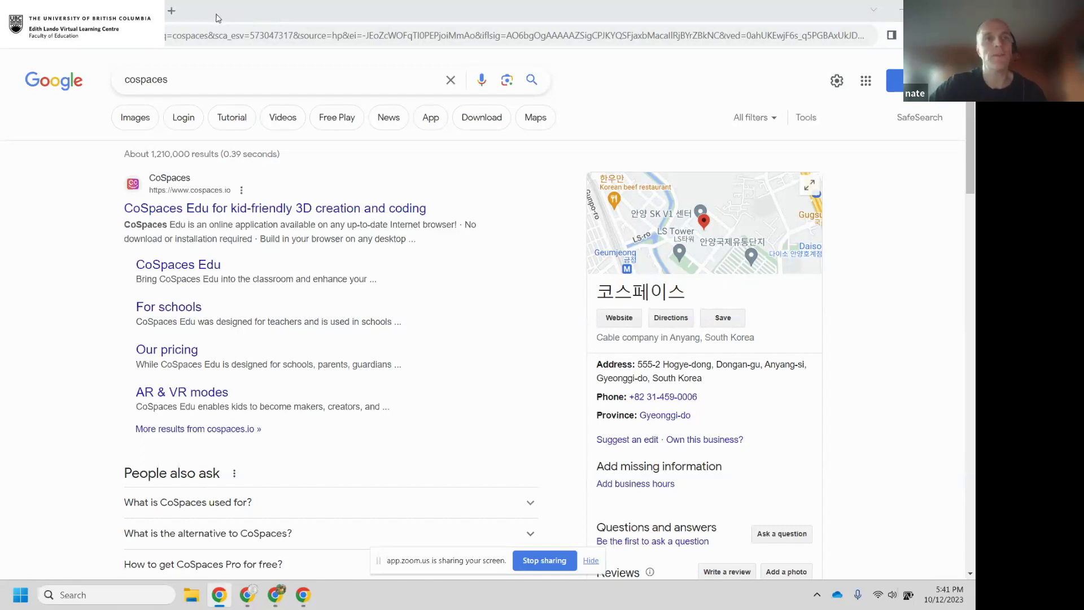
Open the official CoSpaces Edu site from the Google results for 'cospaces'.
left_click(201, 79)
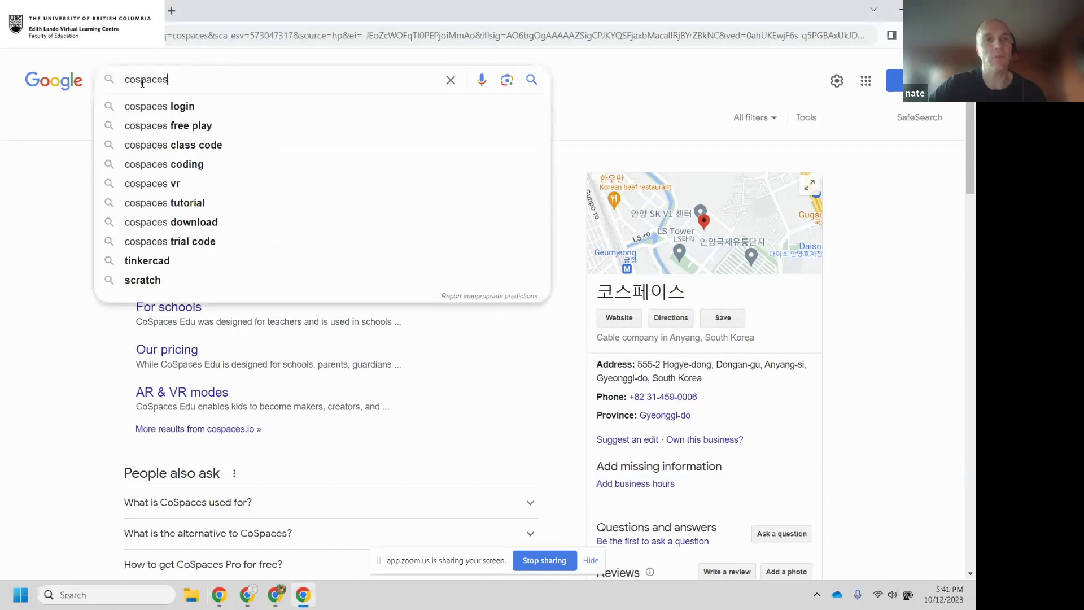
left_click_drag(125, 80, 165, 81)
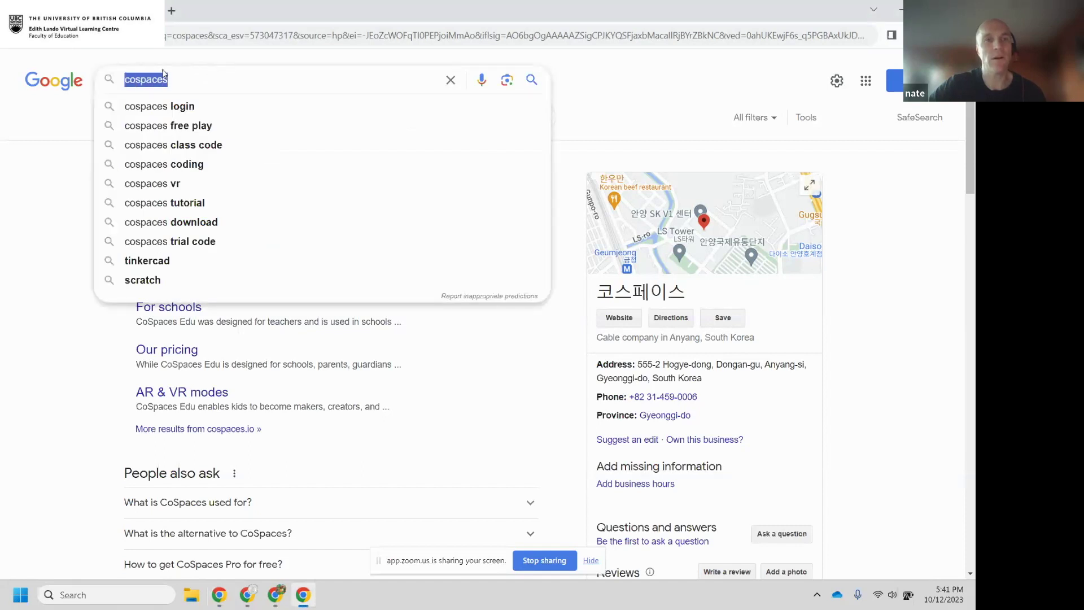
left_click(173, 79)
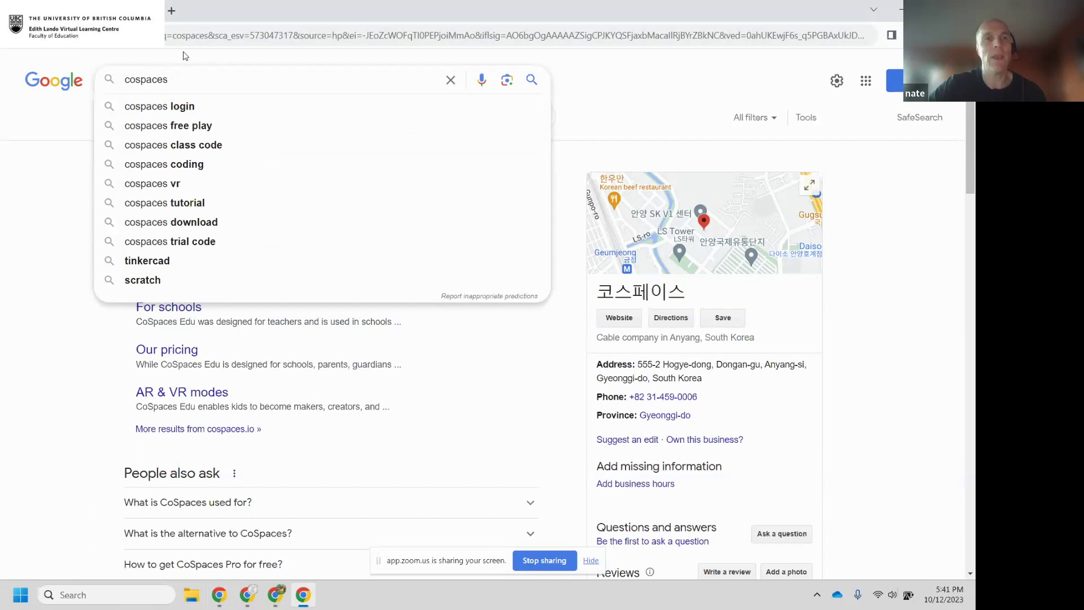
left_click(69, 202)
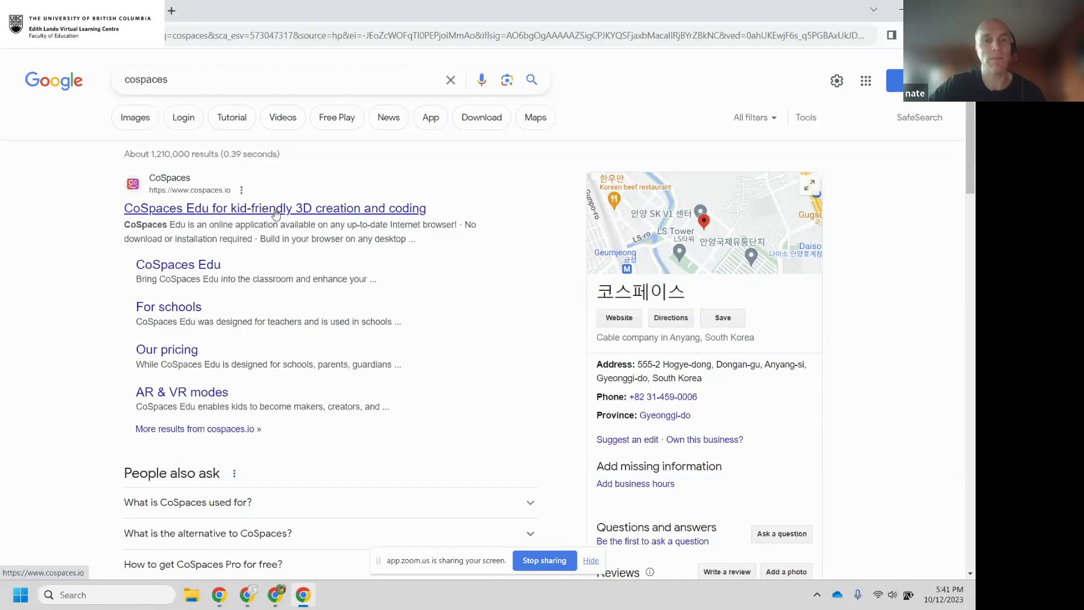
left_click(230, 210)
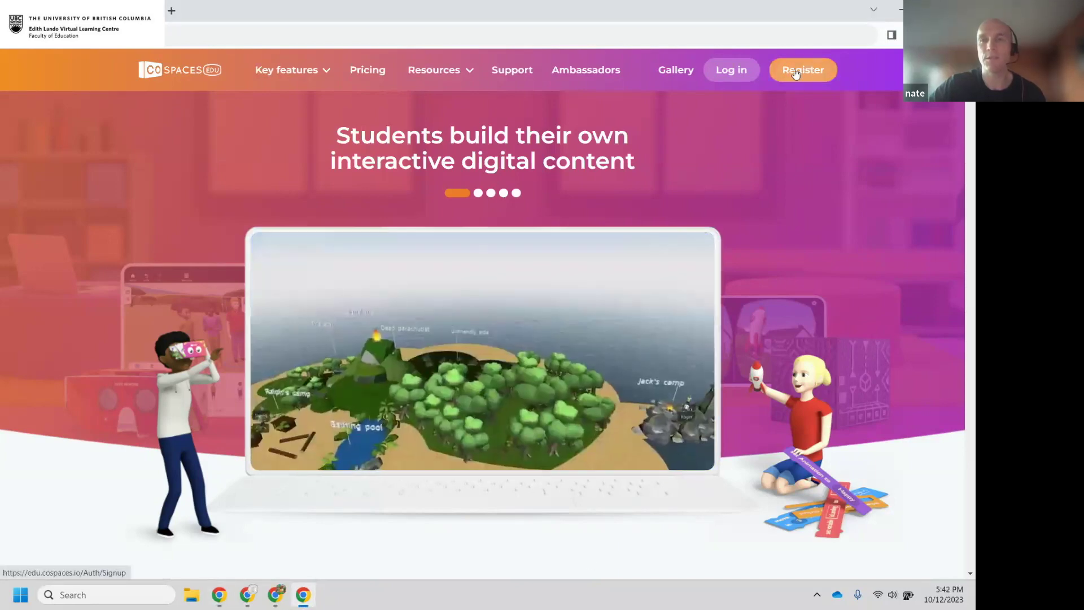
Choose Register on the CoSpaces Edu homepage, landing on the UBC Classes page.
left_click(802, 72)
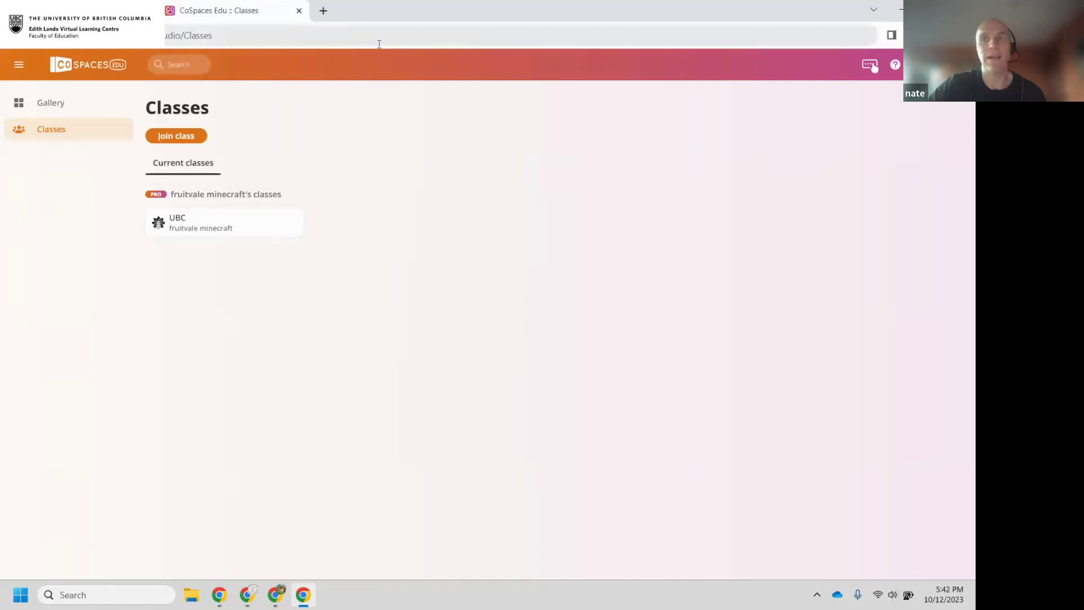
Log out of the current CoSpaces Edu account from the account menu.
left_click(871, 65)
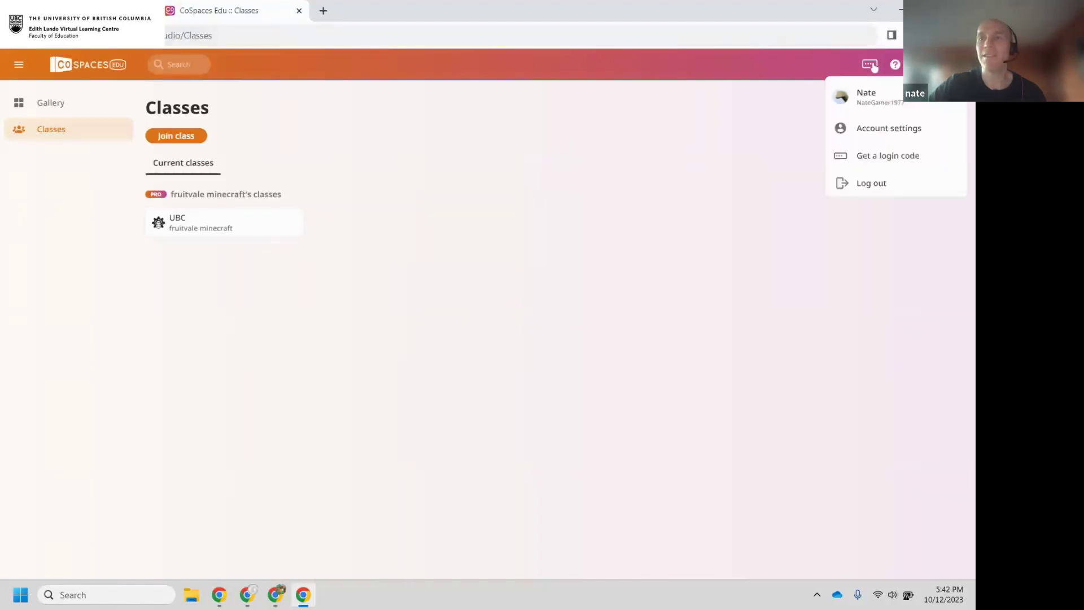
left_click(879, 183)
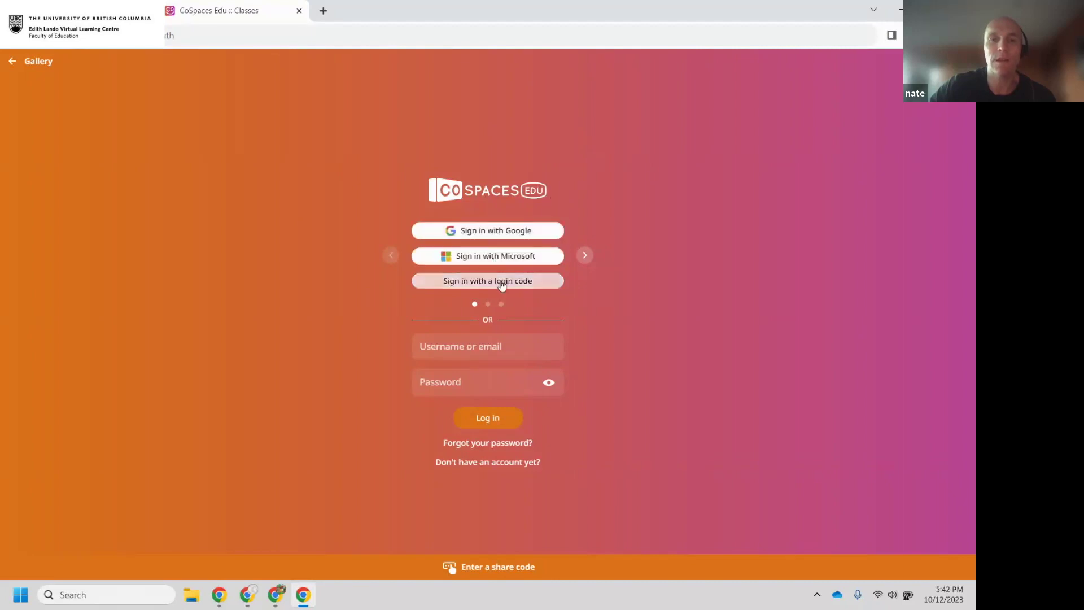
Page forward twice through the sign-in services carousel, then back once.
left_click(585, 257)
left_click(585, 257)
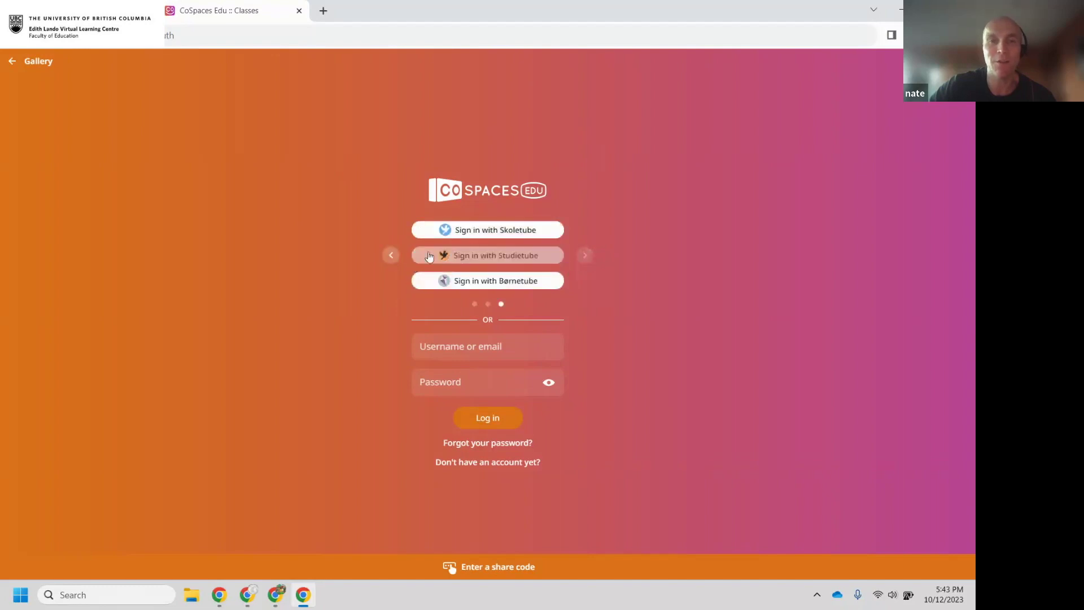
left_click(391, 255)
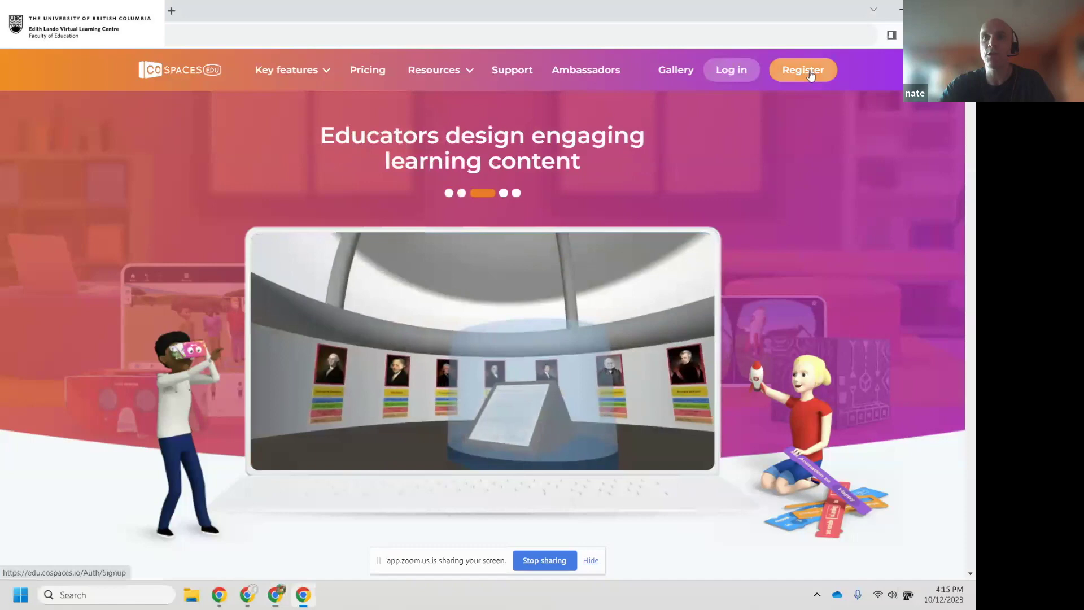
Start registering a new account and choose the student option.
left_click(810, 74)
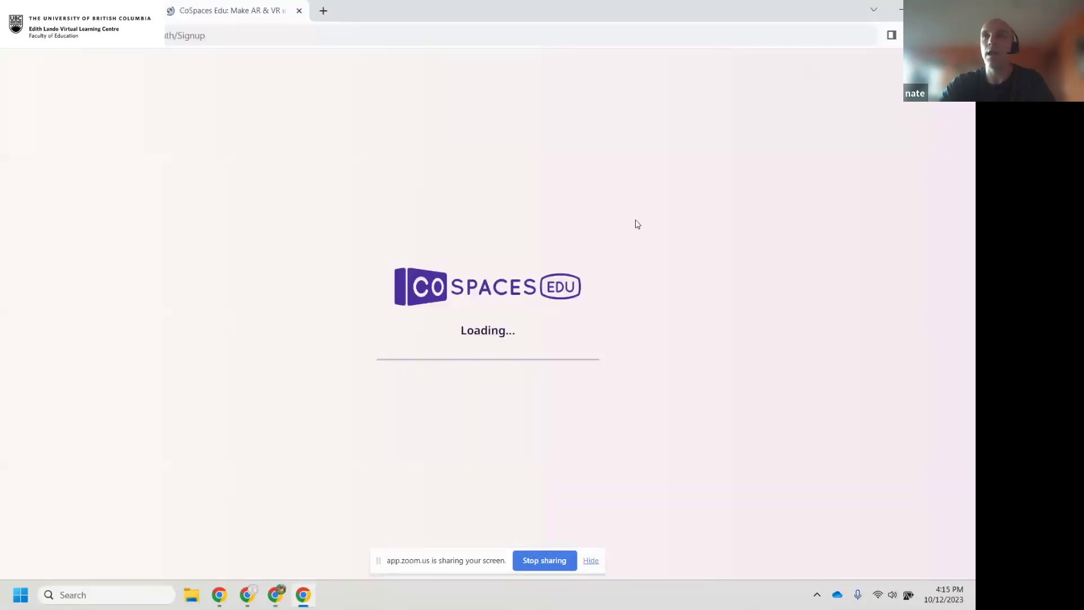
left_click(590, 561)
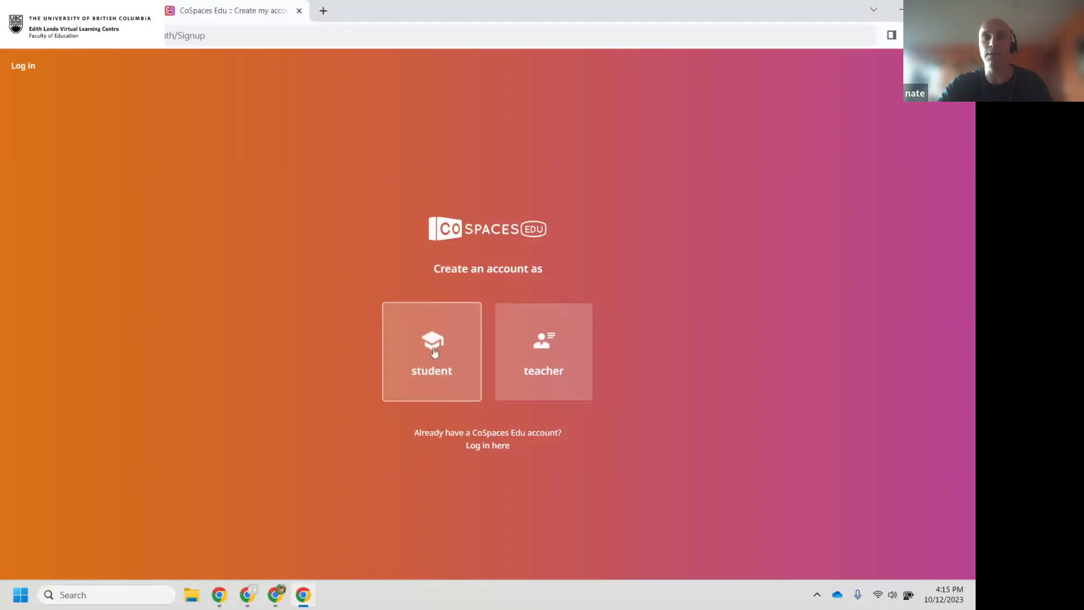
left_click(433, 351)
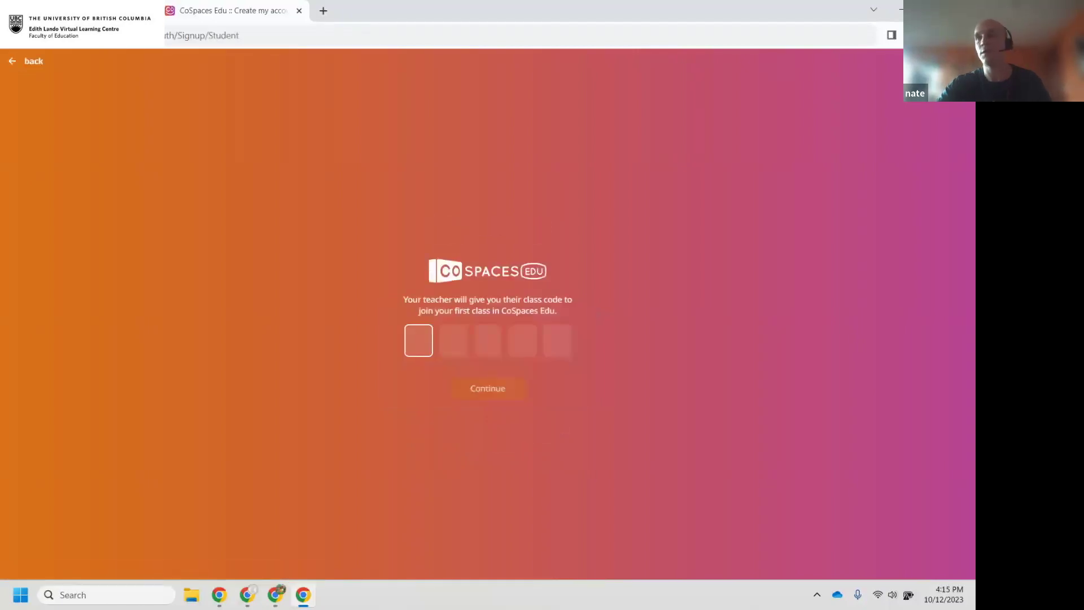
key("alt+Tab")
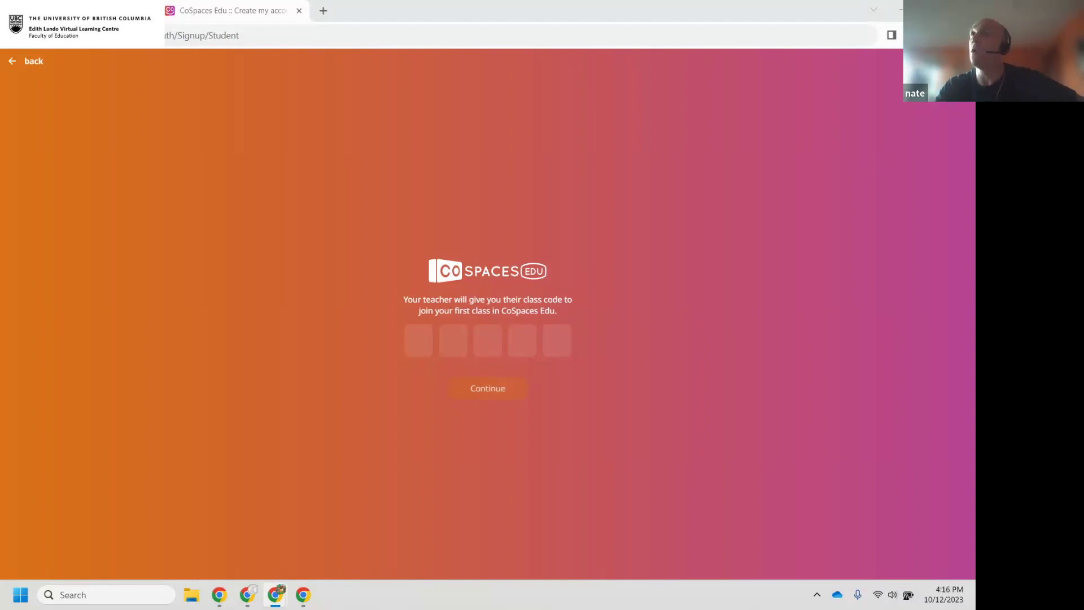
Return to the student-or-teacher account type choice.
left_click(20, 63)
left_click(432, 350)
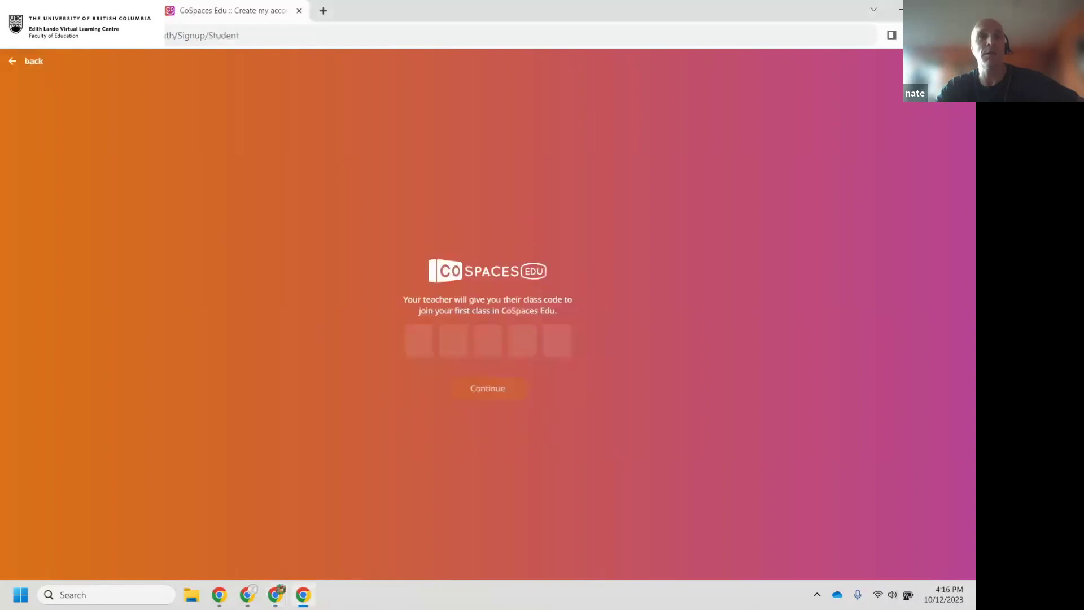
left_click(20, 63)
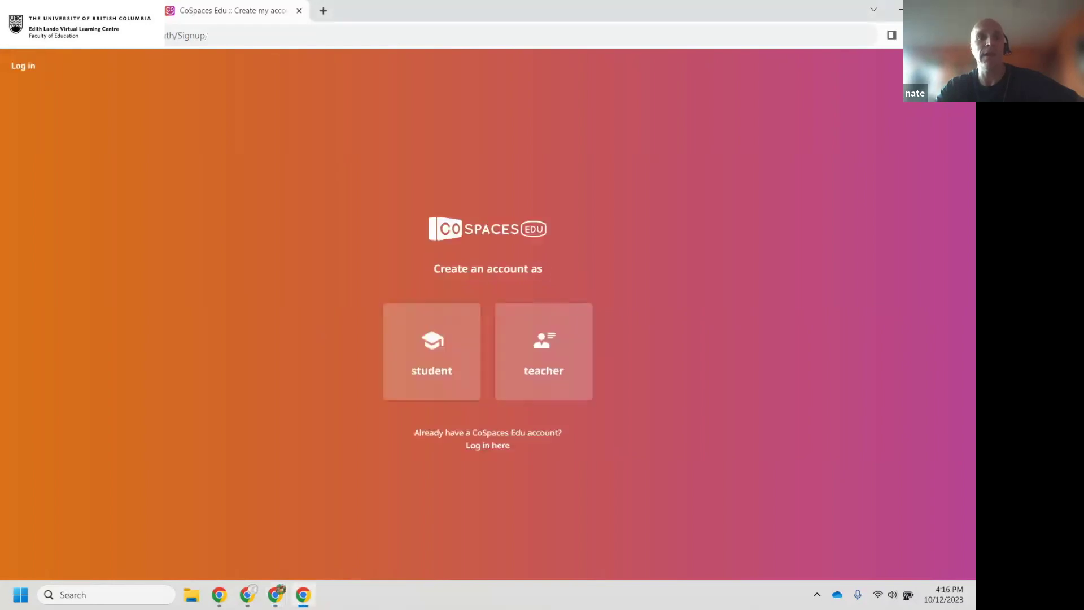
Restart registration as a student and enter the teacher's five-character class code.
left_click(300, 11)
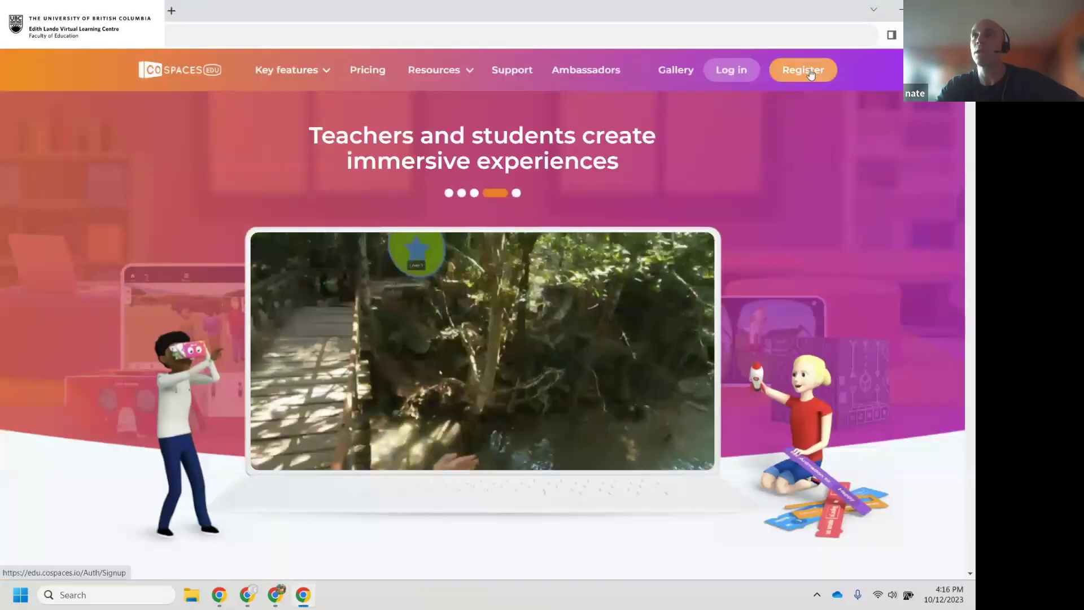
left_click(811, 72)
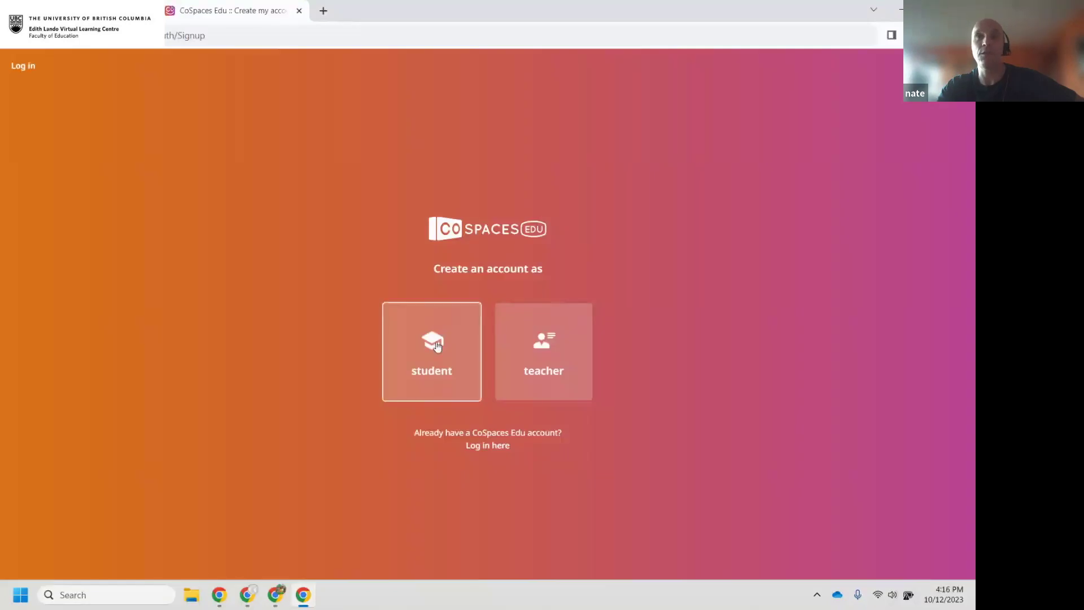
left_click(436, 346)
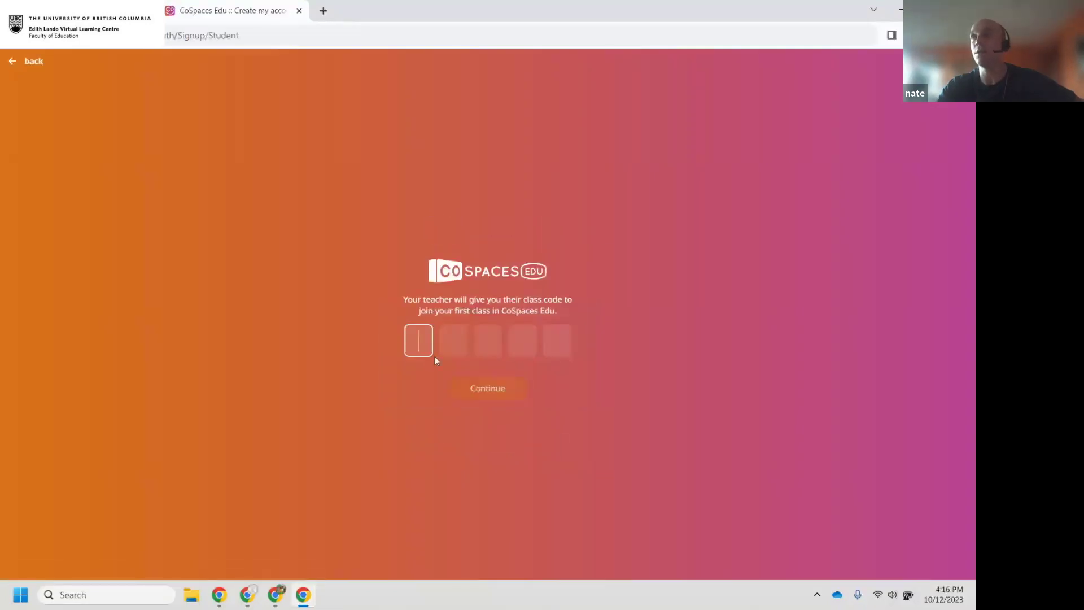
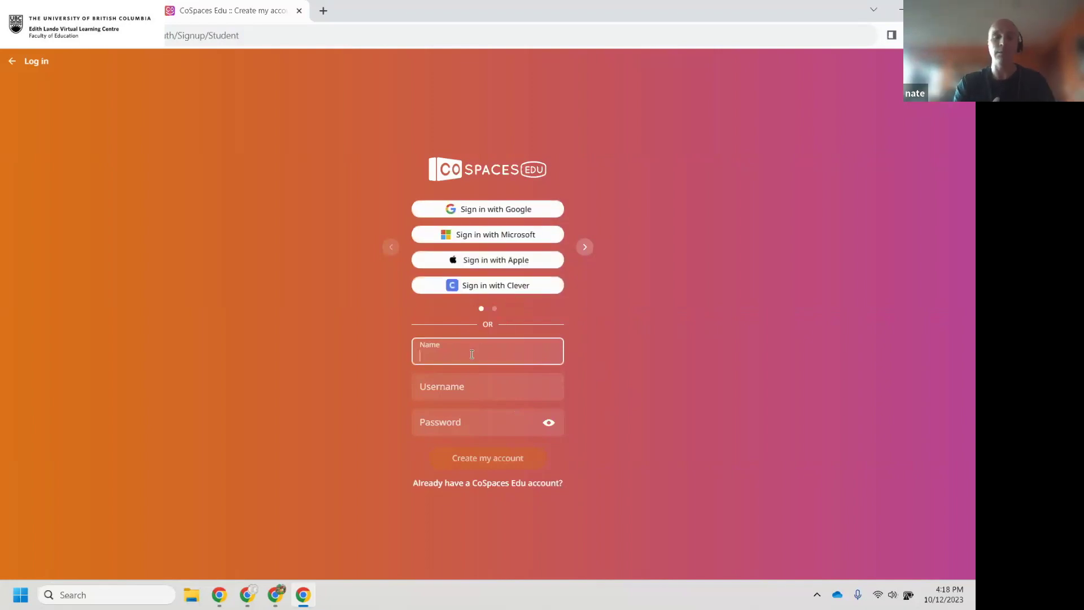
Fill in the student's name, a username and a valid password, then create the account.
type("e")
key("Tab")
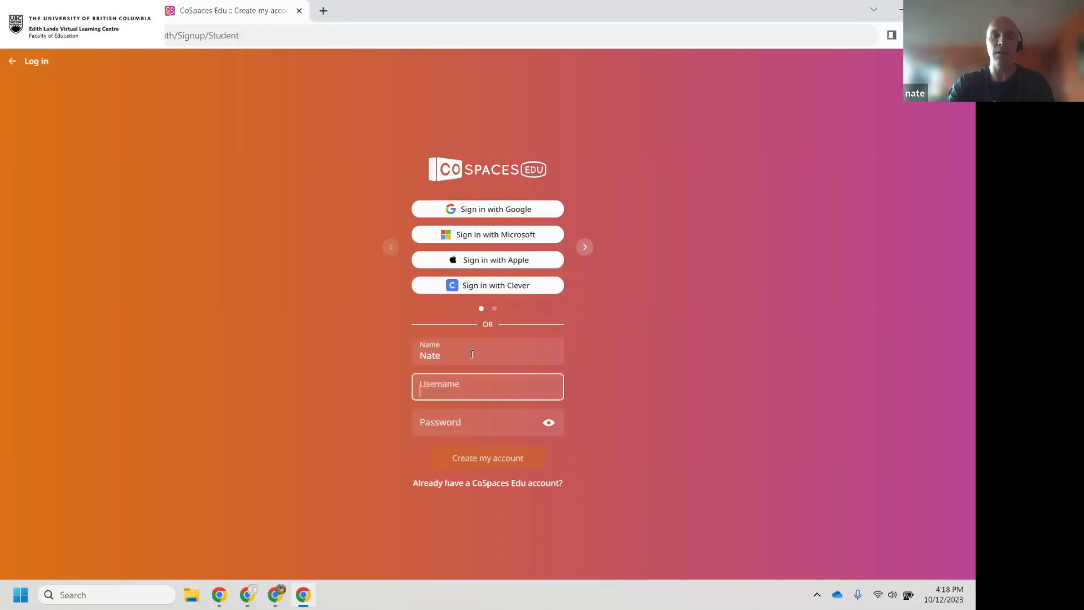
type("NateGamer1977")
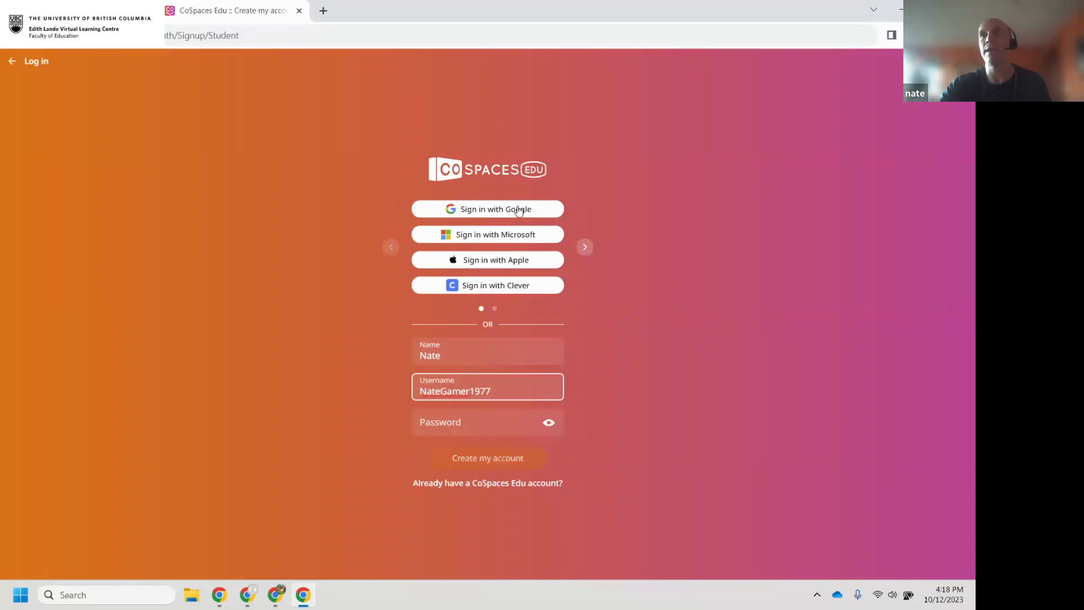
left_click(502, 419)
type("••••••")
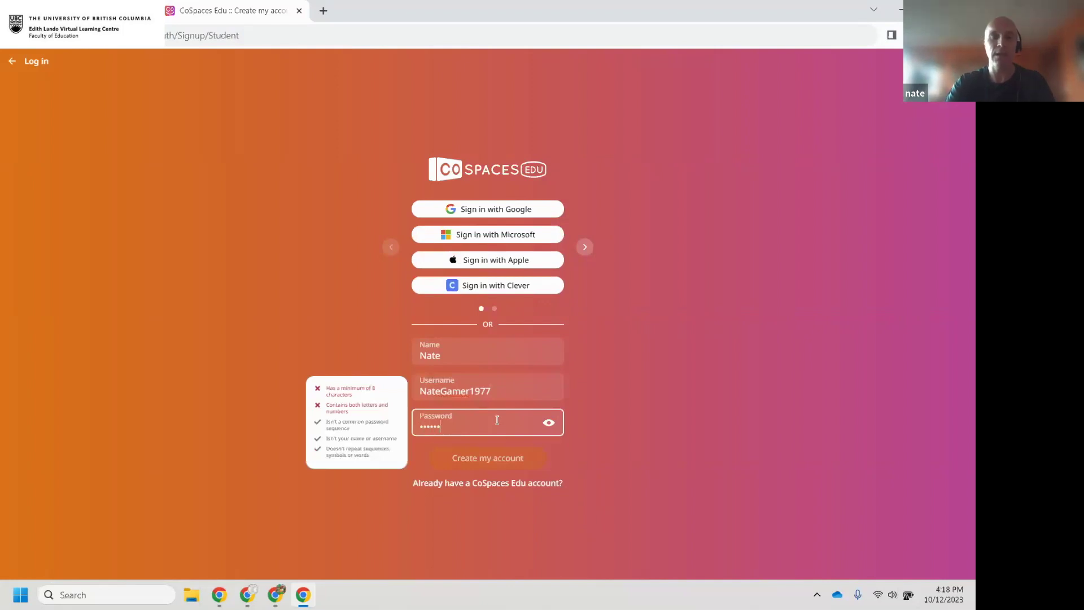
type("•••••")
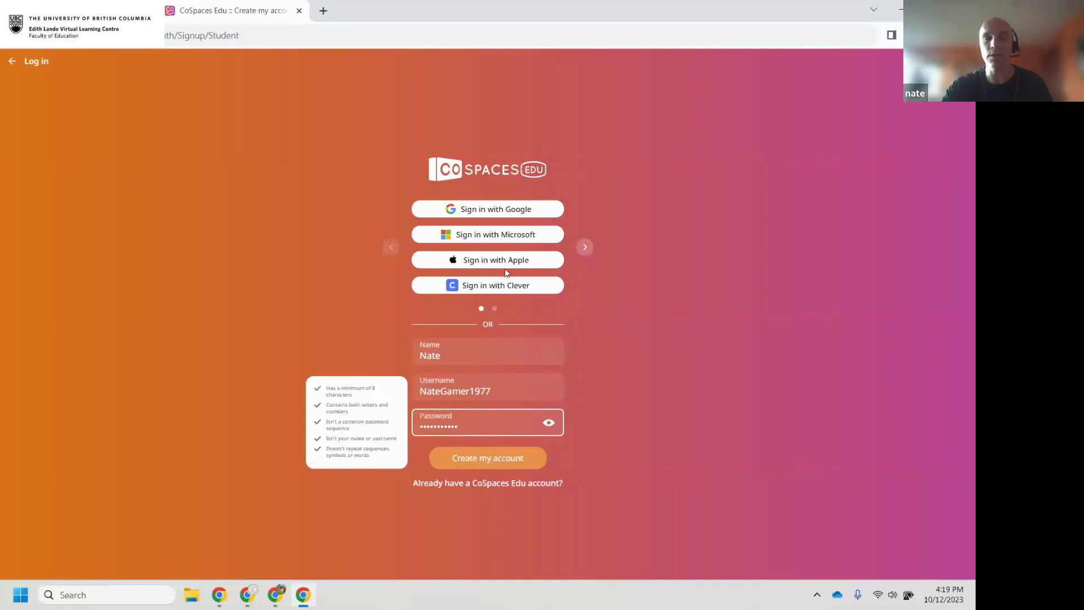
left_click(489, 458)
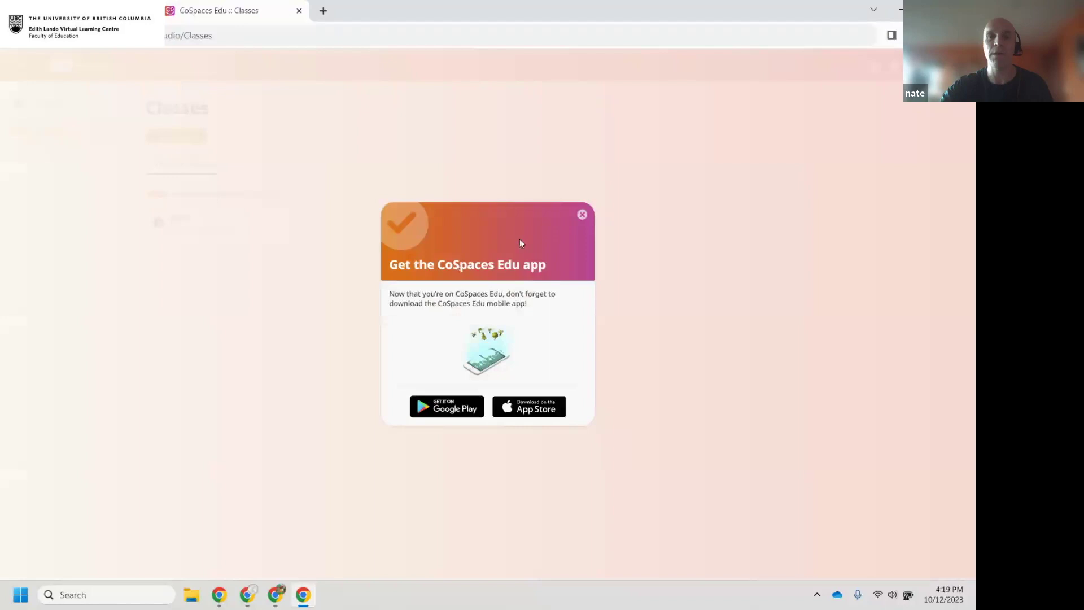
Dismiss the Get the CoSpaces Edu app popup and open the UBC class.
left_click(582, 215)
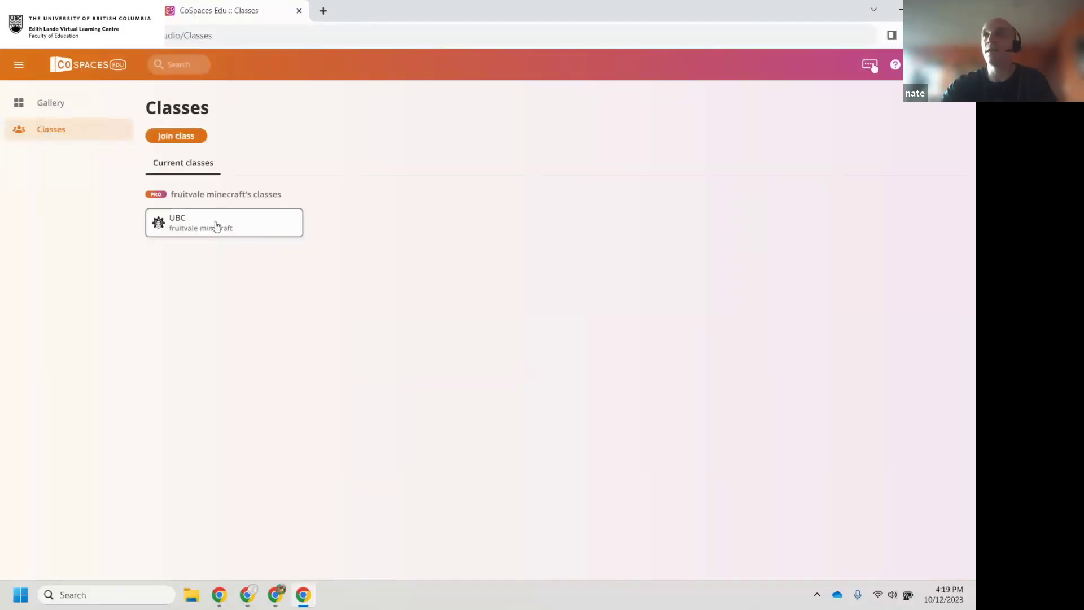
left_click(234, 228)
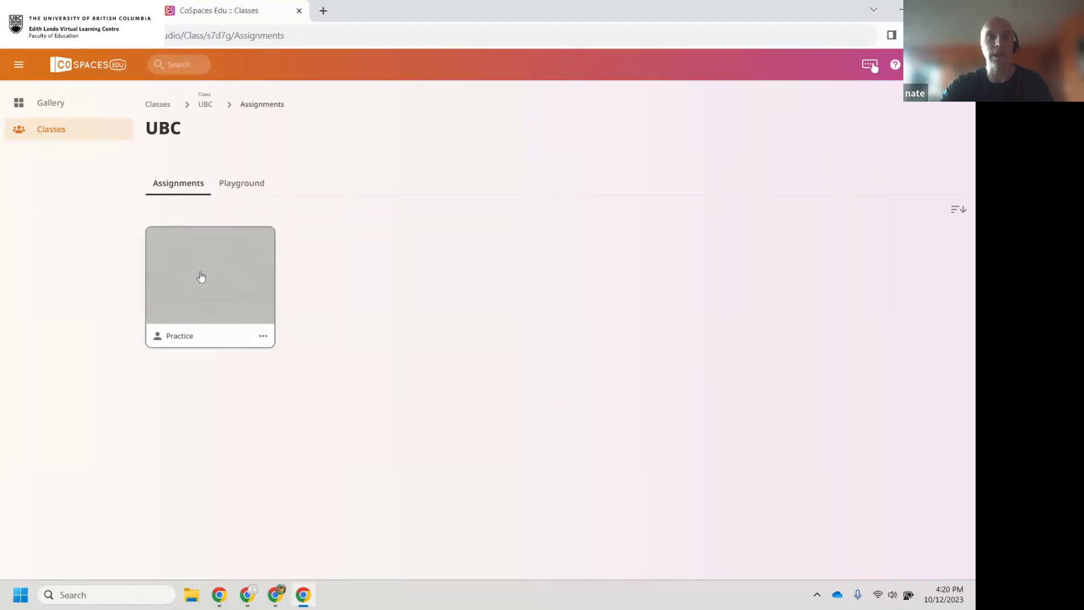
Open the Practice assignment and close its description card to reveal Scene 1.
left_click(202, 280)
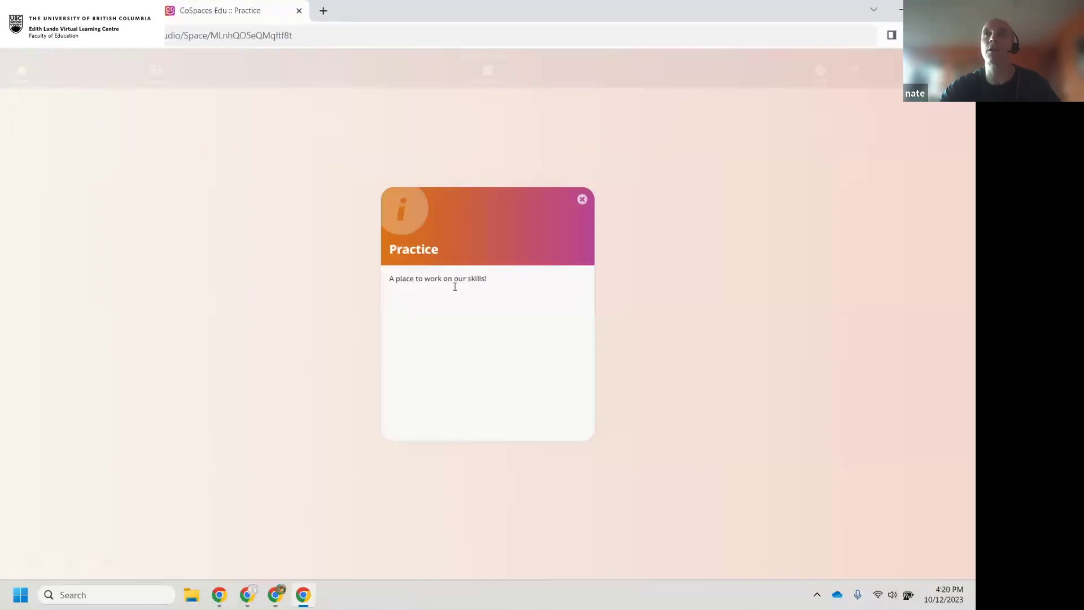
left_click(581, 200)
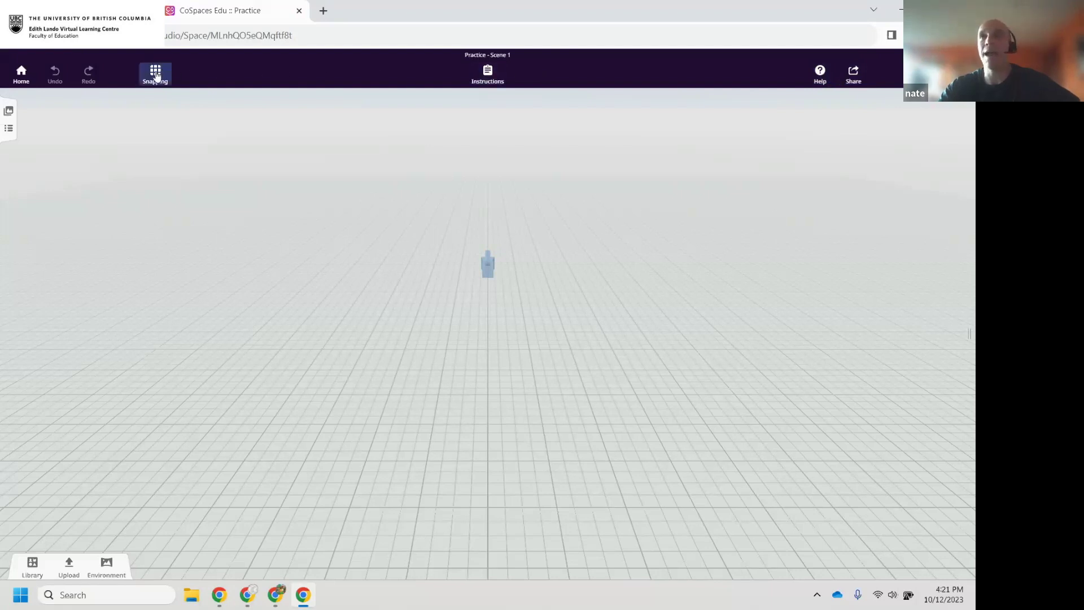
left_click(156, 75)
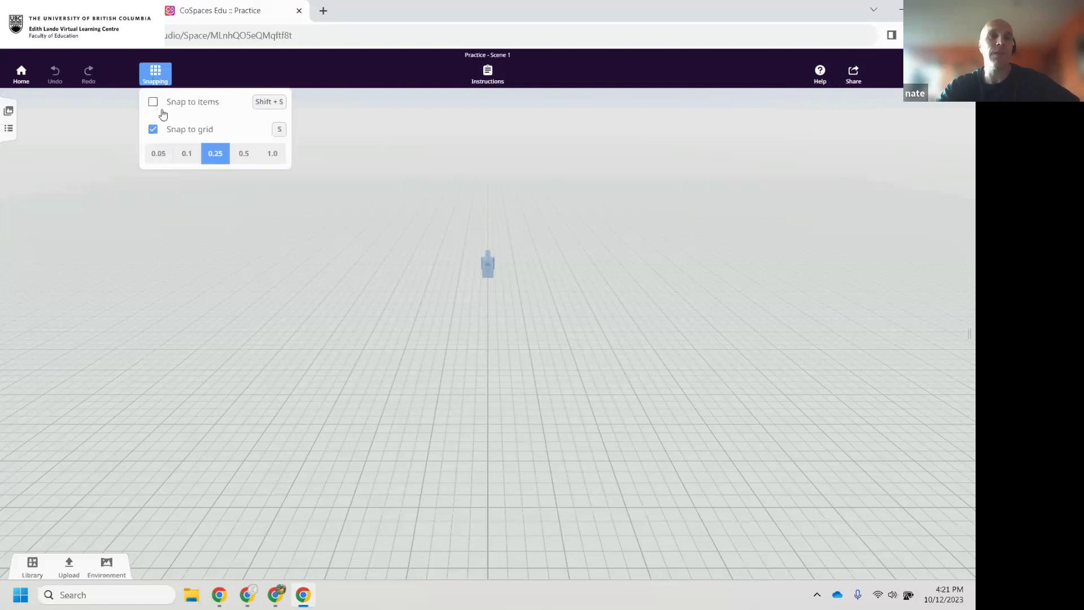
left_click(164, 78)
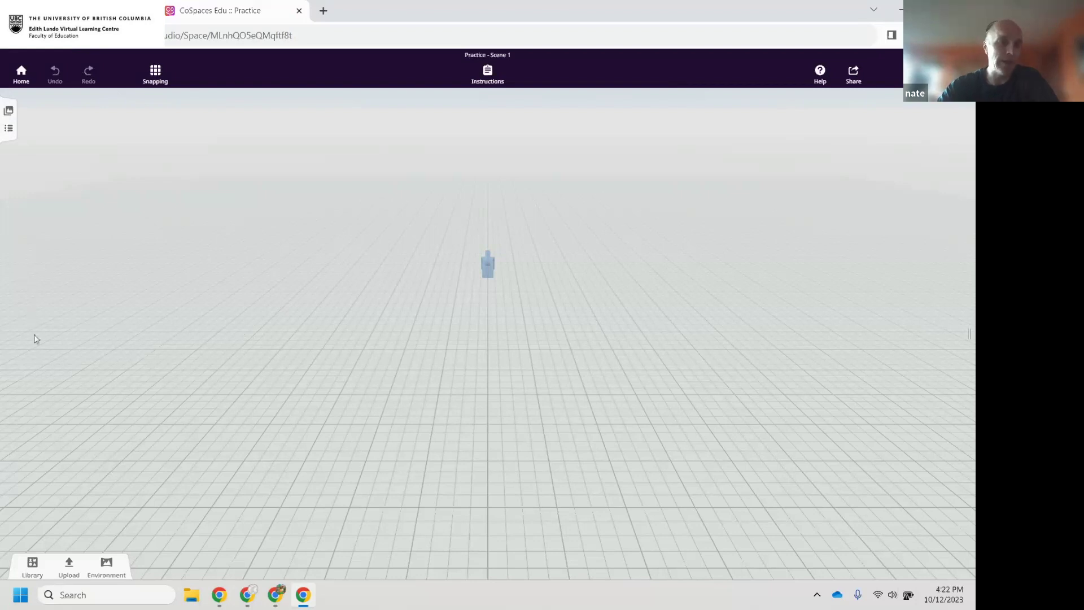
left_click(32, 564)
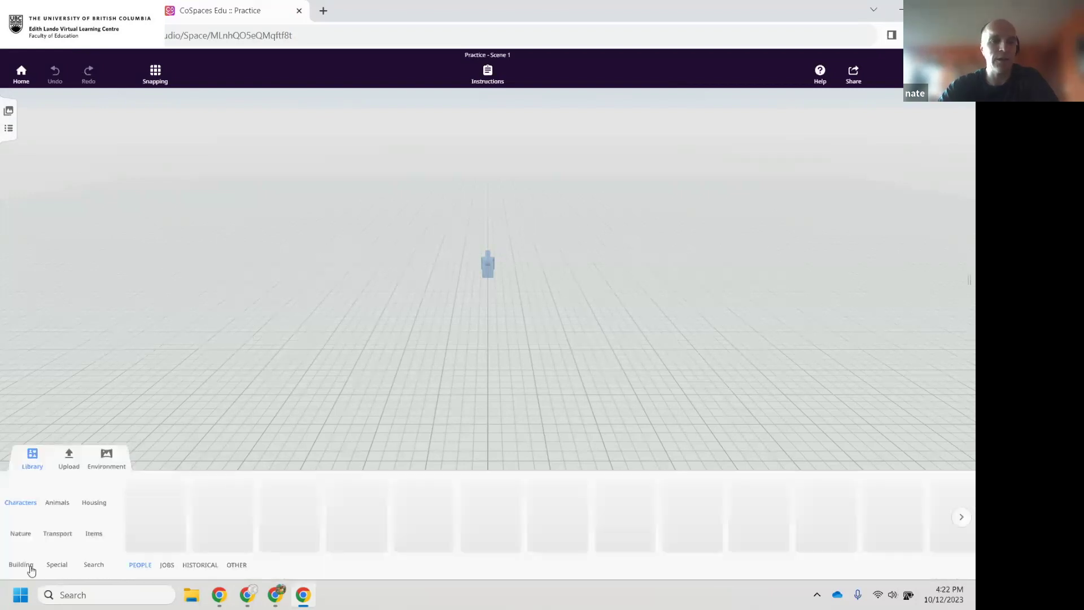
left_click(94, 494)
left_click(57, 491)
left_click(57, 523)
left_click(92, 524)
left_click(94, 554)
left_click(58, 554)
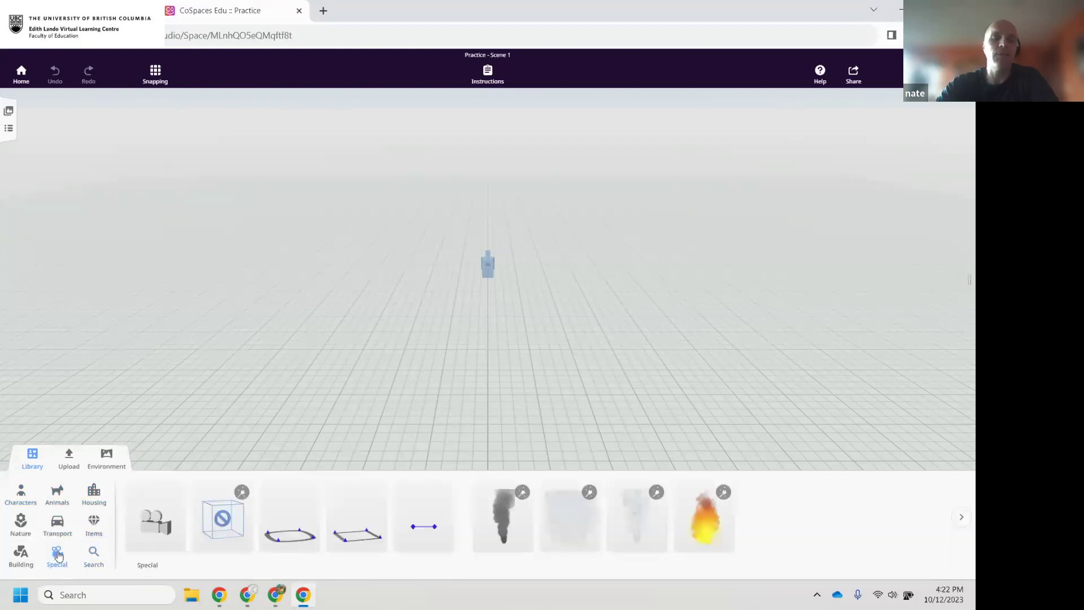
left_click(94, 492)
left_click(28, 493)
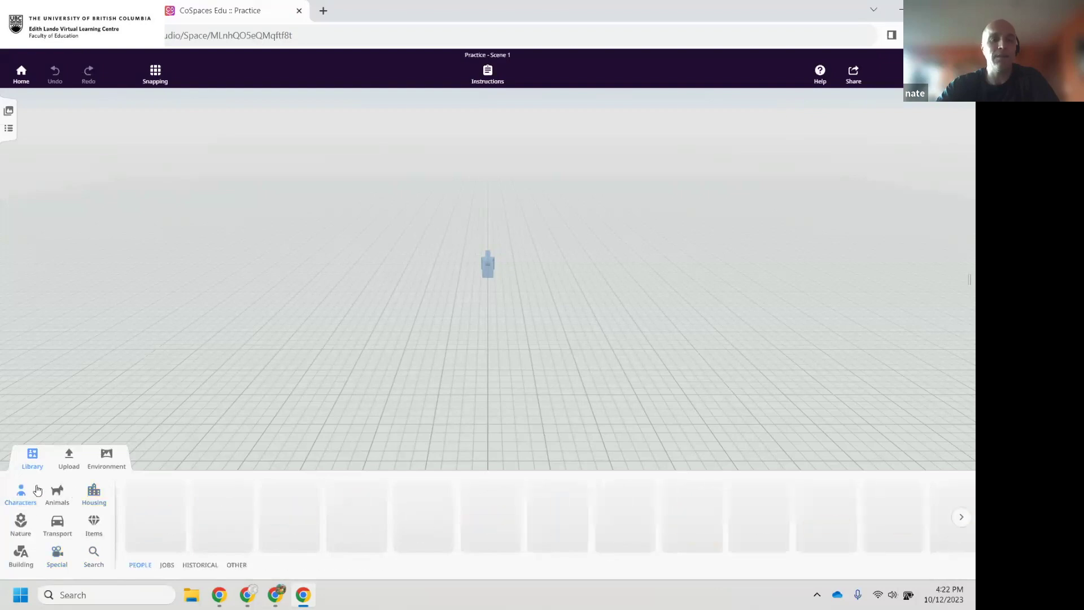
left_click(69, 459)
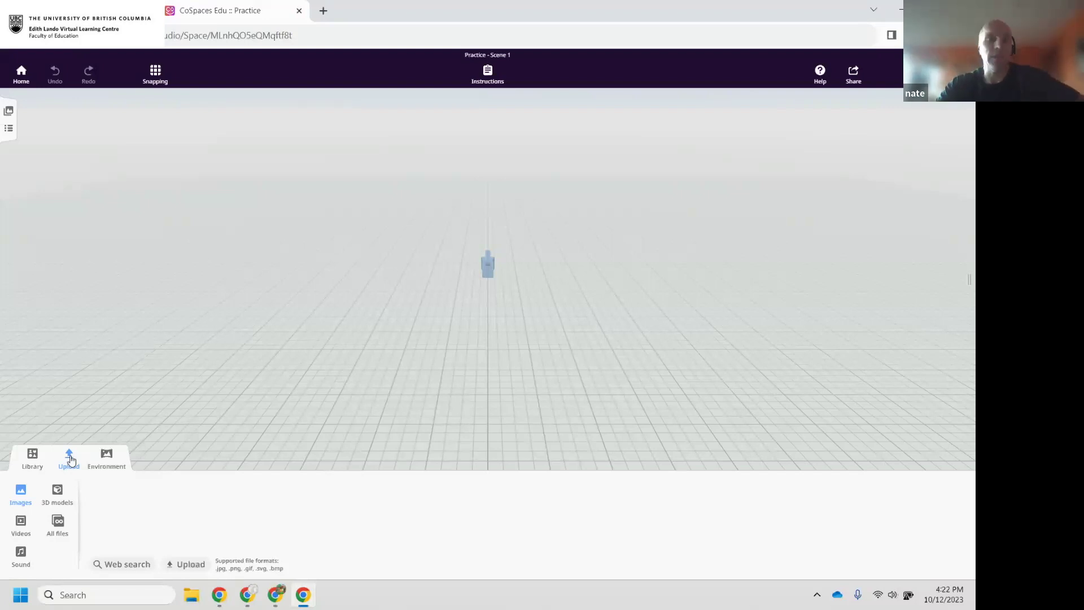
left_click(456, 340)
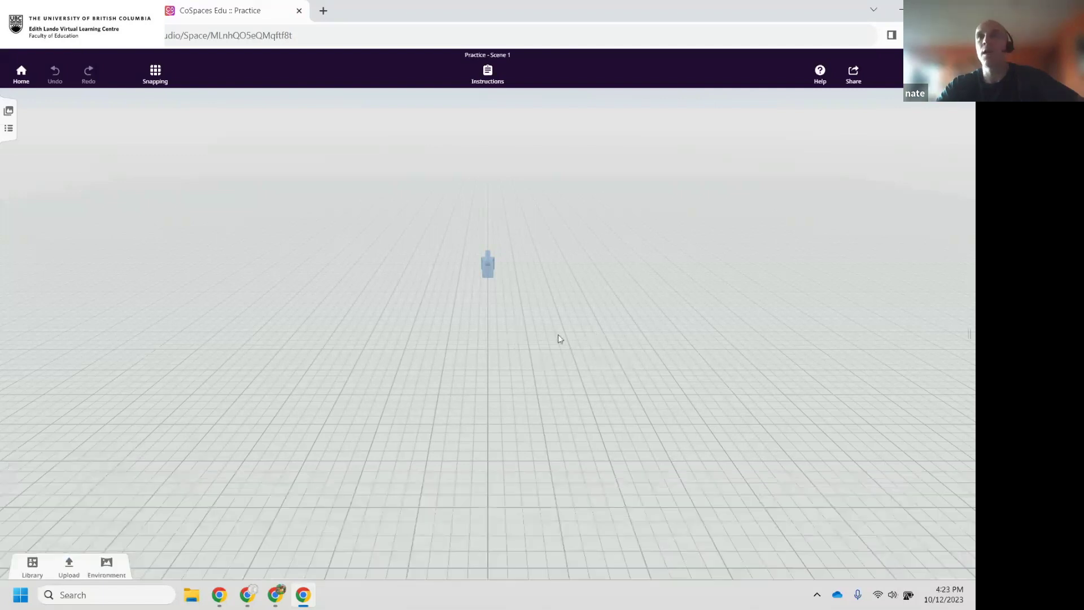
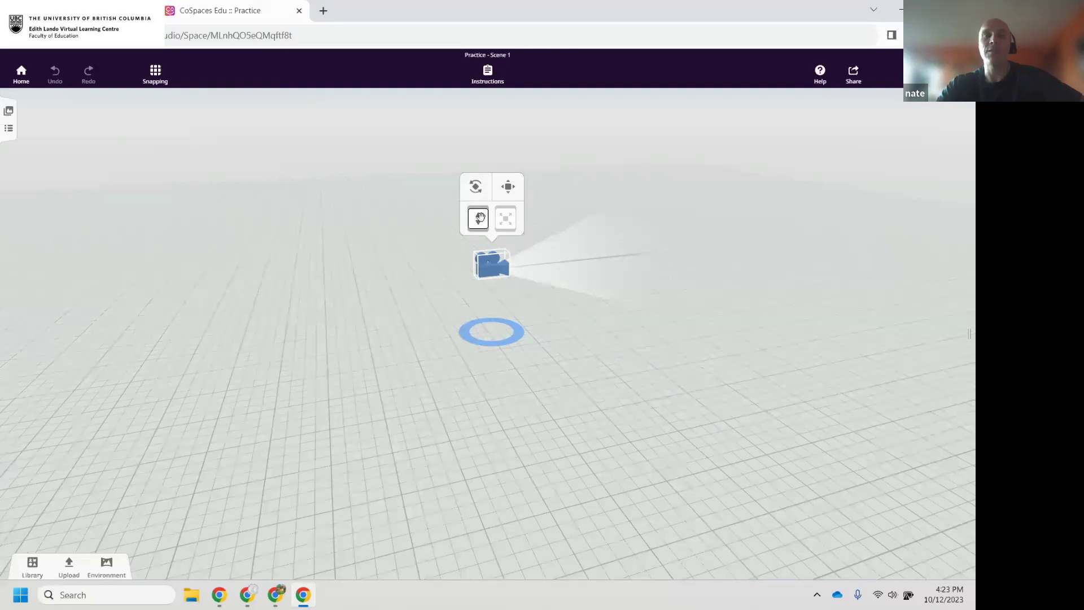
Raise the camera above its ground ring, undo a trial tilt, and nudge it slightly.
mouse_move(480, 217)
left_mouse_down()
mouse_move(478, 133)
mouse_move(478, 251)
mouse_move(489, 145)
mouse_move(490, 201)
left_mouse_up()
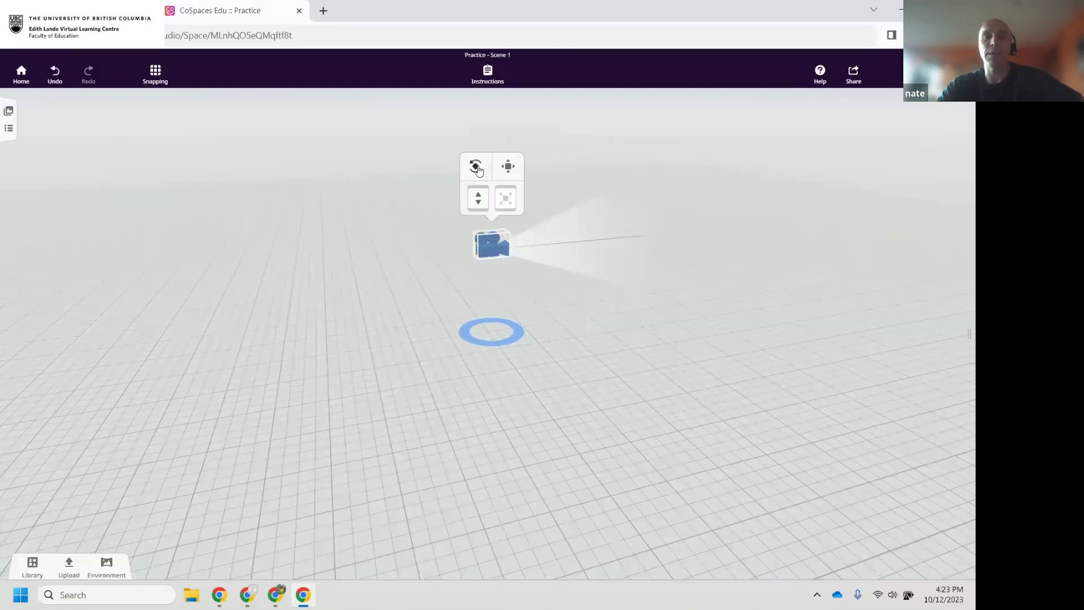
left_click(476, 167)
left_click_drag(479, 179, 443, 195)
left_click(68, 77)
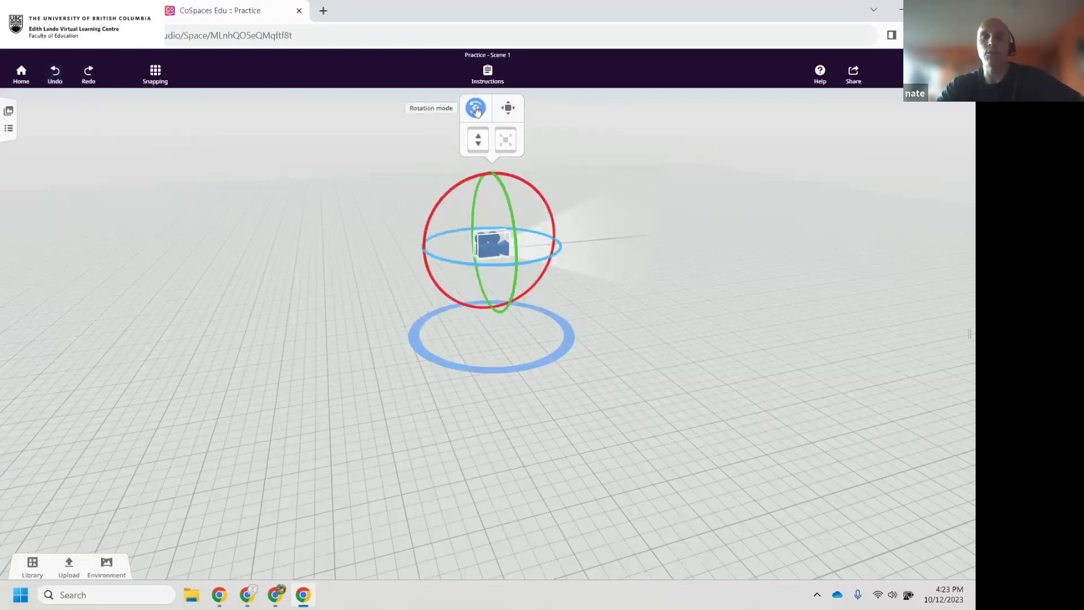
left_click(477, 109)
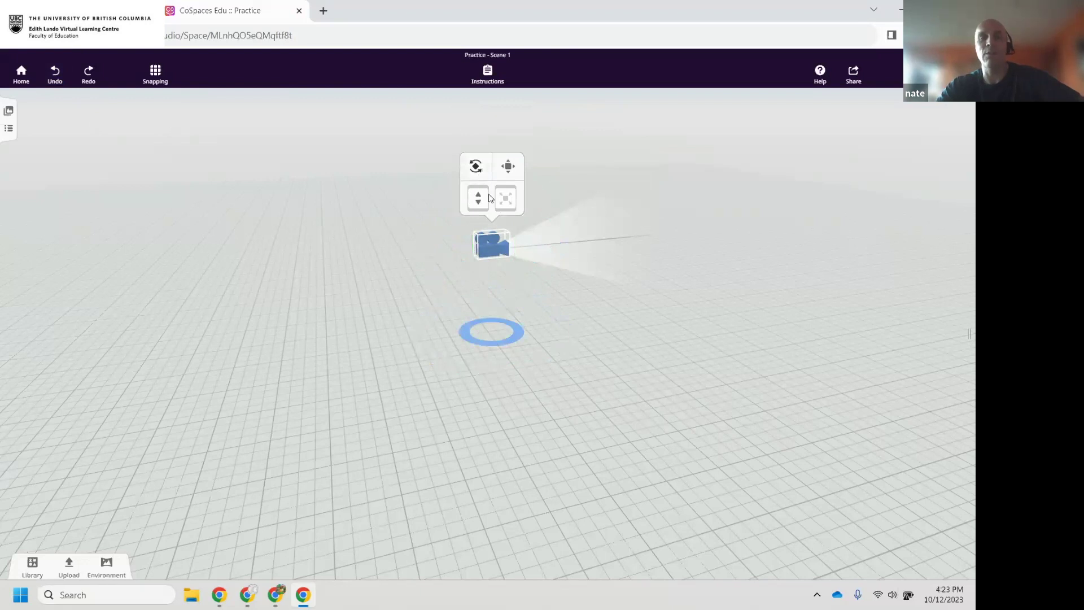
left_click(510, 169)
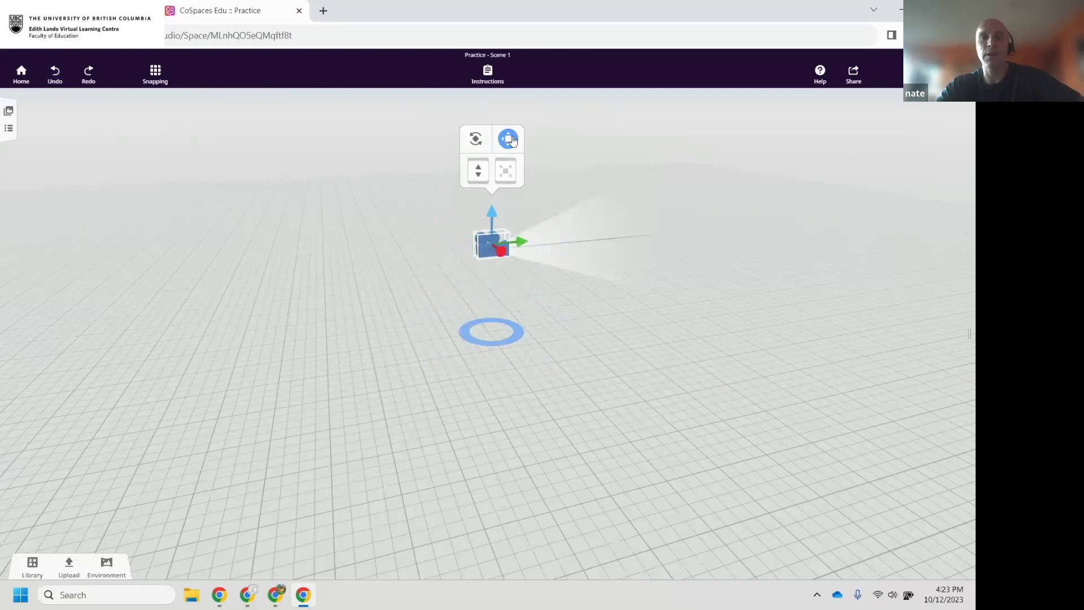
left_click_drag(492, 246, 528, 266)
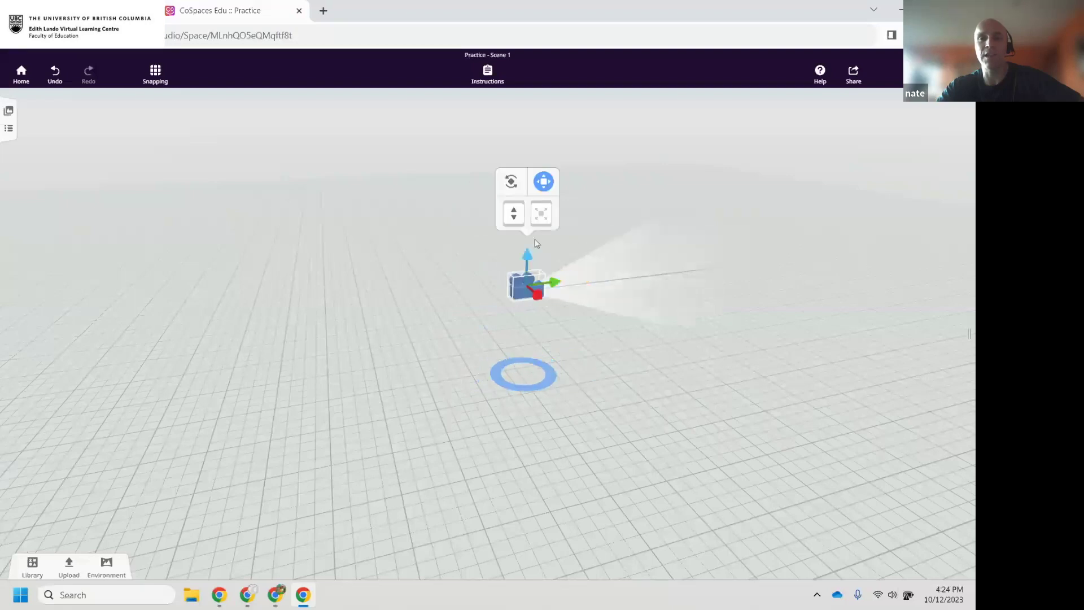
left_click(545, 189)
right_click_drag(558, 284, 476, 265)
left_click_drag(650, 403, 537, 192)
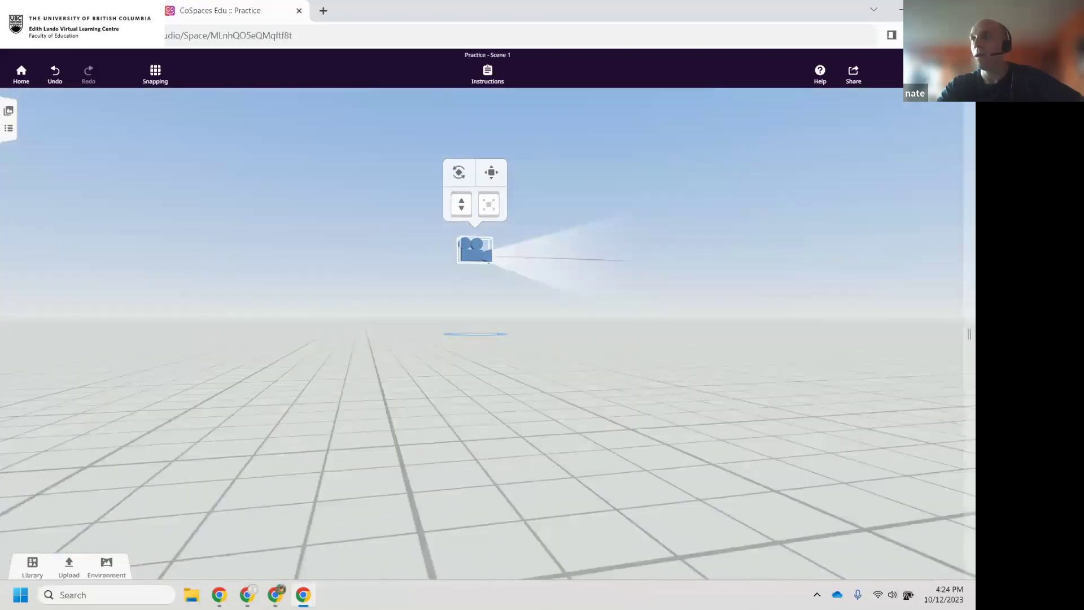
left_click_drag(503, 384, 476, 378)
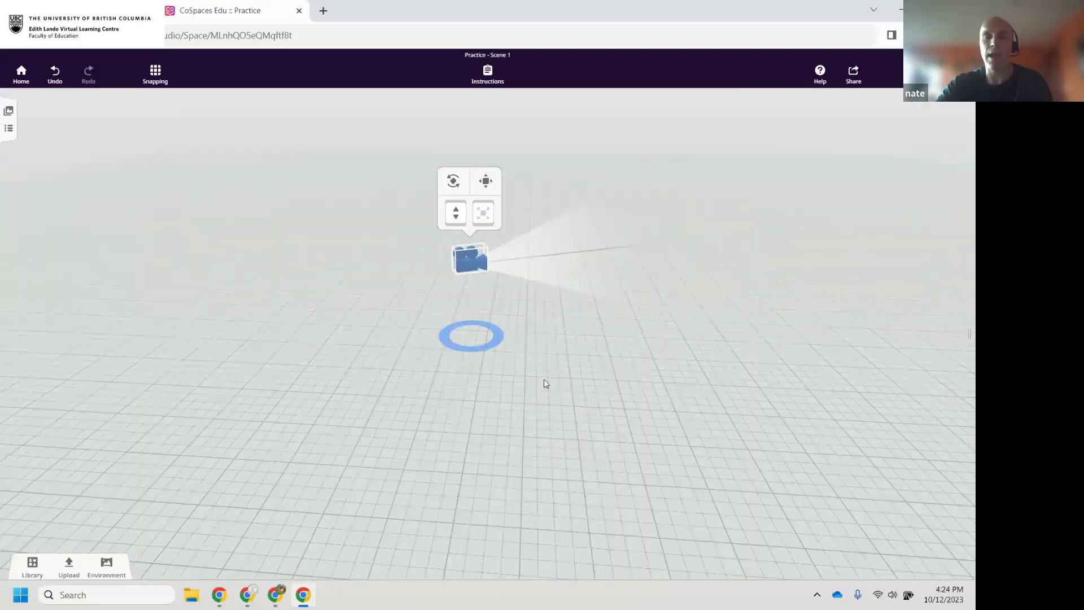
left_click_drag(563, 345, 554, 459)
left_click_drag(537, 220, 672, 330)
left_click_drag(527, 341, 581, 370)
left_click_drag(542, 271, 552, 232)
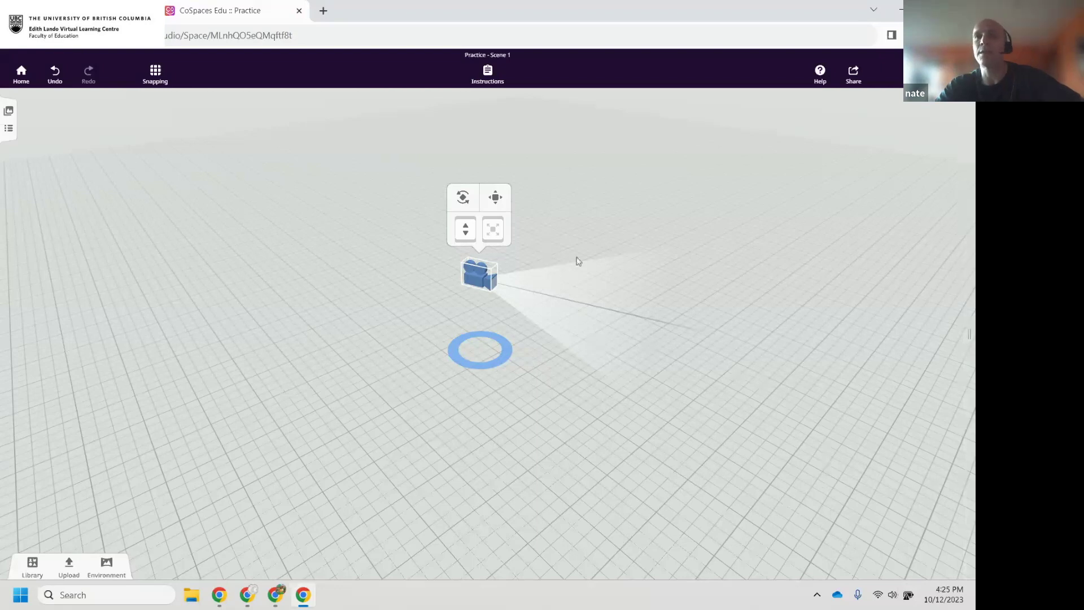
left_click_drag(579, 242, 615, 265)
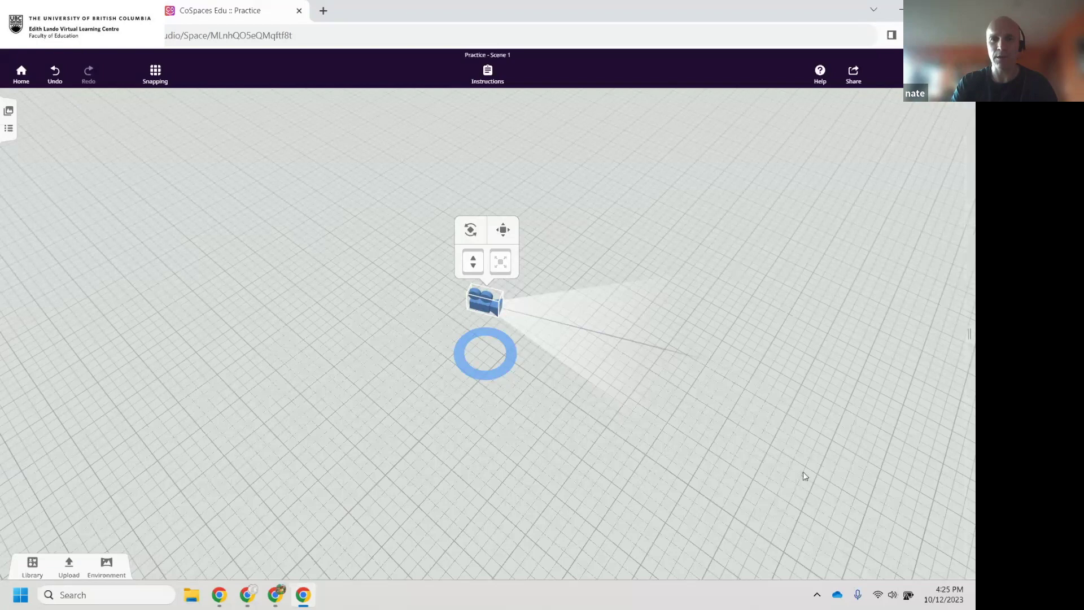
left_click_drag(737, 420, 671, 442)
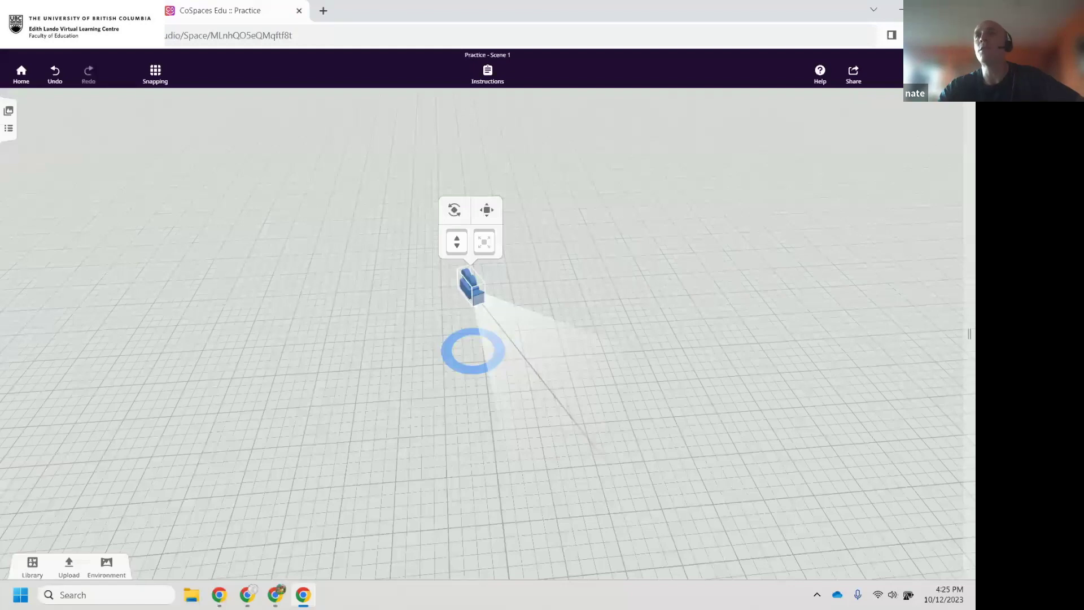
left_click_drag(564, 245, 617, 370)
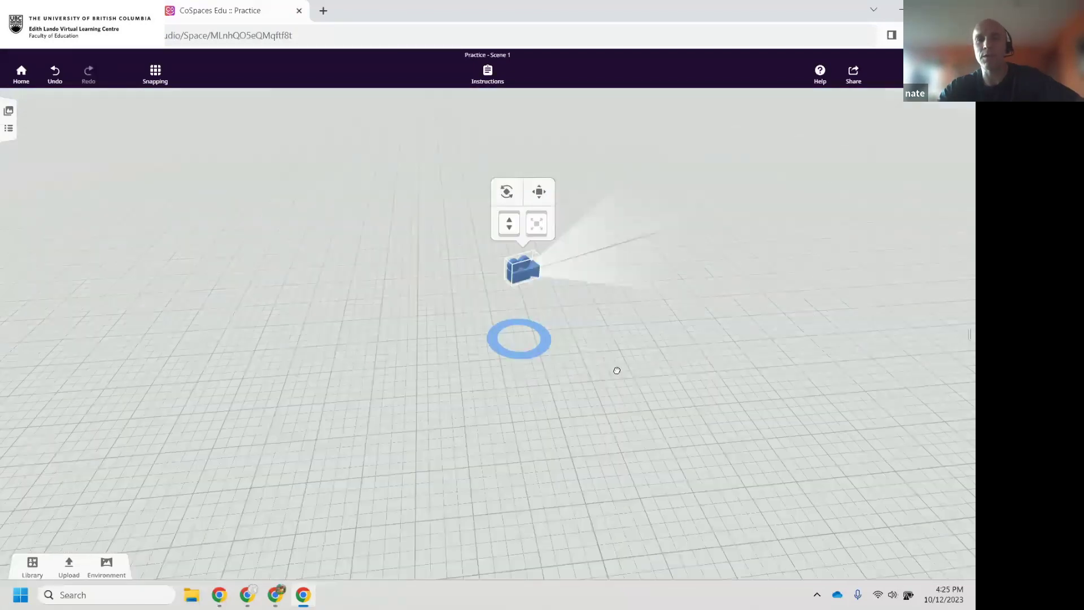
left_click_drag(544, 326, 537, 353)
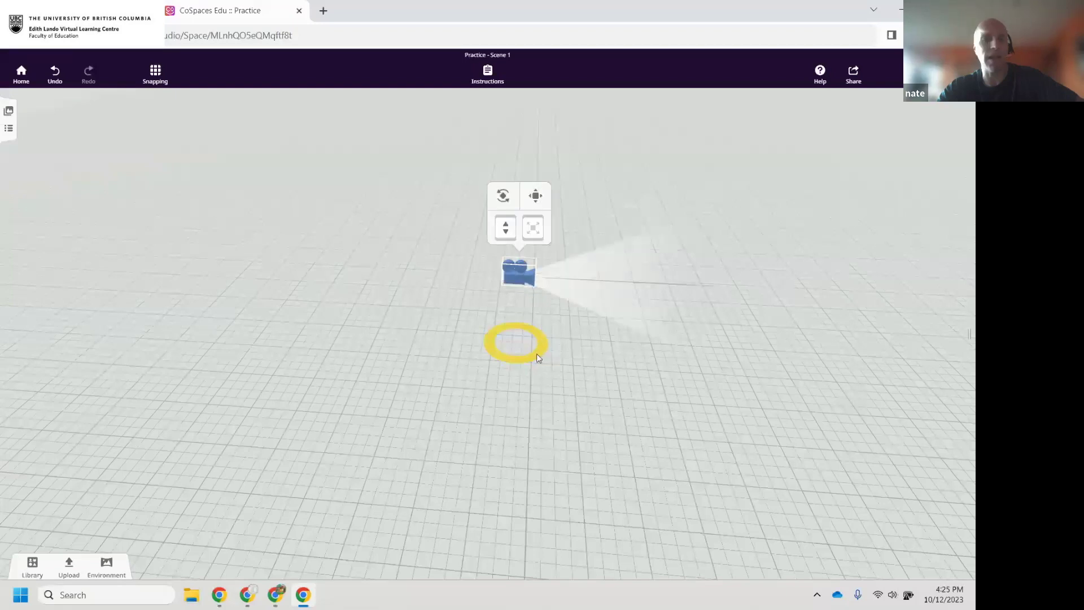
Browse the Characters and Building libraries and drop the brick wall tile beside the camera.
left_click(32, 566)
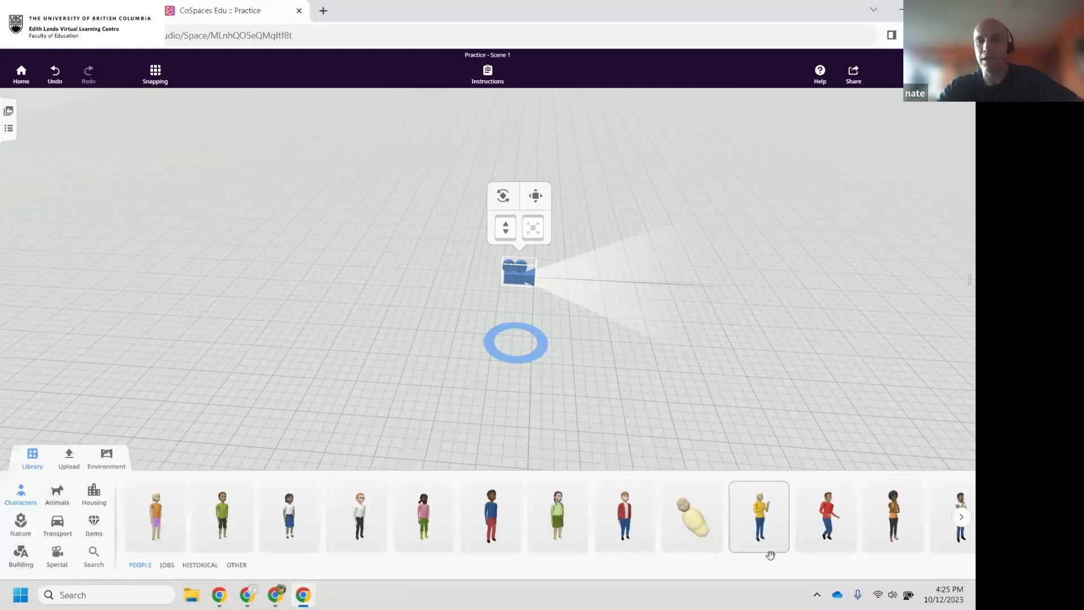
left_click(962, 516)
left_click(962, 517)
left_click(963, 517)
left_click(963, 518)
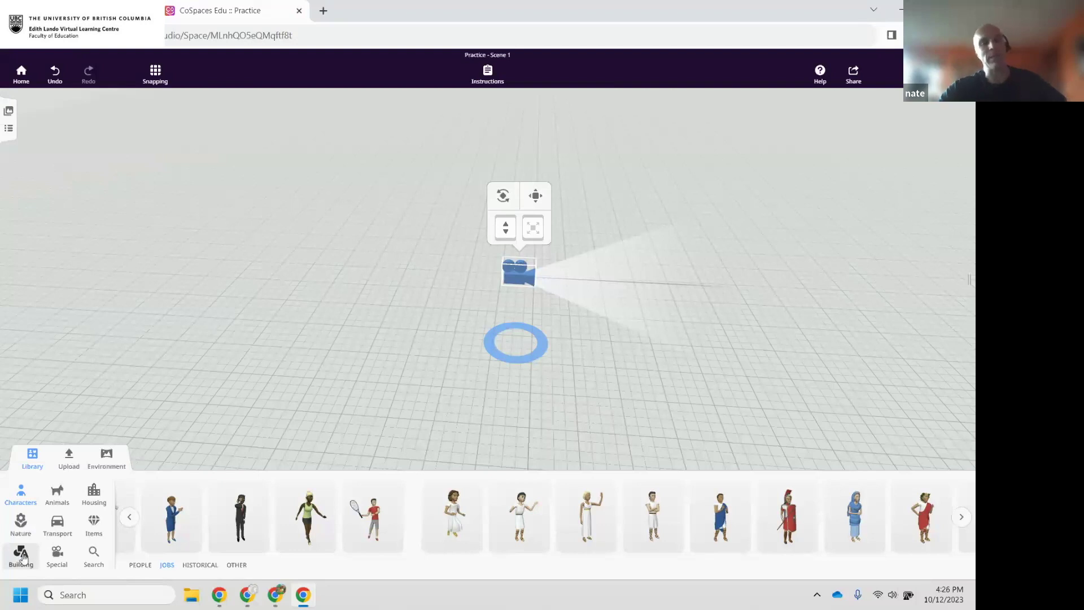
left_click(21, 555)
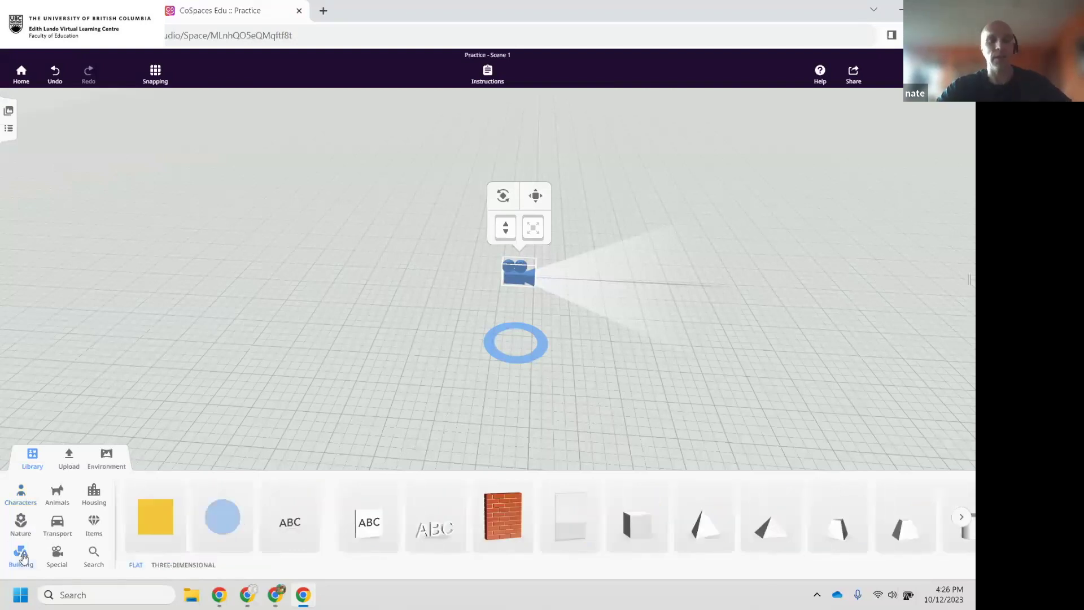
left_click(962, 517)
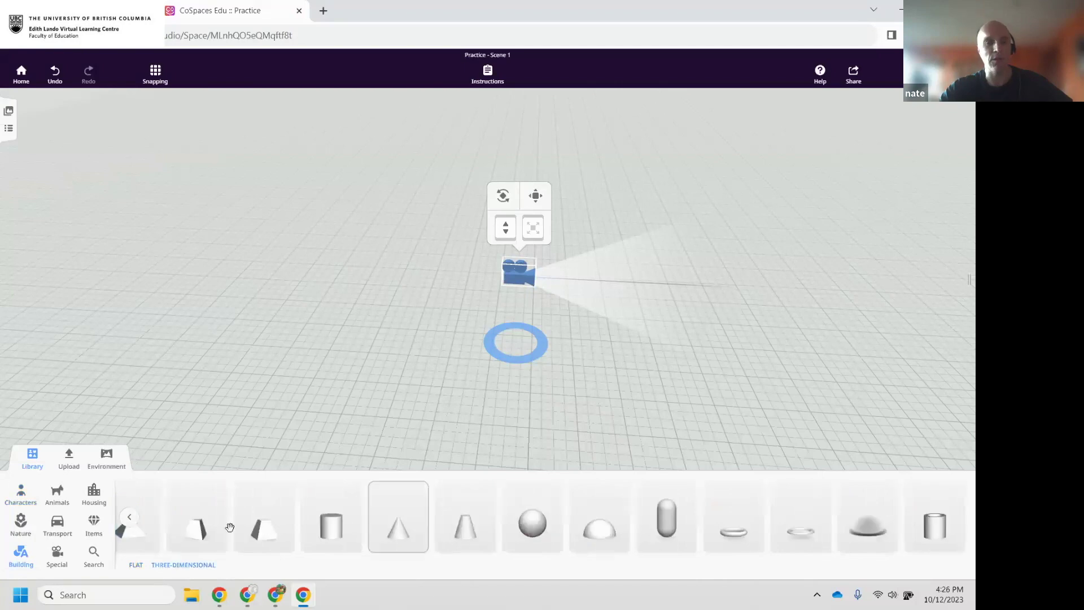
left_click(134, 519)
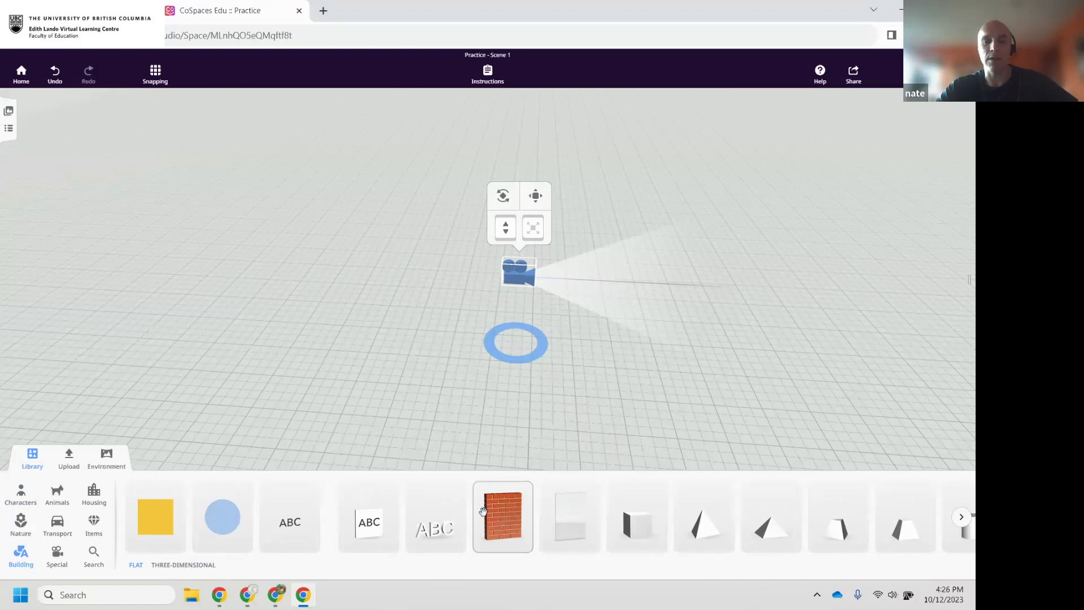
left_click_drag(512, 502, 673, 348)
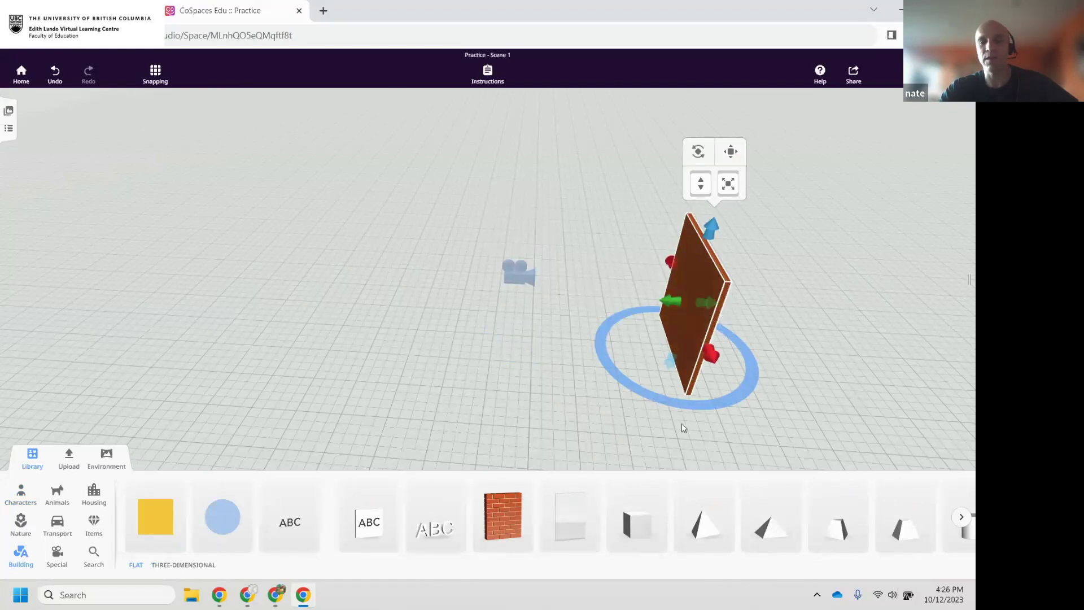
Close the library and bring the brick wall into view.
left_click(33, 458)
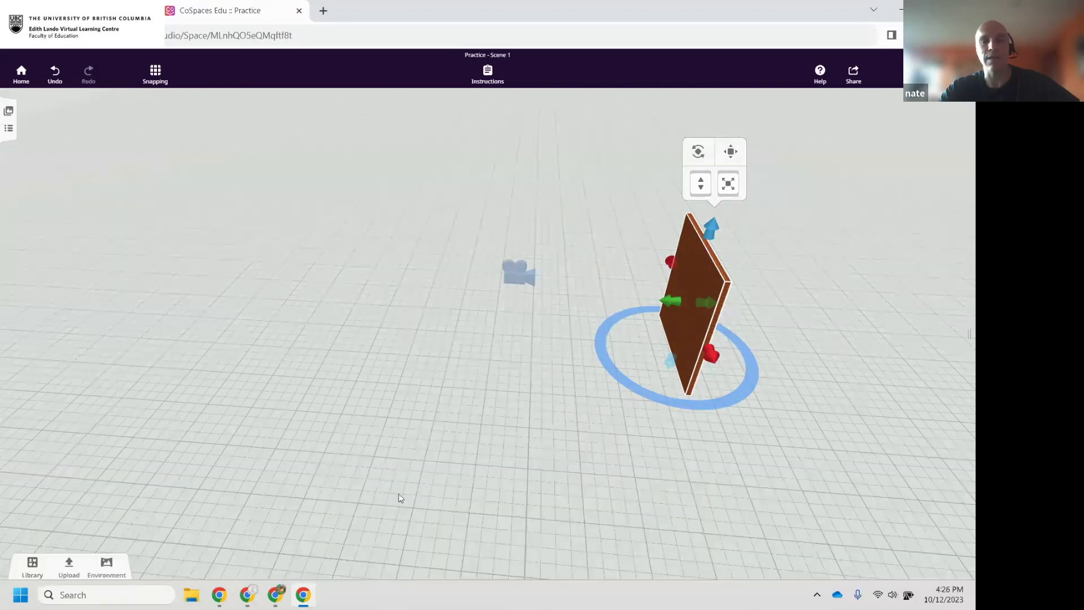
left_click_drag(379, 397, 557, 395)
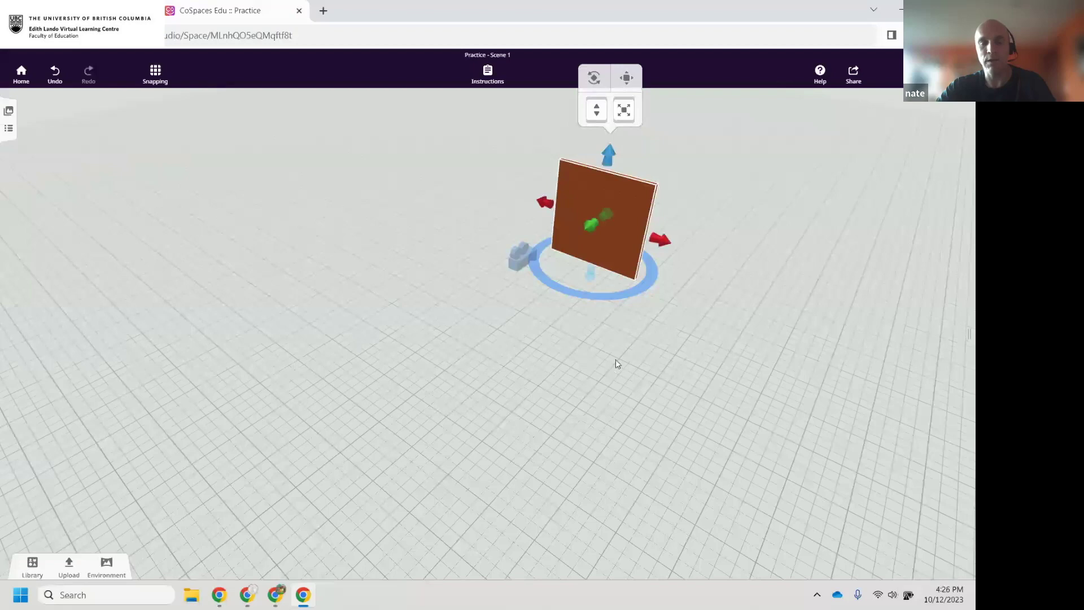
left_click_drag(640, 350, 631, 445)
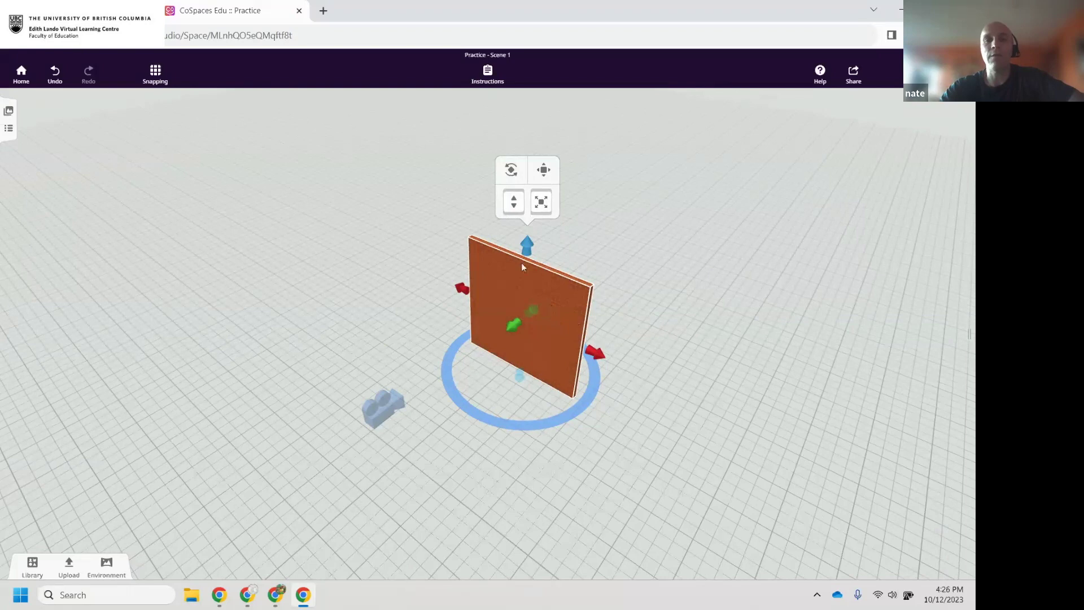
Widen the wall left and right, make it taller and slightly thicker, then reselect it.
mouse_move(530, 308)
left_mouse_down()
mouse_move(596, 261)
mouse_move(545, 314)
left_mouse_up()
left_click_drag(603, 353, 671, 389)
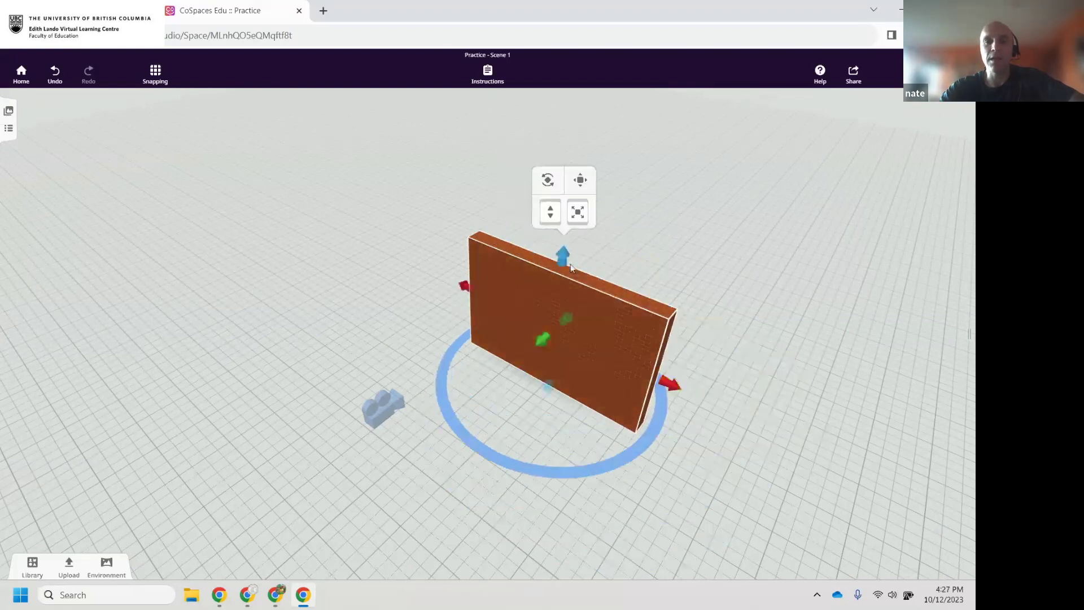
mouse_move(562, 258)
left_mouse_down()
mouse_move(570, 237)
mouse_move(567, 266)
left_mouse_up()
mouse_move(569, 321)
left_mouse_down()
mouse_move(587, 298)
mouse_move(566, 323)
left_mouse_up()
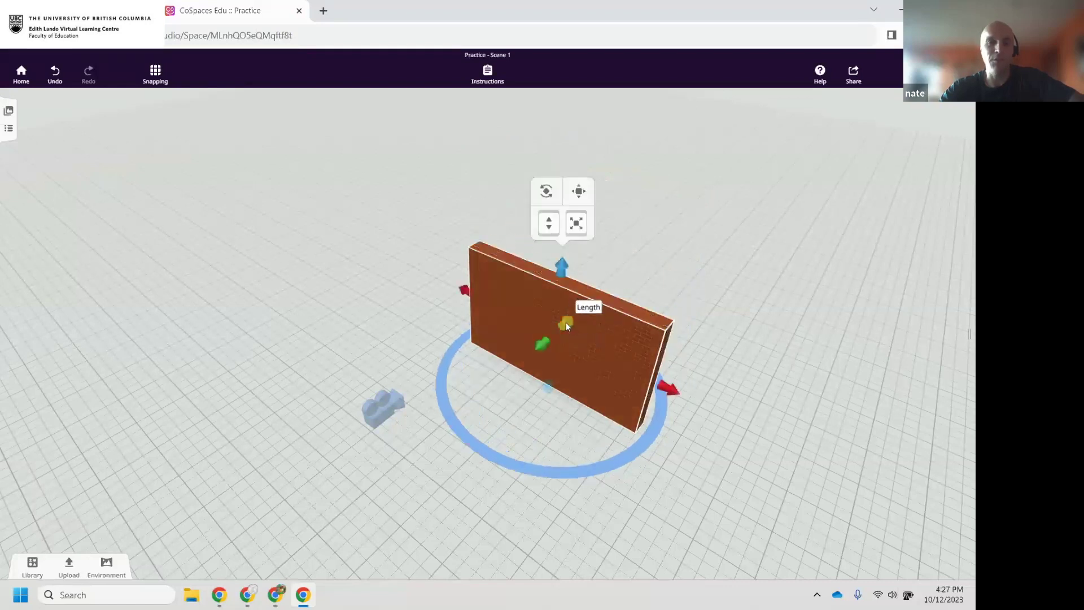
left_click_drag(465, 289, 388, 253)
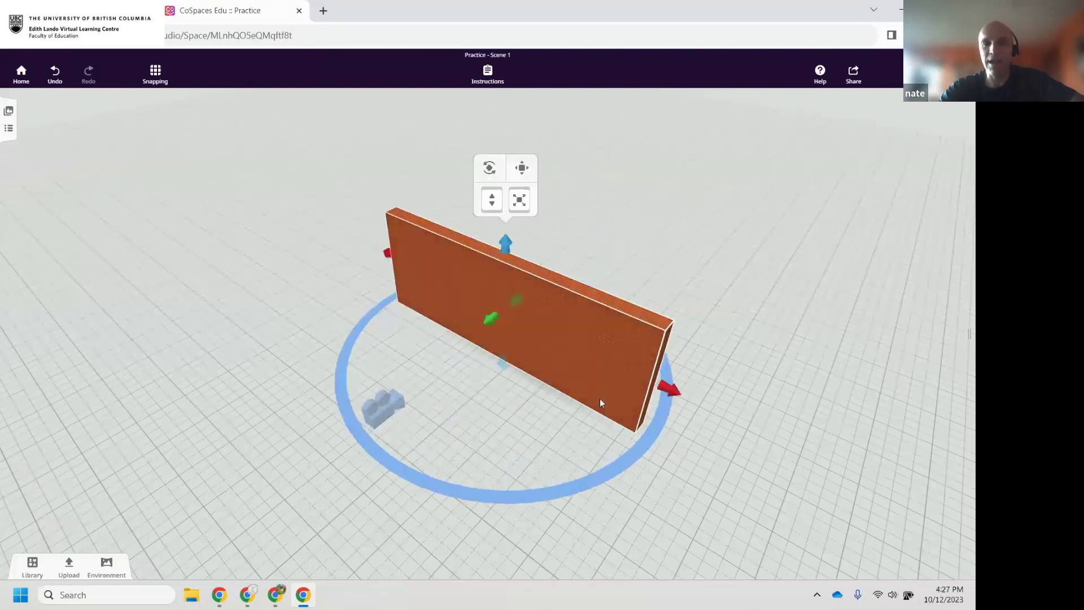
left_click_drag(644, 397, 729, 417)
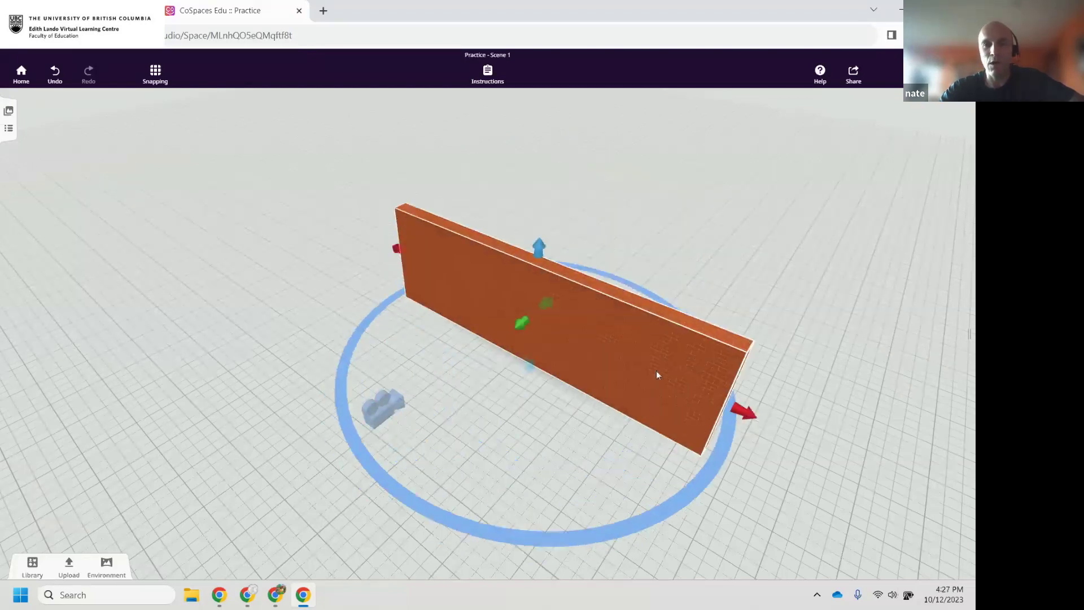
left_click_drag(544, 224, 545, 197)
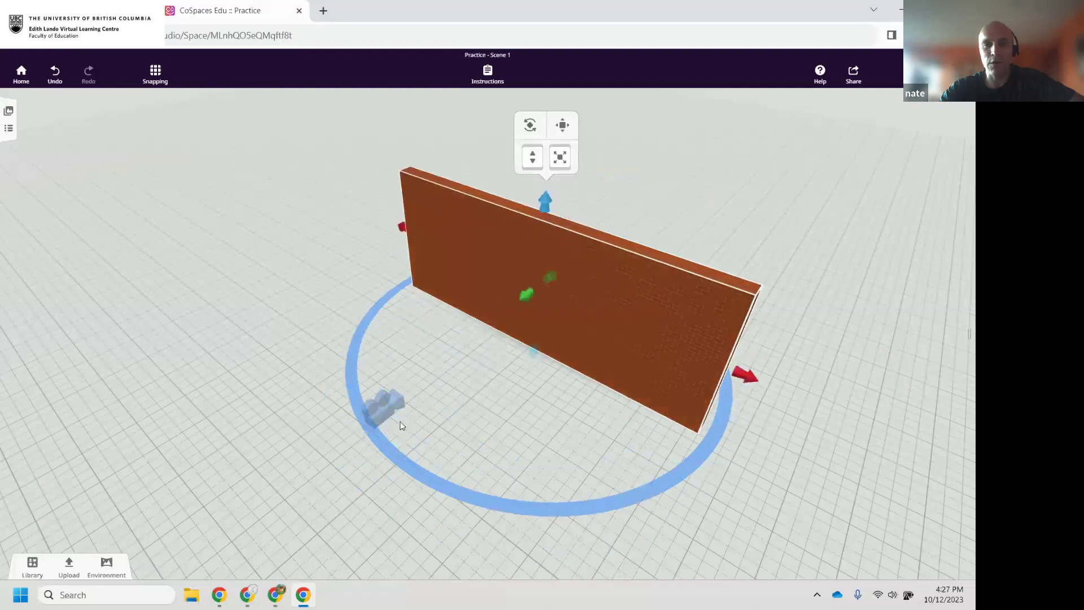
left_click(373, 414)
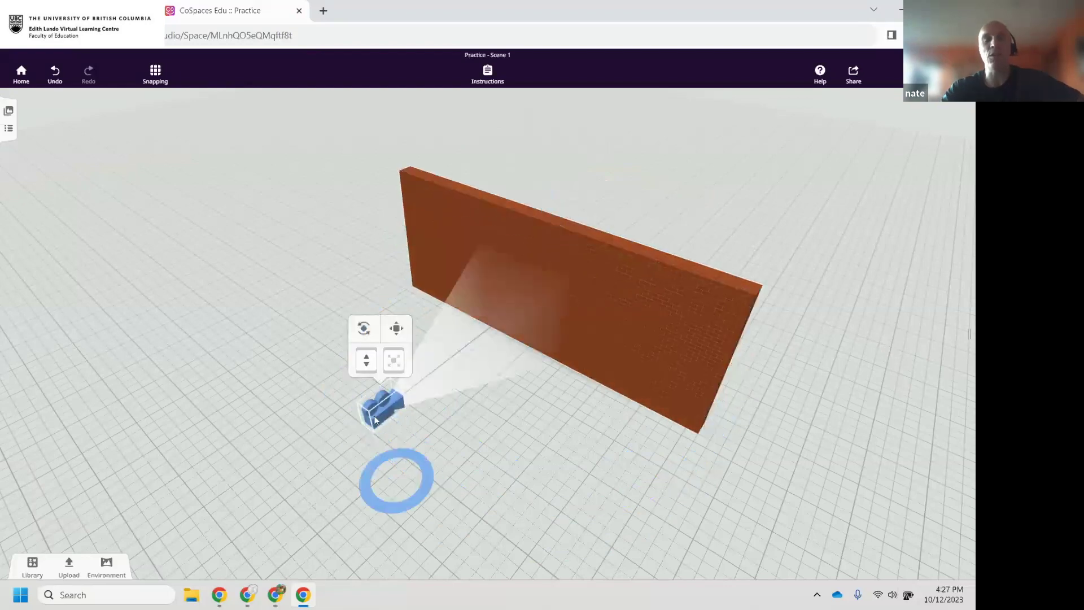
mouse_move(659, 324)
left_mouse_down()
mouse_move(662, 341)
mouse_move(702, 338)
mouse_move(598, 358)
mouse_move(663, 380)
mouse_move(694, 314)
mouse_move(656, 311)
mouse_move(661, 351)
mouse_move(646, 342)
mouse_move(663, 327)
left_mouse_up()
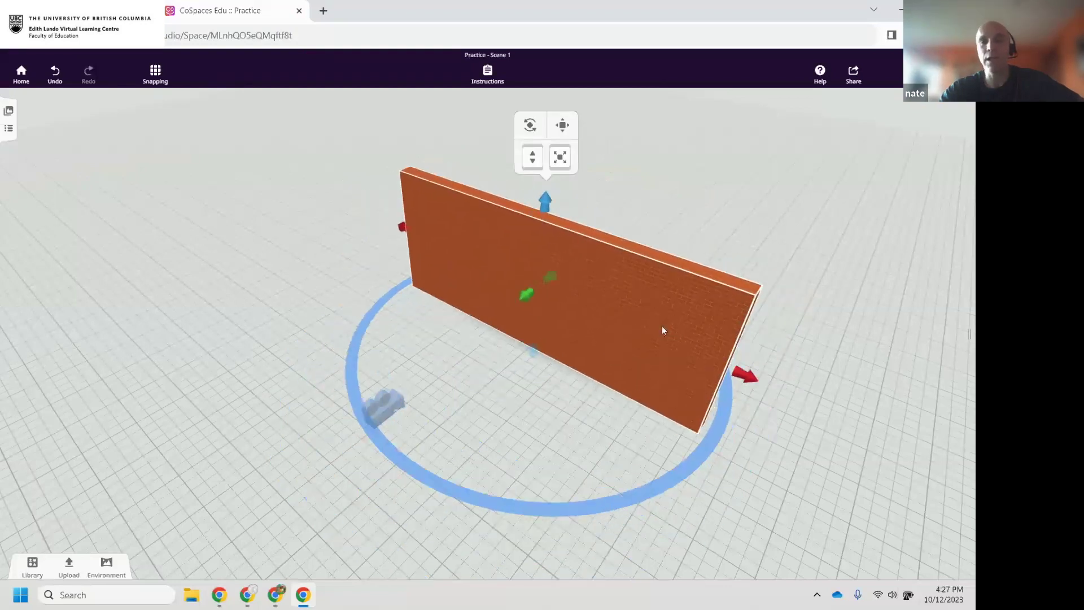
left_click(158, 76)
left_click(160, 77)
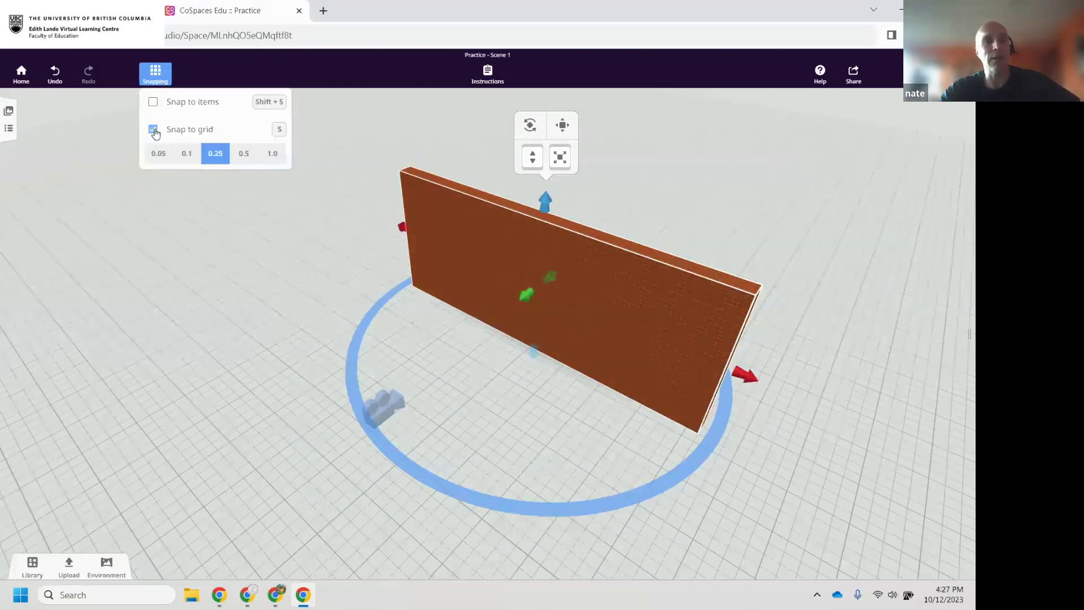
left_click(616, 252)
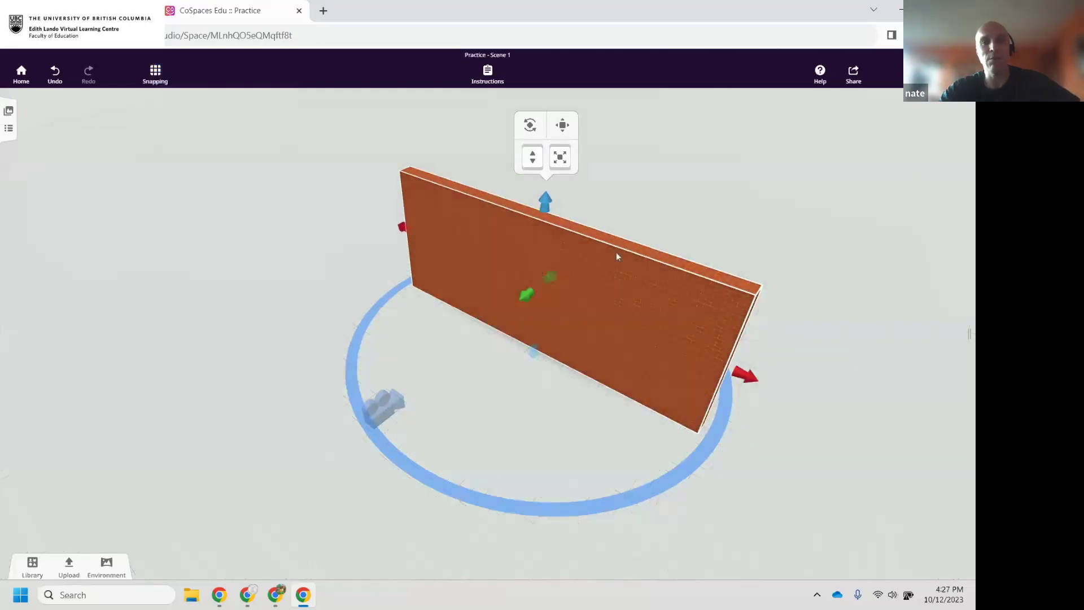
left_click_drag(578, 246, 614, 275)
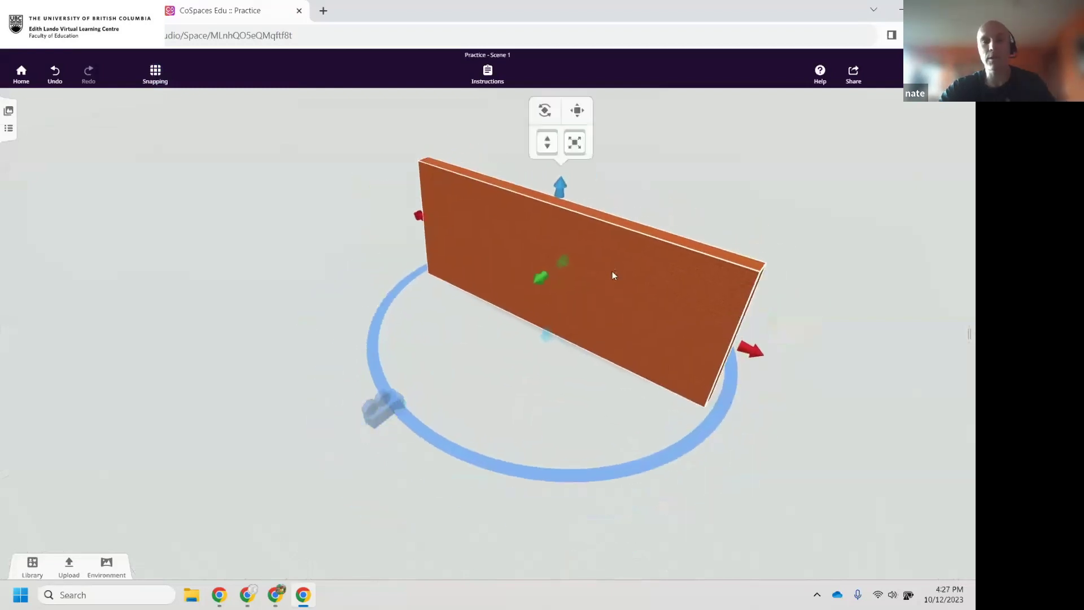
left_click_drag(623, 274, 650, 272)
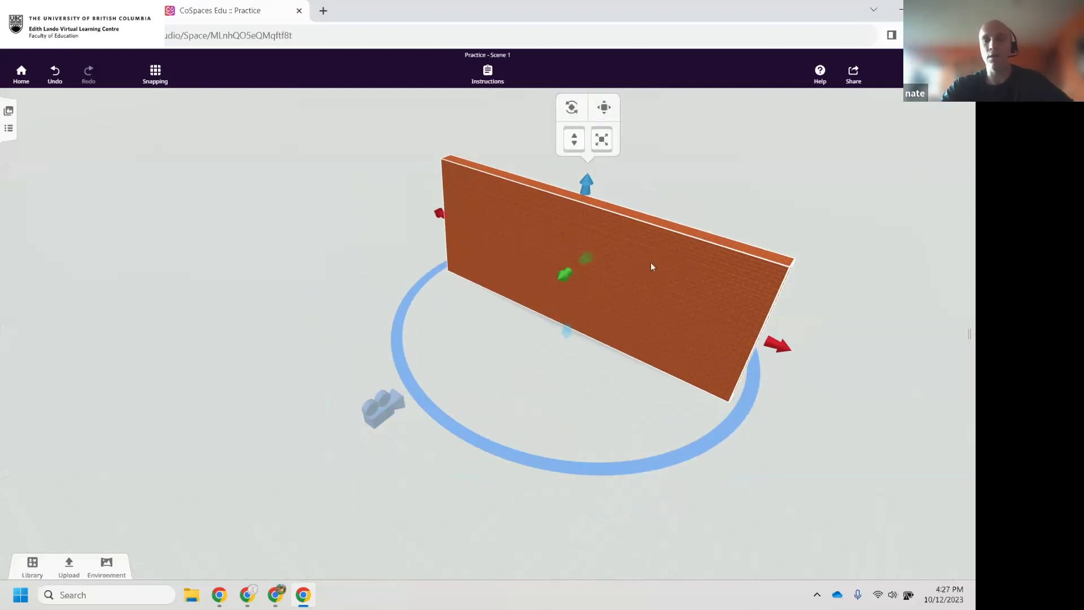
Give the wall a dark grey material at 100% opacity and show its Color choices.
right_click(652, 267)
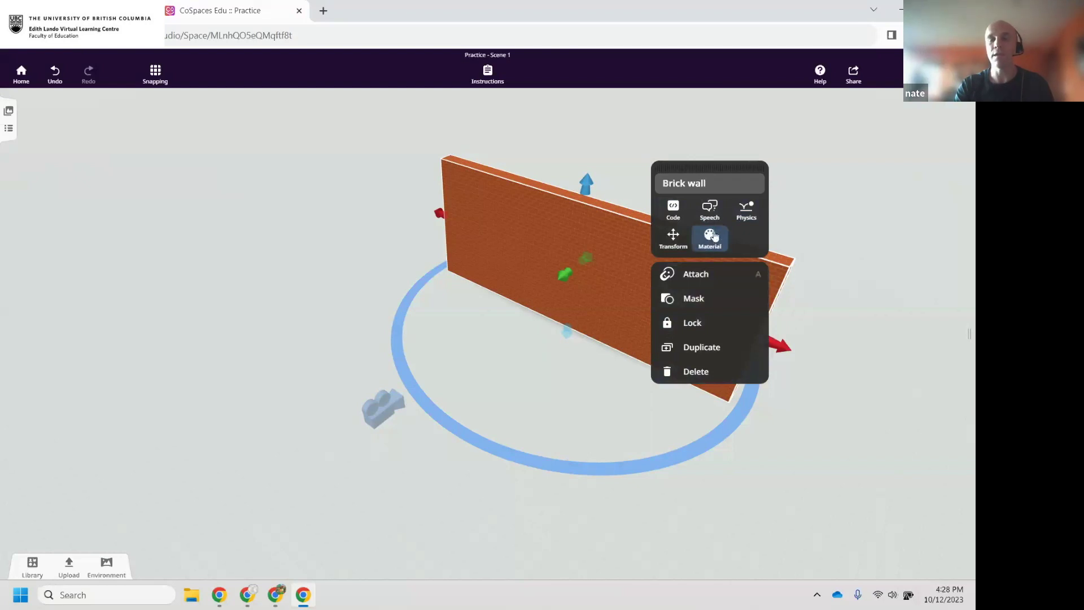
left_click(709, 241)
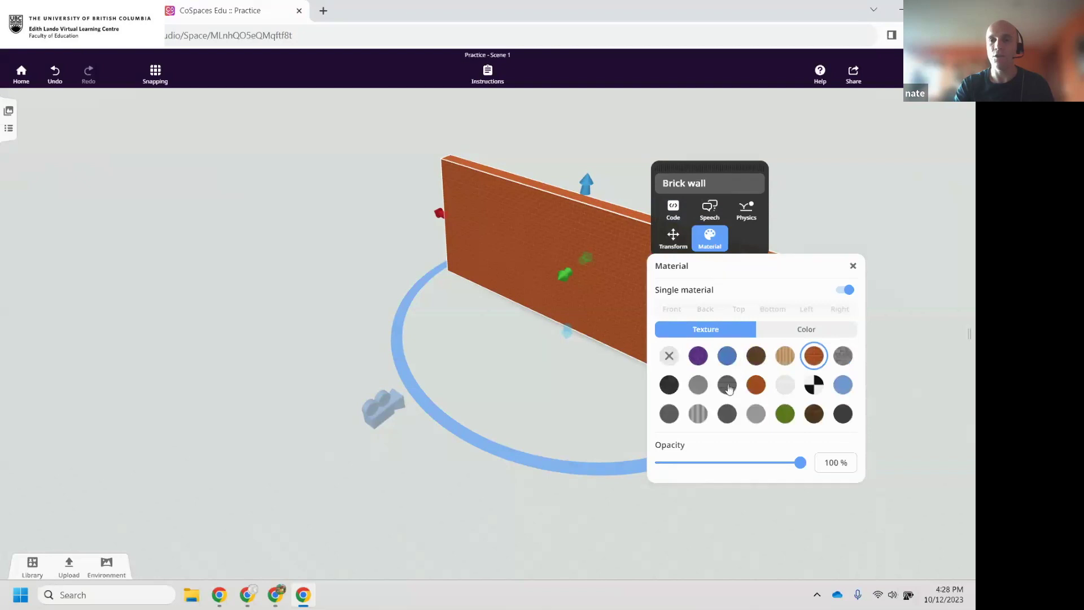
left_click(728, 386)
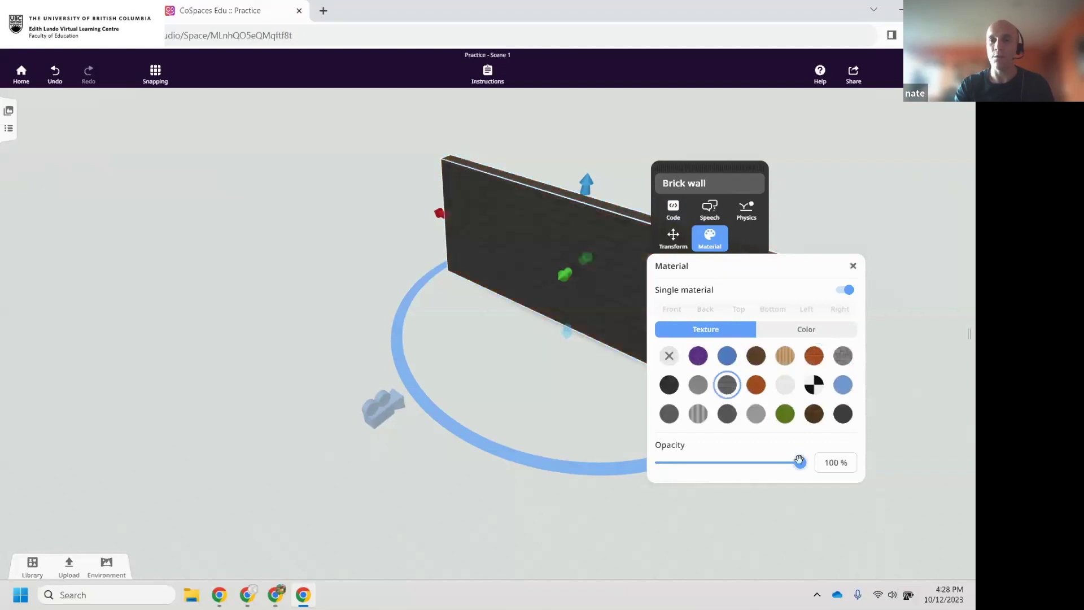
left_click_drag(800, 460, 825, 461)
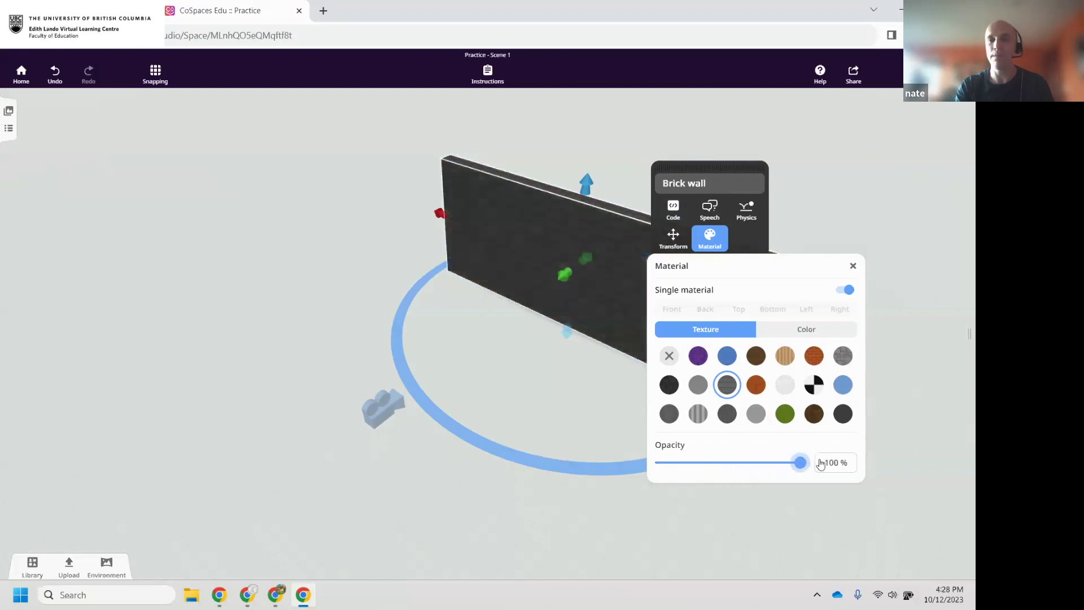
left_click(812, 332)
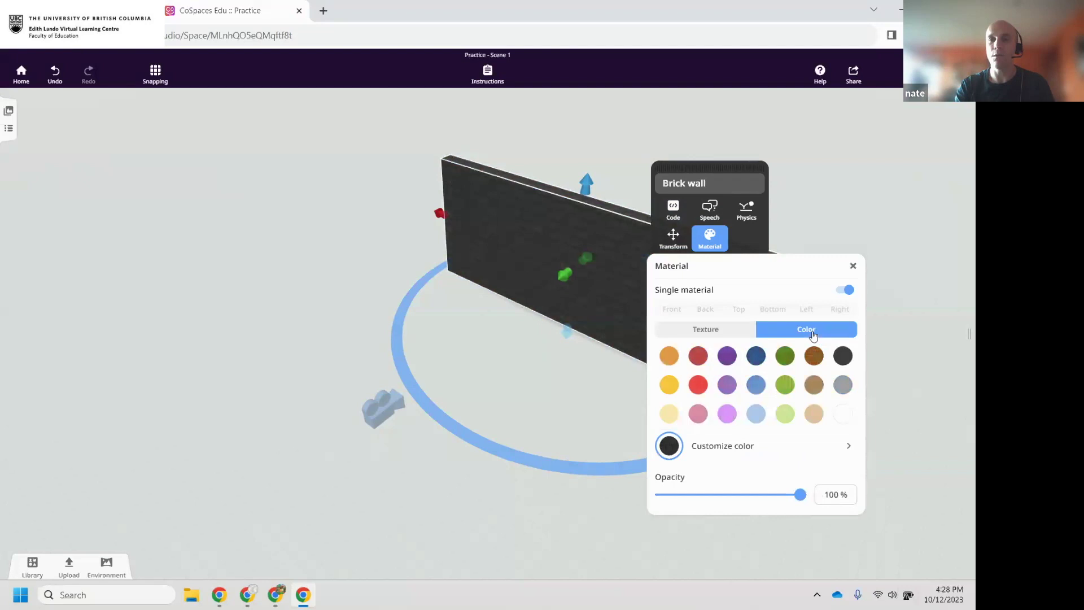
Colour the wall blue, then customise it to deep indigo #3710AA.
left_click(756, 385)
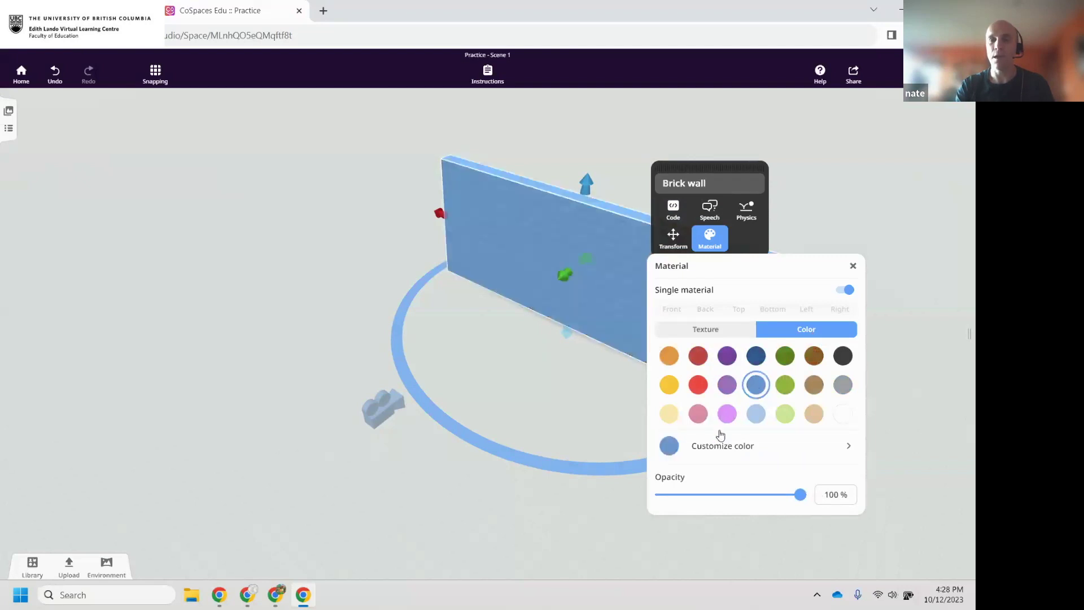
left_click(670, 449)
mouse_move(775, 350)
left_mouse_down()
mouse_move(737, 390)
mouse_move(768, 362)
left_mouse_up()
left_click_drag(776, 311, 799, 315)
left_click_drag(782, 358, 818, 353)
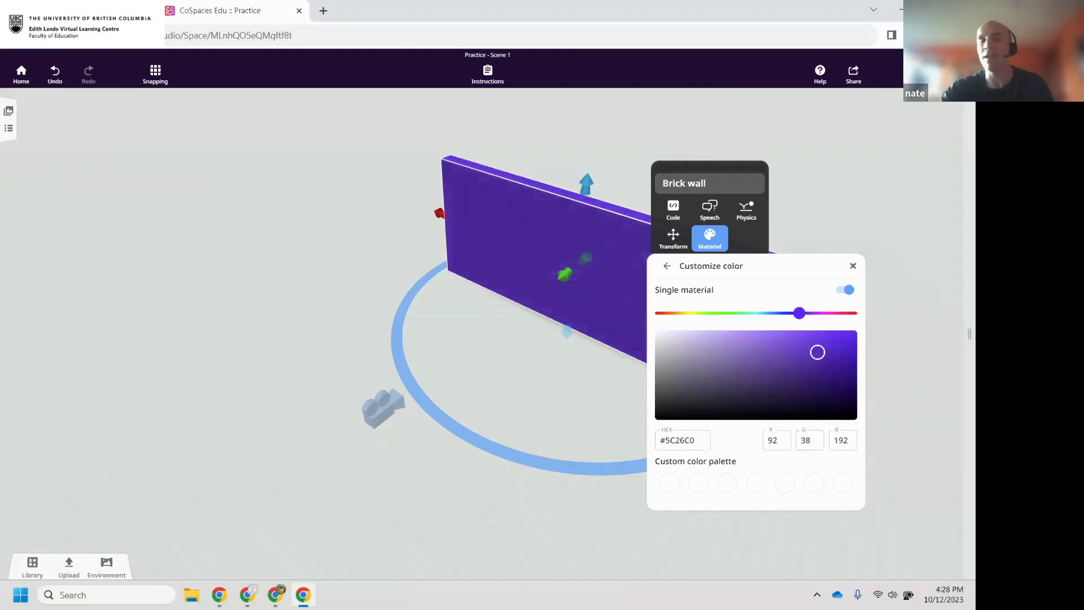
mouse_move(824, 355)
left_mouse_down()
mouse_move(851, 343)
mouse_move(840, 364)
left_mouse_up()
left_click_drag(798, 312, 796, 313)
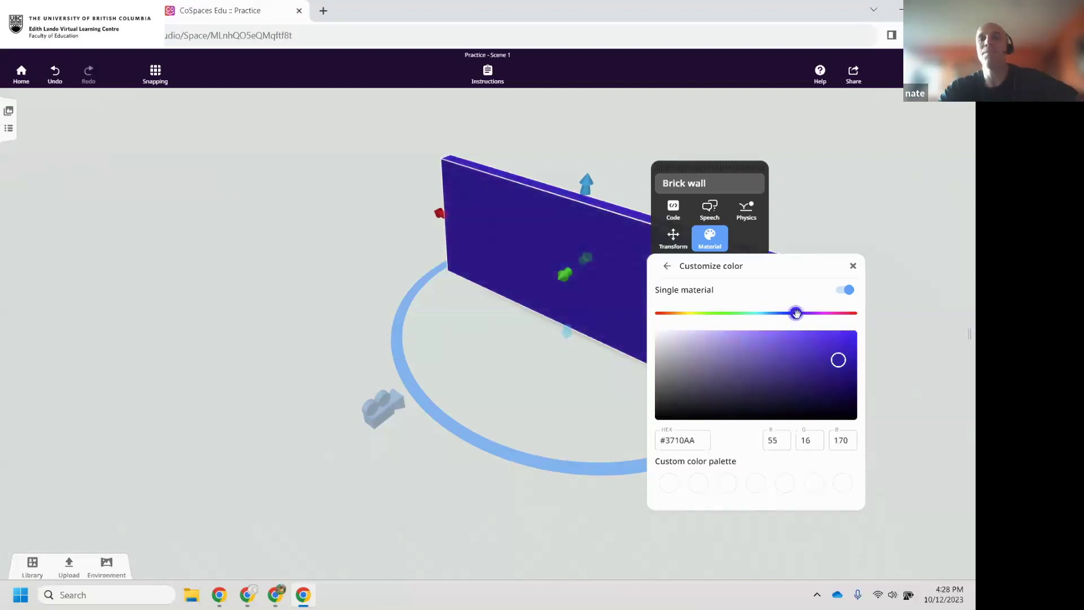
left_click(853, 266)
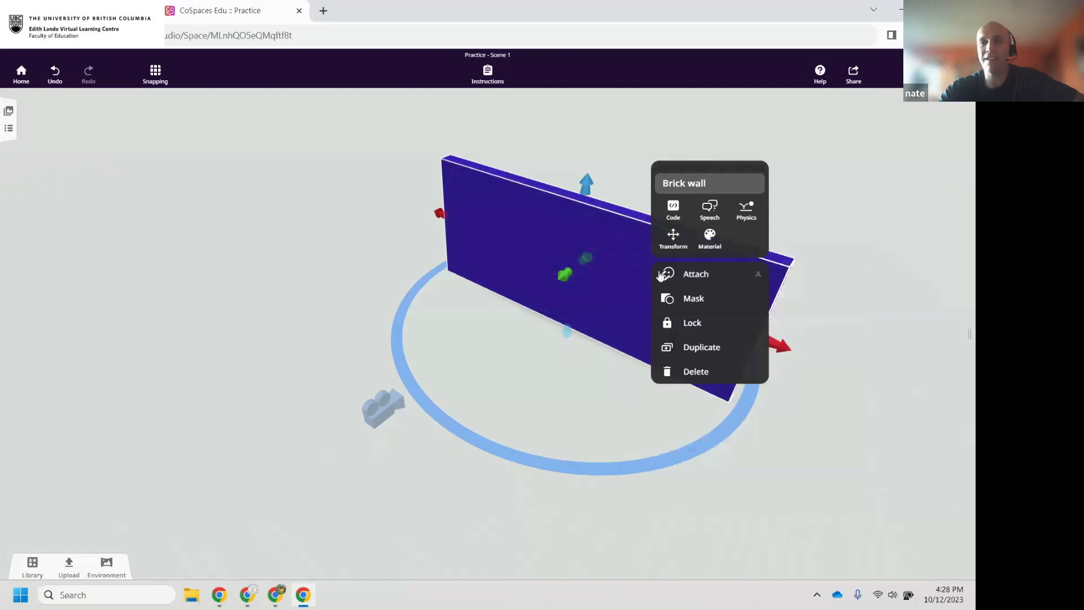
Close the wall's options and shift the wall slightly left.
left_click(624, 244)
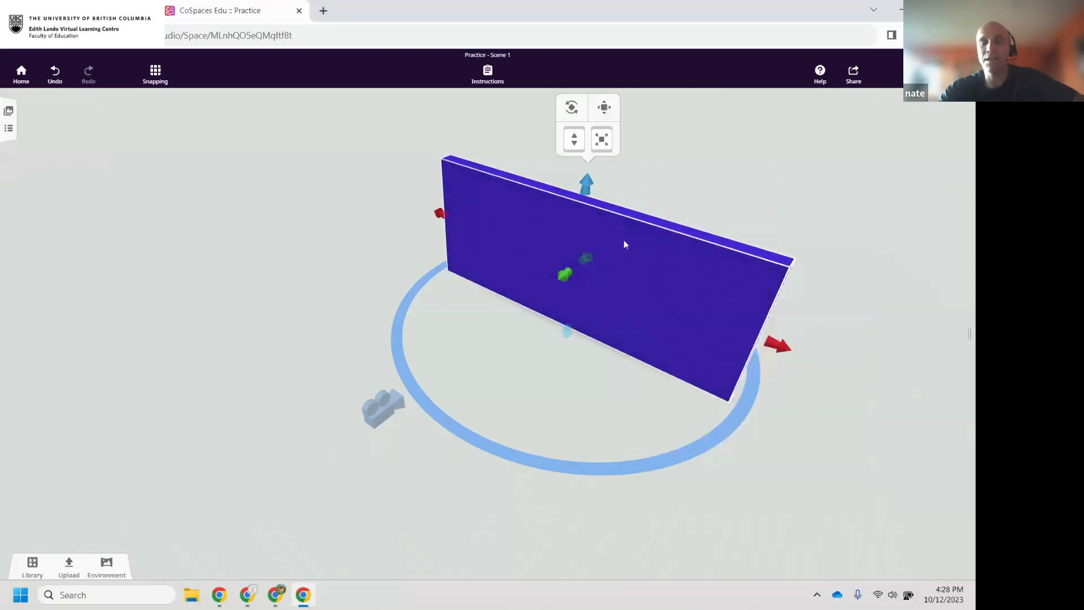
scroll(703, 287, "down", 2)
scroll(706, 286, "up", 2)
scroll(663, 324, "down", 3)
scroll(625, 266, "down", 2)
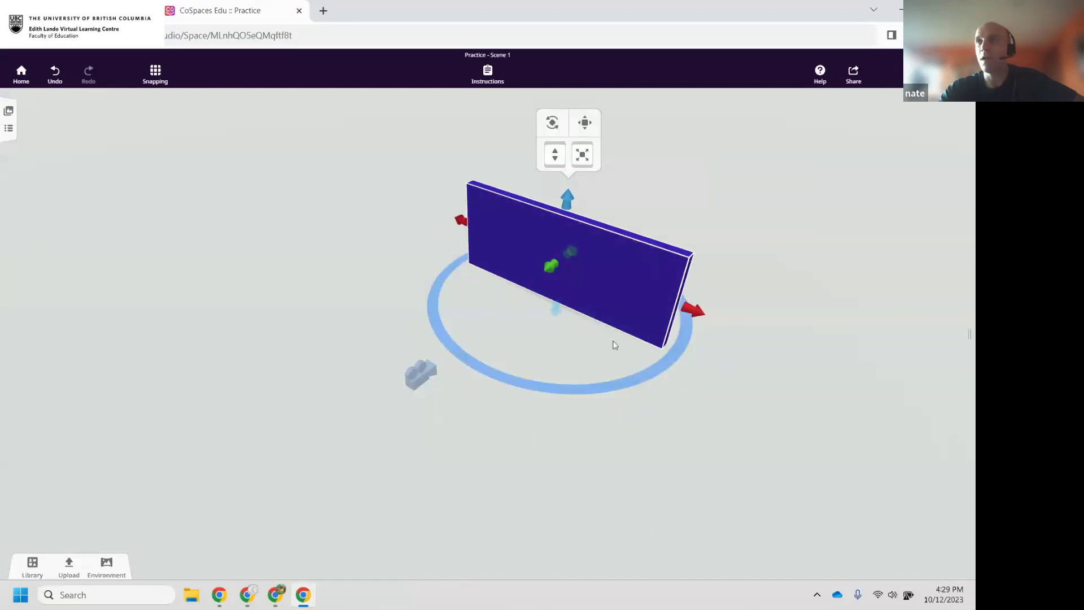
left_click_drag(631, 301, 626, 292)
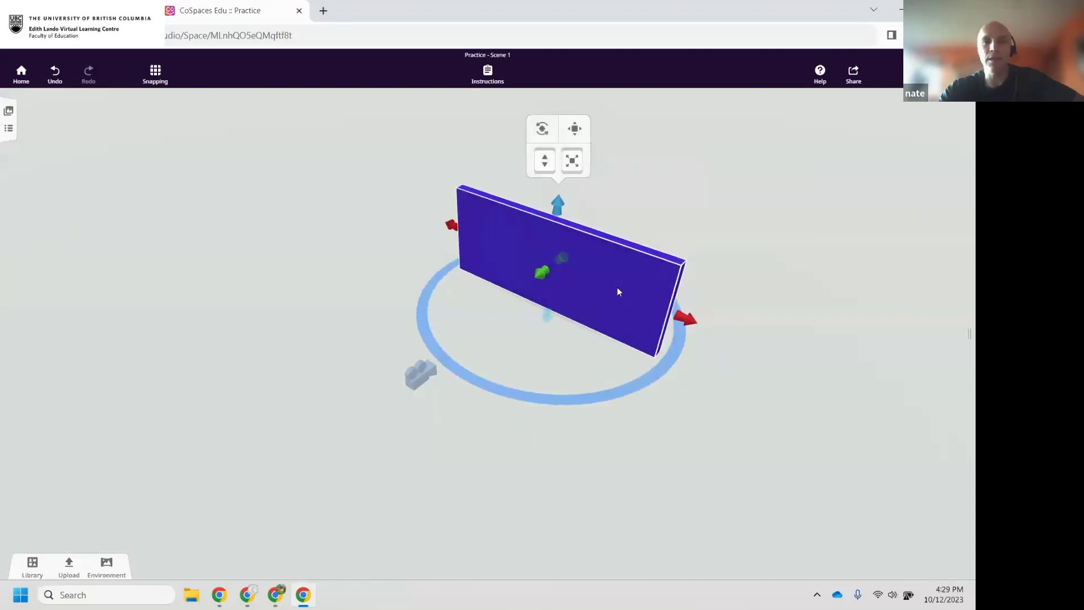
Duplicate the wall, rotate the copy, and join it to the original's end.
right_click(618, 291)
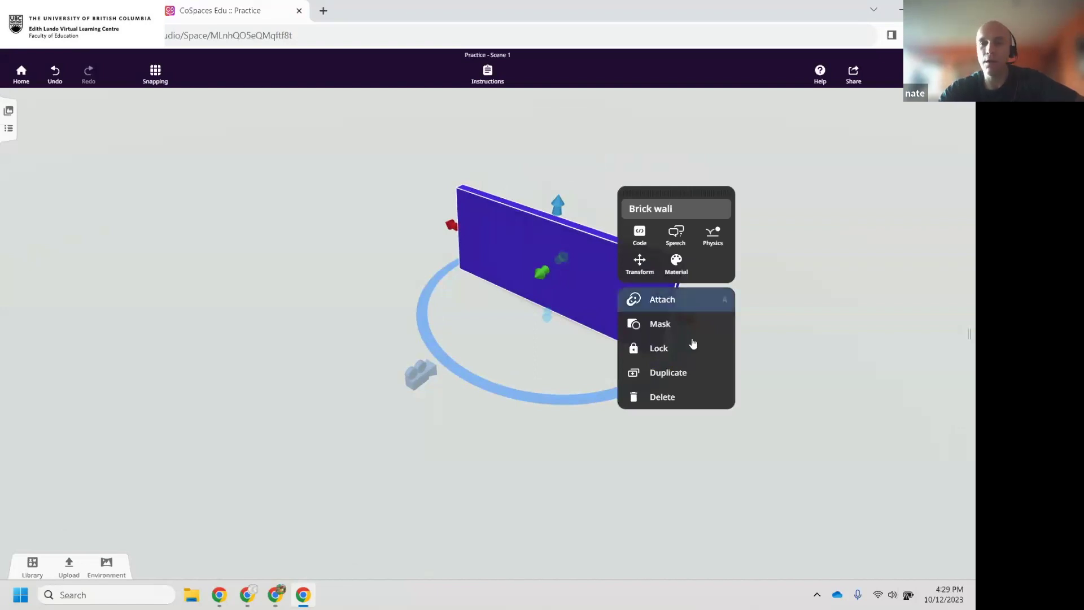
left_click(664, 374)
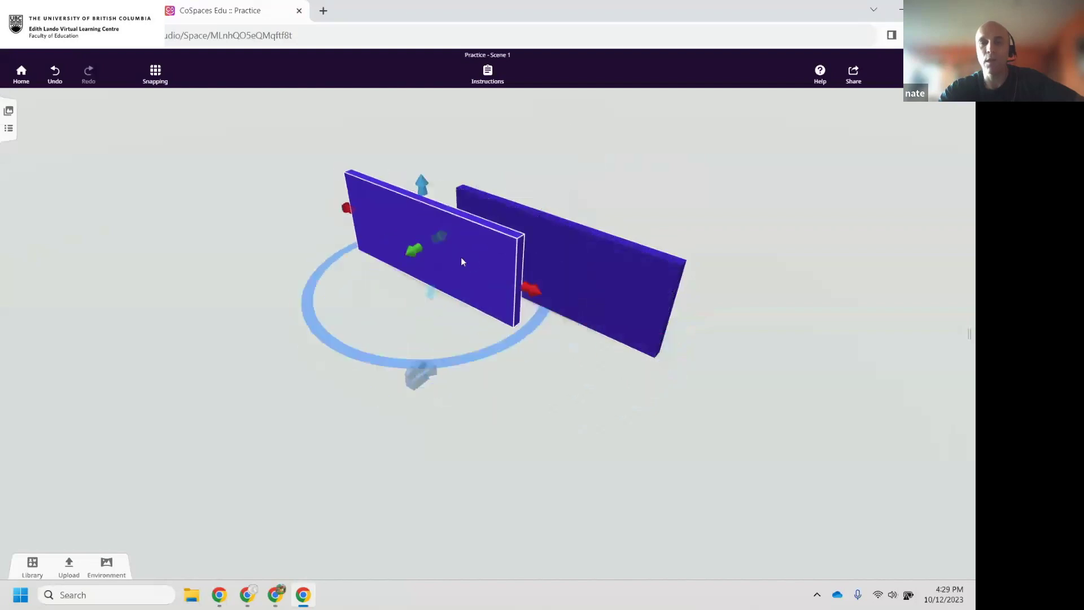
left_click(439, 271)
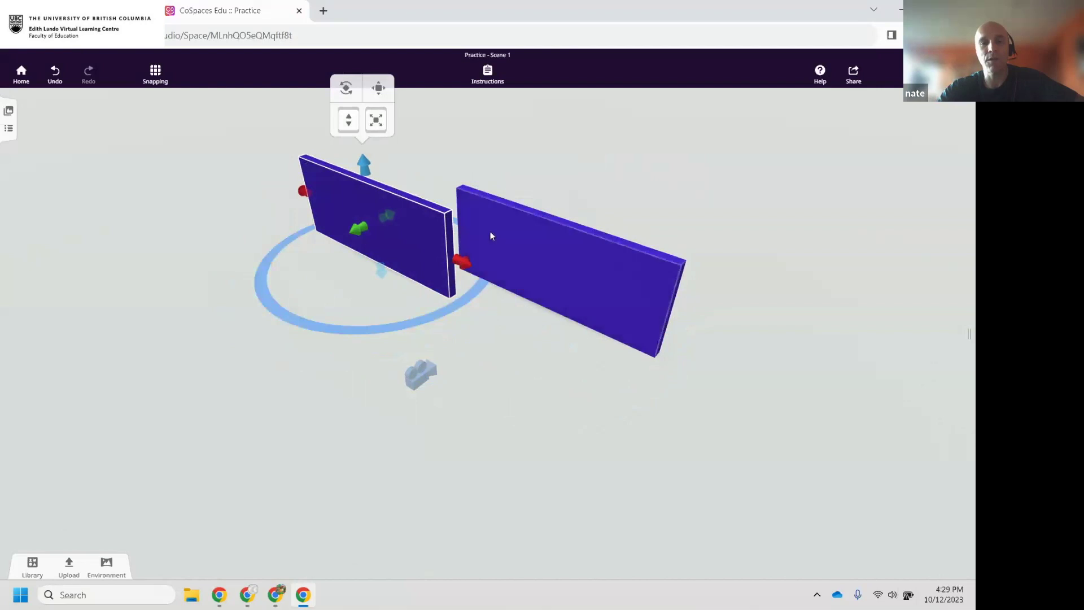
left_click_drag(337, 325, 436, 290)
left_click_drag(428, 227, 440, 246)
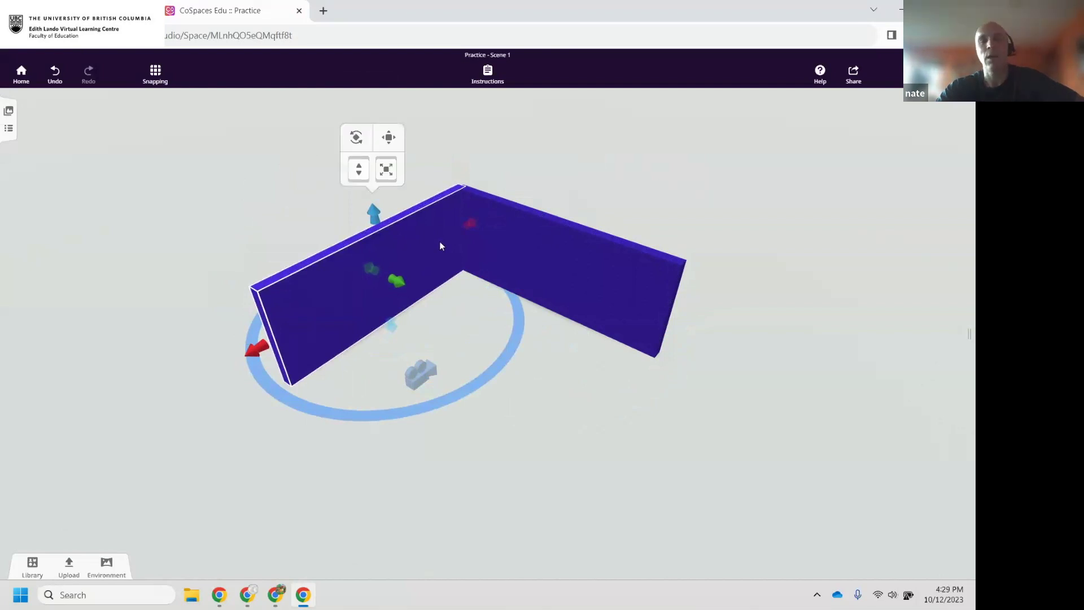
Duplicate the walls again to add the third and fourth sides, closing the box.
right_click(435, 247)
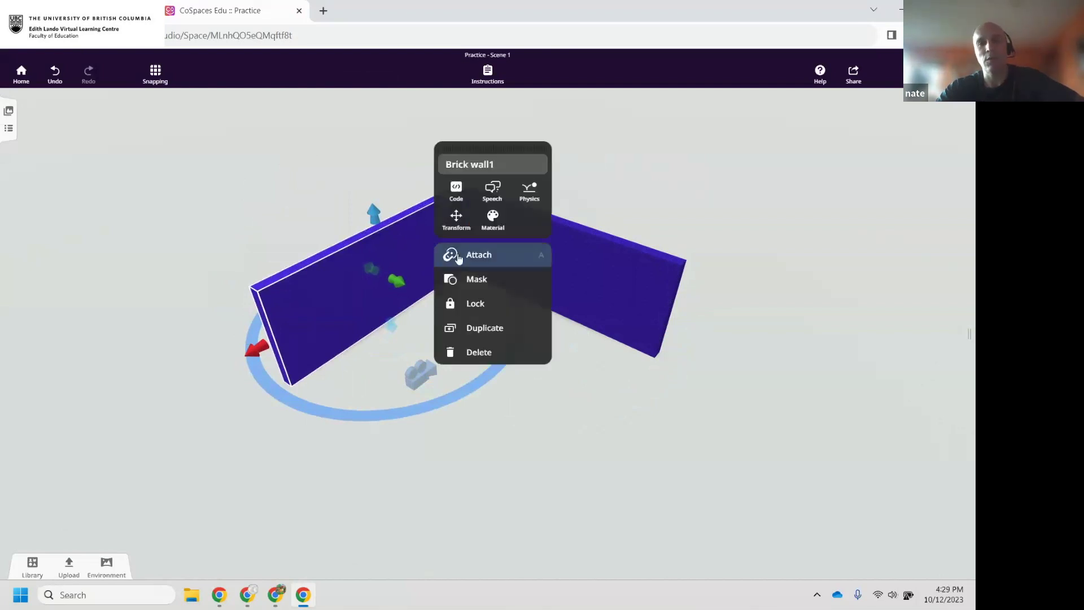
left_click(476, 328)
left_click_drag(446, 259, 646, 347)
left_click(562, 254)
right_click(562, 255)
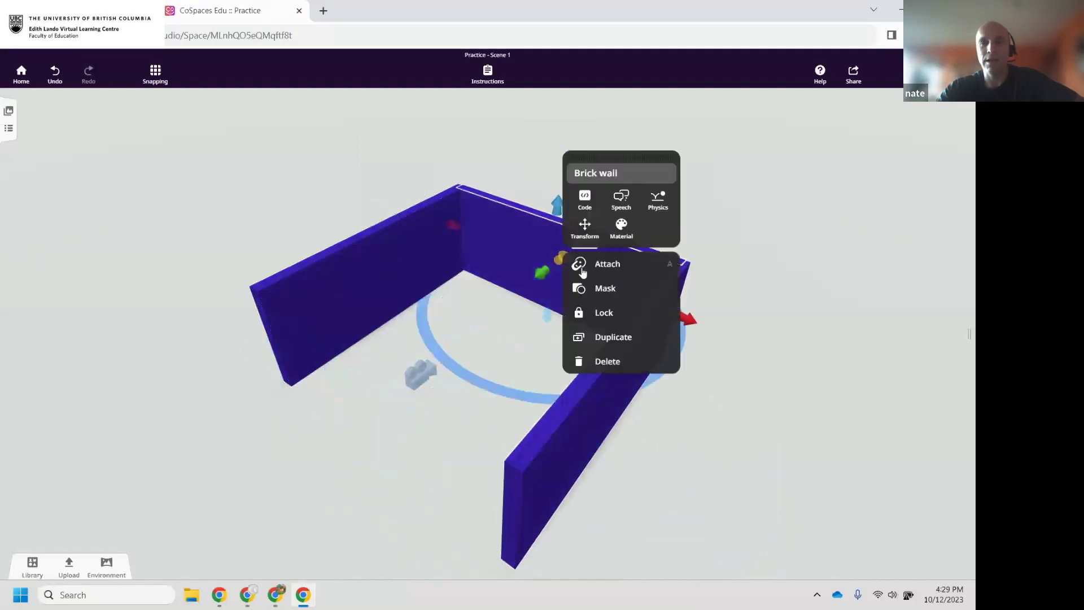
left_click(615, 338)
left_click_drag(583, 296, 426, 454)
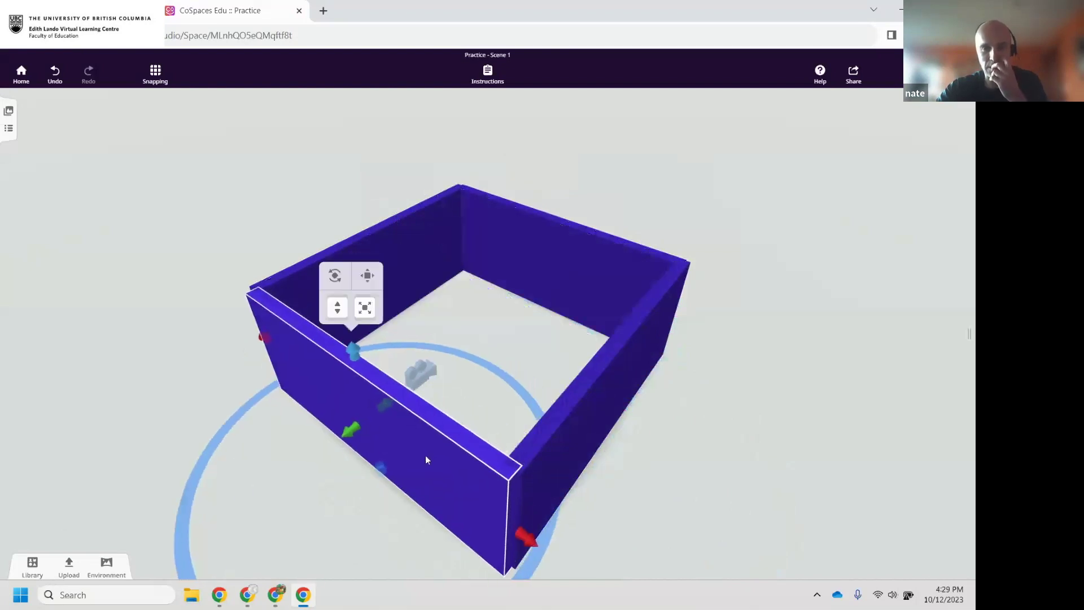
Move the camera toward the centre of the enclosure.
left_click_drag(710, 423, 670, 445)
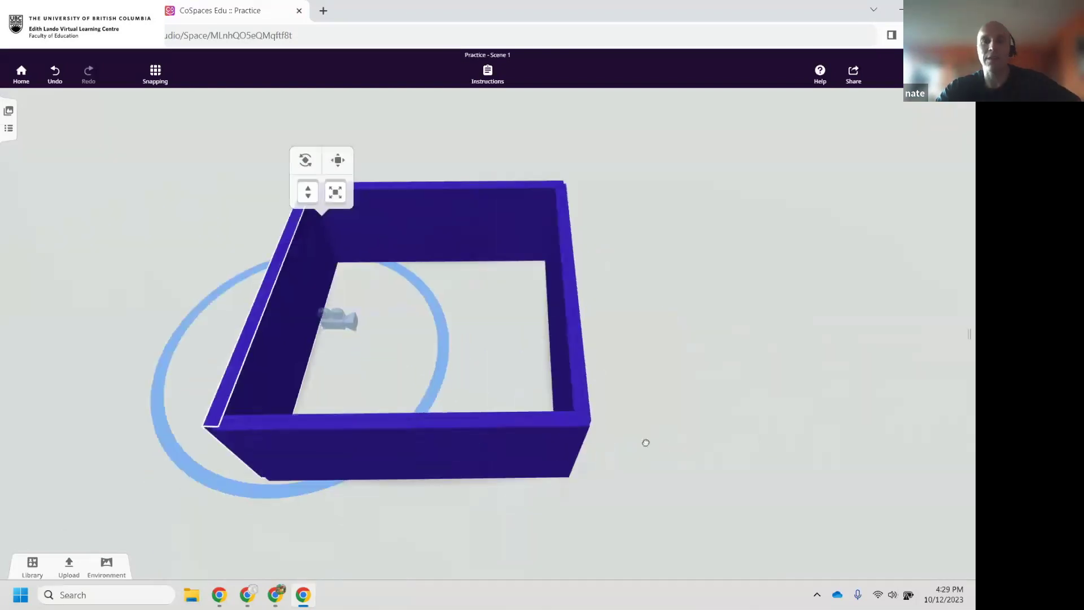
left_click(355, 327)
left_click_drag(355, 328, 406, 319)
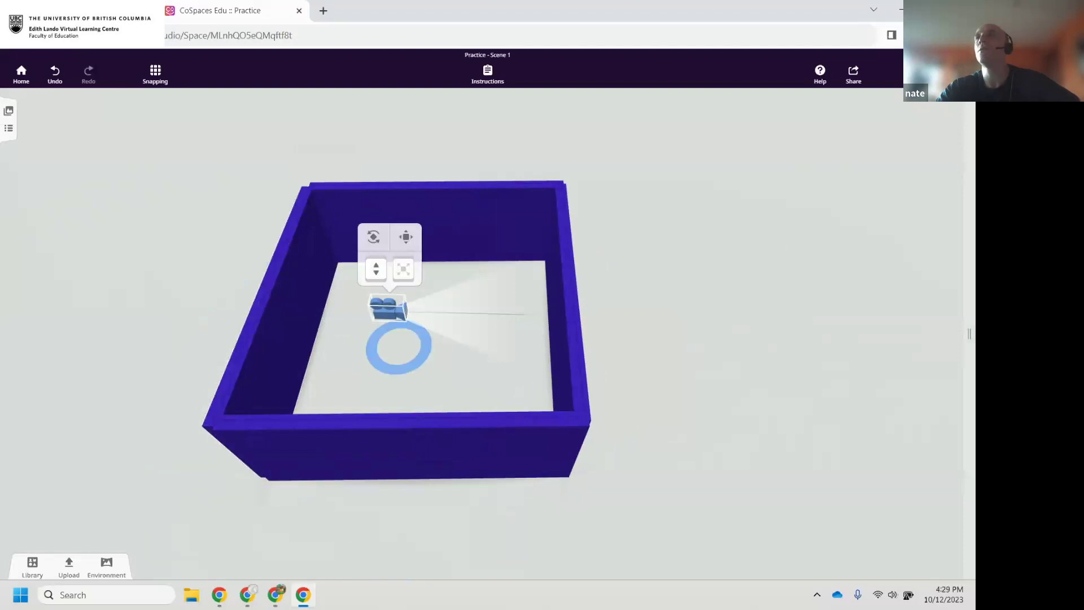
Open a student's Practice space and move the small red wall beside the large one.
key("alt+Tab")
key("alt+Tab")
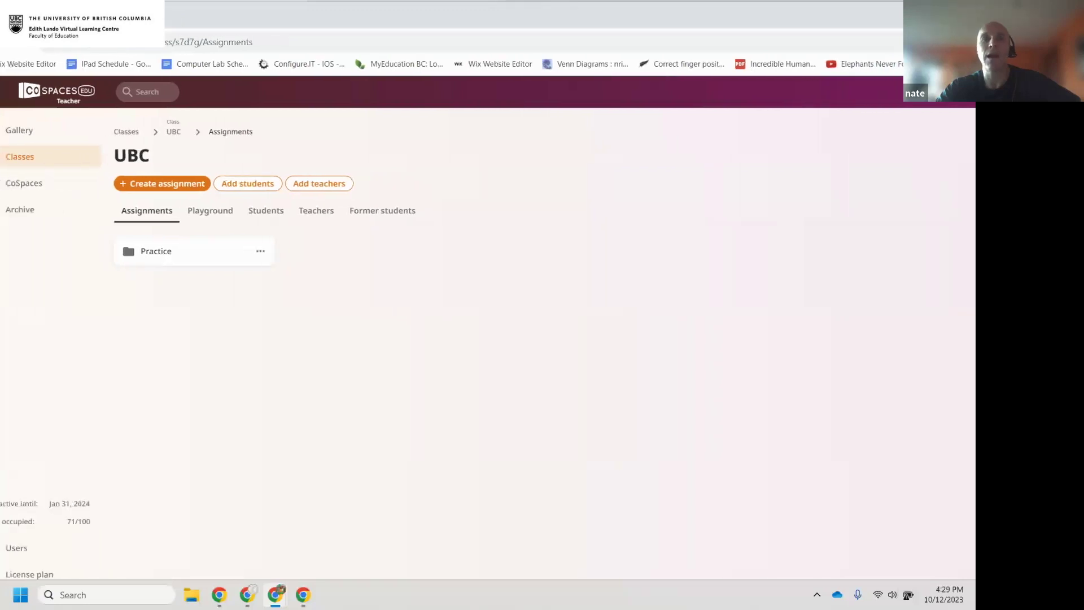
key("alt+Tab")
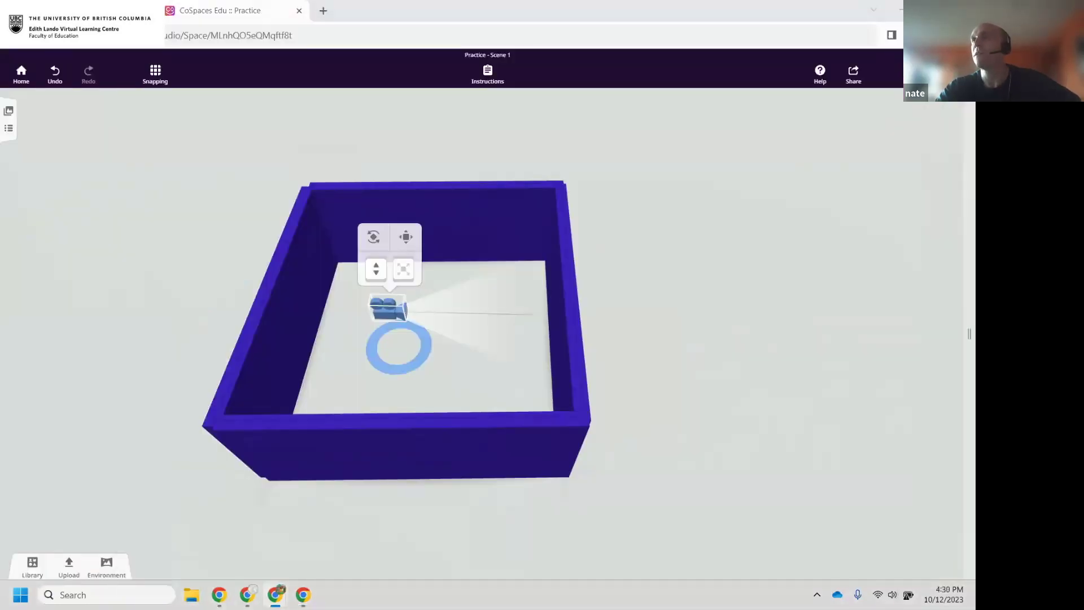
key("alt+Tab")
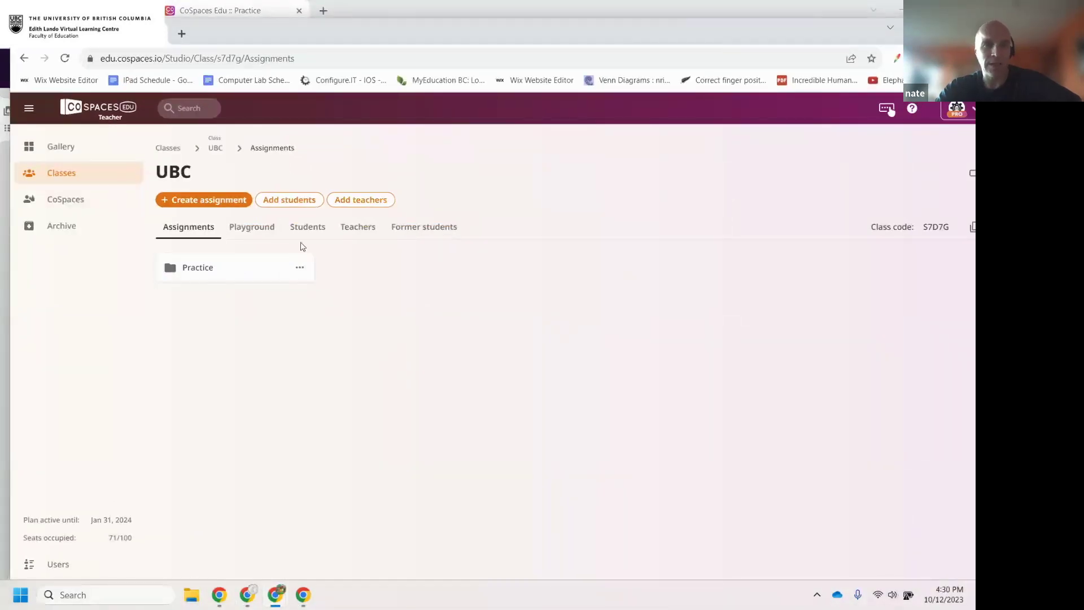
left_click(247, 272)
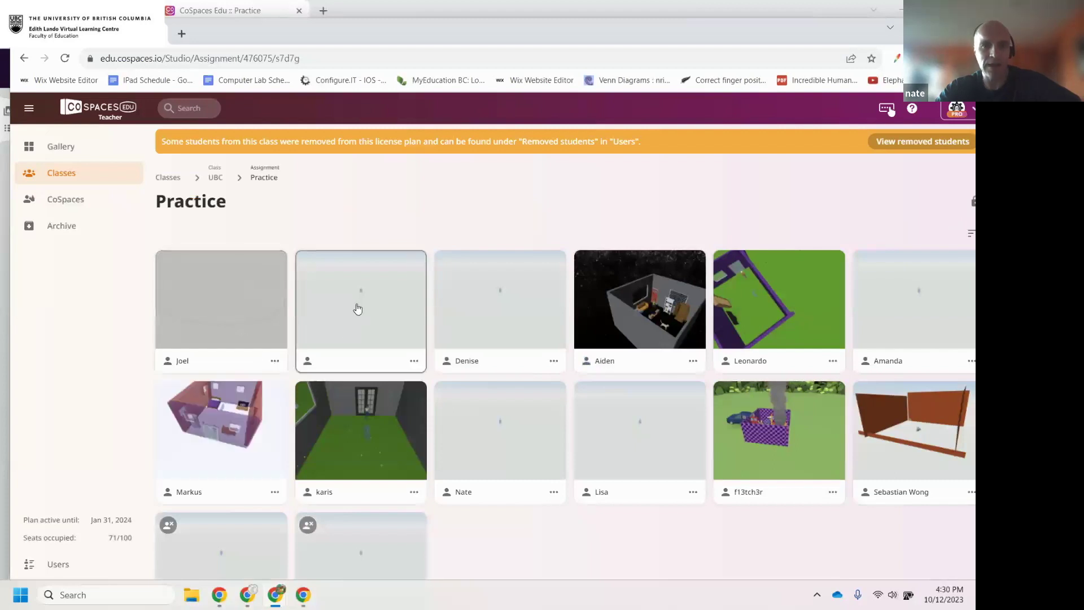
left_click(501, 304)
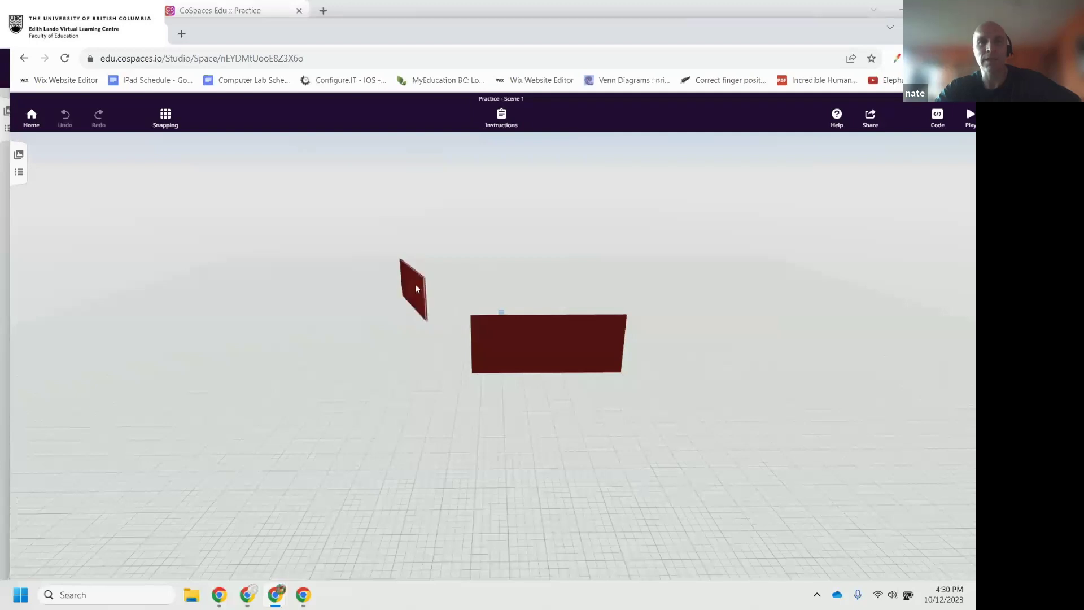
left_click_drag(420, 288, 454, 319)
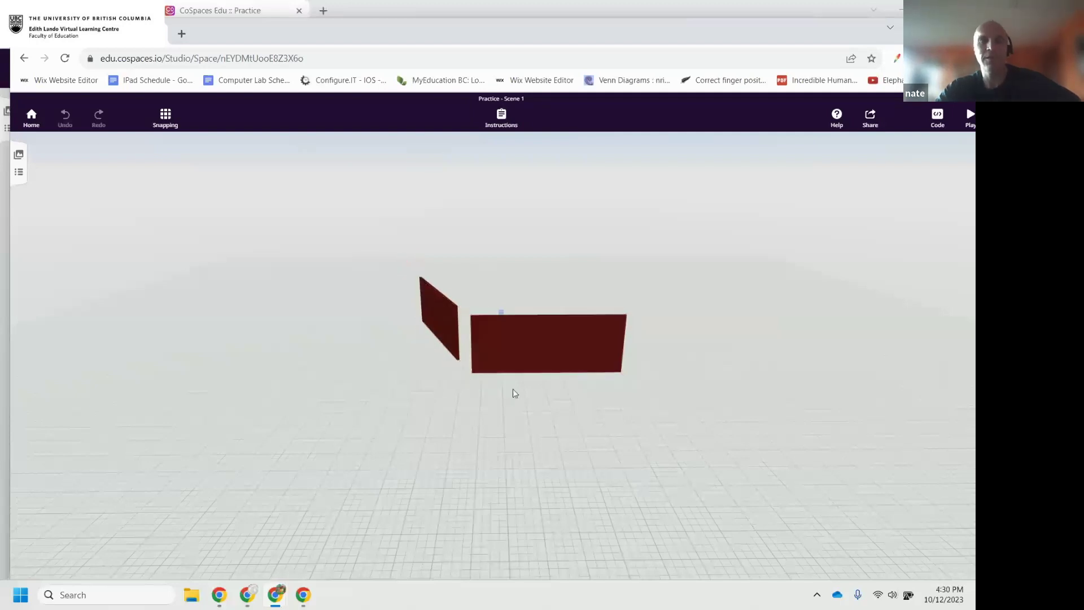
Join another student's detached purple wall to its enclosure, then reopen the red-walled space.
left_click(24, 59)
left_click(222, 314)
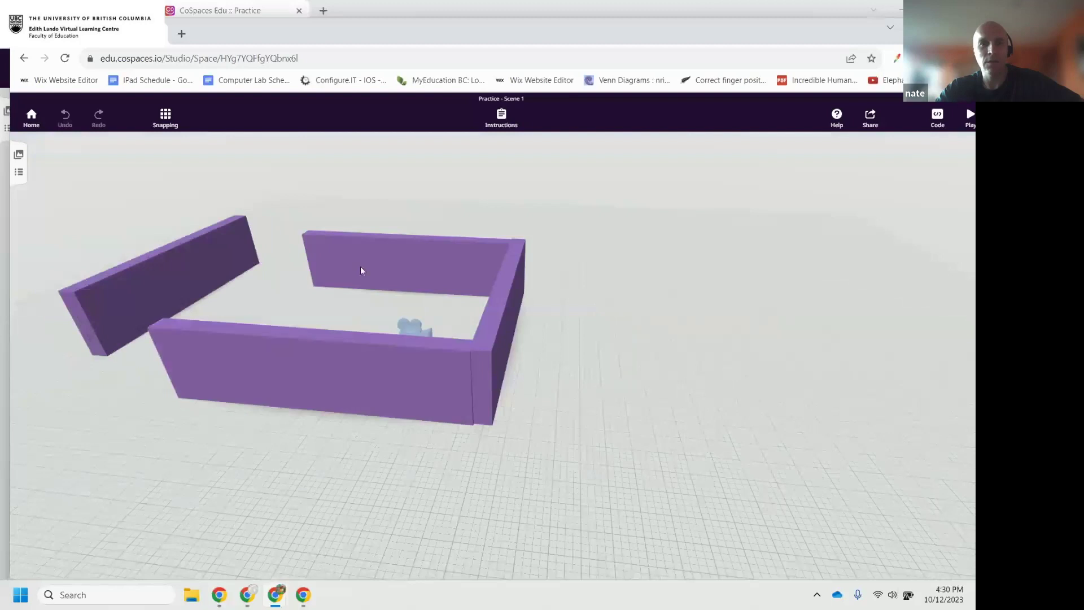
left_click_drag(229, 242, 353, 268)
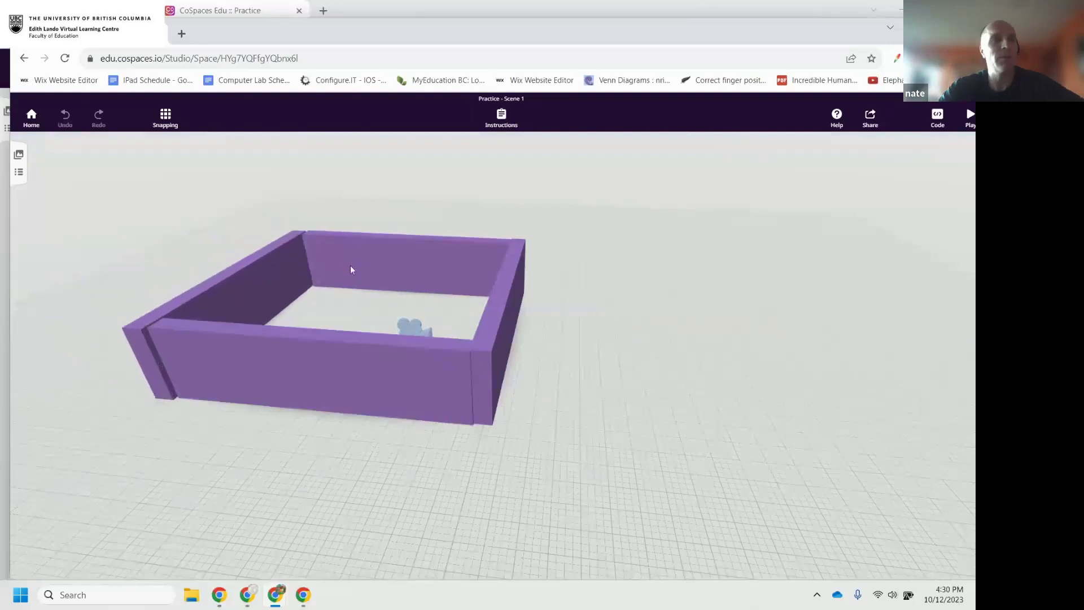
left_click(24, 58)
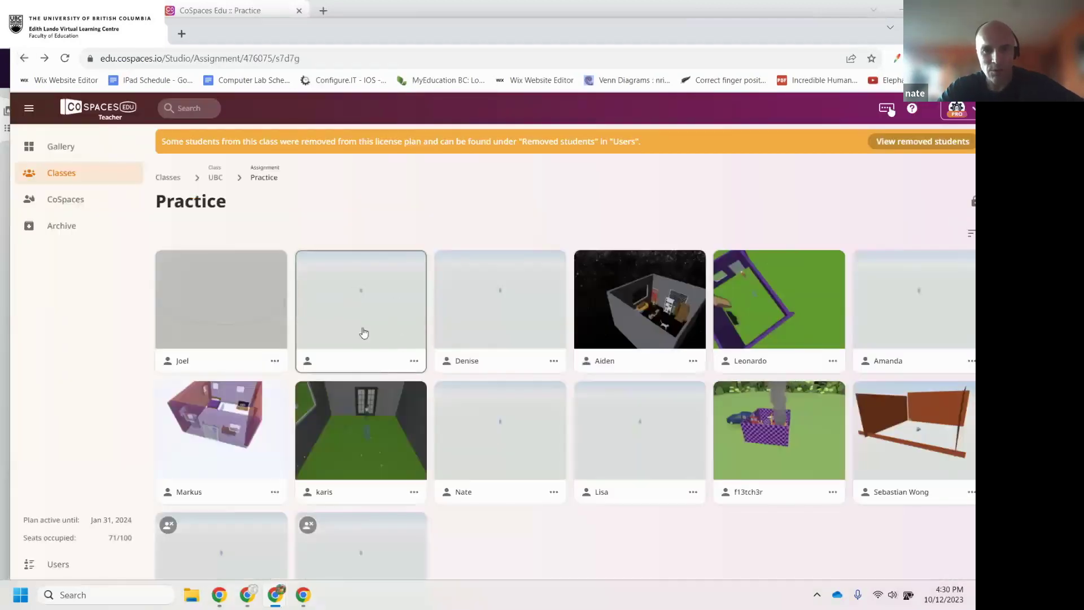
left_click(508, 314)
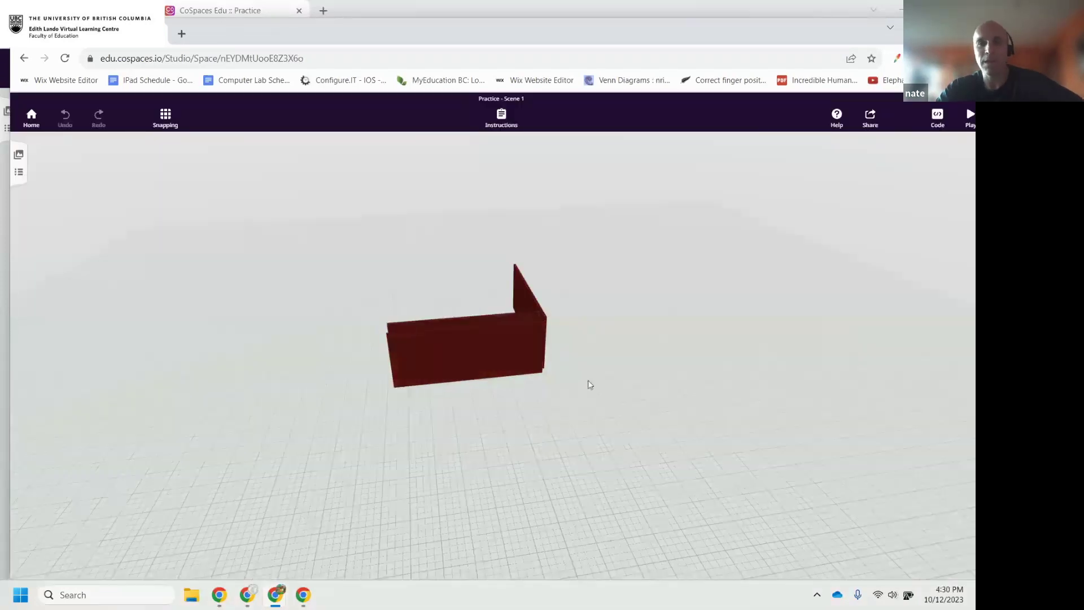
Slide the red walls apart to open a gap, then leave the space.
left_click_drag(650, 440, 743, 444)
left_click_drag(551, 373, 380, 389)
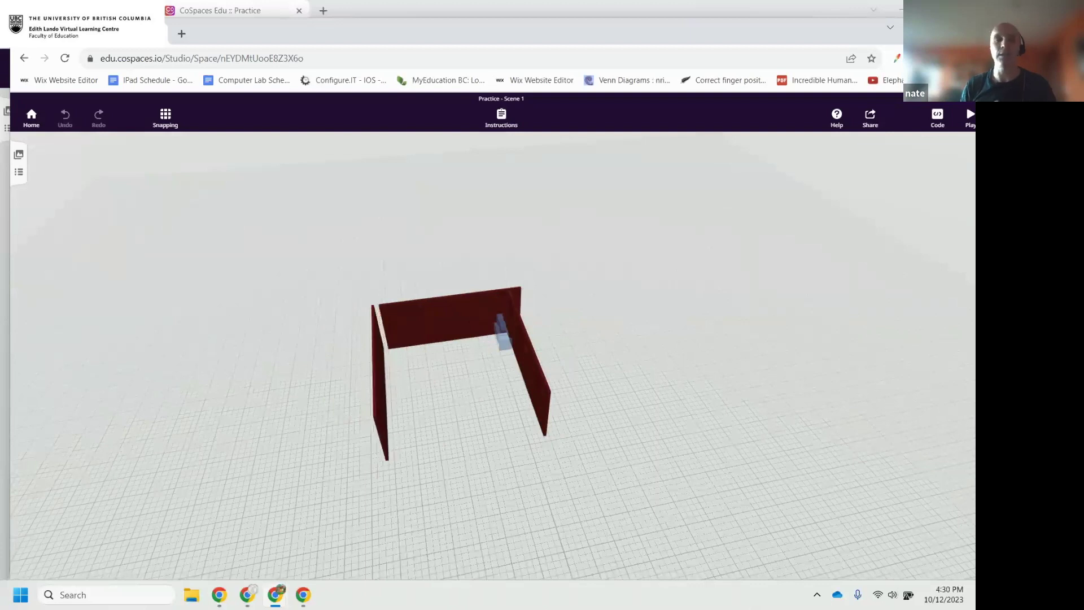
left_click_drag(534, 373, 547, 361)
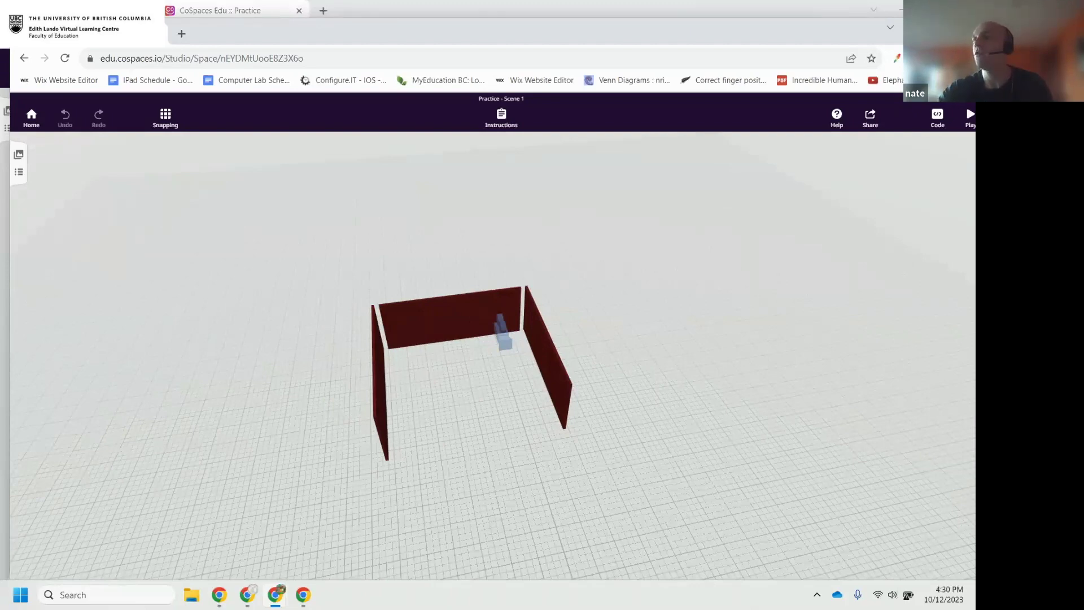
key("ctrl+v")
left_click(25, 58)
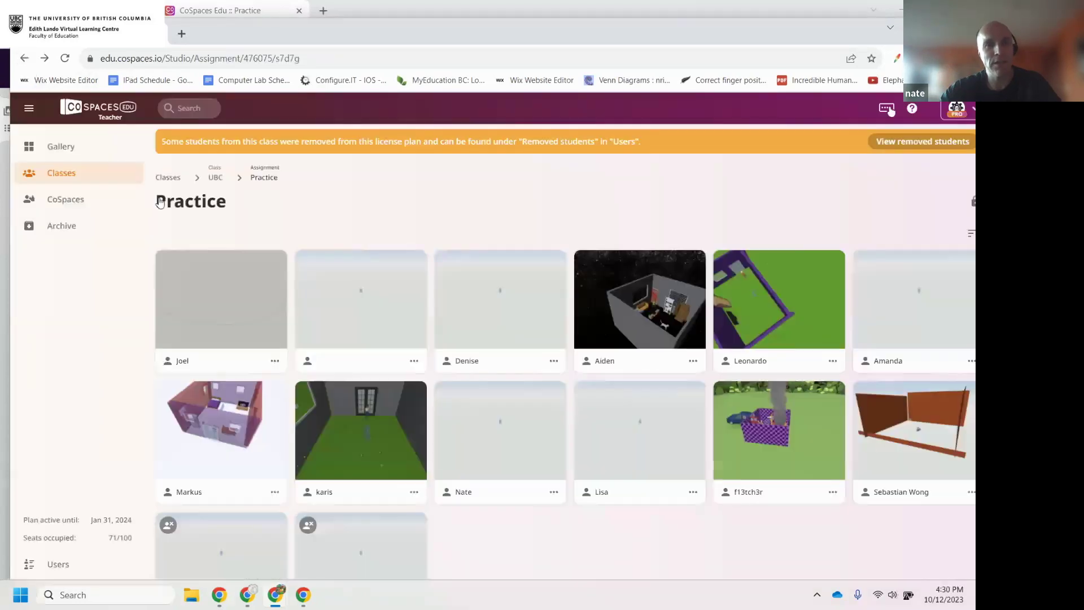
In the Practice space, try moving, stretching and rotating the left wall, then undo.
left_click(208, 317)
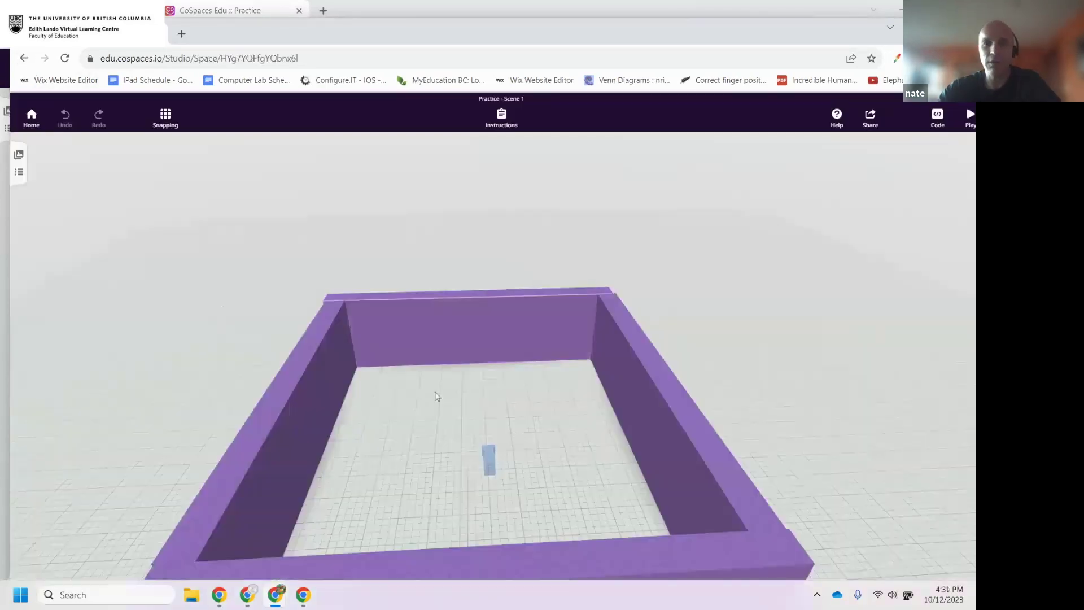
left_click_drag(449, 418, 605, 431)
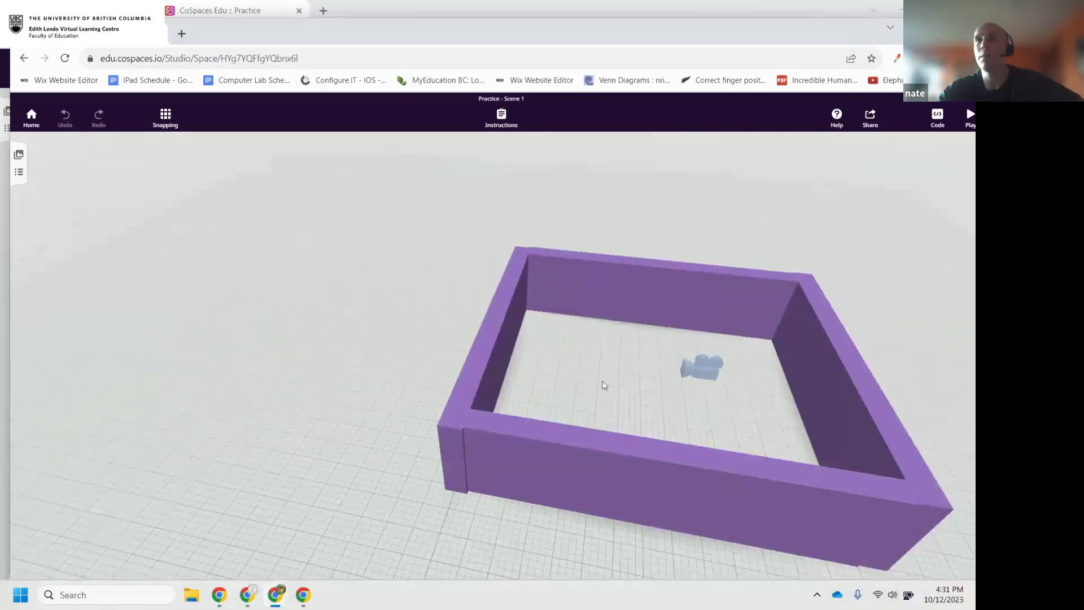
left_click_drag(494, 342, 316, 339)
left_click_drag(334, 249, 339, 104)
left_click_drag(222, 310, 126, 387)
key("ctrl+z")
key("ctrl+z")
key("ctrl+z")
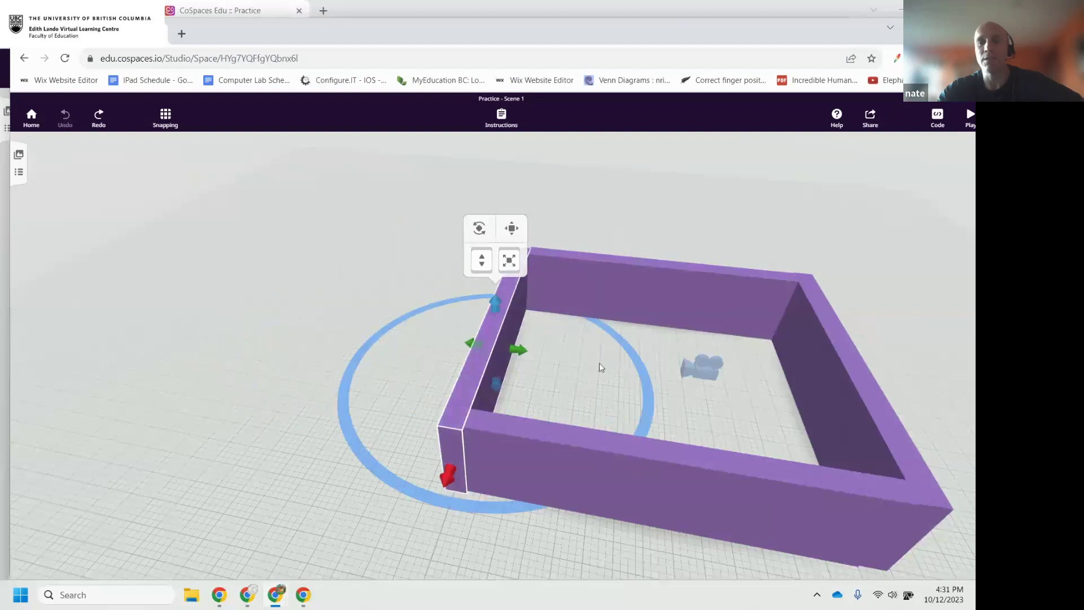
Switch over to the blue-walled room project and deselect the camera.
left_click(713, 371)
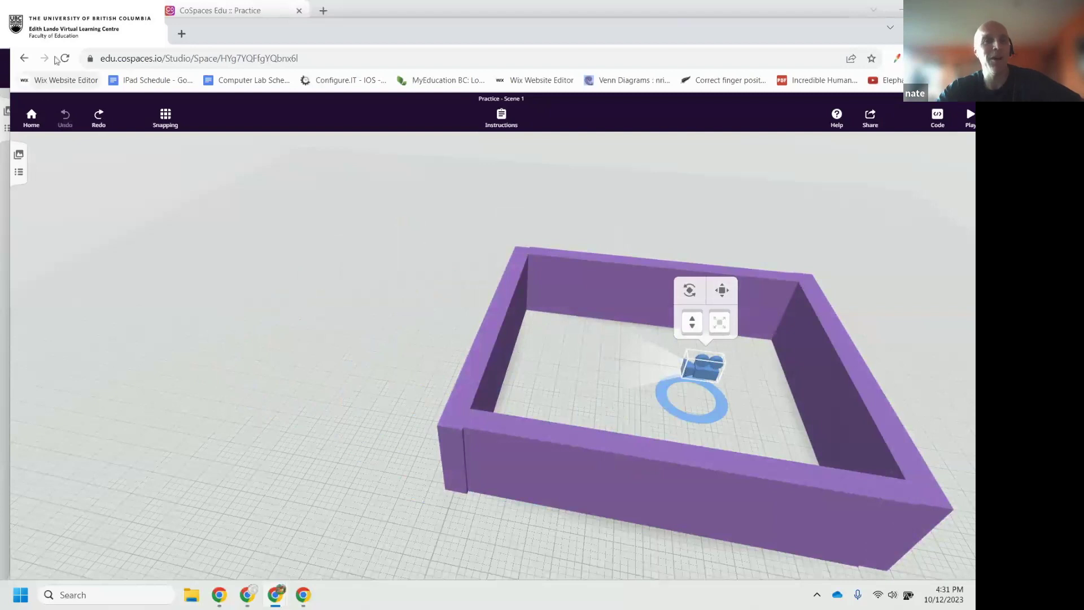
left_click(256, 41)
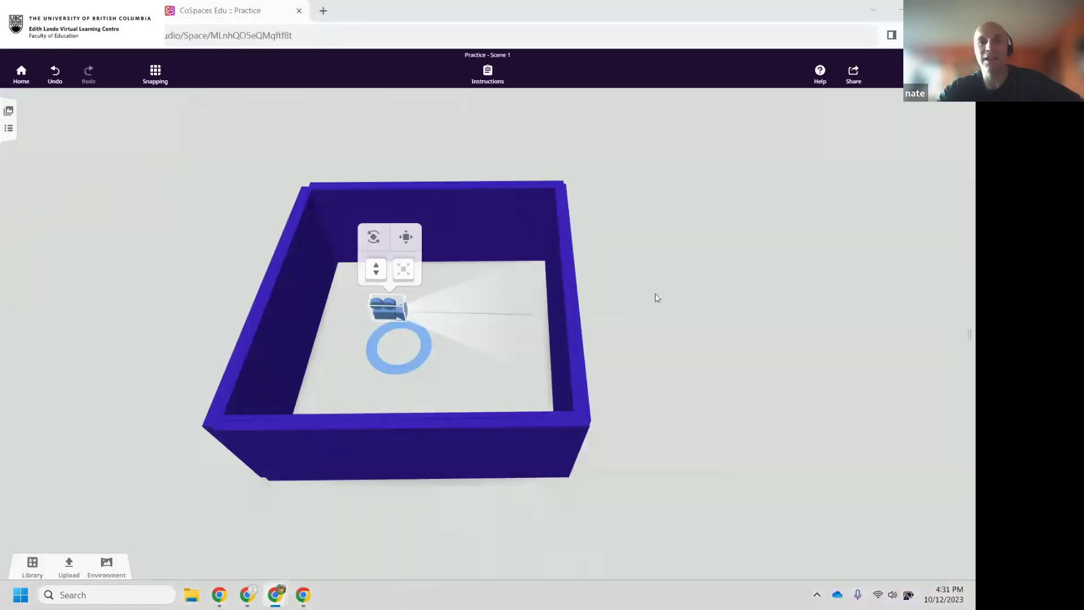
left_click(639, 322)
Orbit around the deep-indigo room and select its right wall.
left_click_drag(638, 322, 700, 327)
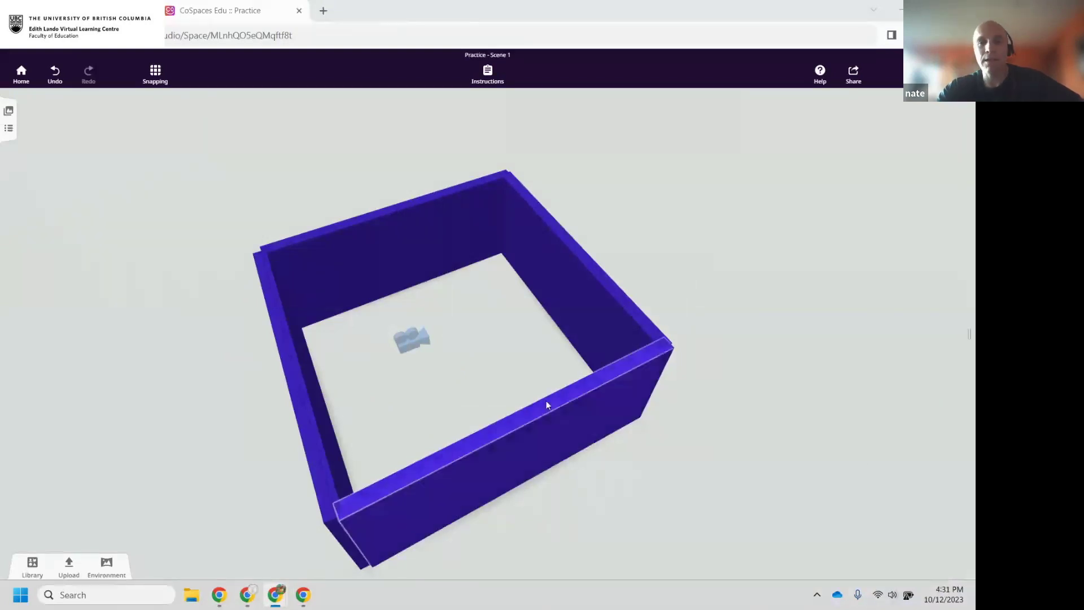
left_click_drag(668, 303, 746, 285)
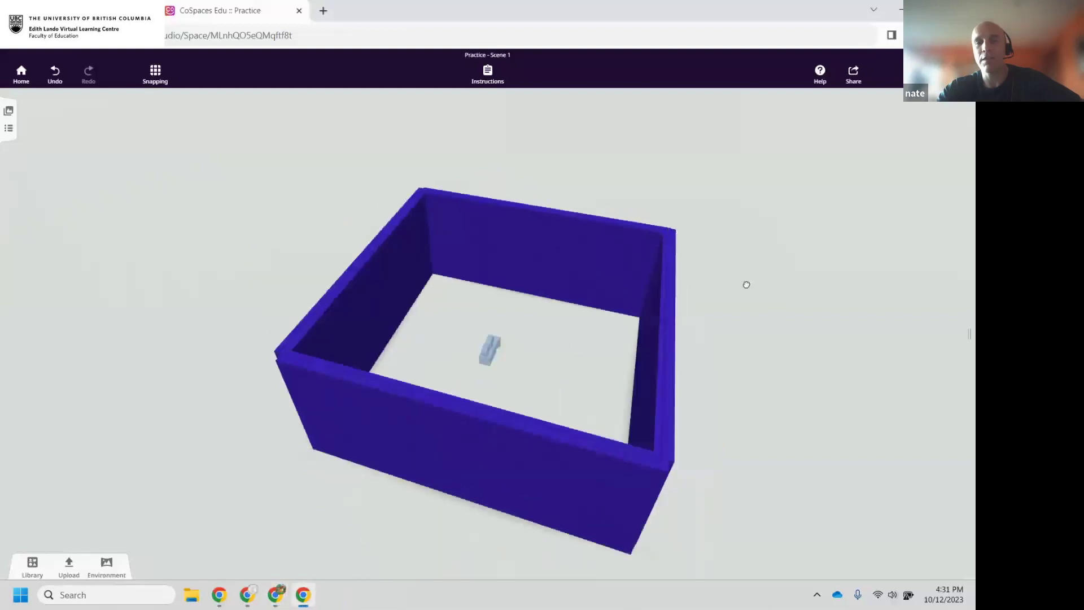
left_click(653, 346)
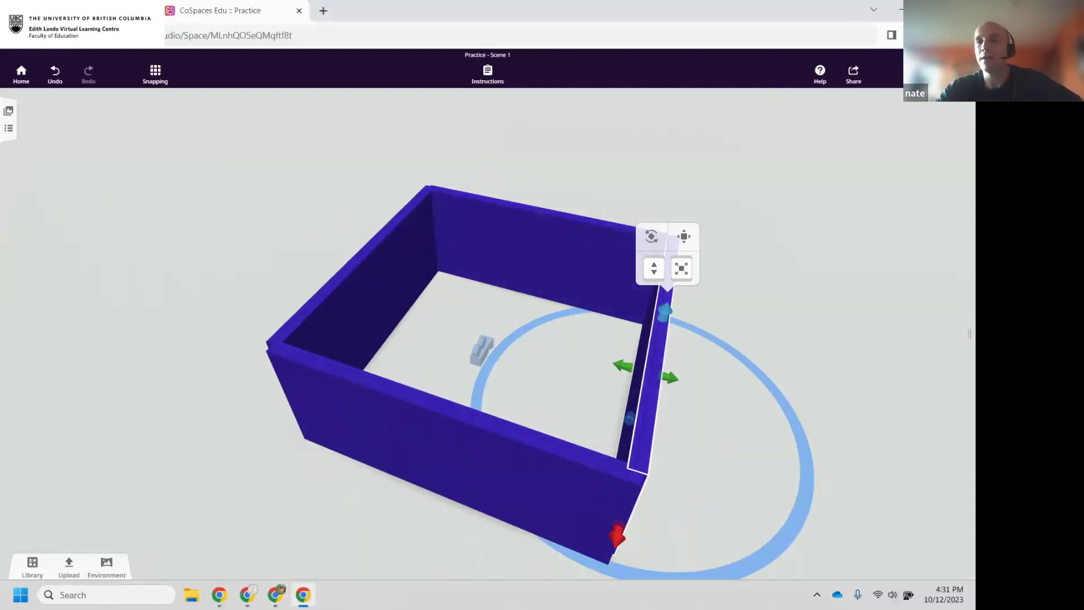
Play the scene, look around the indigo room, and walk with W and S toward the corner.
left_click(937, 70)
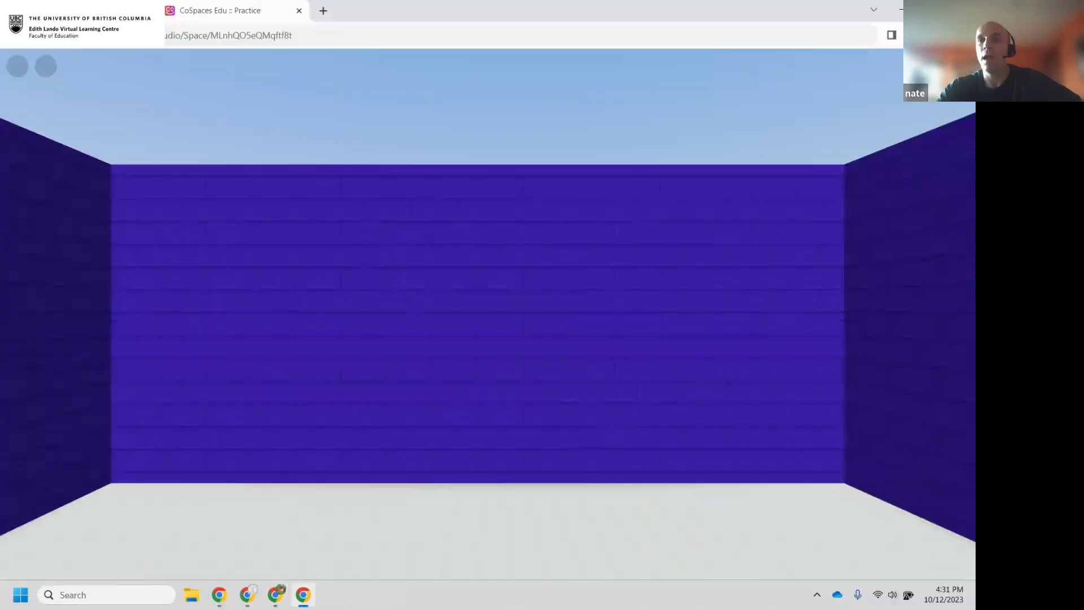
left_click_drag(525, 336, 453, 354)
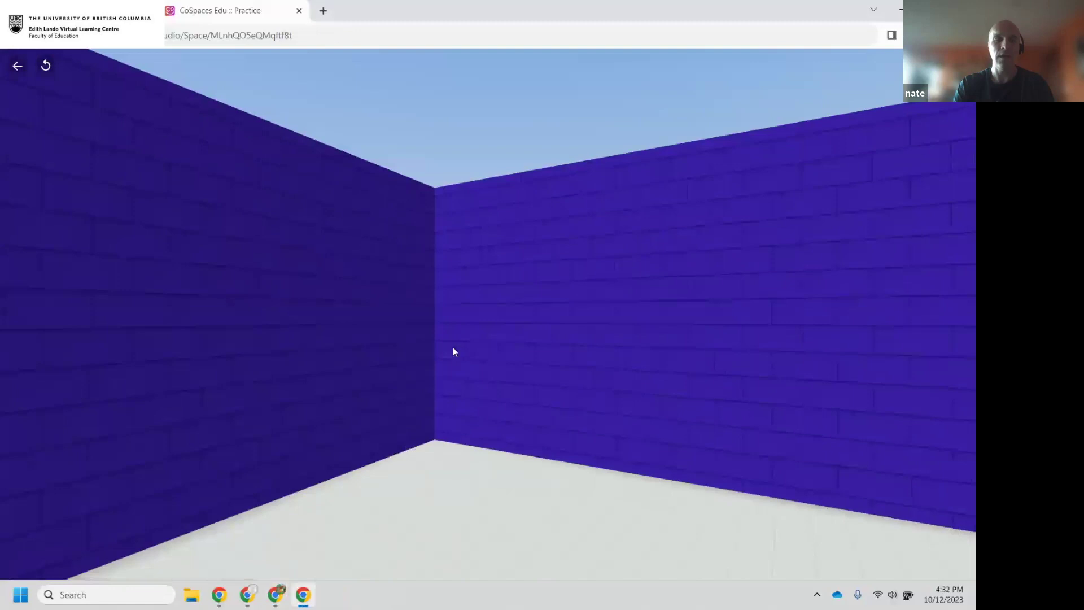
key("s")
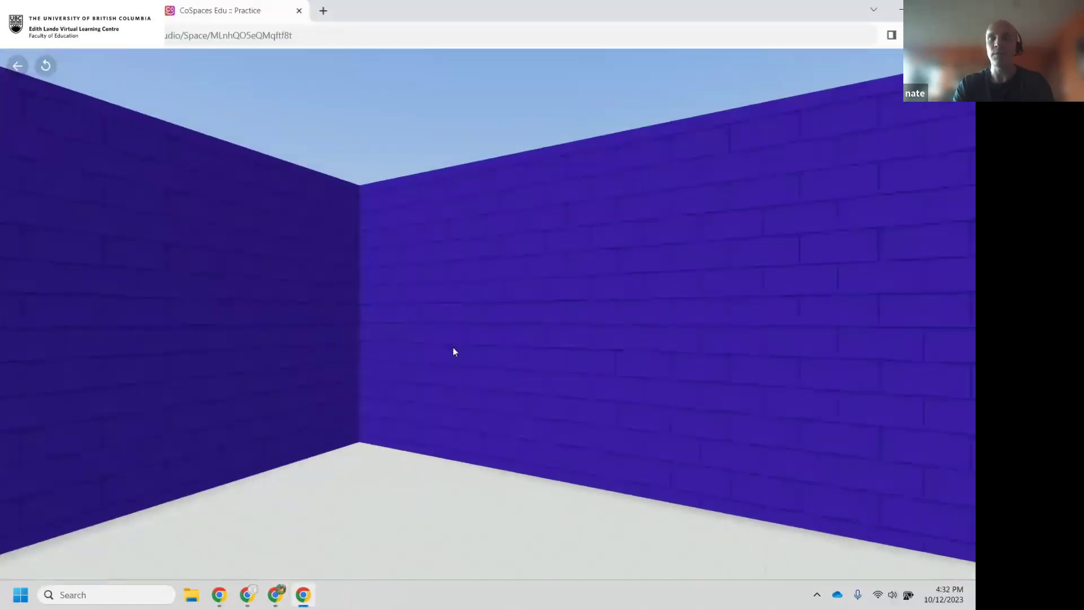
left_click_drag(453, 351, 475, 338)
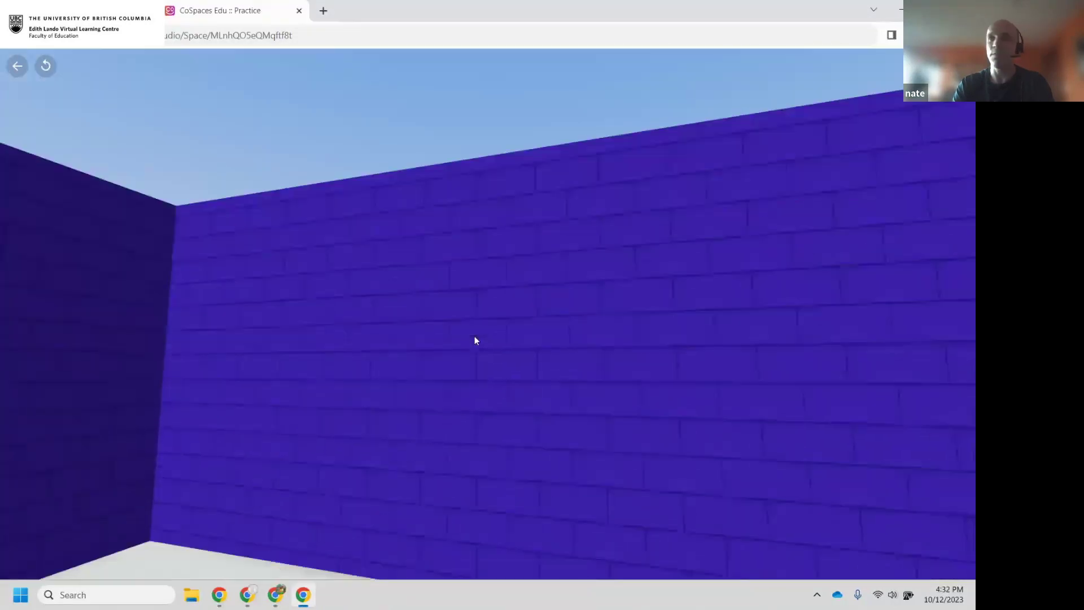
left_click_drag(474, 340, 442, 346)
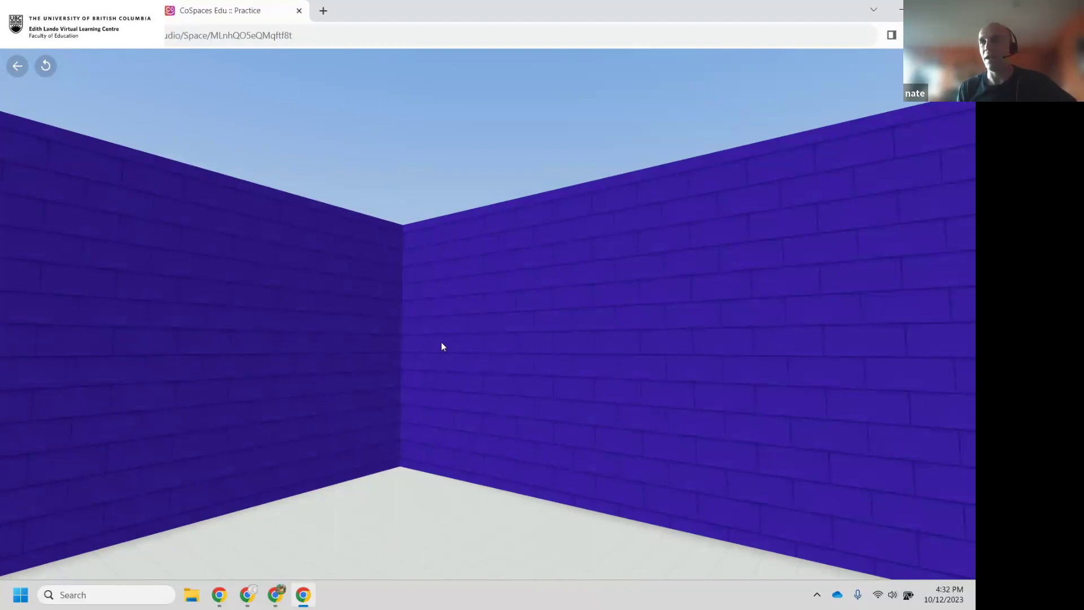
key("w")
mouse_move(442, 343)
left_mouse_down()
mouse_move(794, 373)
mouse_move(568, 339)
mouse_move(486, 340)
mouse_move(444, 355)
left_mouse_up()
key("s")
key("w")
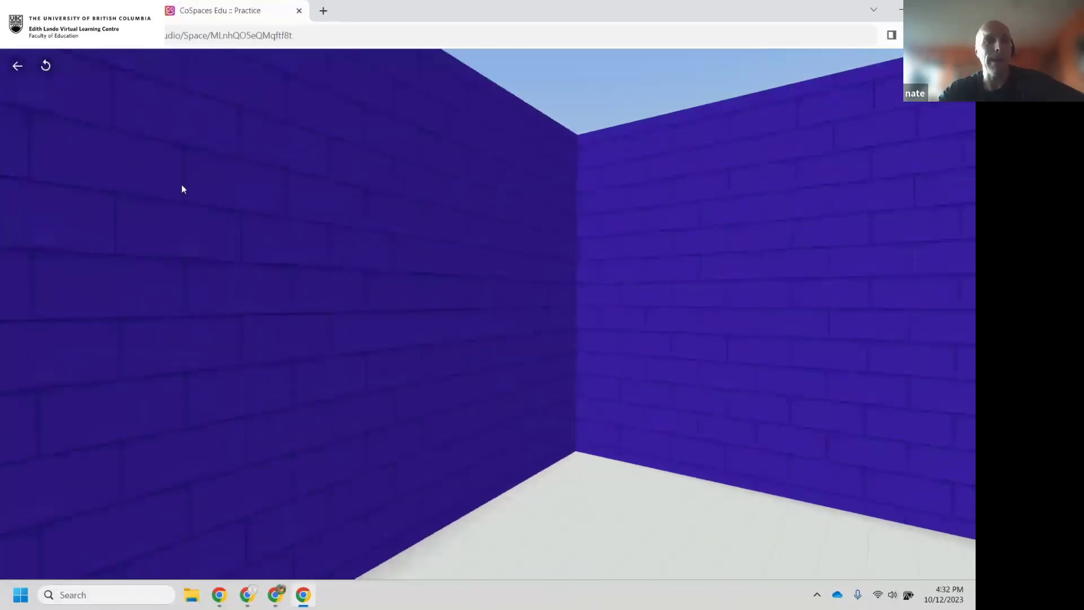
Leave play mode and shorten the back wall to width 7.95, opening a gap.
left_click(18, 66)
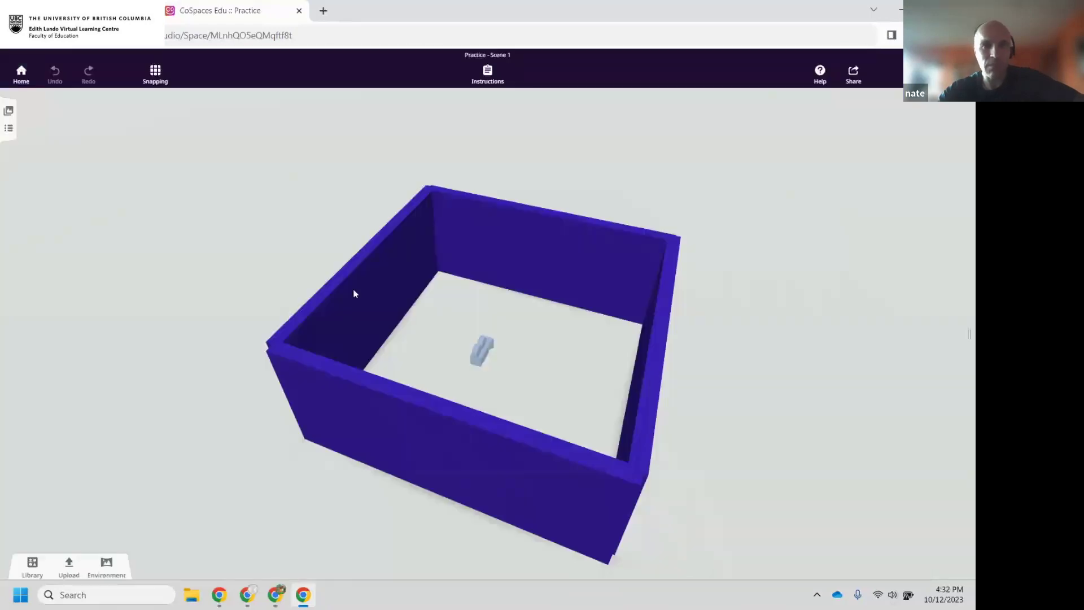
left_click(497, 270)
left_click_drag(422, 228, 464, 236)
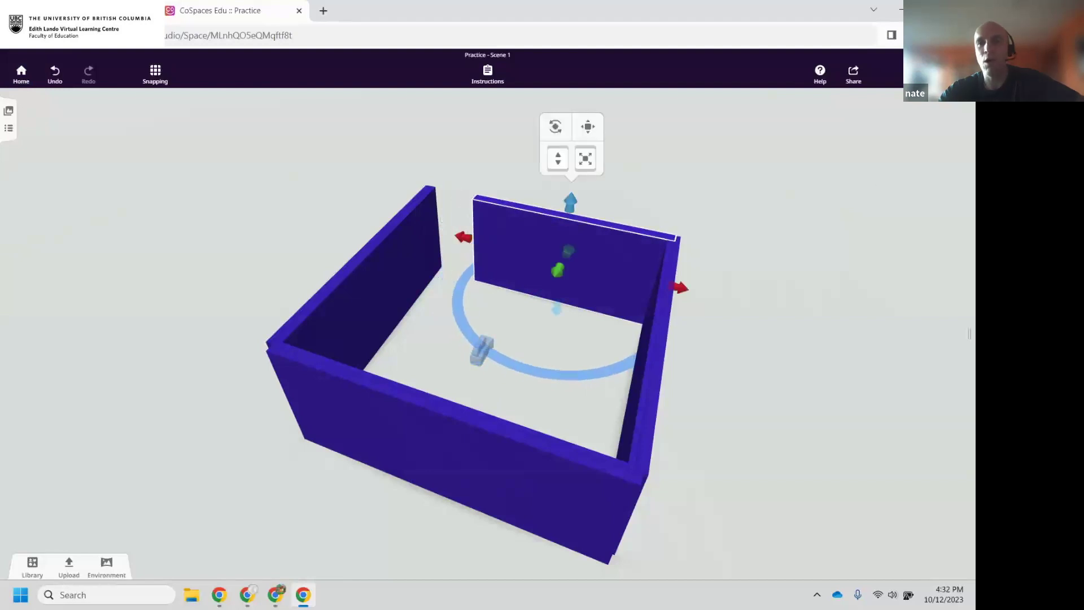
Play the scene, walk through the new gap, then return to editing.
left_click(887, 70)
left_click_drag(587, 352, 544, 368)
key("Up")
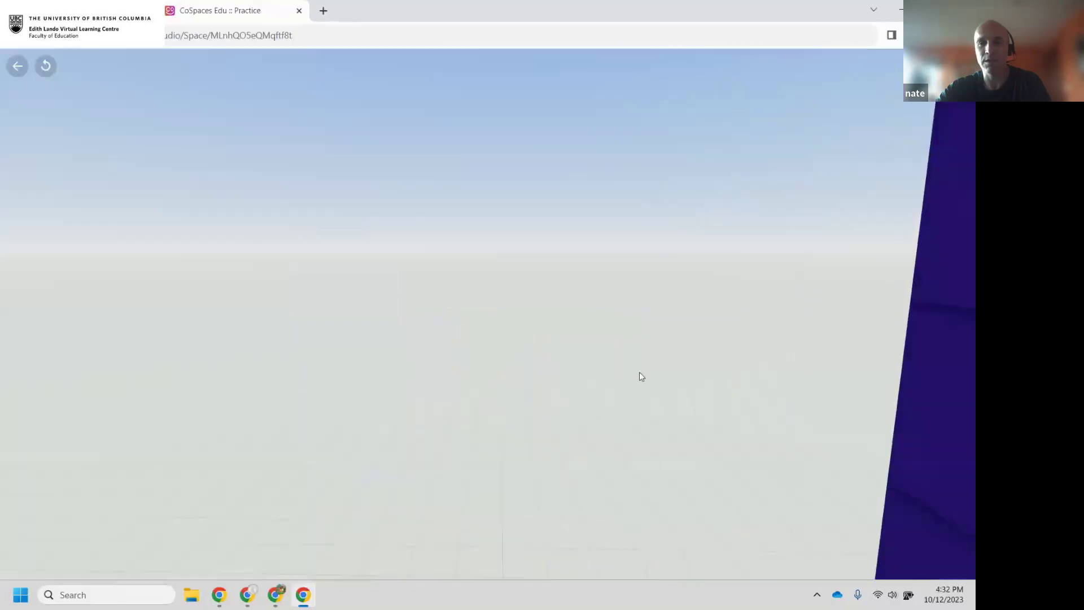
left_click_drag(746, 376, 761, 259)
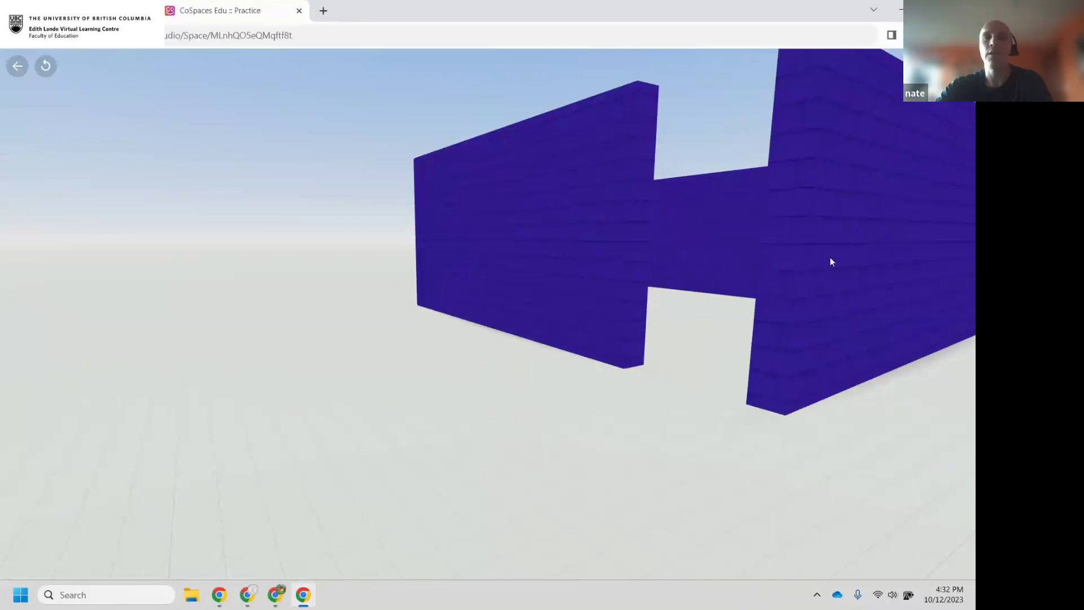
left_click(17, 67)
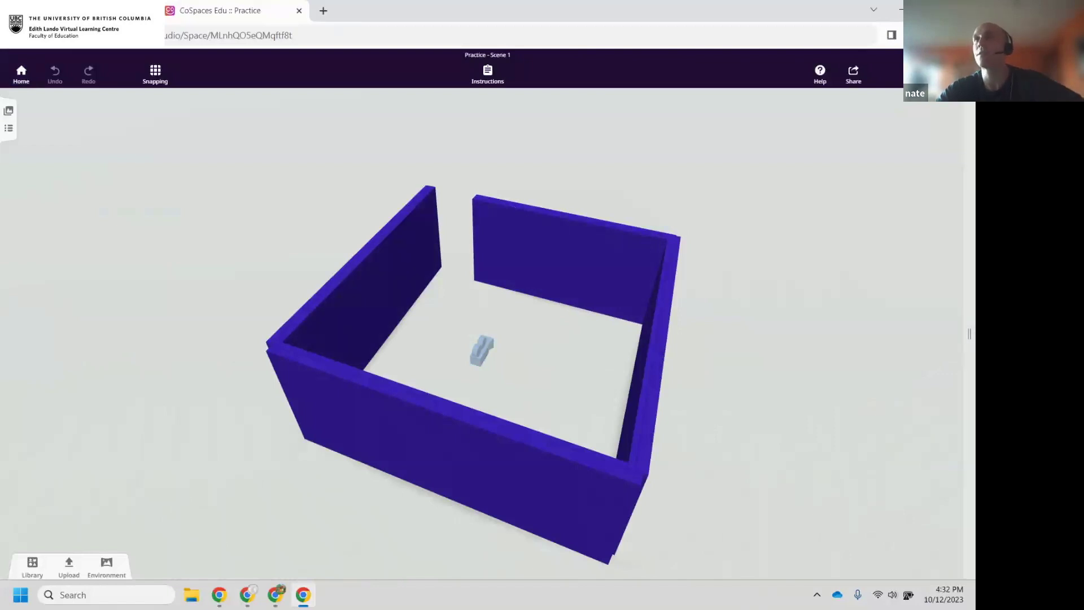
key("alt+Tab")
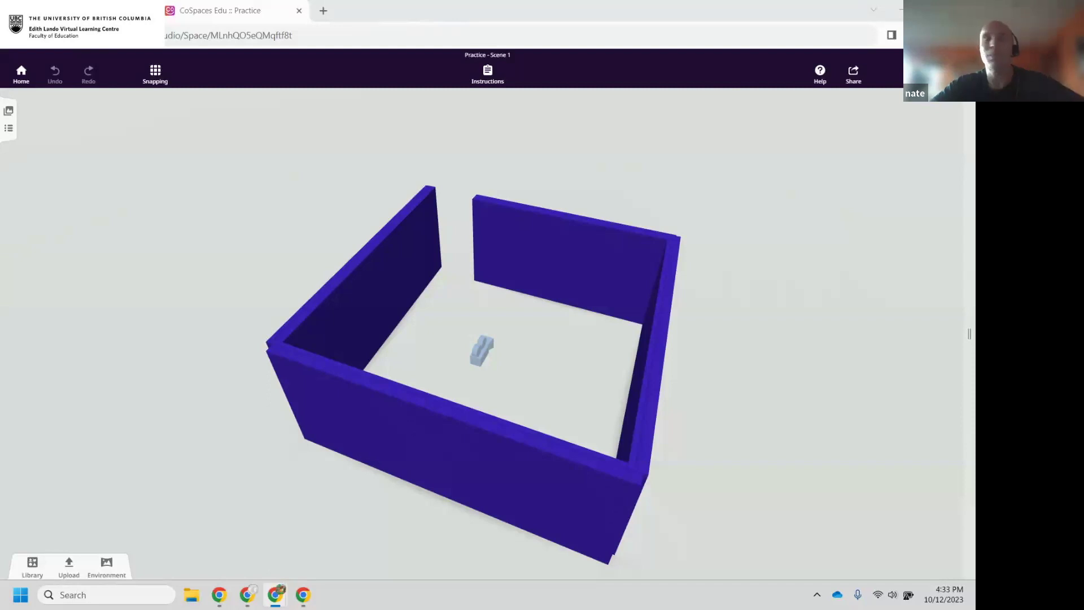
left_click_drag(542, 358, 503, 363)
left_click_drag(424, 344, 462, 335)
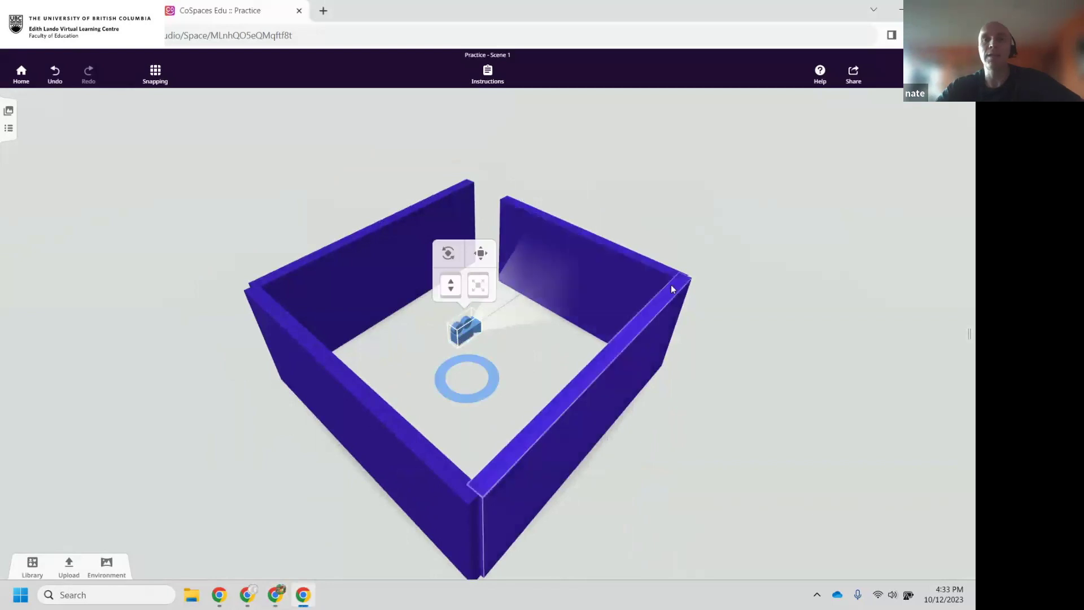
left_click_drag(808, 284, 791, 295)
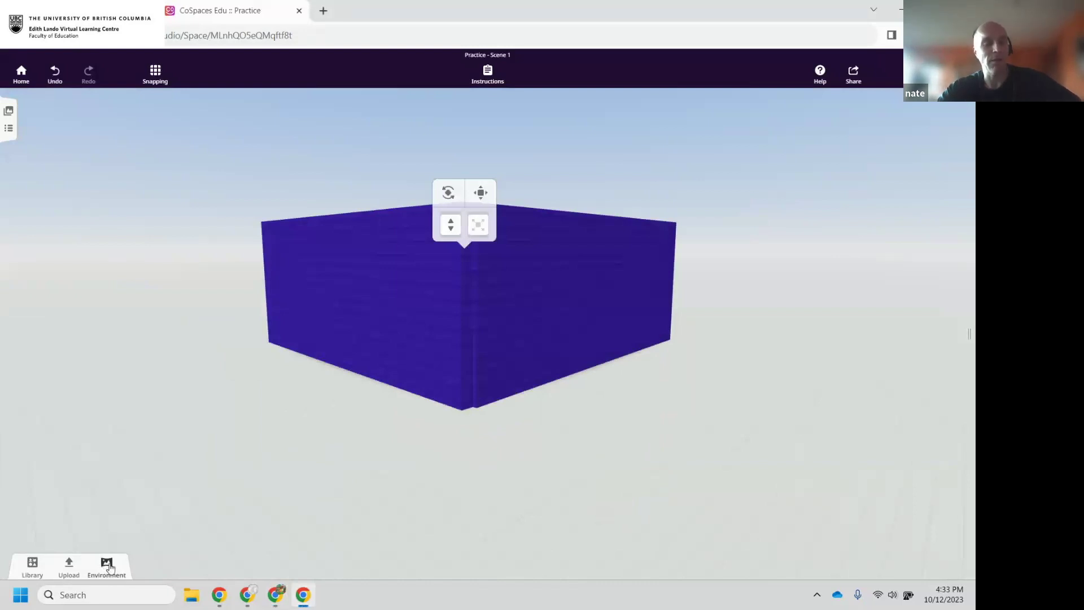
Pick the snowy winter landscape with cabin and pine trees from the environment choices.
left_click(107, 566)
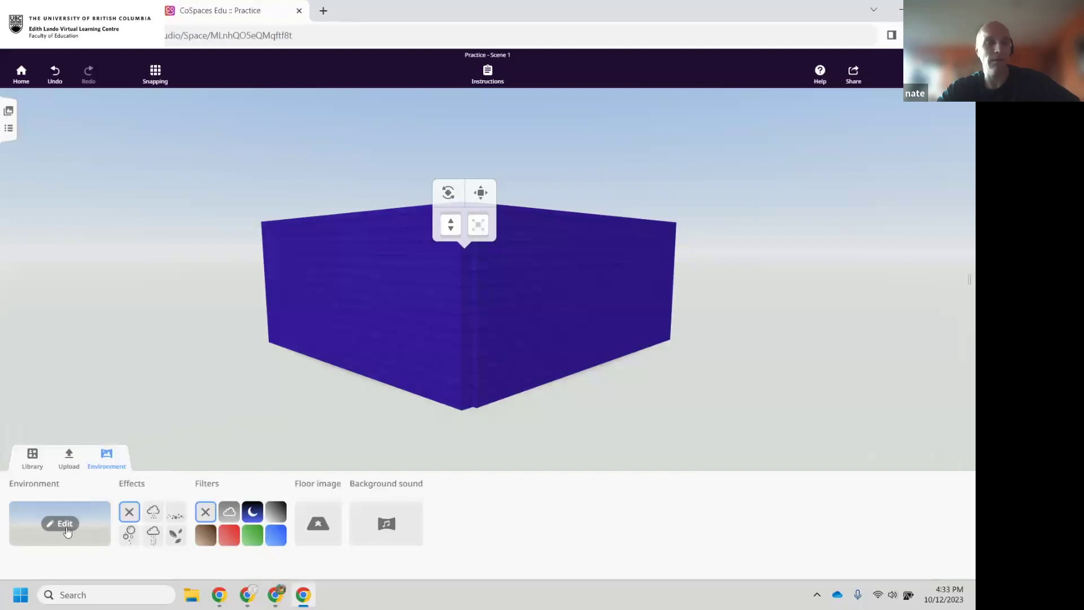
left_click(65, 524)
scroll(459, 378, "down", 3)
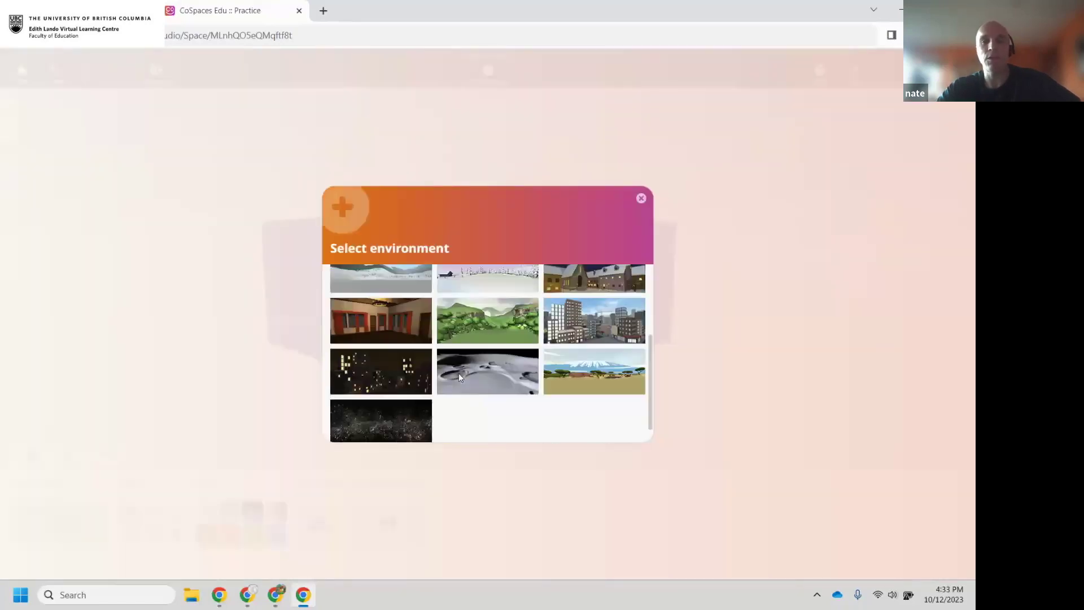
scroll(459, 375, "up", 3)
scroll(462, 374, "down", 3)
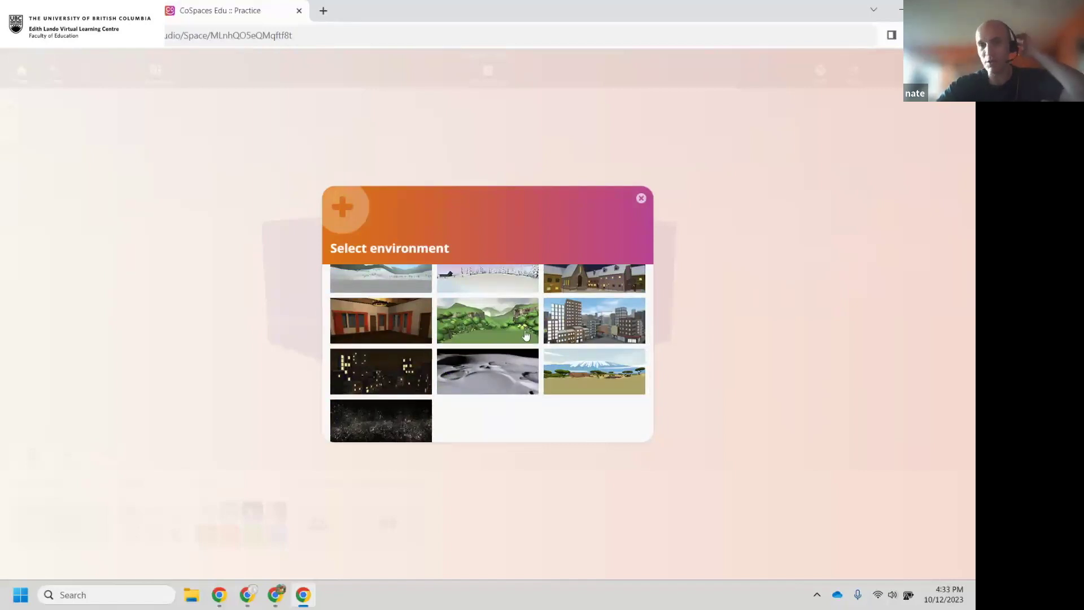
scroll(526, 379, "up", 1)
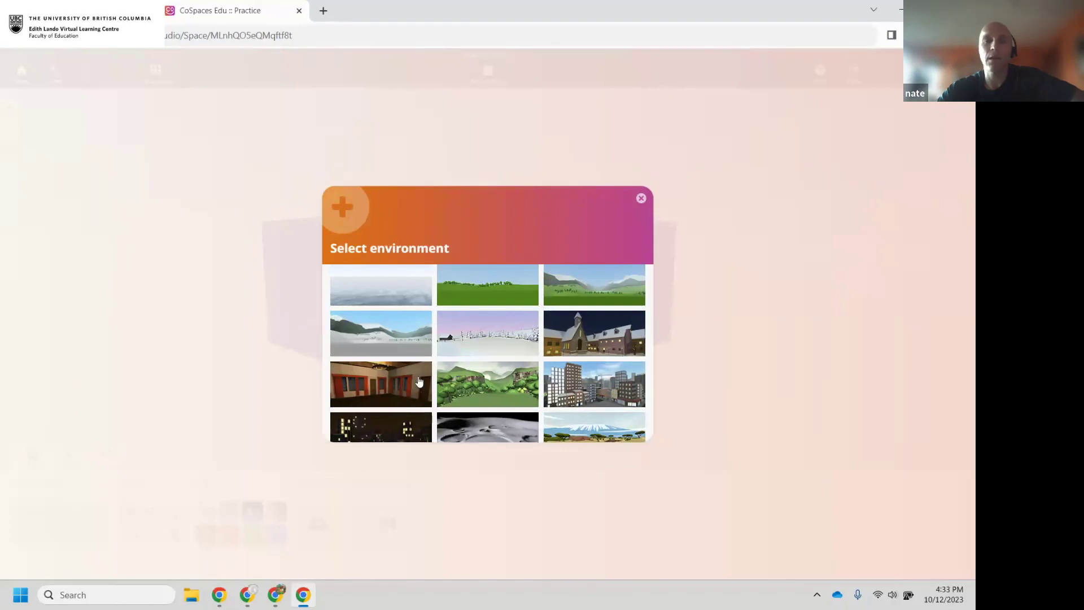
key("alt+Tab")
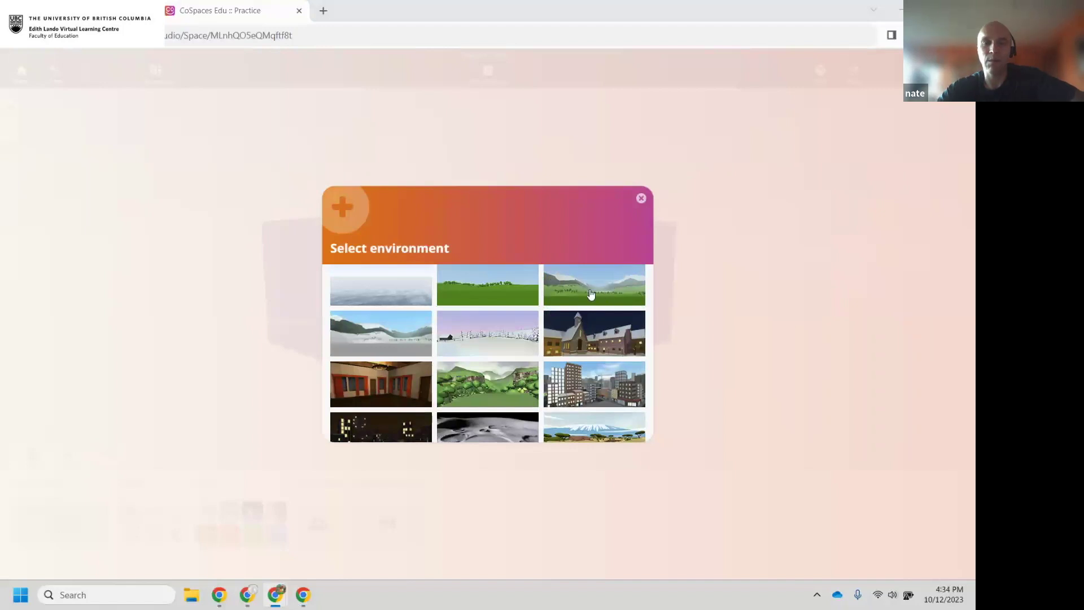
left_click(487, 344)
left_click_drag(633, 408, 567, 435)
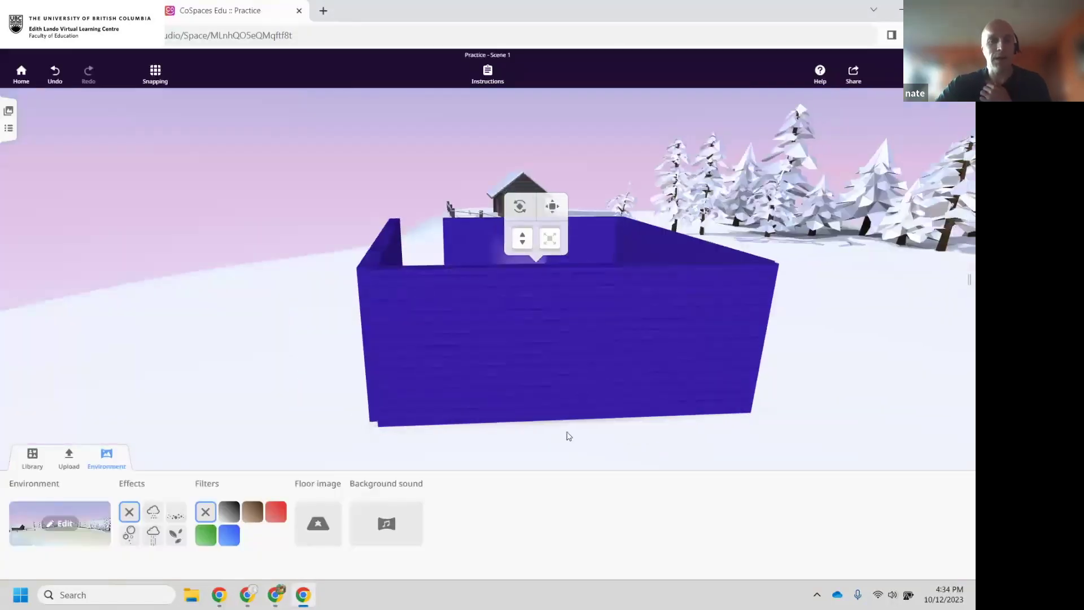
left_click(154, 512)
left_click_drag(232, 364, 318, 360)
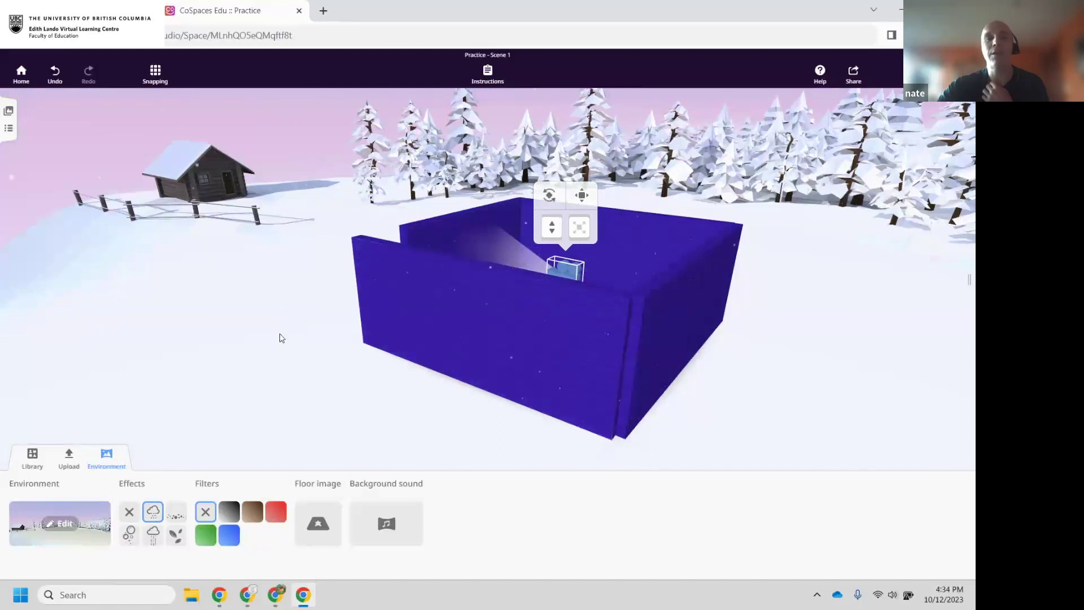
left_click_drag(311, 333, 242, 336)
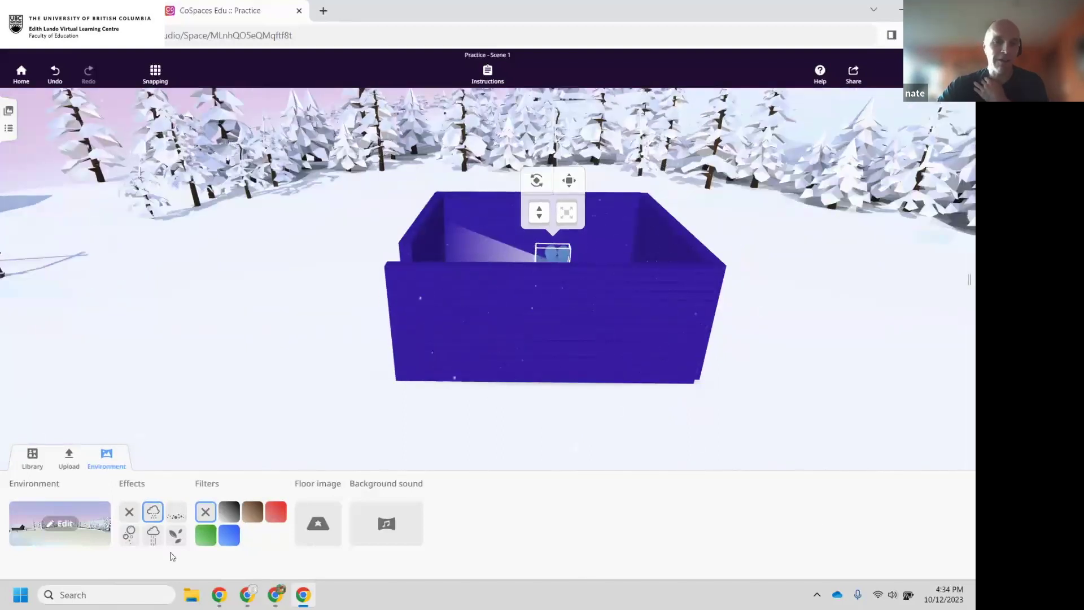
left_click(246, 516)
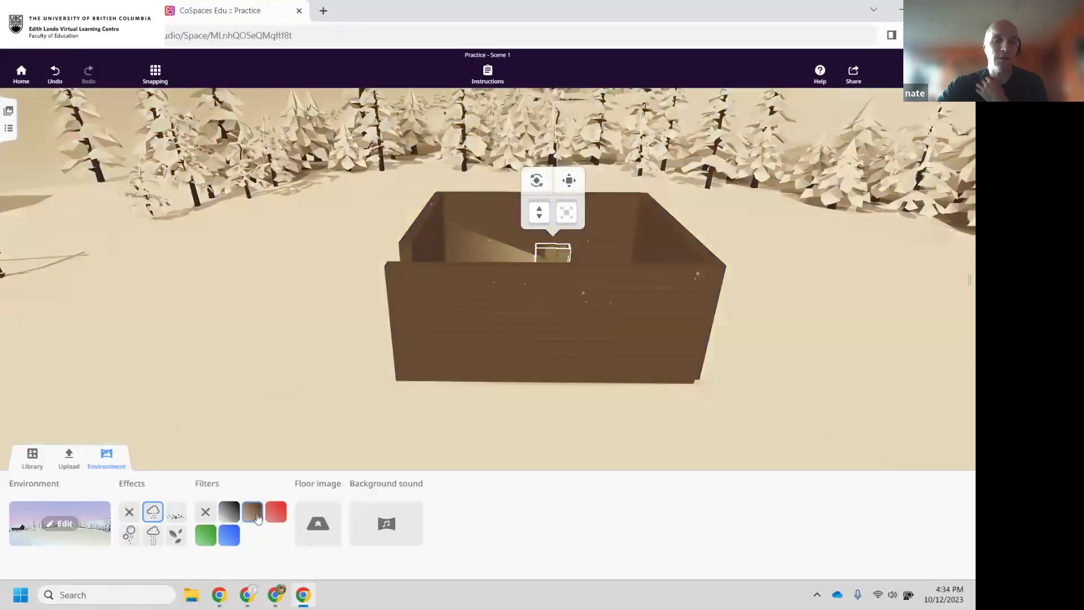
left_click(272, 518)
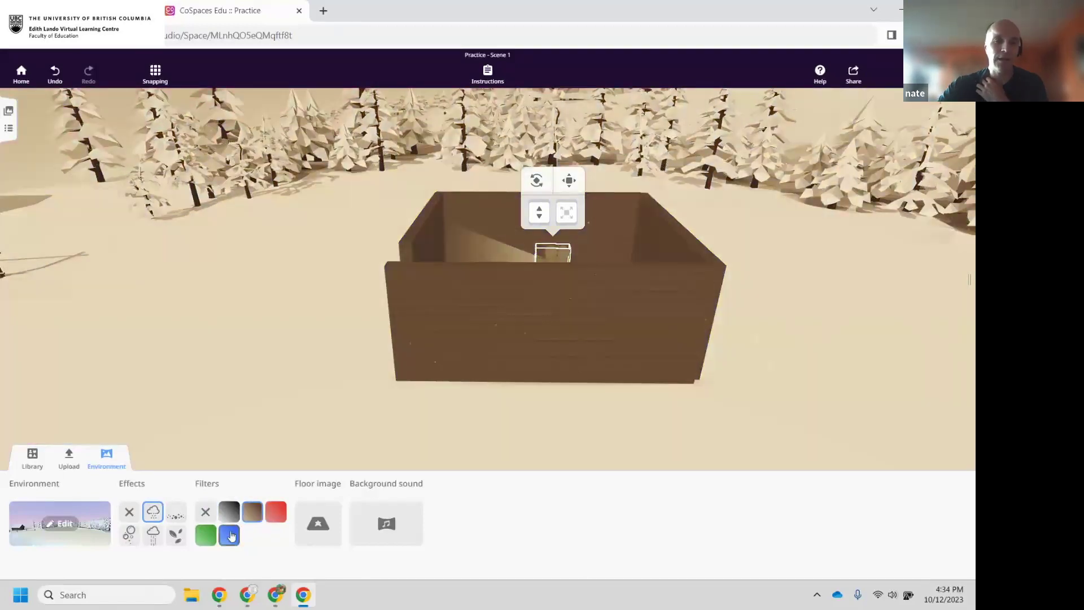
left_click(230, 534)
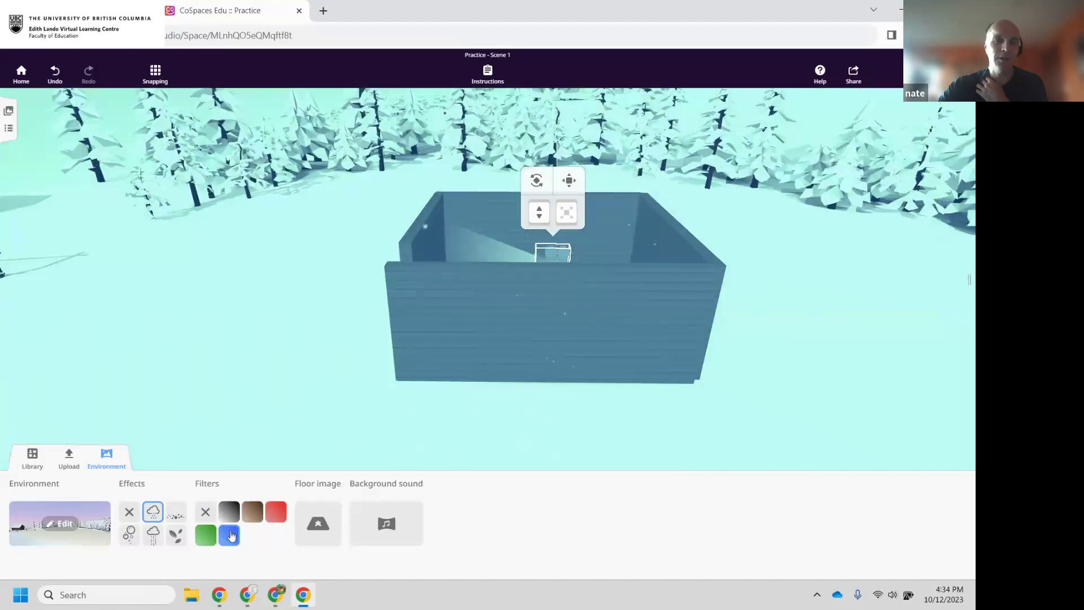
left_click(212, 514)
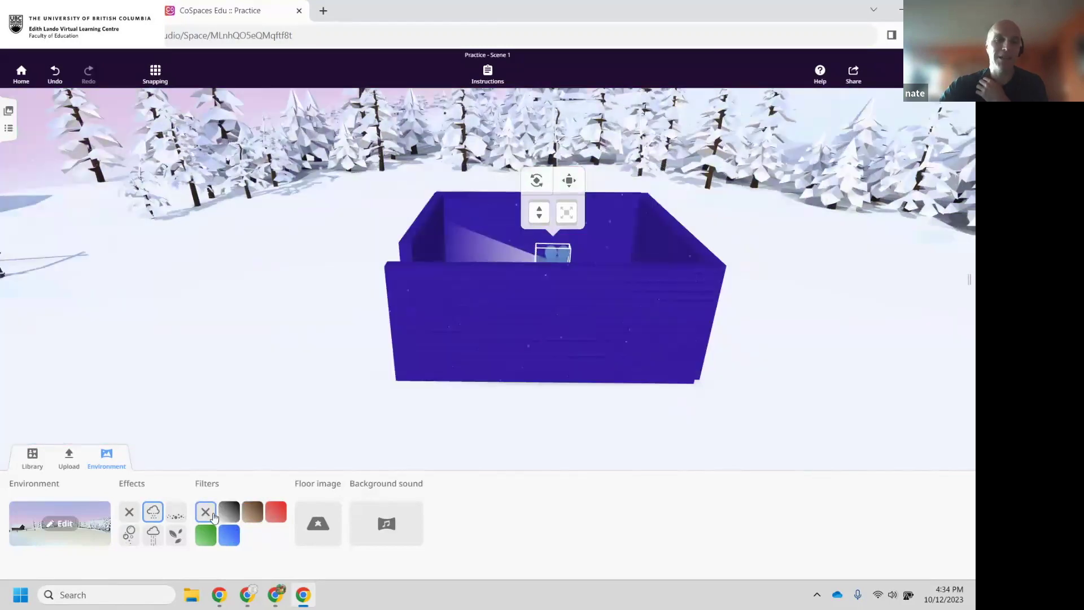
left_click_drag(310, 312, 393, 331)
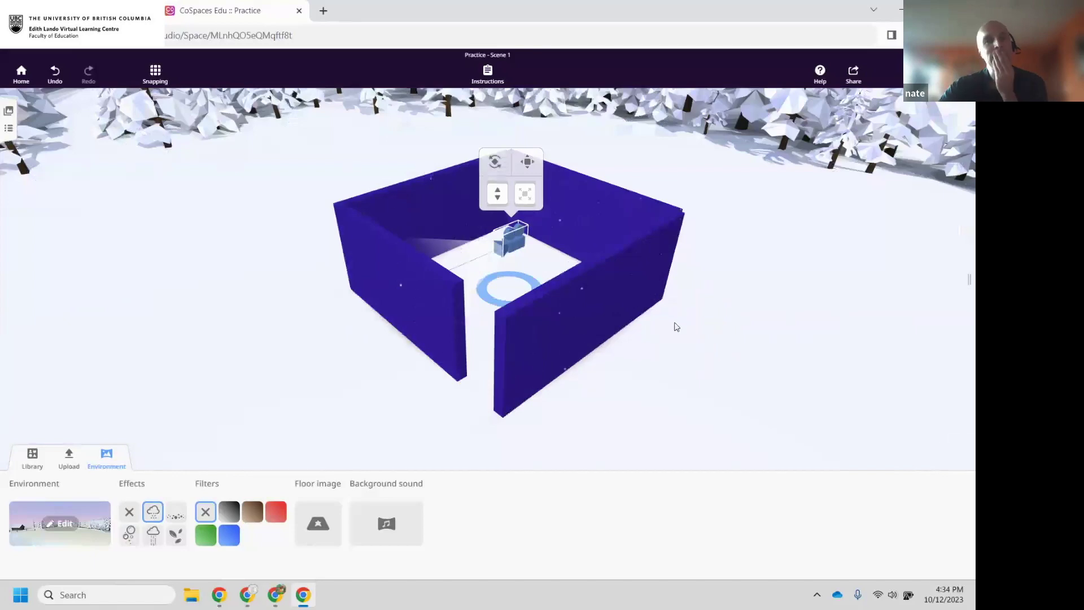
left_click_drag(791, 317, 758, 288)
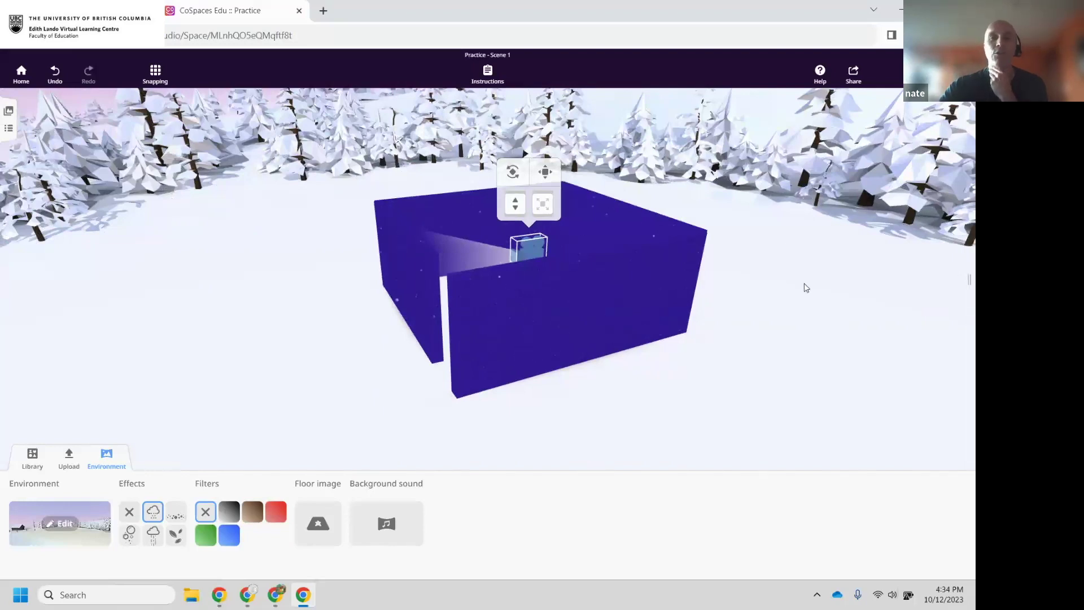
left_click_drag(807, 288, 755, 297)
Leave Snap to grid unticked, collapse the Environment panel, and view down into the box.
left_click(156, 73)
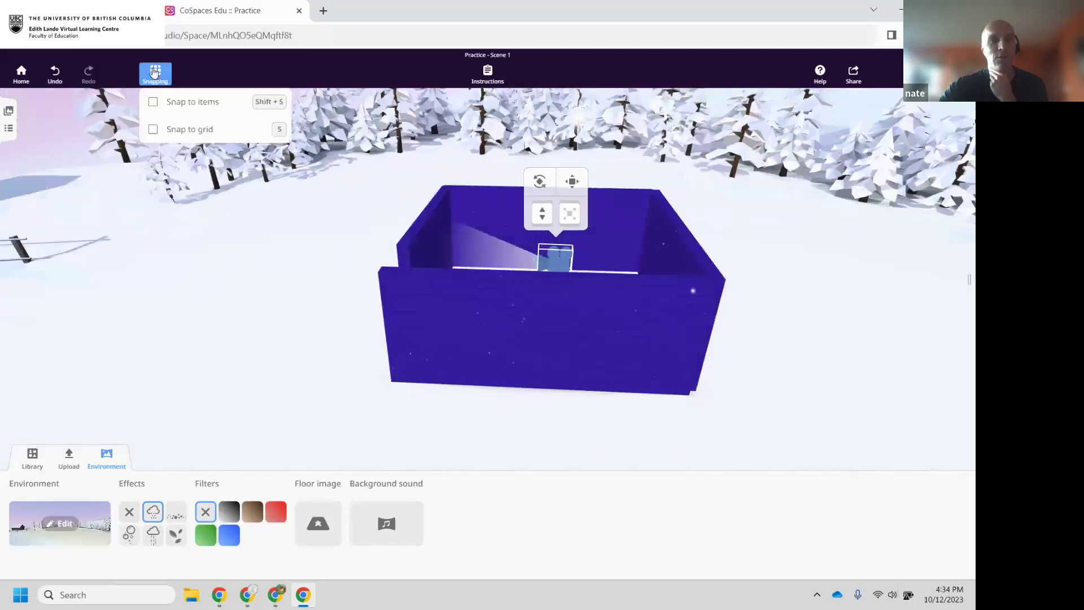
left_click(153, 130)
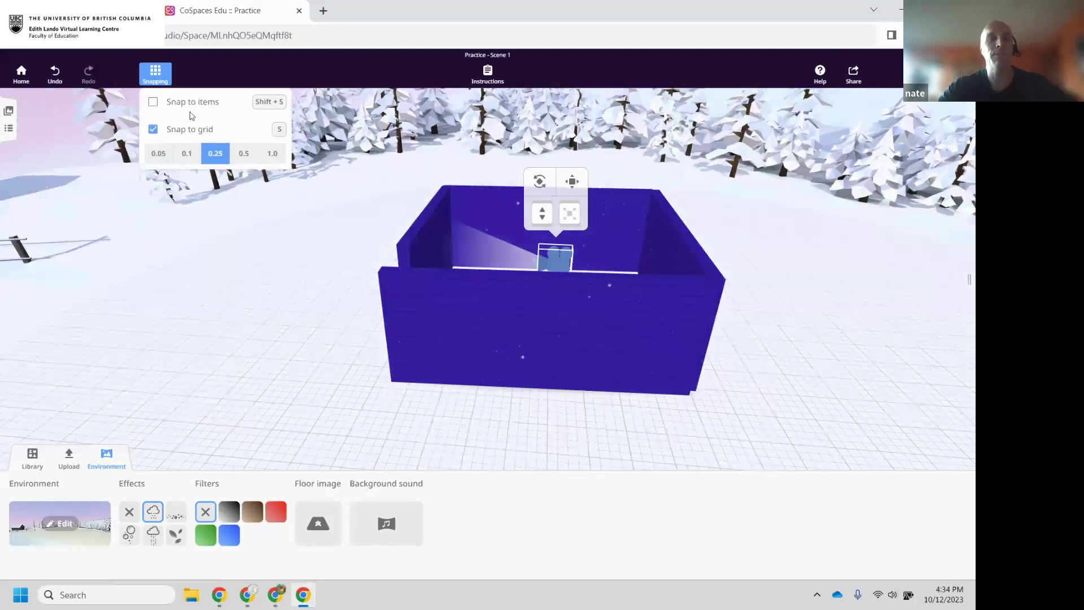
left_click(153, 129)
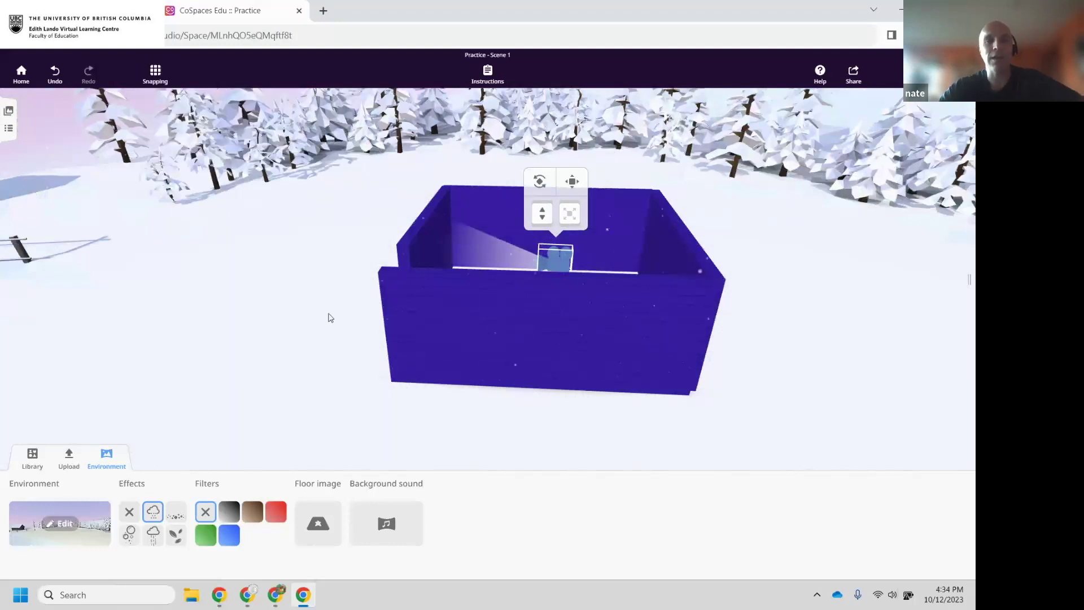
left_click_drag(355, 319, 420, 173)
left_click_drag(795, 296, 751, 373)
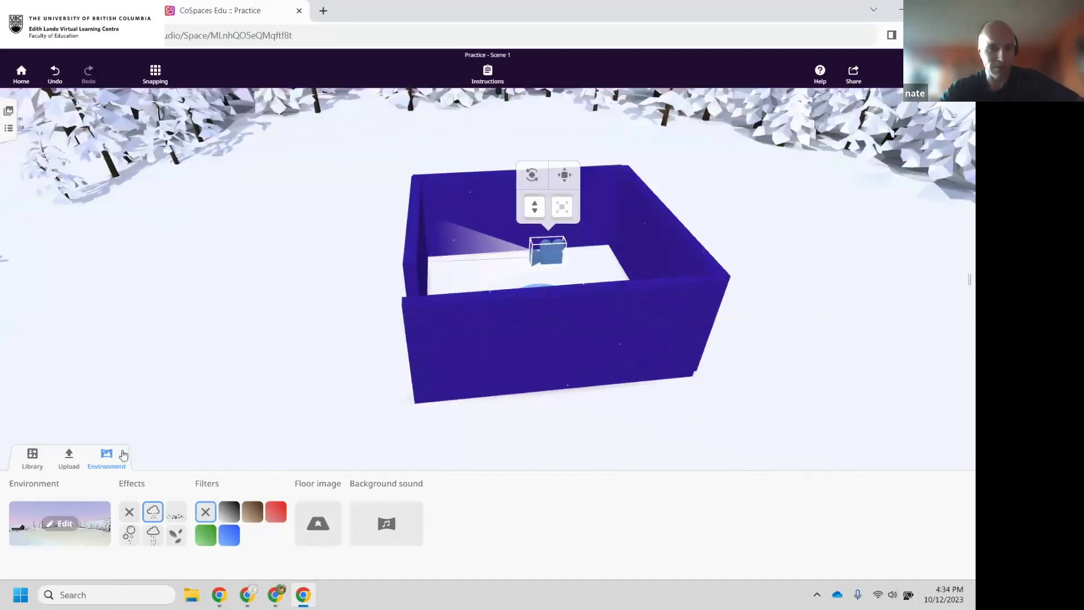
left_click(105, 457)
left_click_drag(360, 410, 257, 414)
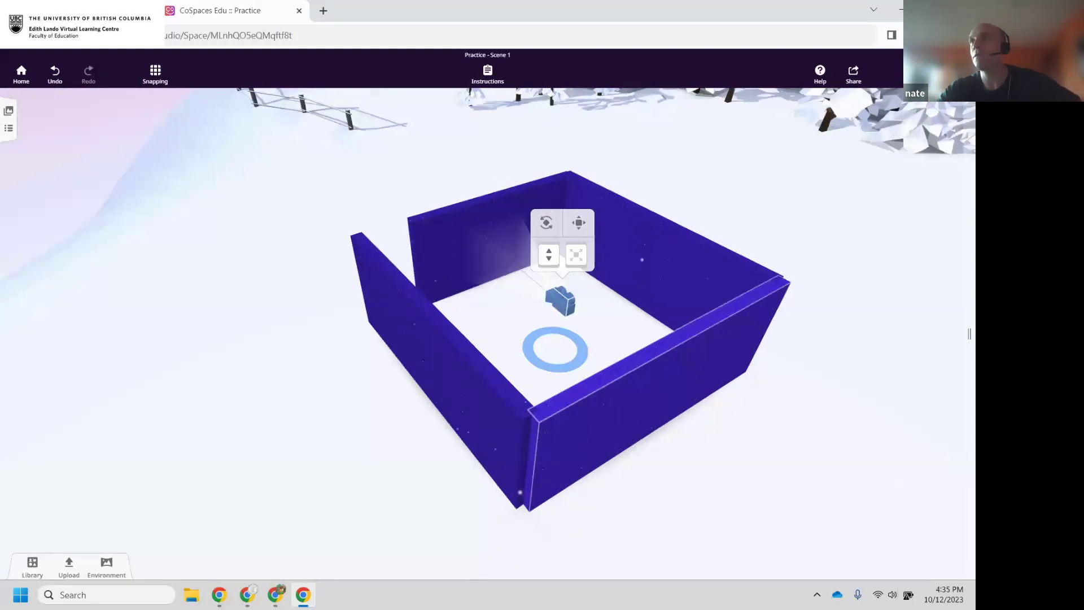
Widen the back wall to about 7.73 to close the corner gap, then open the Library.
key("alt+Tab")
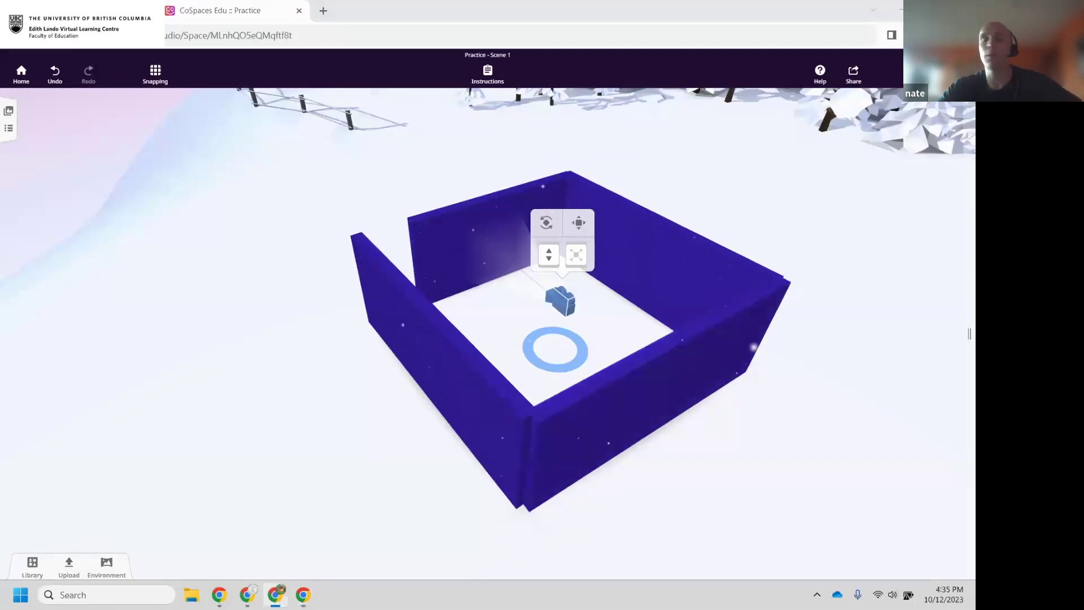
left_click_drag(804, 235, 780, 236)
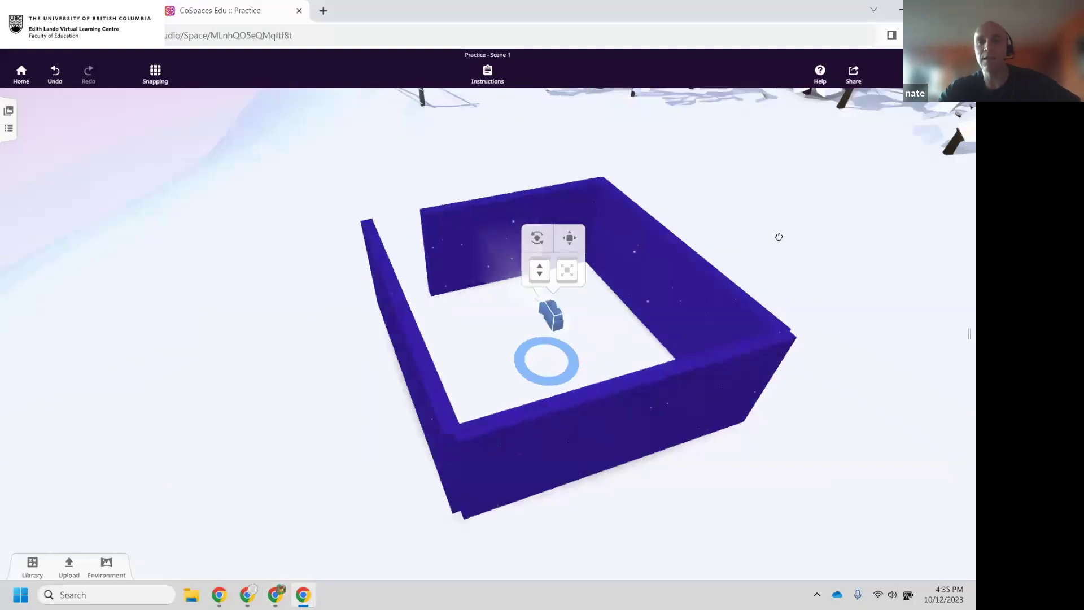
left_click(446, 248)
left_click_drag(412, 256, 356, 268)
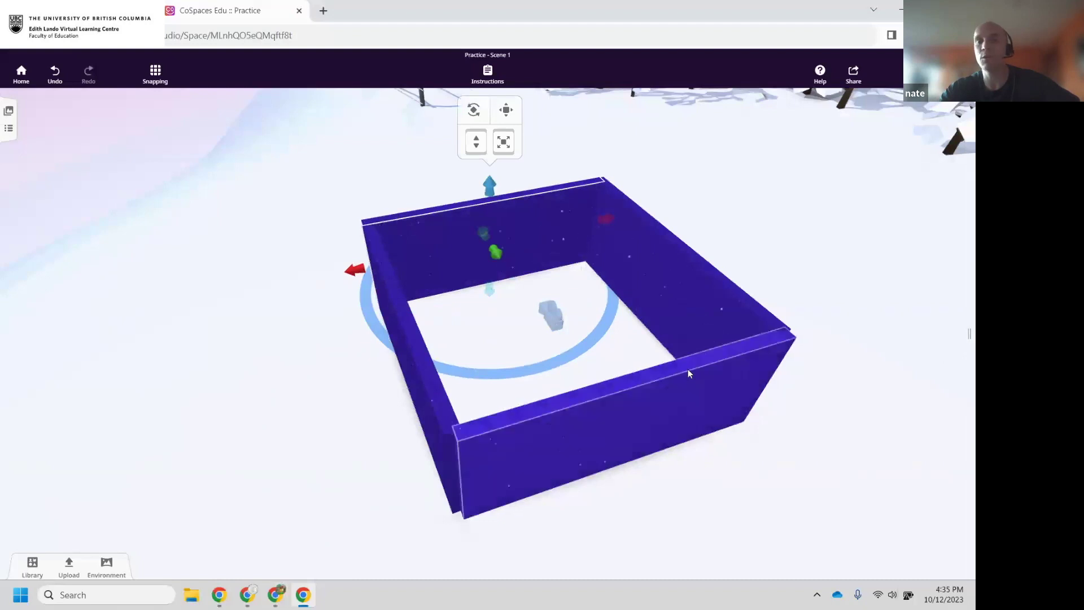
left_click_drag(283, 416, 305, 417)
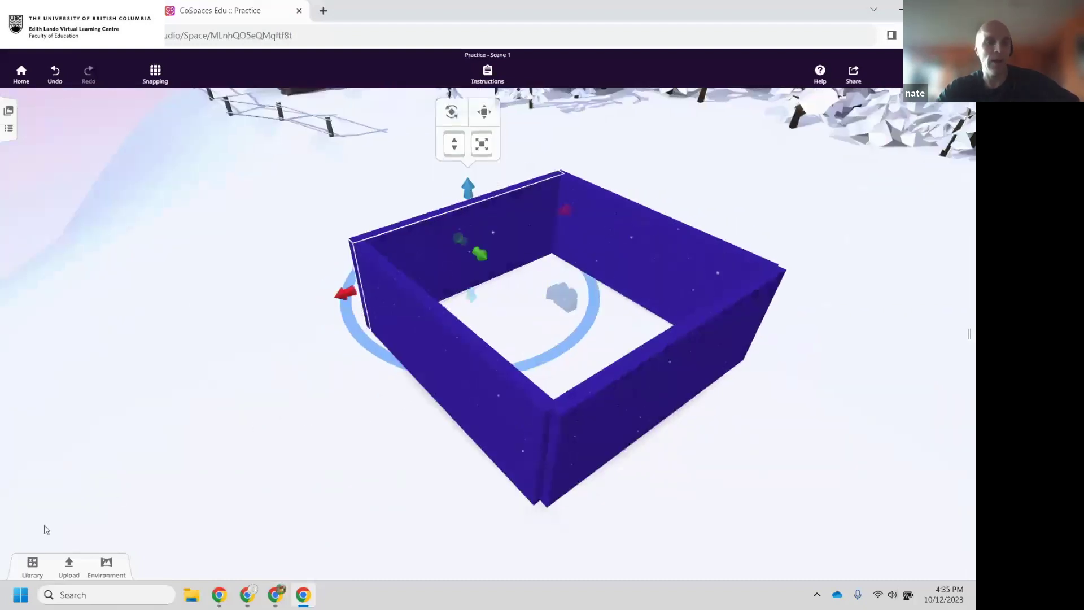
left_click(32, 565)
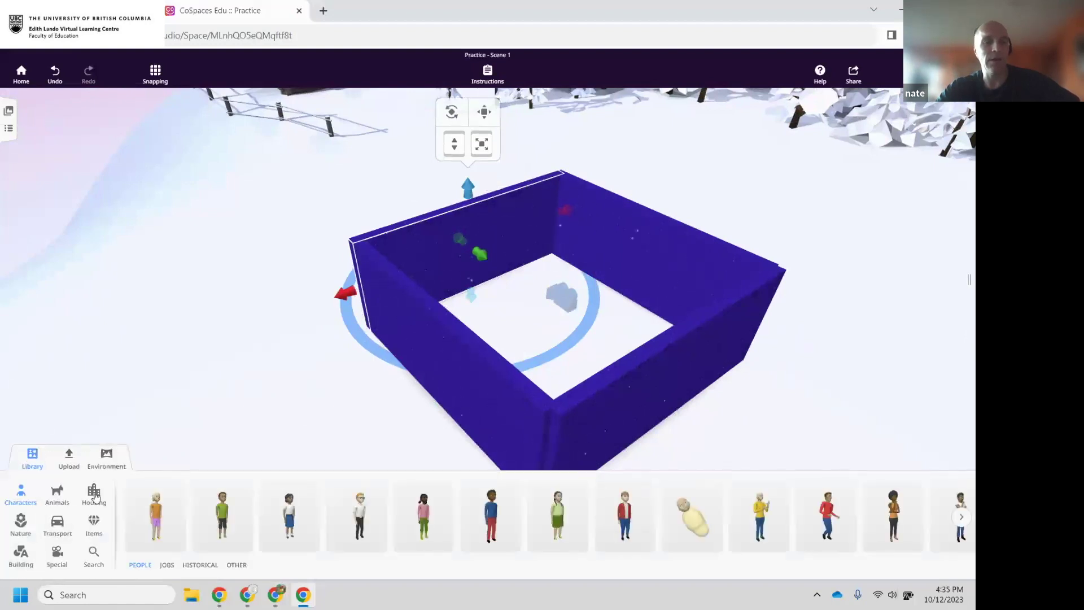
Search the library for 'window' and drop a window onto the room's front wall.
left_click(94, 556)
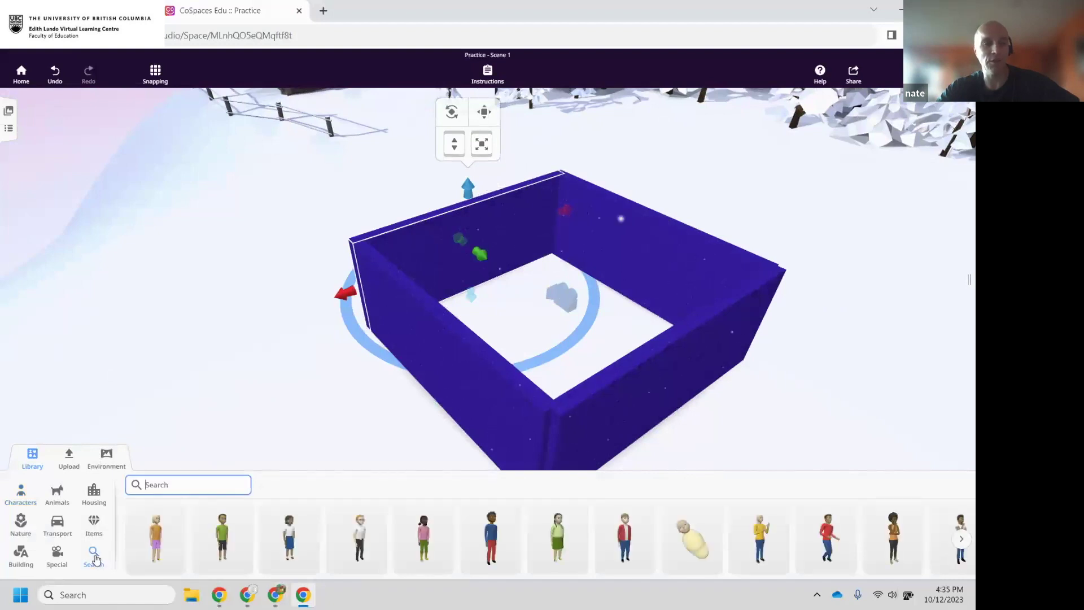
type("window")
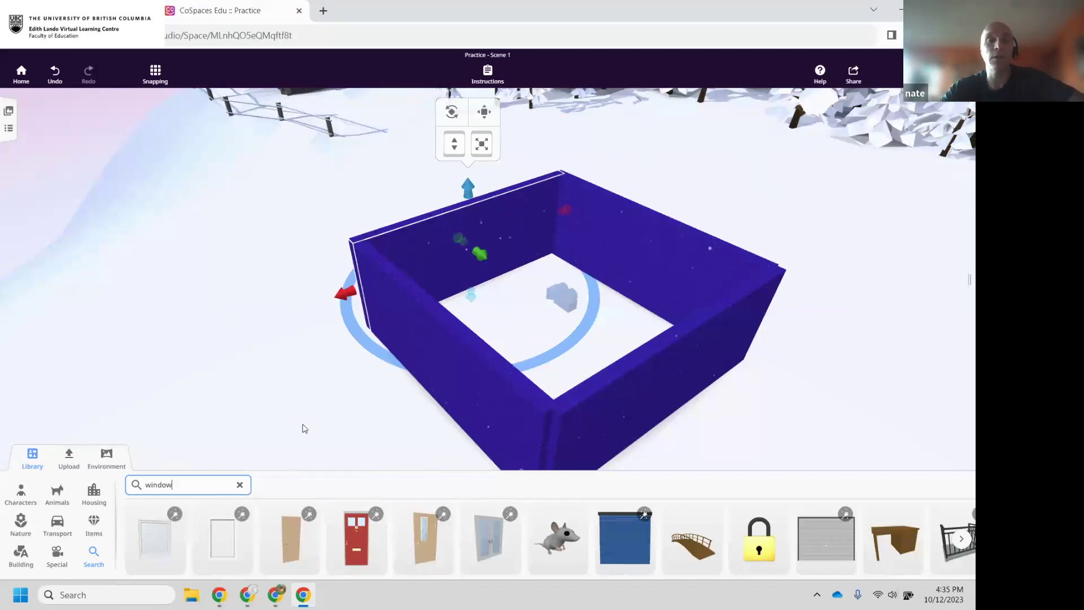
left_click_drag(298, 399, 341, 368)
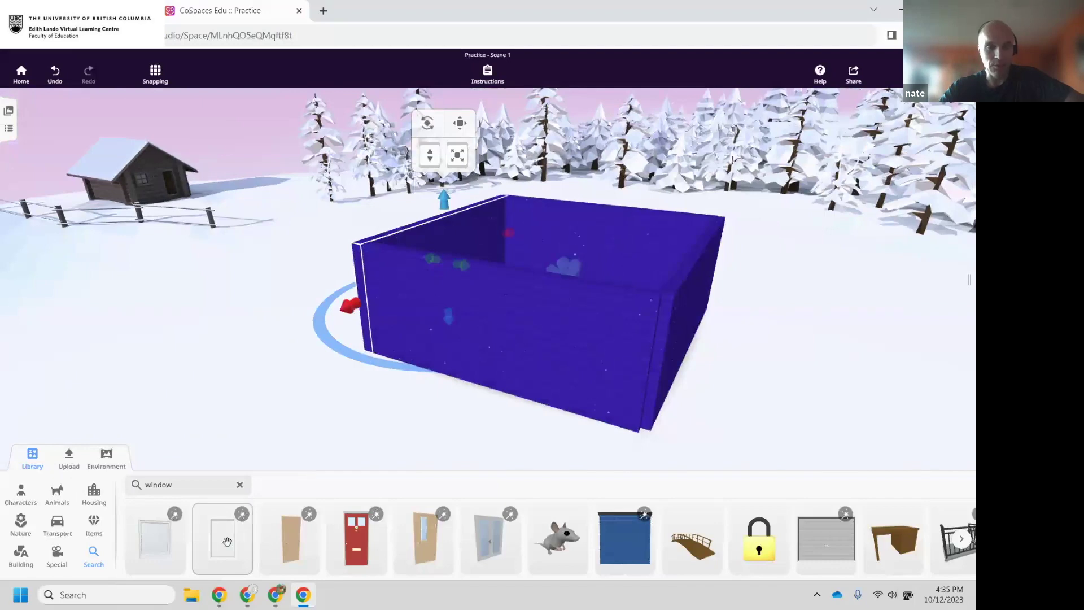
left_click_drag(248, 520, 513, 337)
Enlarge the first window, widening it both ways and extending its top and bottom.
scroll(513, 337, "up", 3)
left_click_drag(362, 429, 489, 385)
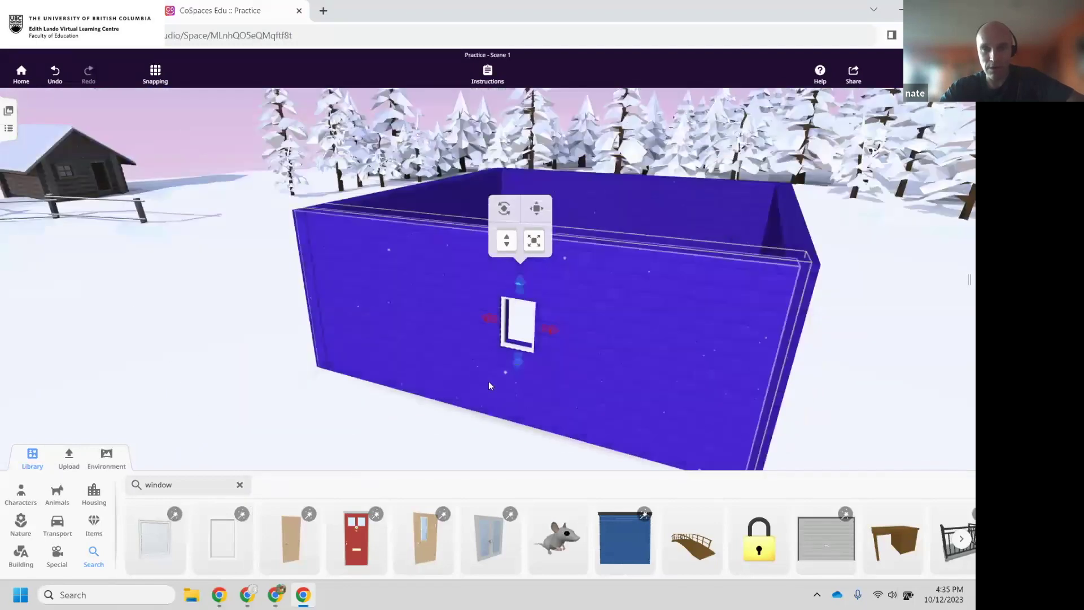
left_click_drag(494, 318, 447, 309)
left_click_drag(491, 281, 491, 257)
left_click_drag(546, 318, 574, 327)
left_click_drag(506, 360, 503, 373)
View the wall face-on and open, then close, the wall's material settings.
left_click_drag(791, 348, 887, 321)
left_click_drag(613, 305, 594, 297)
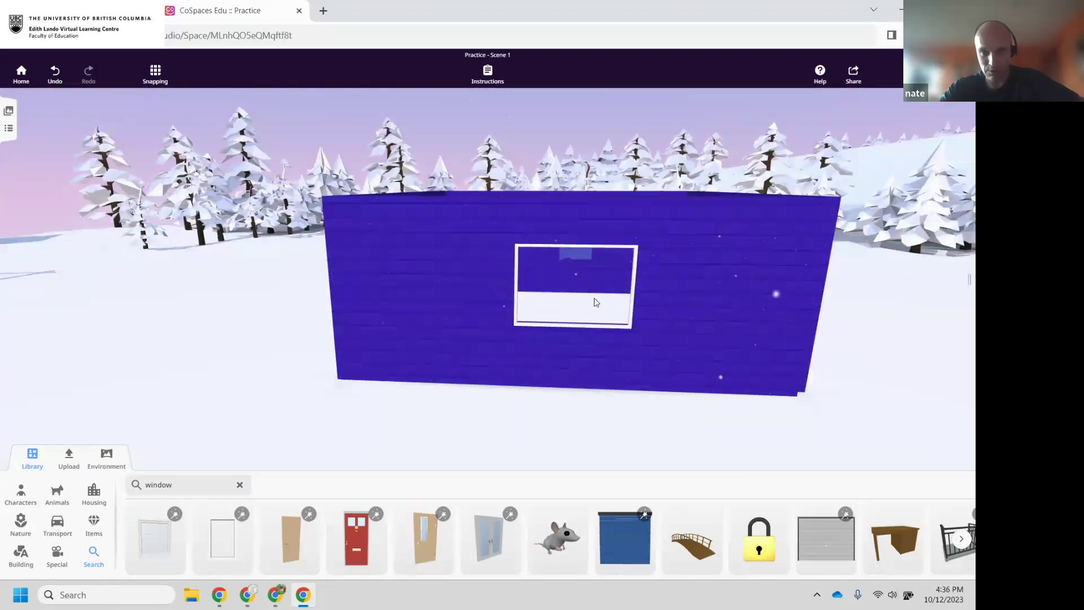
right_click(625, 279)
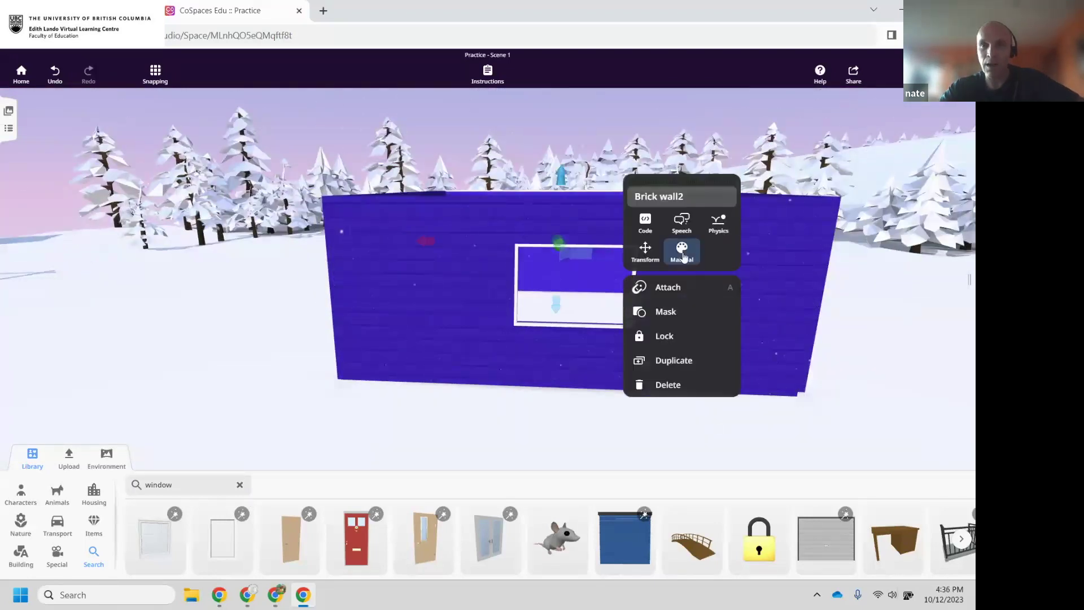
left_click(684, 257)
left_click(617, 277)
left_click(874, 384)
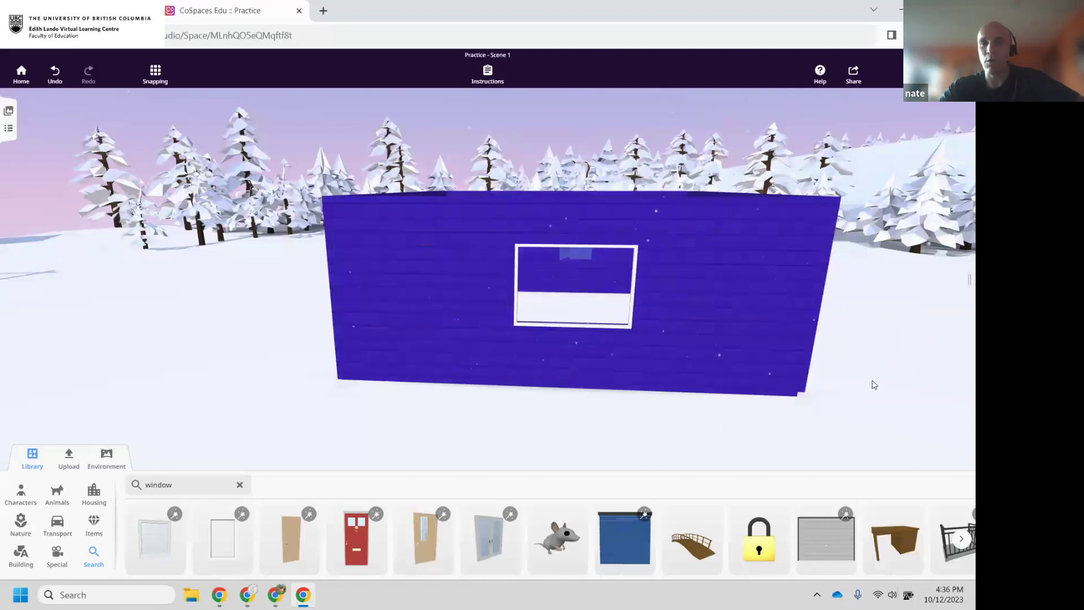
Place a second window on another wall and make it wider and taller.
left_click_drag(874, 385, 723, 398)
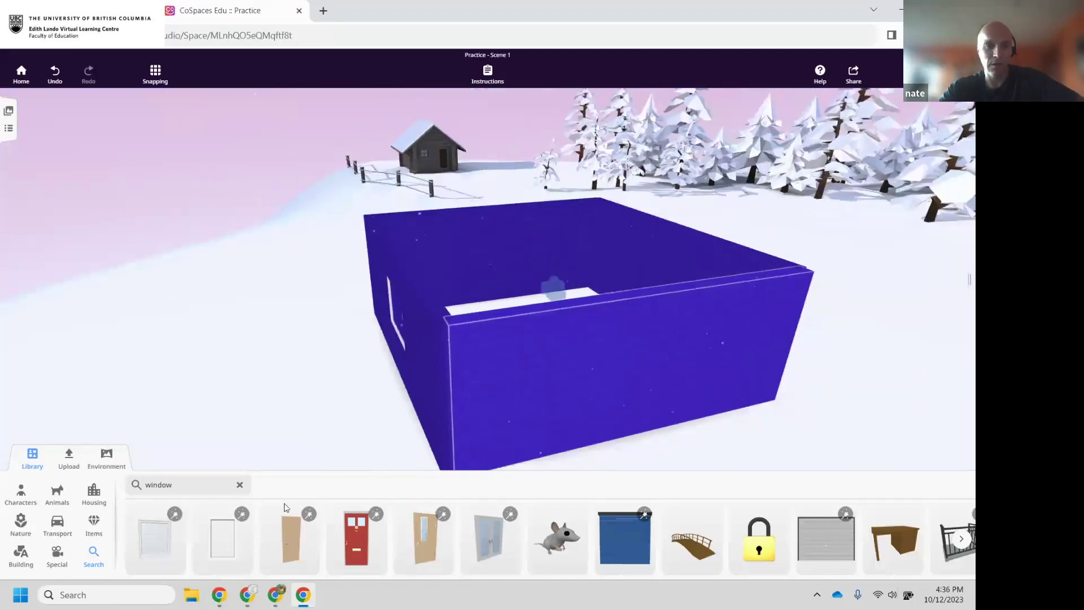
left_click_drag(179, 541, 618, 325)
left_click_drag(674, 355, 680, 361)
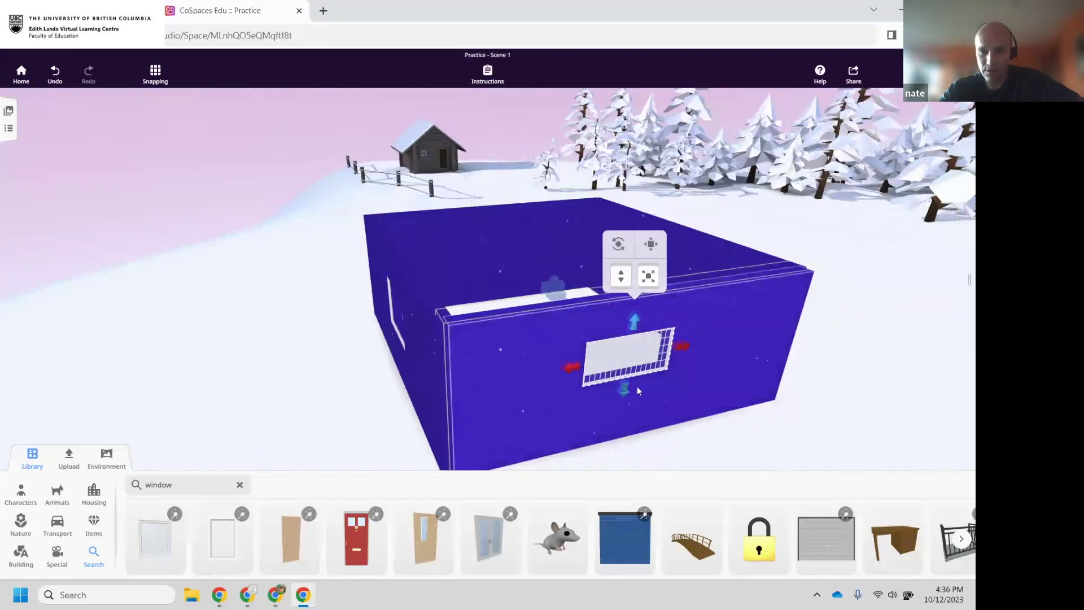
left_click_drag(624, 394, 634, 431)
left_click(634, 431)
Add a third front-wall window at width 1.67, made taller, and place the red door.
left_click_drag(811, 416, 570, 429)
left_click_drag(223, 536, 571, 370)
left_click_drag(508, 387, 484, 393)
mouse_move(535, 339)
left_mouse_down()
mouse_move(533, 310)
mouse_move(533, 323)
left_mouse_up()
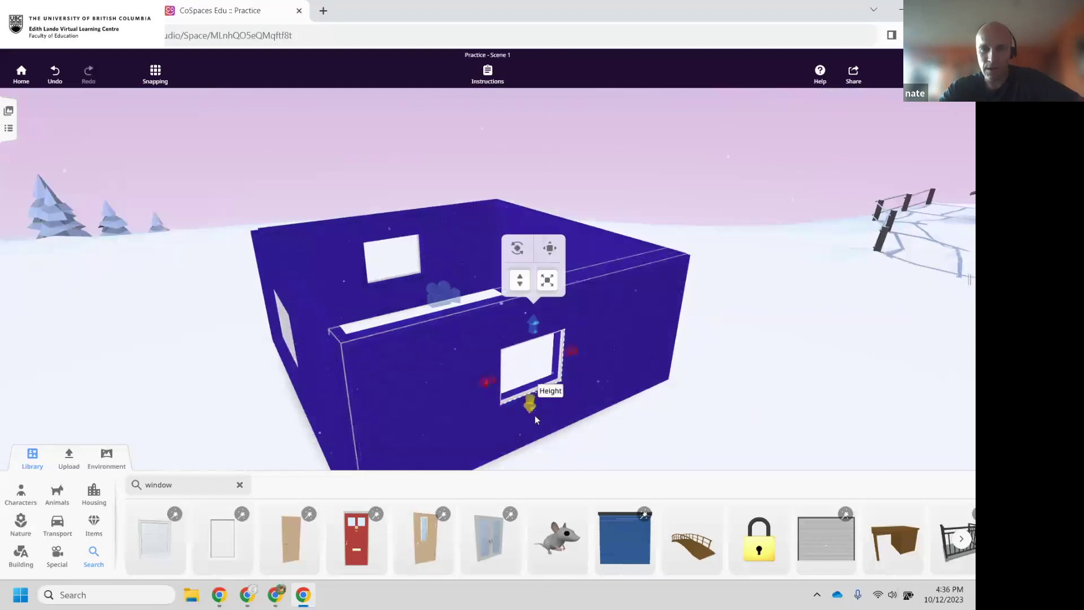
left_click_drag(531, 412, 531, 414)
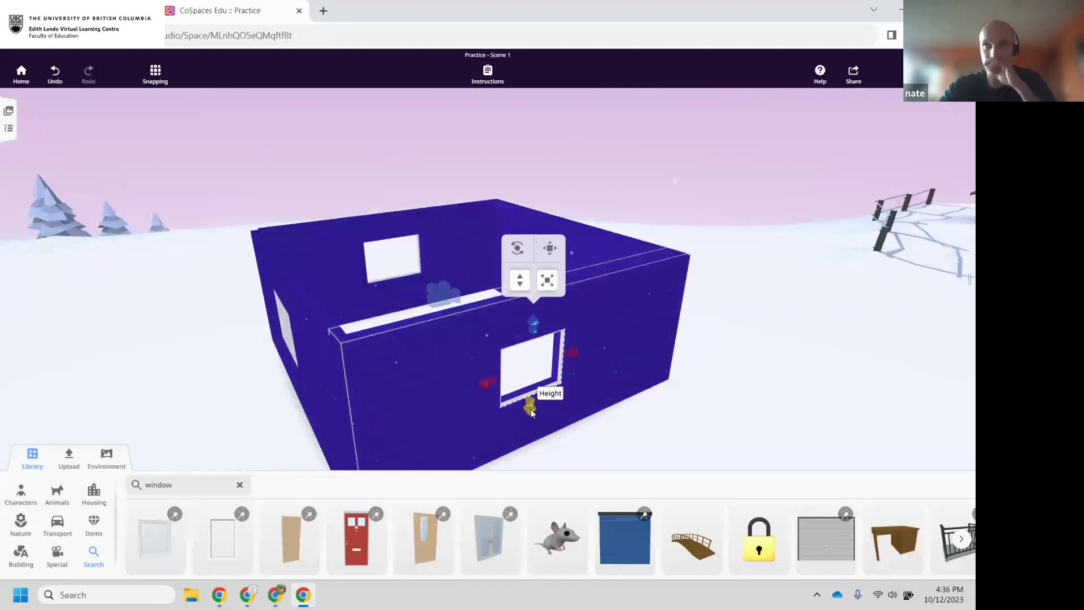
left_click_drag(738, 380, 492, 446)
left_click_drag(356, 539, 475, 377)
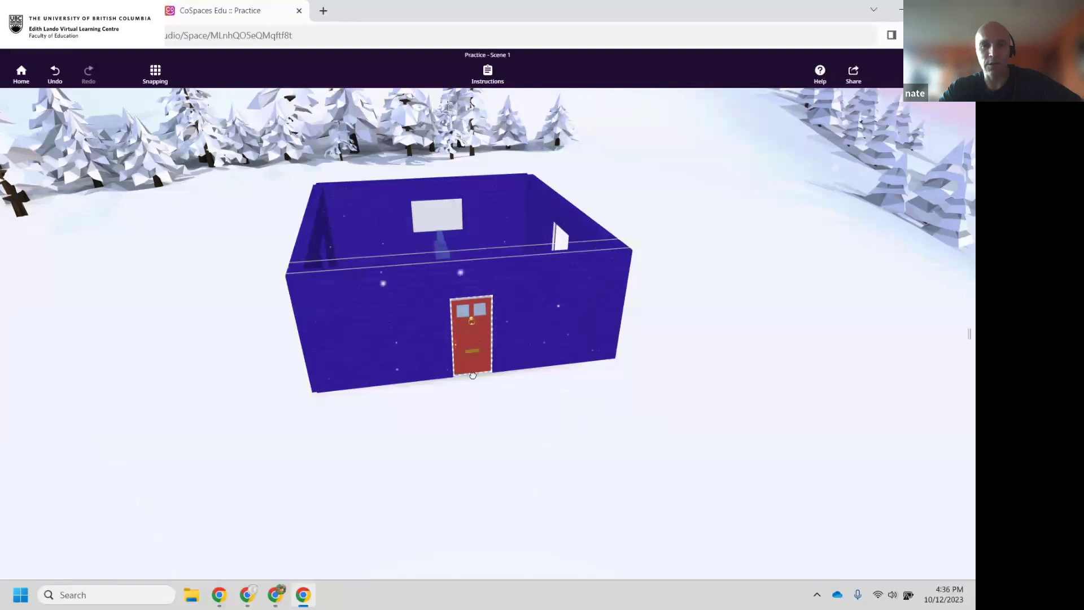
Move the red door slightly forward from the wall and scale it up.
left_click(476, 331)
left_click_drag(484, 258, 502, 285)
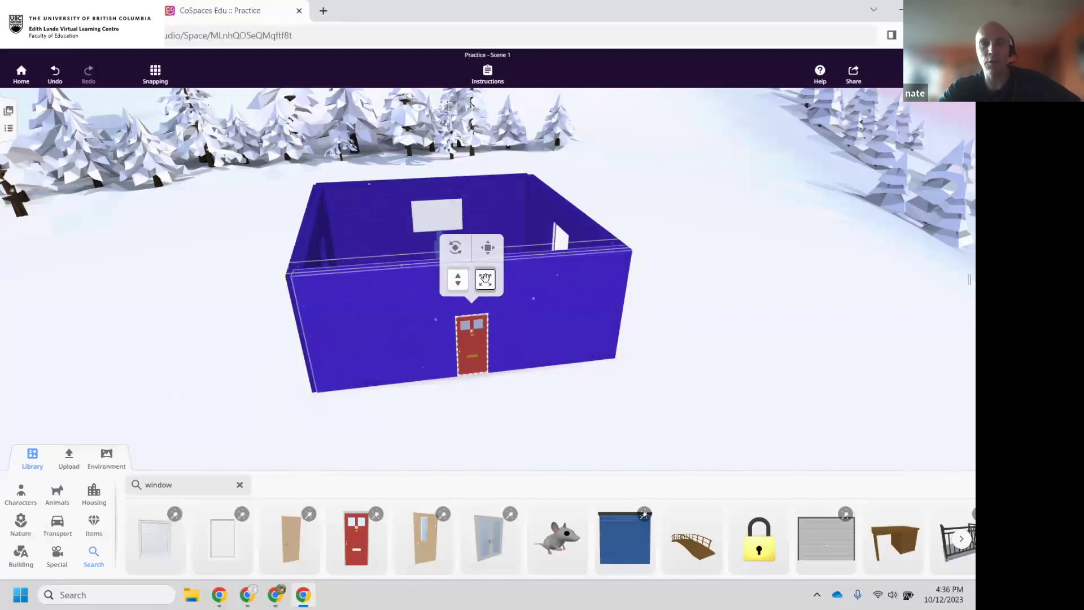
left_click_drag(484, 283, 501, 272)
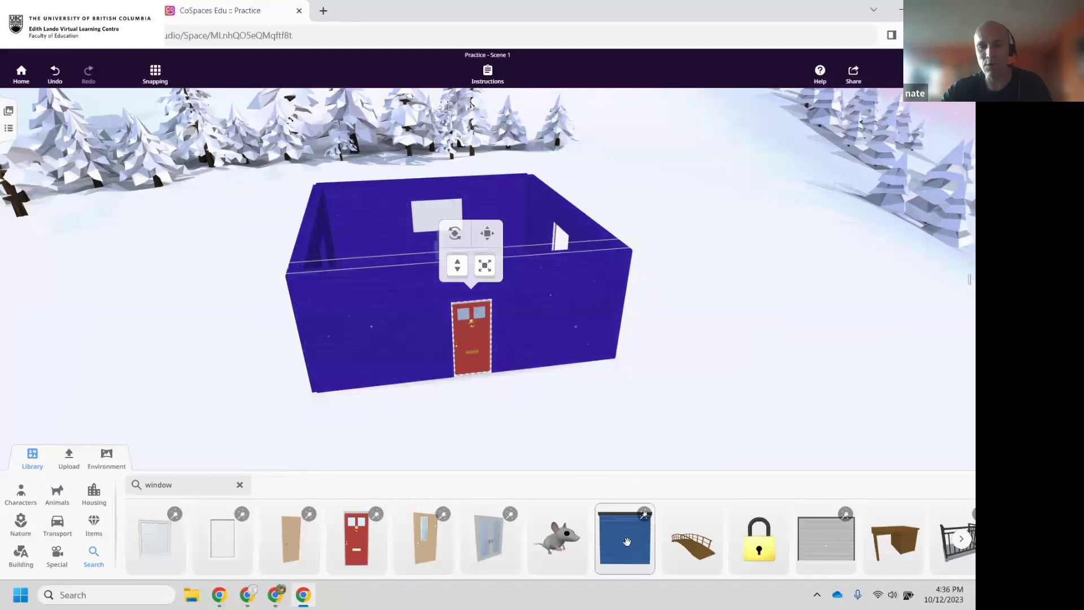
Place the blue garage door on the wall, redo the placement, and slide it right.
left_click_drag(658, 403, 616, 412)
left_click_drag(624, 537, 533, 380)
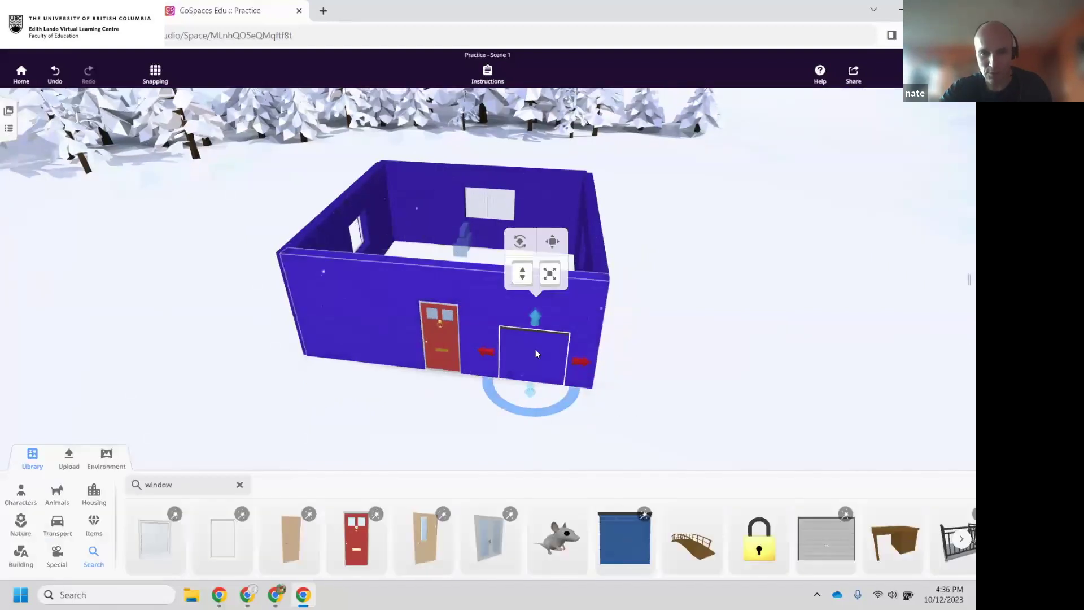
key("Delete")
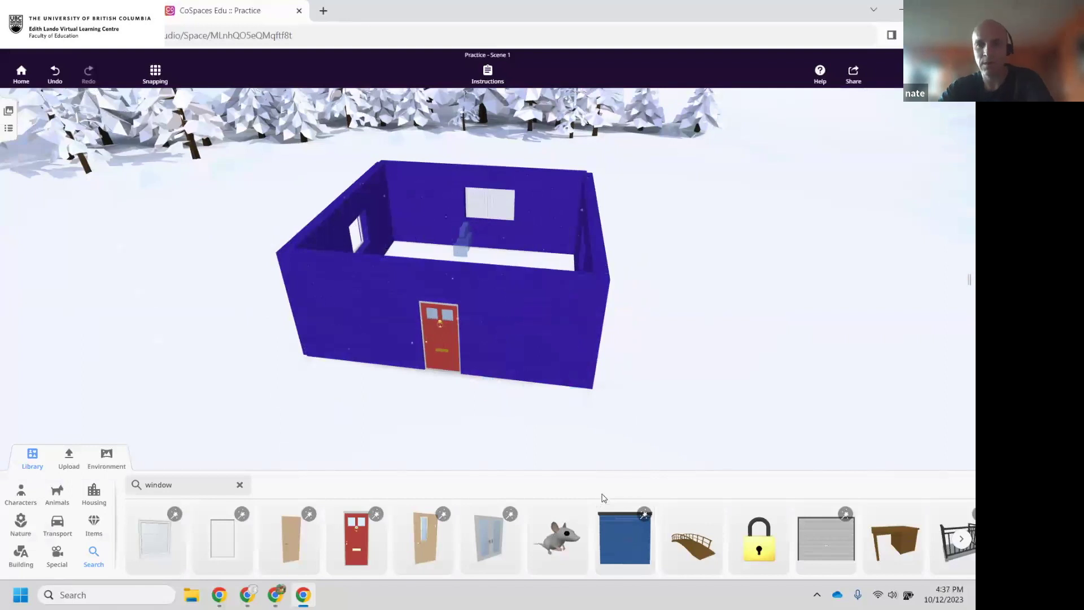
left_click_drag(624, 537, 673, 360)
left_click_drag(706, 429, 611, 396)
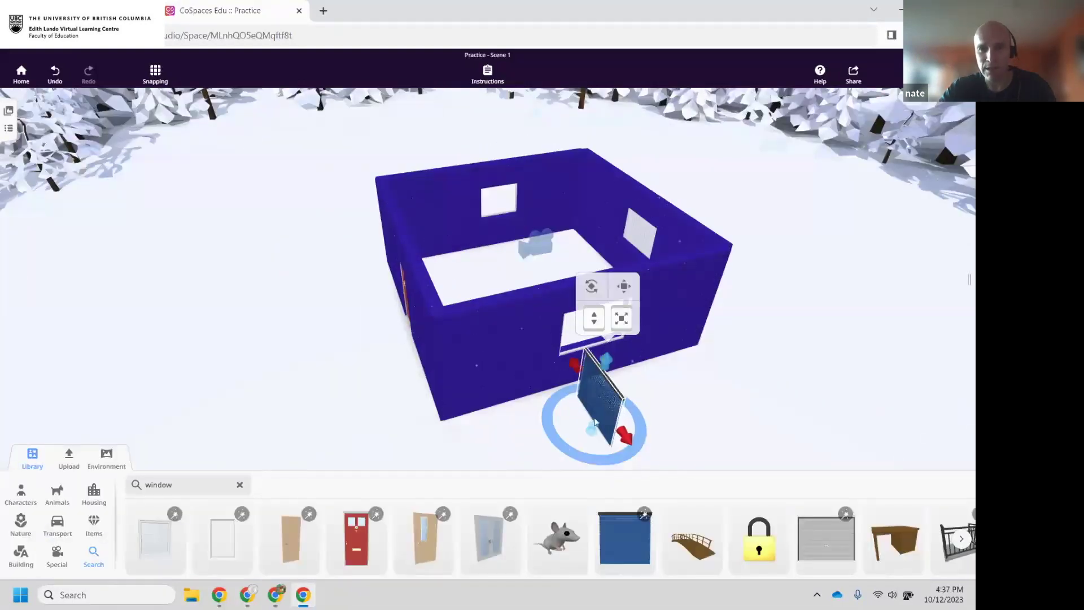
Turn the blinds window outward, fit it into the wall opening, and widen it slightly.
left_click_drag(573, 460, 649, 450)
left_click_drag(626, 397, 621, 395)
left_click_drag(594, 319, 590, 246)
left_click_drag(706, 412, 702, 420)
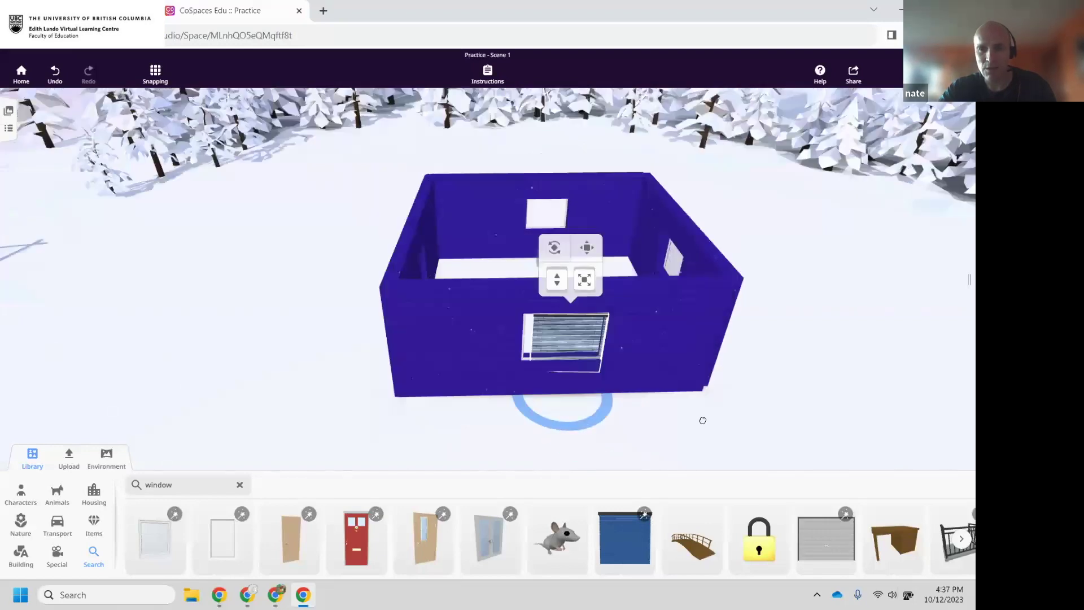
scroll(617, 421, "up", 10)
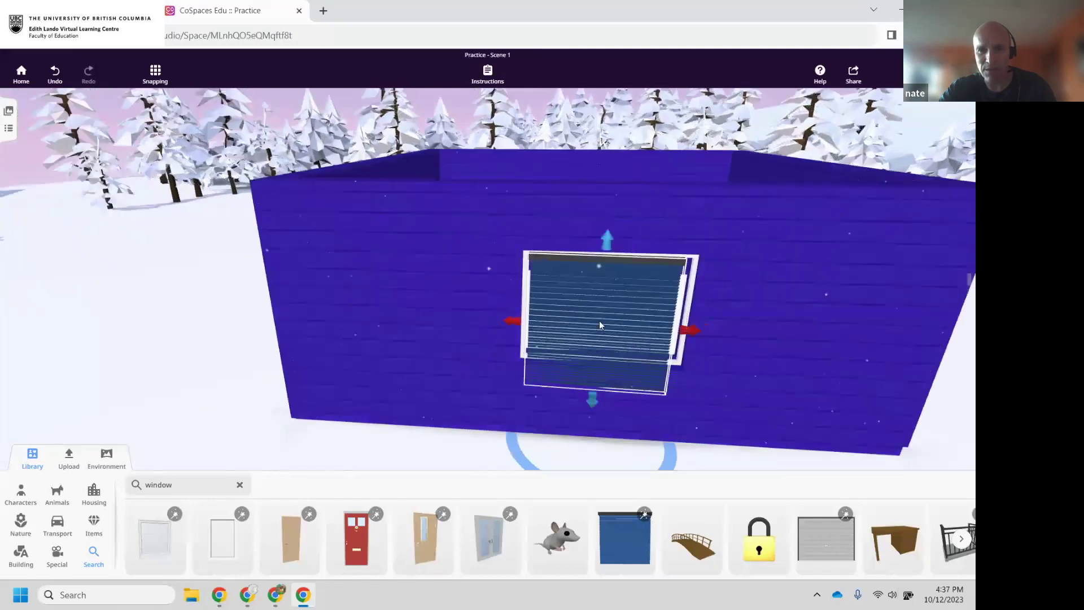
left_click(600, 325)
left_click(685, 327)
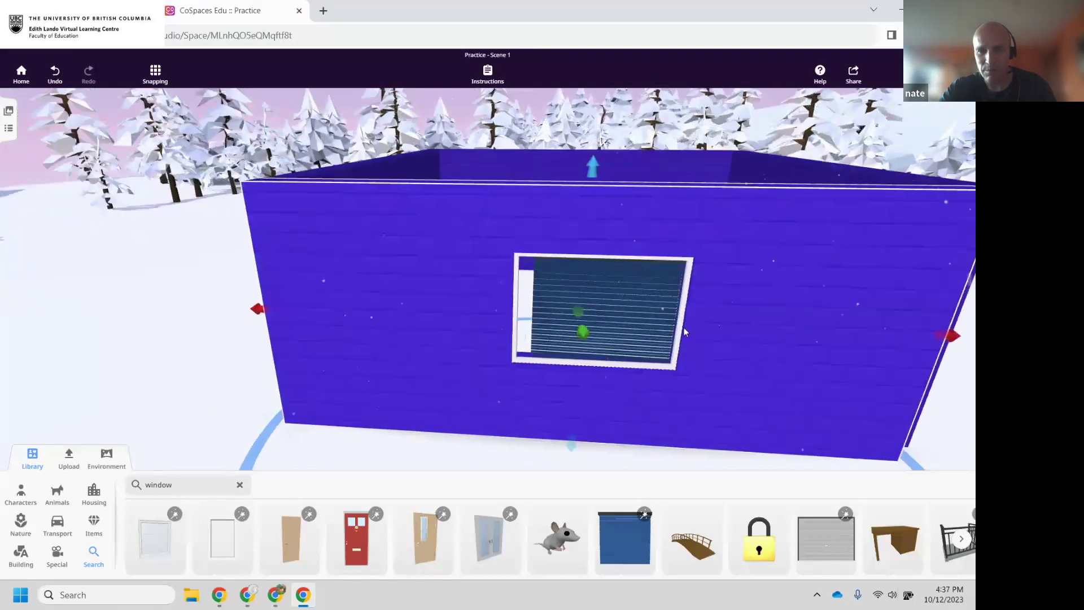
left_click(684, 327)
left_click_drag(693, 329, 694, 327)
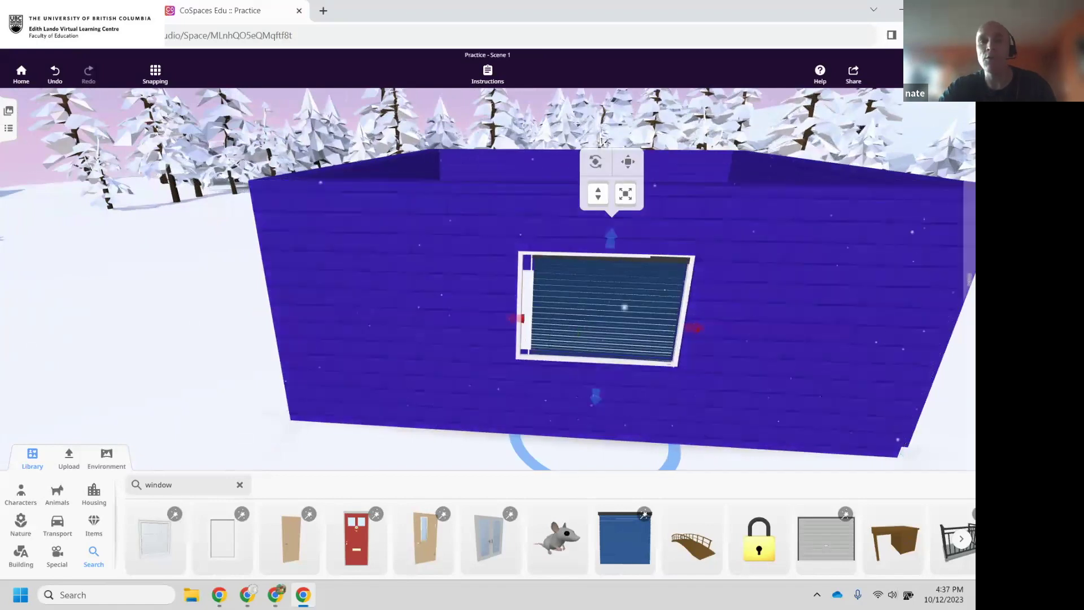
left_click_drag(508, 316, 506, 322)
Check the blinds' Material colour settings, close them, and reselect the red door.
left_click(608, 304)
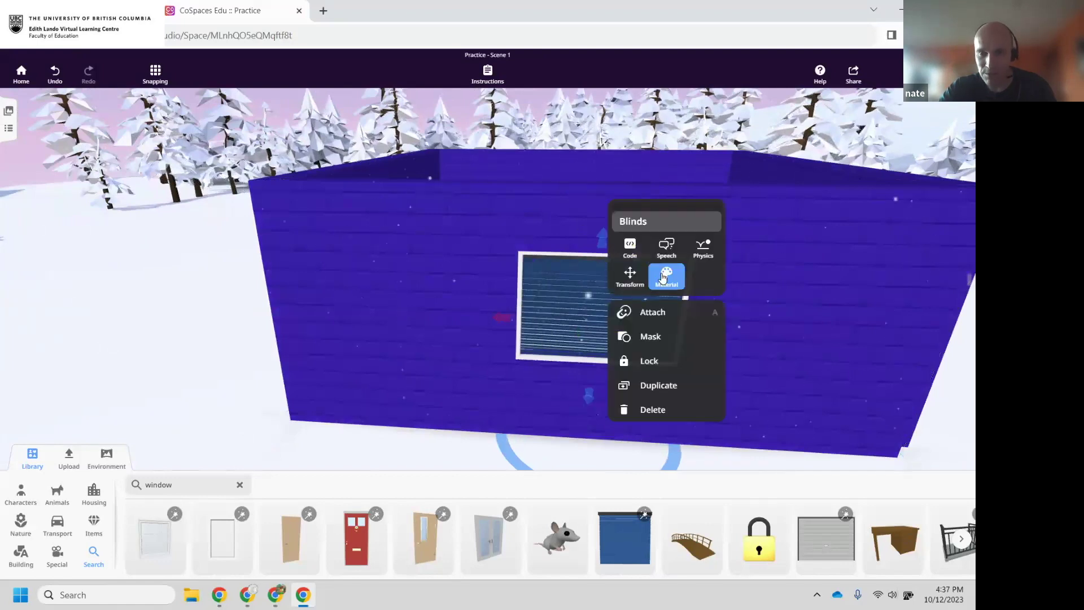
left_click(658, 274)
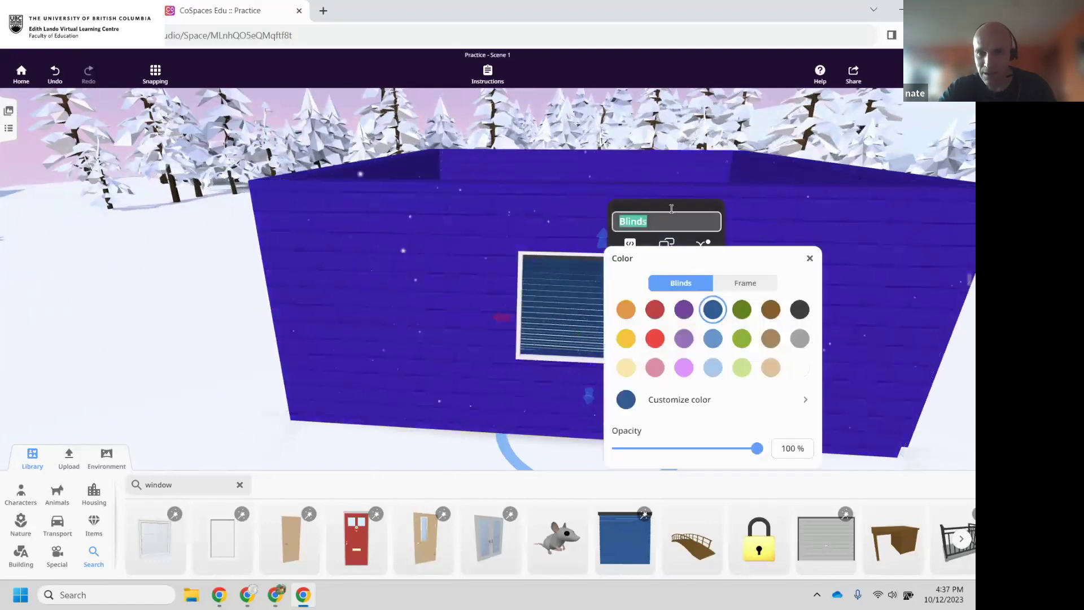
left_click(810, 258)
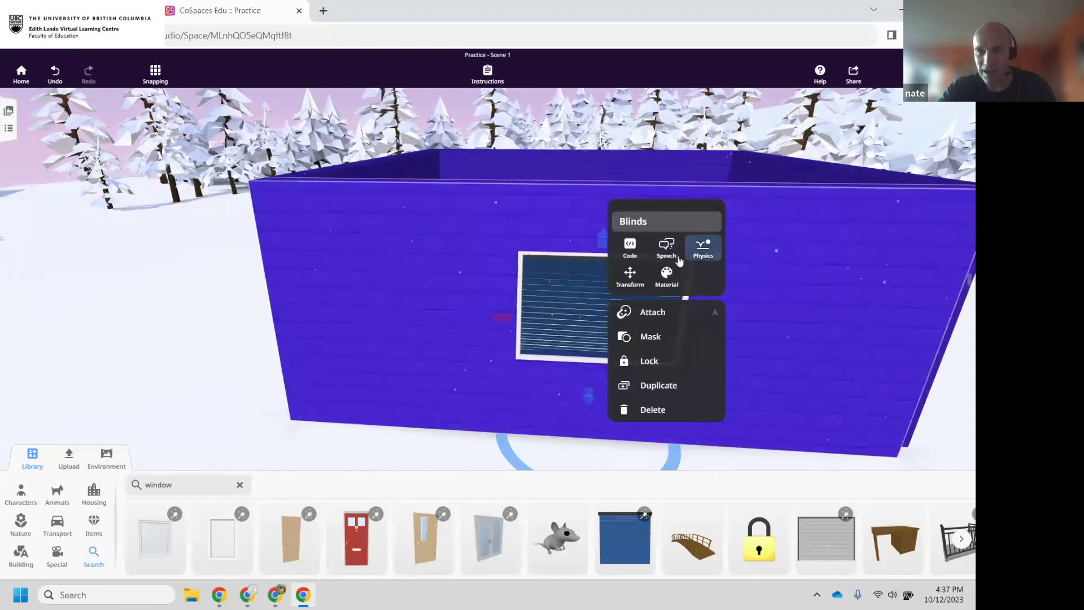
left_click(575, 333)
left_click_drag(322, 390, 429, 395)
left_click(465, 369)
Move the camera object to the right across the room floor.
left_click_drag(818, 377, 804, 392)
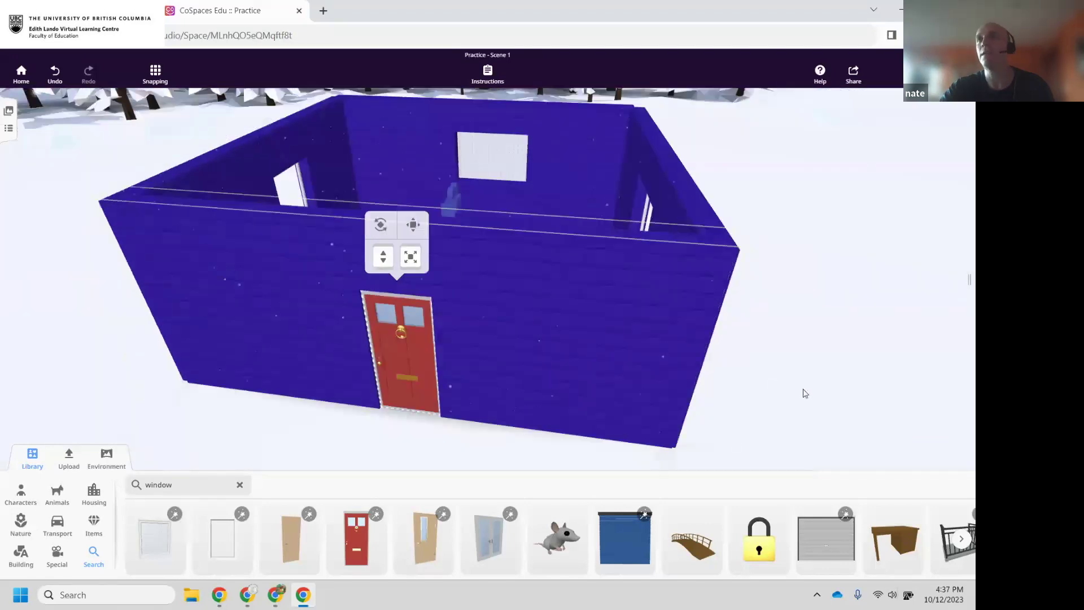
left_click_drag(804, 343, 724, 368)
left_click(275, 595)
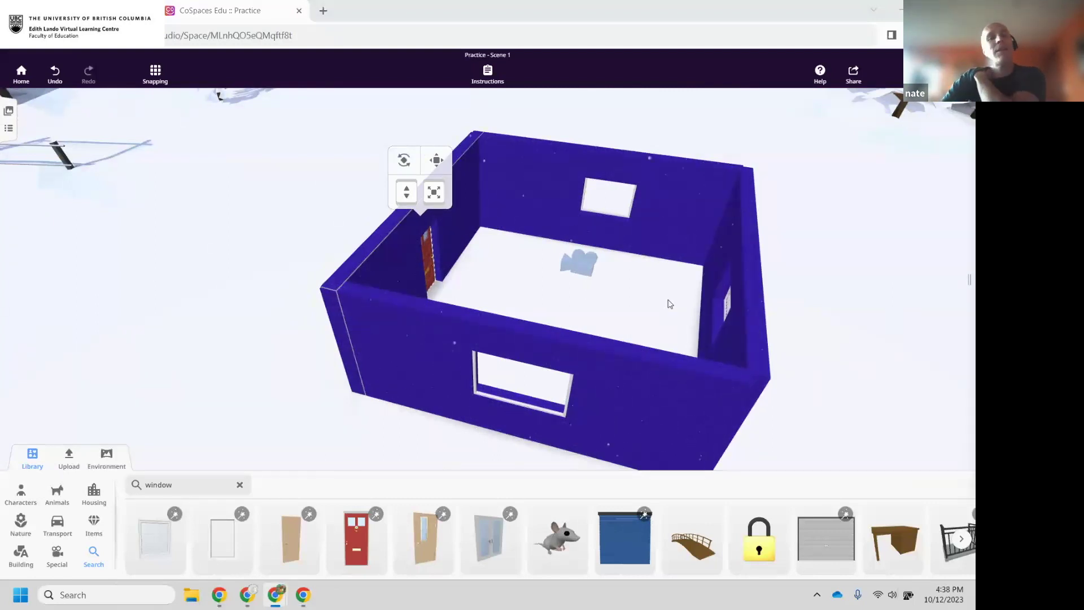
left_click_drag(580, 260, 755, 316)
Select the side window, walls and red door, then centre the second Practice space window.
left_click_drag(705, 341, 547, 225)
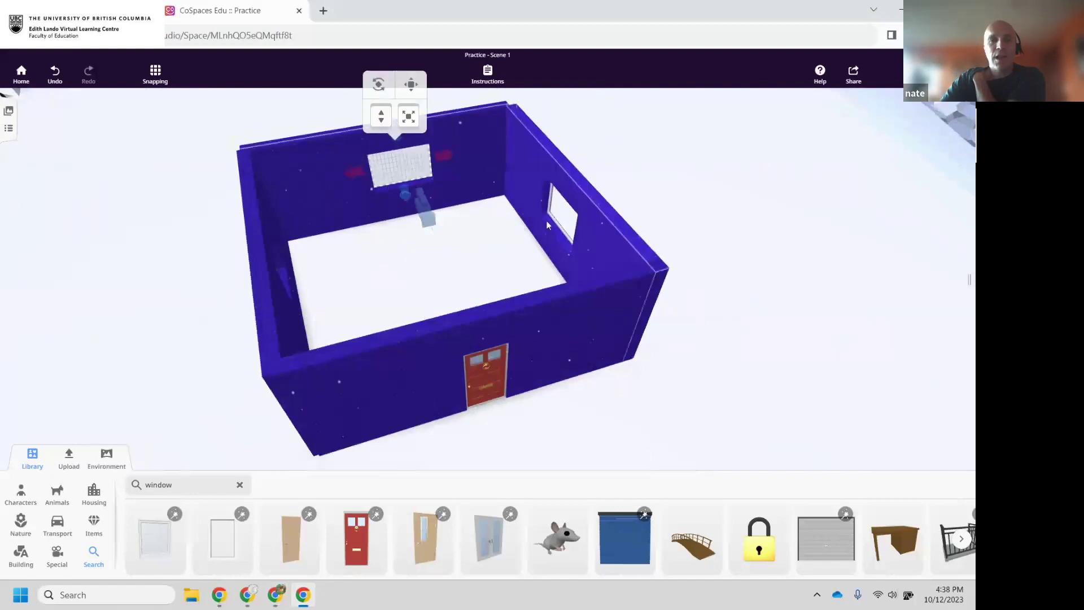
left_click(547, 225)
left_click(511, 328)
left_click(496, 390)
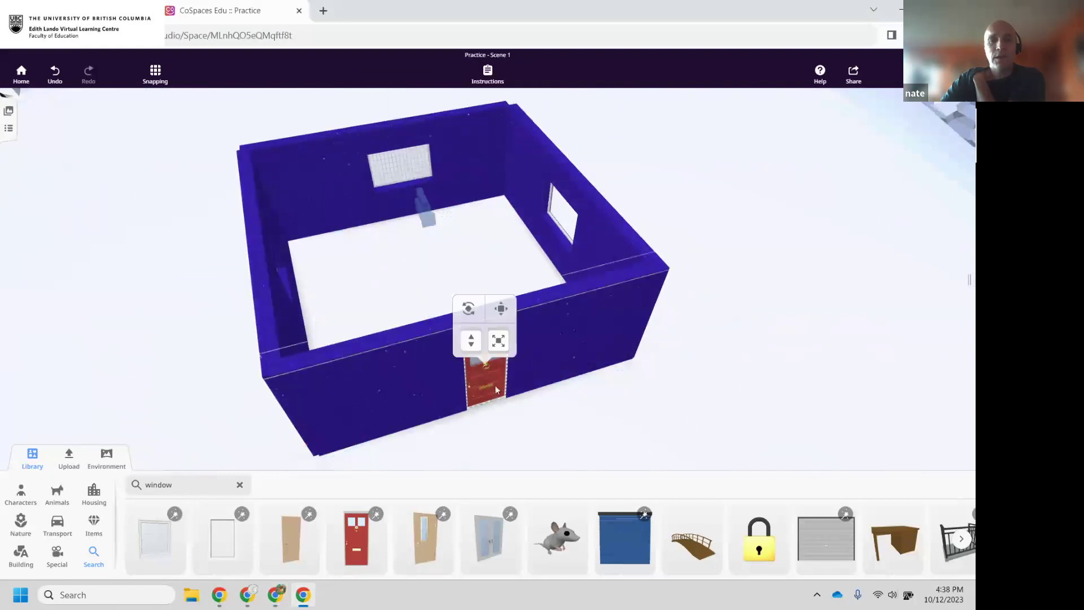
left_click_drag(821, 296, 752, 302)
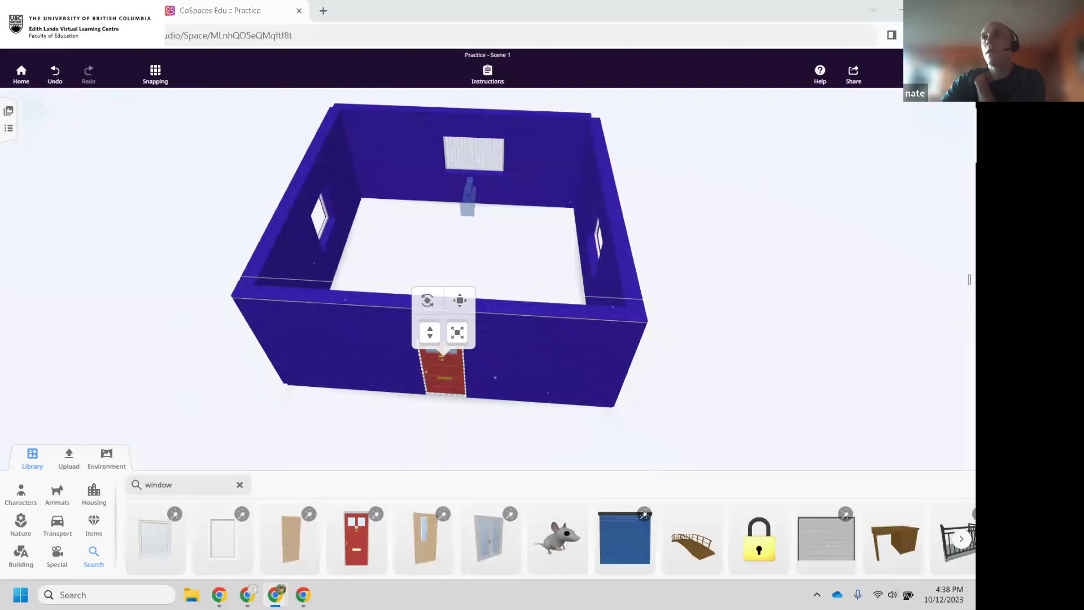
left_click_drag(806, 89, 529, 34)
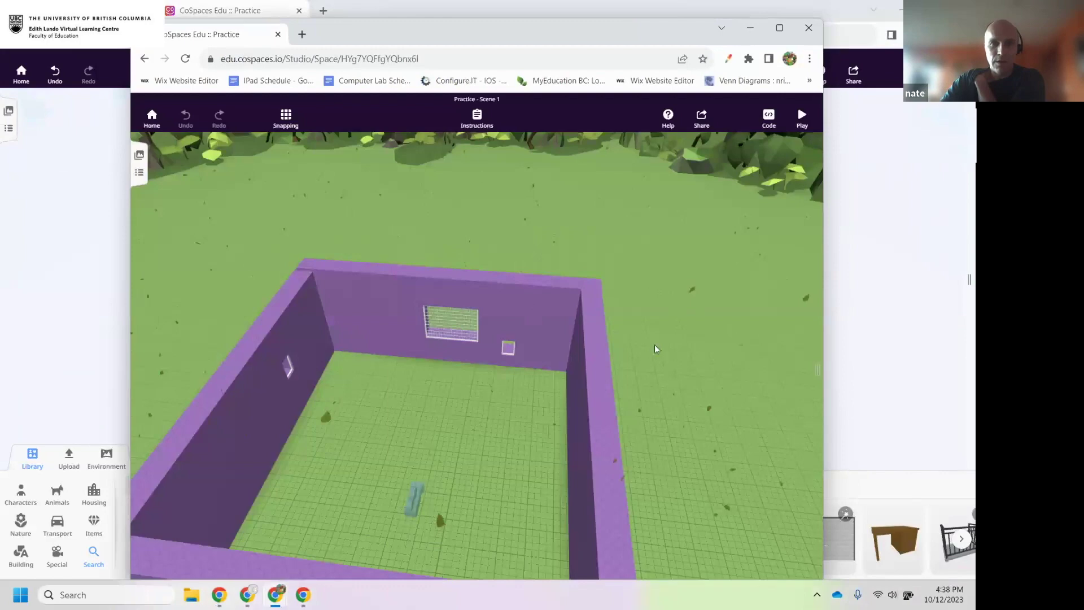
Orbit around the other student's purple room, then move that window off to the right.
left_click_drag(654, 351, 455, 363)
left_click_drag(618, 320, 425, 335)
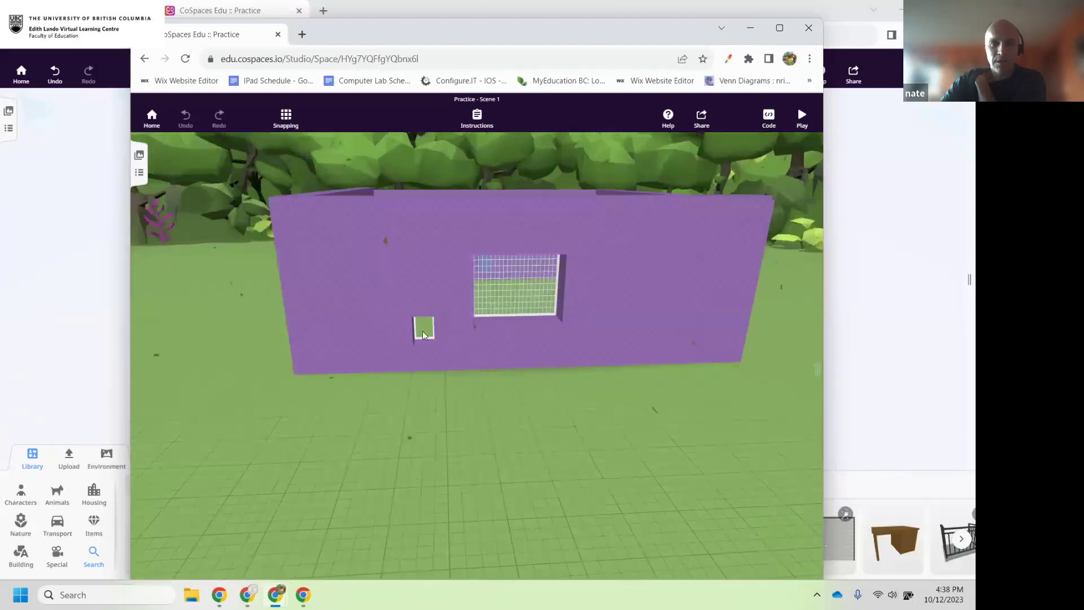
left_click_drag(460, 400, 528, 361)
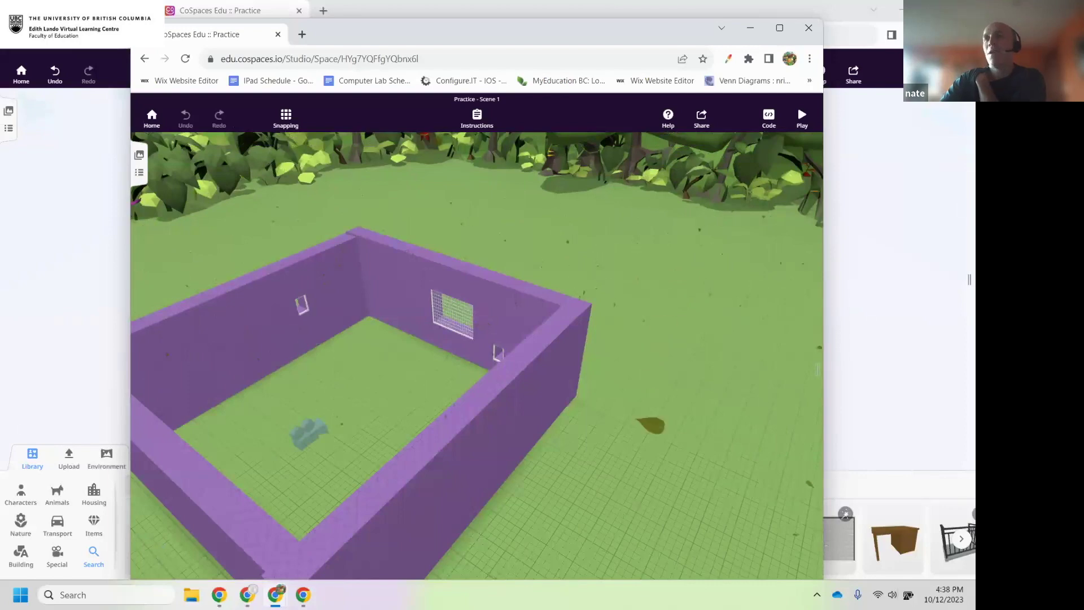
left_click_drag(524, 42, 975, 39)
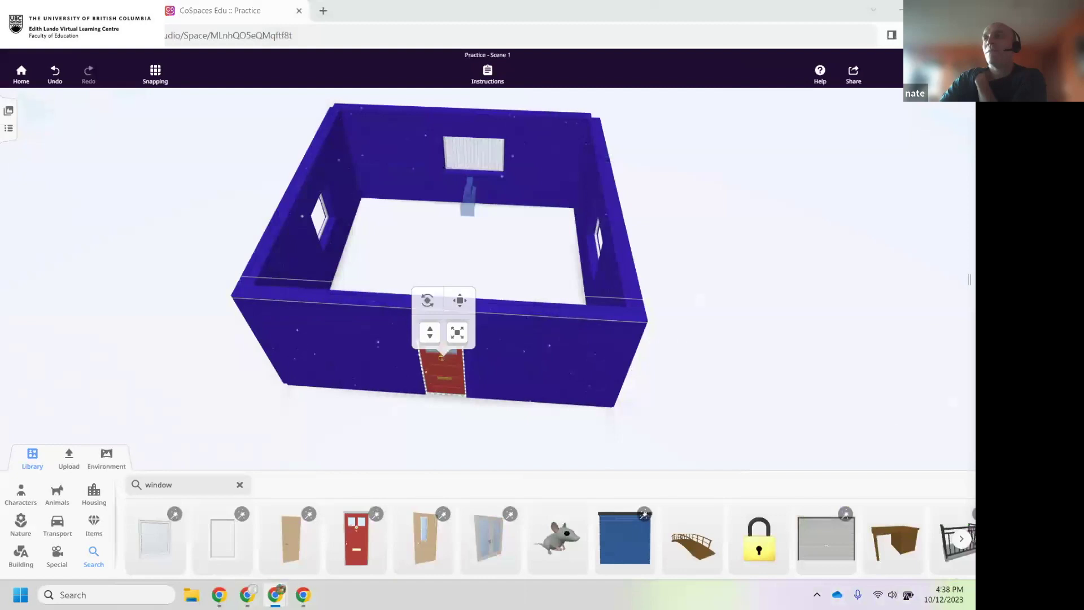
Widen the back wall to 8.92 and the front wall to about 8.80.
left_click(537, 185)
left_click_drag(604, 169, 606, 168)
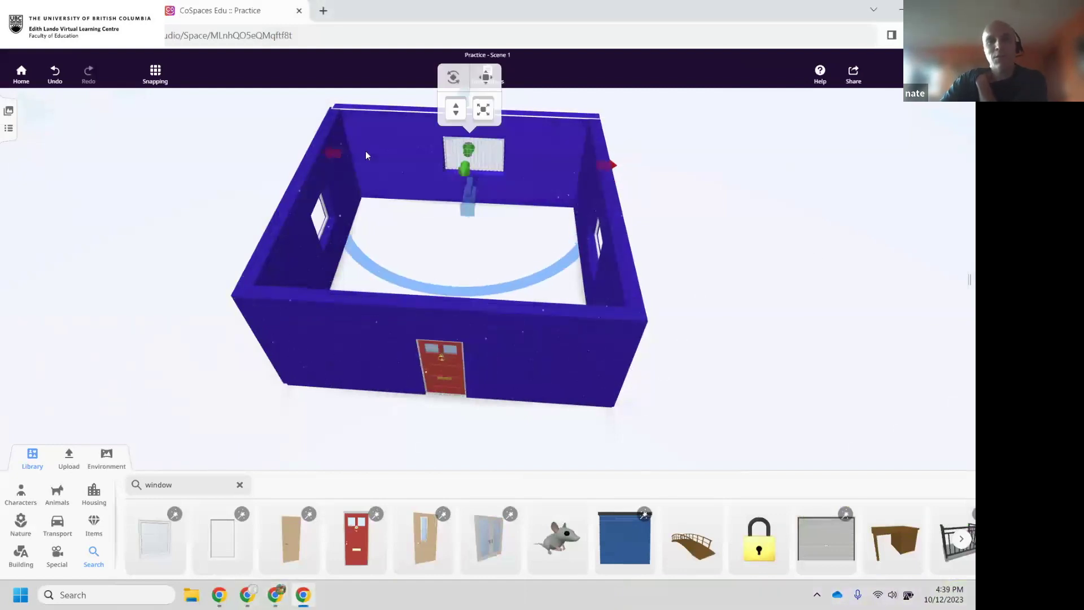
left_click_drag(333, 155, 338, 155)
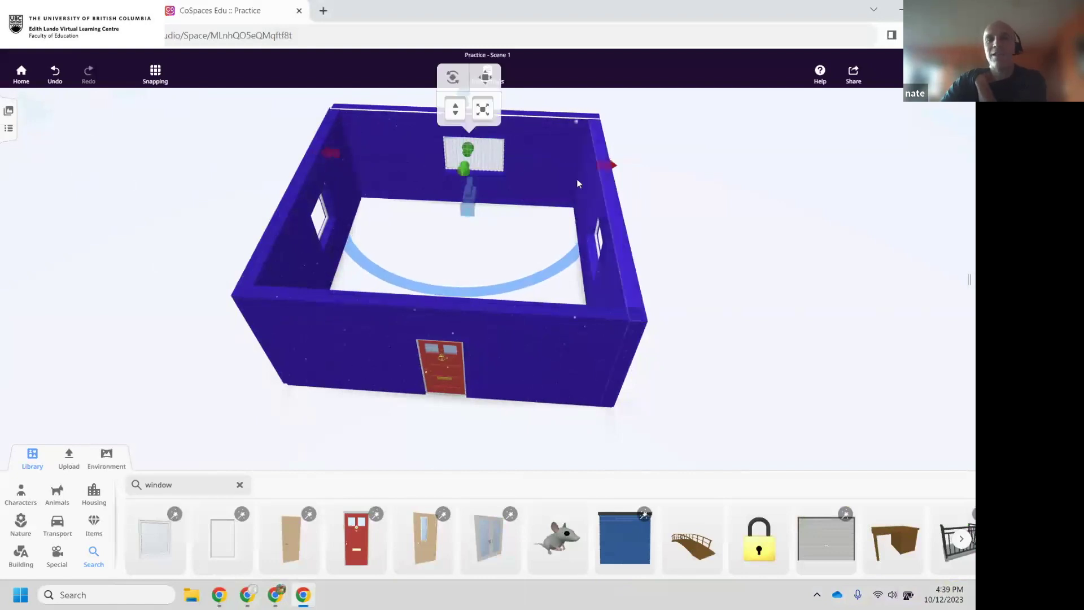
left_click(520, 330)
left_click_drag(644, 362, 632, 368)
left_click_drag(250, 340, 245, 340)
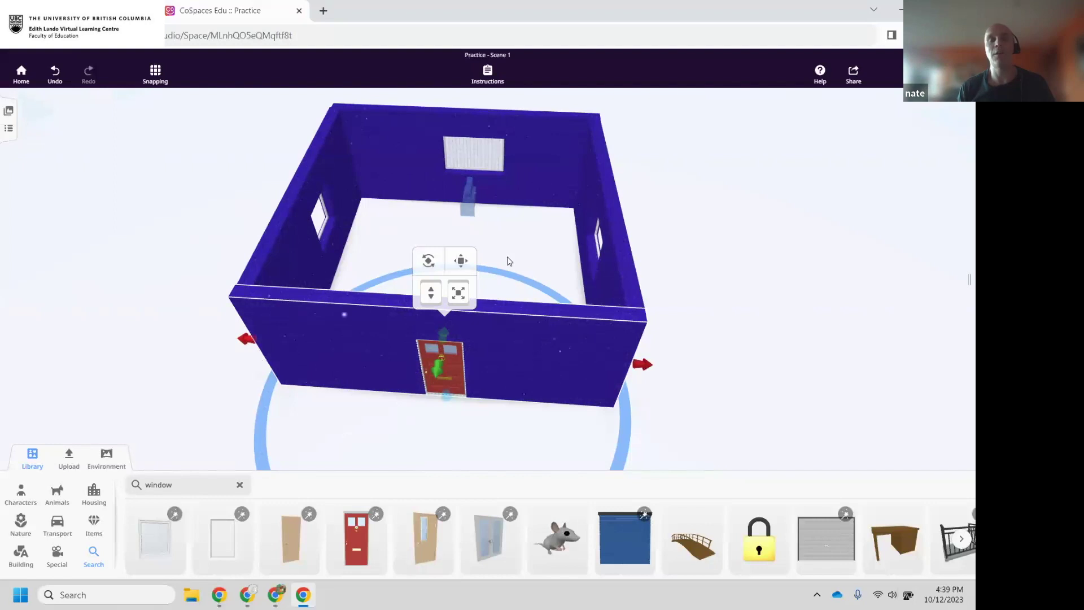
Bring the purple-room Practice window back to centre and orbit to its front wall.
left_click_drag(754, 264, 579, 249)
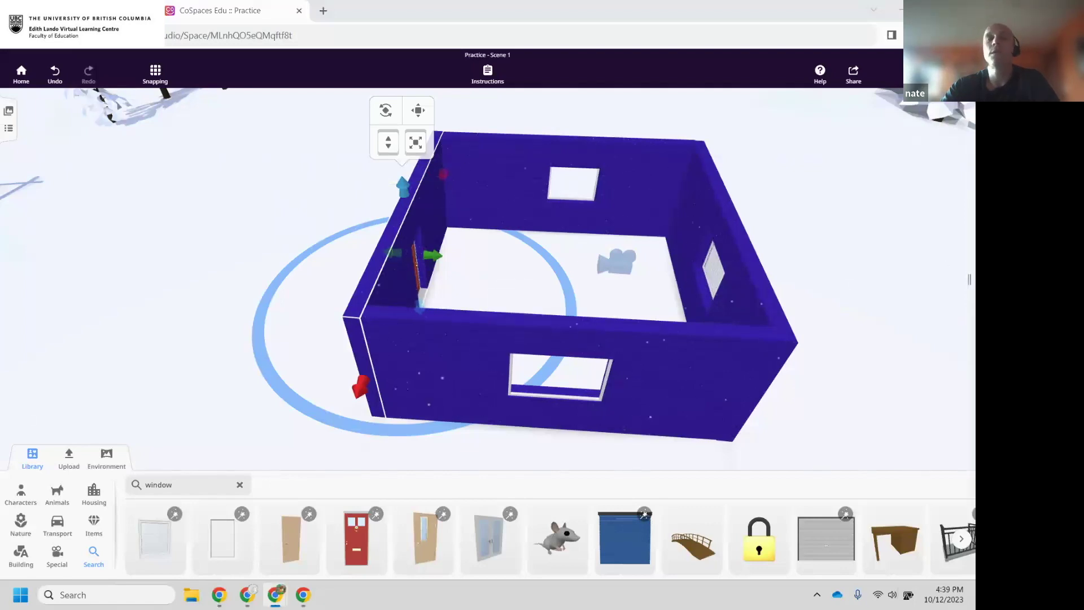
left_click_drag(1081, 40, 539, 43)
left_click_drag(615, 373, 135, 74)
Open the third student's Practice space from the class gallery, view its red room, then return.
left_click(132, 68)
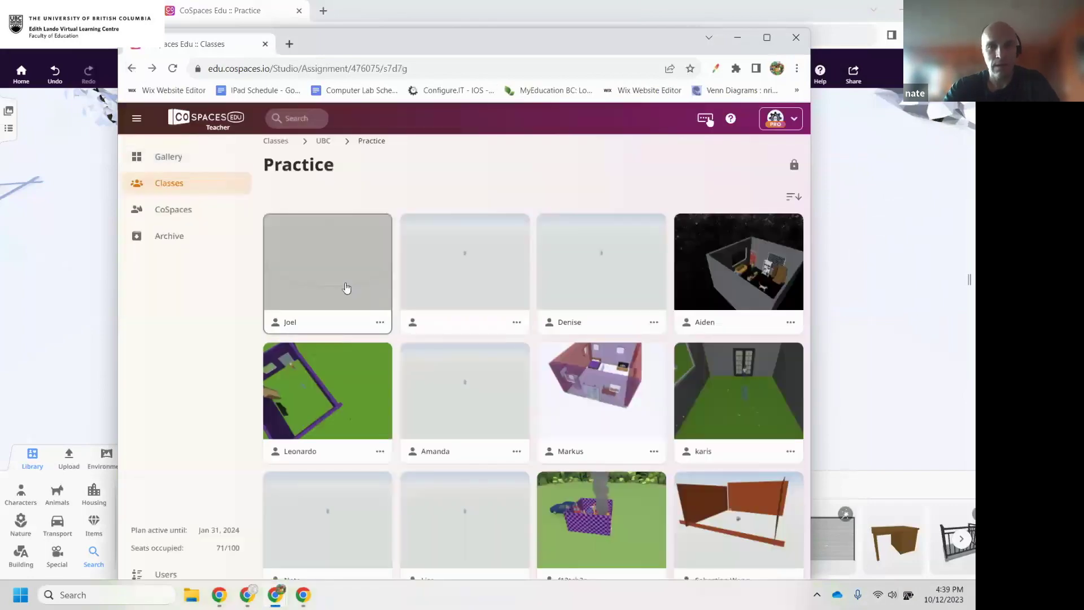
left_click(585, 287)
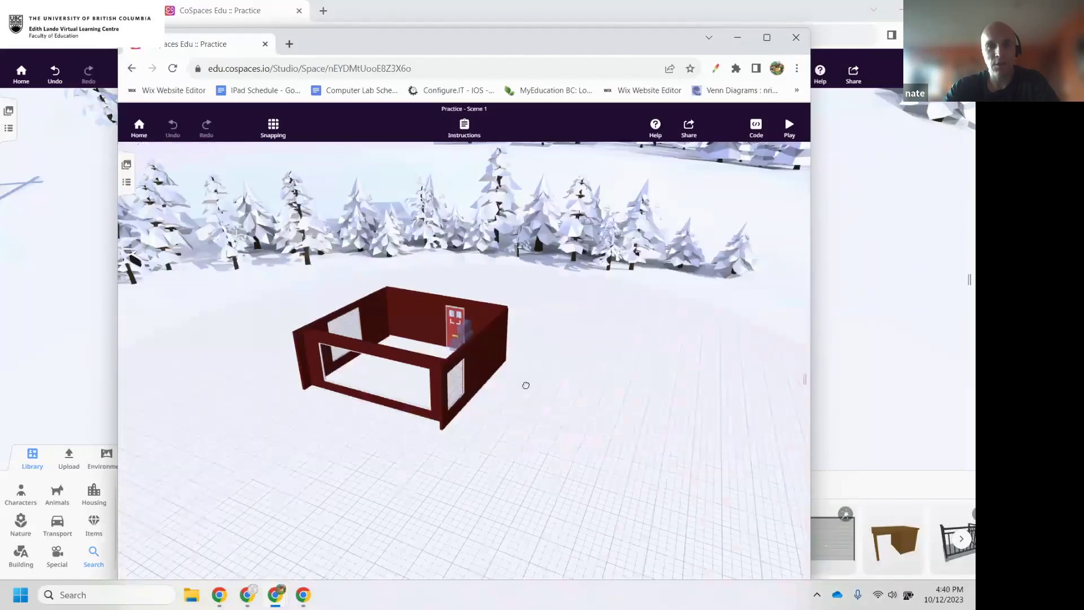
left_click_drag(334, 406, 566, 416)
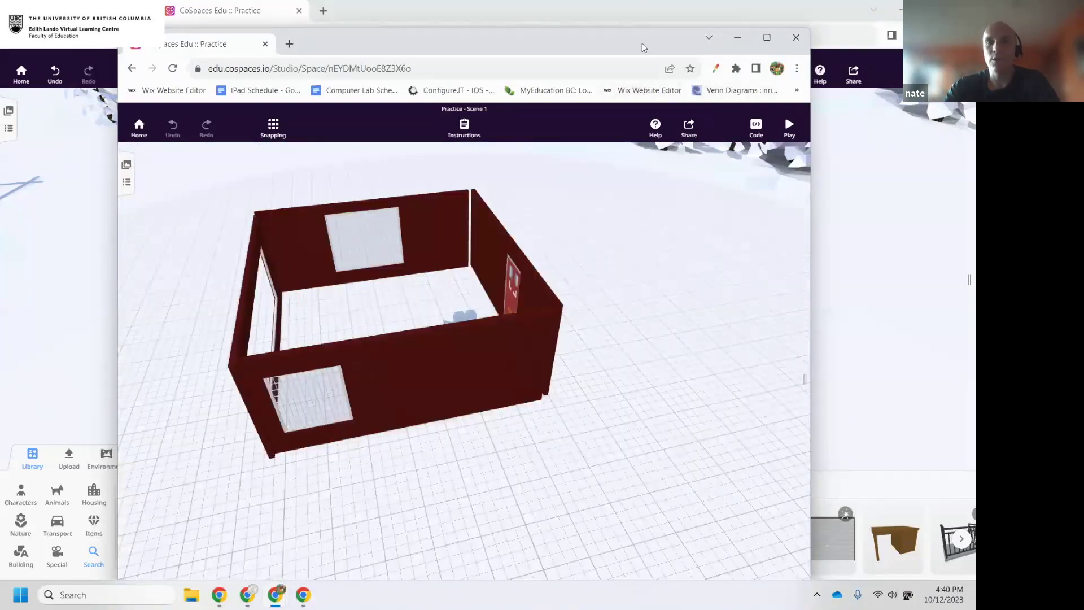
left_click_drag(646, 47, 1083, 47)
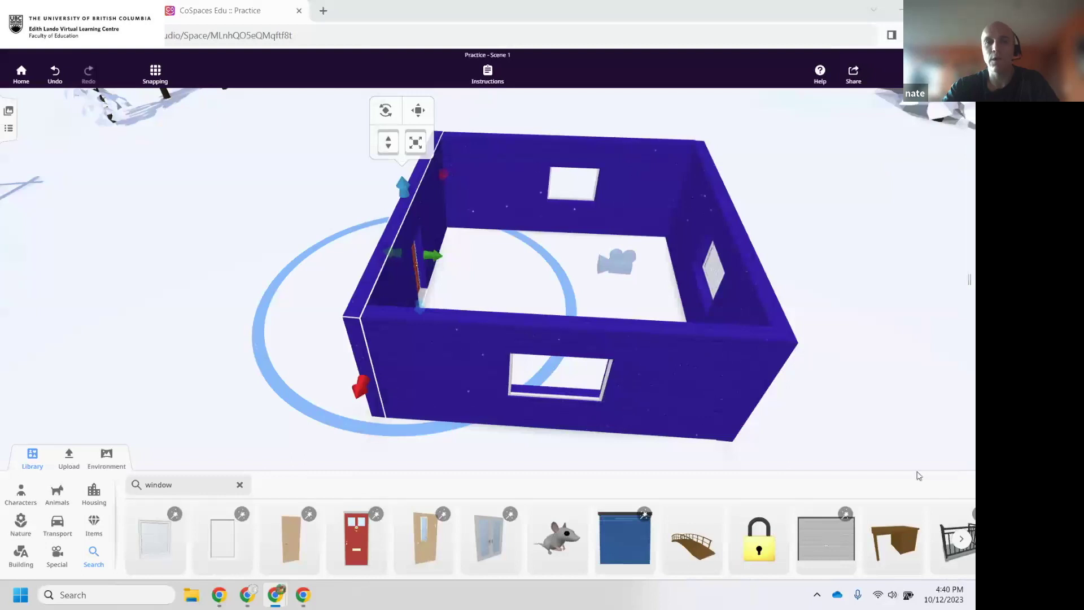
Set the red front door's animation to Open so it stands open.
mouse_move(823, 264)
left_mouse_down()
mouse_move(790, 261)
mouse_move(813, 258)
left_mouse_up()
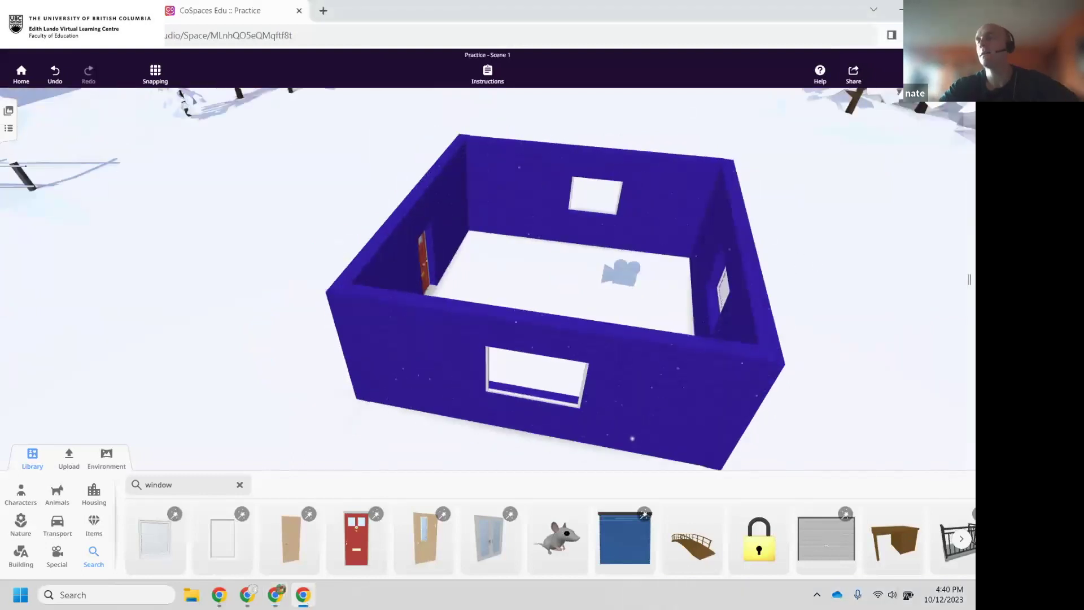
left_click_drag(316, 241, 434, 343)
left_click(435, 339)
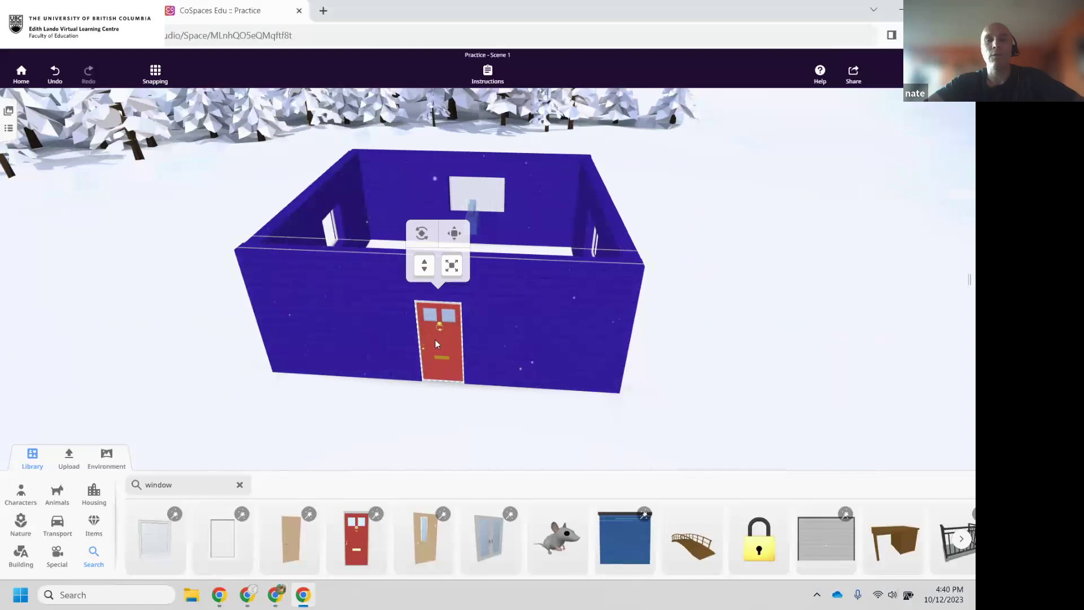
right_click(436, 340)
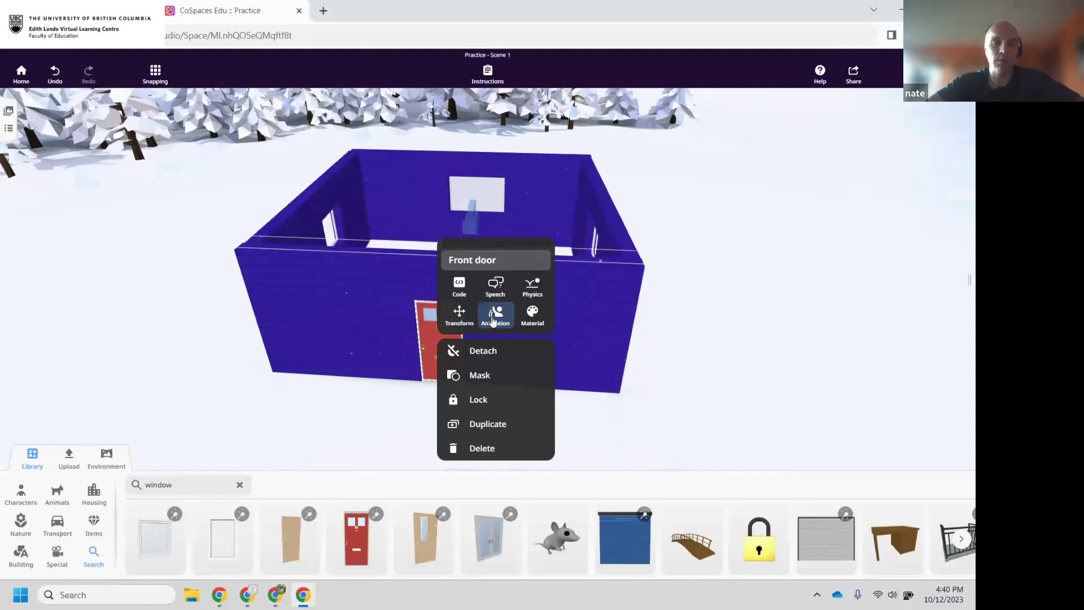
left_click(496, 317)
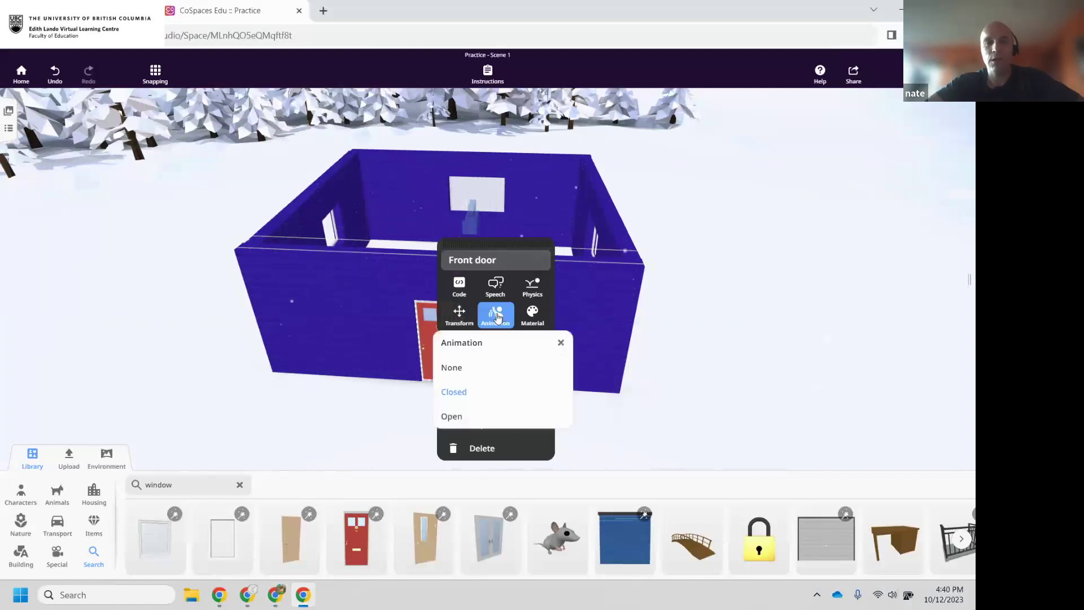
left_click(452, 417)
left_click(393, 420)
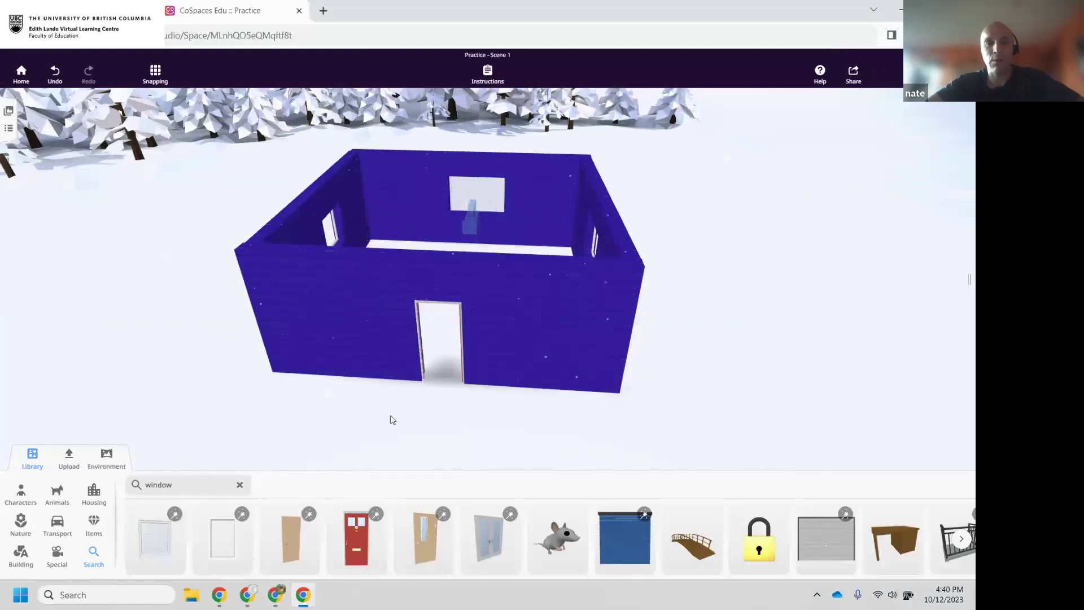
Orbit around the room to check the open door from above and from the side.
left_click_drag(520, 416, 596, 410)
left_click_drag(668, 419, 446, 425)
left_click(529, 315)
left_click(704, 376)
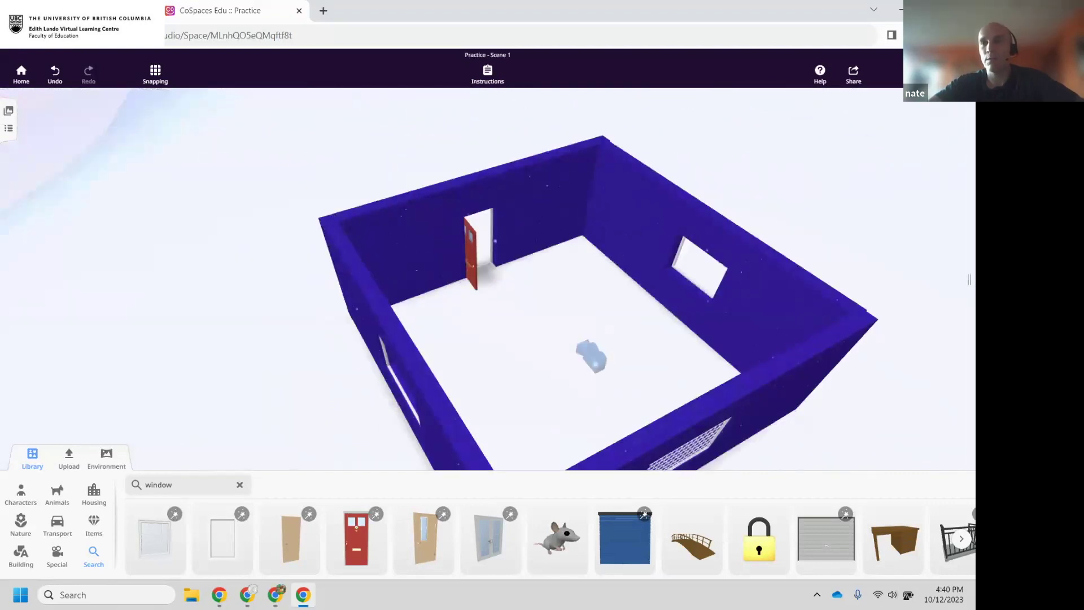
Test the scene in play mode, look around, then exit back to the editor.
left_click(940, 70)
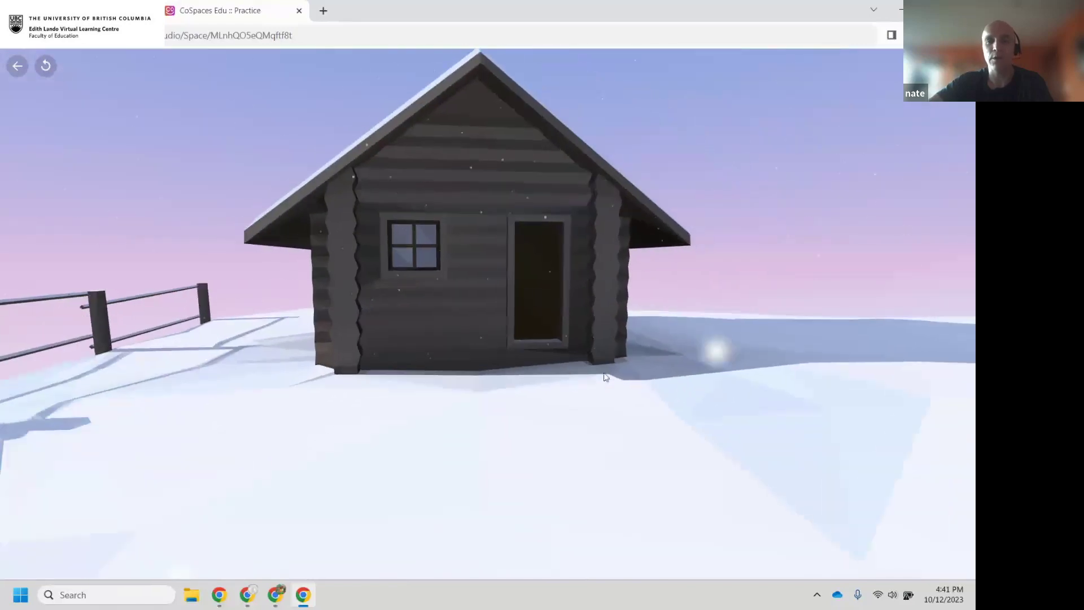
left_click_drag(604, 372, 822, 320)
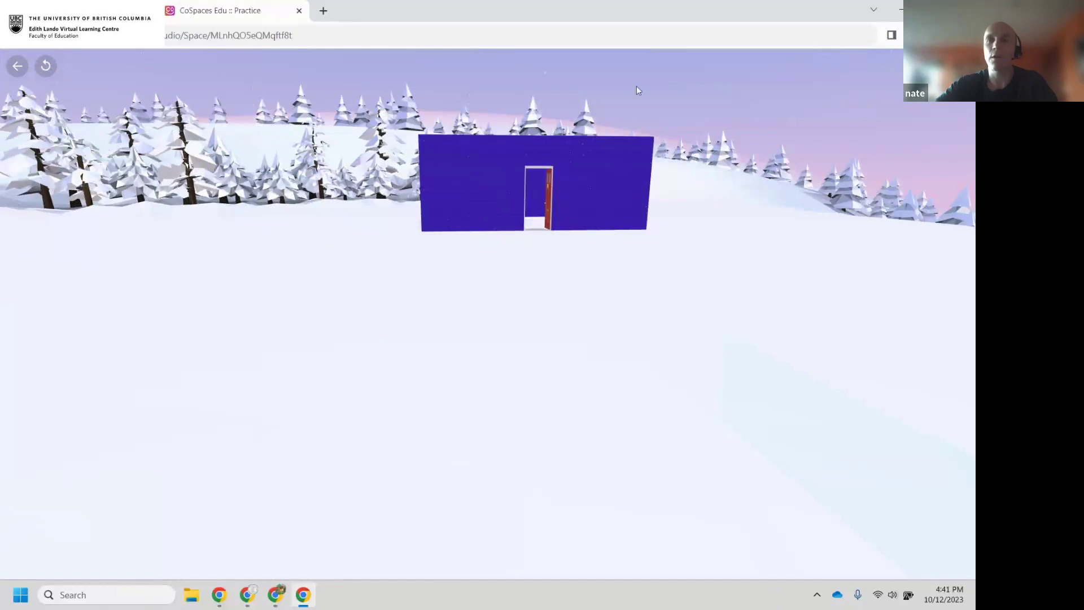
left_click(18, 66)
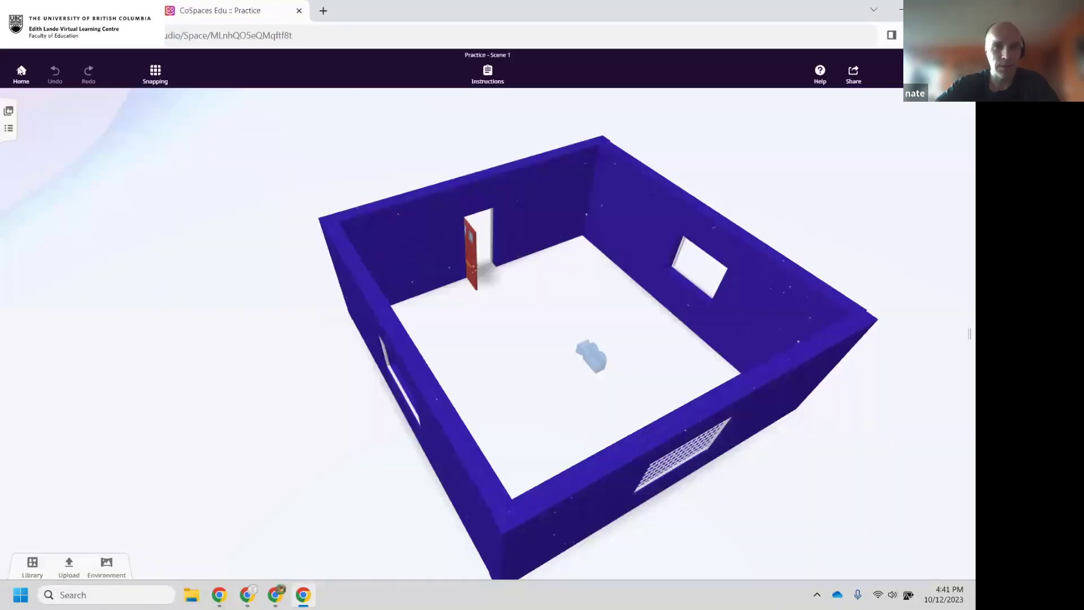
key("alt+Tab")
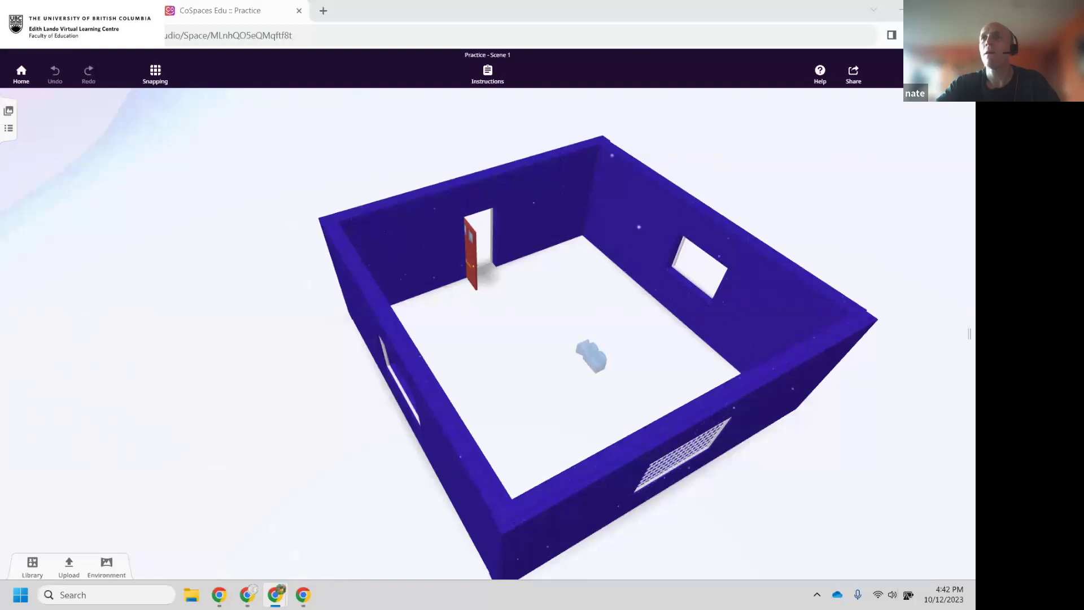
left_click(585, 295)
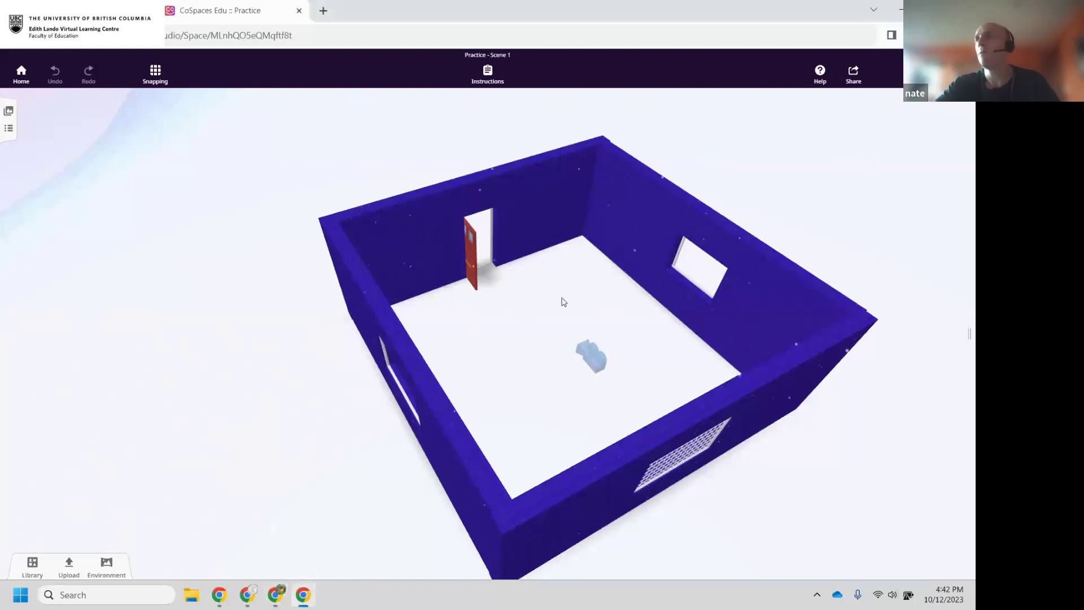
left_click_drag(777, 193, 433, 281)
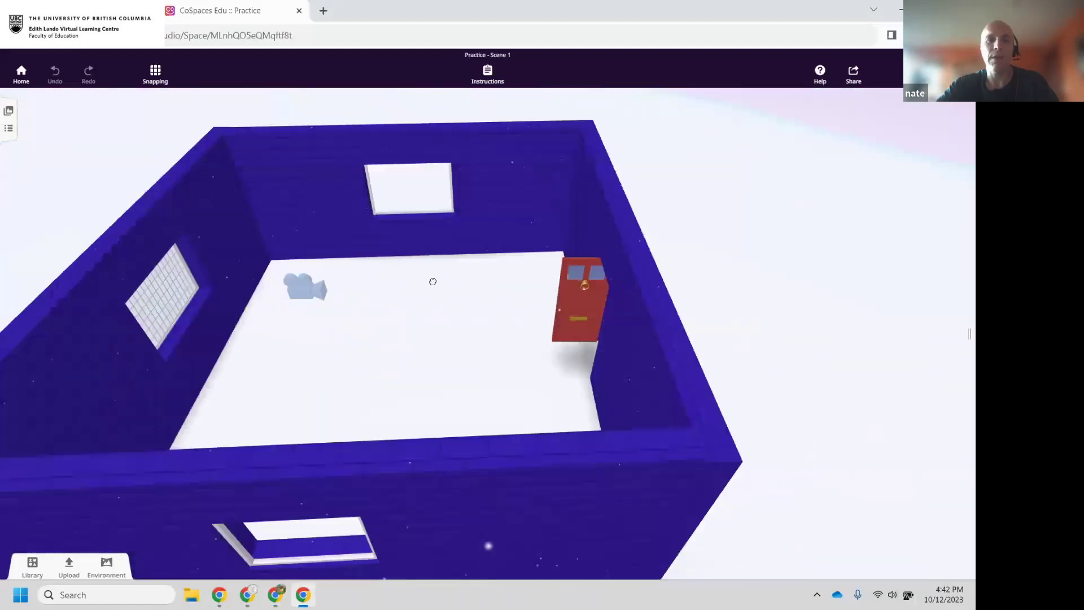
scroll(435, 305, "down", 5)
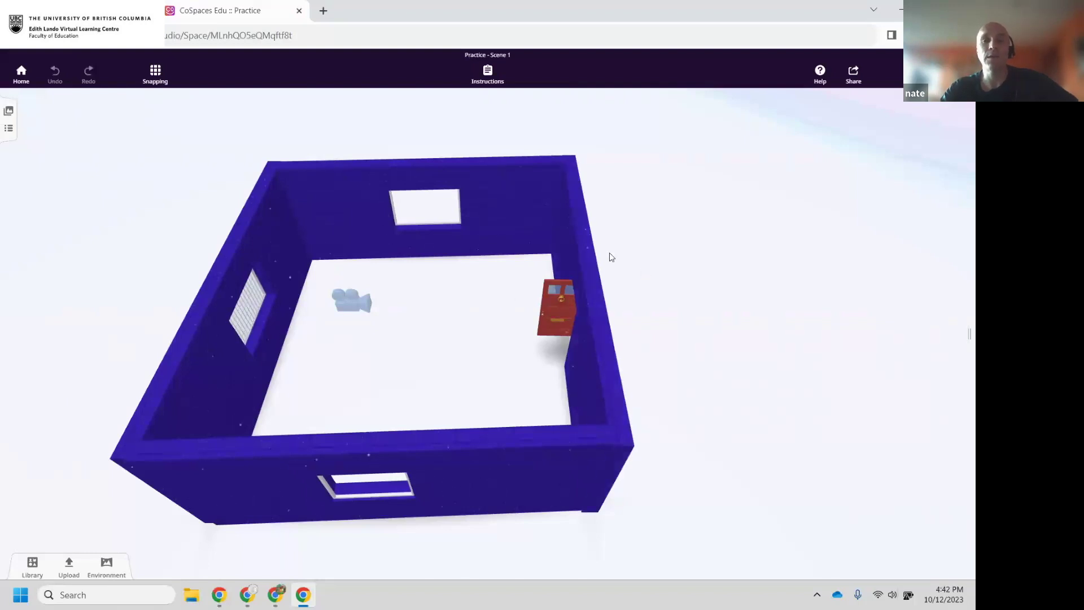
left_click_drag(642, 261, 725, 233)
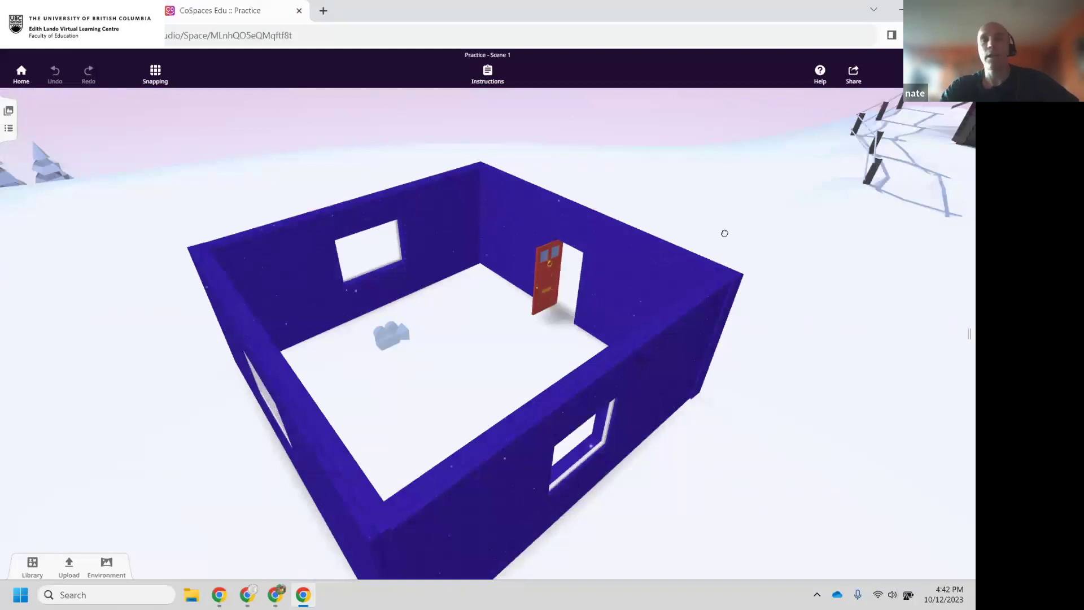
Browse the Library's People characters and place the sporty senior woman beside the red door.
left_click(32, 565)
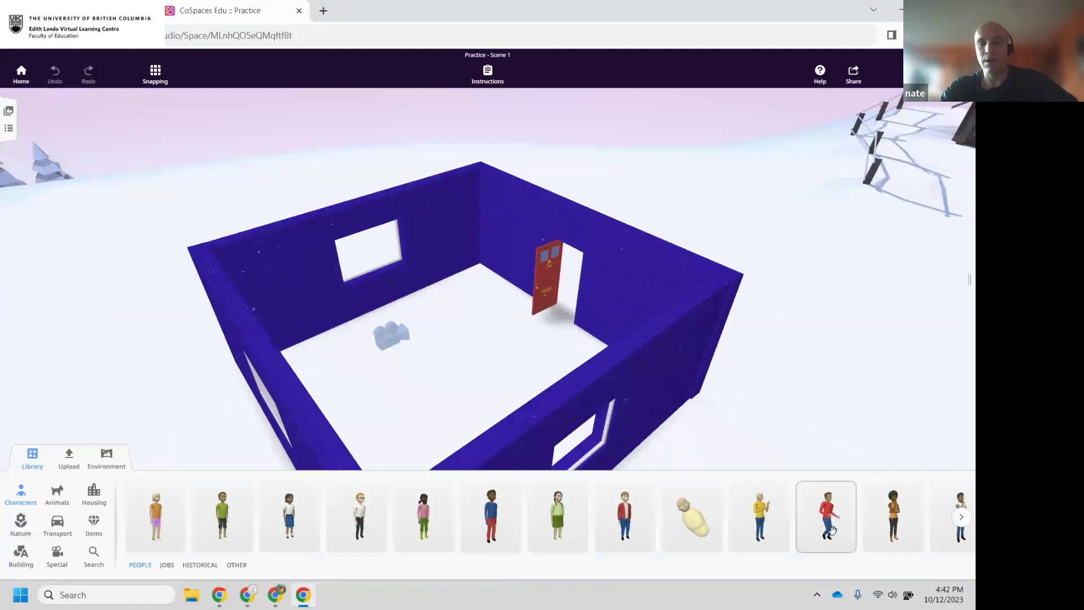
left_click(57, 492)
left_click(26, 496)
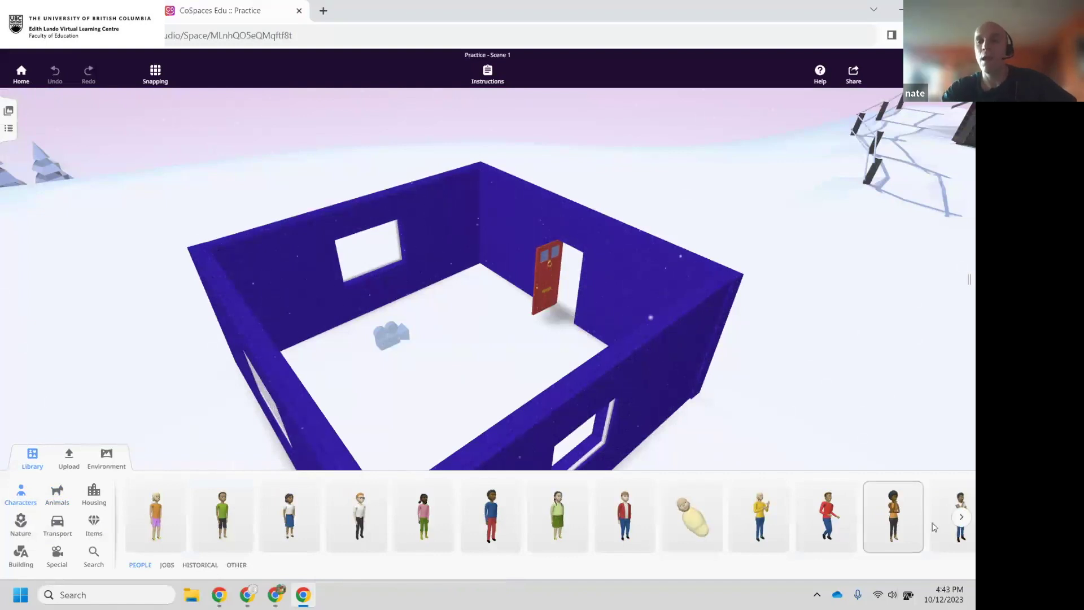
left_click(961, 518)
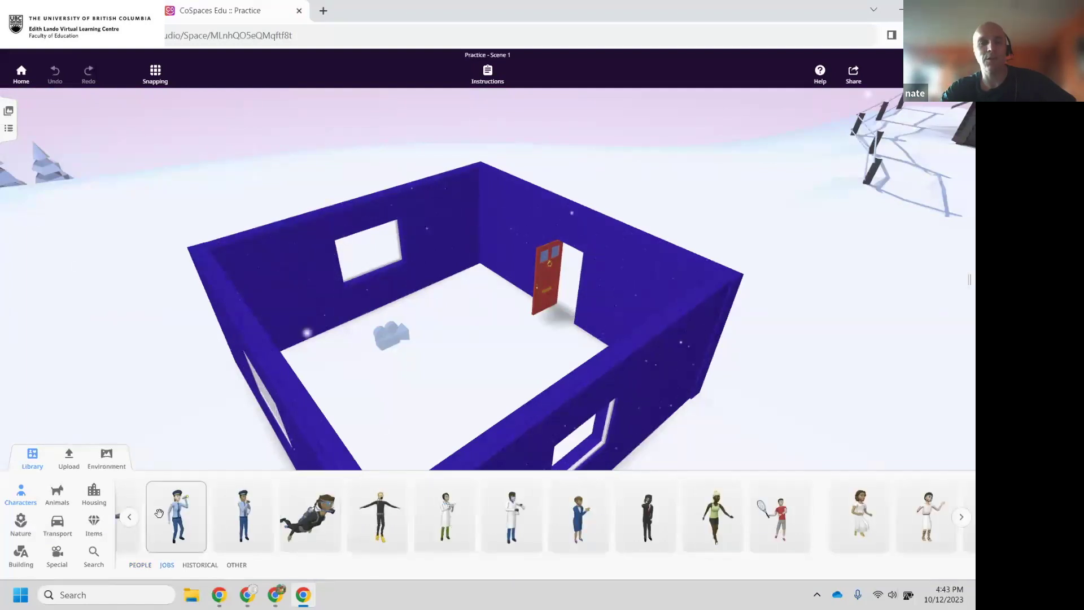
left_click(131, 519)
left_click(130, 519)
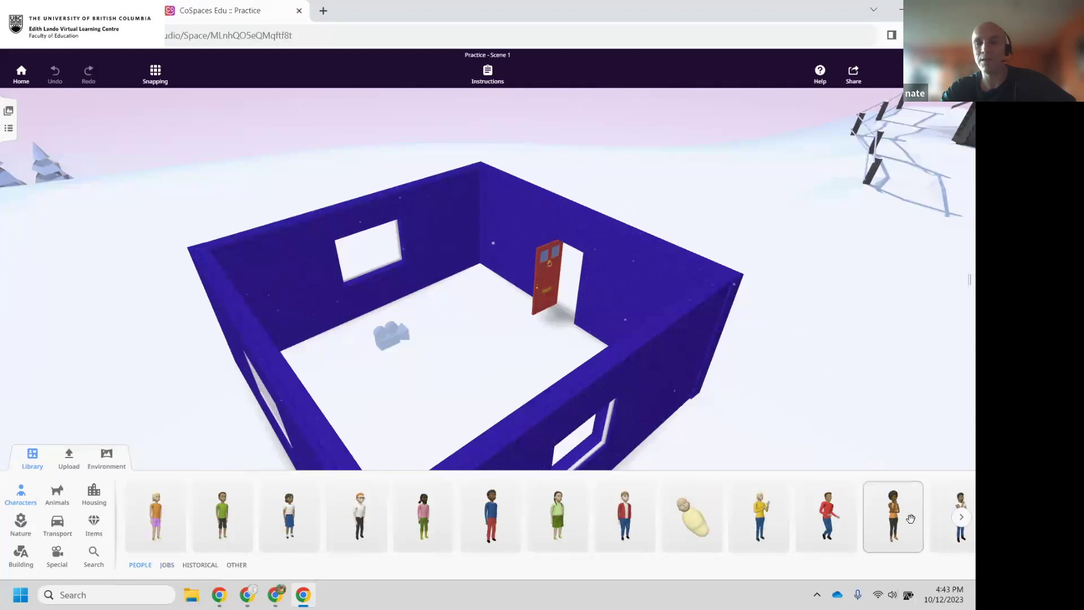
left_click(962, 519)
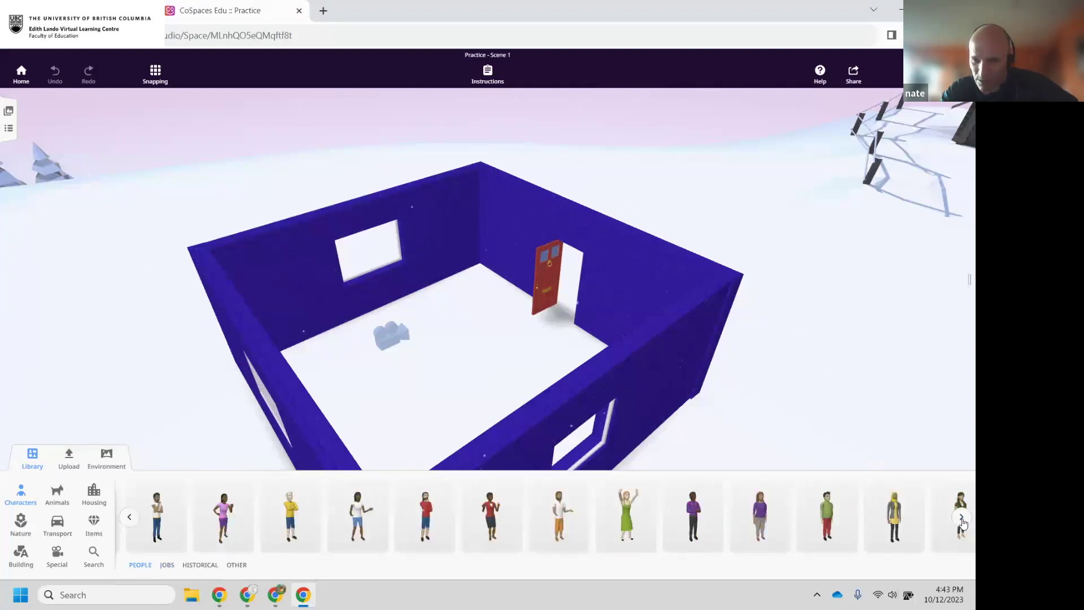
left_click(963, 520)
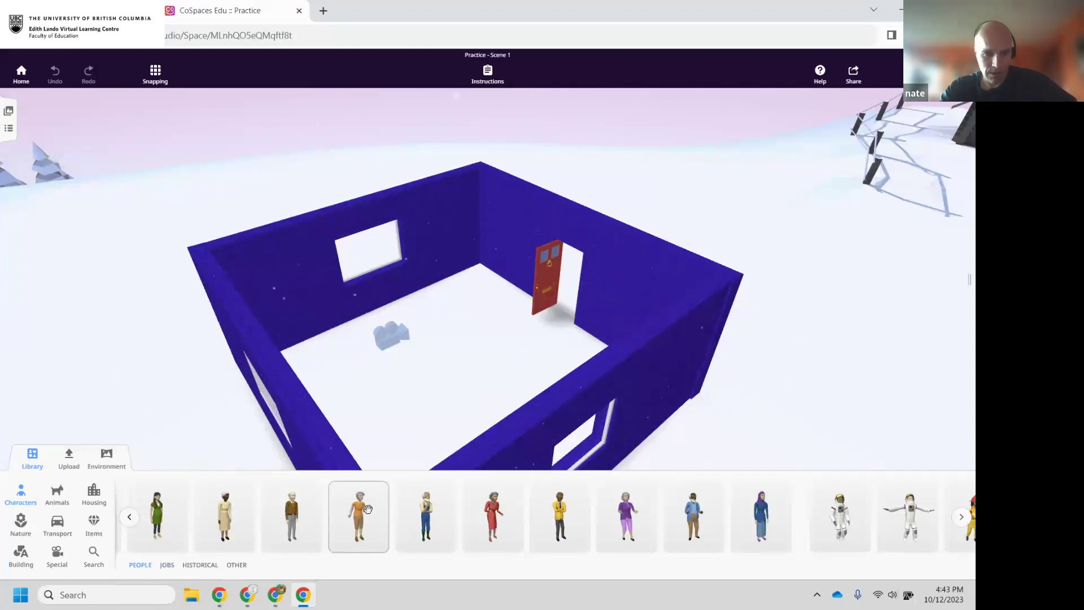
left_click_drag(359, 514, 504, 334)
Close the Library and orbit and zoom to view the new character inside the room.
scroll(507, 337, "up", 8)
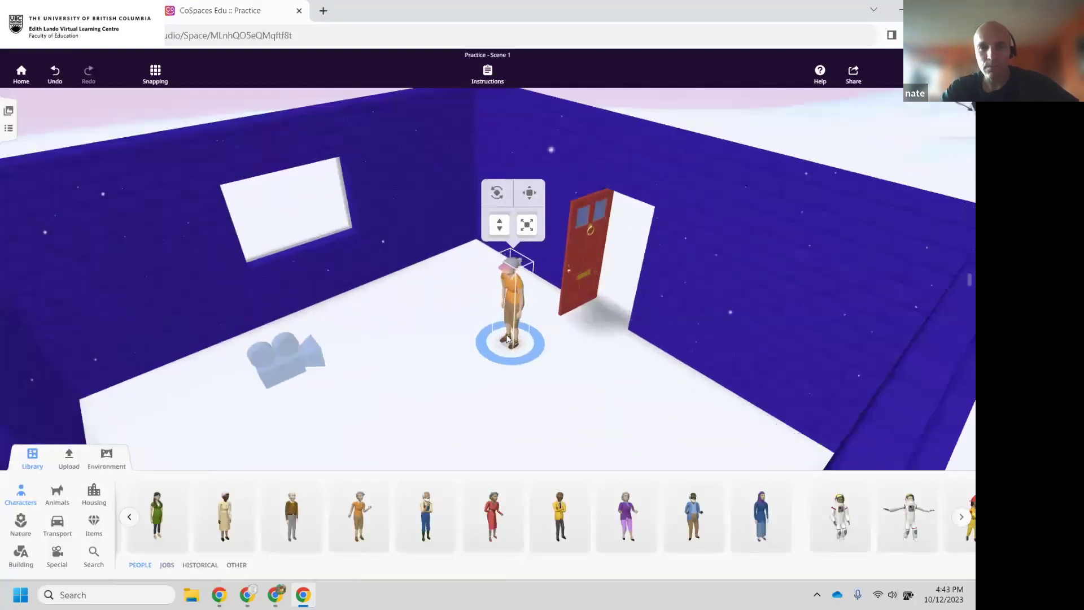
left_click_drag(622, 390, 661, 427)
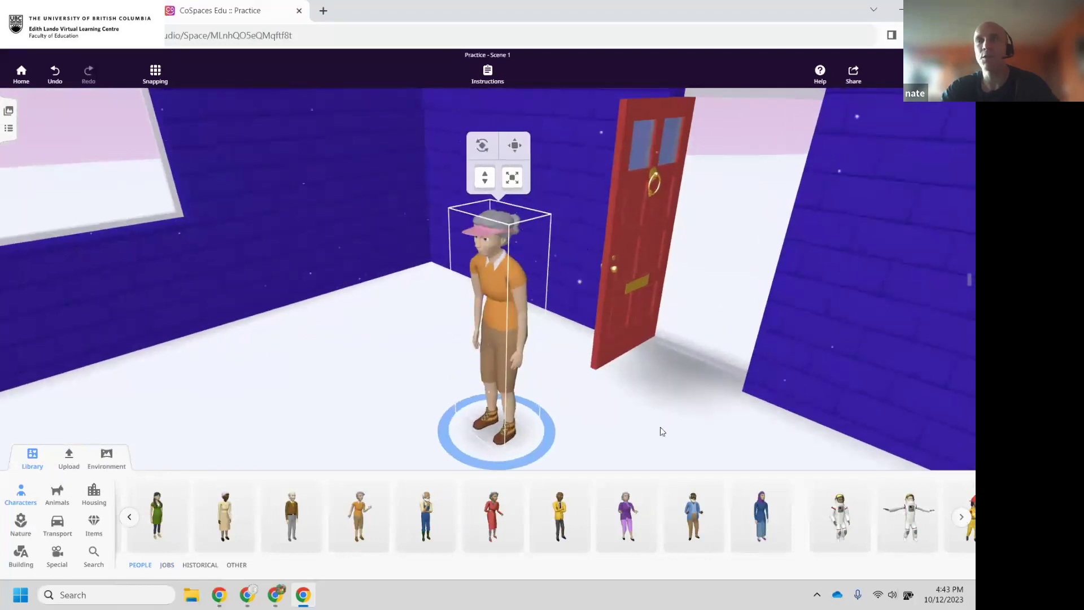
left_click(33, 456)
left_click_drag(640, 433, 659, 461)
scroll(651, 455, "down", 10)
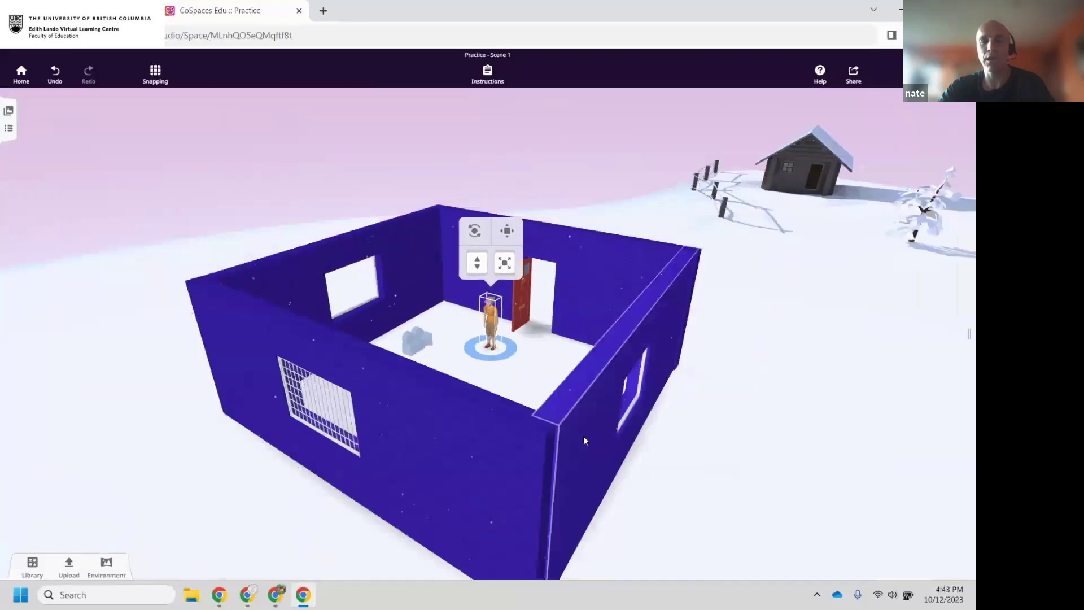
left_click_drag(666, 461, 754, 454)
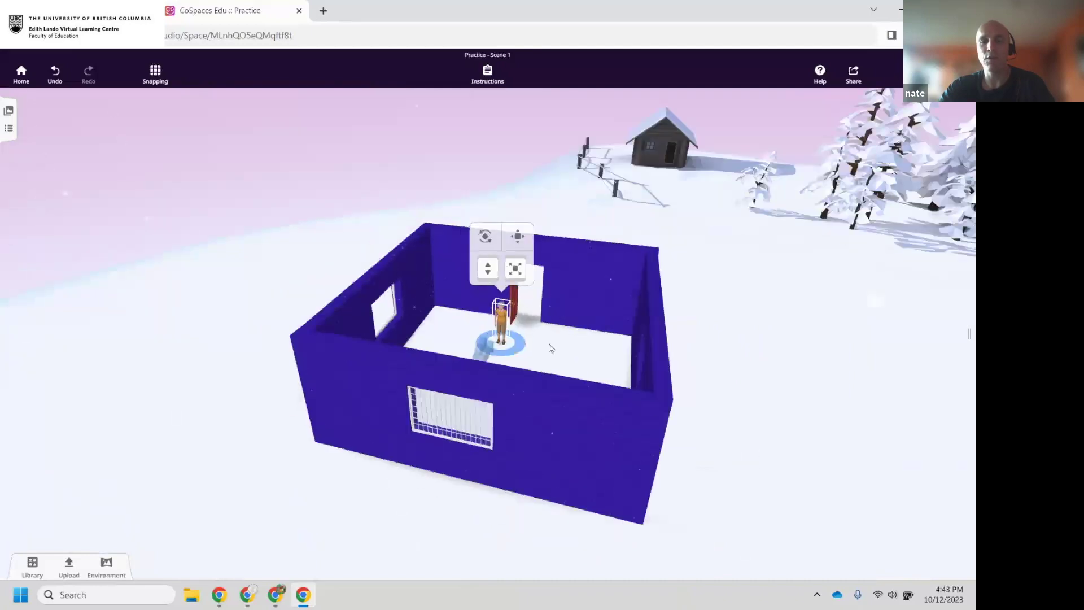
scroll(551, 348, "up", 10)
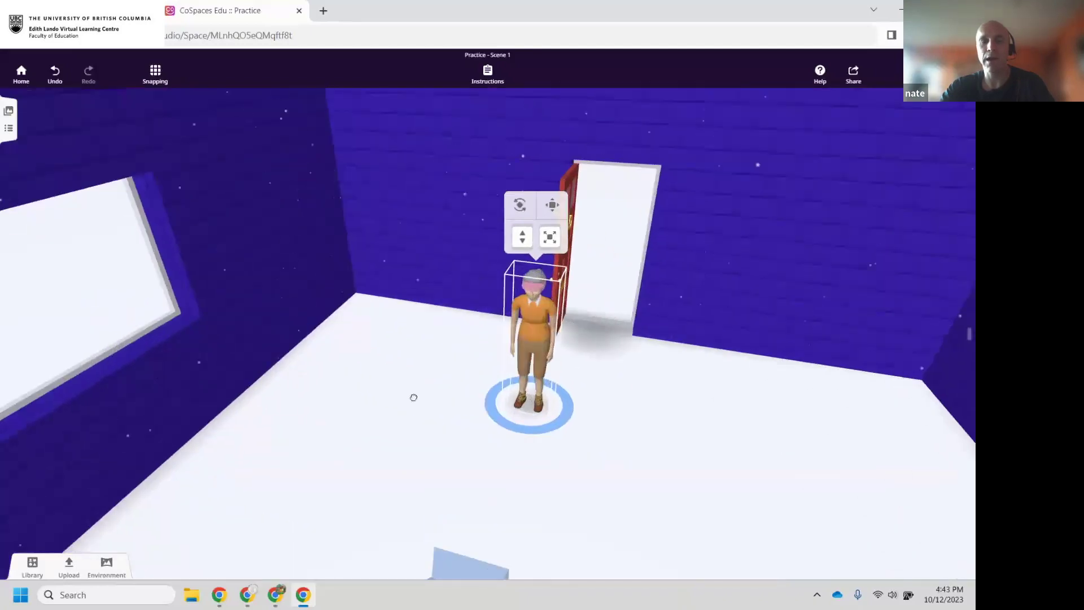
left_click_drag(413, 397, 374, 426)
scroll(409, 429, "up", 2)
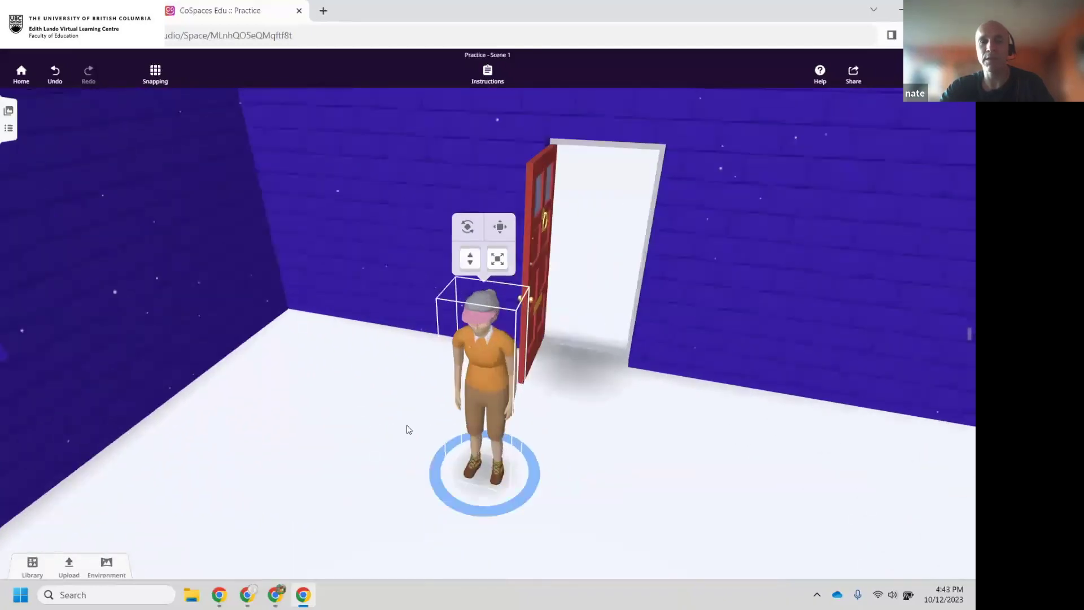
scroll(346, 414, "up", 3)
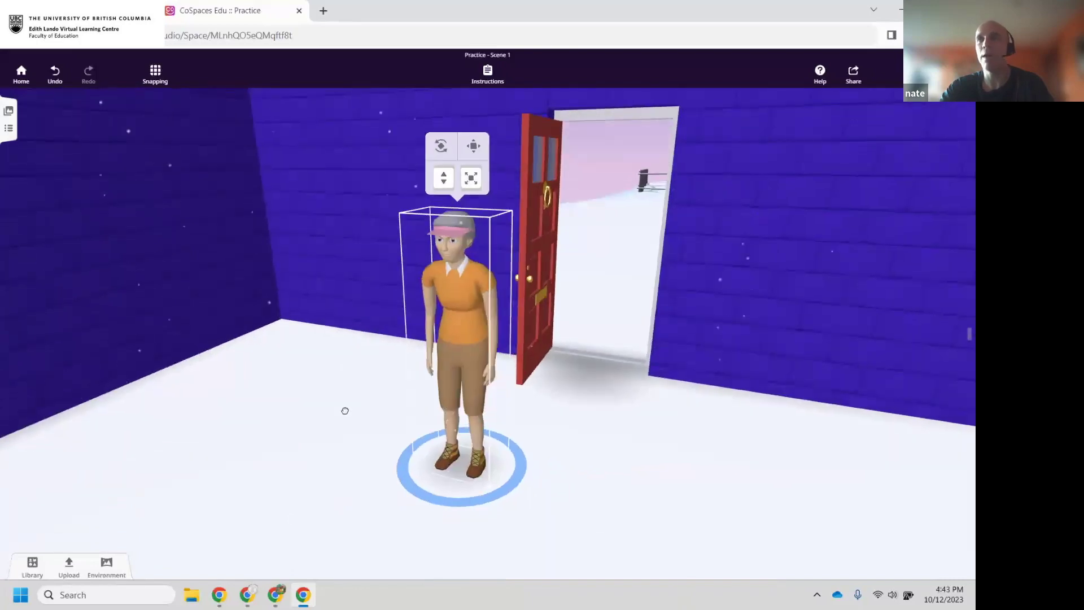
scroll(395, 402, "down", 3)
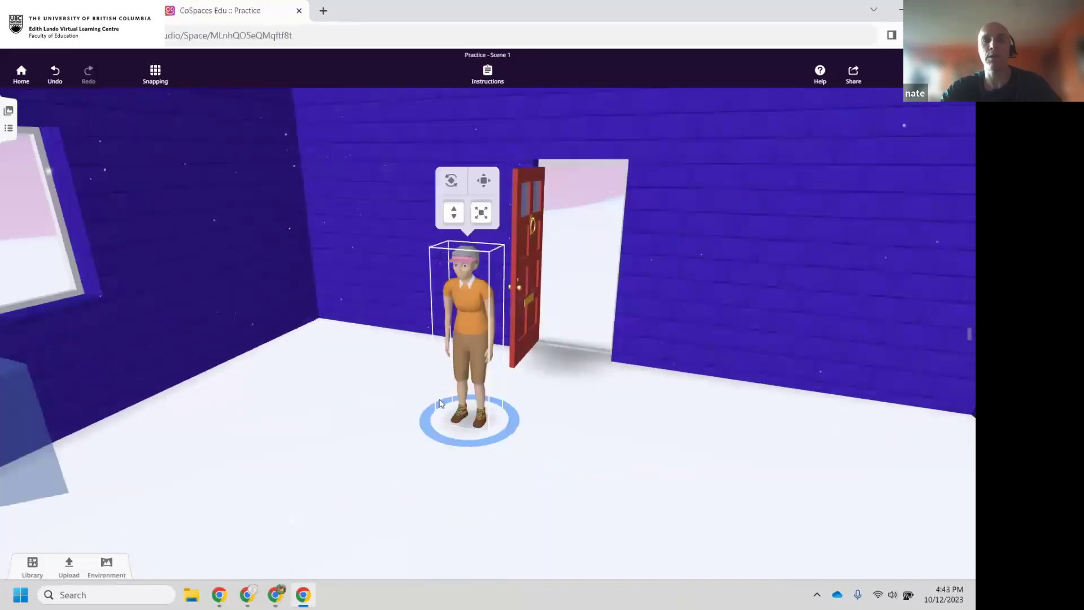
scroll(440, 401, "down", 3)
scroll(443, 404, "up", 4)
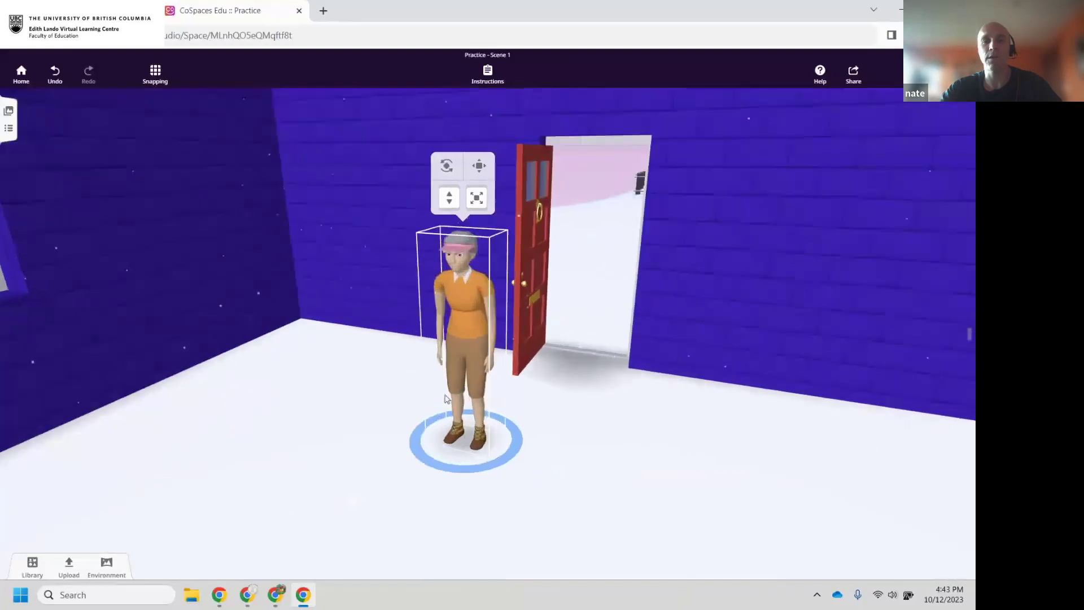
scroll(446, 399, "up", 2)
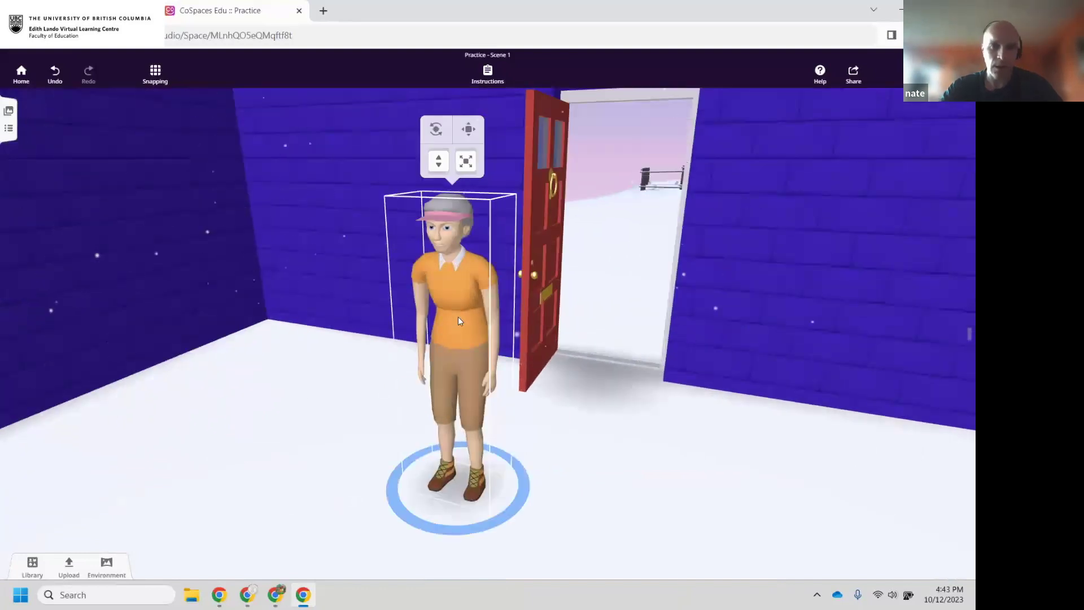
Give the character a darker skin tone, light purple pants and a red shirt.
right_click(459, 320)
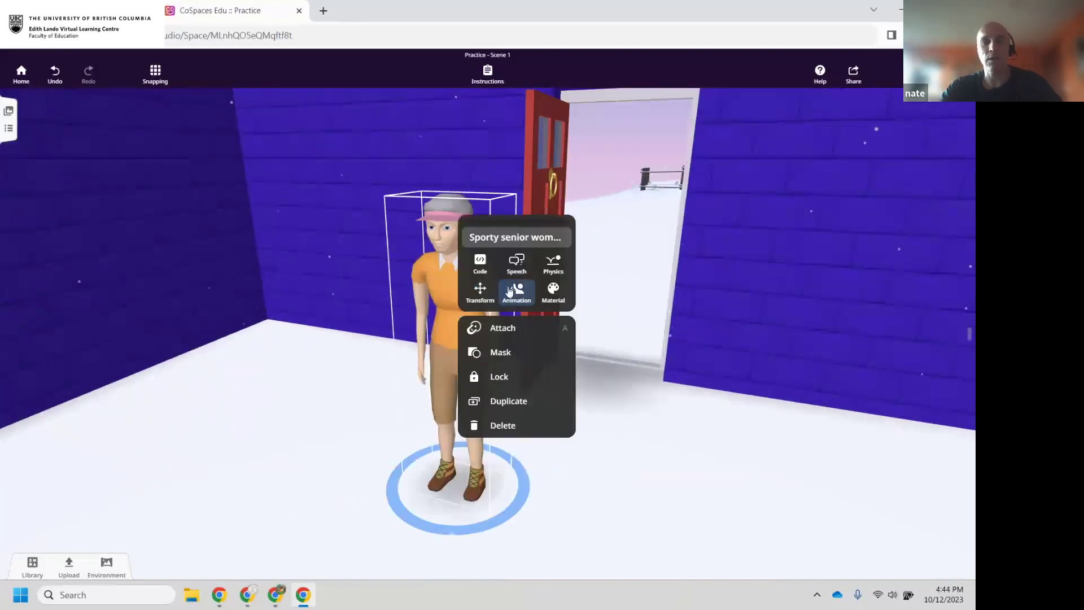
left_click(552, 292)
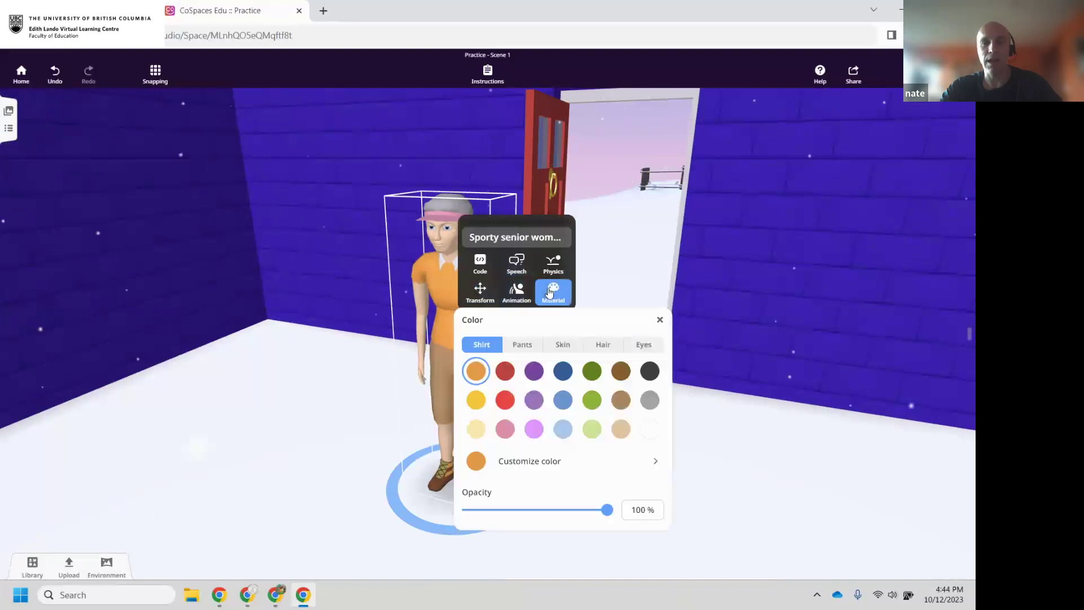
left_click(564, 346)
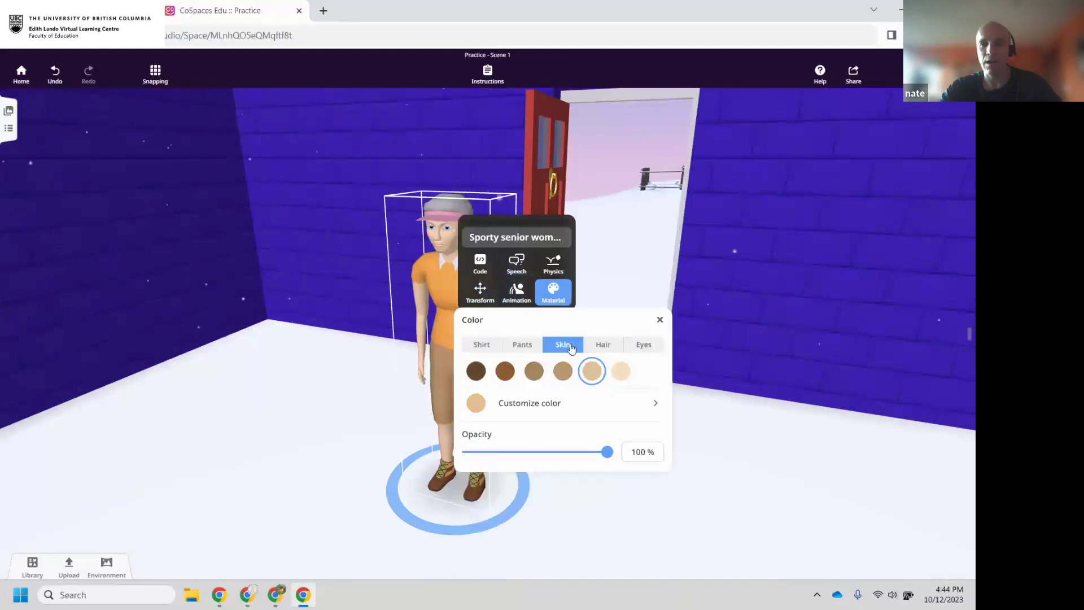
left_click(534, 371)
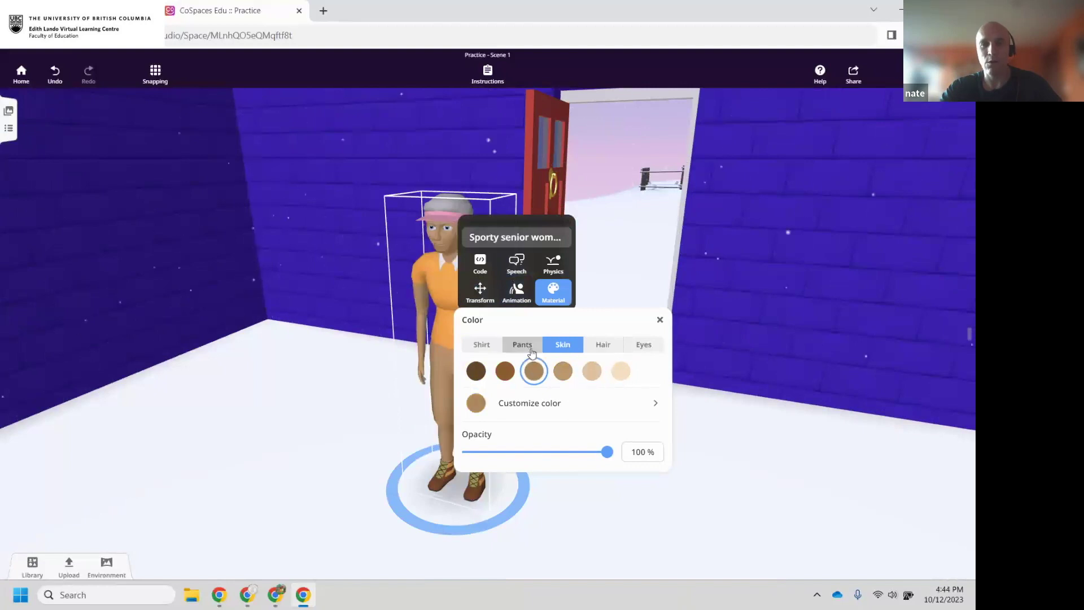
left_click(530, 347)
left_click(538, 396)
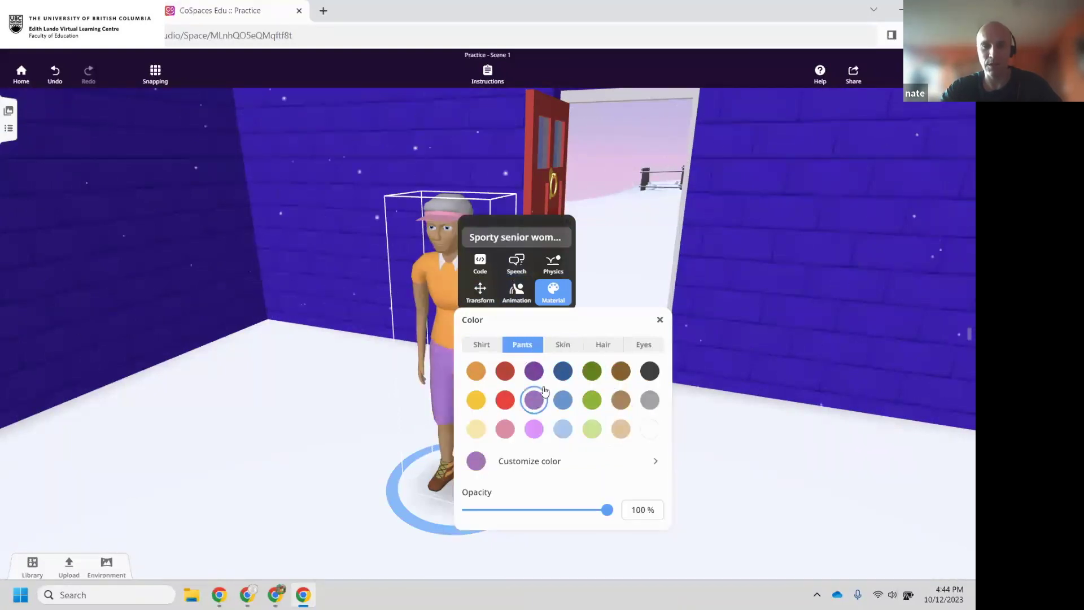
left_click(500, 351)
left_click(509, 400)
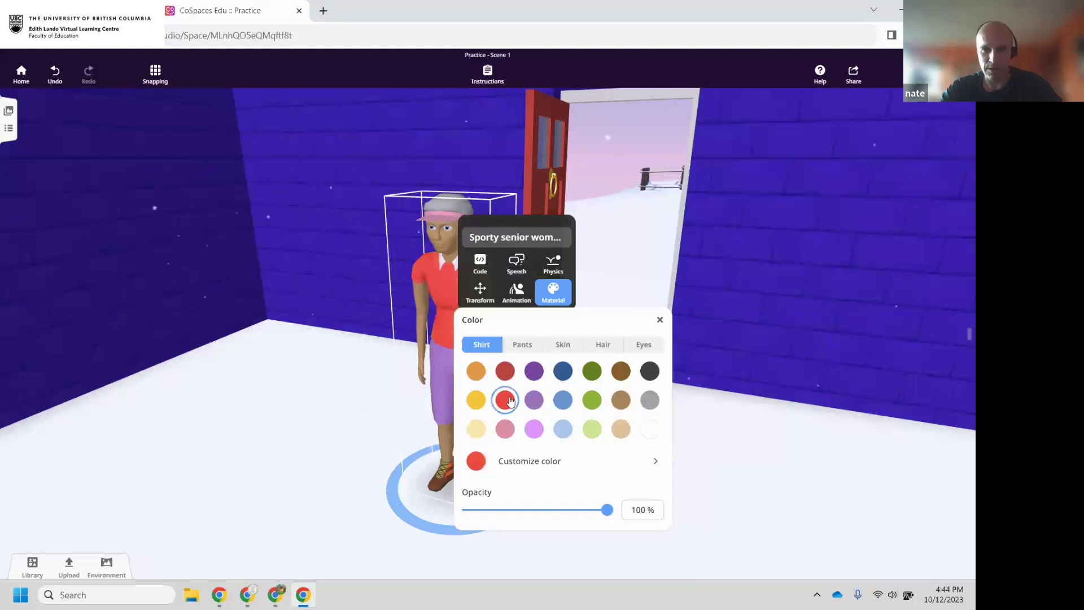
Set her eye colour to custom bright green #00FF21 at 100% opacity.
left_click(642, 347)
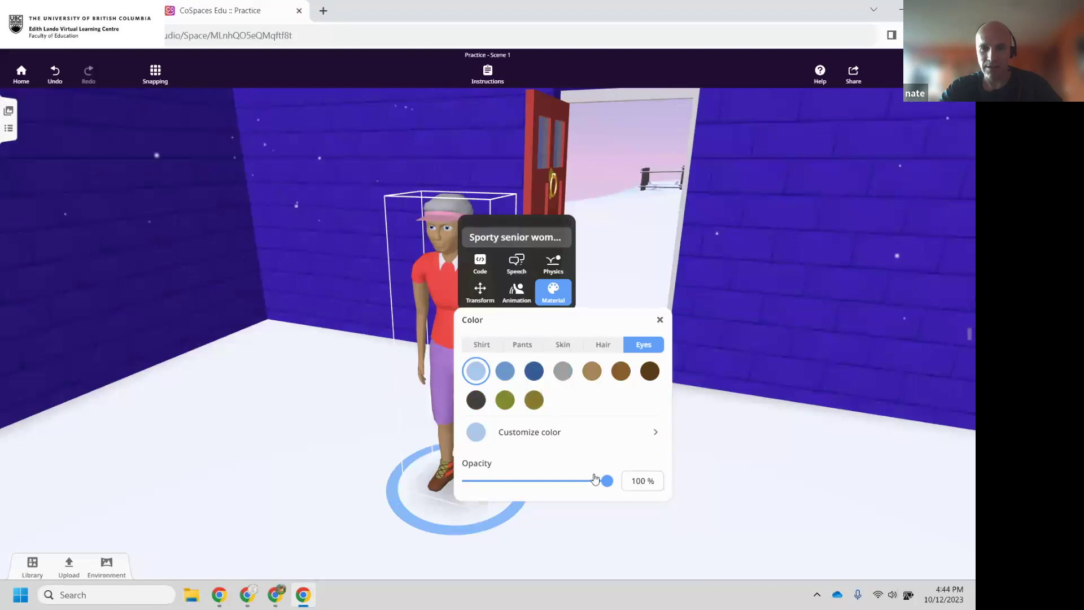
mouse_move(604, 482)
left_mouse_down()
mouse_move(511, 481)
mouse_move(609, 481)
left_mouse_up()
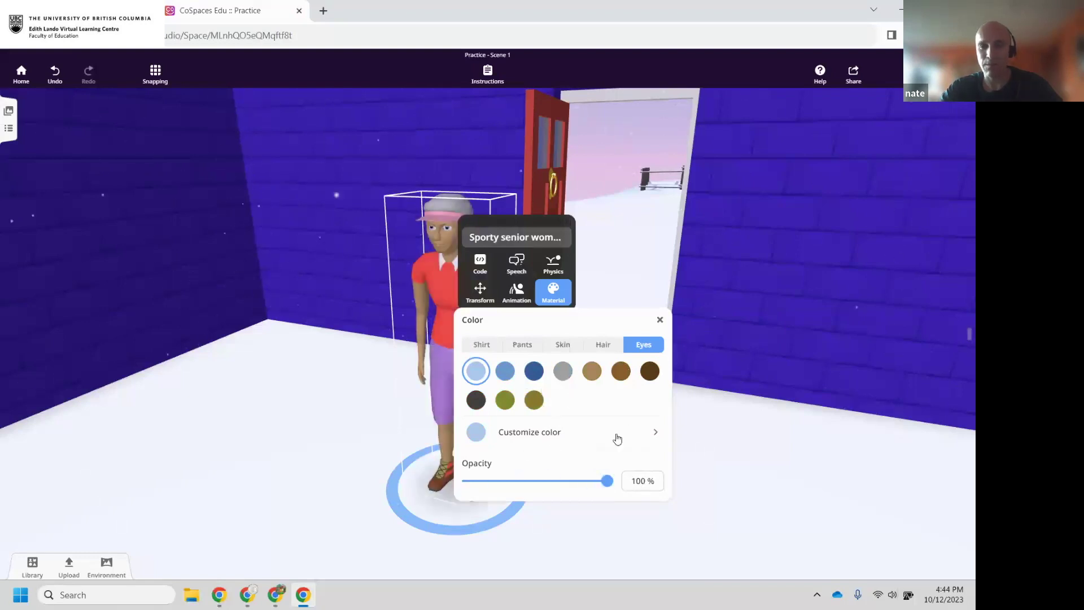
left_click(652, 432)
left_click_drag(532, 376, 557, 389)
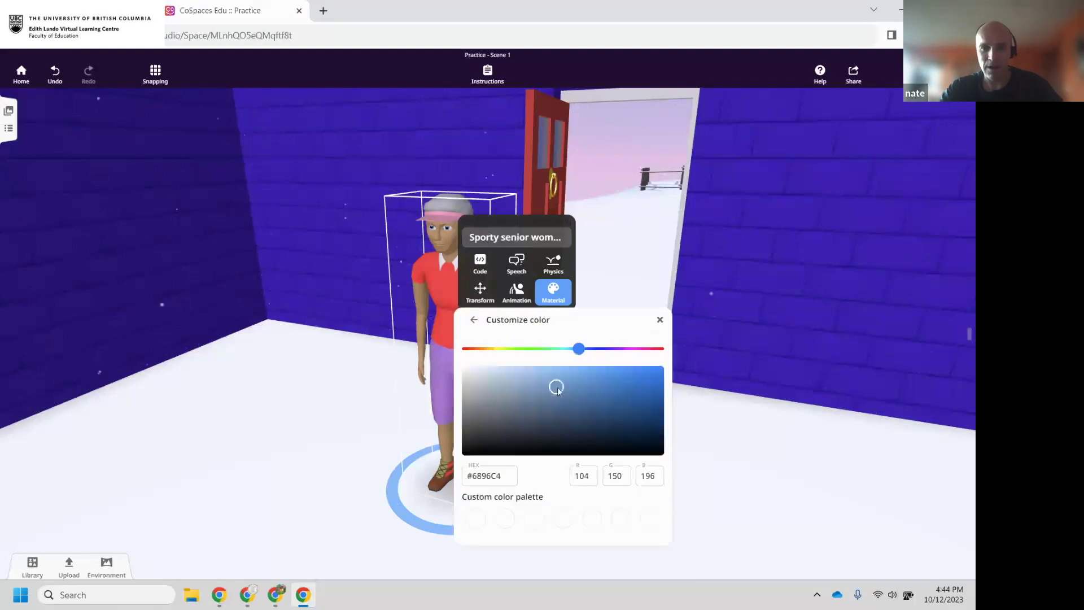
left_click_drag(579, 346, 535, 349)
left_click_drag(557, 386, 665, 365)
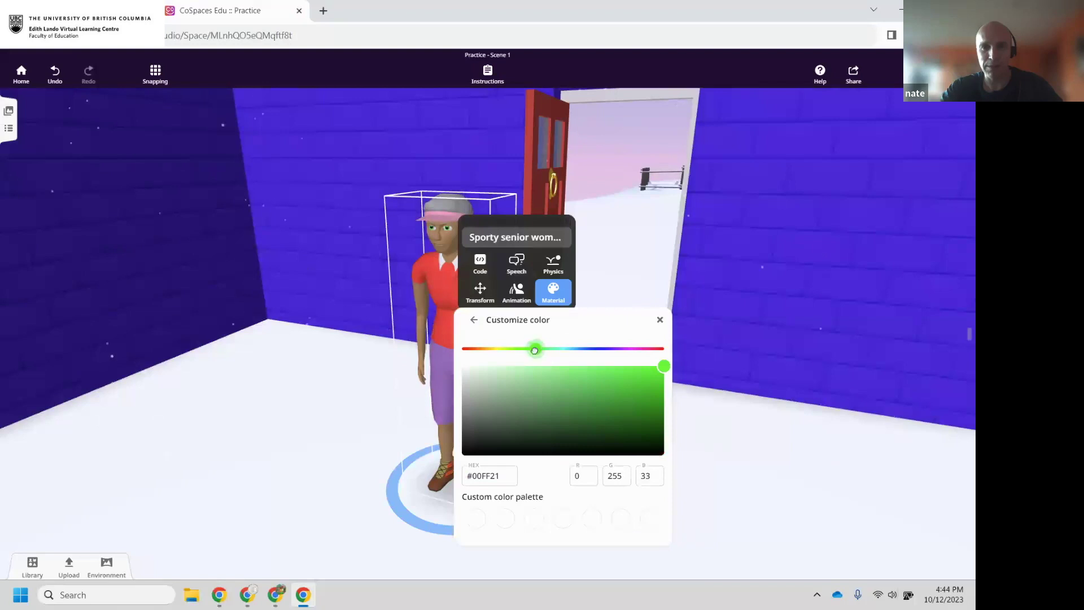
left_click(660, 319)
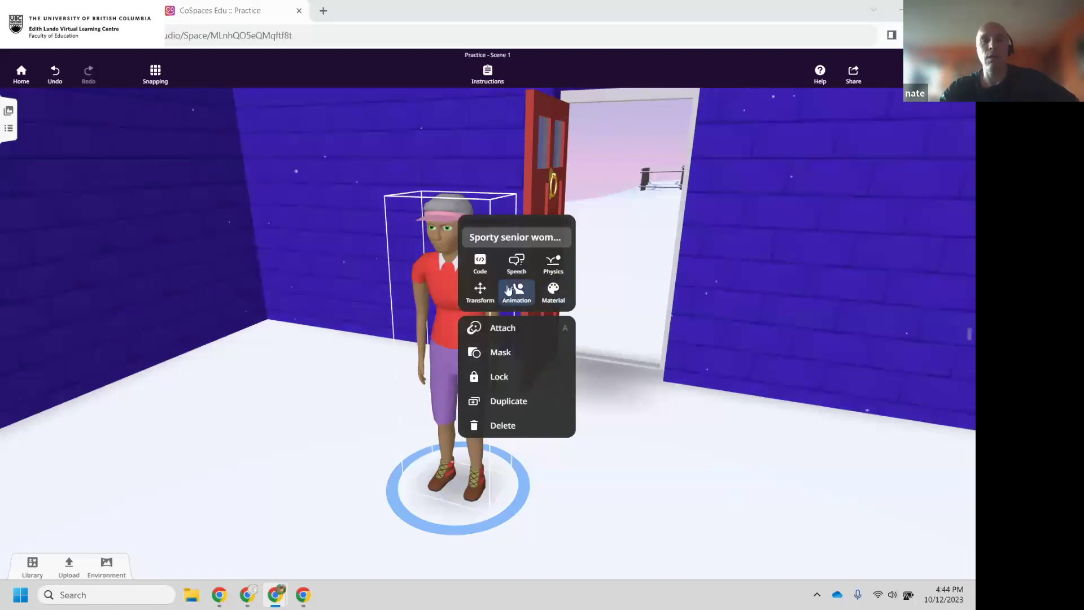
Edit the sporty senior woman's name field and enter Barbra.
left_click(508, 233)
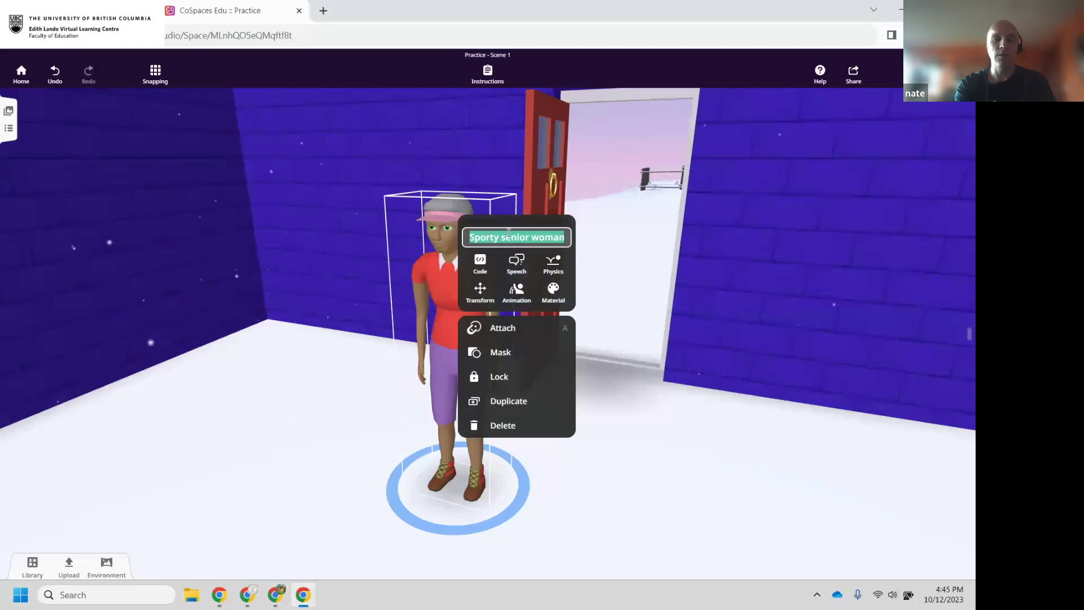
type("Barbra")
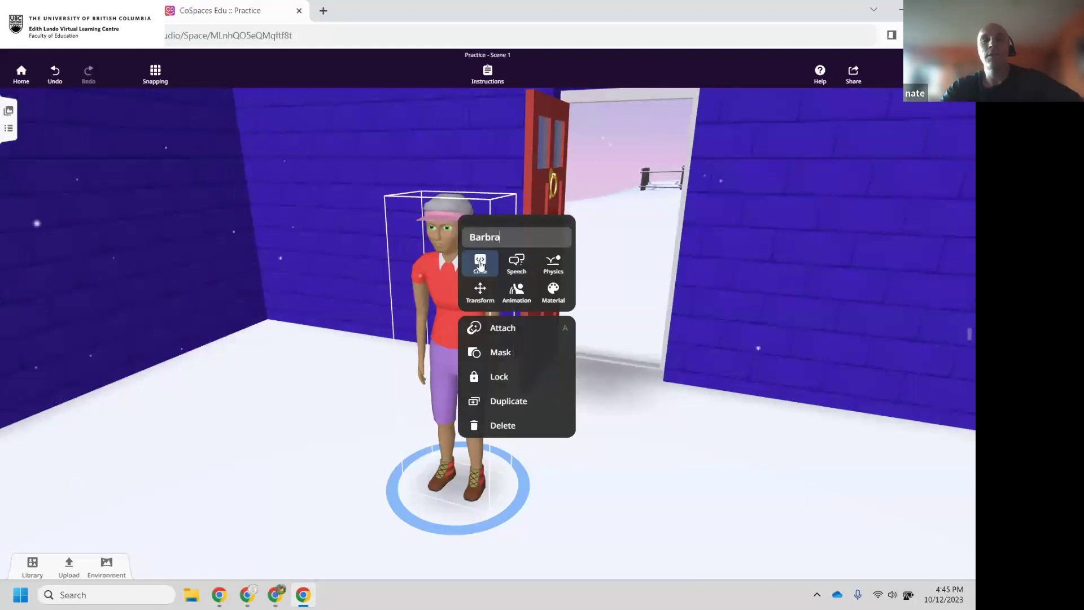
Turn on Use in CoBlocks for Barbra.
left_click(481, 264)
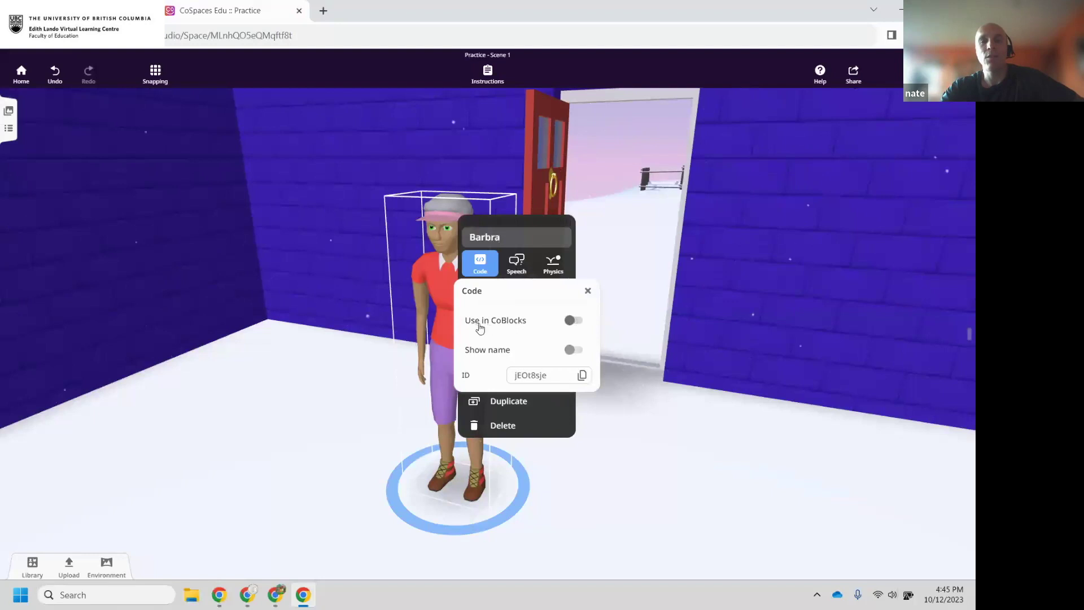
left_click(575, 321)
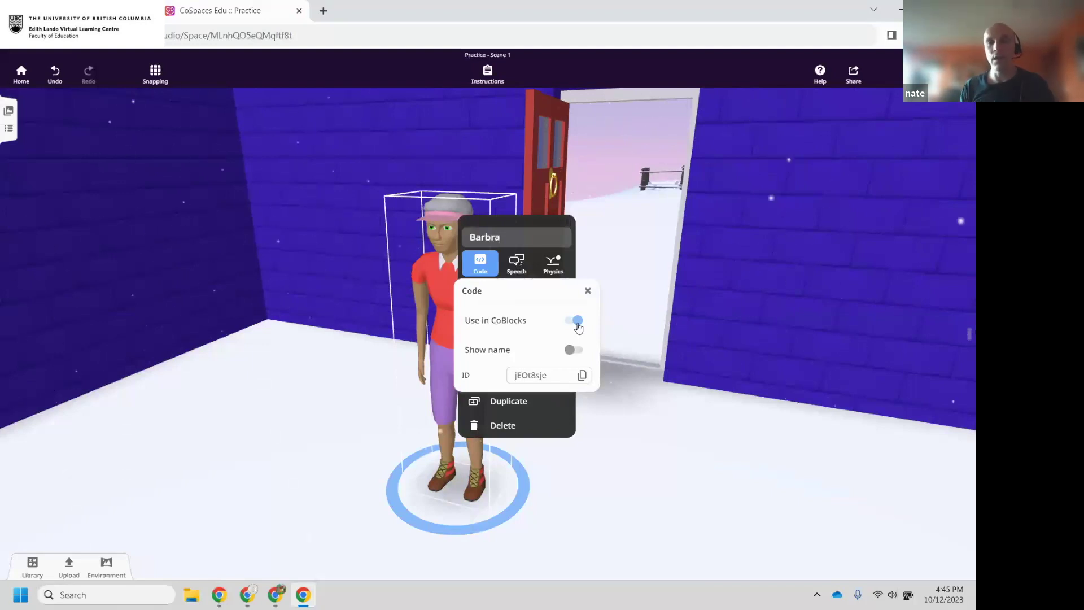
left_click(588, 291)
Turn on Use in CoBlocks for the front door.
left_click(548, 186)
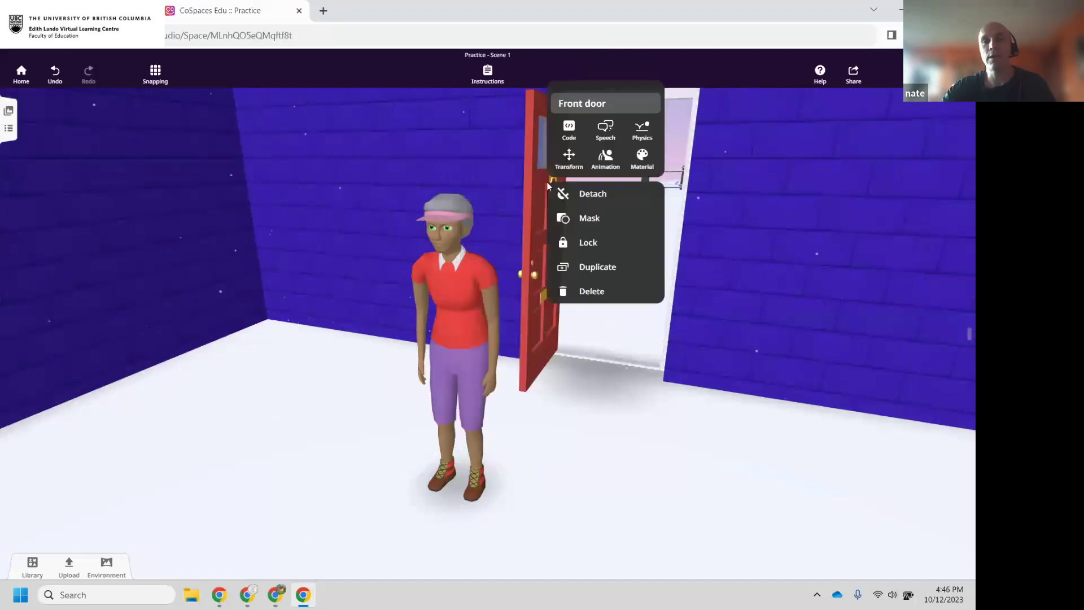
left_click(569, 129)
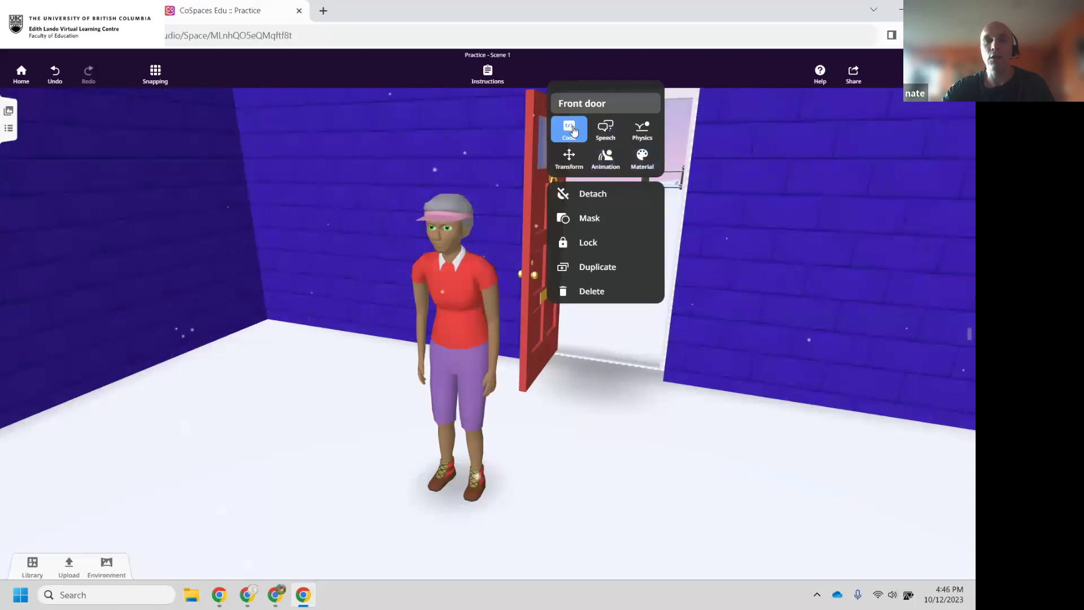
left_click(664, 187)
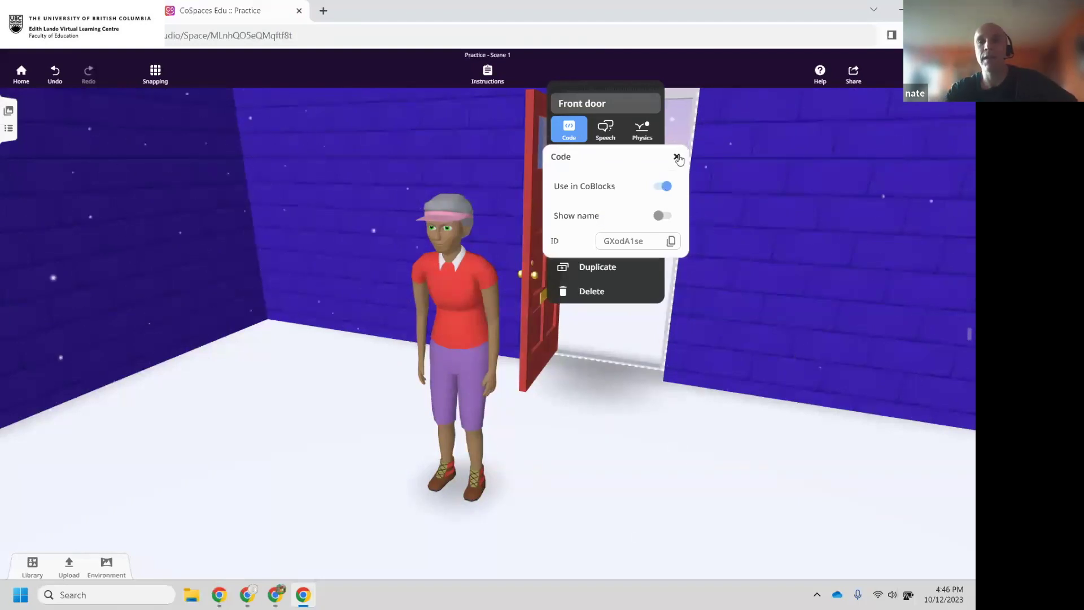
left_click(475, 296)
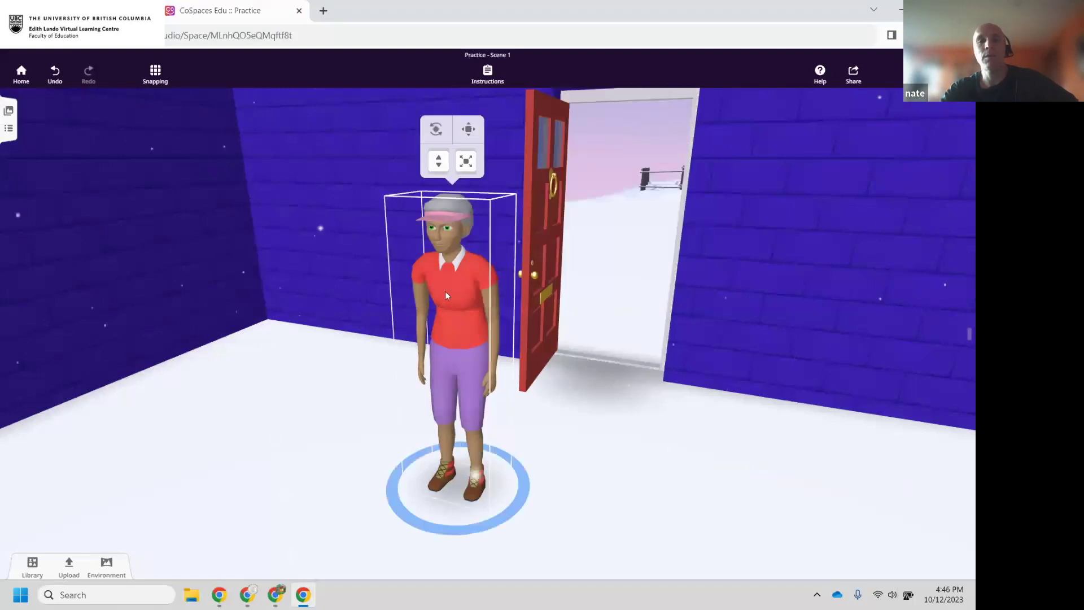
Zoom out, rotate the view to face the door wall, and select the scene camera.
left_click(538, 227)
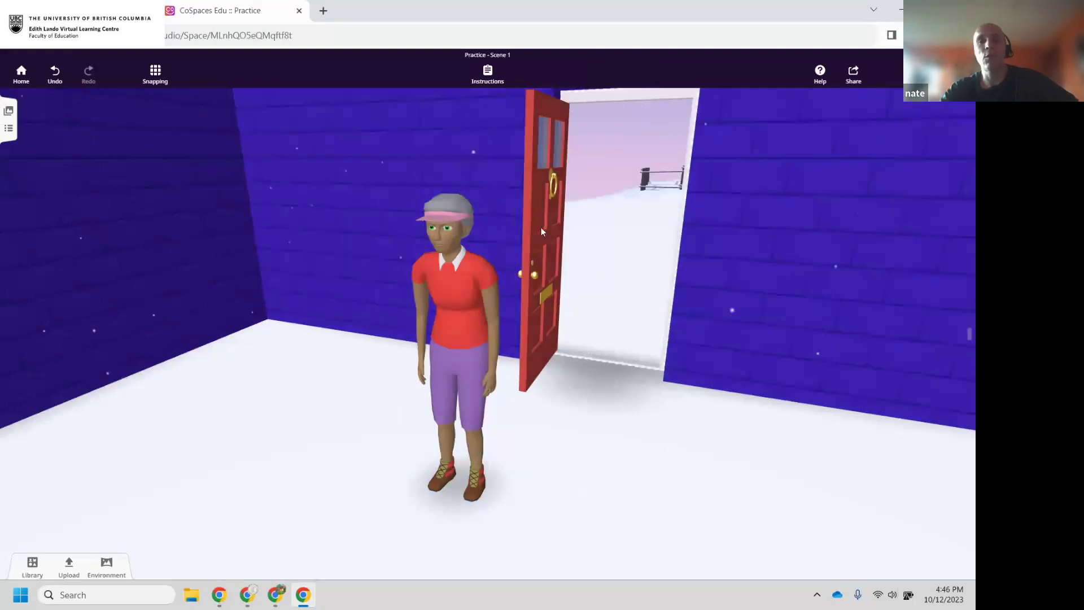
right_click(541, 227)
left_click(596, 386)
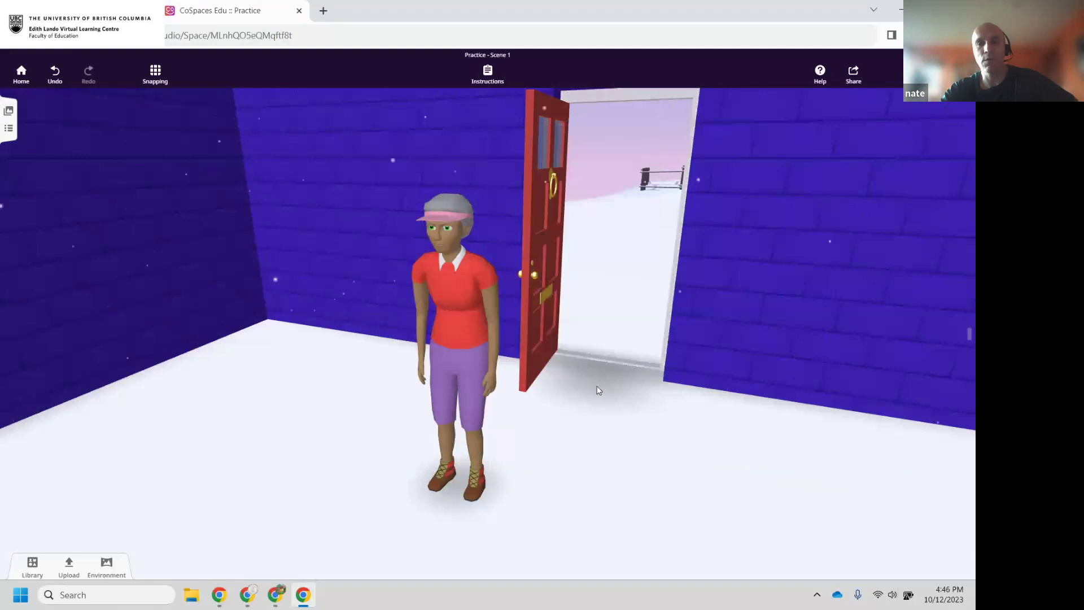
scroll(598, 386, "down", 5)
left_click_drag(595, 390, 555, 428)
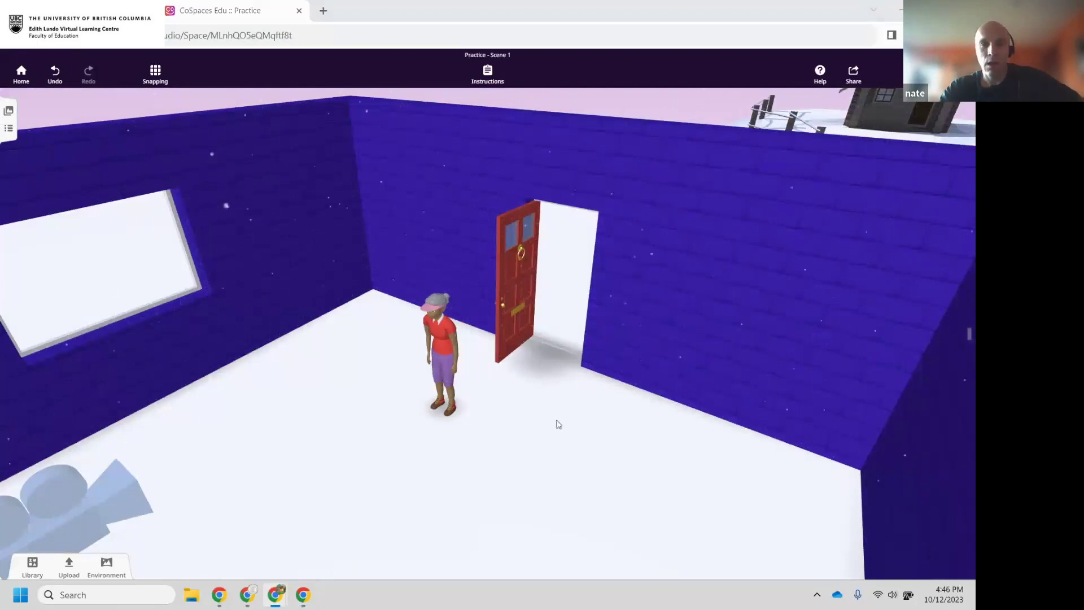
left_click_drag(564, 424, 355, 448)
left_click(355, 448)
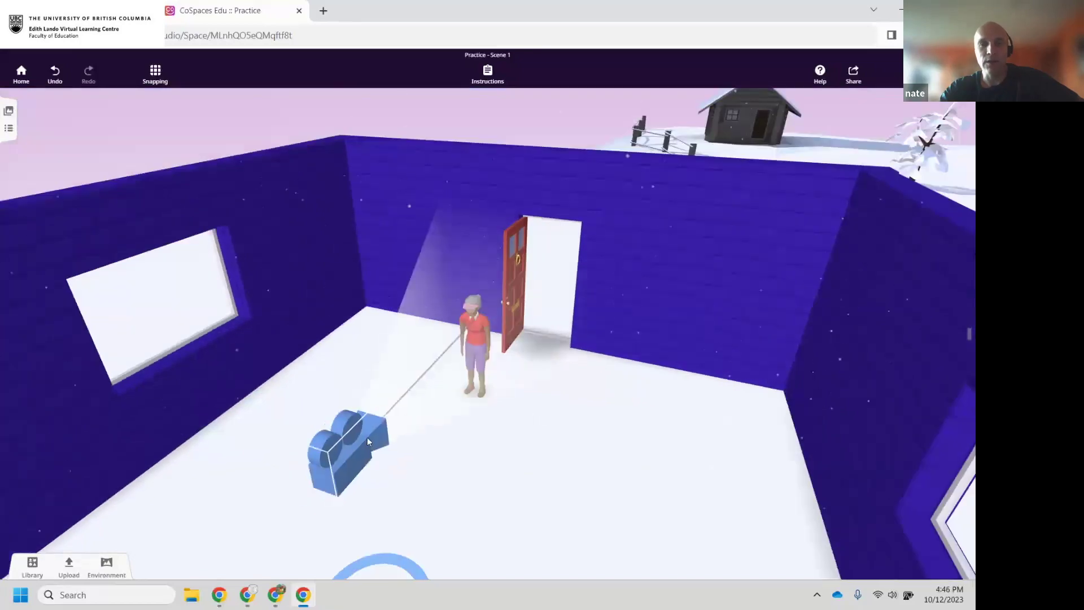
Play the scene, walk up to Barbra with the Up, W and S keys, then exit.
left_click(932, 70)
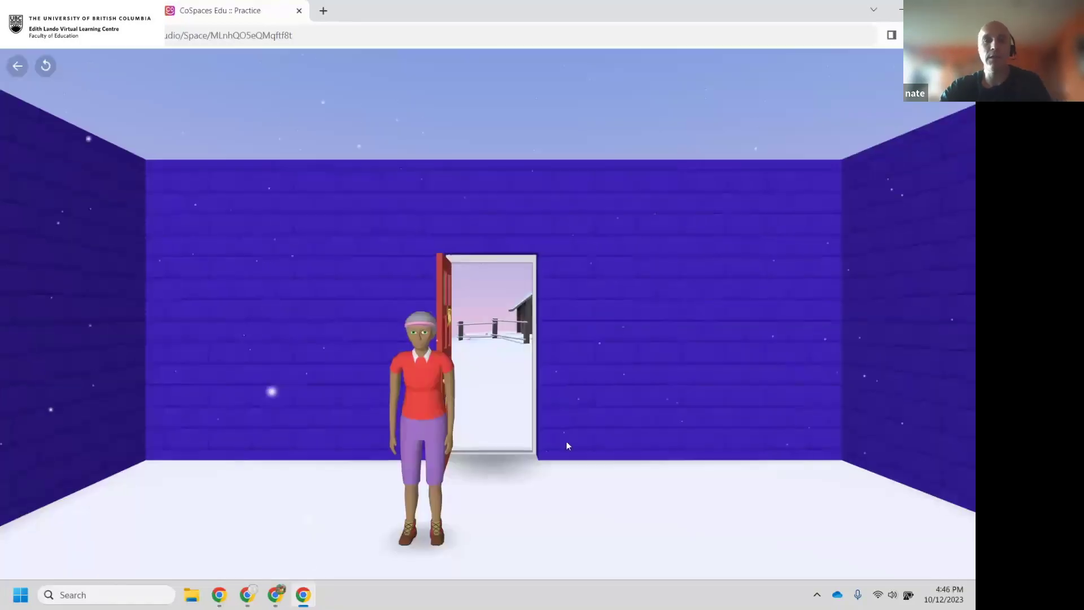
key("Up")
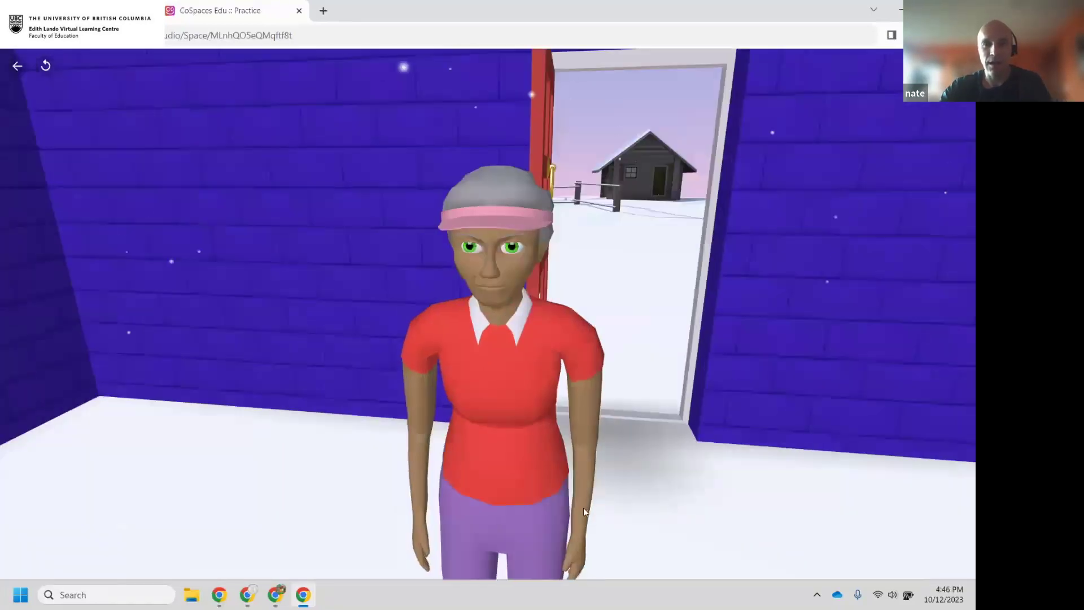
key("Up")
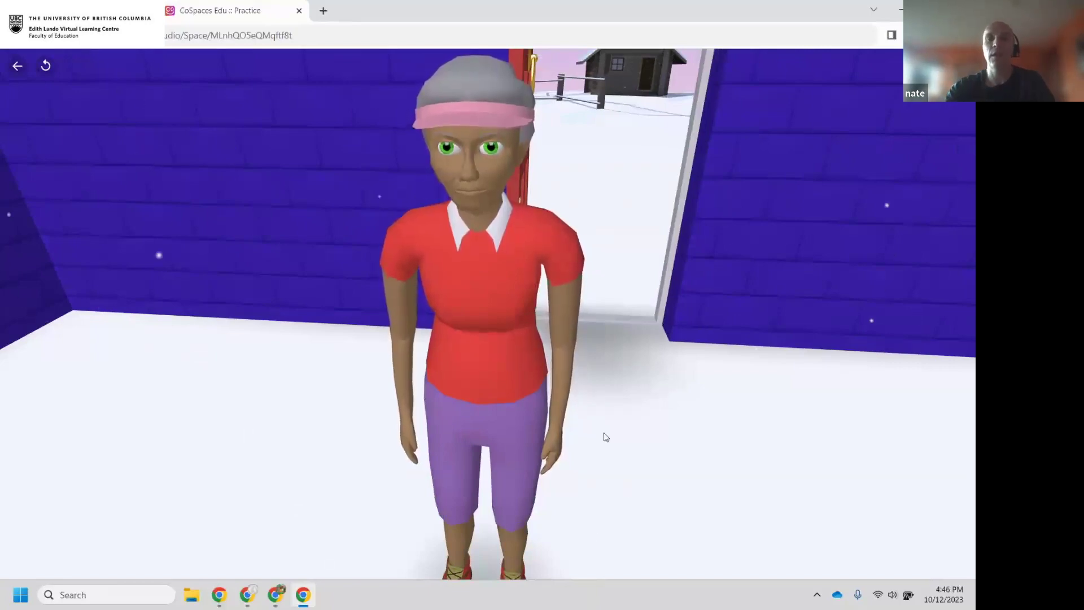
key("s")
key("w")
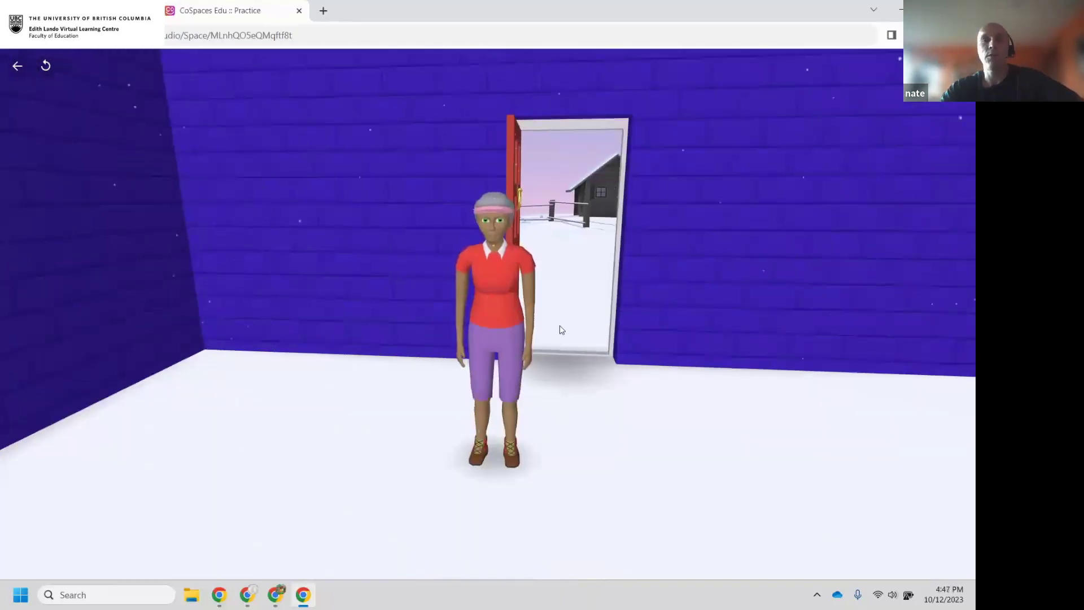
left_click(17, 67)
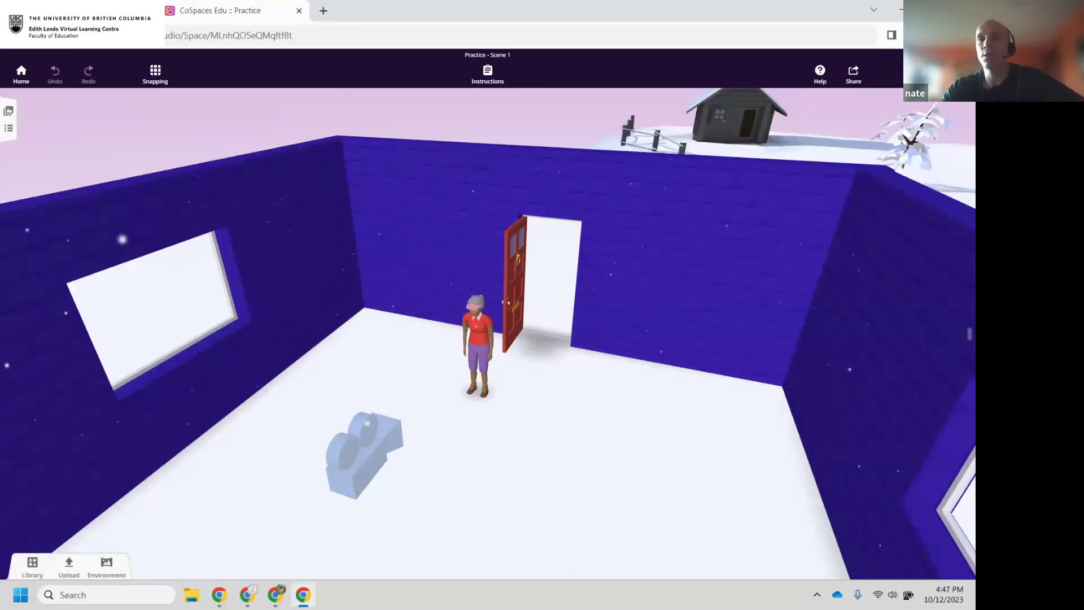
Create a CoBlocks script using the Advanced CoBlocks set, with enlarged blocks and a wider code area.
left_click(926, 70)
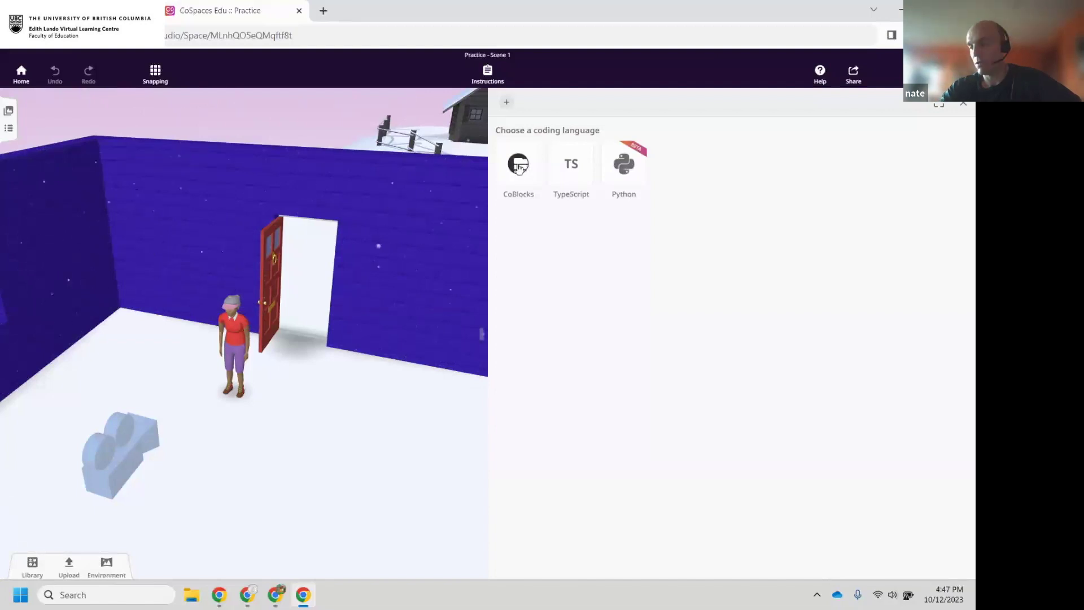
left_click(519, 168)
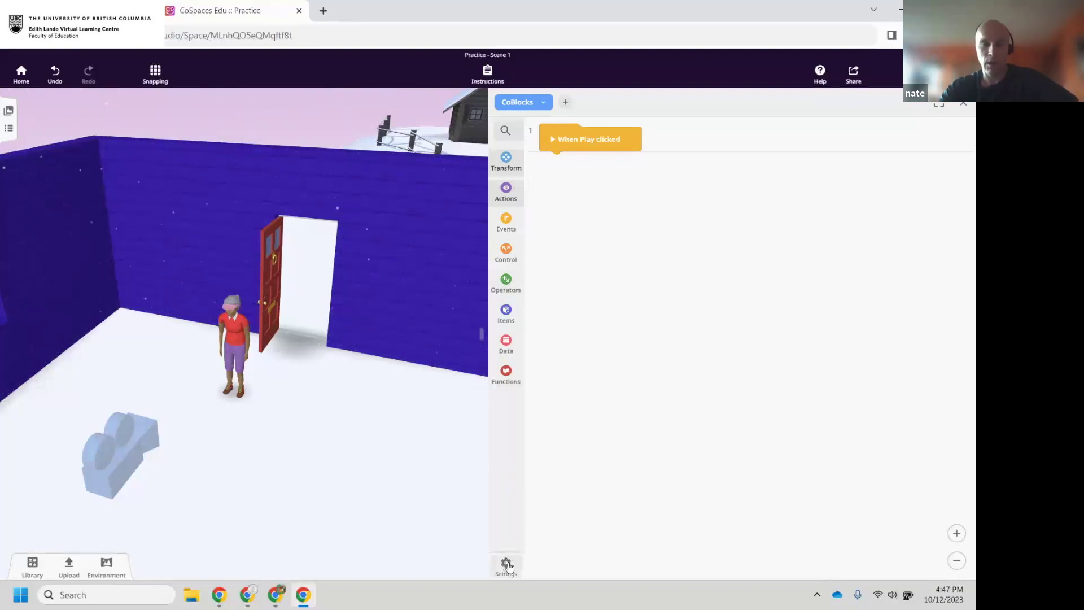
left_click(507, 564)
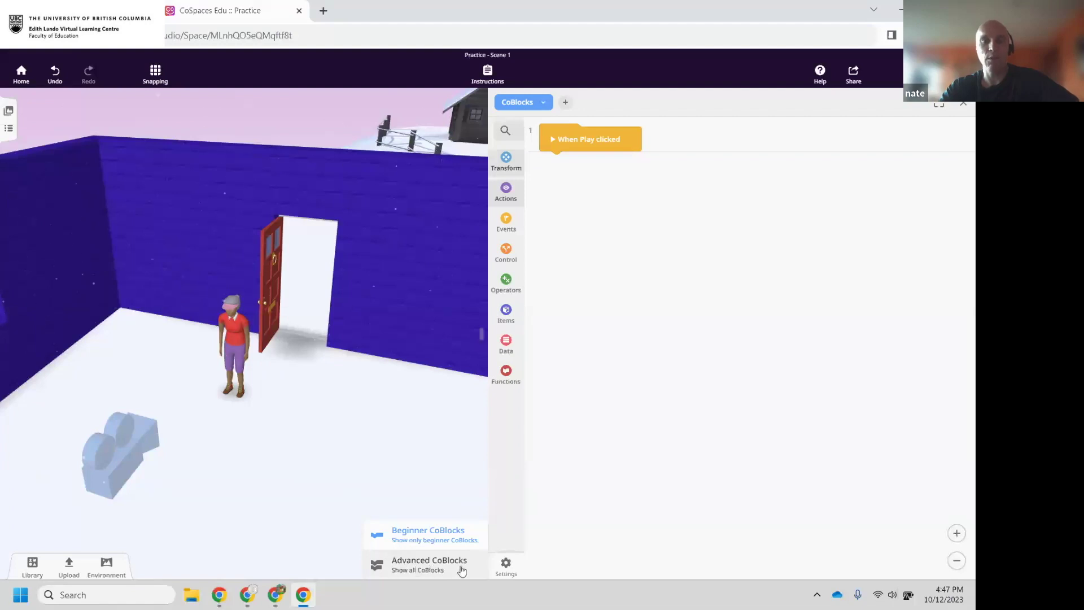
left_click(423, 570)
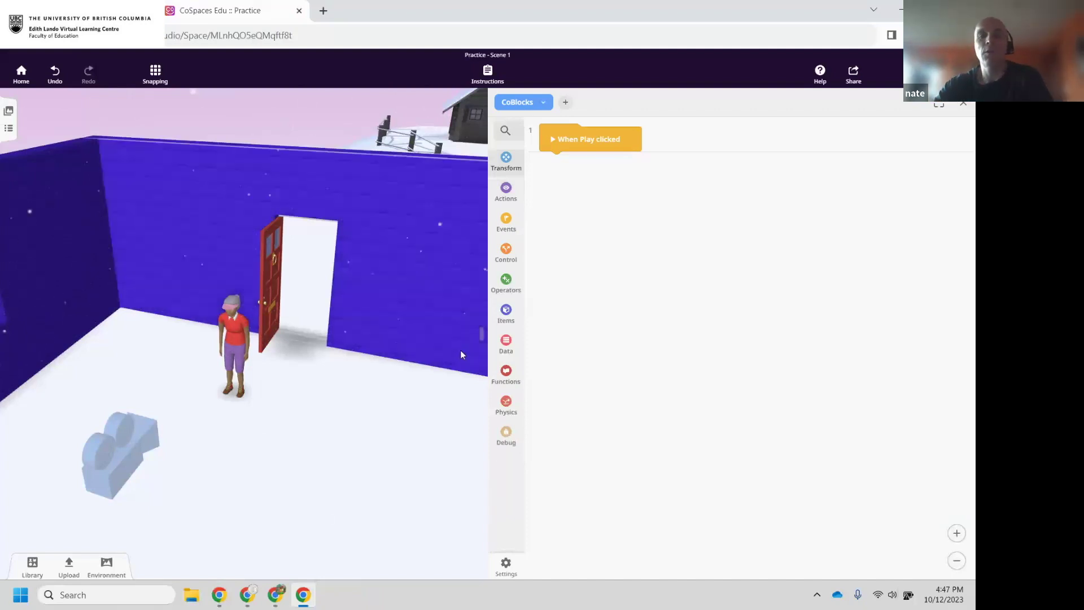
left_click(506, 564)
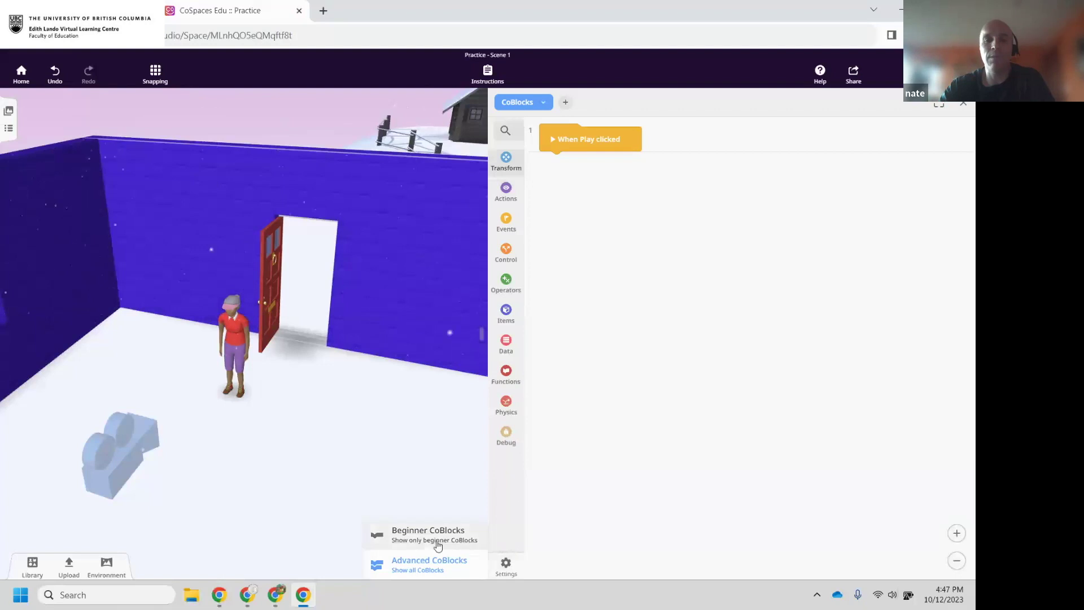
left_click(421, 571)
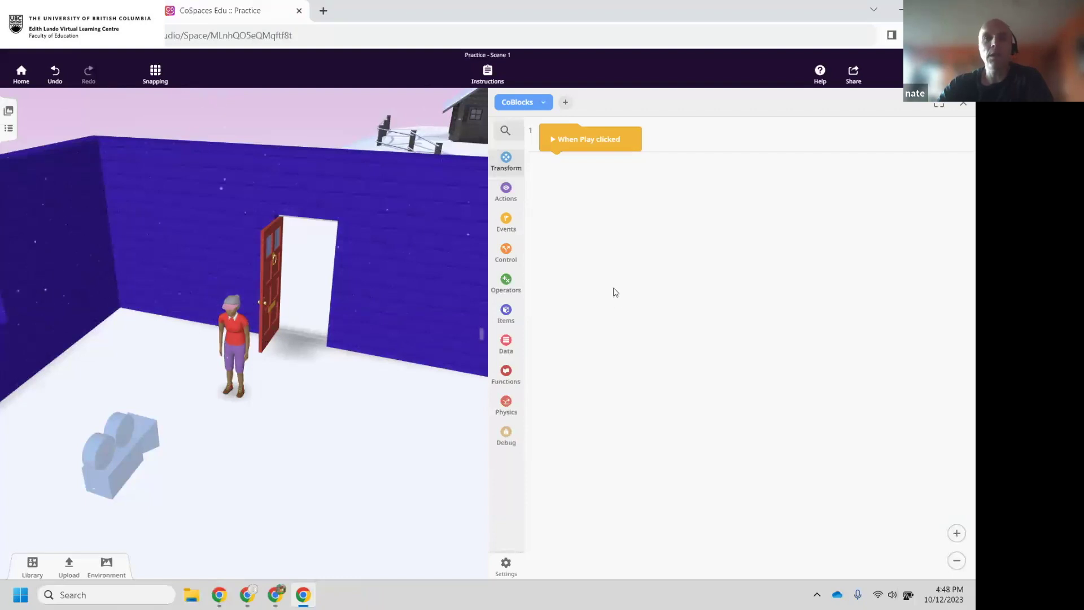
left_click(956, 533)
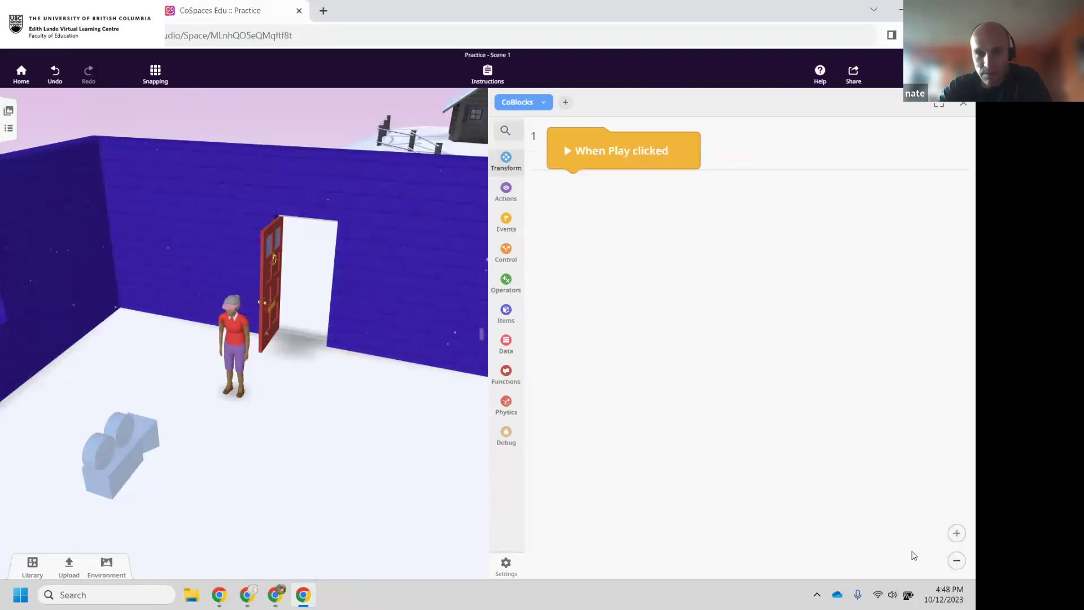
left_click_drag(481, 337, 417, 349)
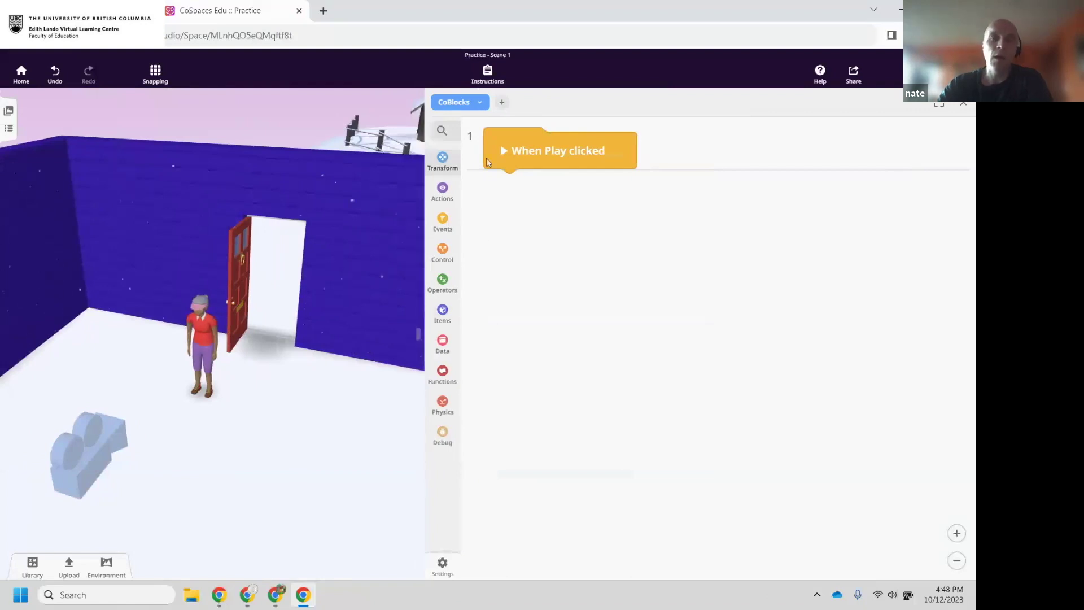
Rename the script to Intro.
left_click(479, 103)
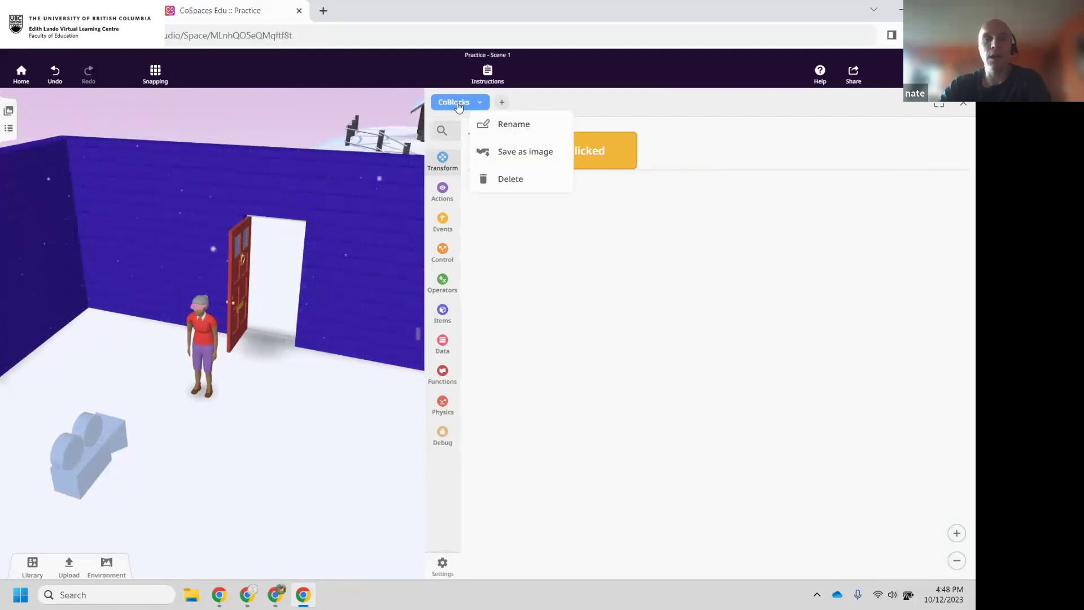
left_click(497, 126)
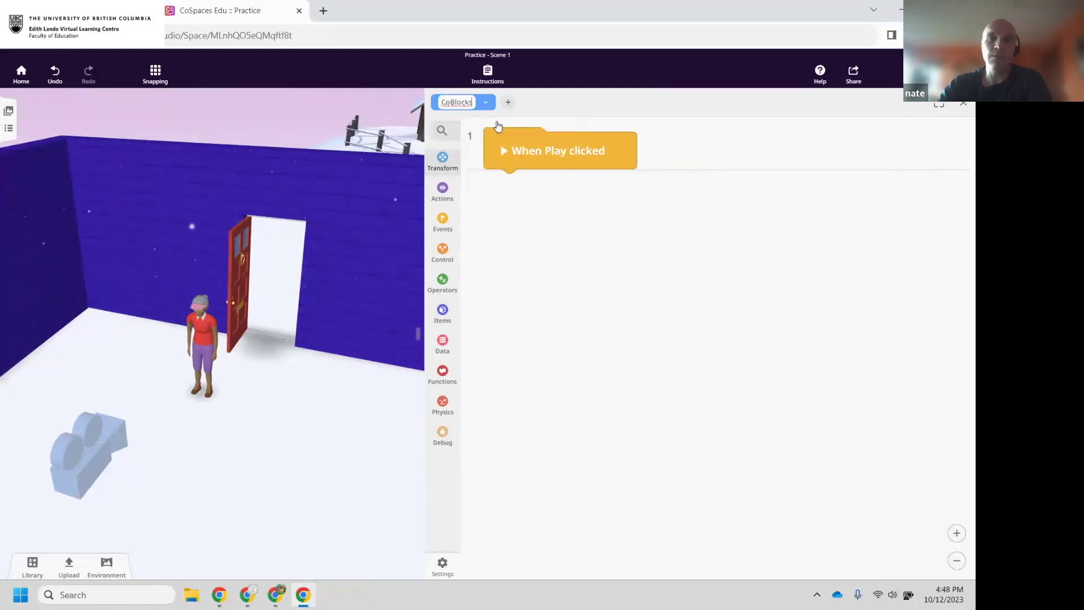
key("BackSpace")
key("BackSpace")
key("BackSpace")
key("BackSpace")
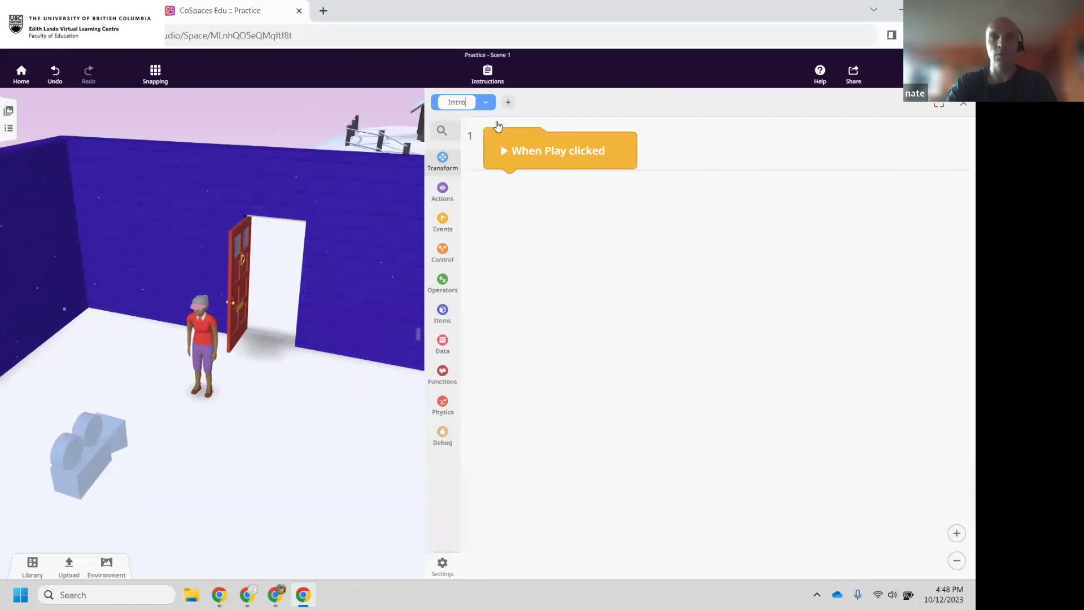
left_click(544, 111)
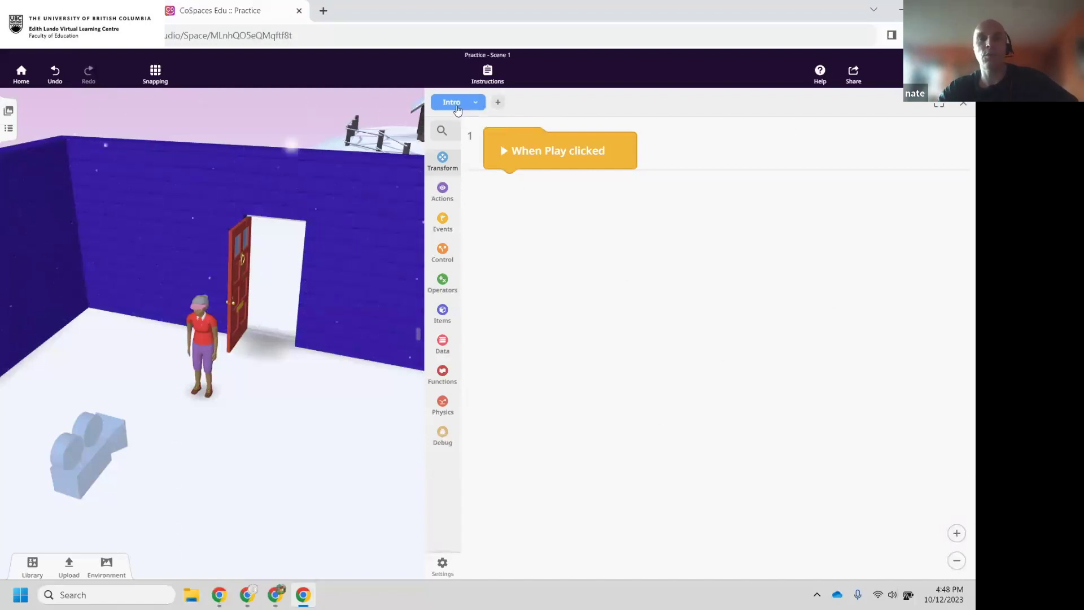
left_click(475, 106)
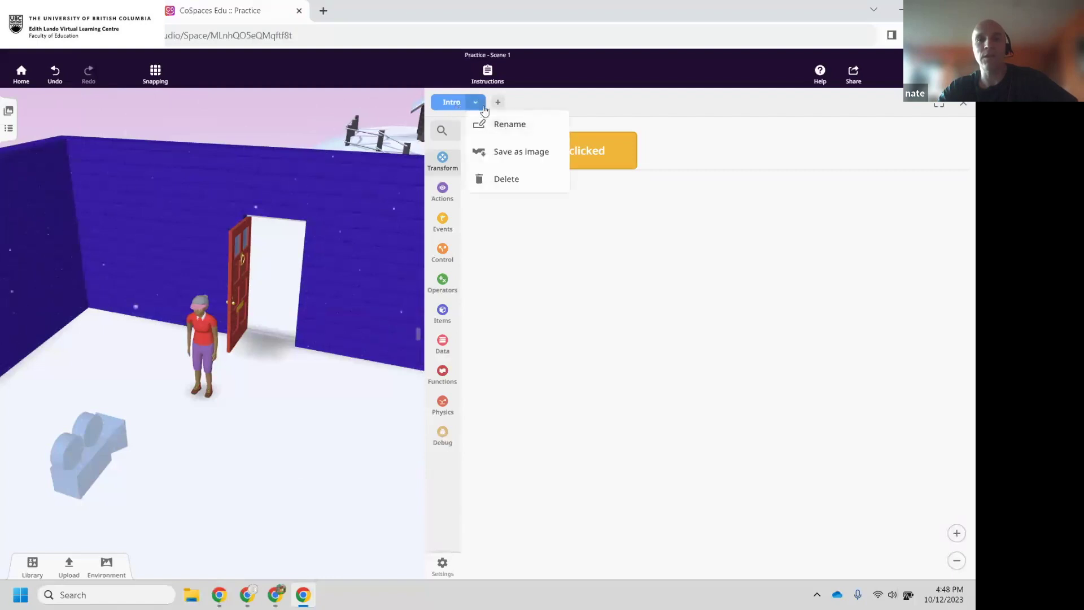
left_click(480, 106)
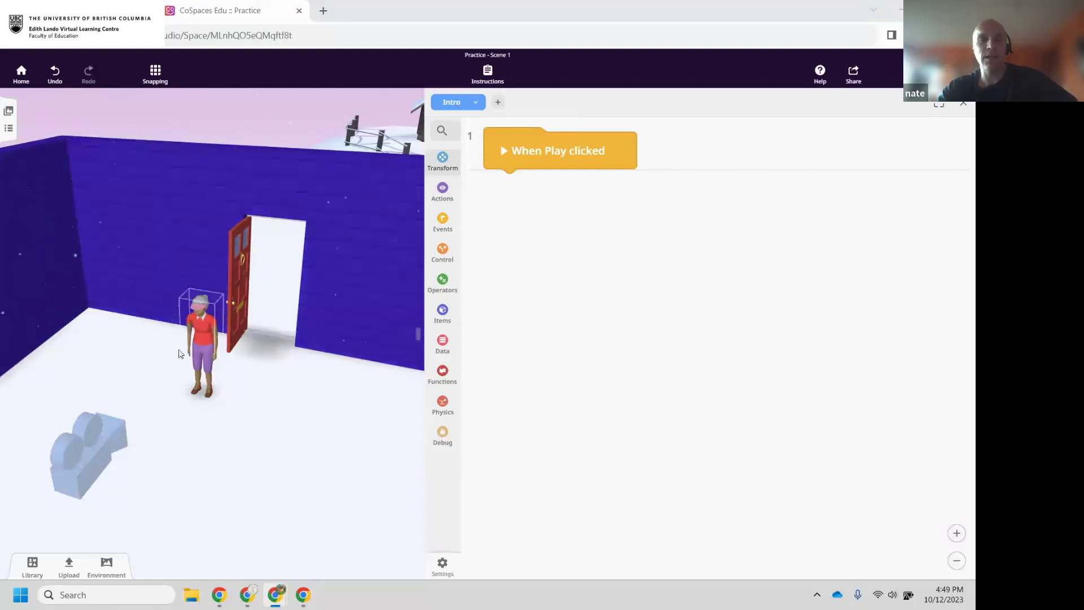
Give Barbra a Say speech bubble reading 'Click on me' from her right-click Speech option.
left_click_drag(99, 461, 201, 349)
left_click(202, 342)
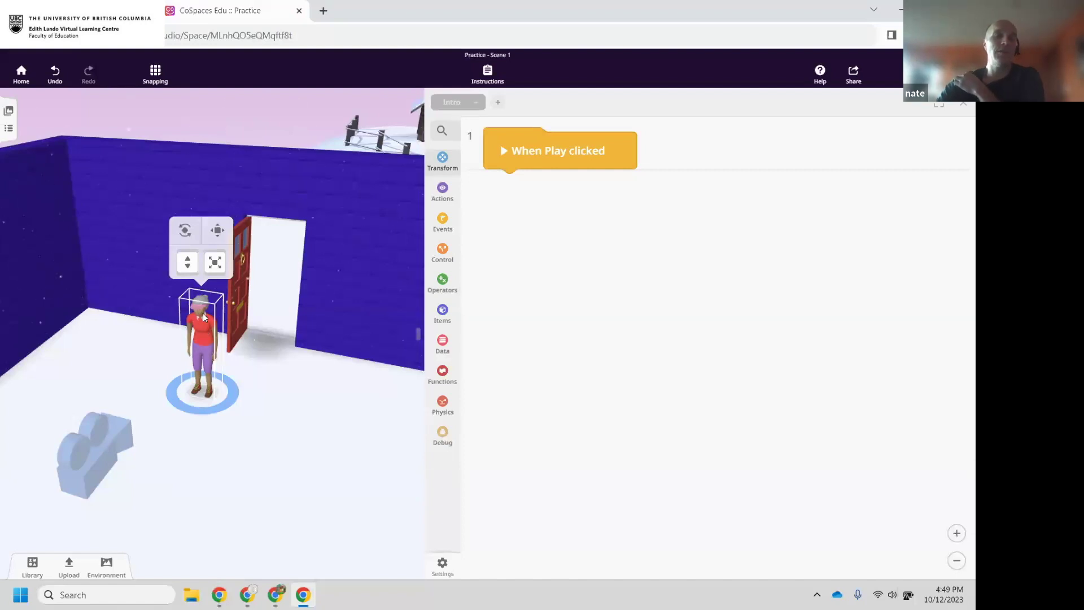
right_click(201, 336)
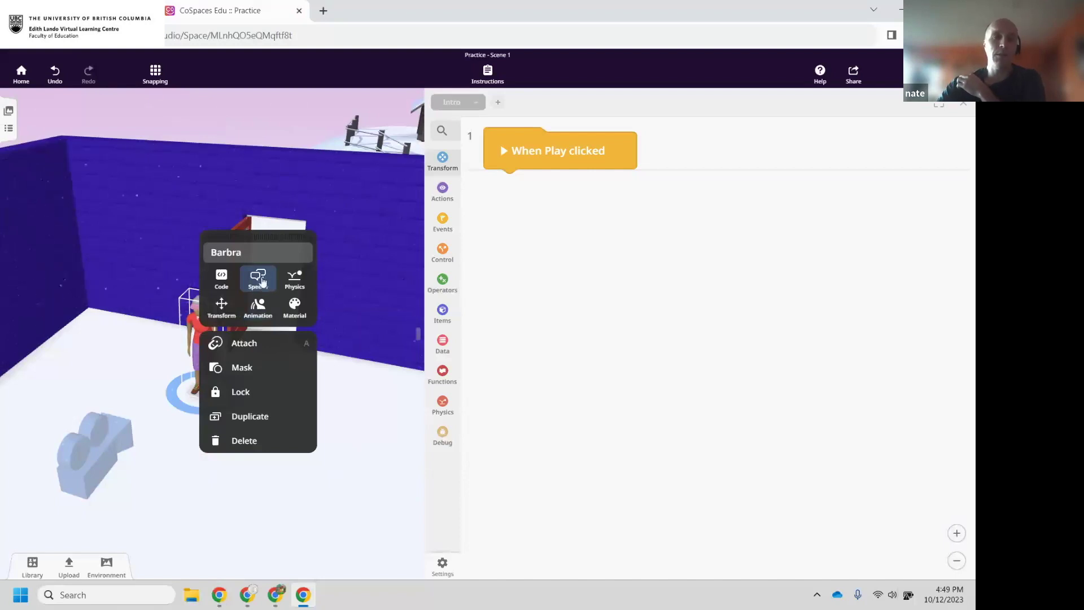
left_click(260, 280)
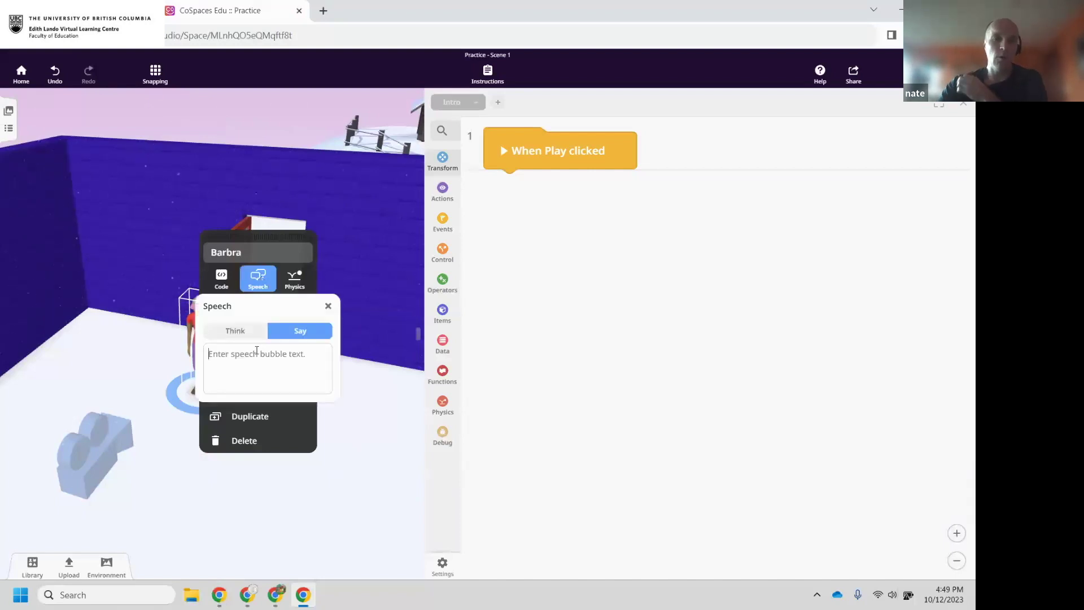
type("Click on me")
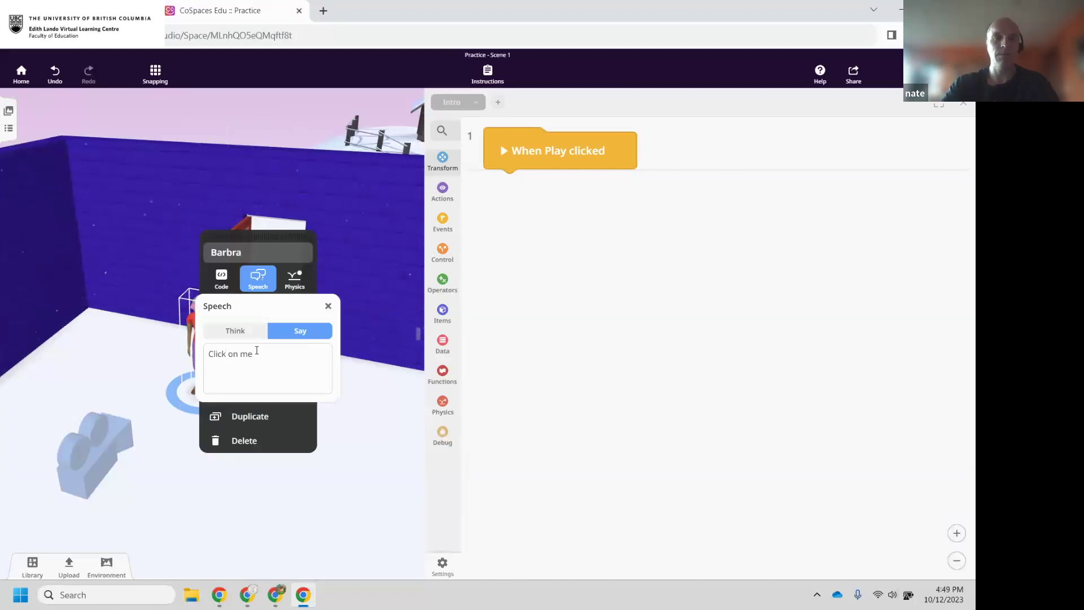
left_click(364, 434)
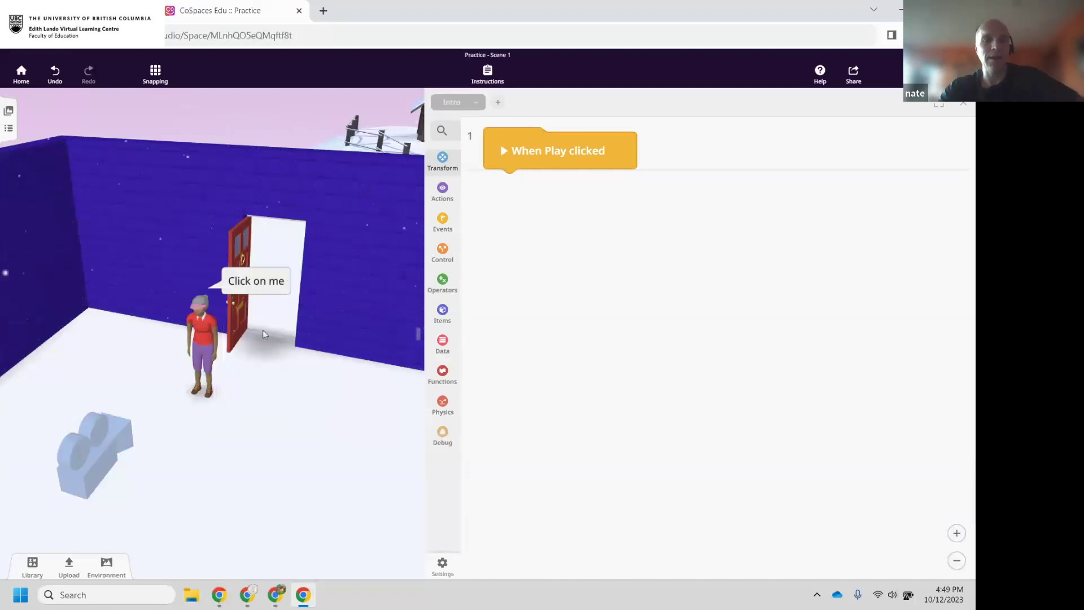
left_click(102, 463)
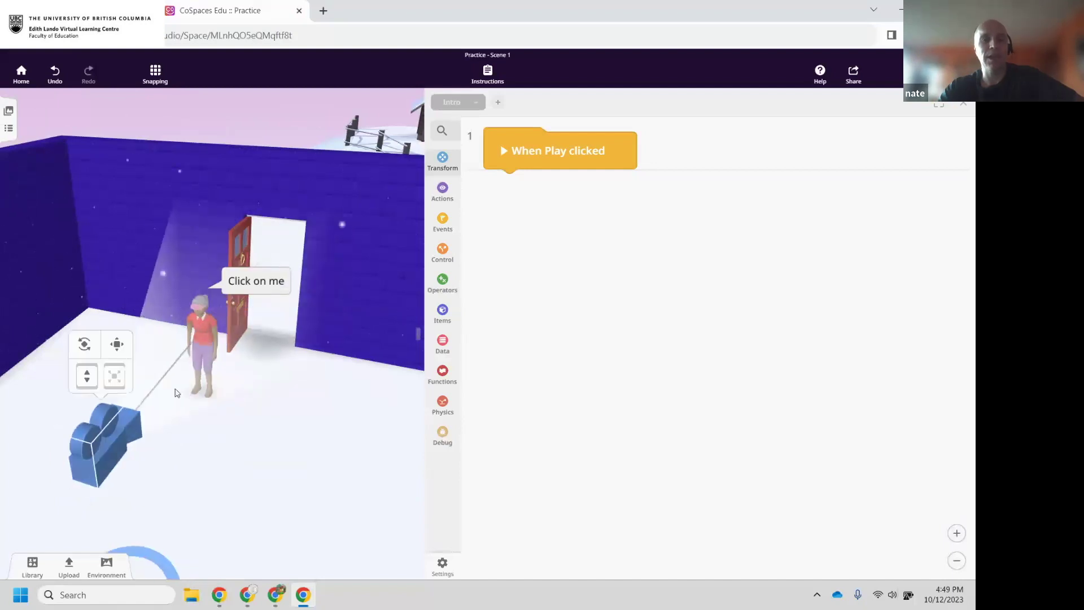
left_click(206, 344)
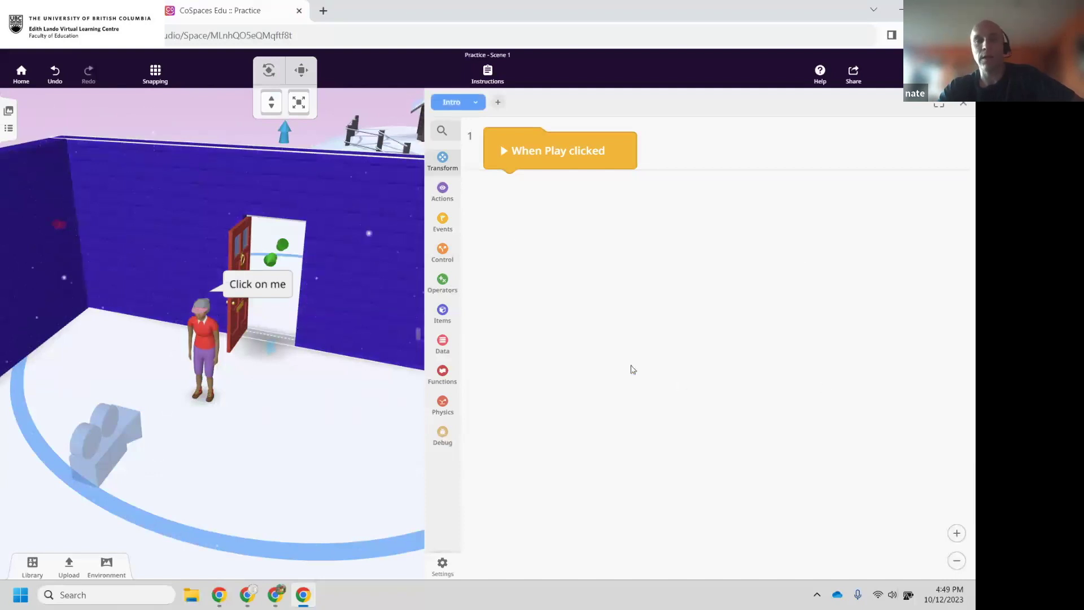
Widen the code panel and add a 'when Barbra is clicked' event below When Play clicked.
left_click(443, 221)
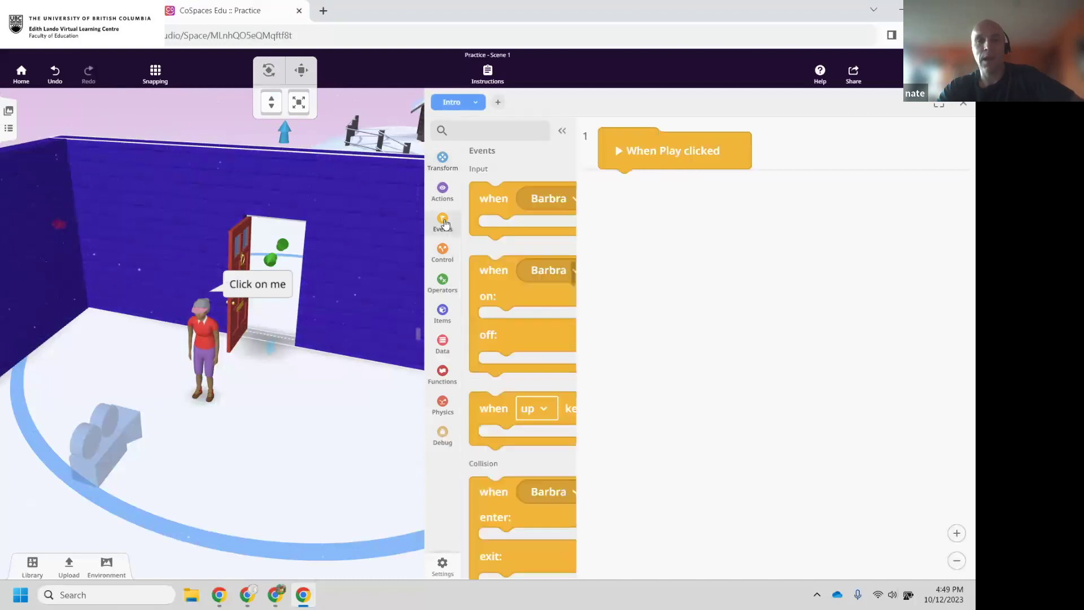
left_click_drag(418, 332, 232, 329)
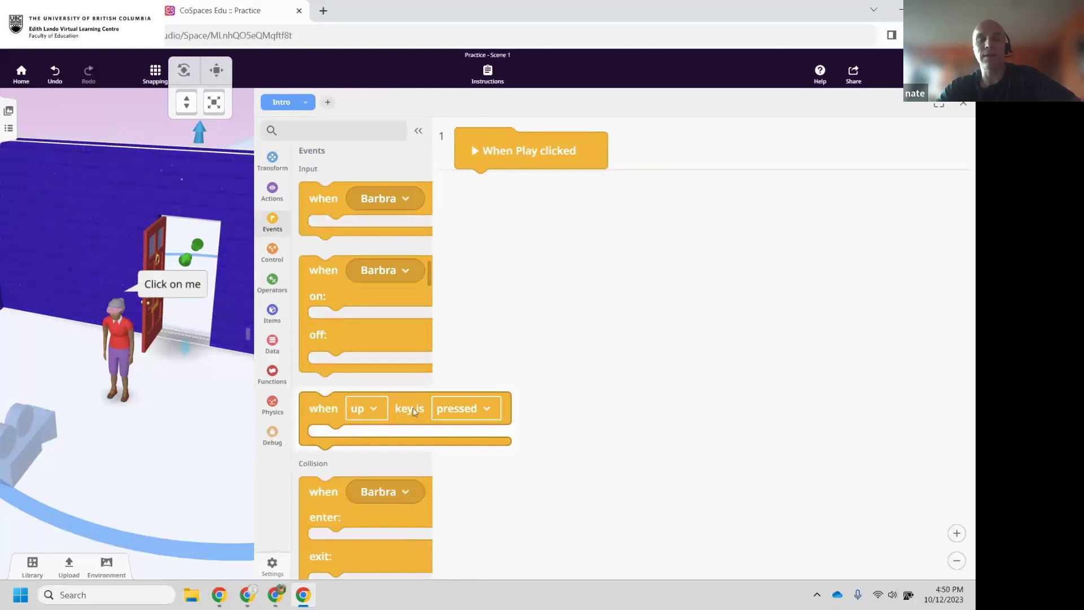
scroll(337, 445, "down", 10)
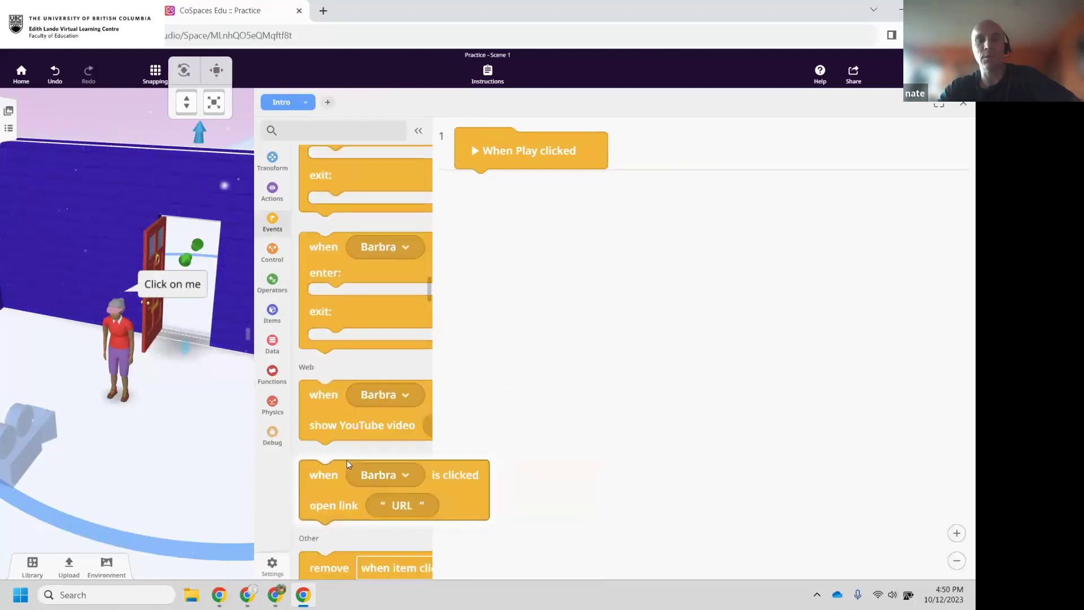
scroll(347, 411, "up", 8)
scroll(341, 390, "down", 2)
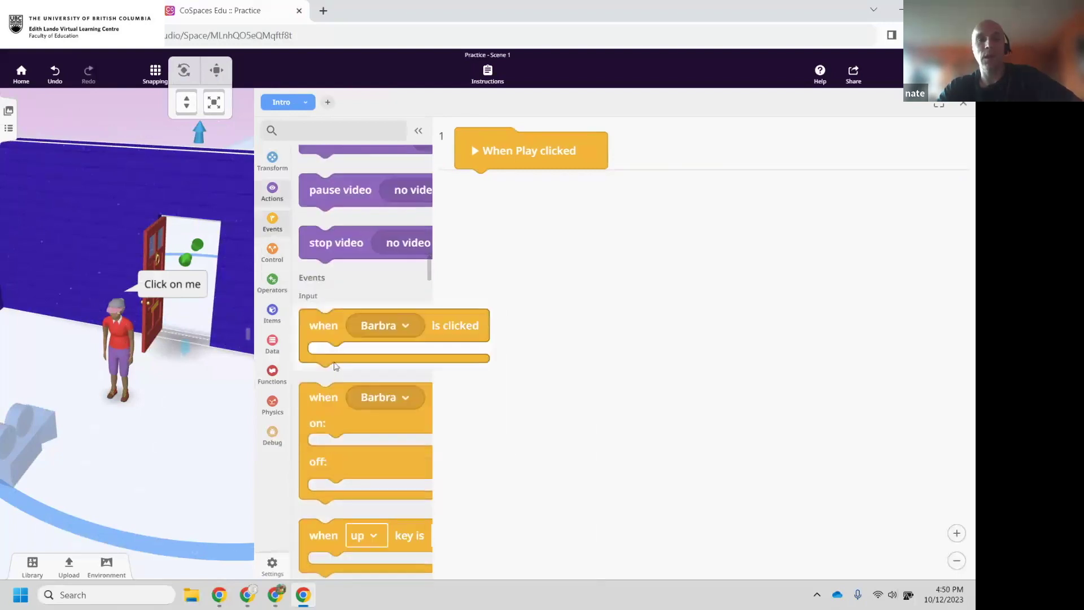
scroll(339, 338, "down", 1)
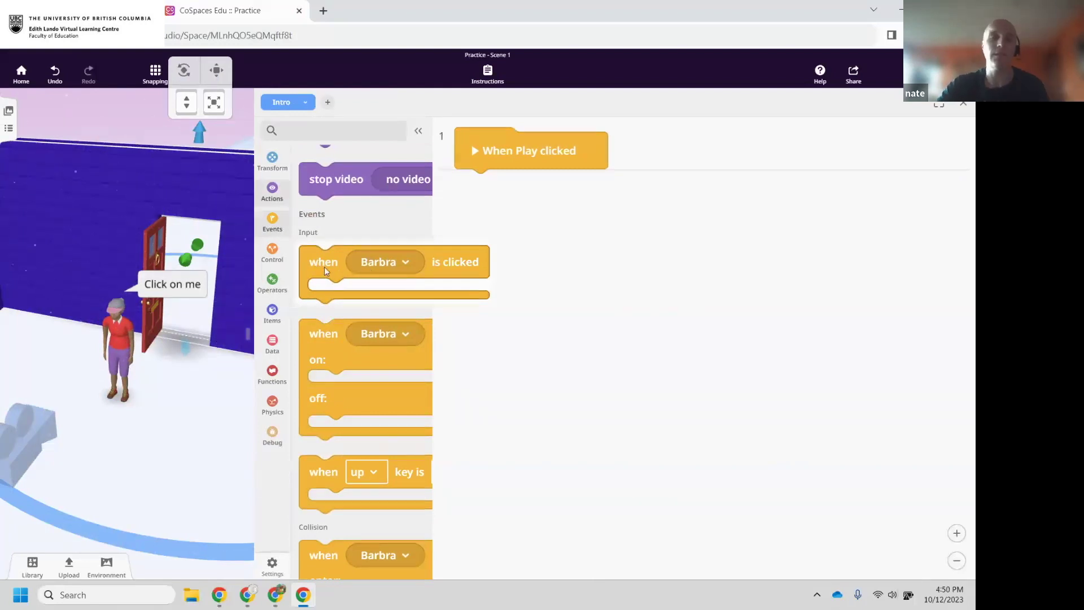
left_click_drag(317, 262, 473, 187)
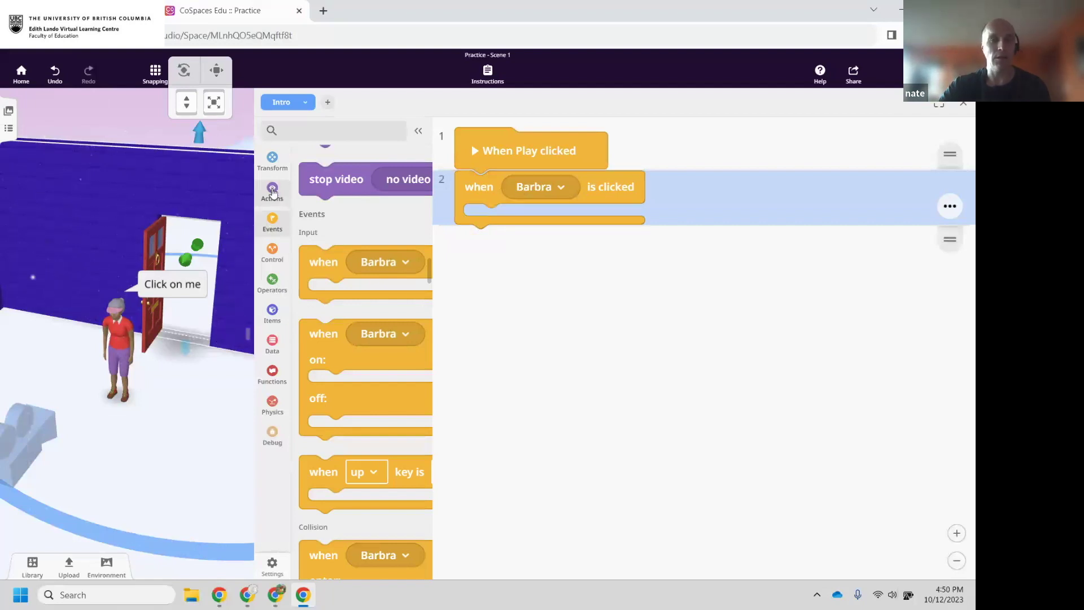
left_click(272, 192)
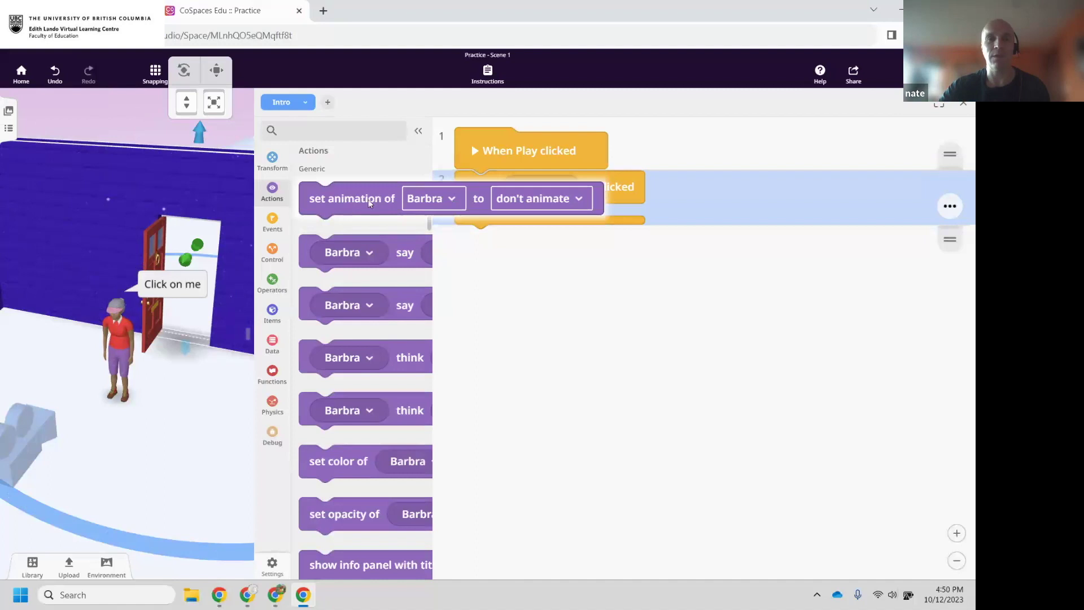
Put 'set animation of Barbra to Dance bop' inside the click event and play the scene.
left_click_drag(320, 199, 488, 220)
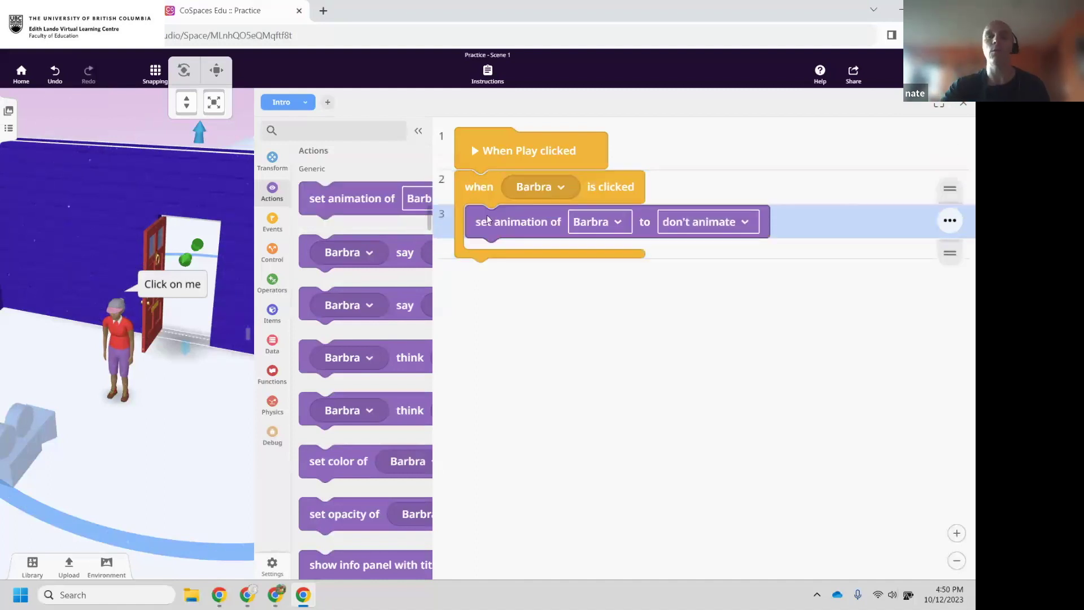
left_click_drag(501, 222, 499, 281)
left_click_drag(501, 242, 514, 225)
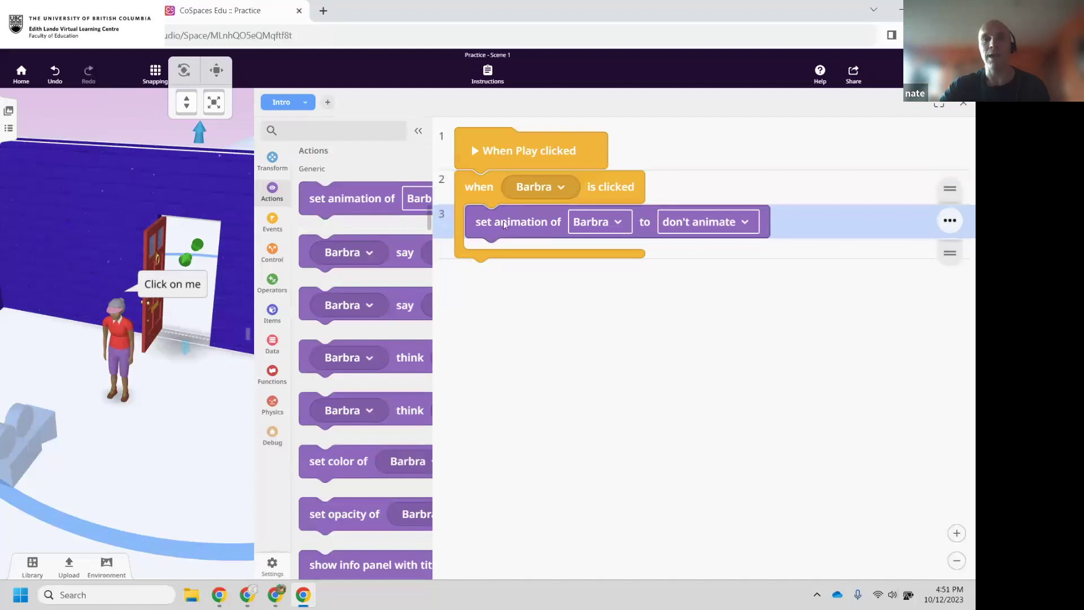
left_click(700, 224)
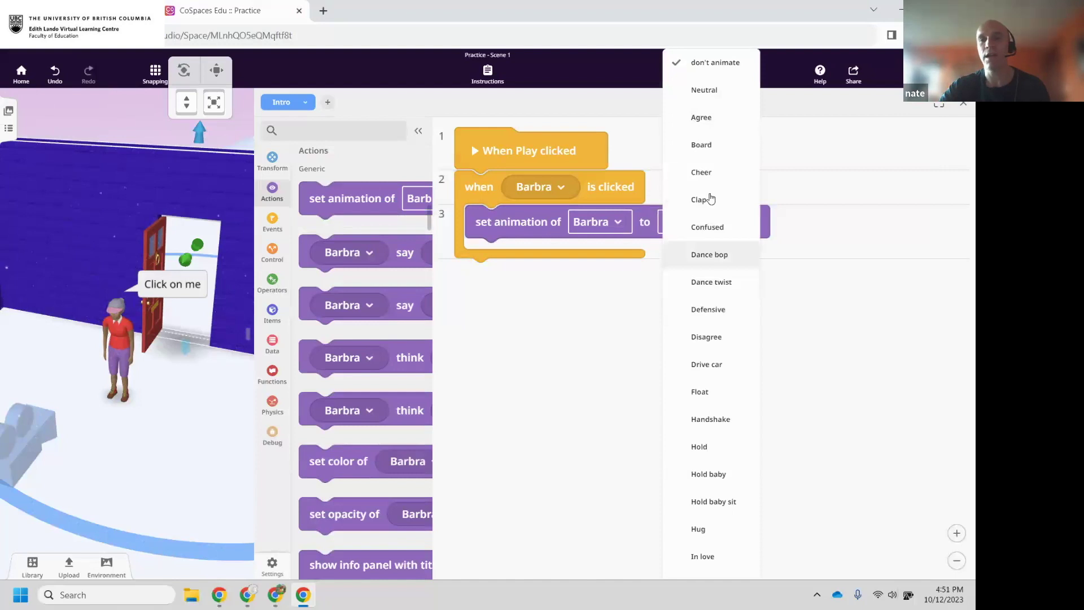
left_click(714, 255)
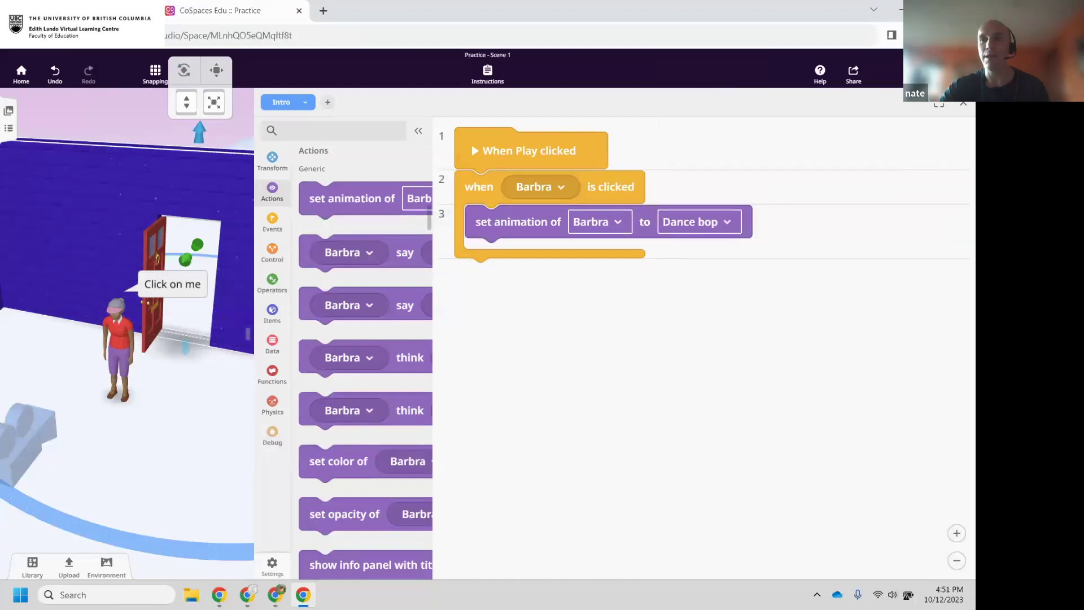
left_click(926, 70)
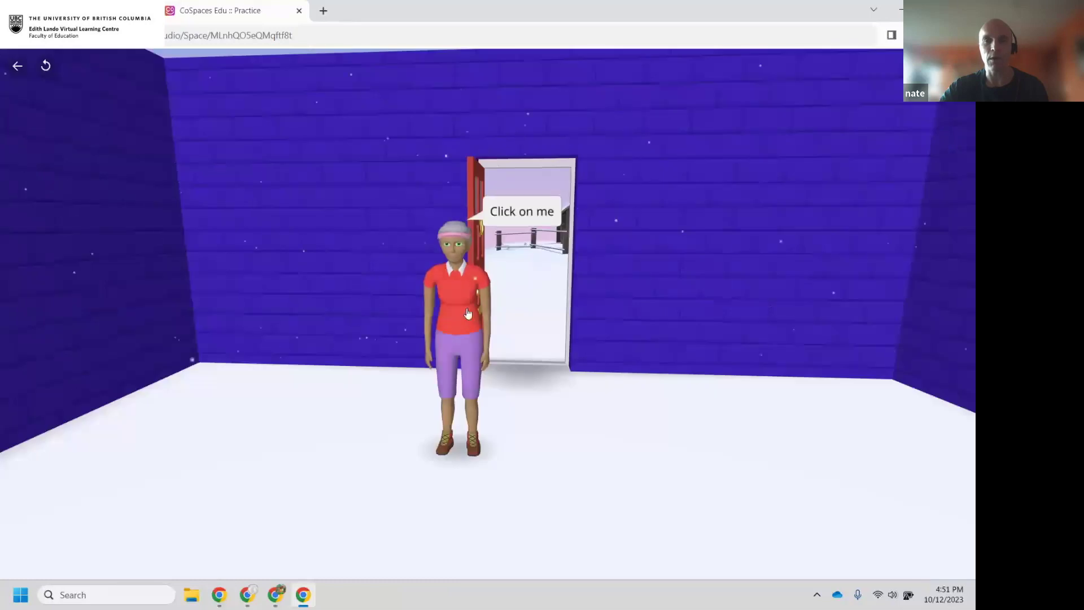
Click Barbra in play mode to watch her dance, walk toward the door, then exit.
left_click(468, 313)
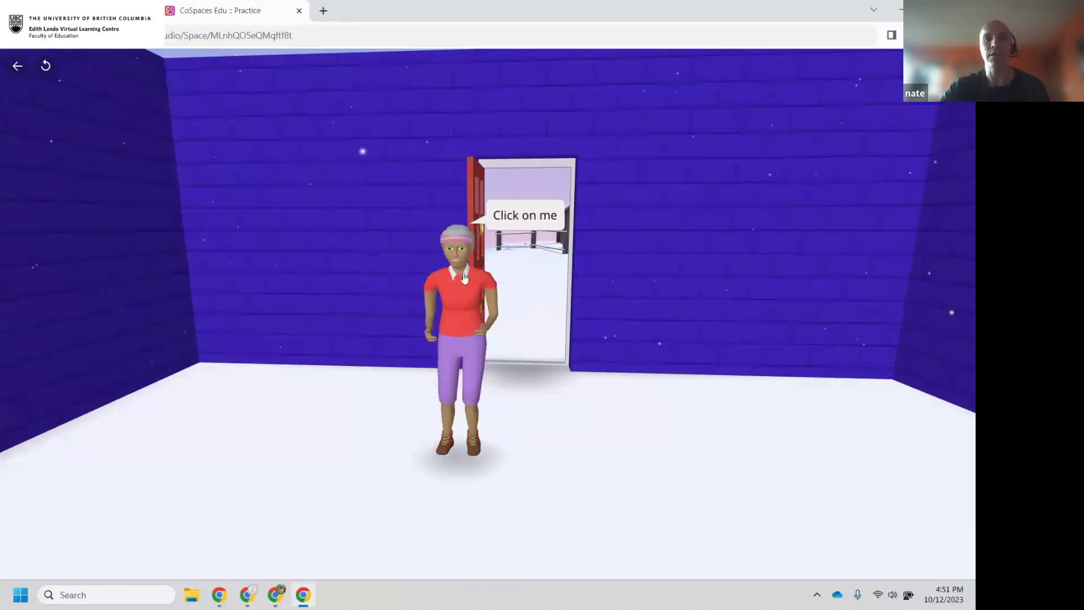
left_click(552, 432)
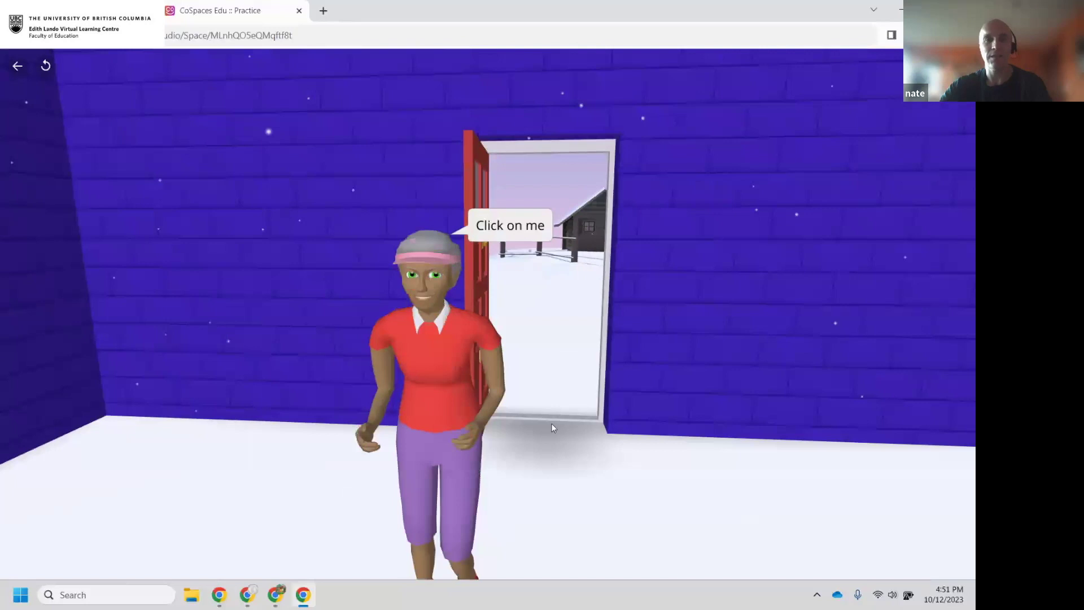
scroll(556, 432, "down", 3)
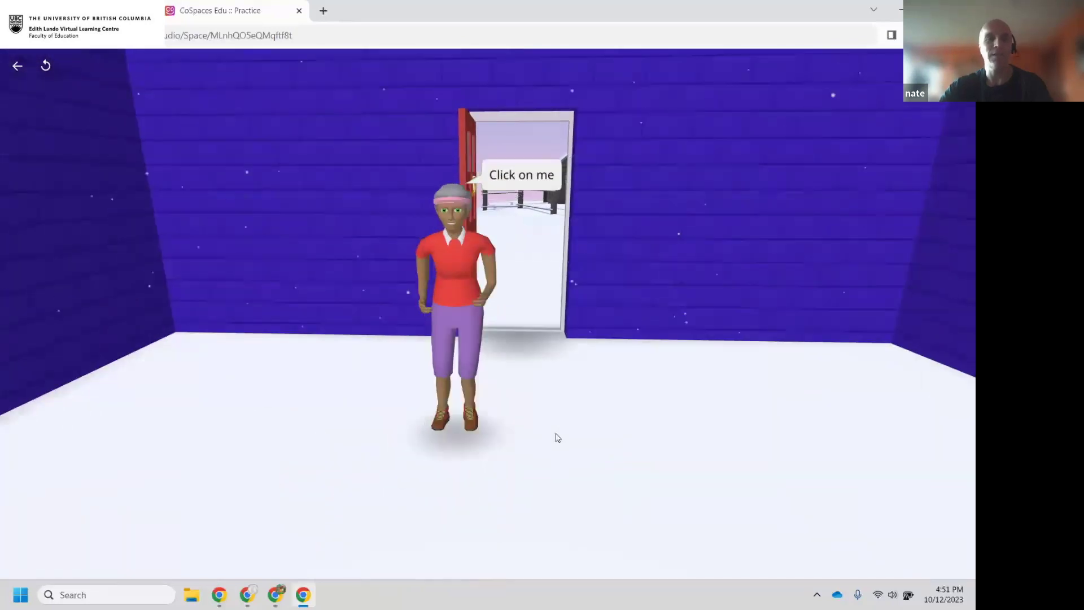
left_click(16, 66)
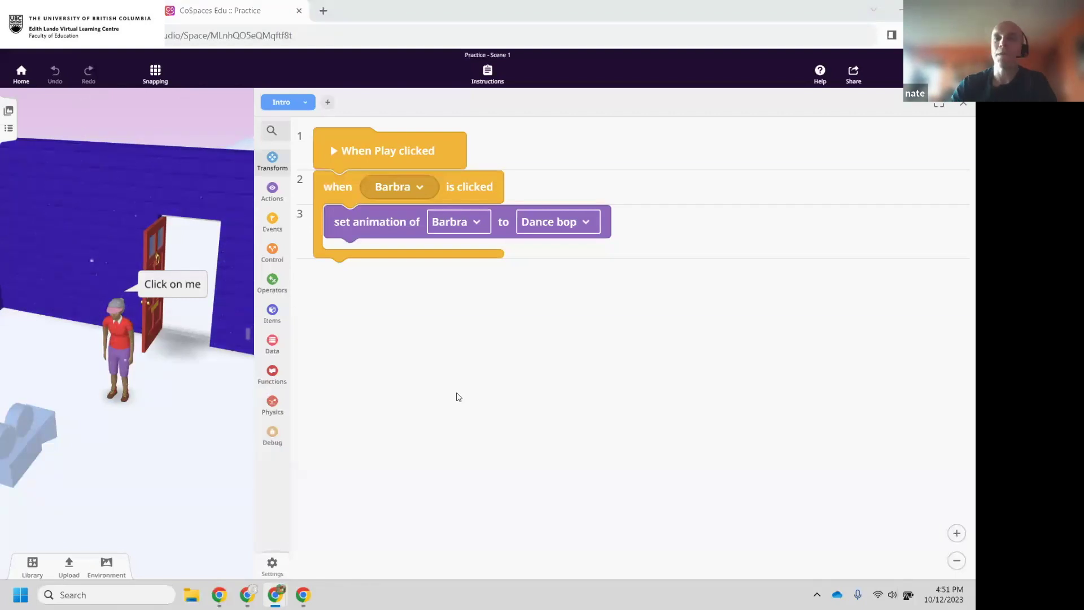
Switch Barbra's click animation to Disagree and play the scene again.
left_click(577, 223)
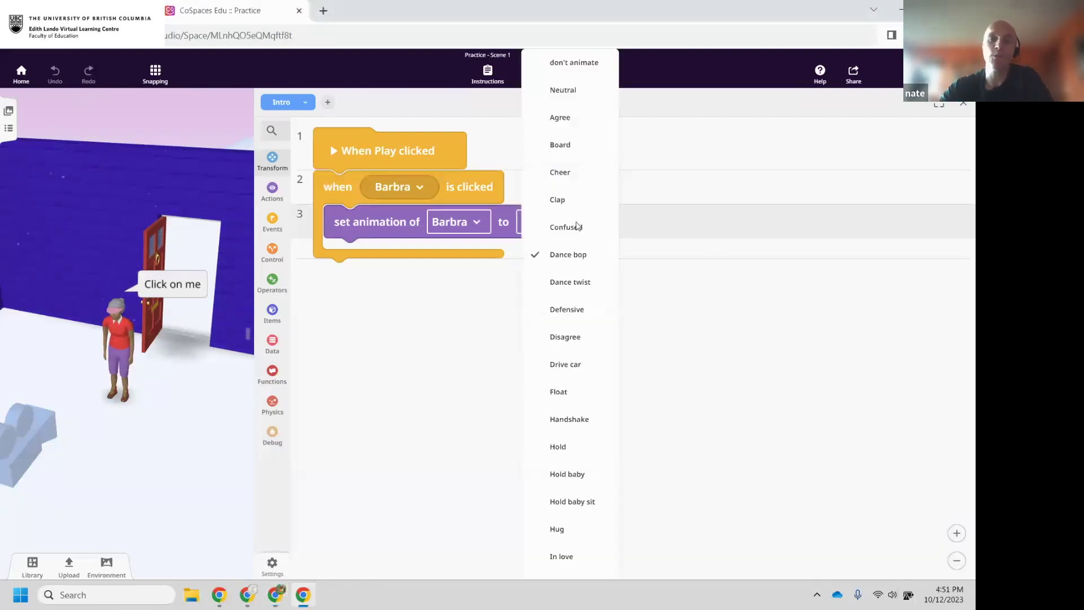
left_click(565, 338)
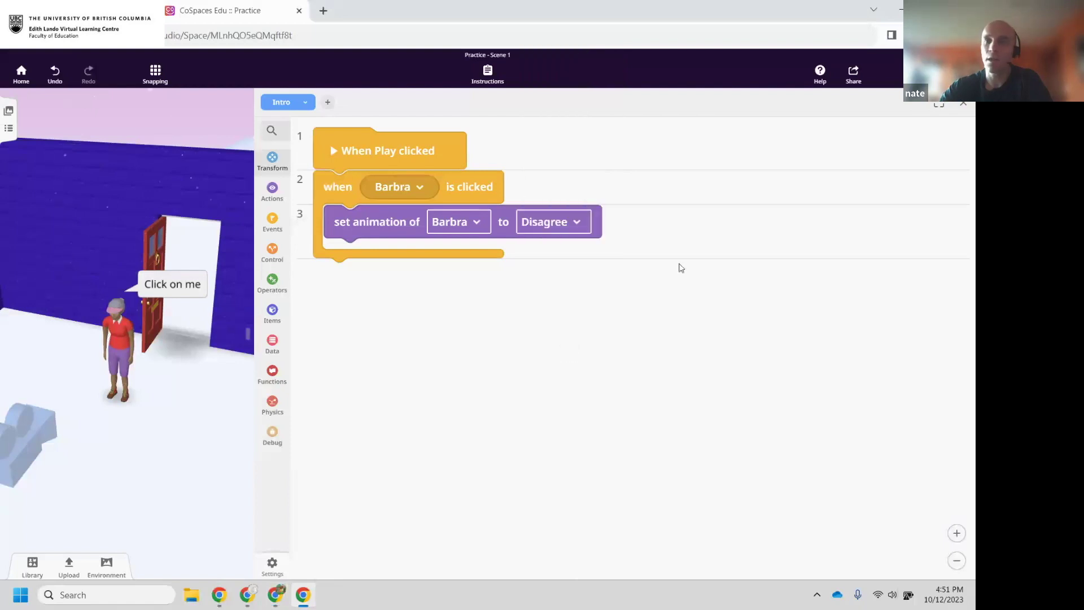
left_click(887, 70)
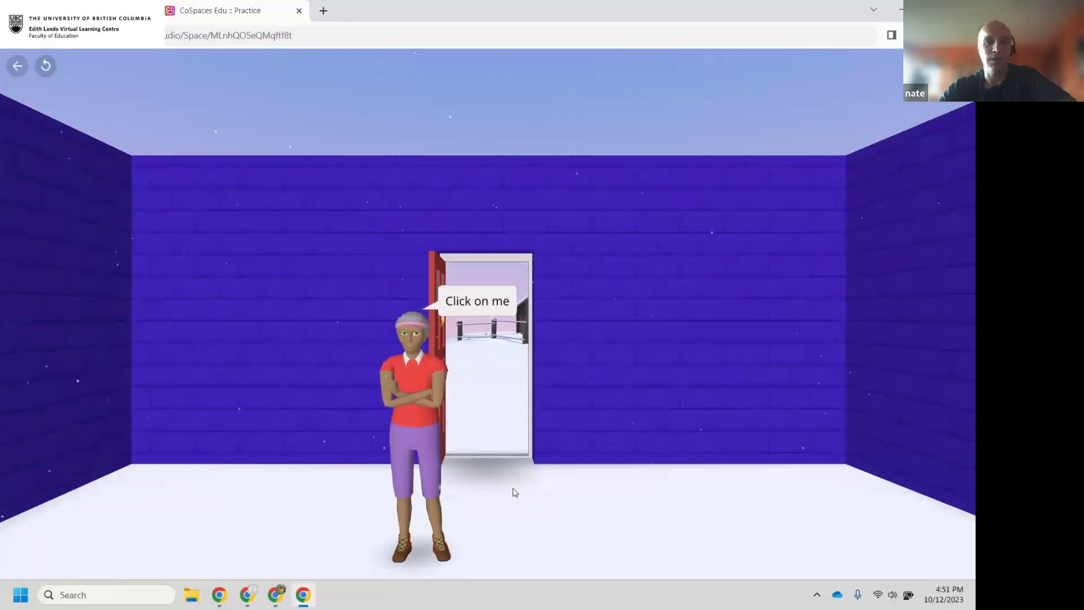
Step forward and back in play mode, exit to the editor, and widen the 3D scene view.
key("Up")
key("Up")
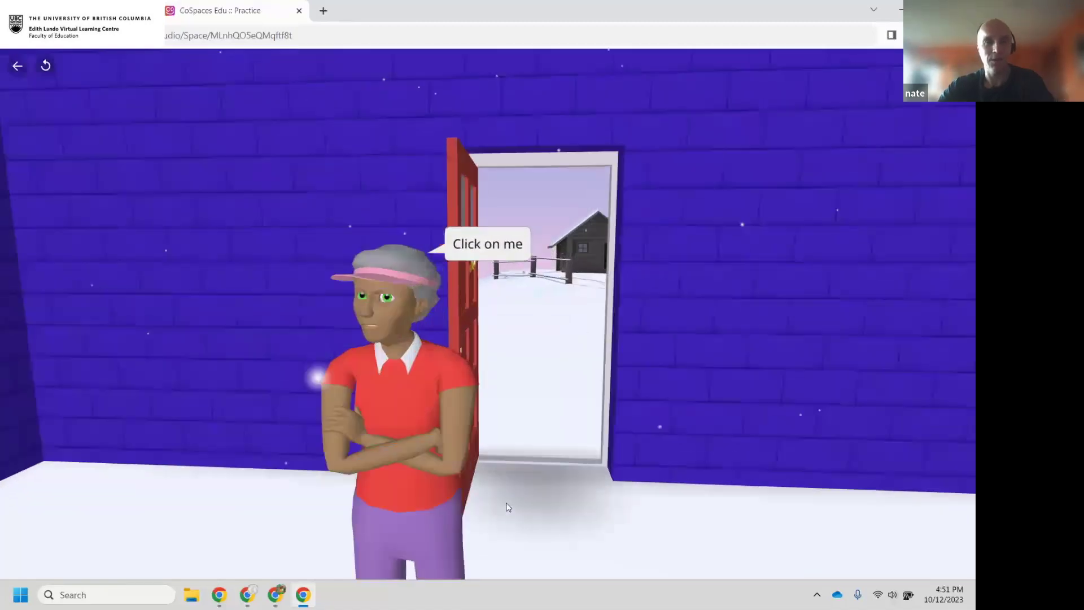
key("Down")
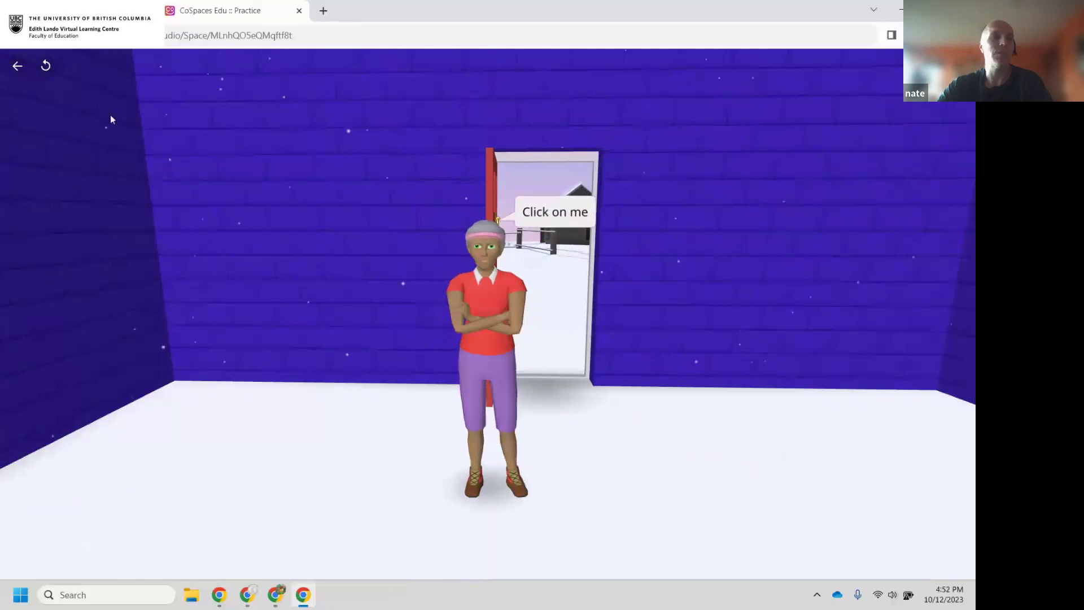
left_click(17, 66)
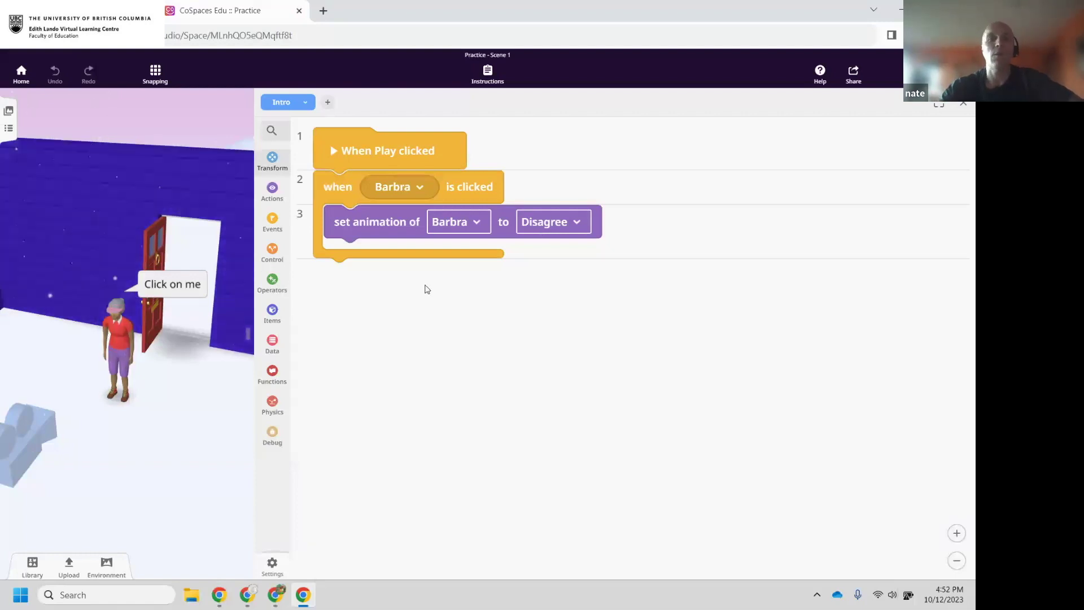
left_click_drag(248, 333, 481, 335)
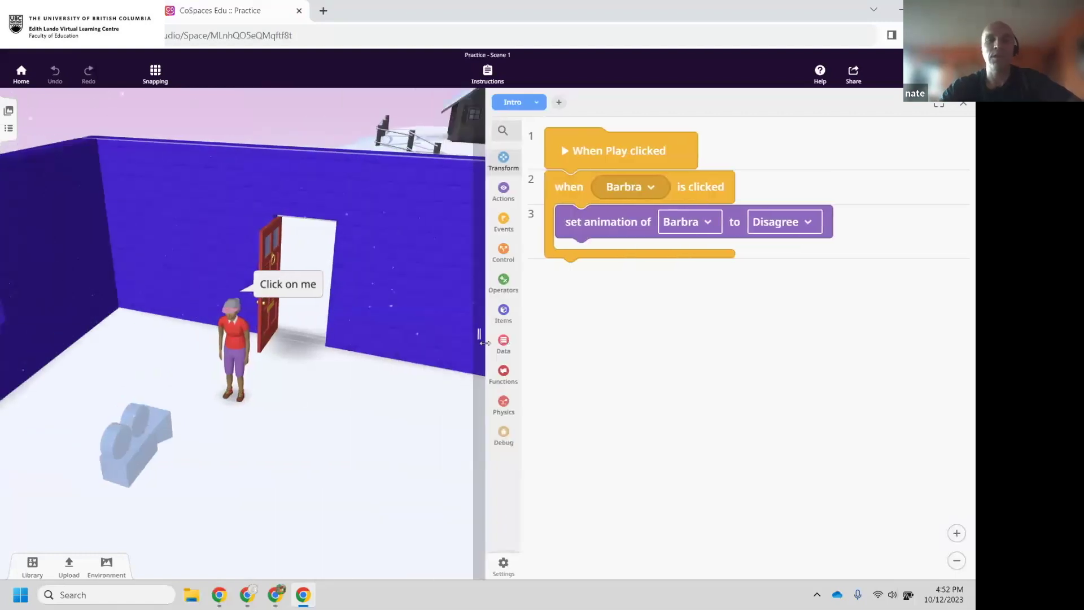
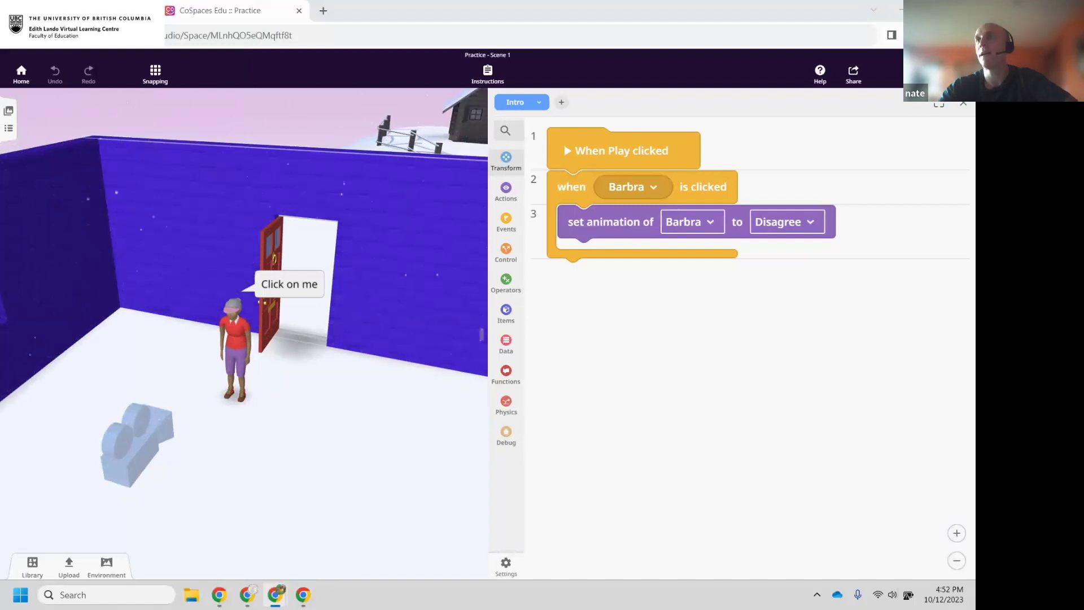
Change the 'set animation of Barbra' dropdown from Disagree to Talk excited.
mouse_move(303, 431)
left_mouse_down()
mouse_move(329, 431)
mouse_move(305, 434)
left_mouse_up()
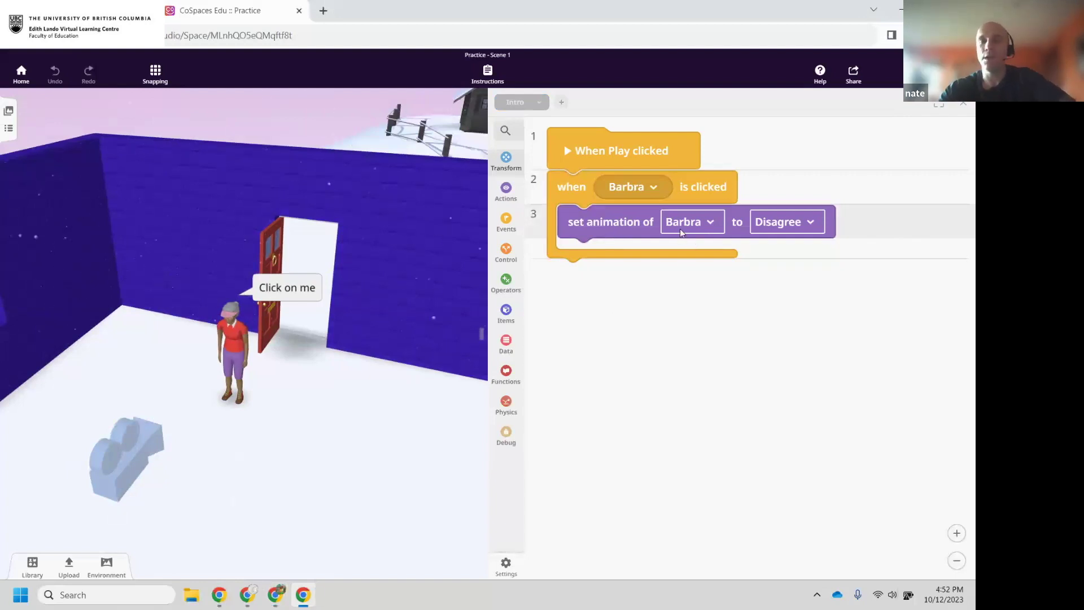
left_click(776, 224)
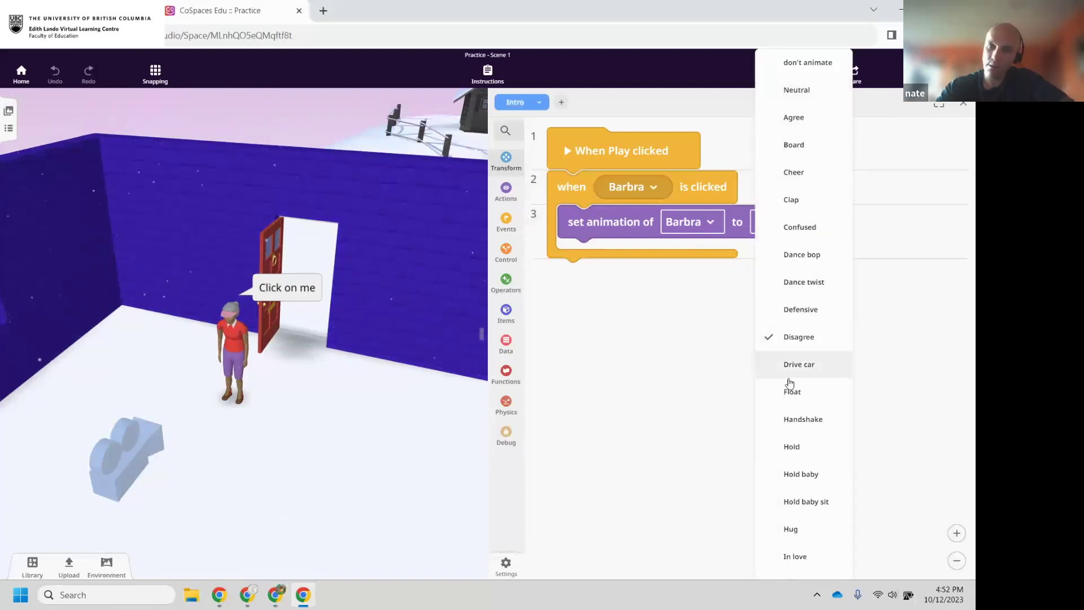
scroll(790, 395, "down", 8)
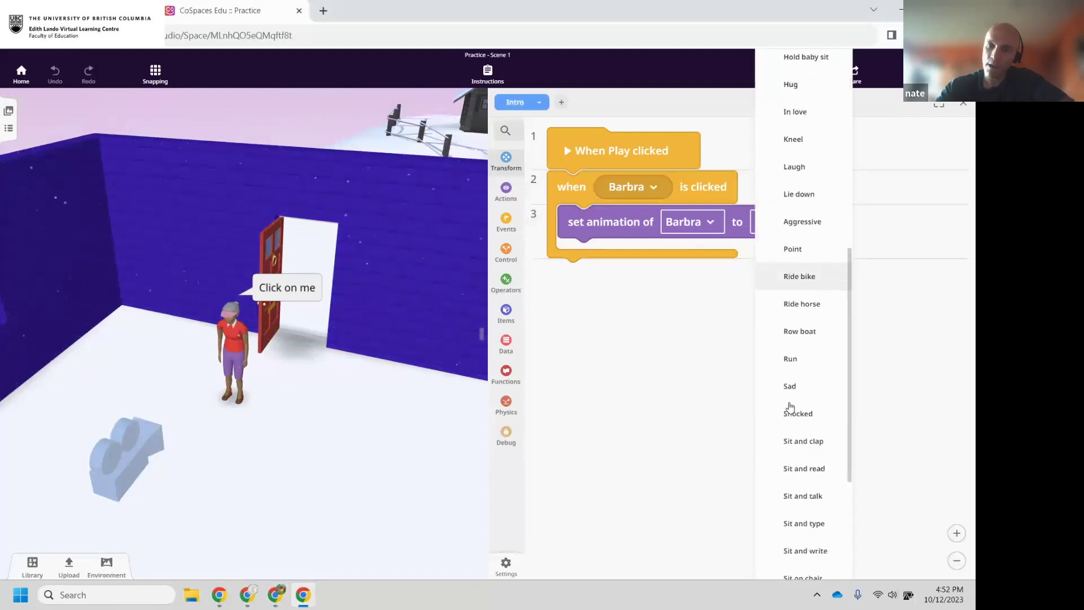
scroll(790, 406, "down", 4)
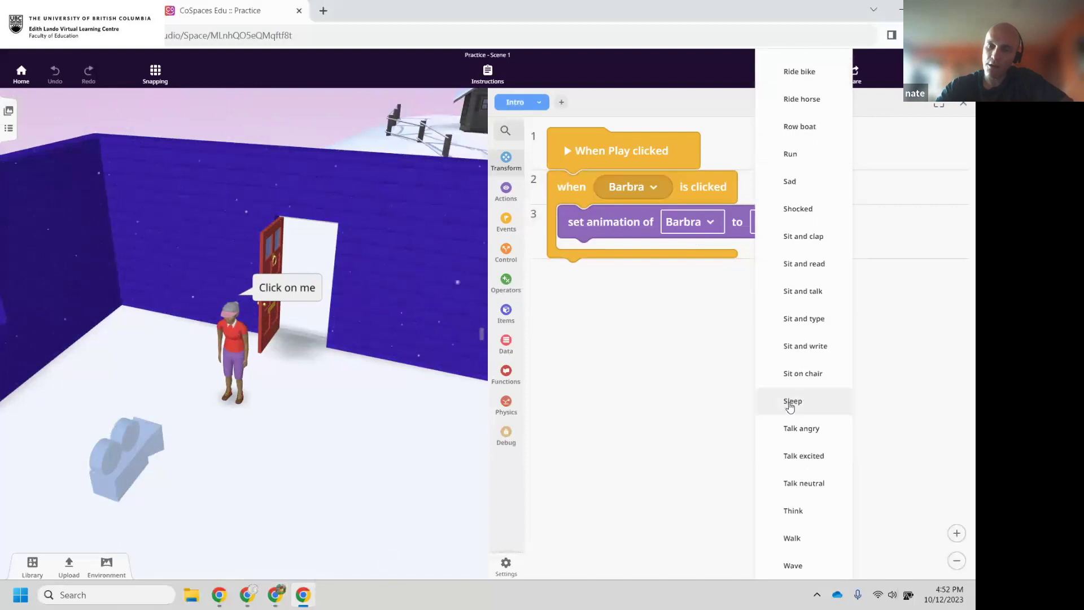
left_click(804, 435)
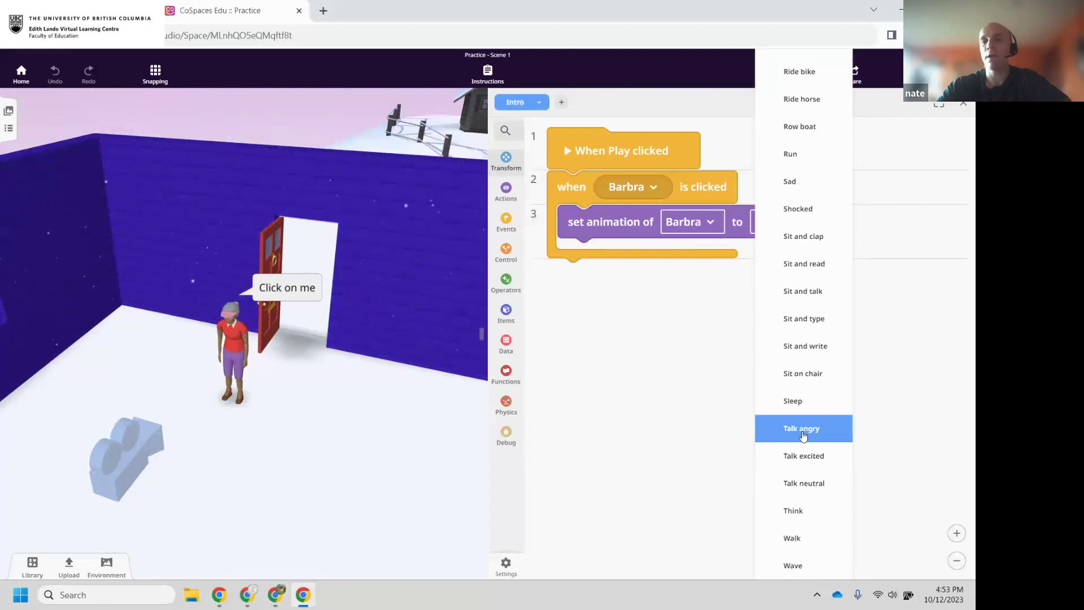
left_click(804, 457)
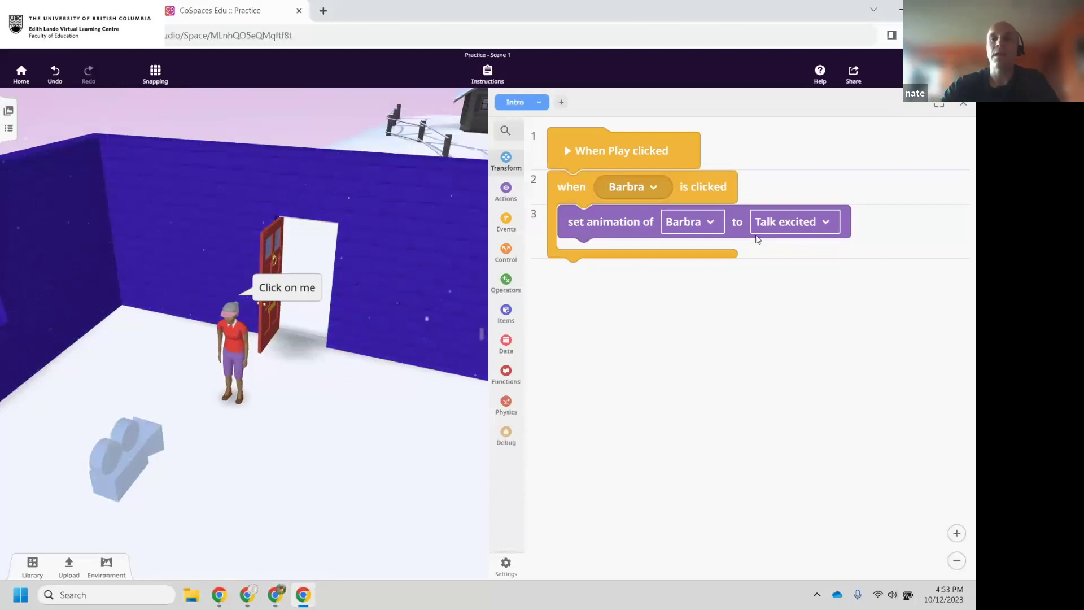
left_click(506, 189)
Attach a 'Barbra say Hi! for 2 seconds' block below the animation block.
left_click_drag(565, 249, 568, 301)
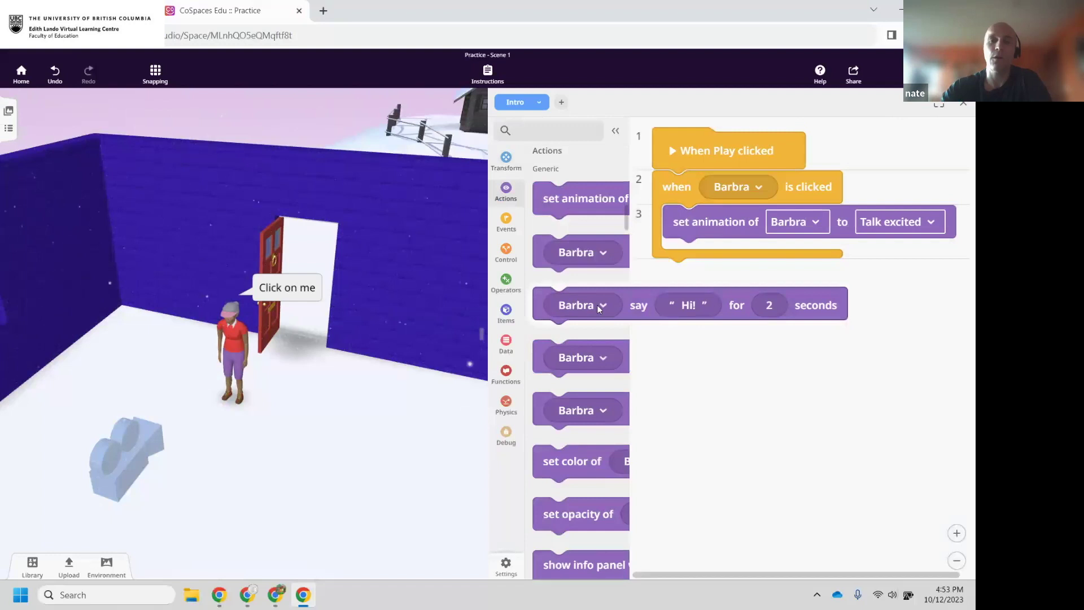
left_click_drag(568, 302, 672, 257)
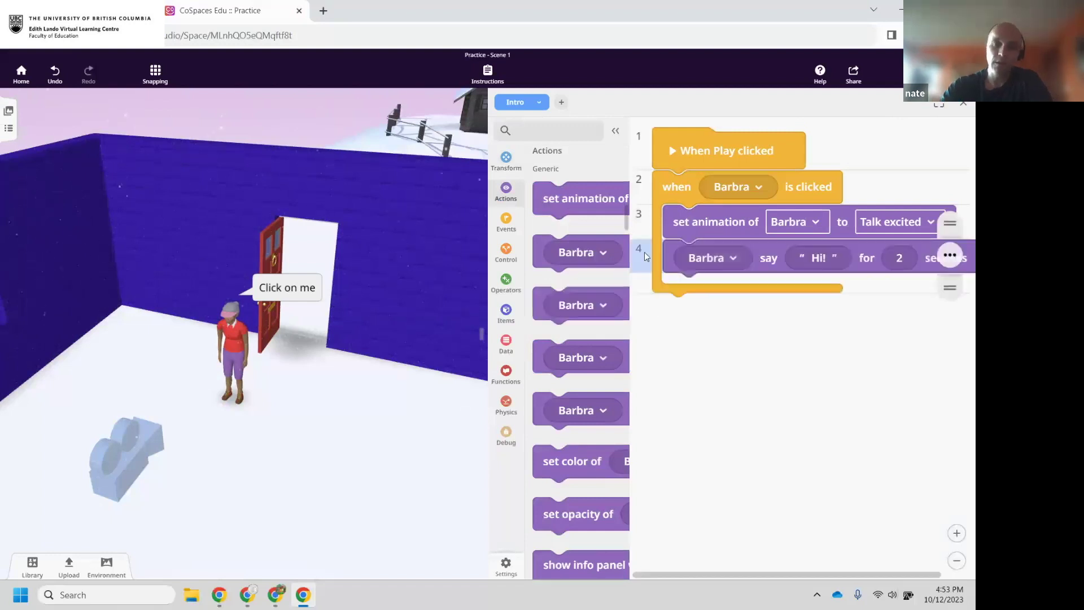
left_click_drag(481, 334, 266, 334)
Replace Hi! with a welcome line saying you will need to find the key to escape.
left_click(640, 258)
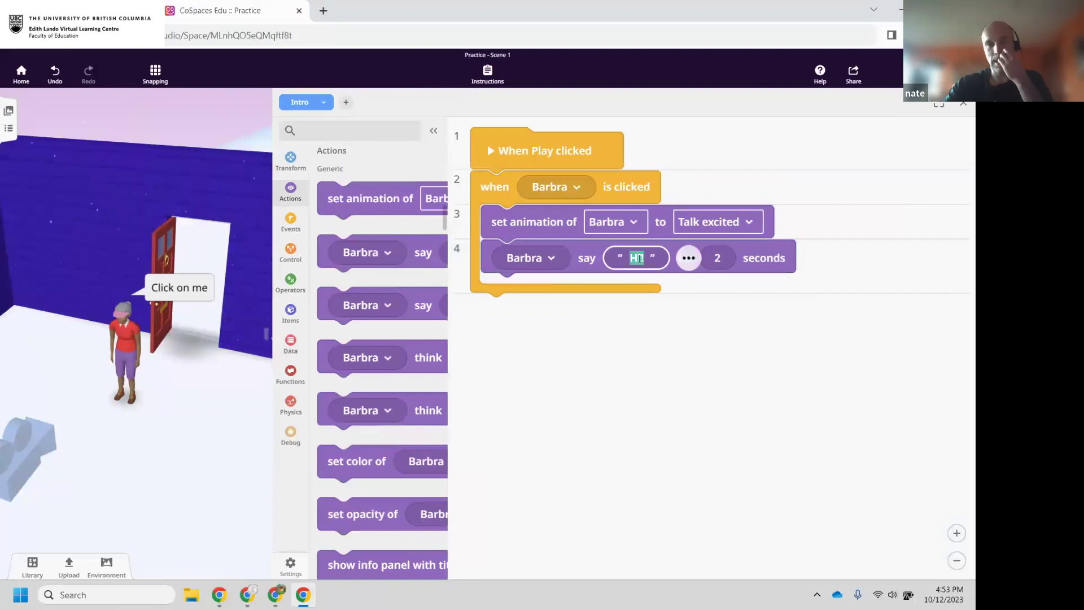
type("Hello andwl")
key("BackSpace")
key("BackSpace")
key("BackSpace")
type("d ")
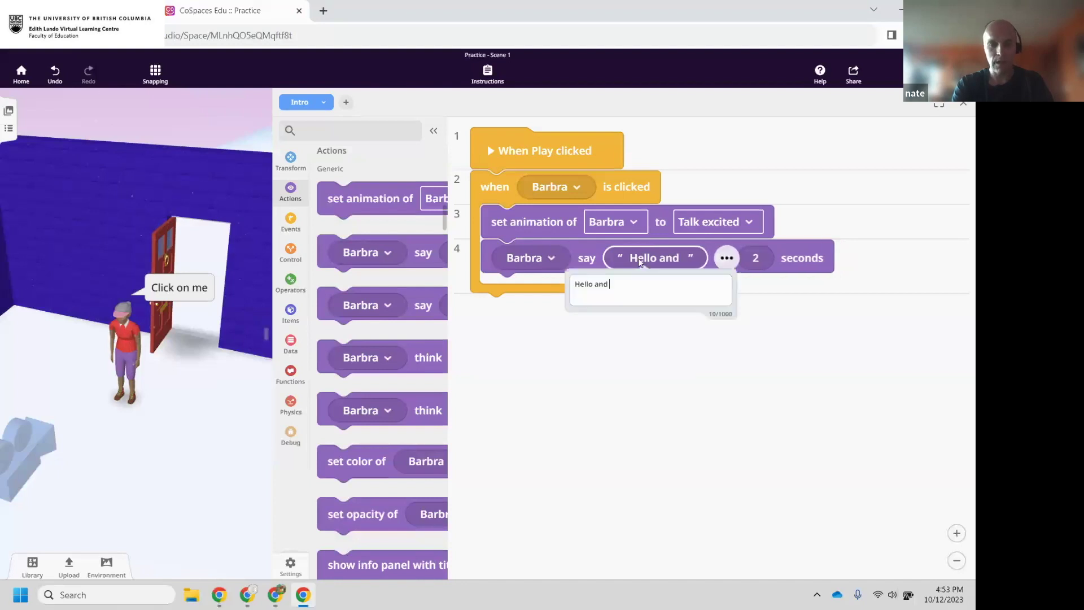
type("welcome to this room")
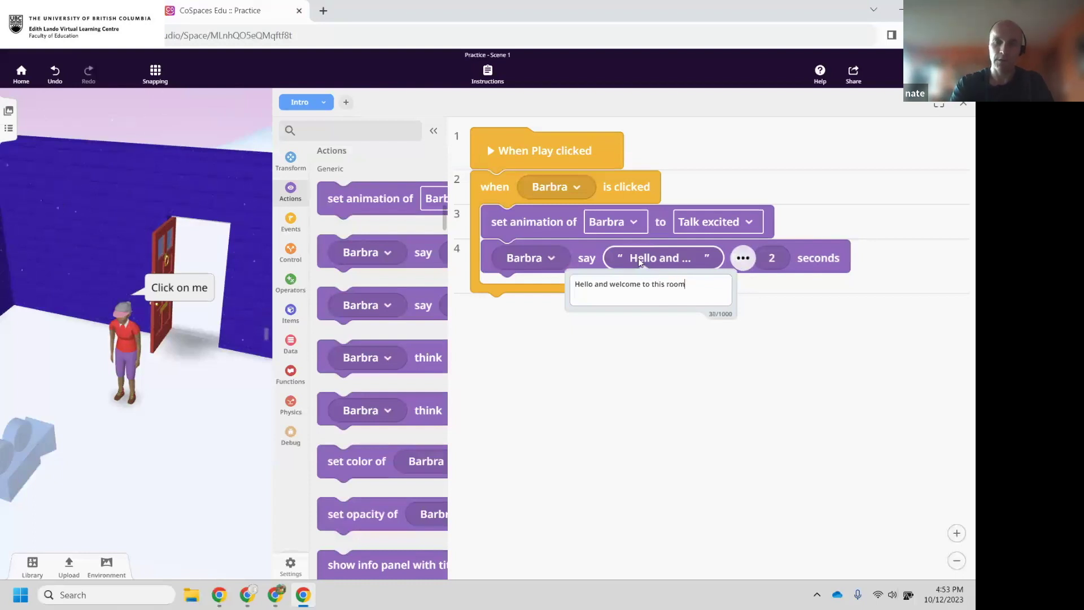
type("re")
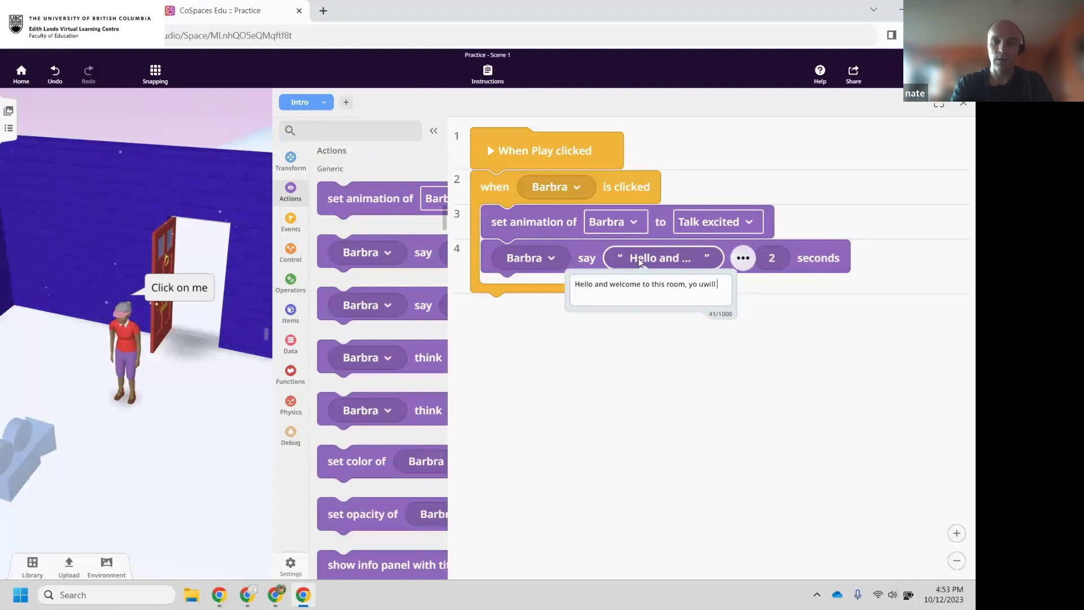
key("BackSpace")
key("BackSpace")
key("BackSpace")
key("BackSpace")
key("BackSpace")
type("u will need to ")
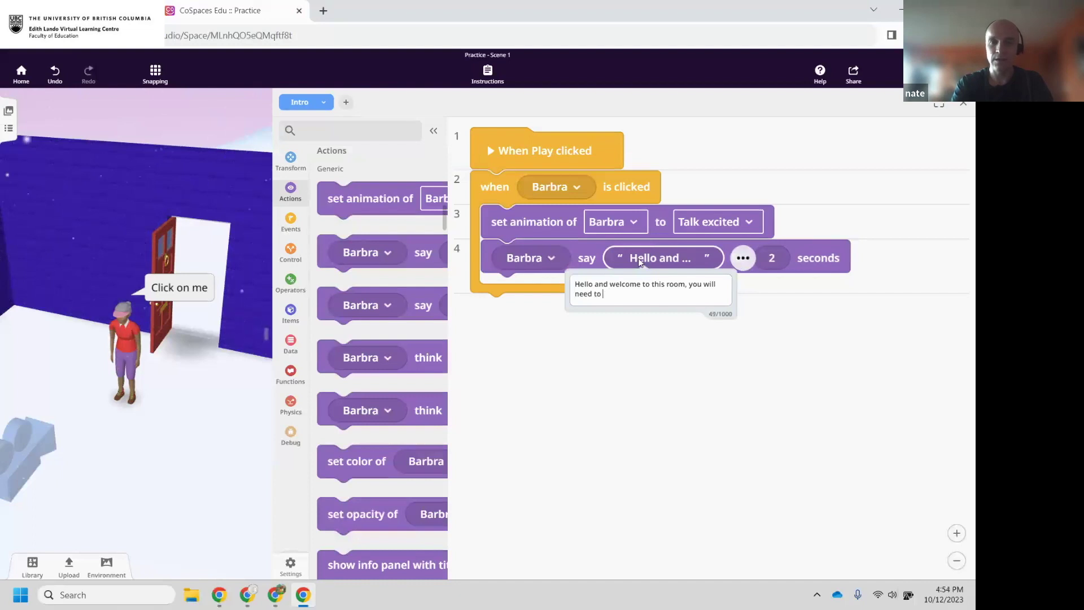
type("find the ")
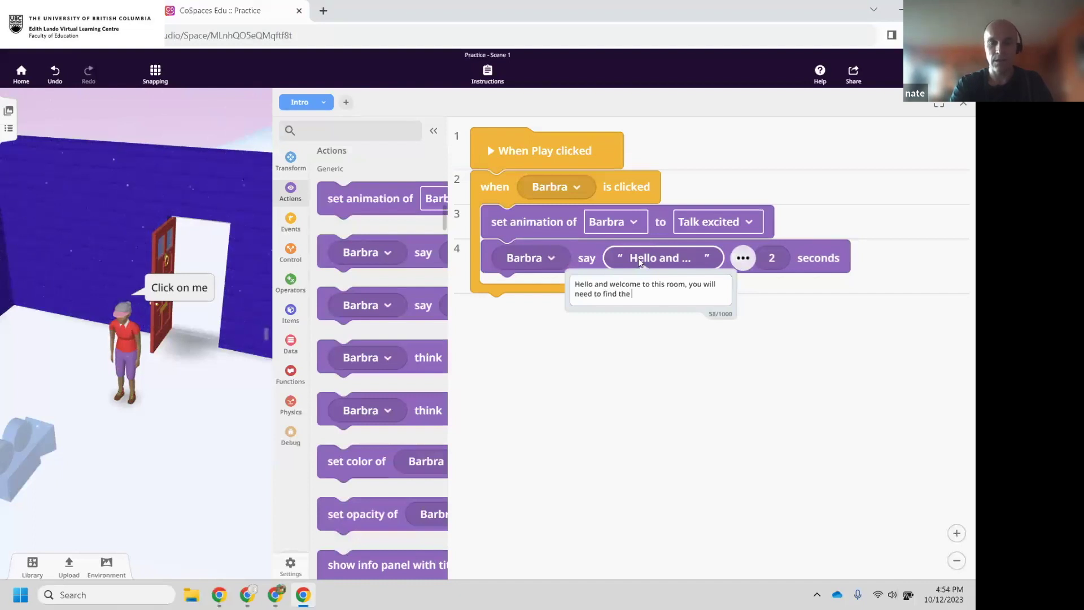
type("key to escape.")
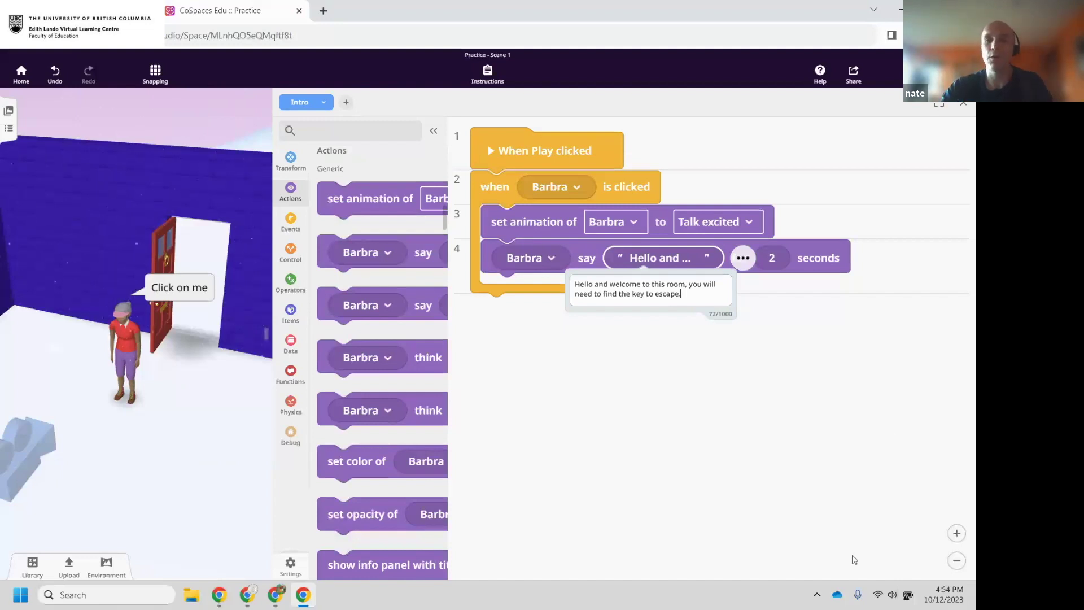
left_click(669, 428)
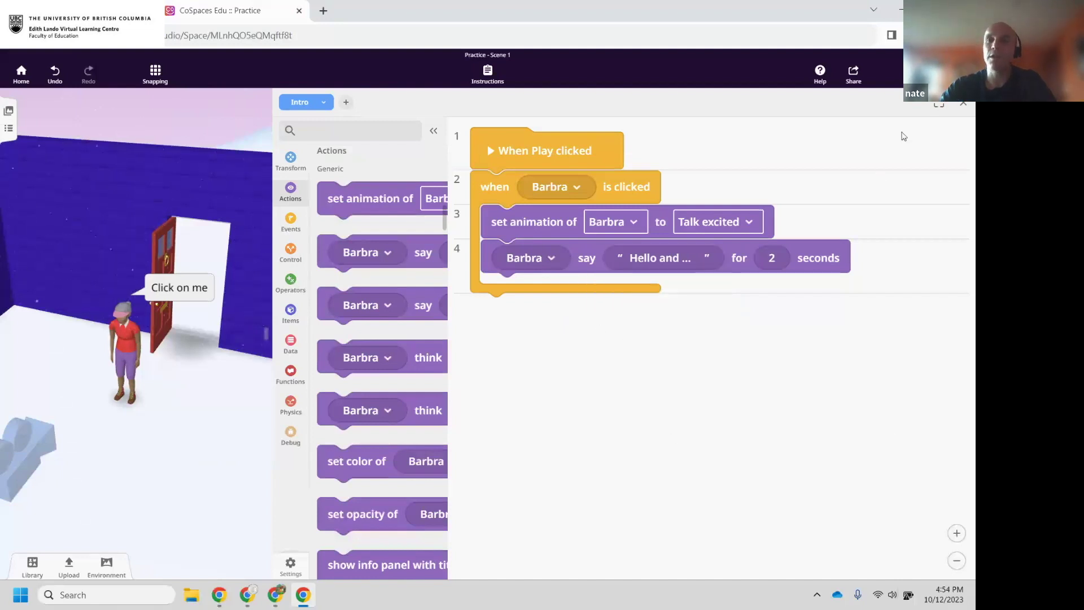
Play the scene to test it, then change the speech duration from 2 to 5 seconds.
left_click(895, 93)
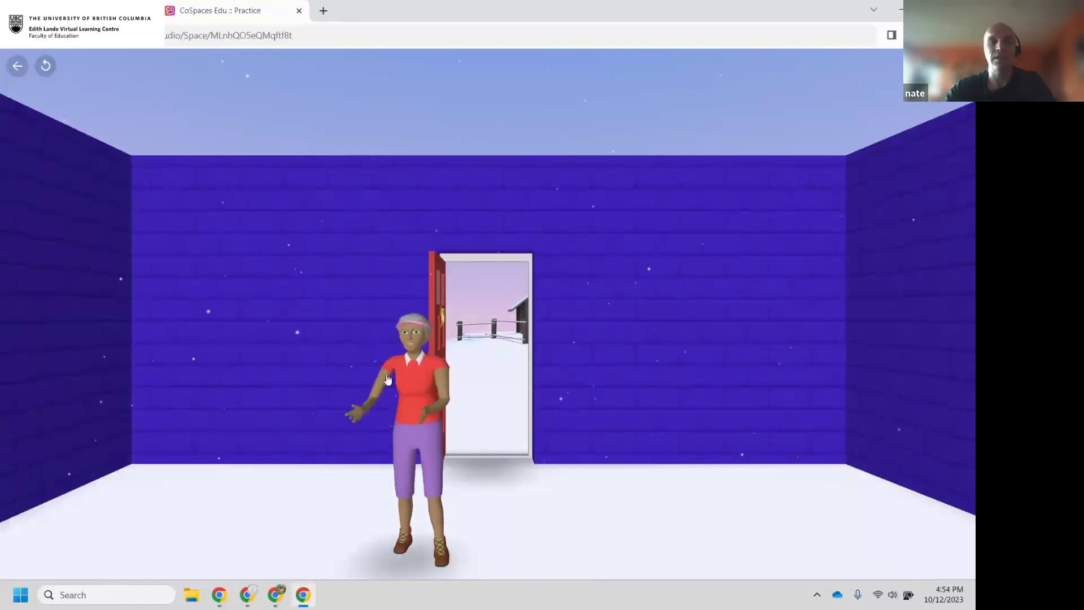
left_click(18, 66)
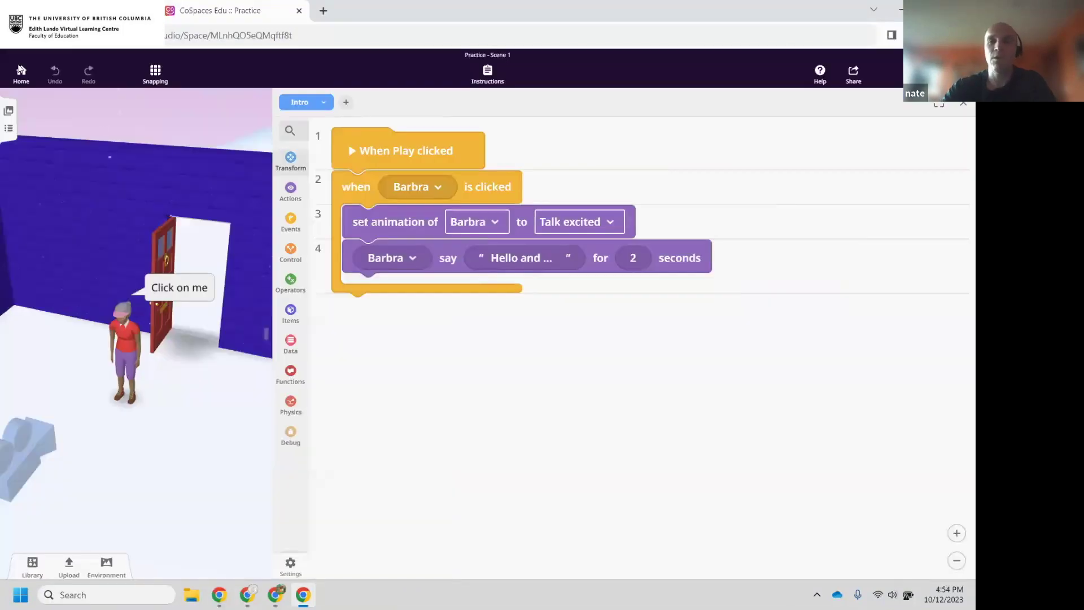
left_click(634, 259)
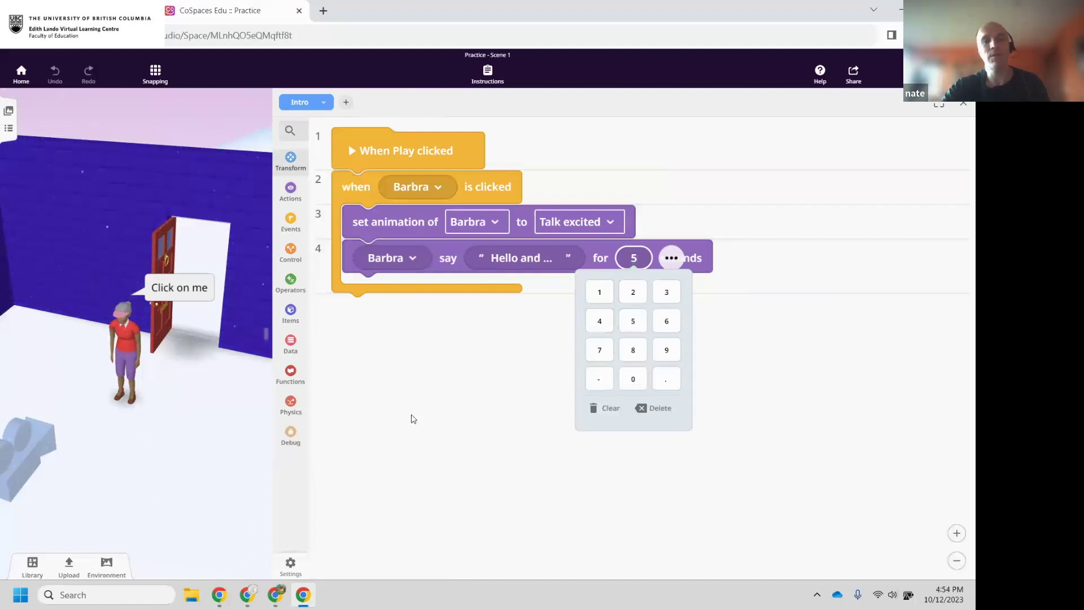
left_click(537, 370)
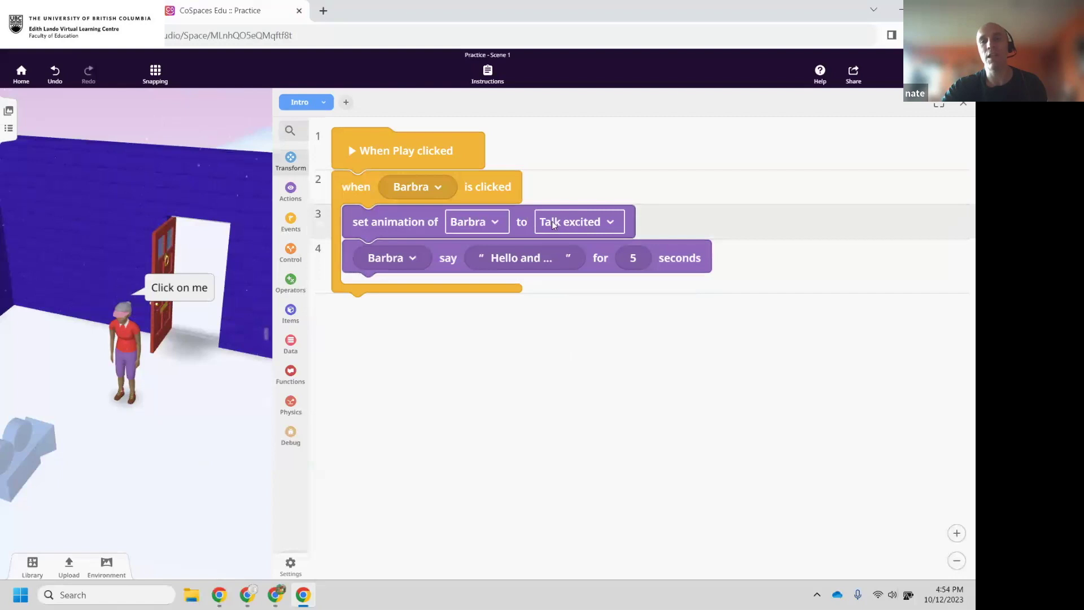
left_click(402, 226)
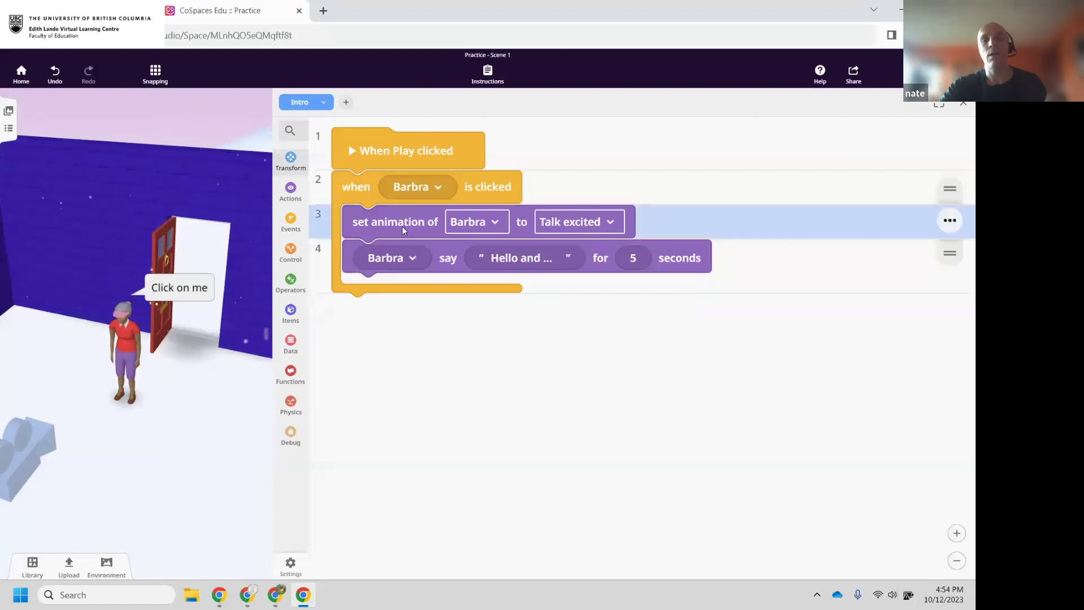
Duplicate the set animation block below the say block and set the copy to Clap.
right_click(403, 229)
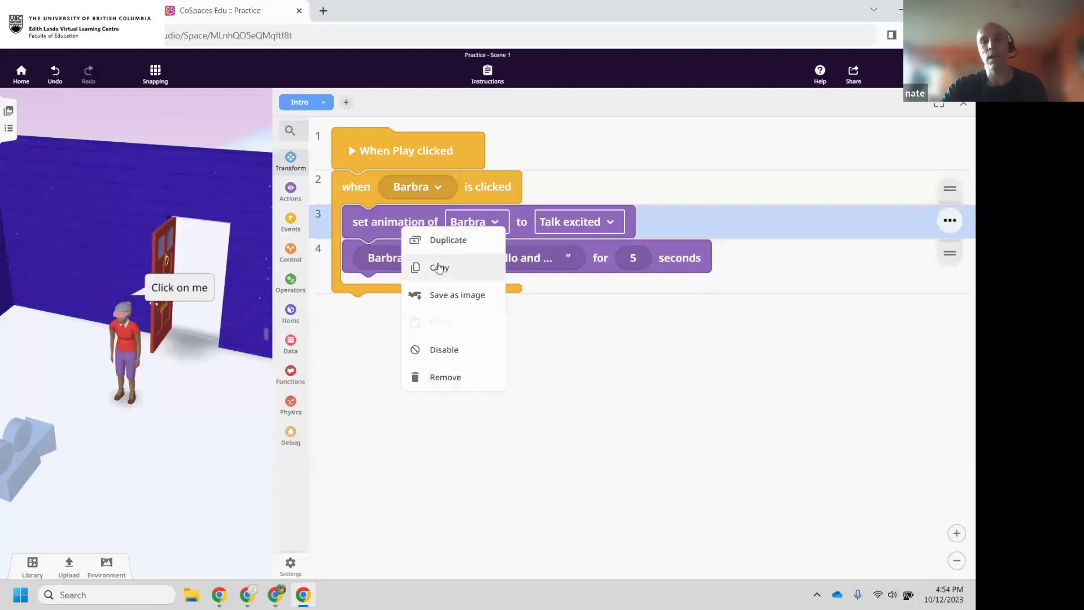
left_click(439, 242)
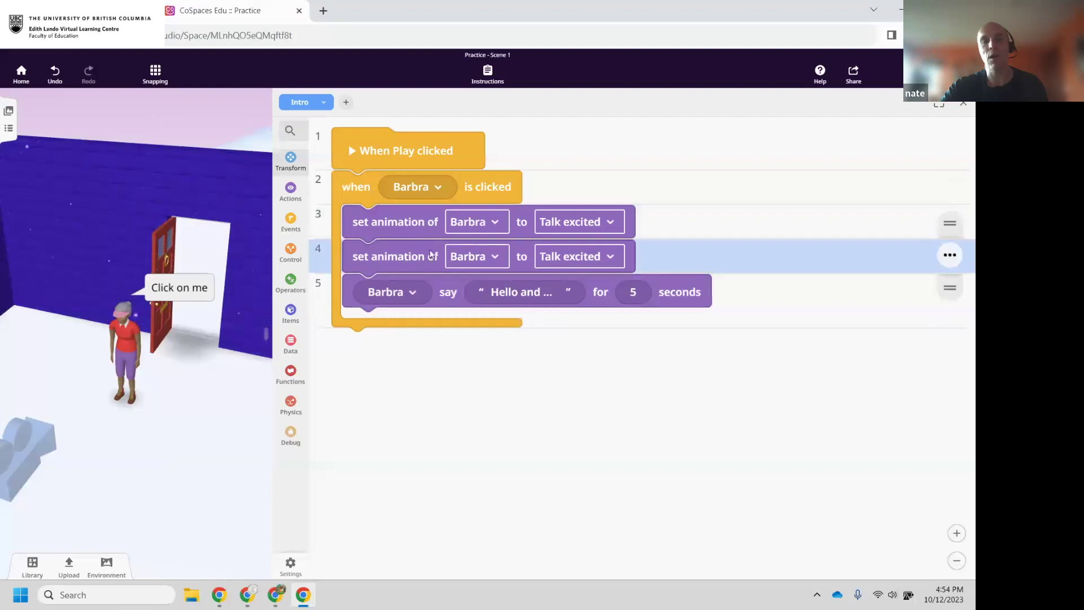
left_click_drag(393, 261, 411, 329)
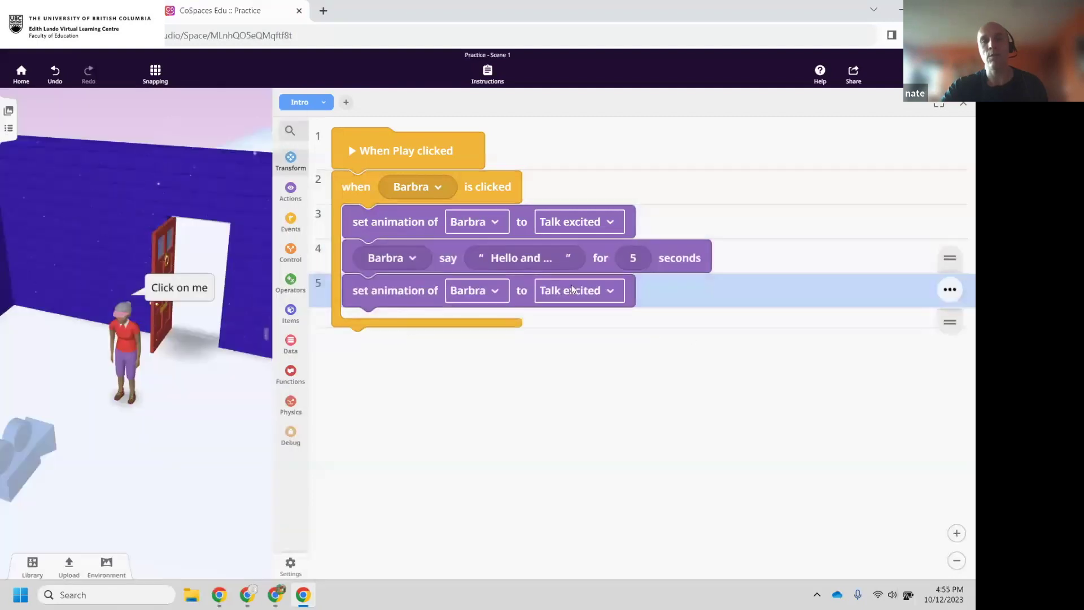
left_click(572, 294)
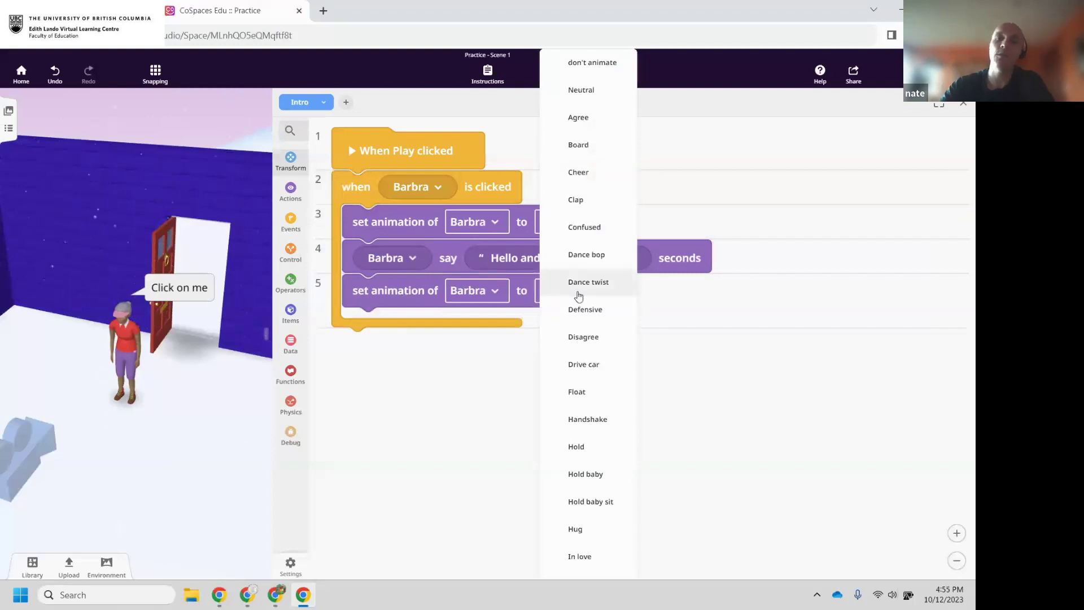
left_click(576, 200)
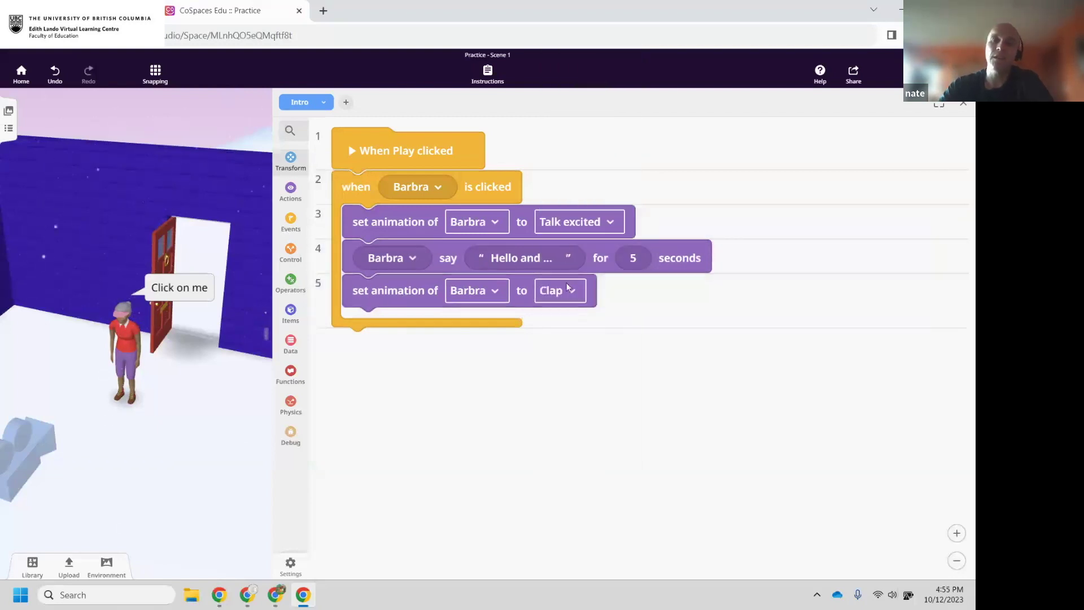
left_click(568, 288)
left_click(579, 202)
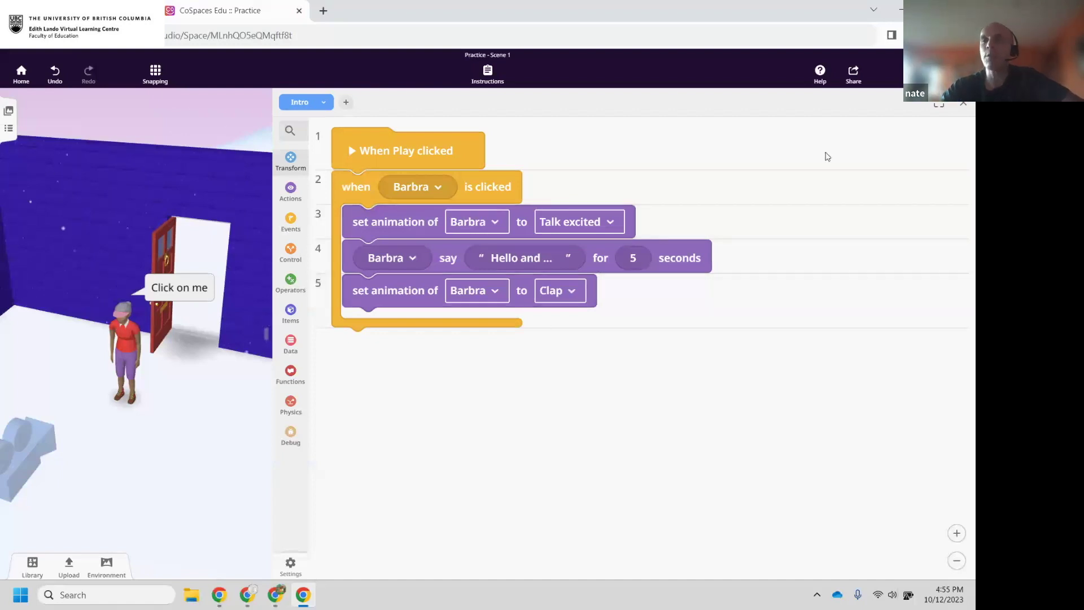
Play the scene, click Barbra to see her welcome speech, then return to the editor.
left_click(931, 71)
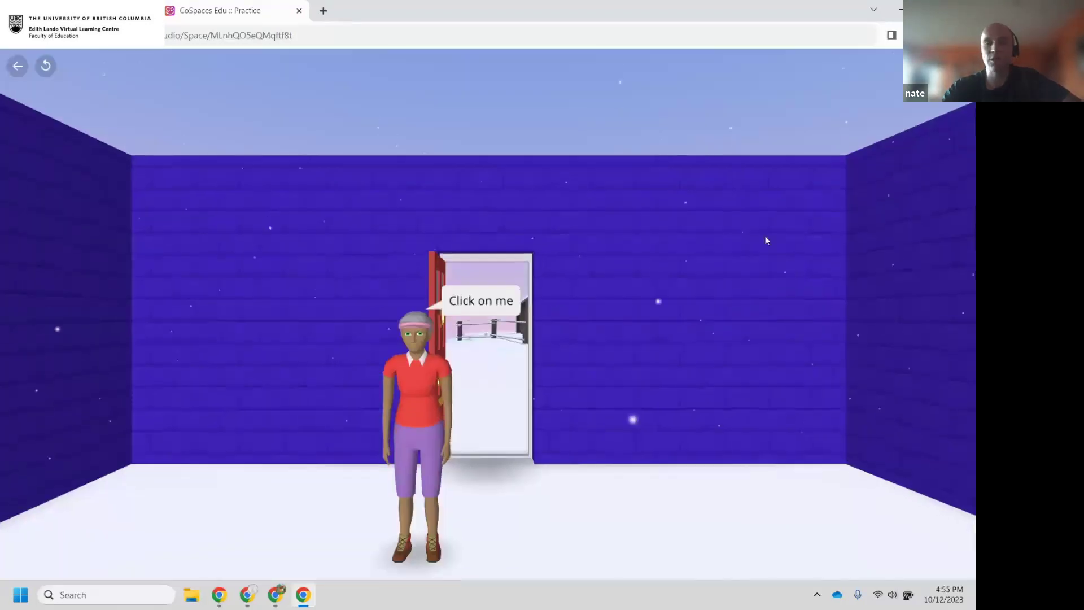
left_click(421, 379)
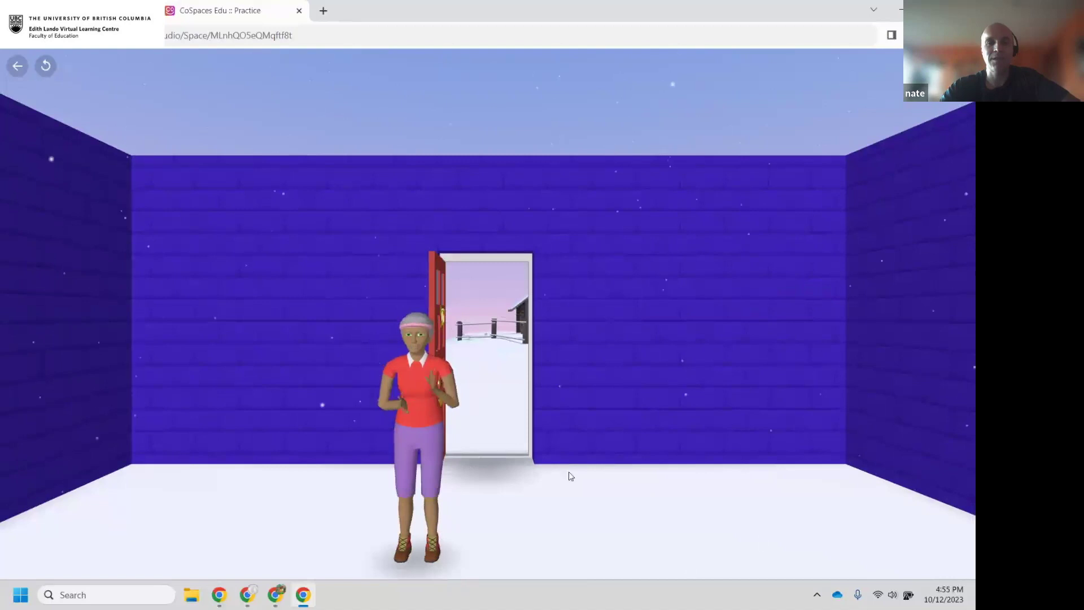
left_click(421, 384)
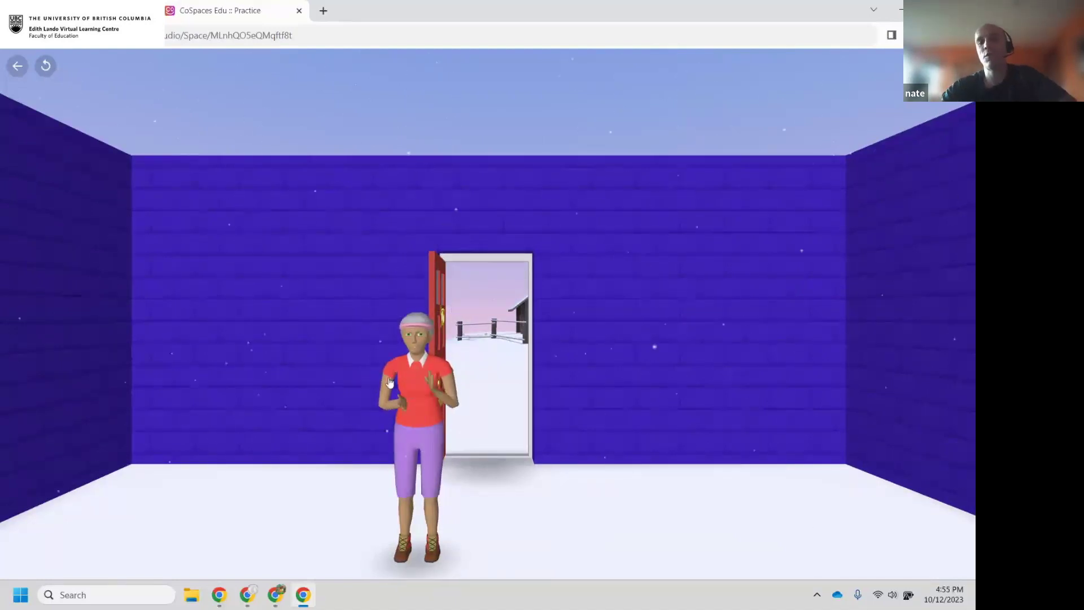
left_click(19, 67)
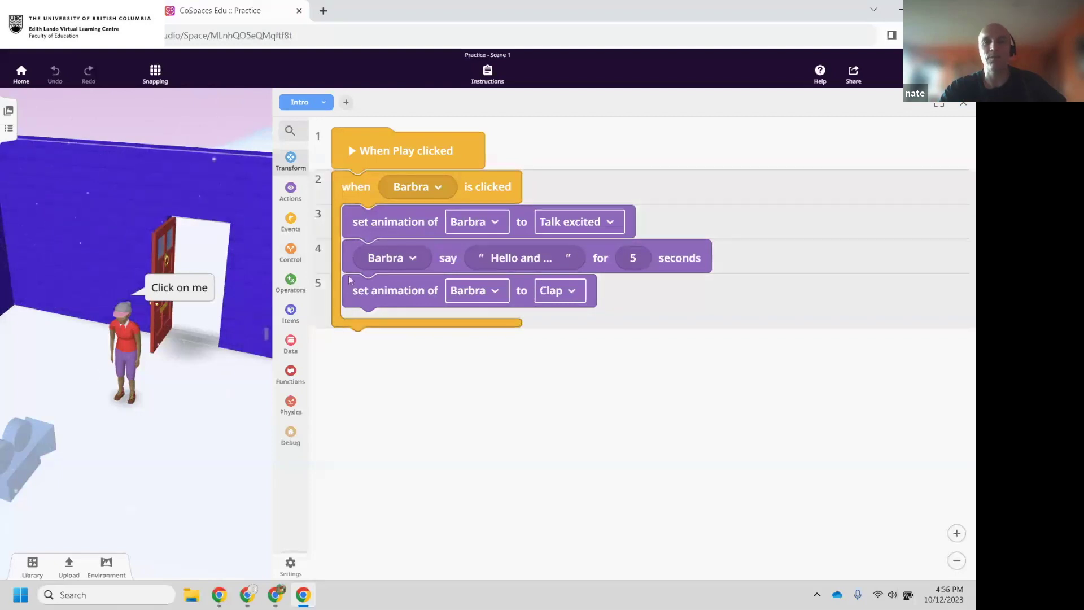
Browse the Control block category while resizing the code panel.
left_click(292, 252)
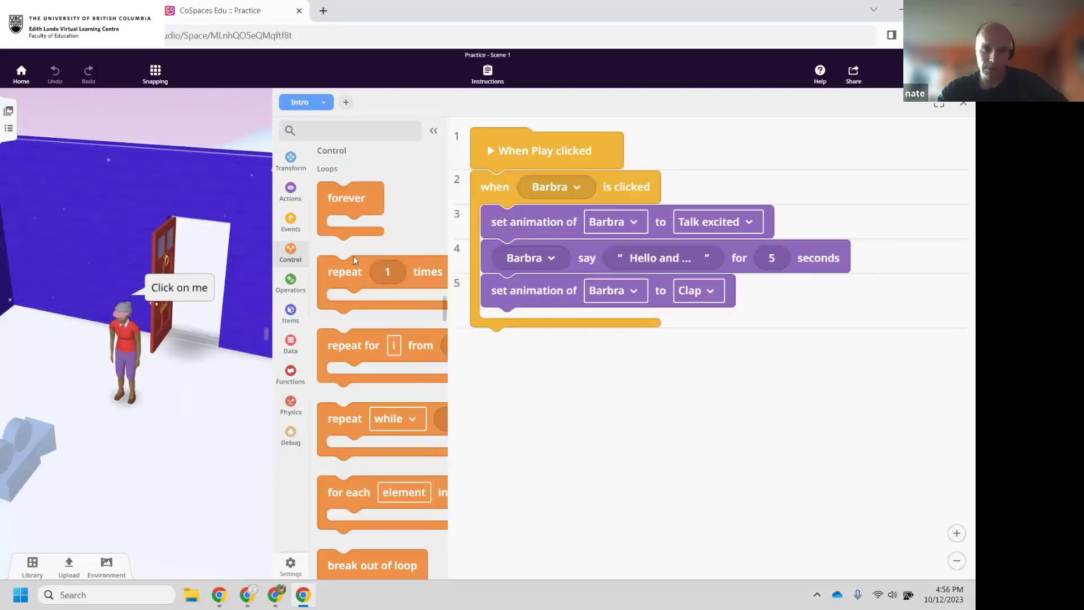
scroll(373, 294, "down", 5)
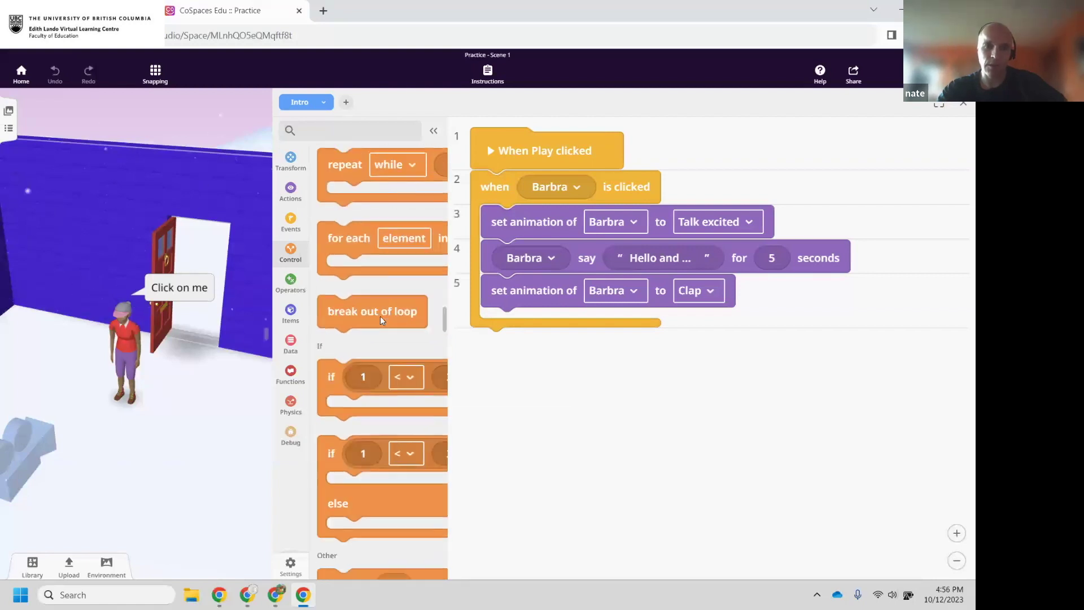
scroll(381, 319, "down", 6)
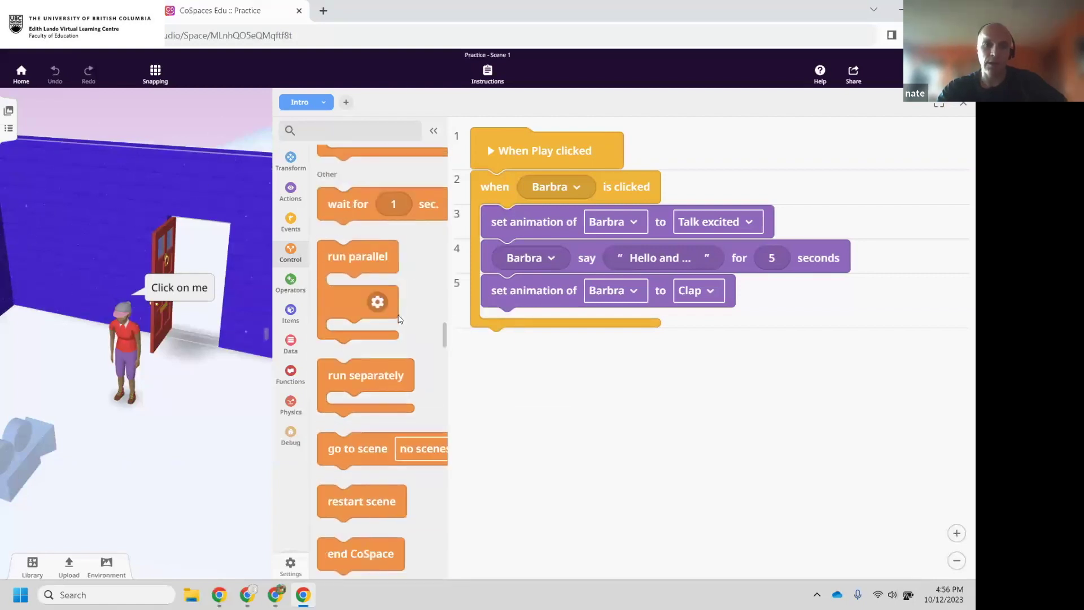
scroll(398, 314, "down", 3)
left_click_drag(398, 314, 413, 305)
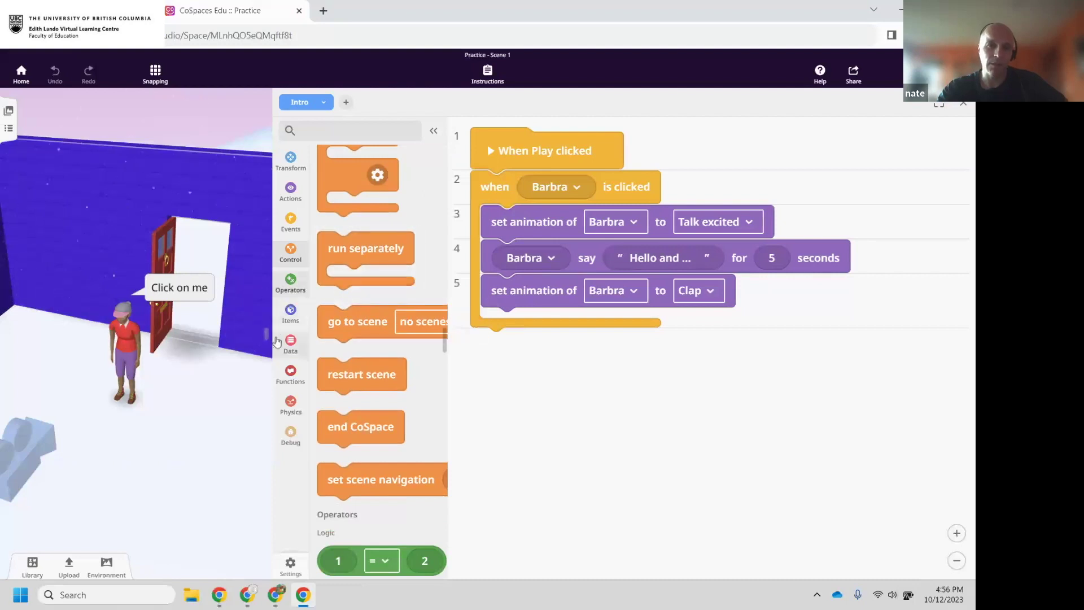
left_click_drag(276, 340, 203, 342)
scroll(344, 374, "down", 3)
scroll(344, 374, "up", 10)
scroll(339, 347, "up", 3)
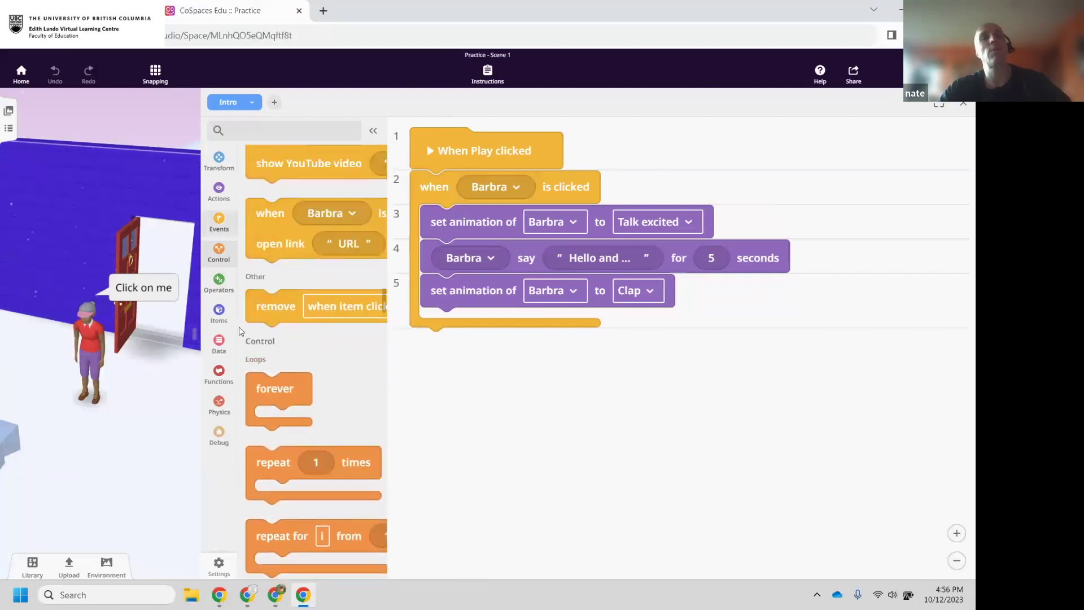
Insert the 'remove when item clicked event from Barbra' block from Events into the click script.
left_click(225, 221)
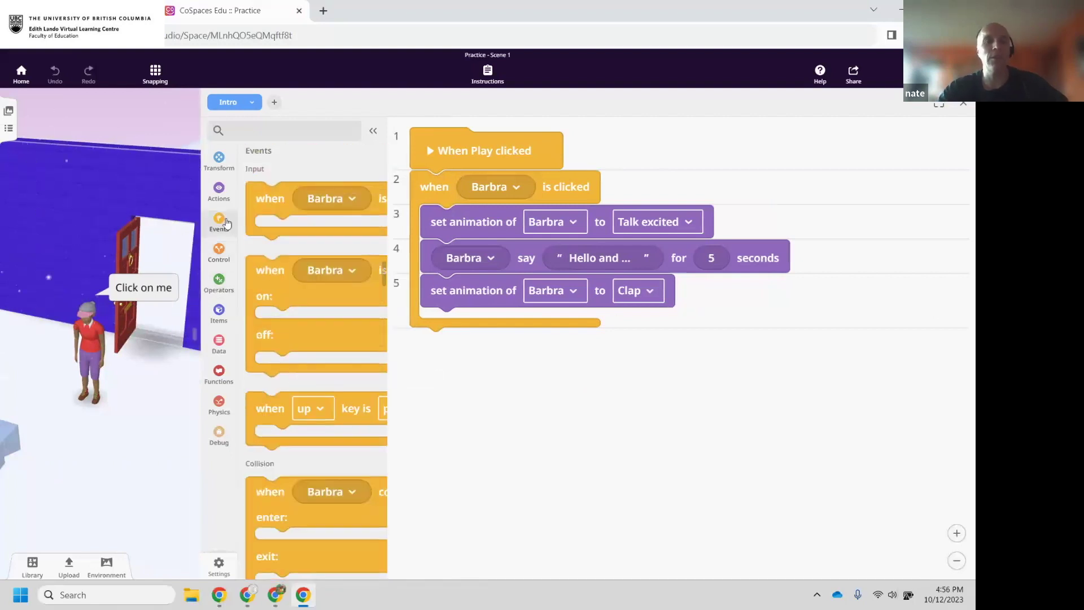
scroll(309, 319, "down", 10)
left_click_drag(299, 316, 298, 351)
mouse_move(283, 383)
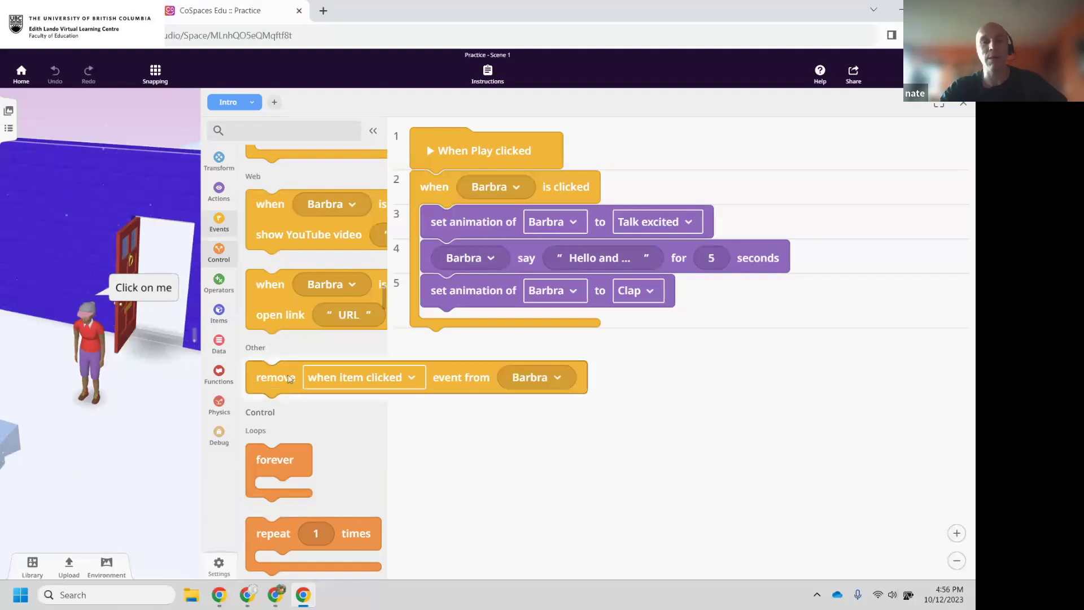
left_click_drag(265, 377, 451, 287)
left_click_drag(465, 244, 447, 223)
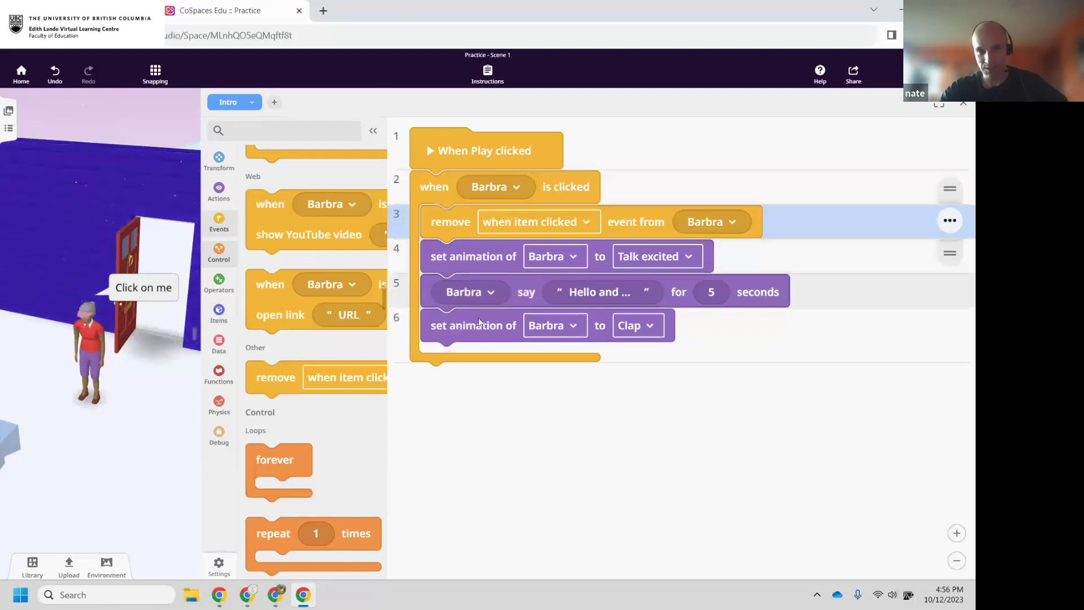
left_click(938, 69)
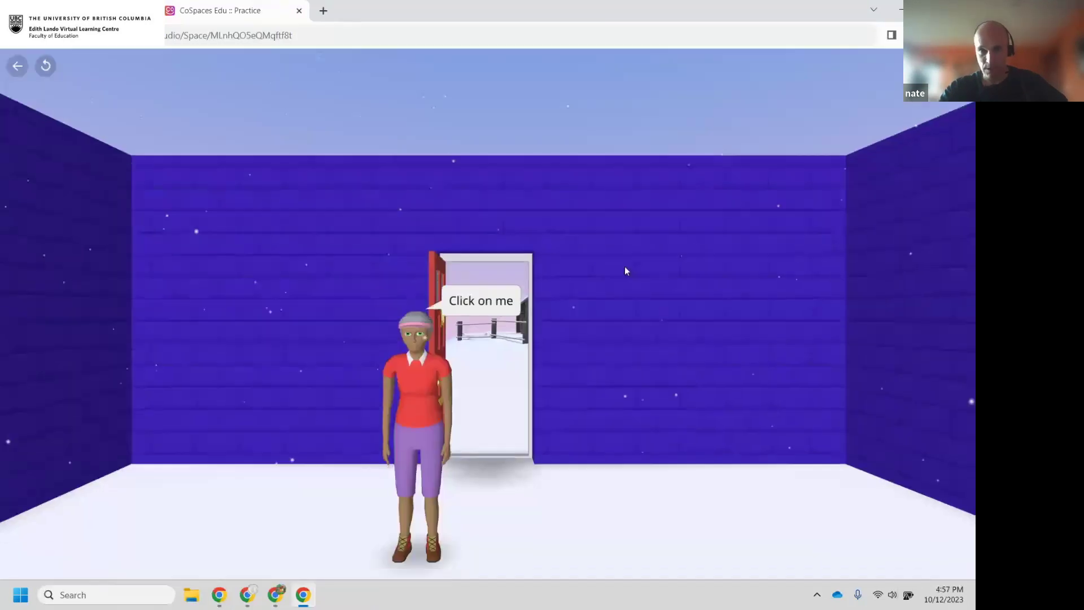
left_click(418, 389)
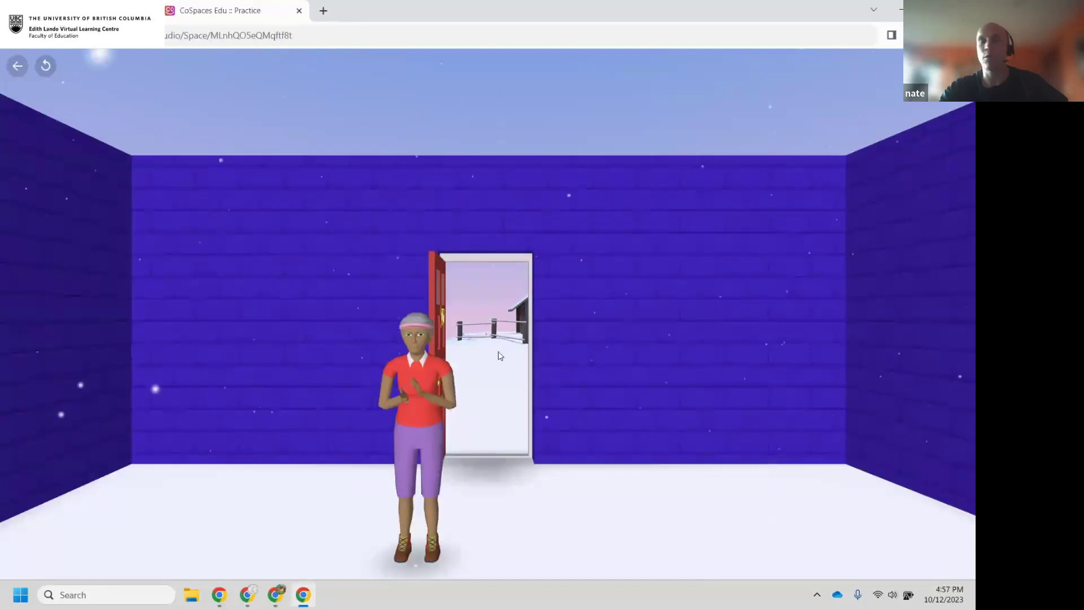
left_click(18, 67)
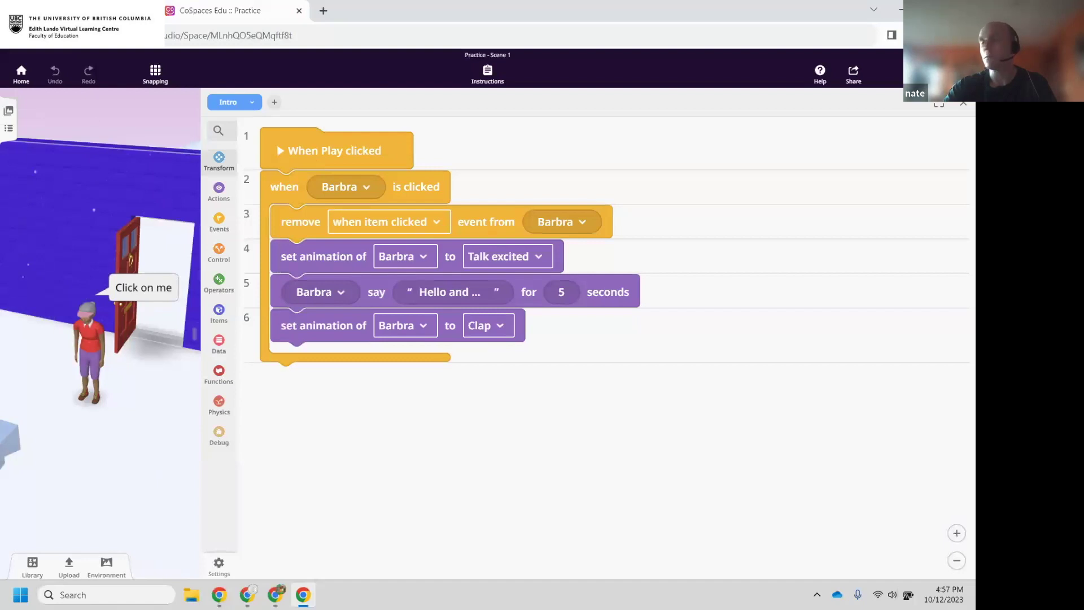
Search the blocks for 'remove', then clear the search without adding anything.
left_click_drag(194, 333, 506, 334)
left_click(507, 222)
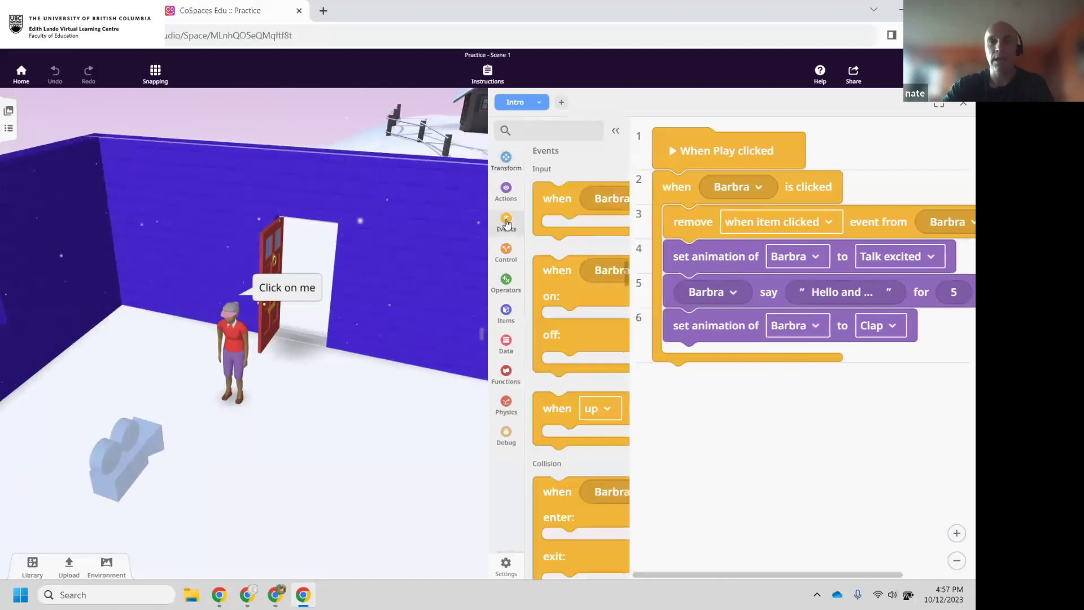
mouse_move(573, 337)
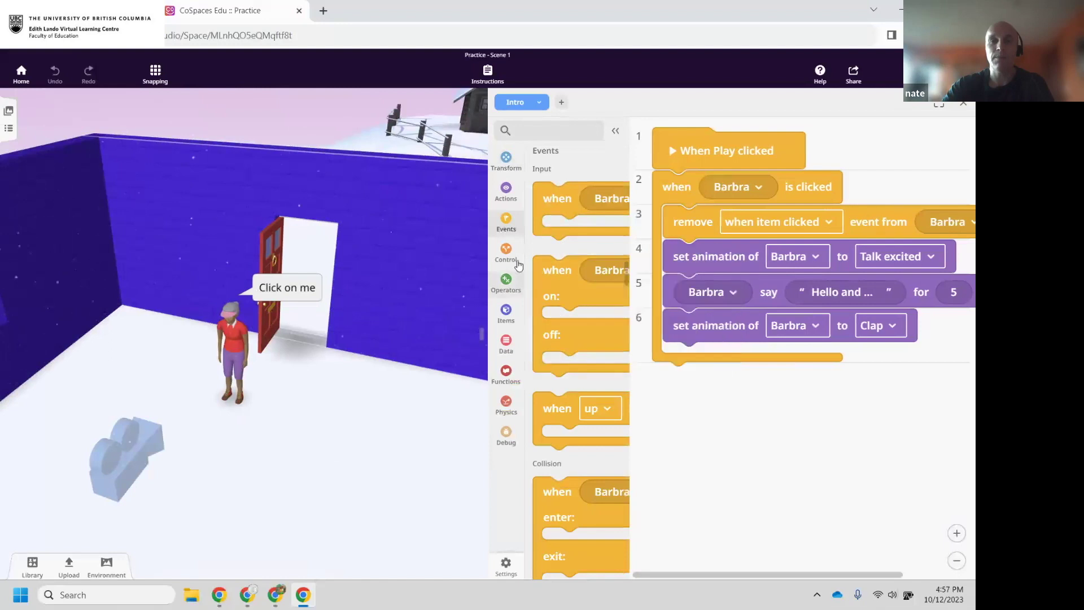
left_click(526, 135)
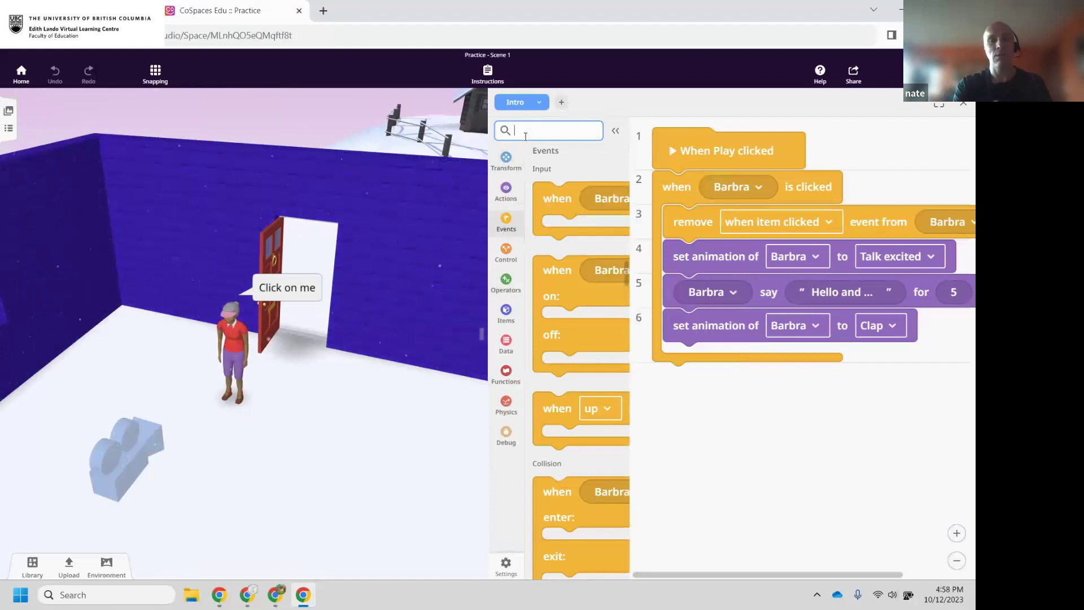
type("remo")
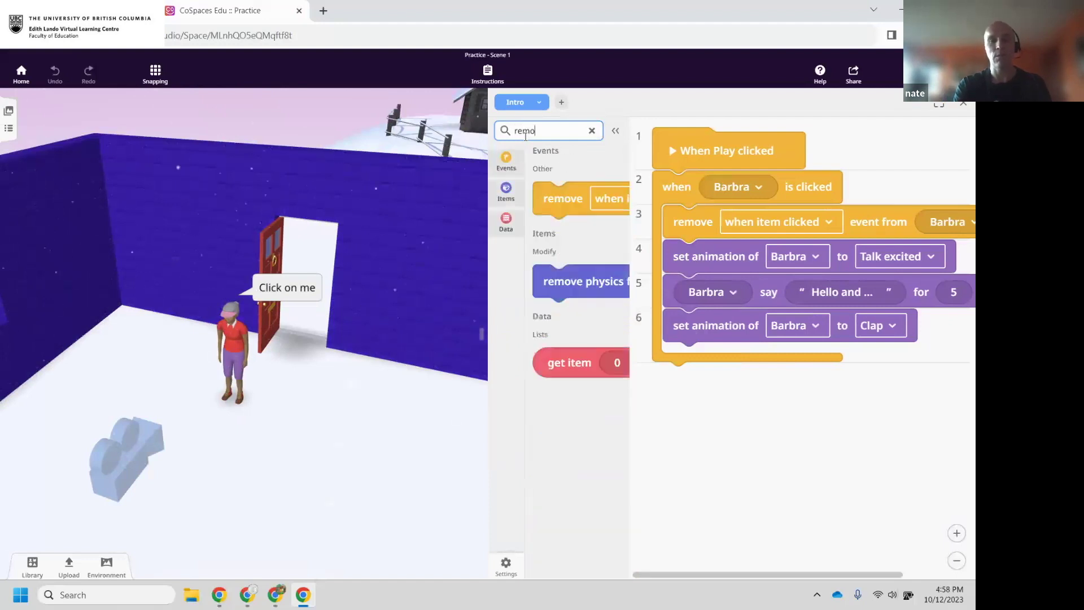
type("ve")
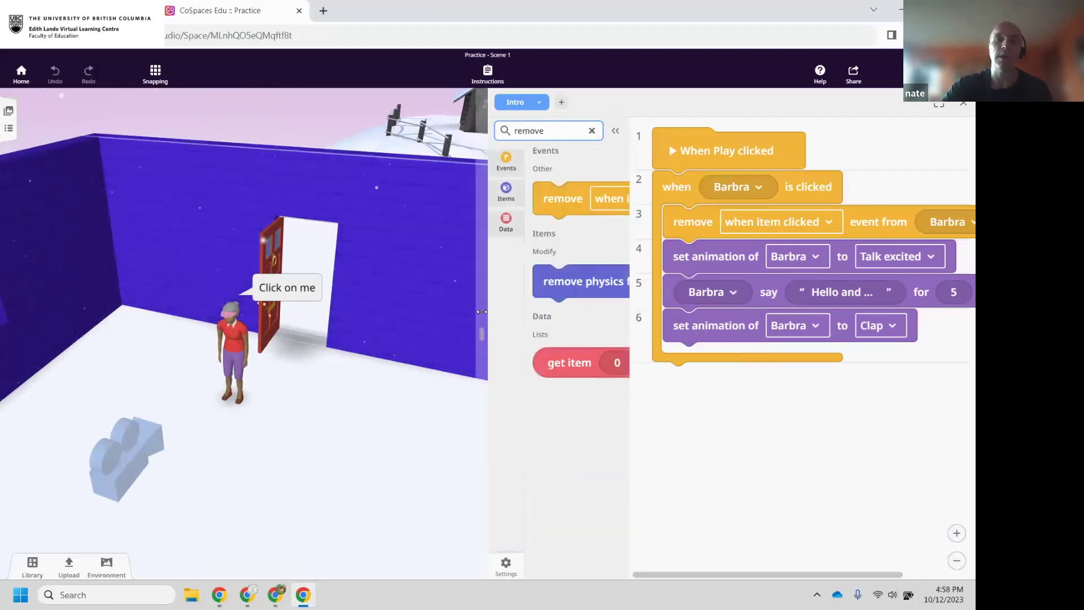
left_click_drag(481, 329, 232, 329)
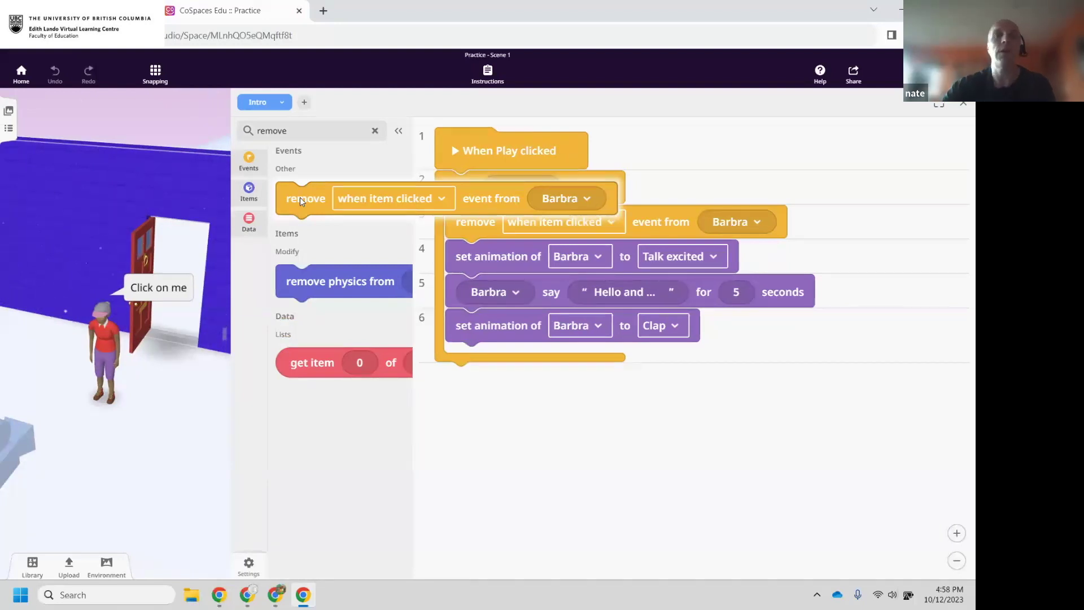
left_click(342, 132)
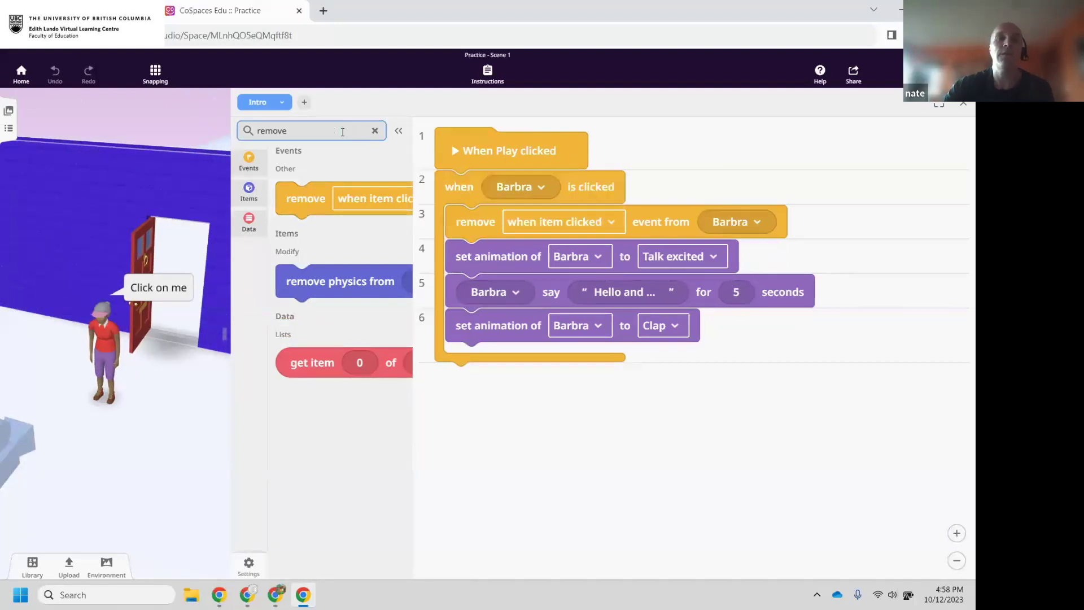
left_click(374, 131)
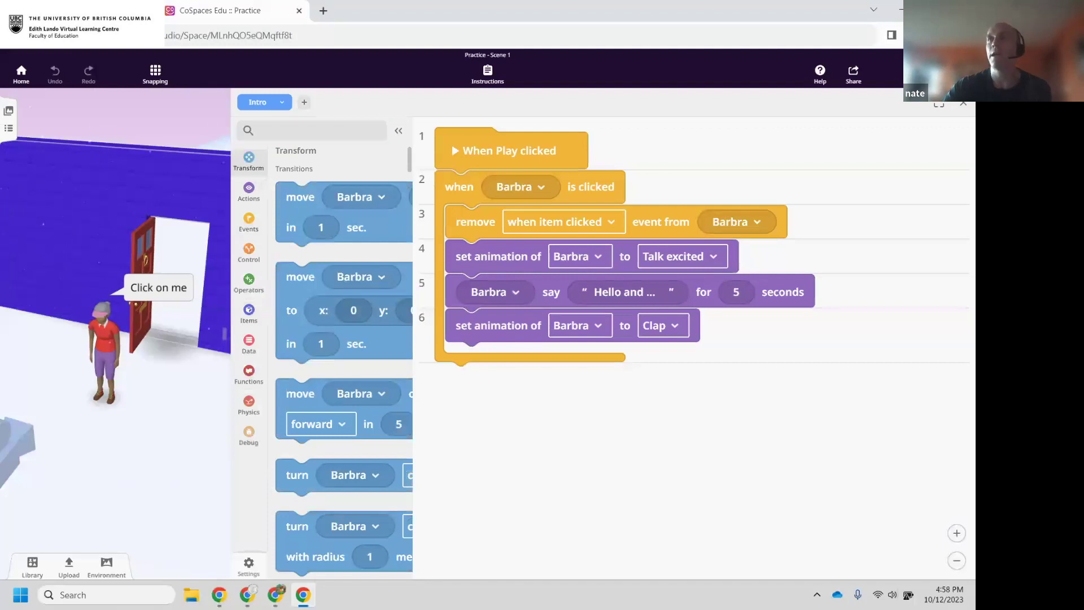
Orbit the scene to bring Barbra into view and close the CoBlocks panel.
left_click_drag(225, 334, 519, 335)
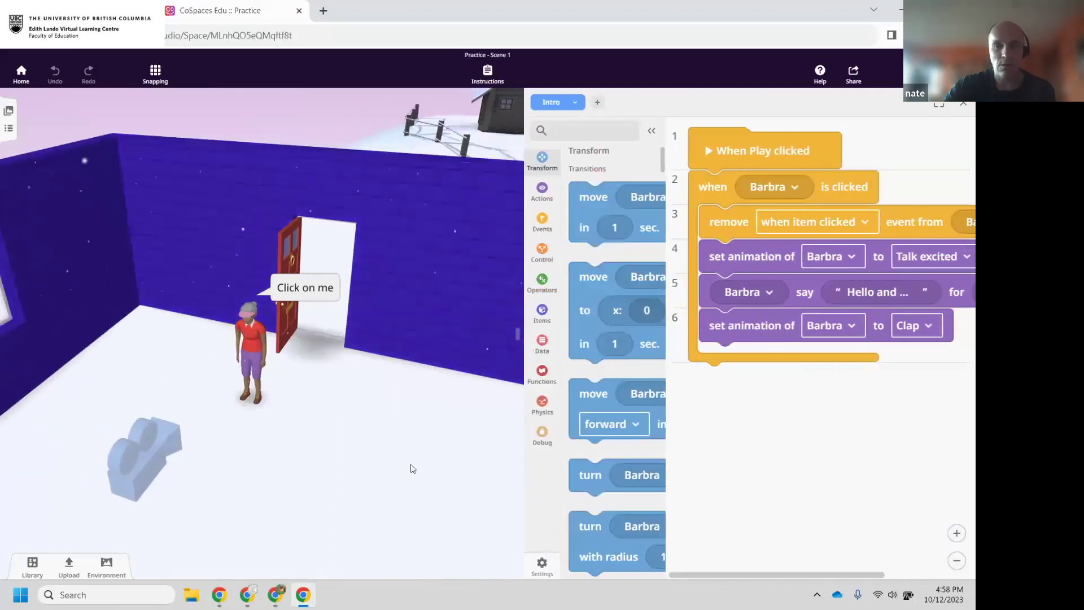
left_click_drag(423, 449, 267, 453)
left_click_drag(299, 407, 187, 382)
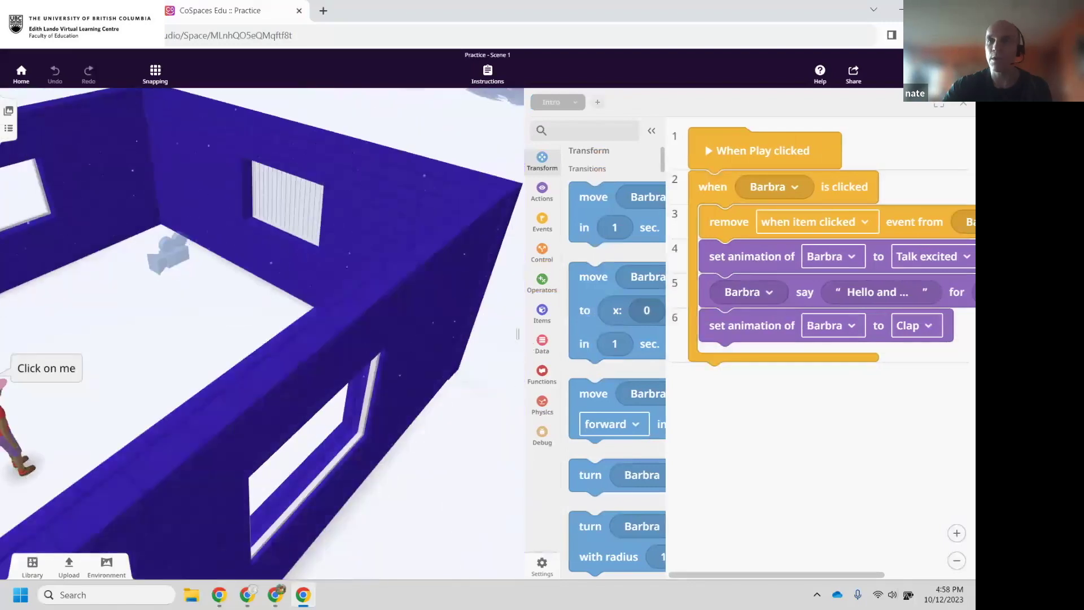
left_click(963, 103)
left_click_drag(309, 309, 417, 337)
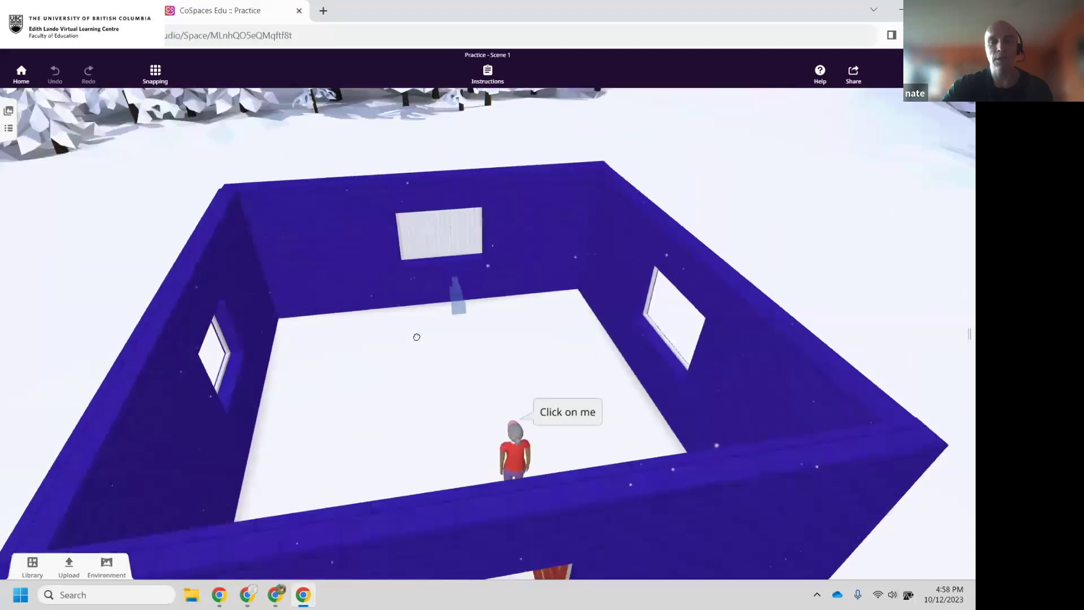
left_click_drag(413, 377, 452, 371)
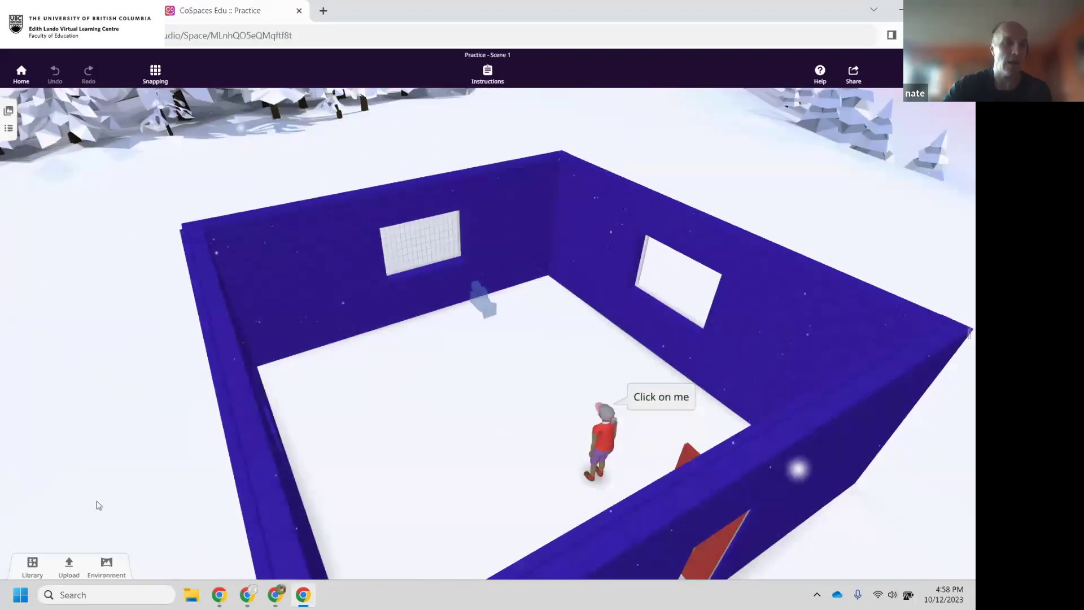
left_click(32, 563)
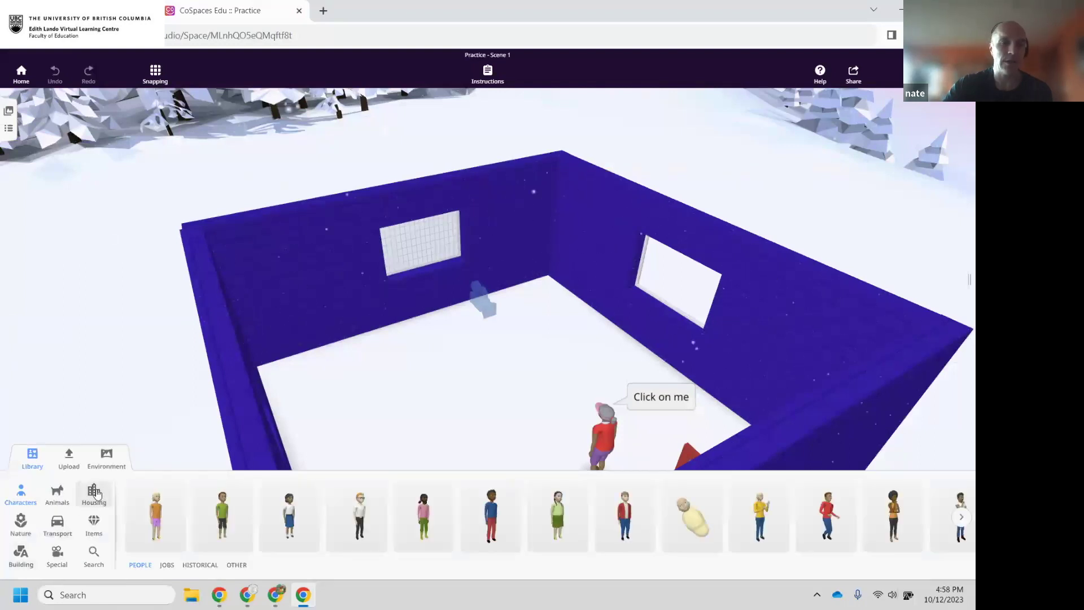
left_click(95, 494)
left_click(94, 522)
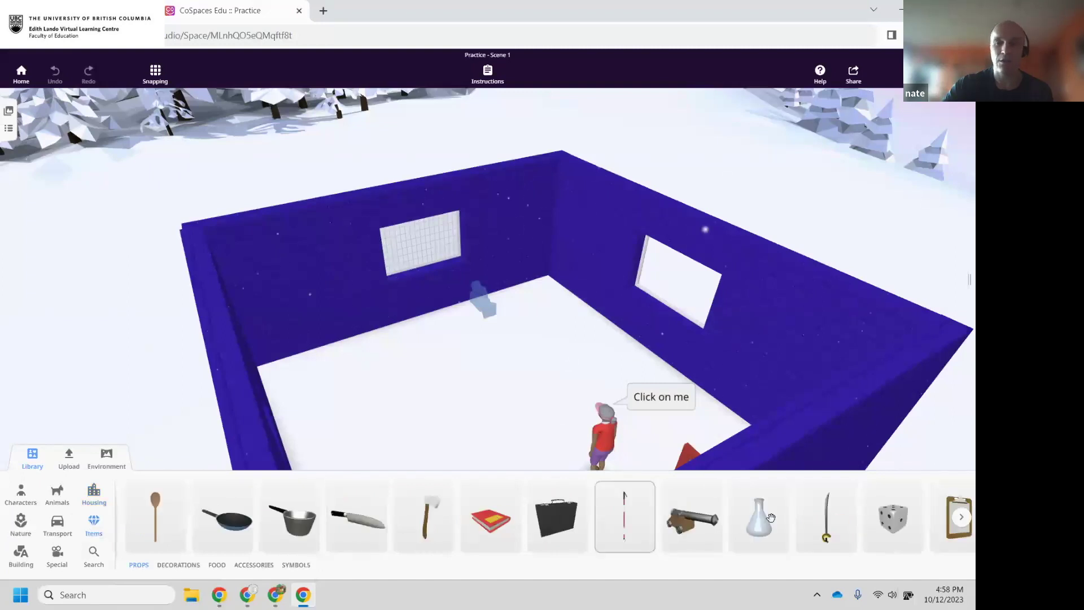
left_click(105, 500)
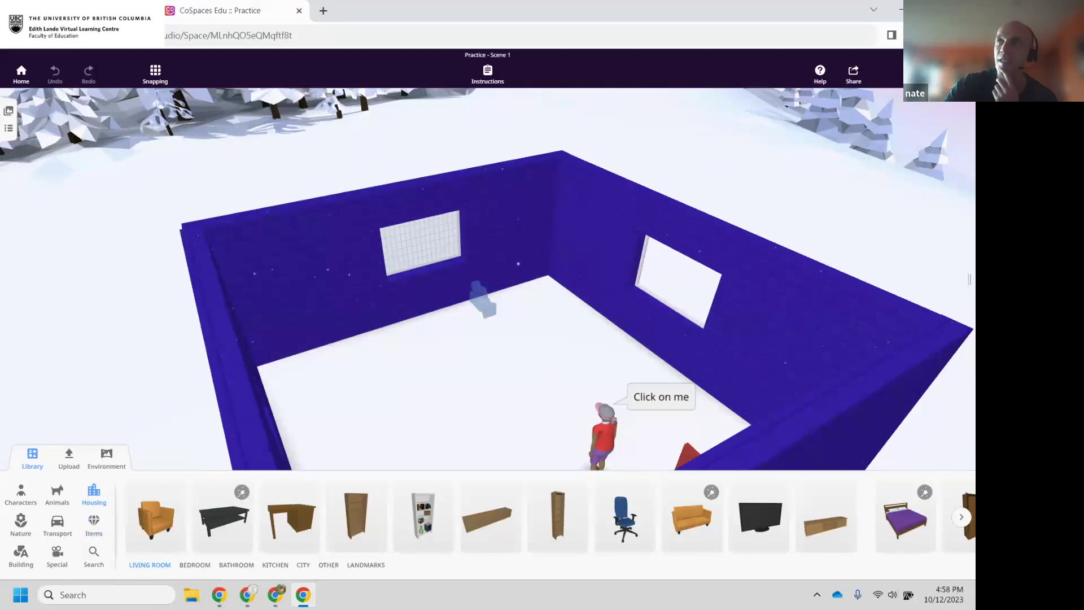
key("alt+Tab")
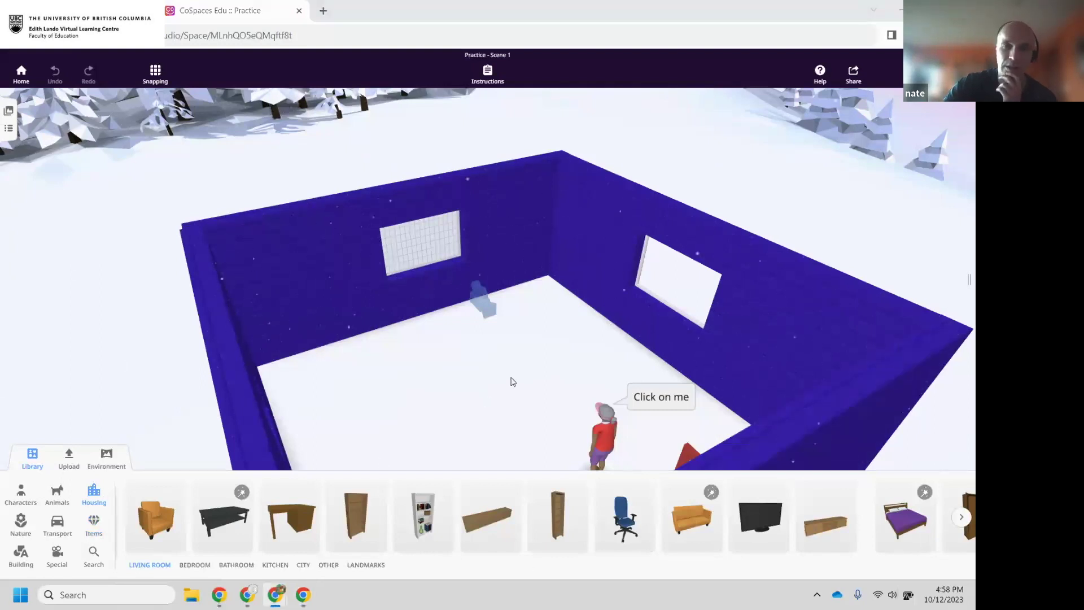
left_click_drag(510, 380, 462, 389)
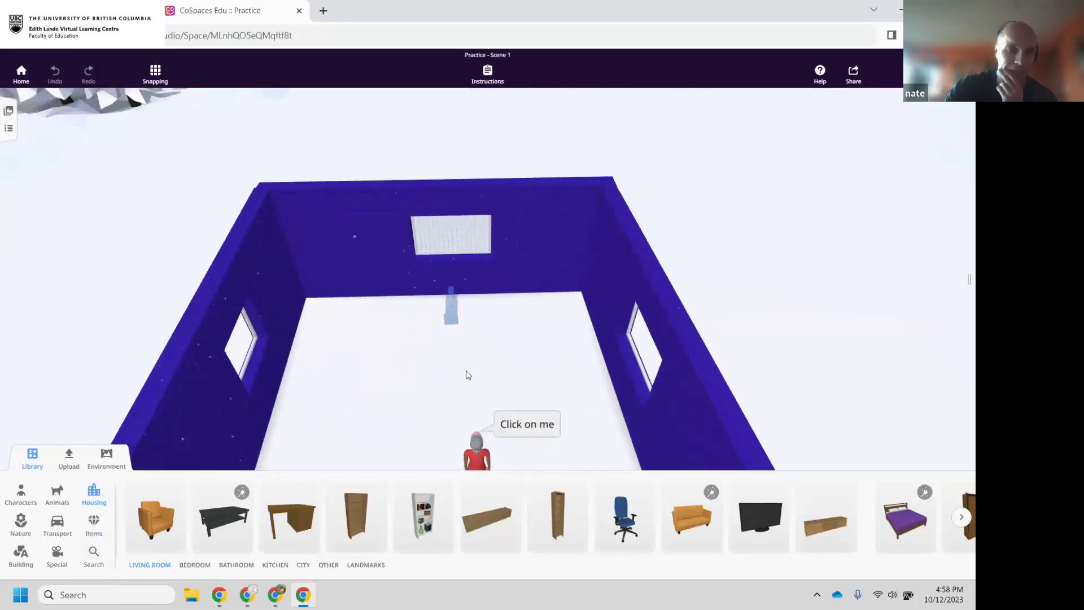
Place a black table in the room, rotate it and move it toward the back wall.
left_click_drag(223, 517, 321, 377)
left_click_drag(317, 417, 290, 430)
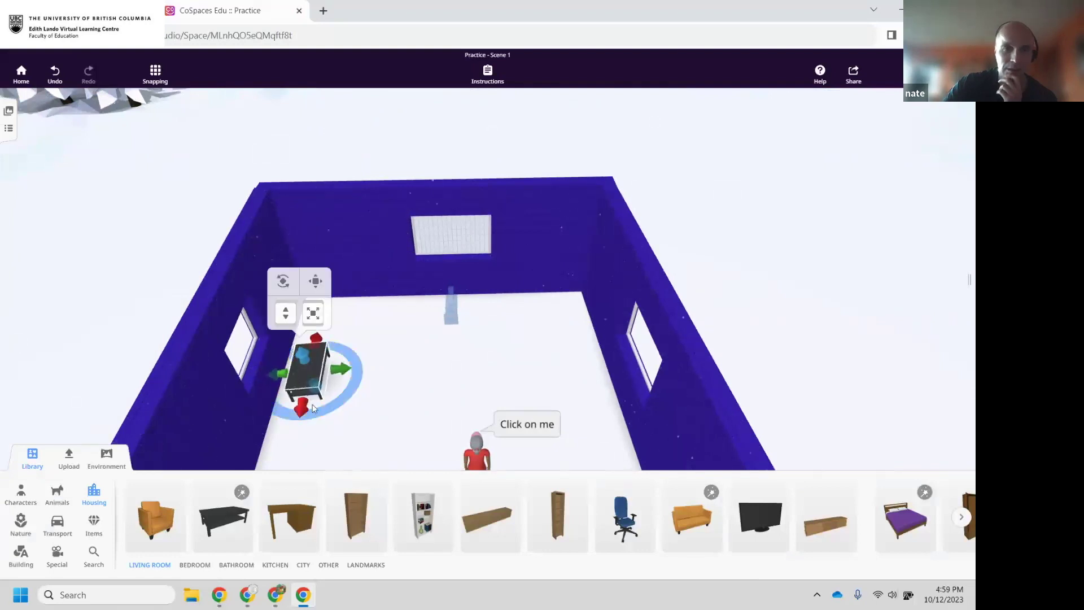
mouse_move(319, 388)
left_mouse_down()
mouse_move(331, 372)
mouse_move(310, 371)
mouse_move(311, 380)
left_mouse_up()
mouse_move(387, 380)
left_mouse_down()
mouse_move(450, 373)
mouse_move(464, 386)
mouse_move(397, 399)
mouse_move(377, 377)
left_mouse_up()
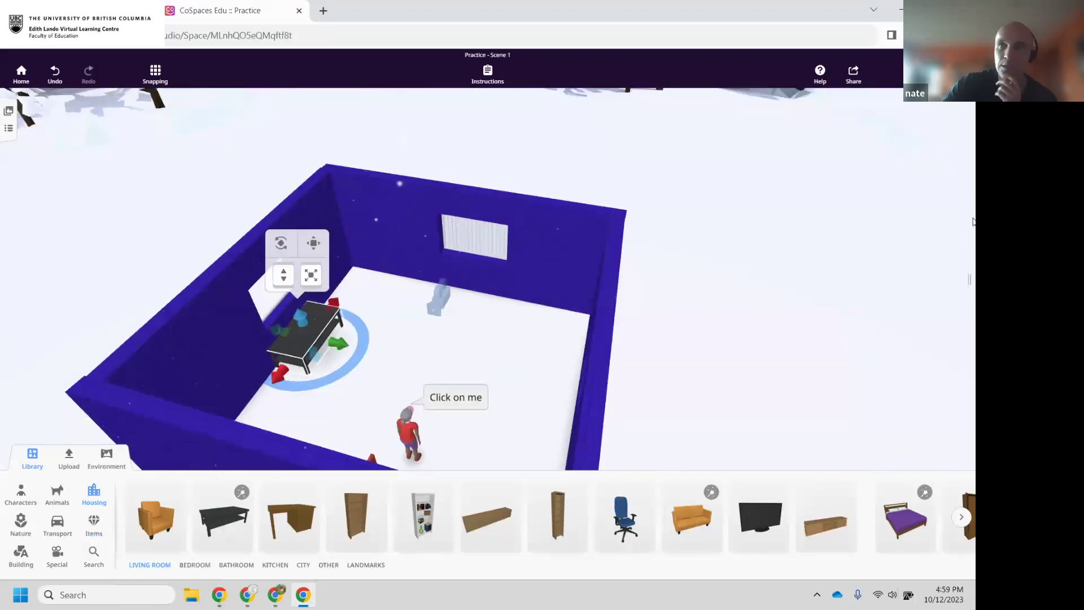
key("alt+Tab")
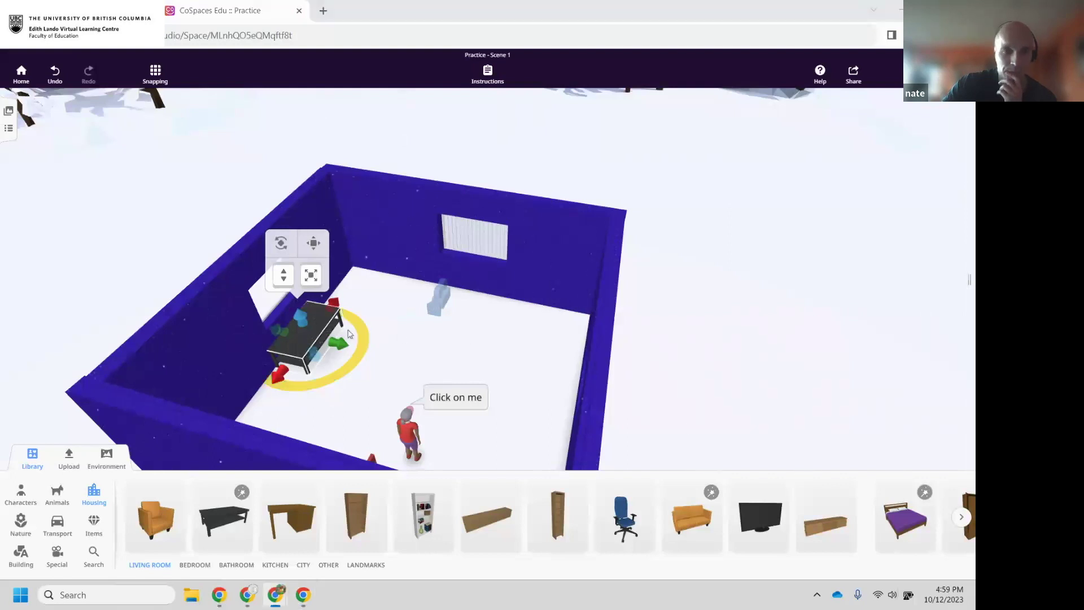
left_click_drag(317, 330, 378, 272)
Put a TV on the black table, raise it, turn it to face front and enlarge it.
left_click_drag(757, 517, 366, 296)
scroll(365, 295, "up", 10)
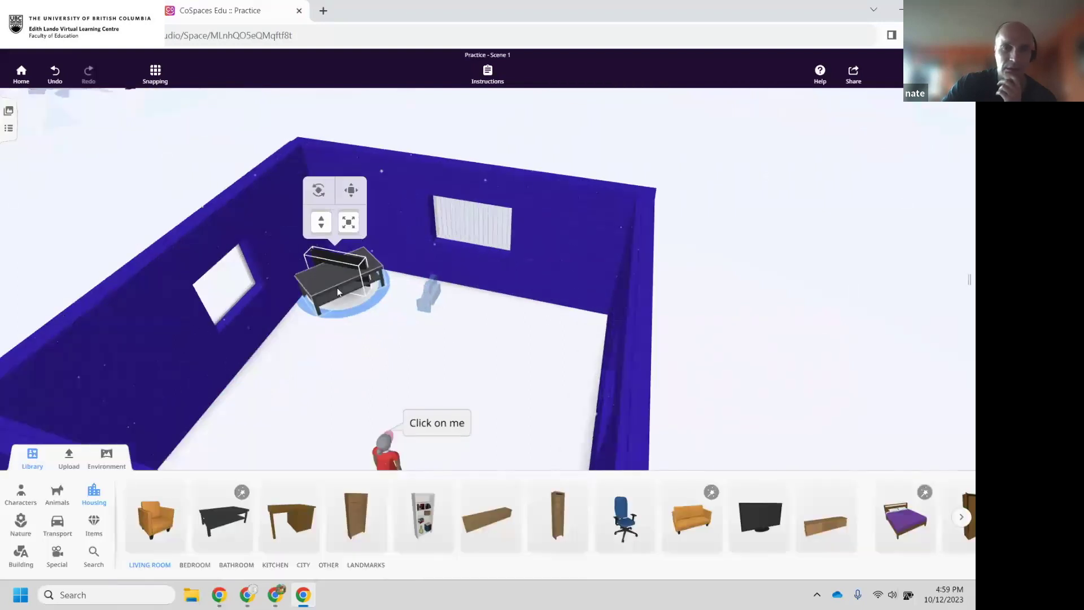
scroll(376, 370, "up", 3)
left_click_drag(314, 216, 313, 181)
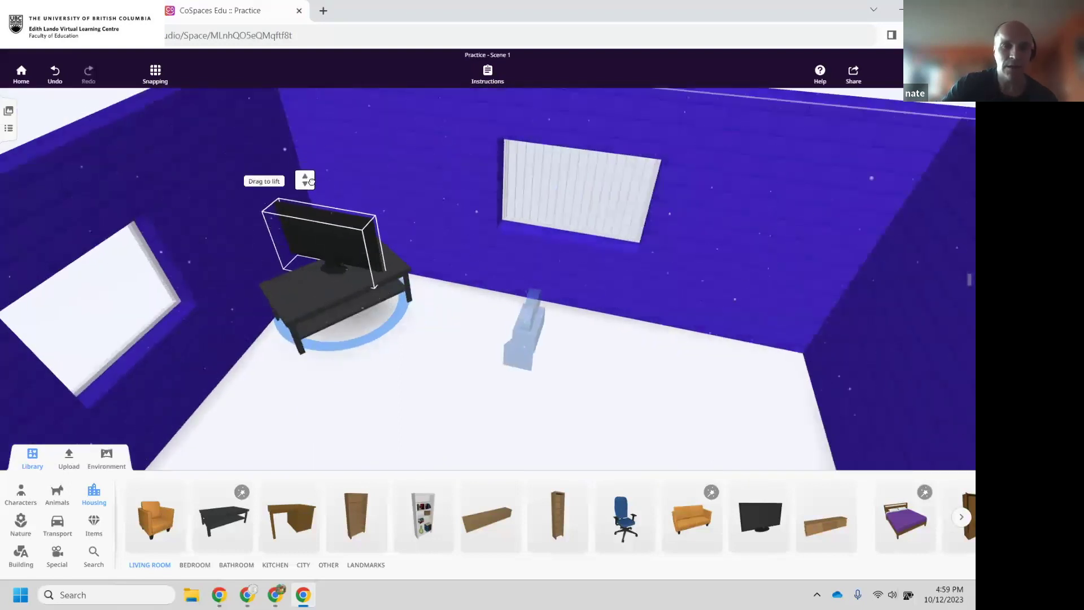
left_click_drag(339, 350, 296, 333)
left_click(333, 176)
left_click_drag(333, 177, 348, 160)
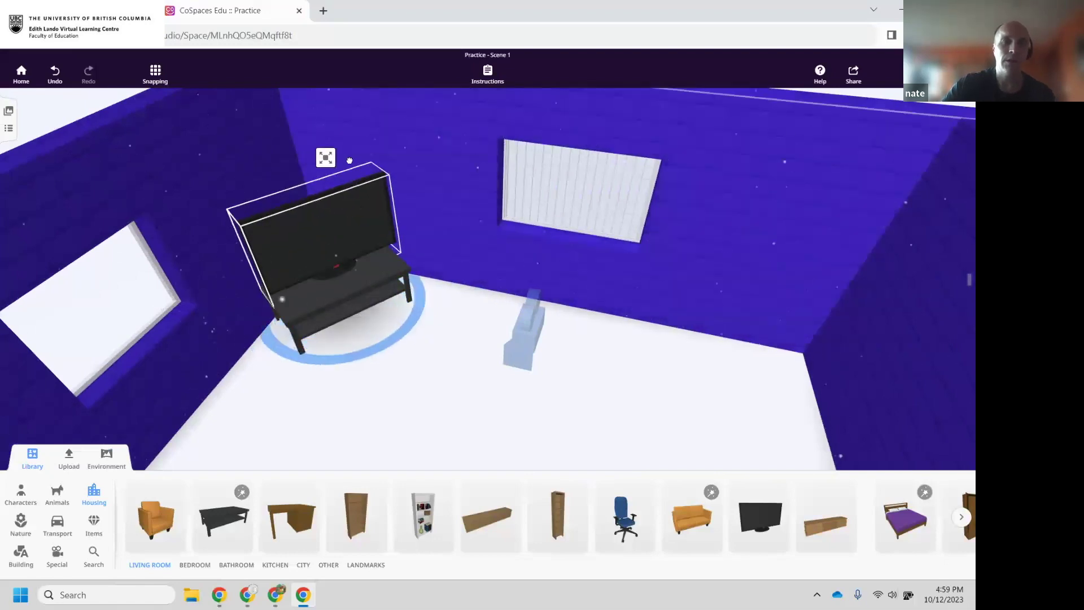
left_click(453, 420)
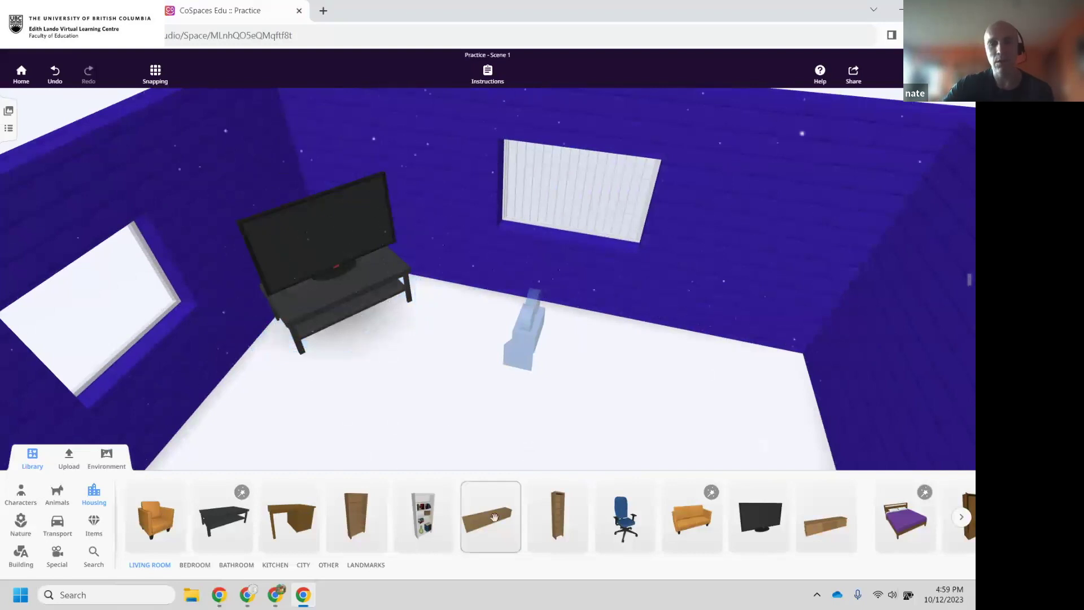
Replace a trial wooden bench with a low wooden cabinet rotated in front of the TV.
left_click_drag(495, 508, 390, 367)
left_click_drag(538, 424, 393, 420)
left_click_drag(475, 363, 433, 310)
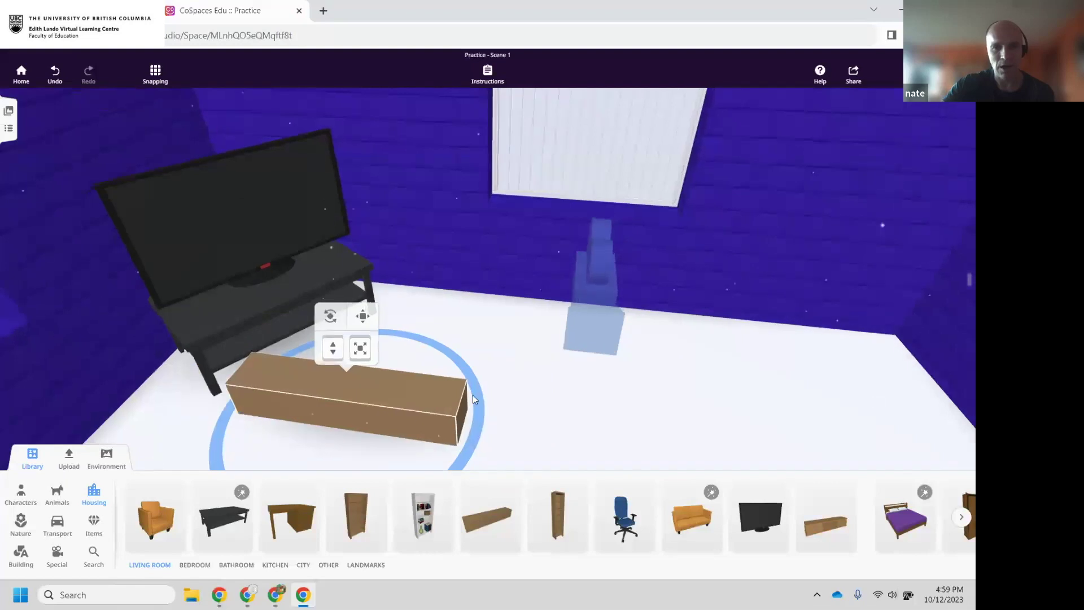
key("Delete")
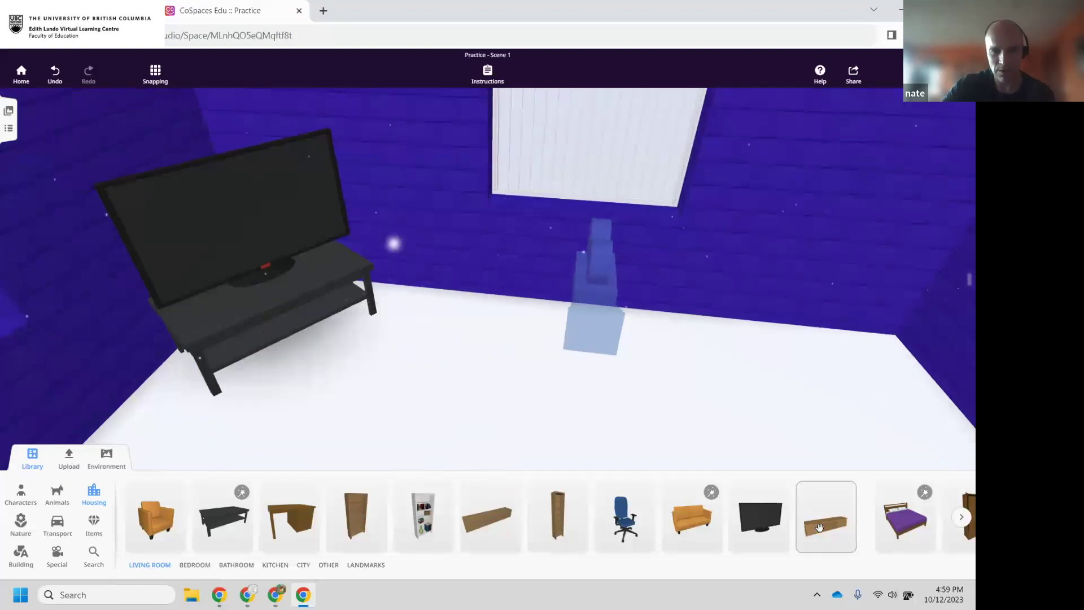
left_click_drag(820, 527, 368, 401)
left_click_drag(454, 466, 365, 319)
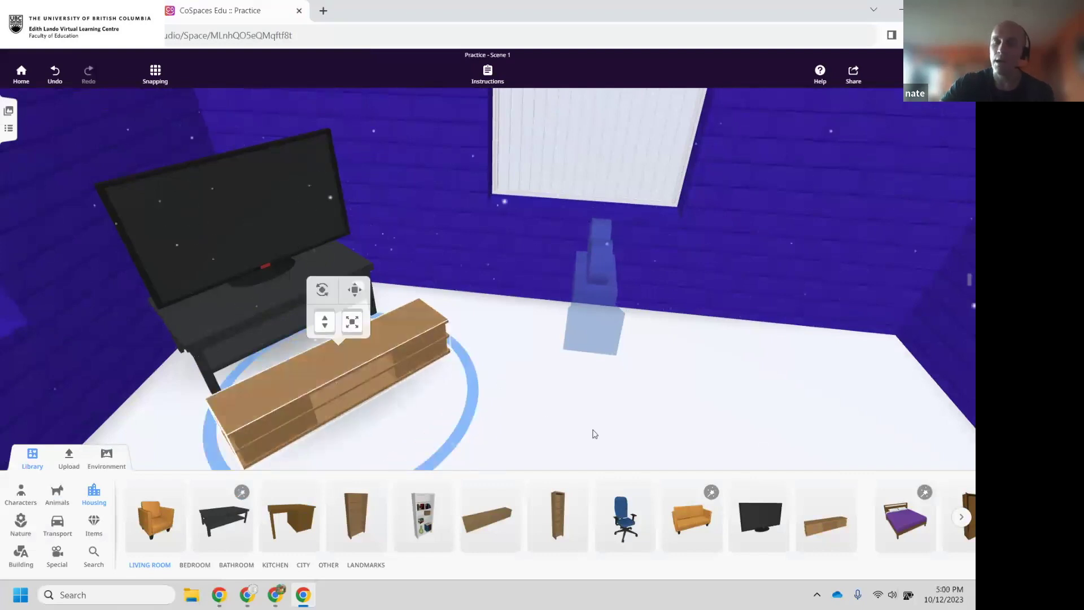
Add an orange sofa beside the cabinet, rotating it and shifting it left.
left_click_drag(525, 410, 625, 497)
left_click_drag(692, 516, 633, 407)
left_click_drag(559, 410, 517, 405)
left_click_drag(503, 401, 479, 392)
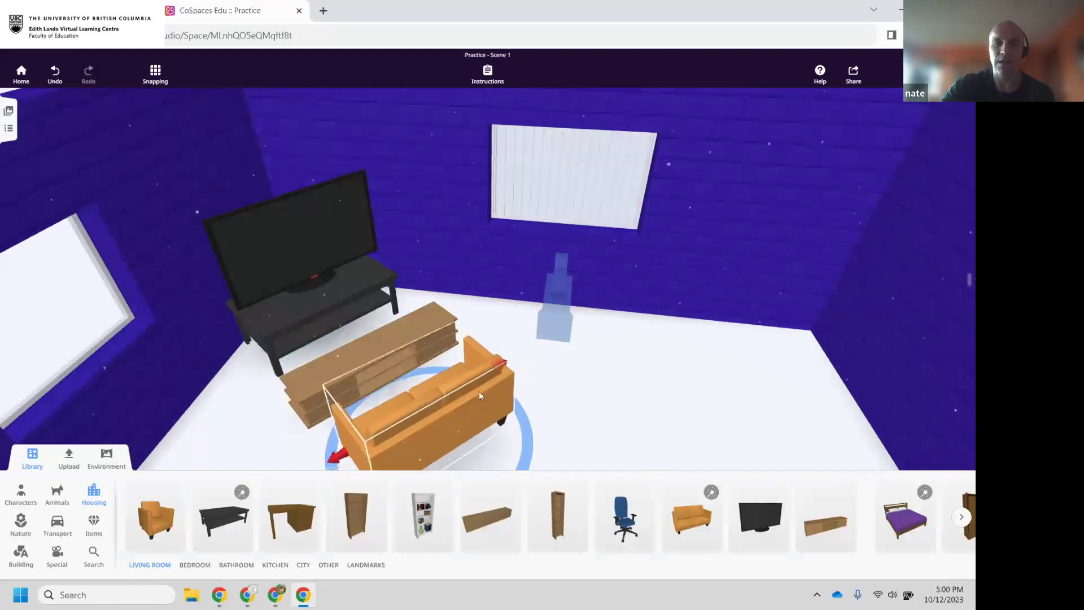
Nudge and shrink the wooden cabinet, then run the scene to preview the room.
left_click(395, 348)
left_click_drag(395, 347, 374, 339)
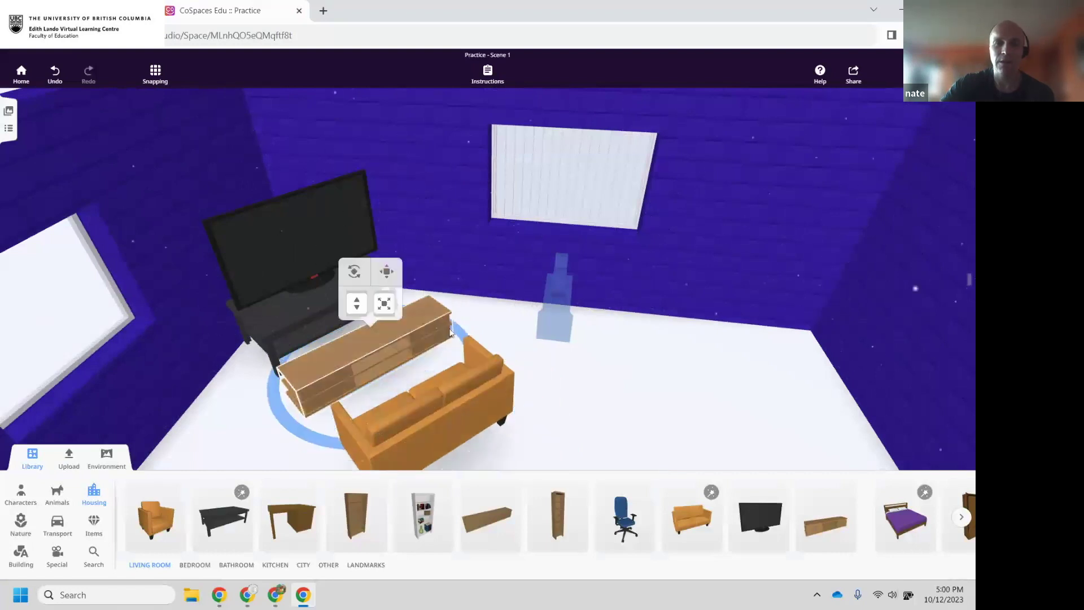
left_click_drag(387, 301, 448, 302)
left_click(456, 383)
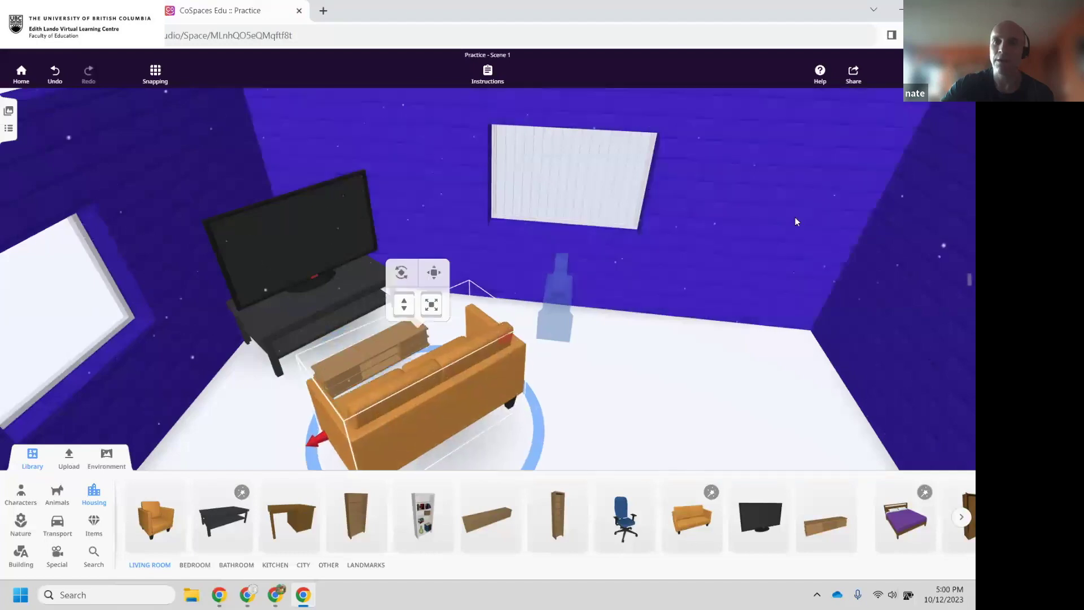
left_click(937, 71)
left_click_drag(713, 256, 679, 351)
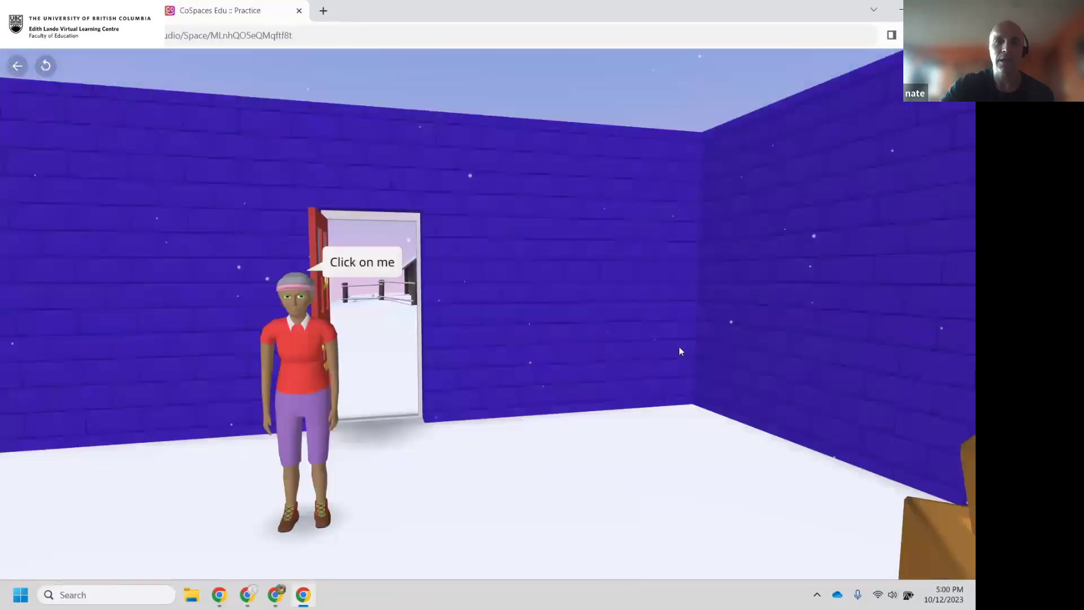
Exit the preview back to the editor showing the room with TV, cabinet and sofa.
left_click(17, 67)
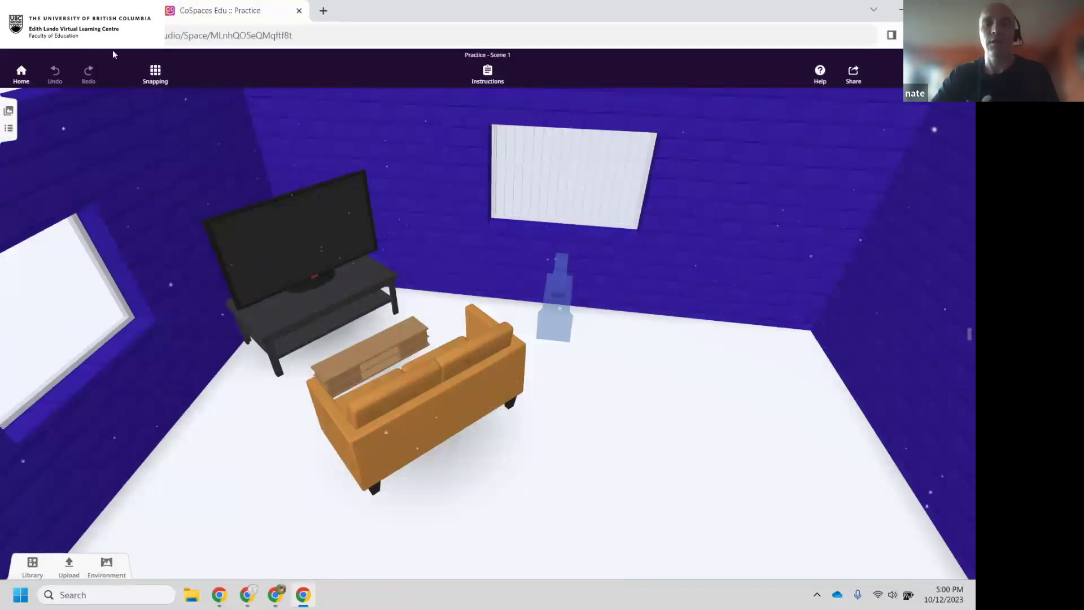
Add an armchair from Library > Housing across from the sofa and turn it.
left_click_drag(585, 473, 617, 453)
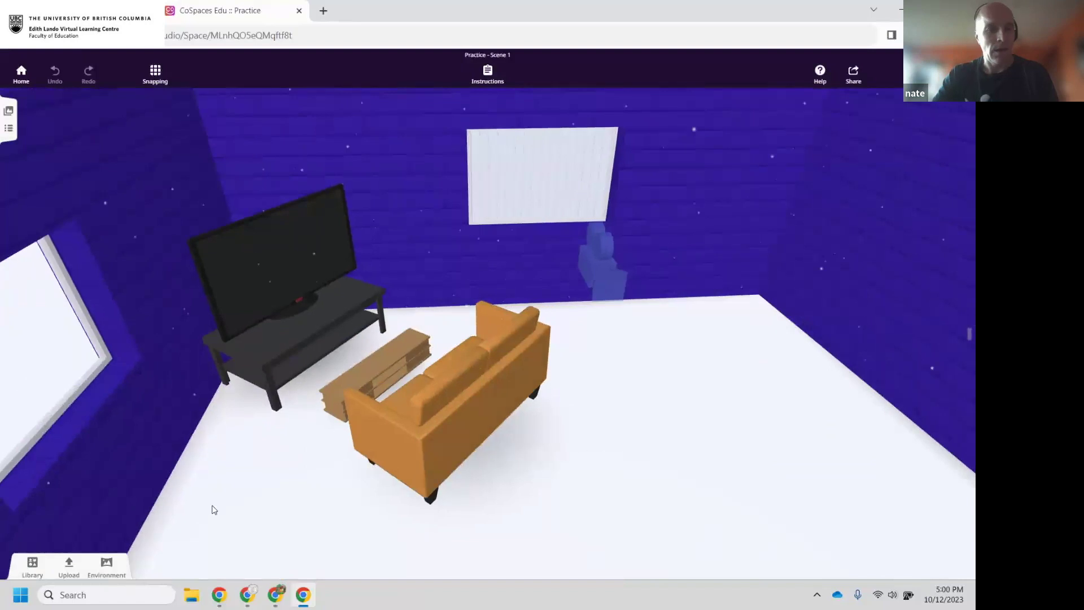
left_click(32, 566)
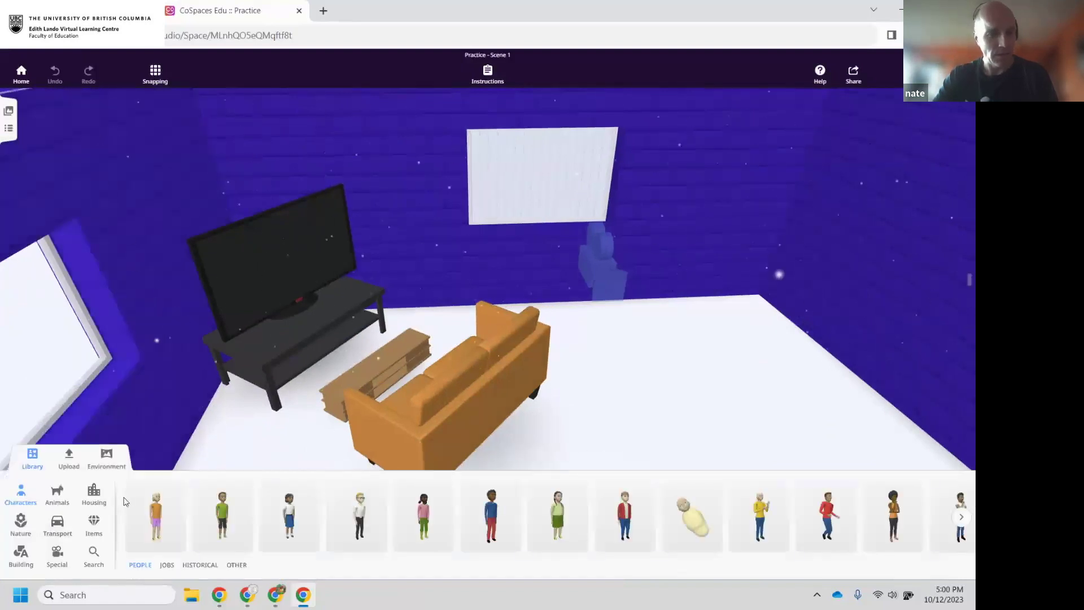
left_click(93, 491)
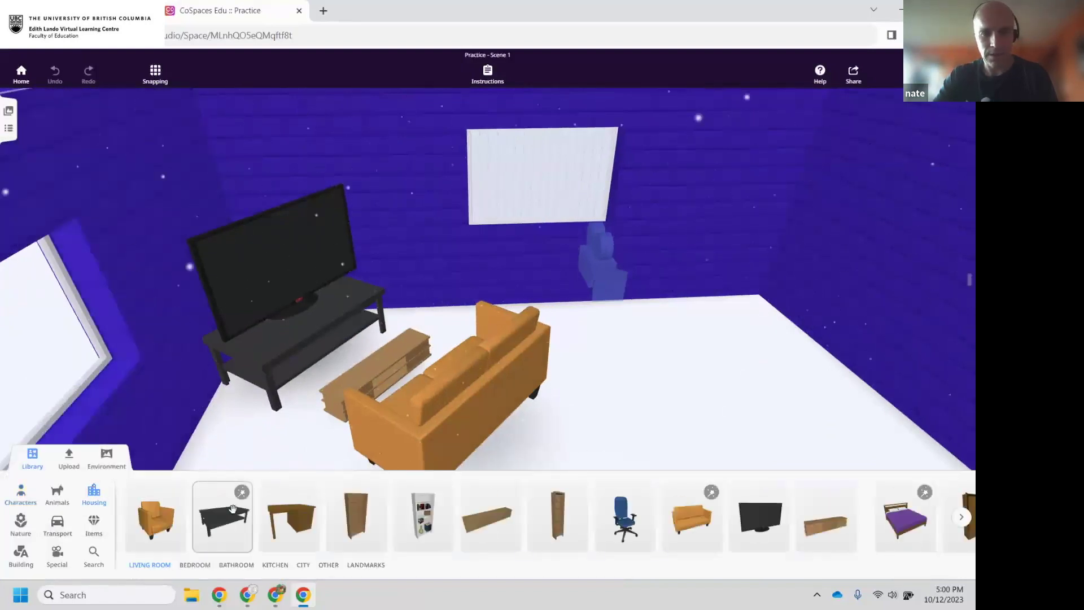
left_click_drag(156, 517, 821, 283)
left_click_drag(802, 237, 806, 216)
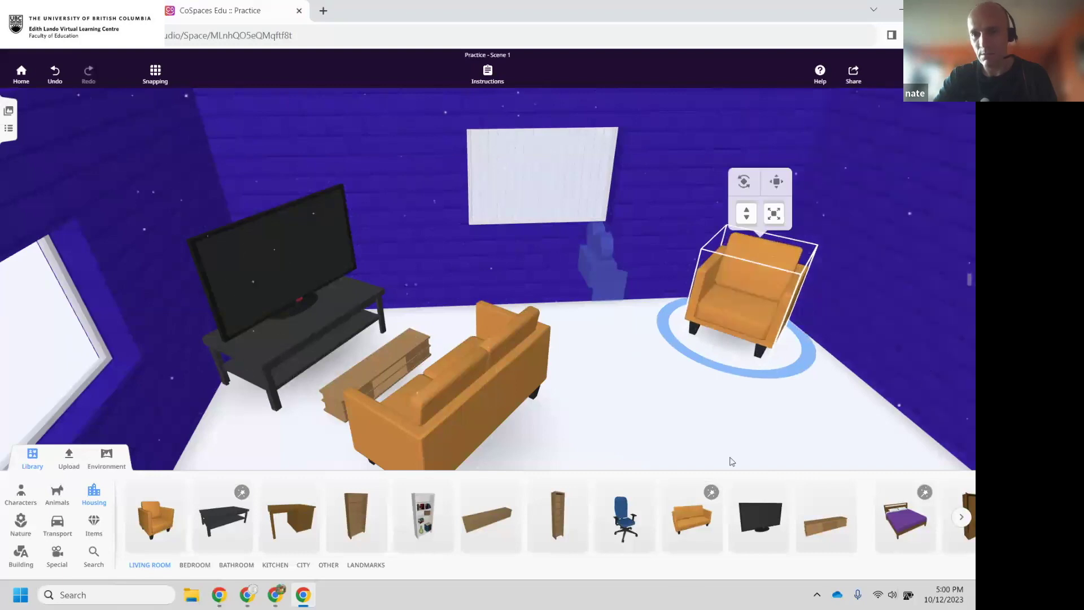
Give both the armchair and the sofa a purple material.
right_click(728, 299)
left_click(786, 271)
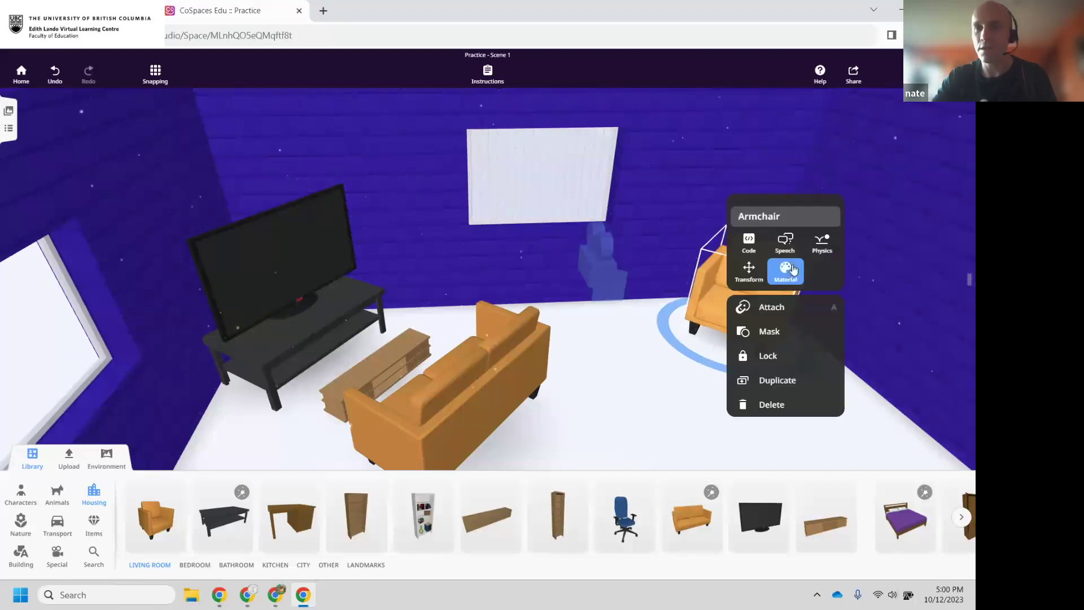
left_click(804, 309)
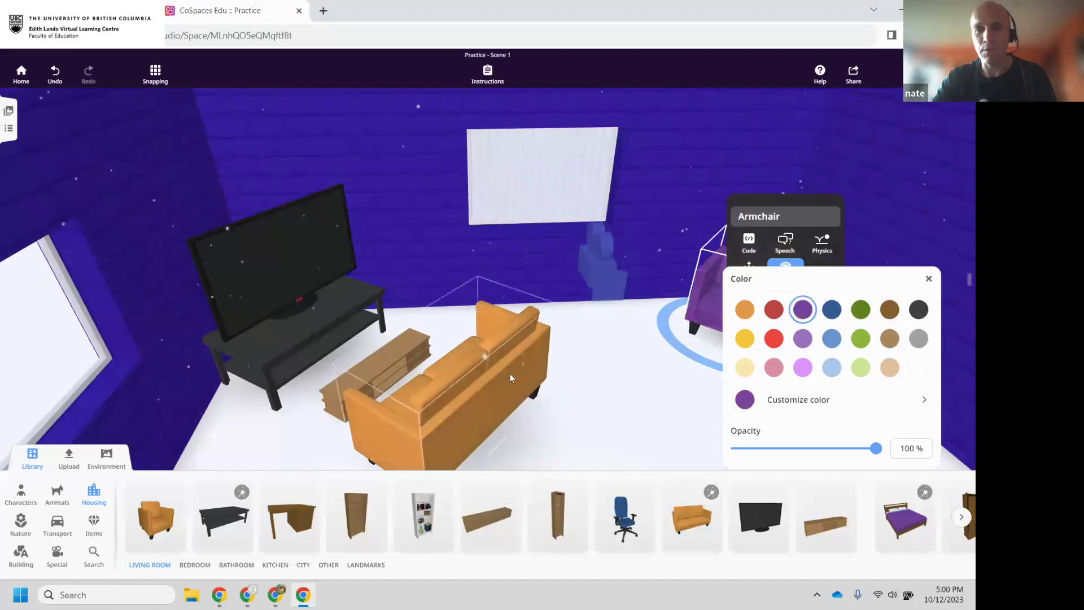
right_click(510, 374)
left_click(567, 322)
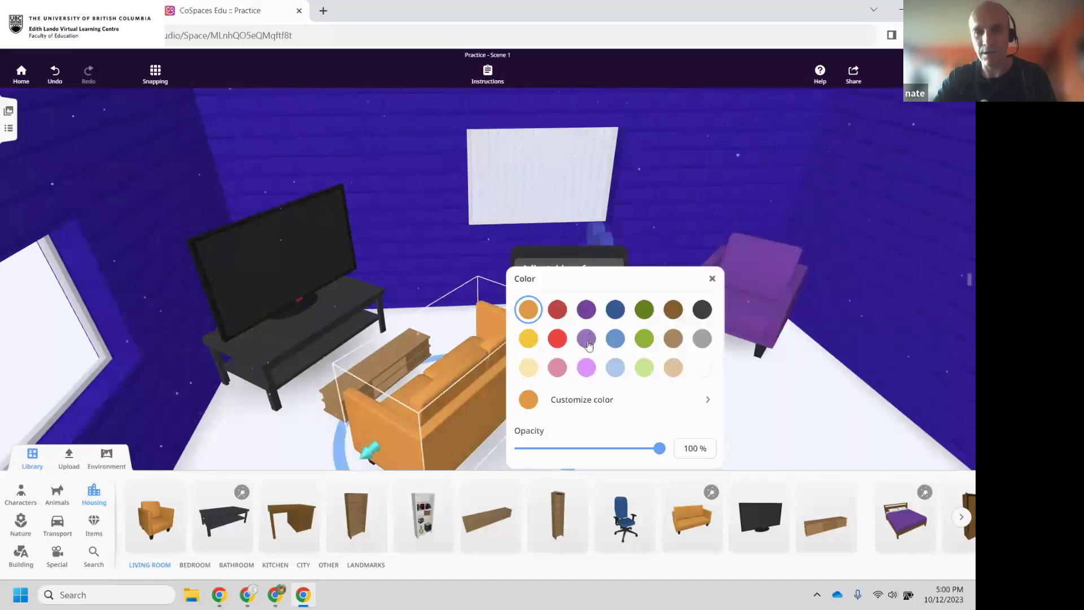
left_click(585, 310)
left_click(769, 357)
left_click_drag(715, 392, 593, 389)
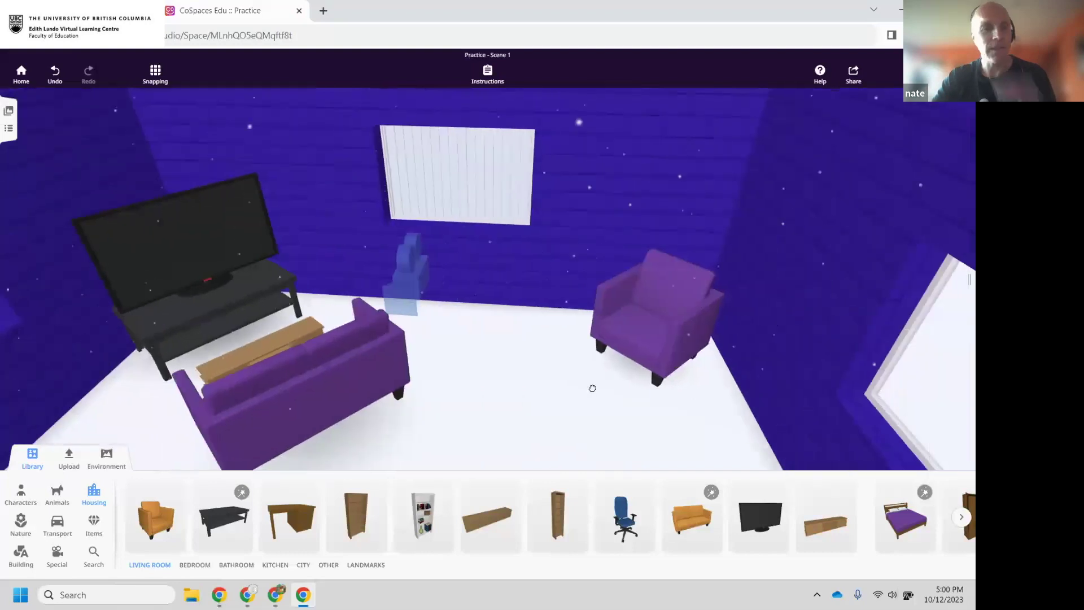
Place a boy character from the People library beside the purple armchair and enlarge him slightly.
left_click(21, 496)
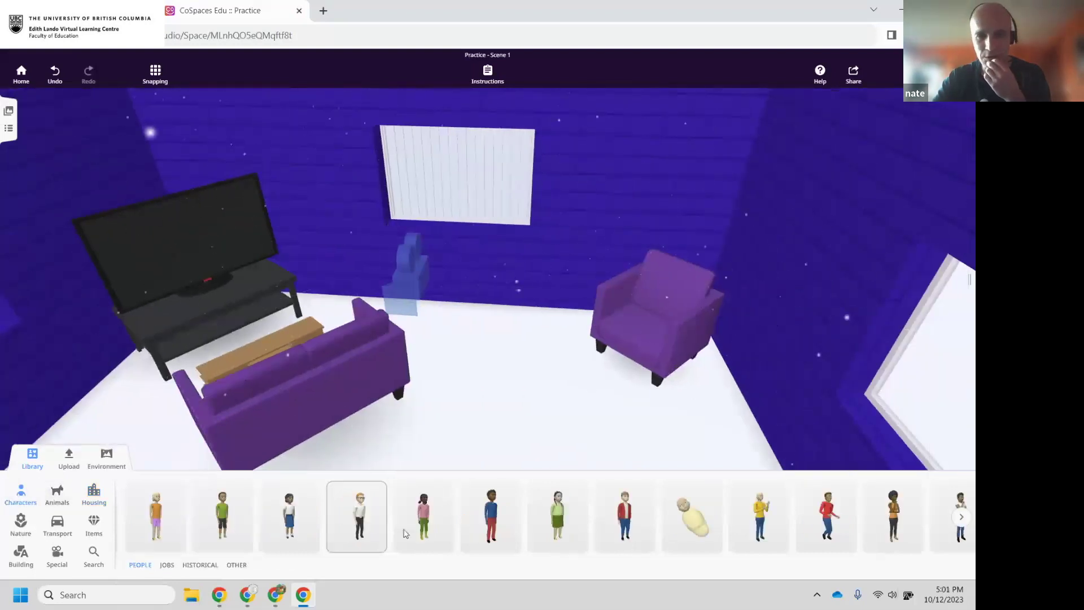
left_click_drag(481, 521, 605, 373)
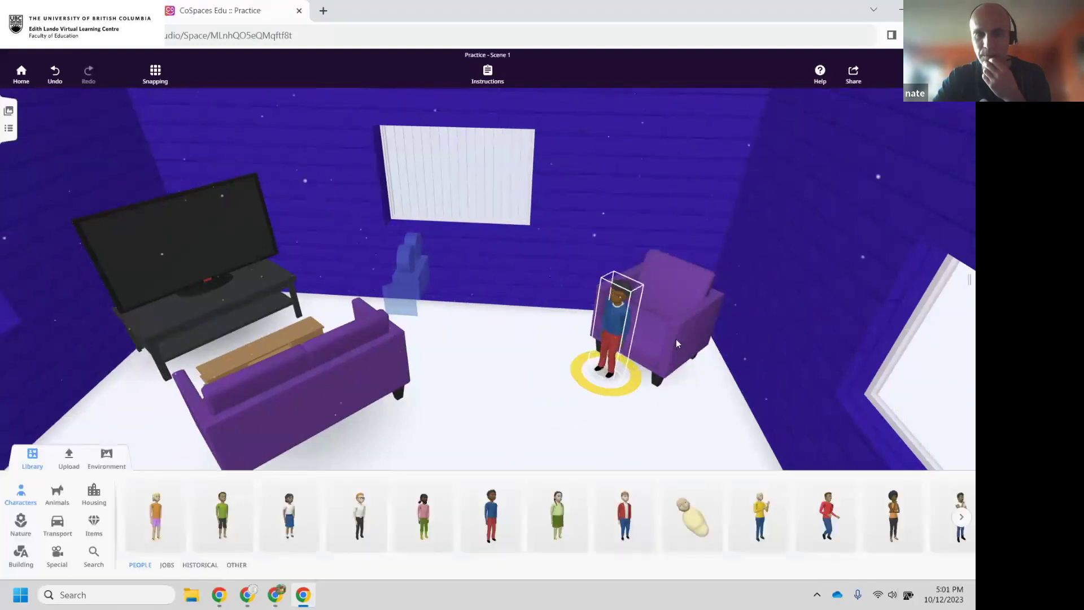
left_click_drag(636, 247, 663, 226)
Give the boy the Sit on chair posture from his Animation options.
left_click(618, 299)
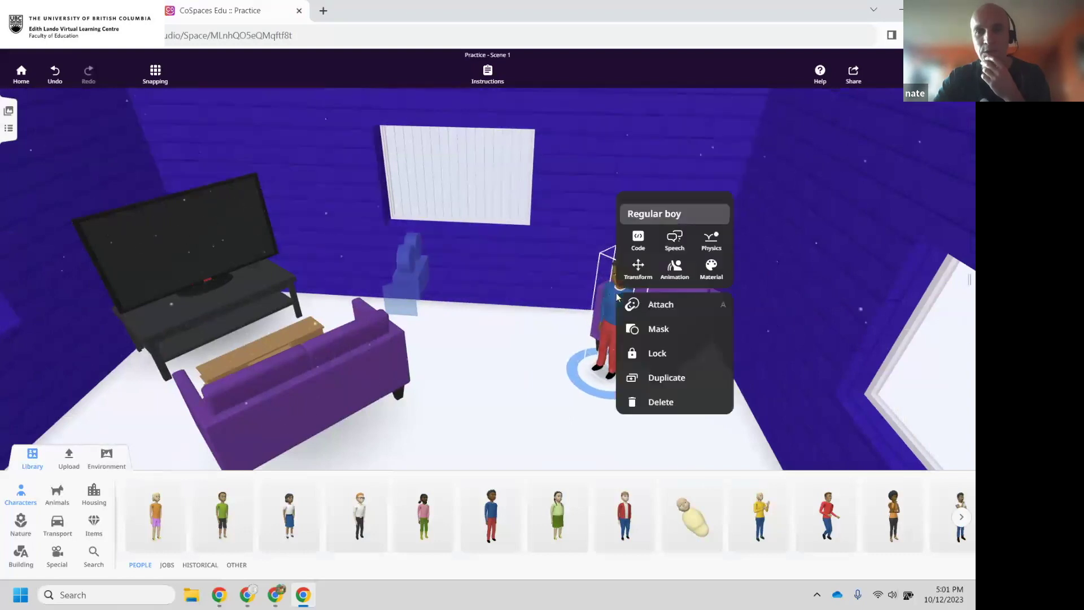
left_click(665, 279)
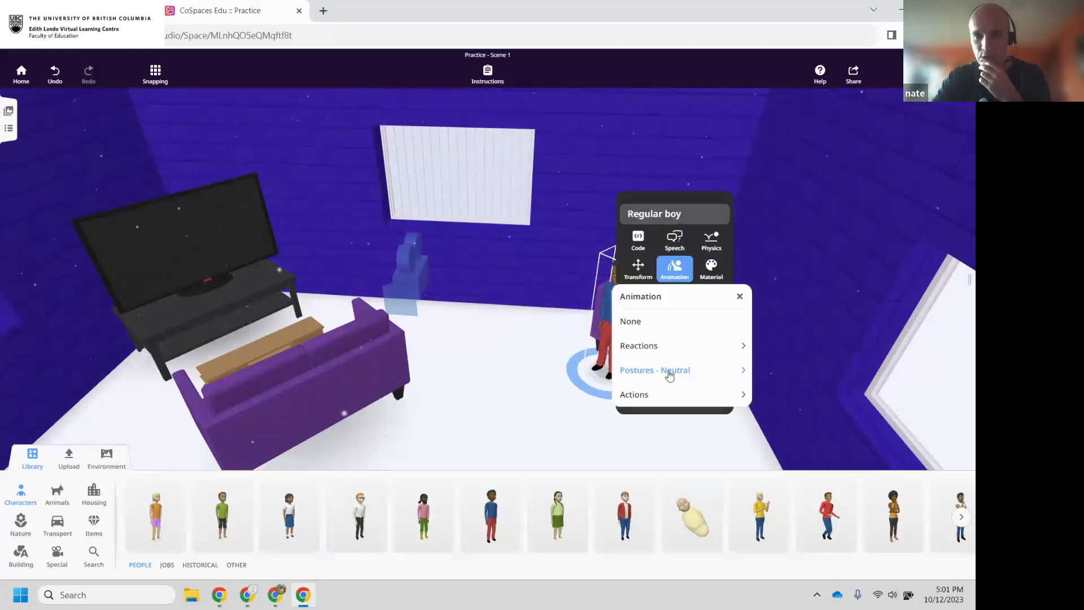
left_click(736, 371)
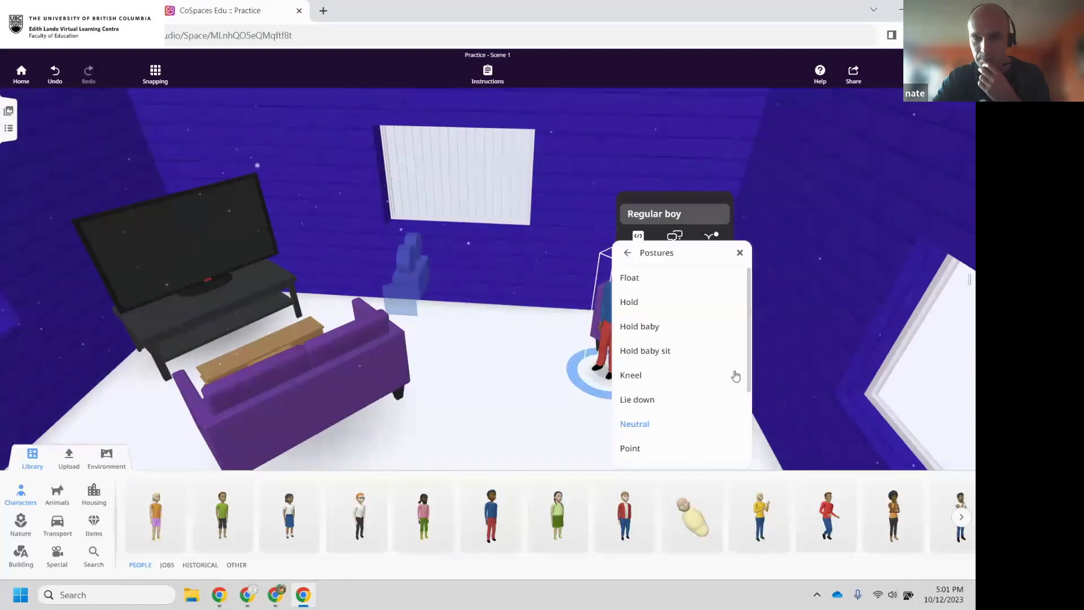
scroll(680, 380, "down", 3)
scroll(680, 380, "up", 2)
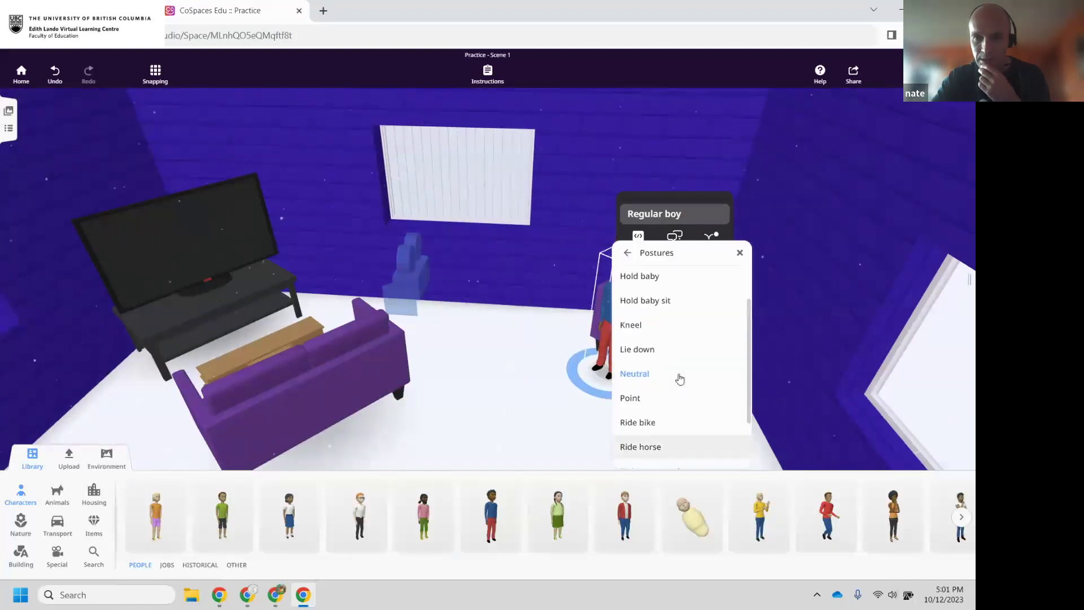
scroll(680, 379, "down", 1)
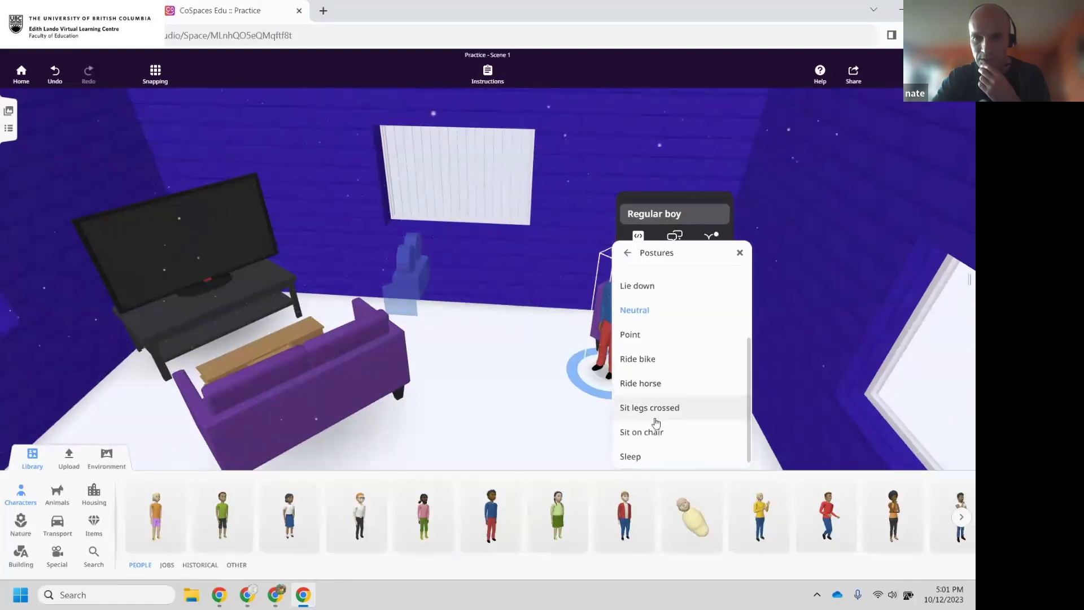
left_click(644, 435)
left_click(584, 363)
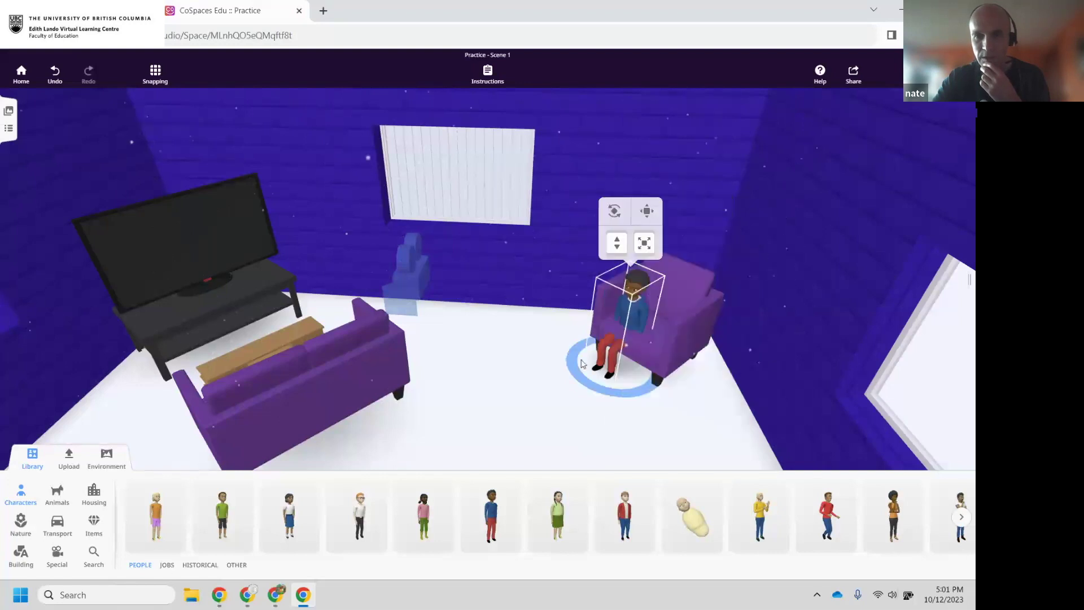
Move the seated boy into the armchair and raise him onto its seat.
left_click_drag(609, 359, 621, 350)
left_click(629, 243)
mouse_move(629, 243)
left_mouse_down()
mouse_move(653, 226)
mouse_move(627, 233)
left_mouse_up()
left_click_drag(624, 295, 641, 297)
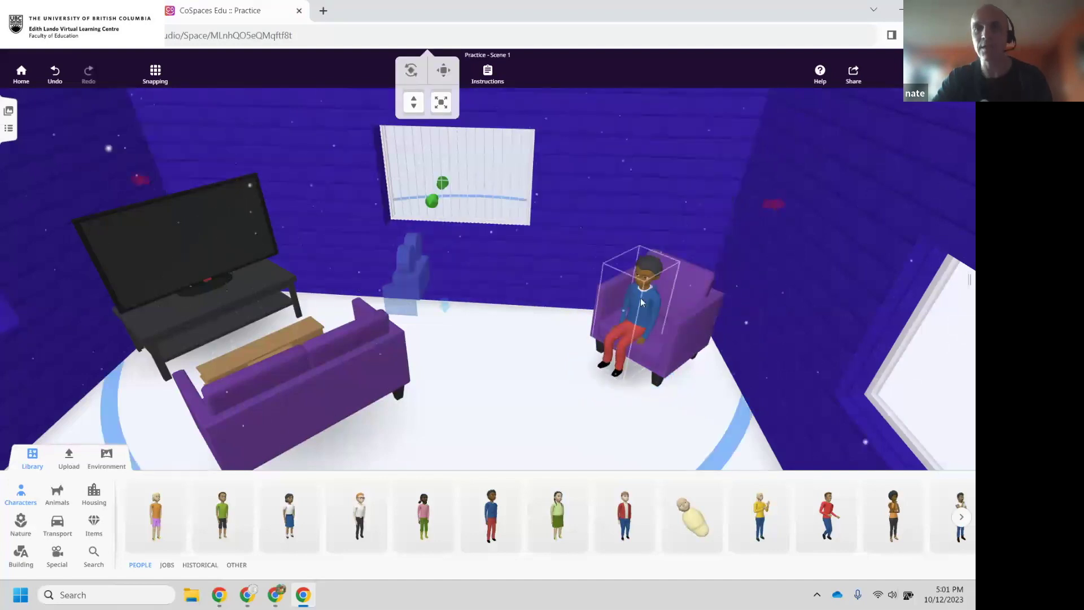
right_click(641, 302)
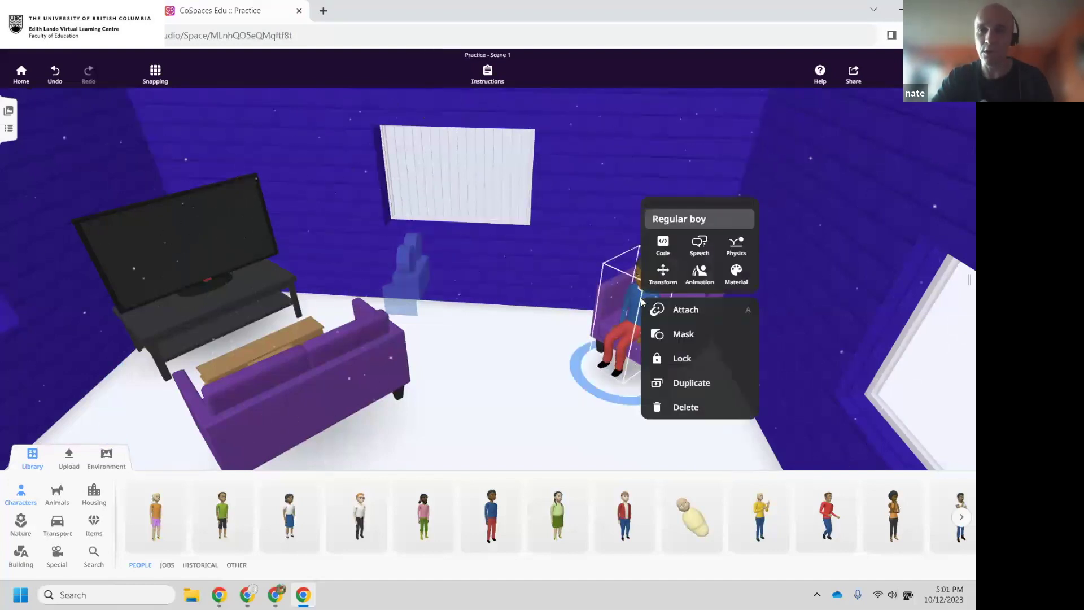
left_click(522, 338)
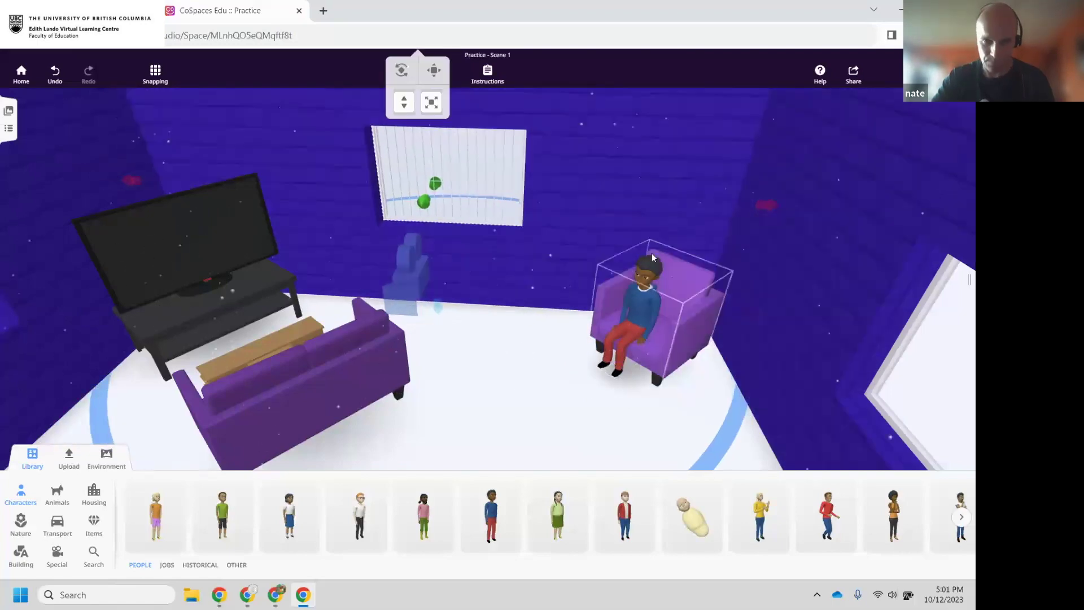
scroll(652, 253, "down", 10)
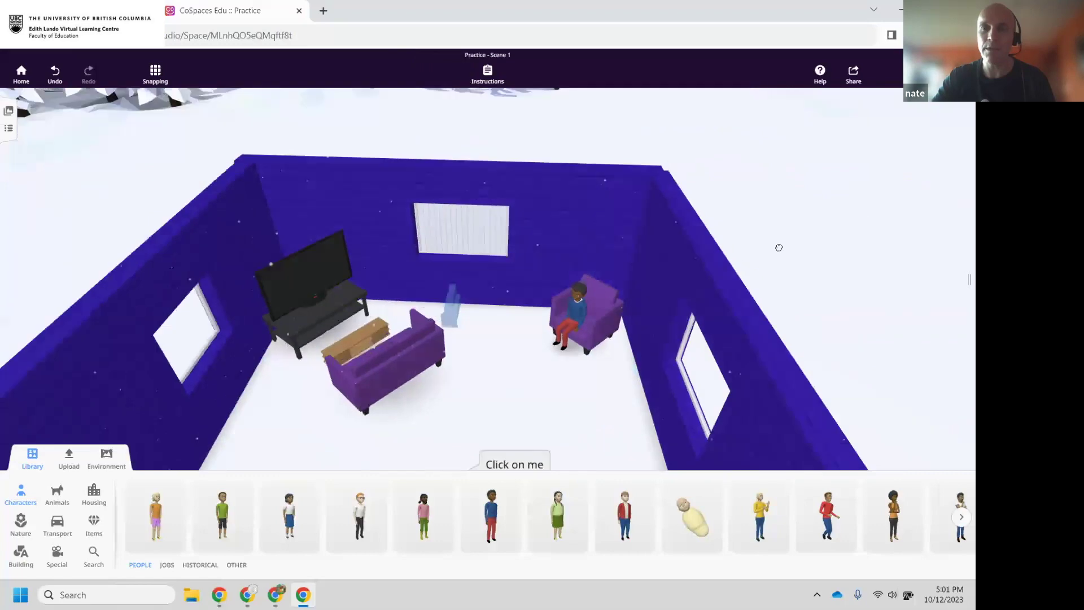
left_click(574, 235)
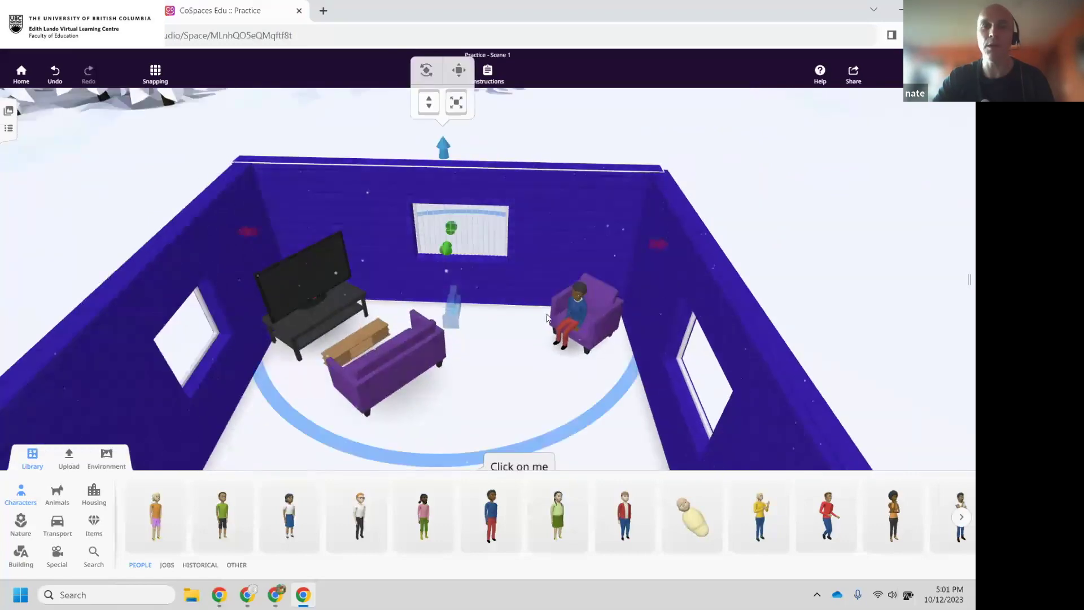
Undo the accidental back-wall move and lock Brick wall3 in place.
left_click_drag(815, 244, 751, 248)
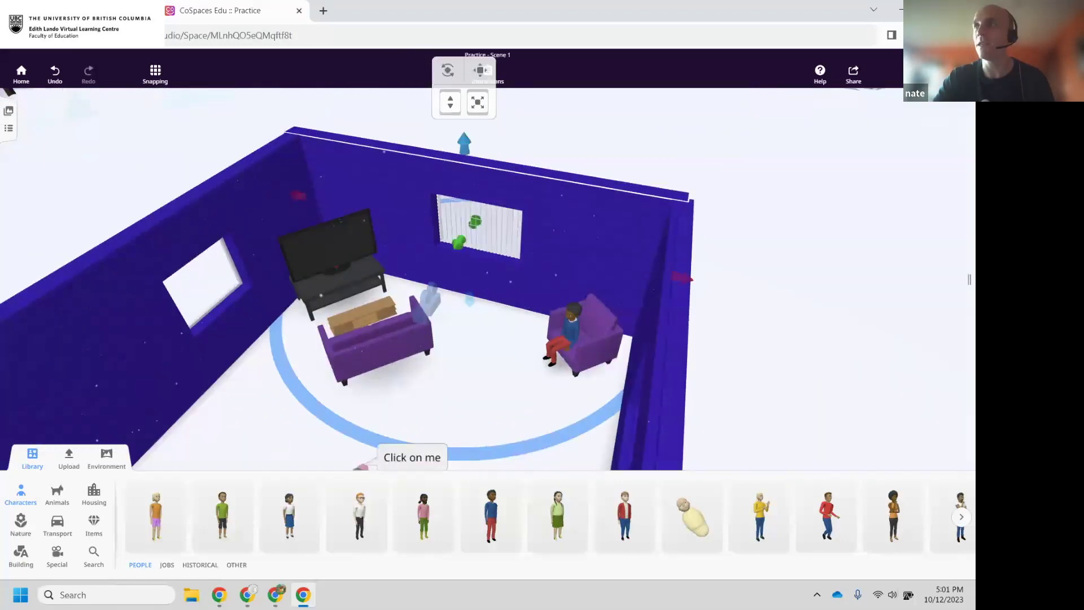
left_click_drag(626, 245, 600, 206)
key("ctrl+z")
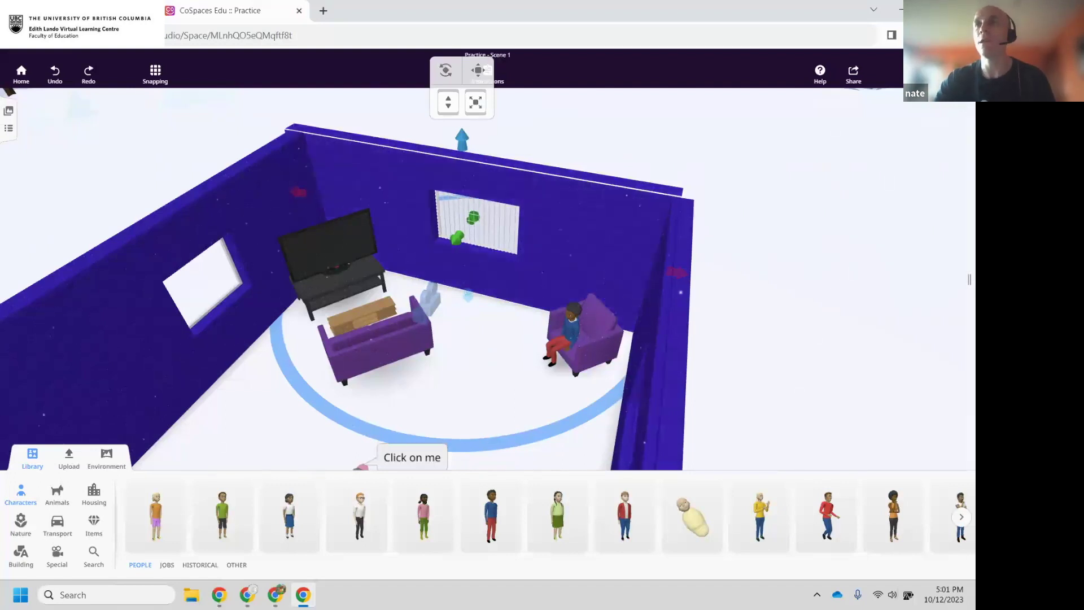
key("alt+Tab")
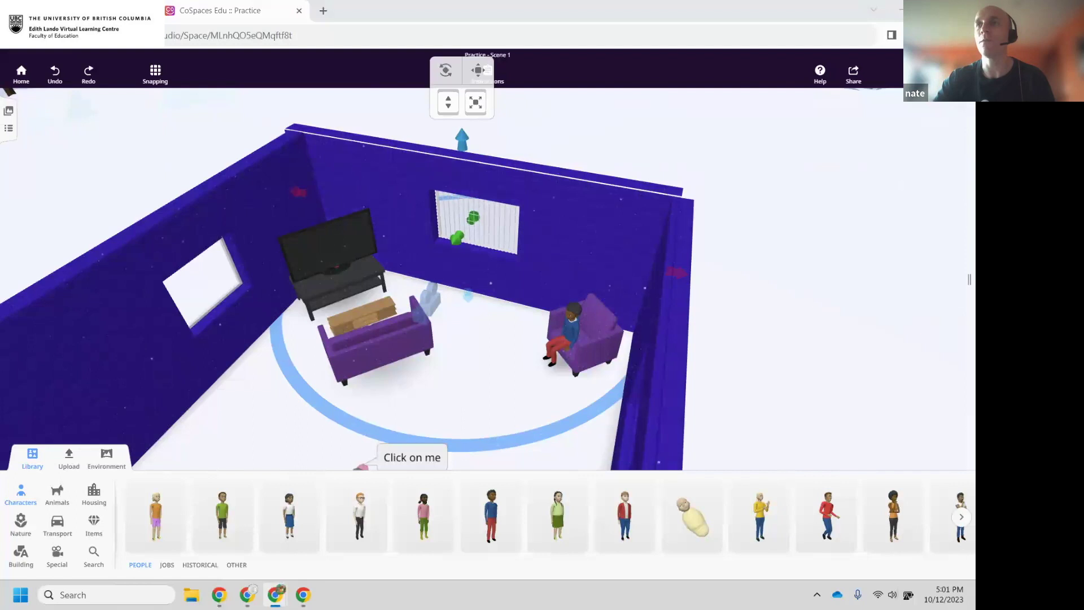
left_click(592, 226)
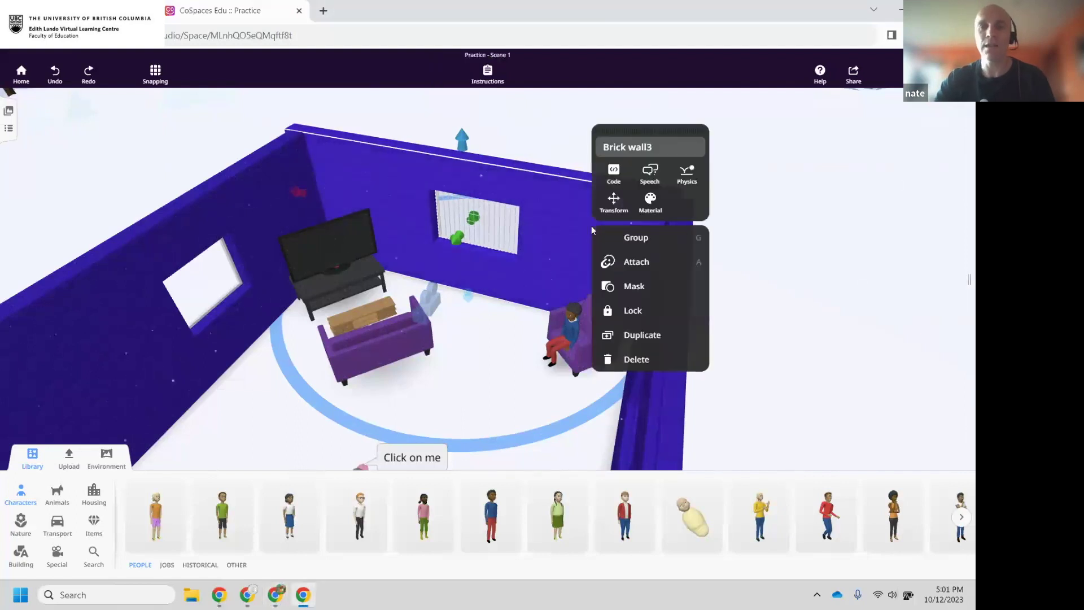
left_click(630, 317)
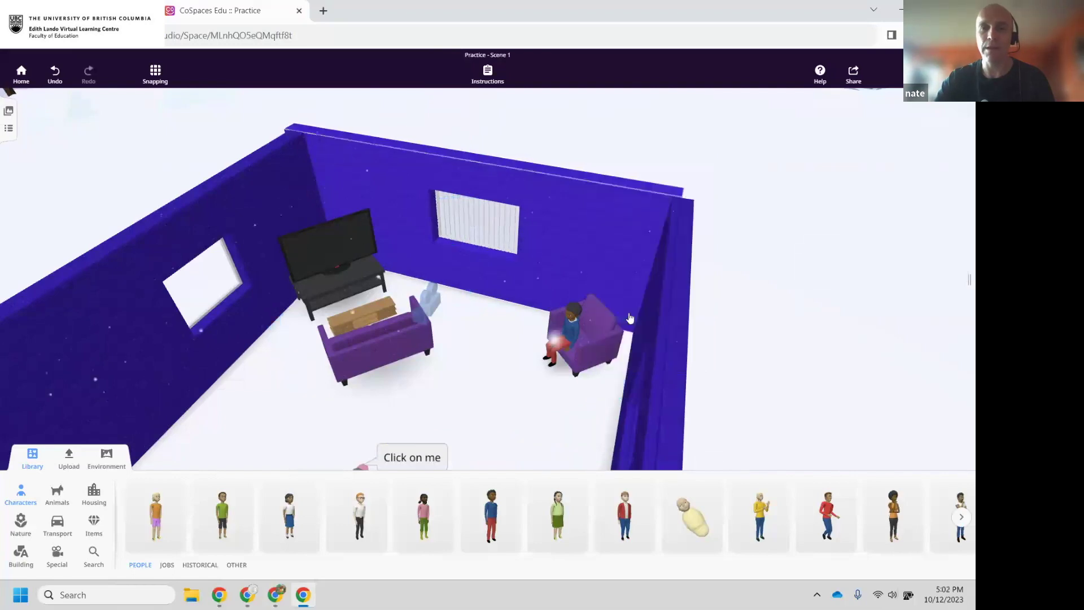
Apply Mask to the back wall, Brick wall2, so its window is cut out.
left_click_drag(569, 229, 636, 252)
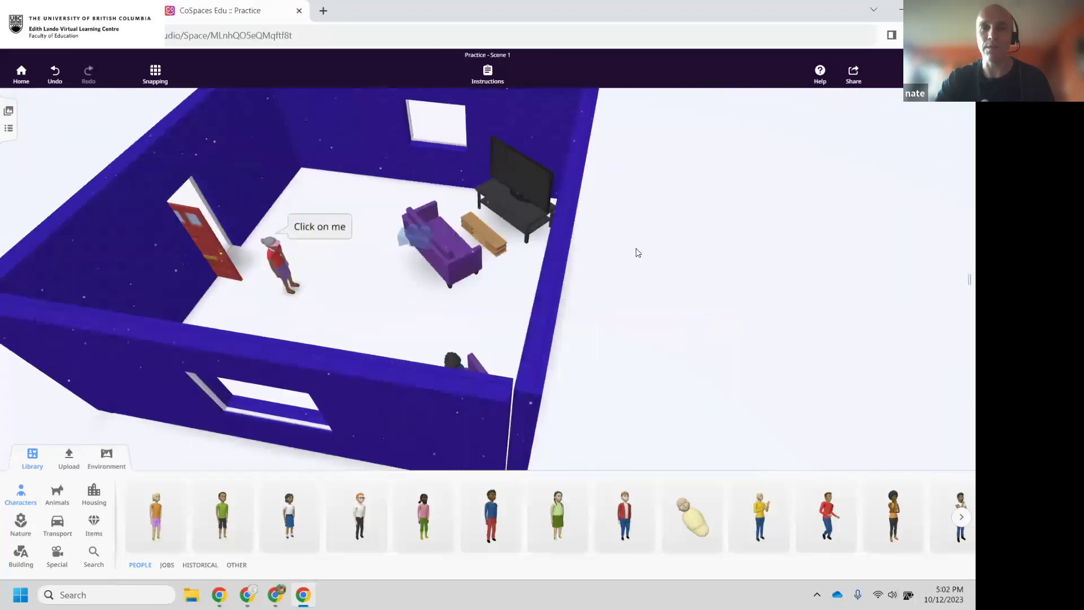
scroll(660, 245, "up", 3)
left_click(404, 196)
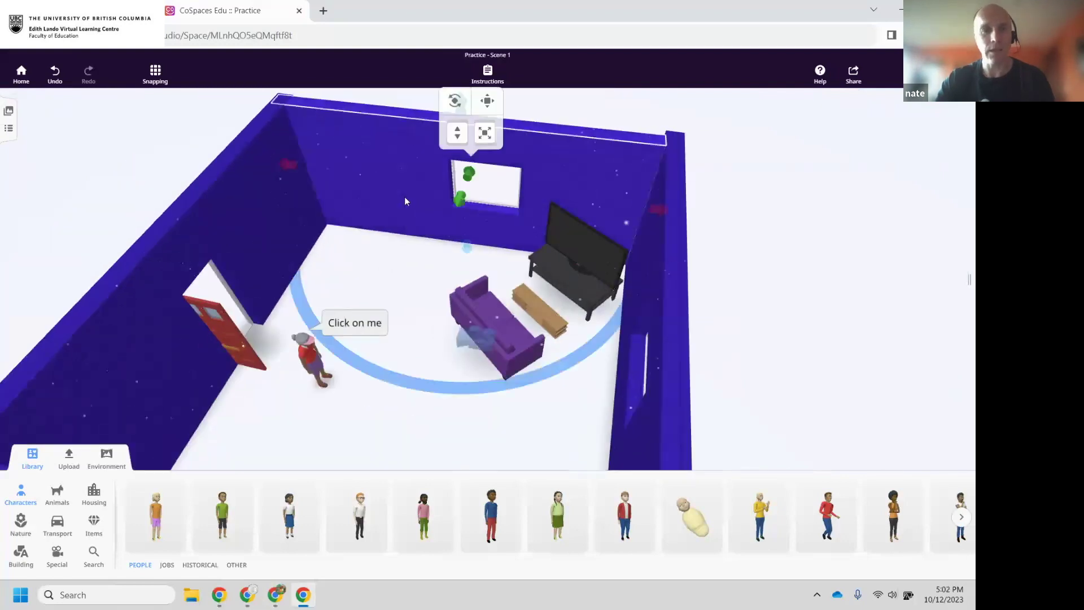
right_click(404, 197)
left_click(435, 257)
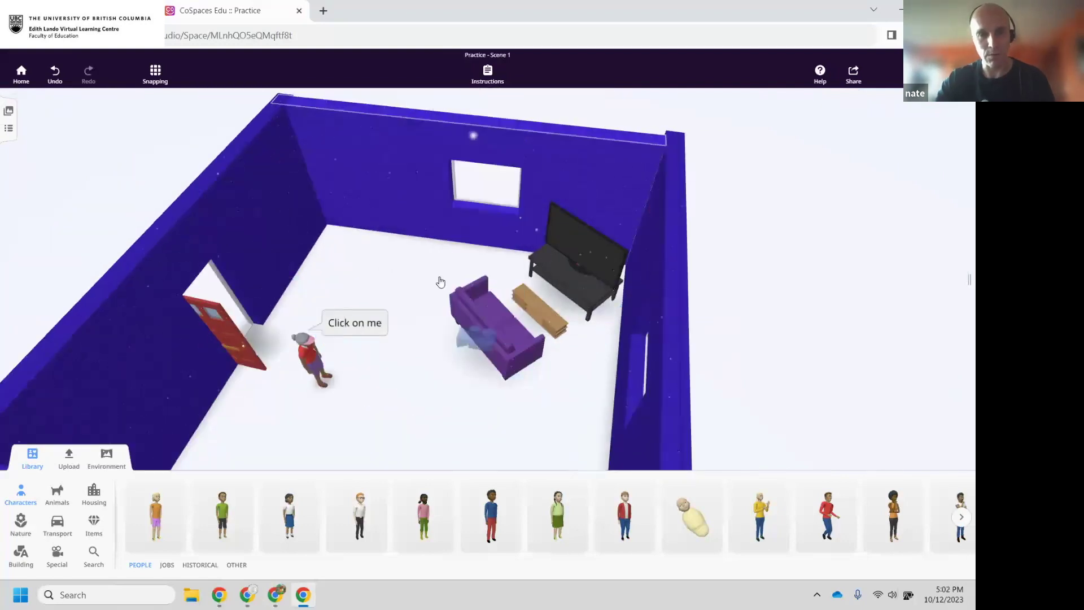
Lock the left brick wall and Brick wall1 in place.
left_click(255, 191)
right_click(255, 191)
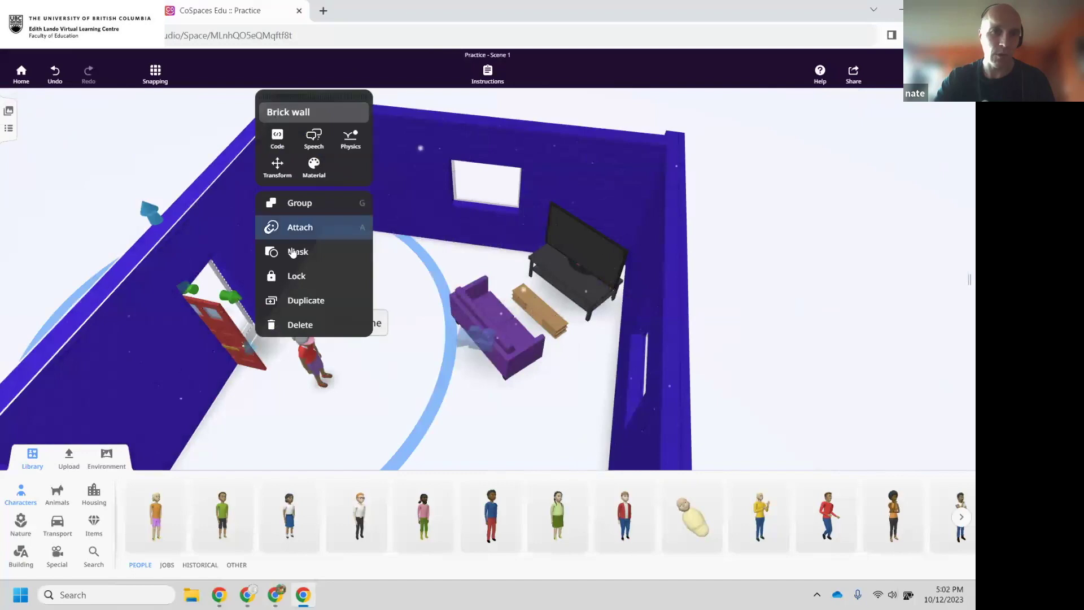
left_click(280, 275)
left_click(218, 322)
left_click(160, 198)
left_click_drag(413, 339, 363, 219)
right_click(363, 220)
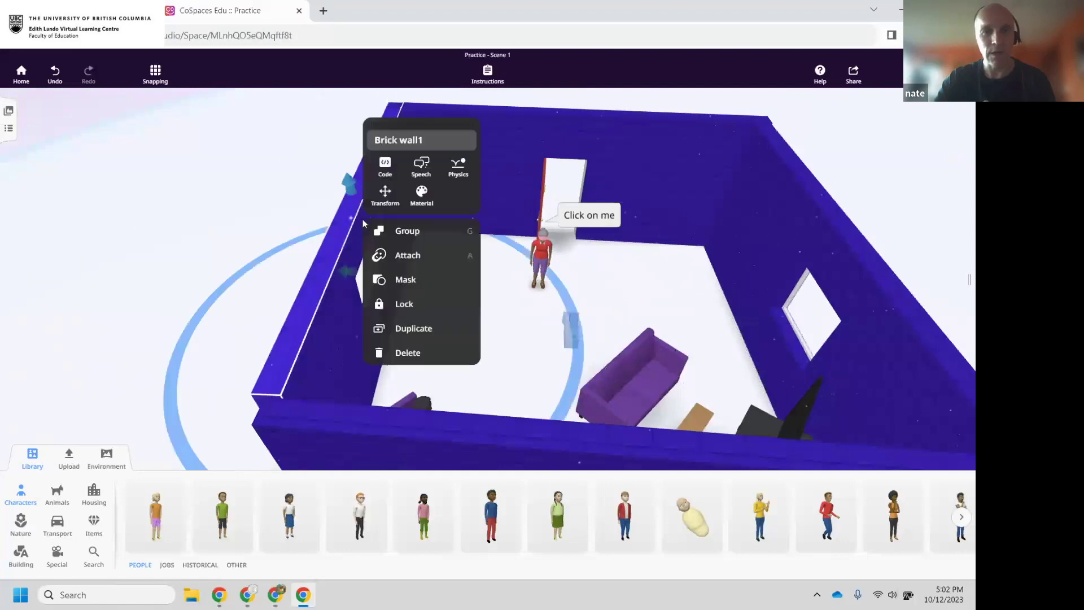
left_click(404, 304)
Lower the pale blue object beside the sofa down to the floor.
left_click_drag(341, 273, 557, 293)
left_click(474, 251)
scroll(547, 358, "down", 5)
left_click_drag(658, 385, 497, 395)
left_click_drag(440, 274, 446, 297)
left_click_drag(564, 307, 592, 307)
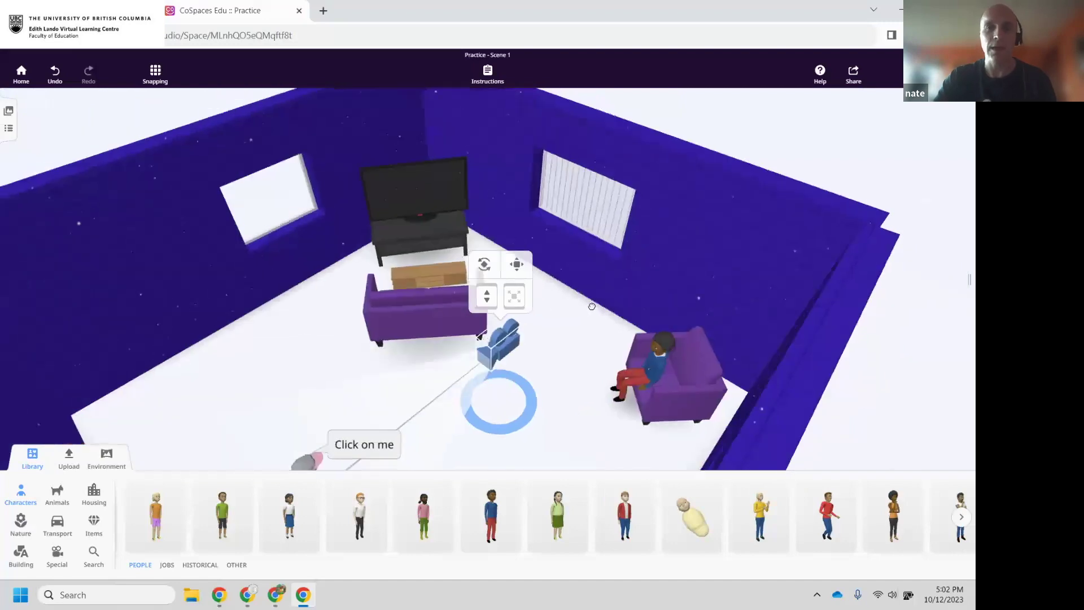
left_click(414, 193)
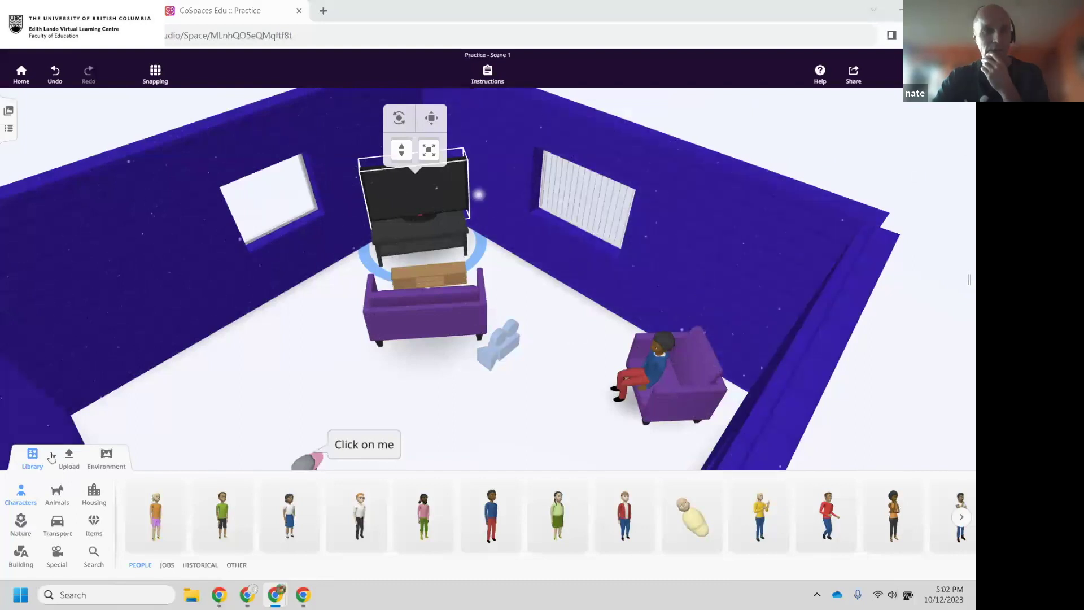
Orbit to show more of the right wall and switch the bottom panel to Upload.
left_click_drag(310, 380, 255, 414)
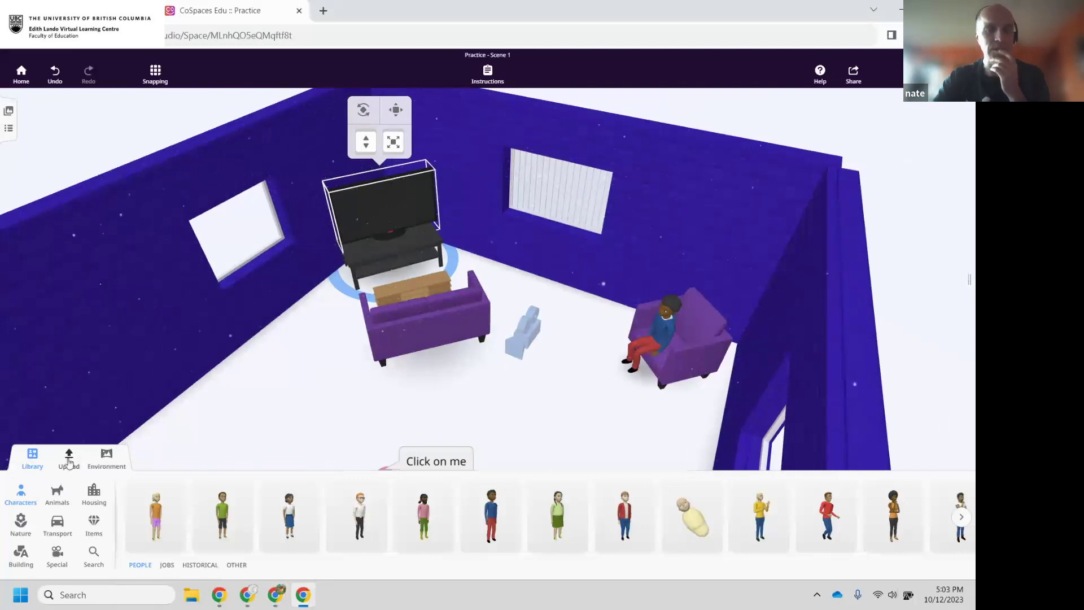
left_click(69, 460)
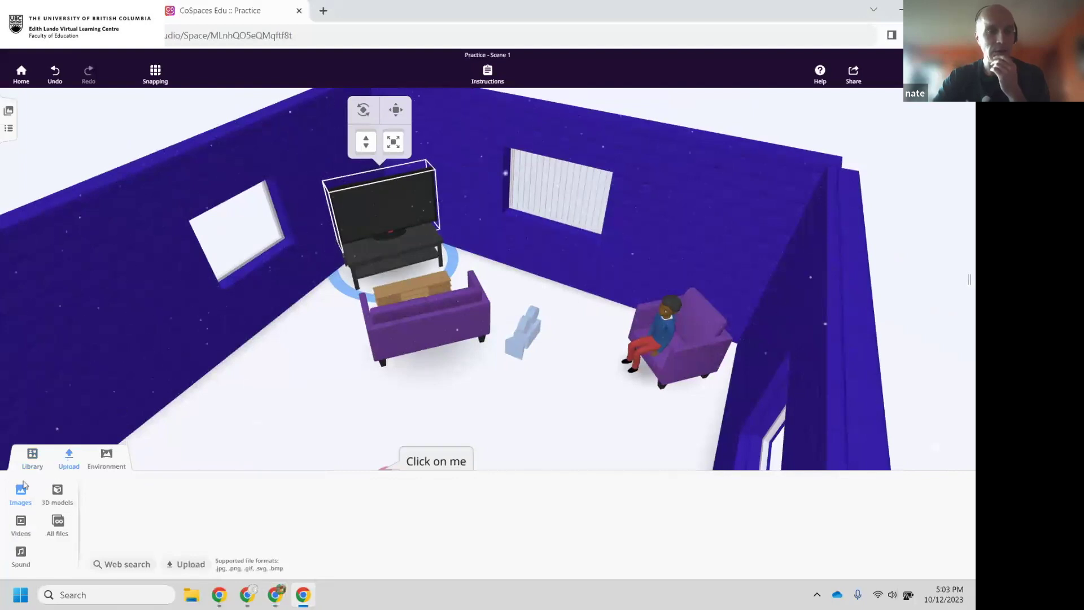
Web-search images for 'nyan cat' and switch the result type to GIF.
left_click(127, 564)
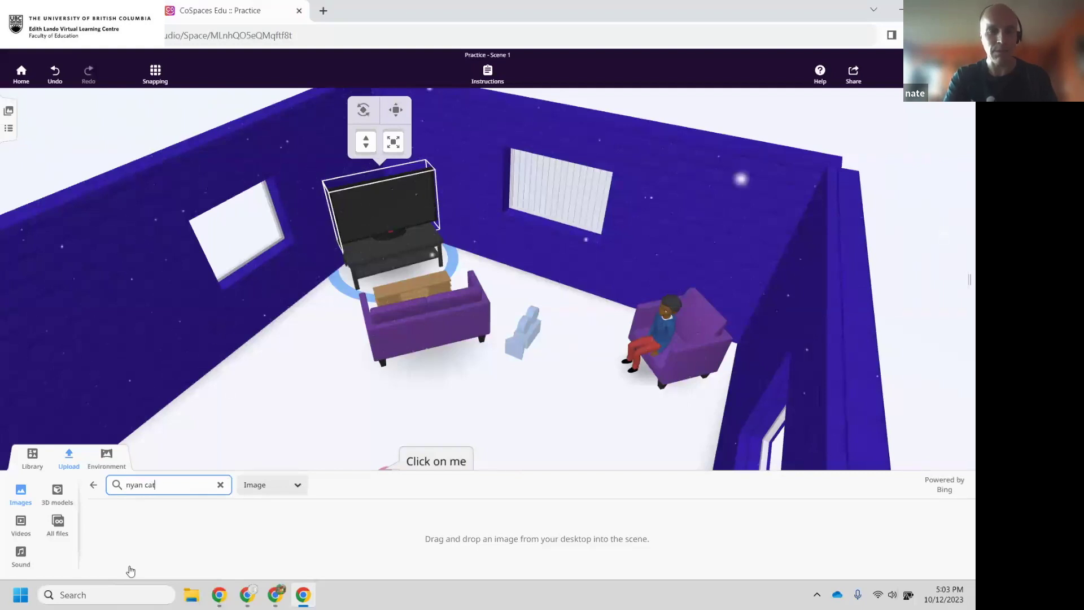
left_click(280, 493)
left_click(267, 534)
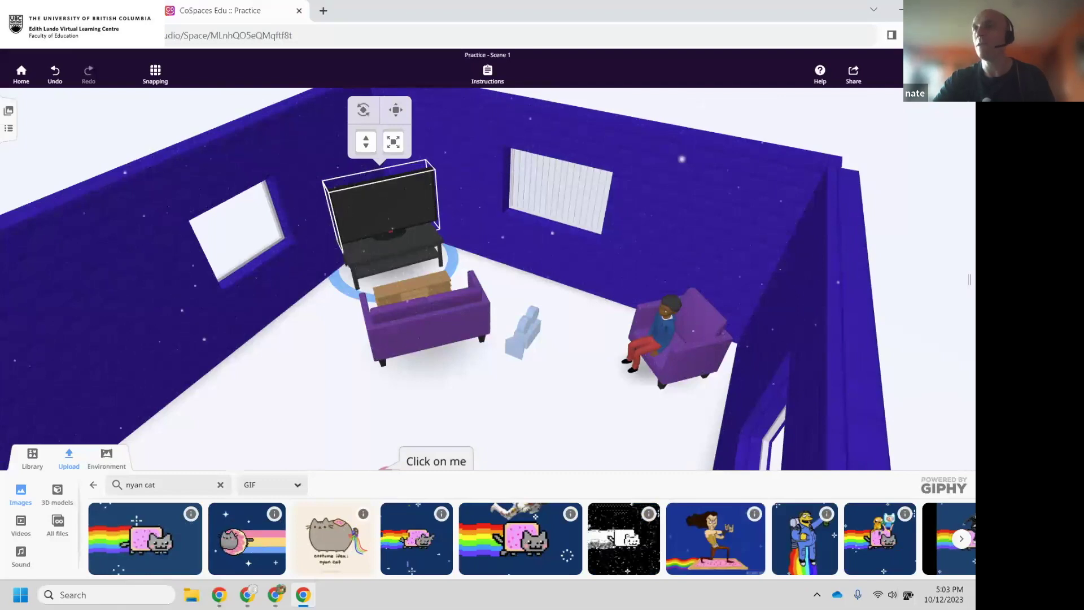
key("alt+Tab")
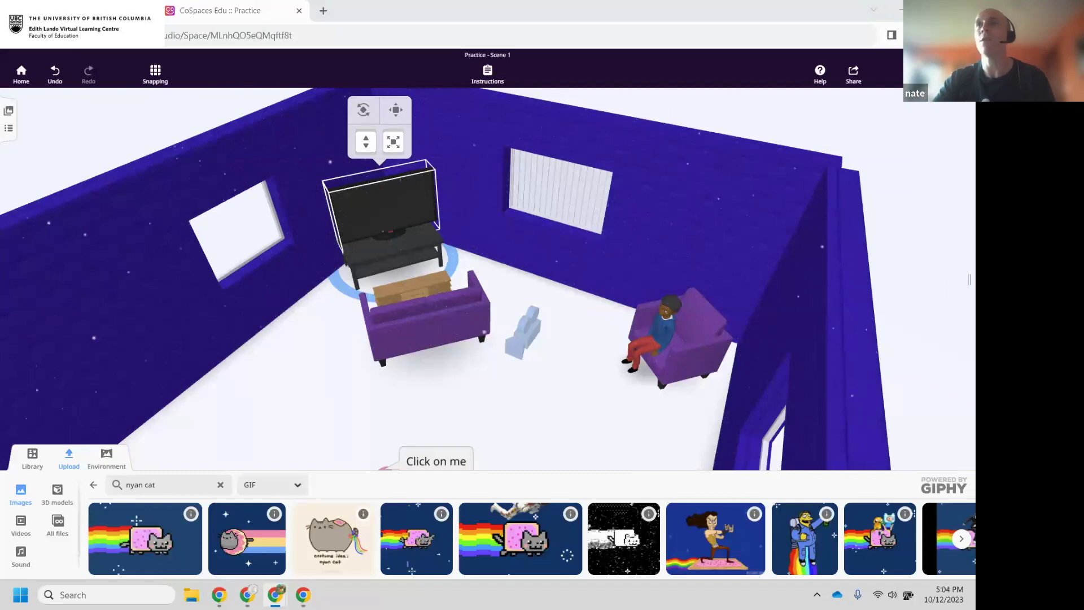
Toggle Snap to grid on and back off in the Snapping settings.
left_click(154, 74)
left_click(152, 130)
left_click(152, 130)
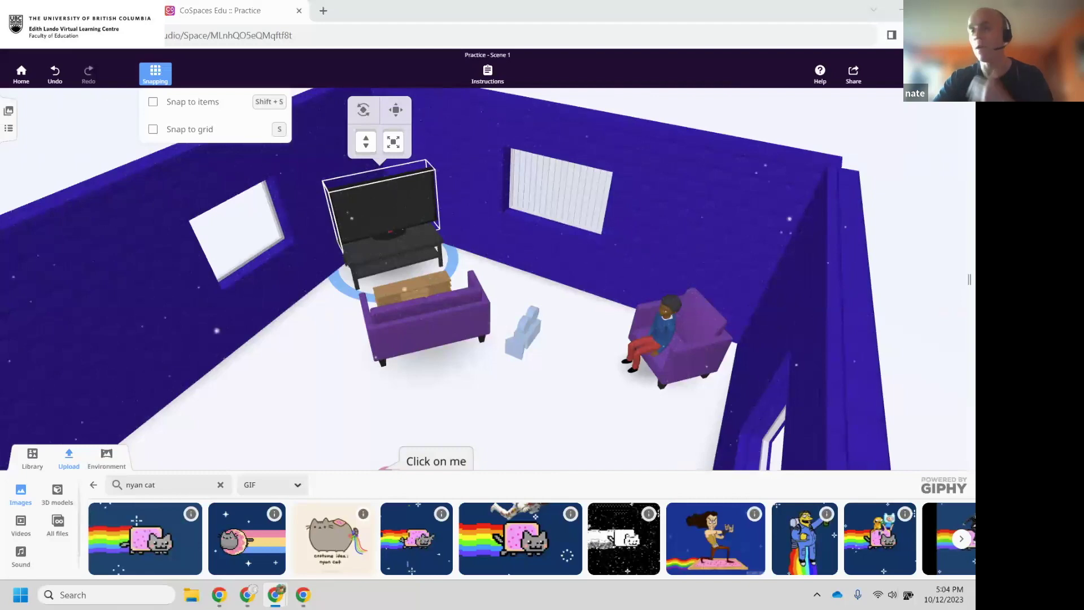
left_click(582, 377)
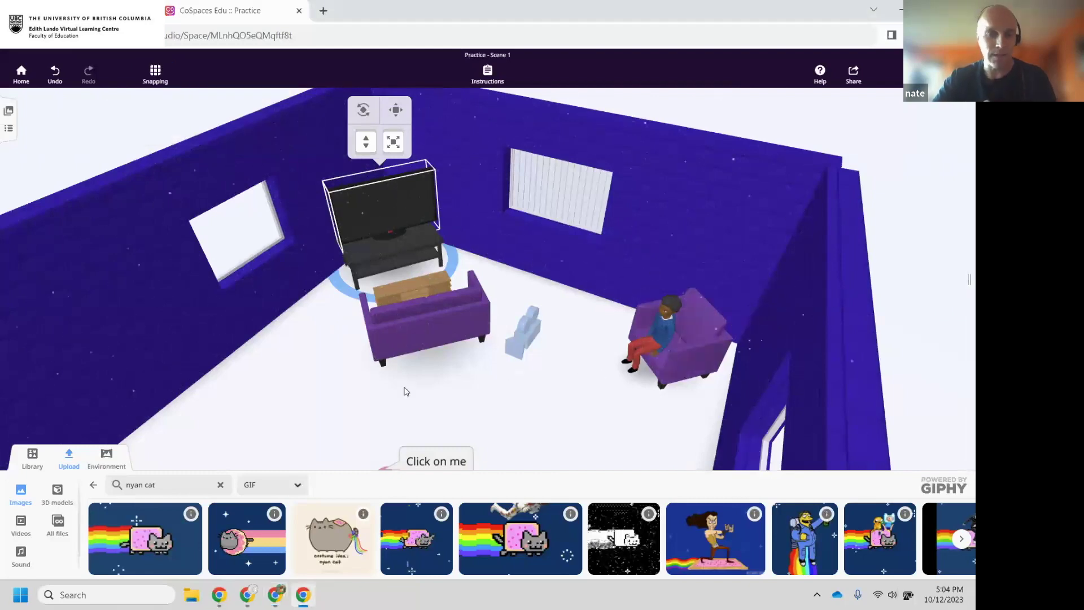
Drop a Nyan Cat GIF into the room, enlarge it, and raise it in front of the TV.
left_click_drag(145, 539, 324, 313)
scroll(324, 313, "up", 5)
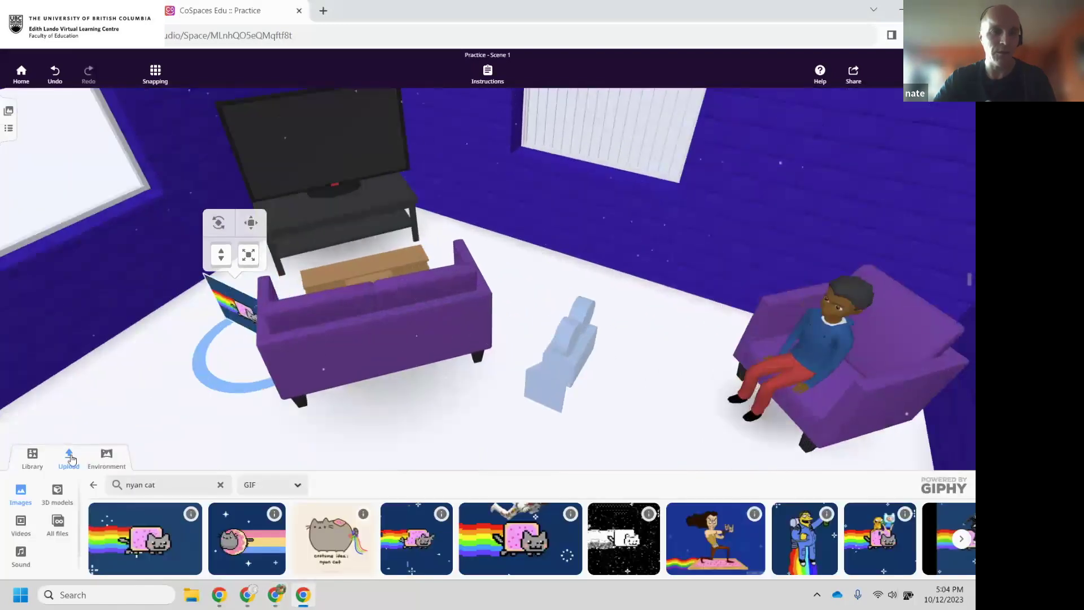
scroll(168, 402, "down", 3)
left_click_drag(168, 402, 562, 392)
left_click_drag(576, 310, 598, 315)
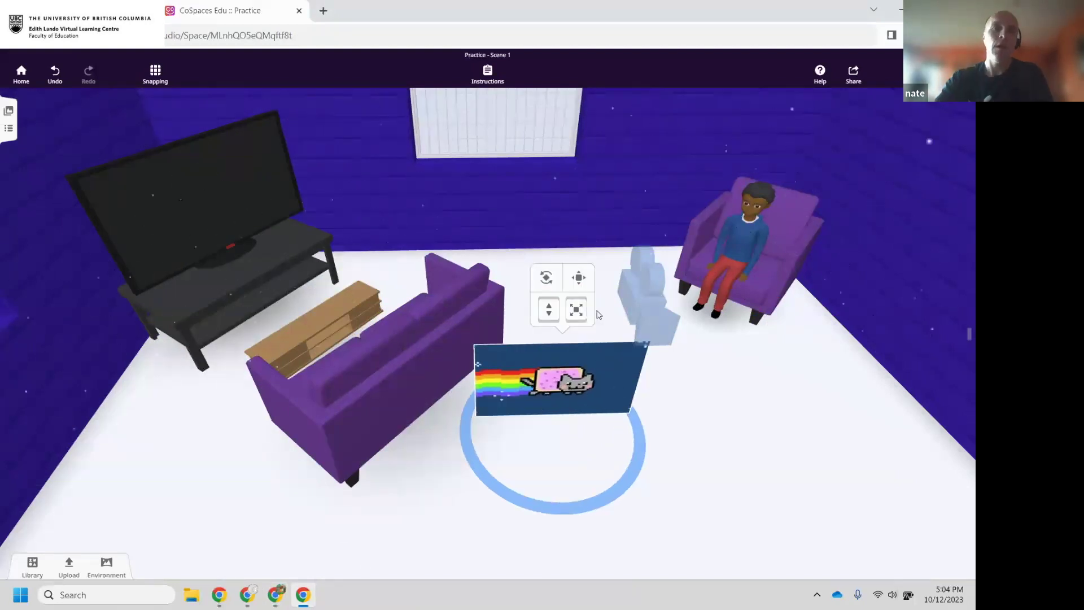
left_click_drag(590, 381, 257, 266)
left_click_drag(208, 203, 215, 182)
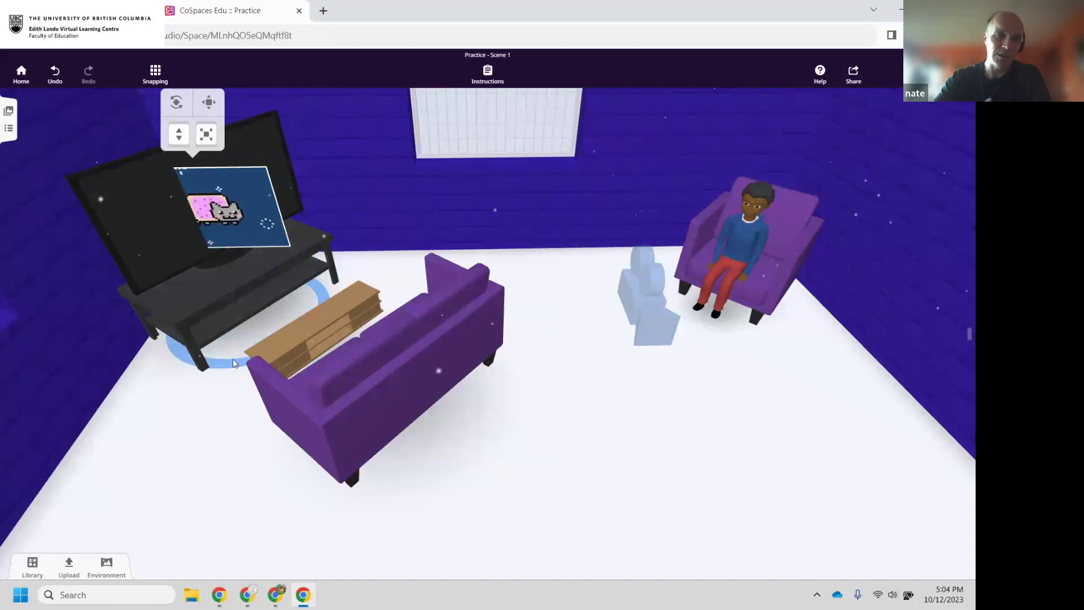
Attach the Nyan Cat GIF to the TV's front and enlarge it to fill the screen.
left_click(279, 341)
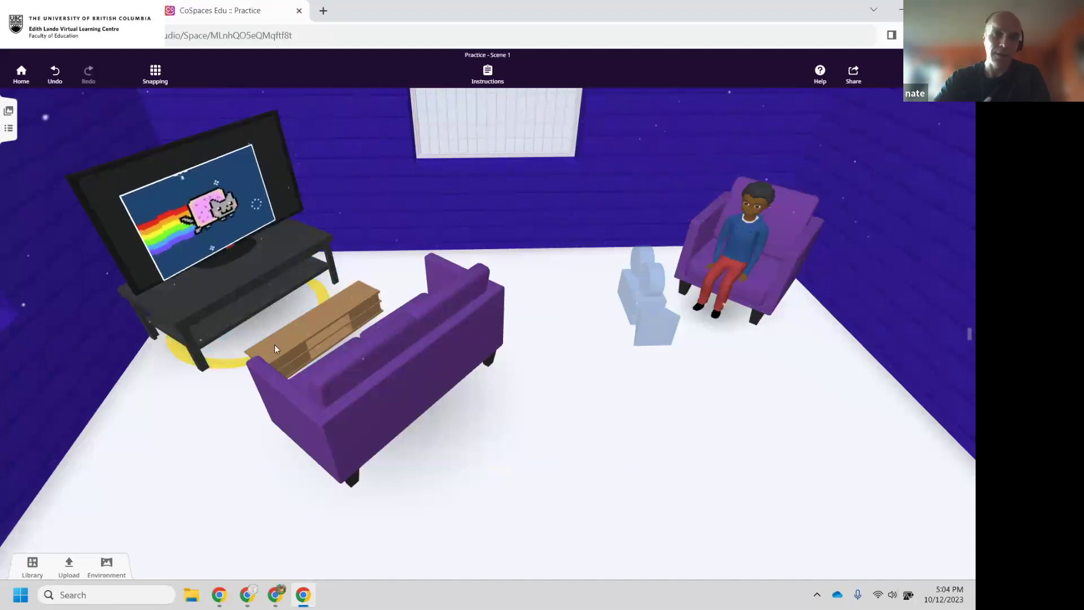
left_click(235, 210)
left_click_drag(235, 210, 551, 337)
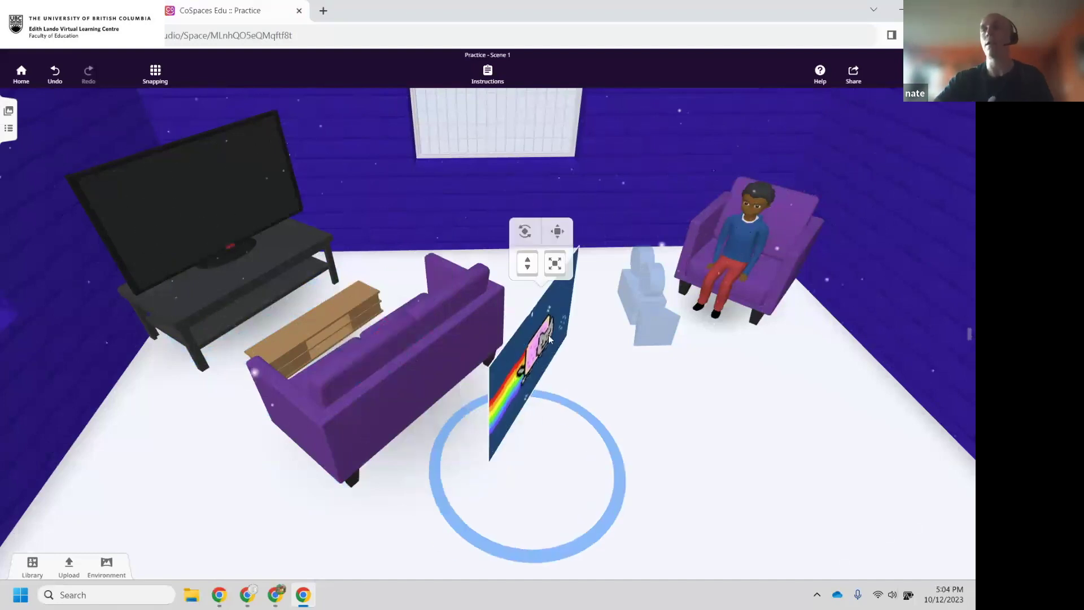
left_click(553, 339)
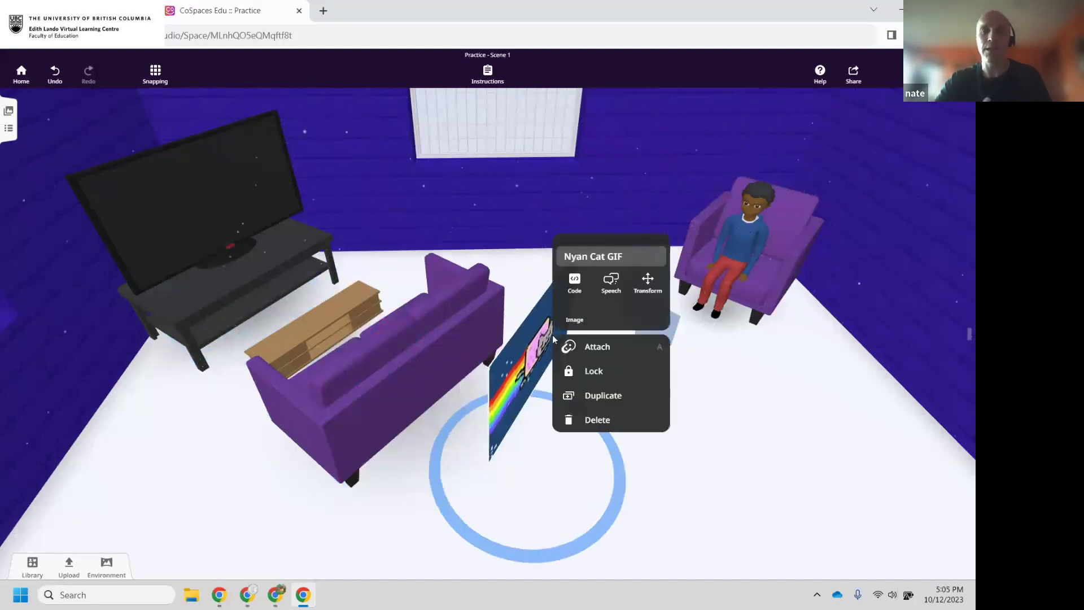
left_click(604, 349)
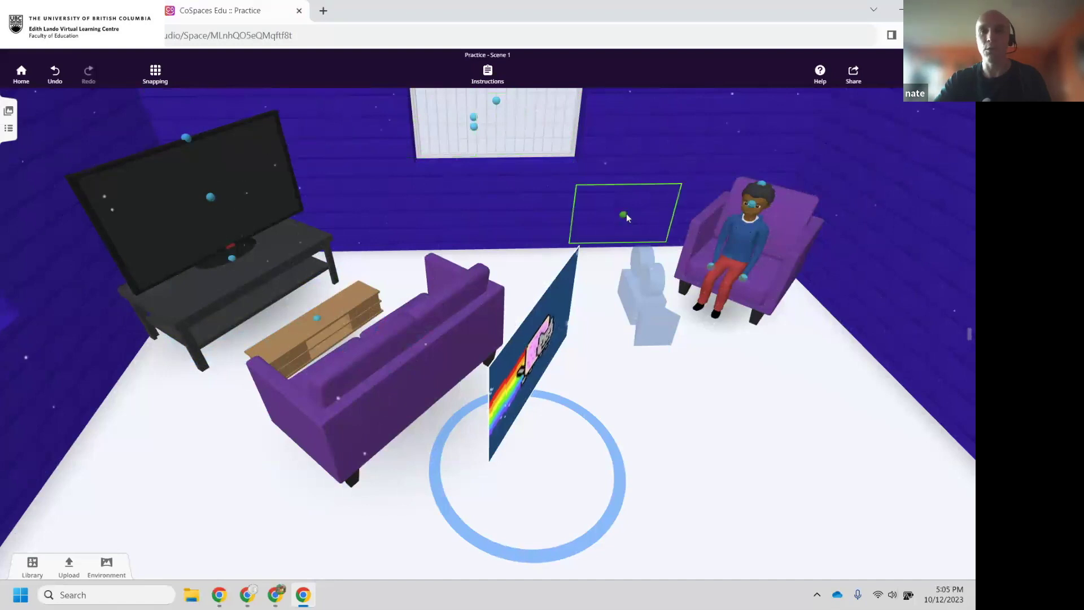
left_click(212, 199)
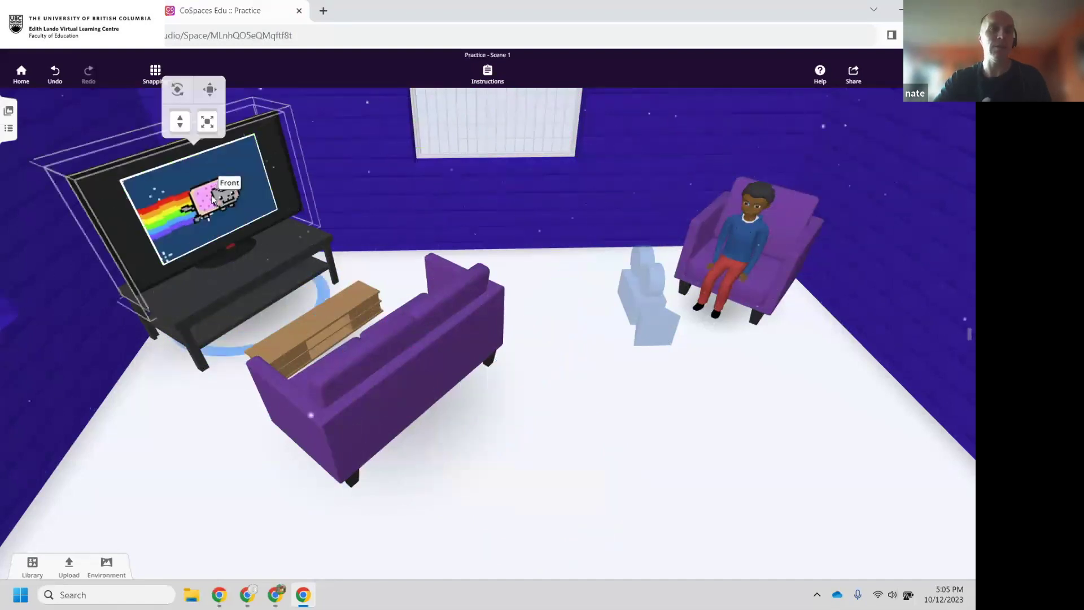
left_click_drag(207, 121, 224, 113)
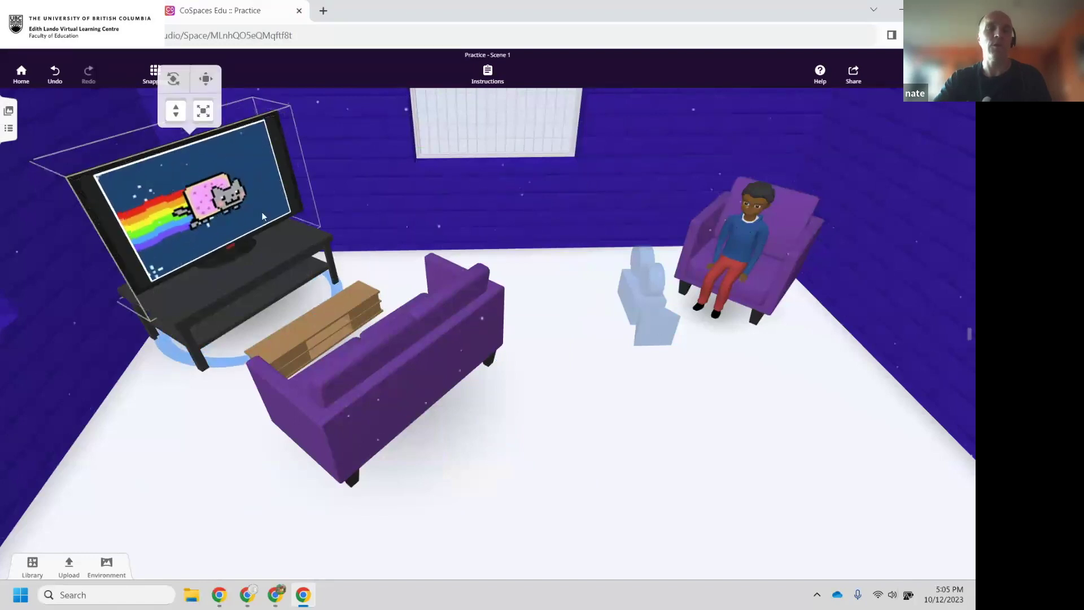
left_click(554, 405)
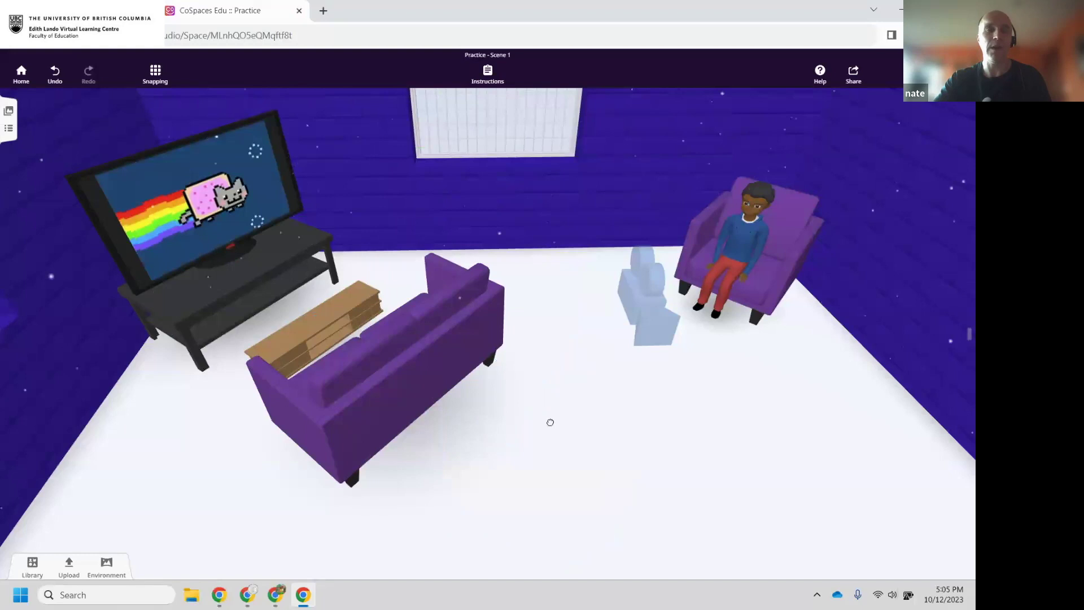
left_click_drag(550, 424, 510, 422)
scroll(483, 413, "up", 5)
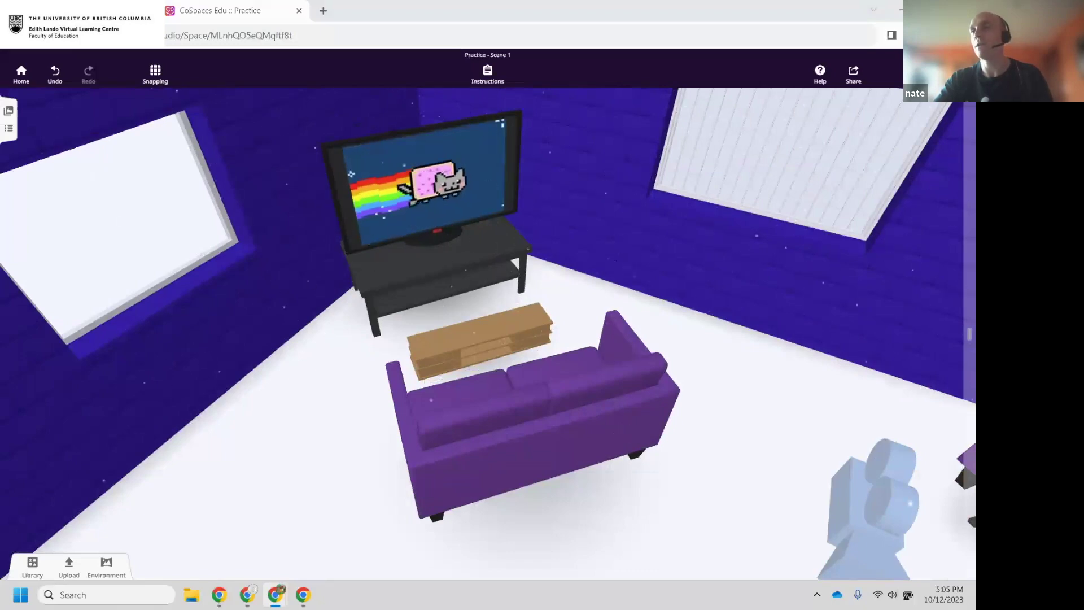
Zoom out and orbit to look down on the whole room, including the door and Click on me character.
scroll(528, 412, "down", 5)
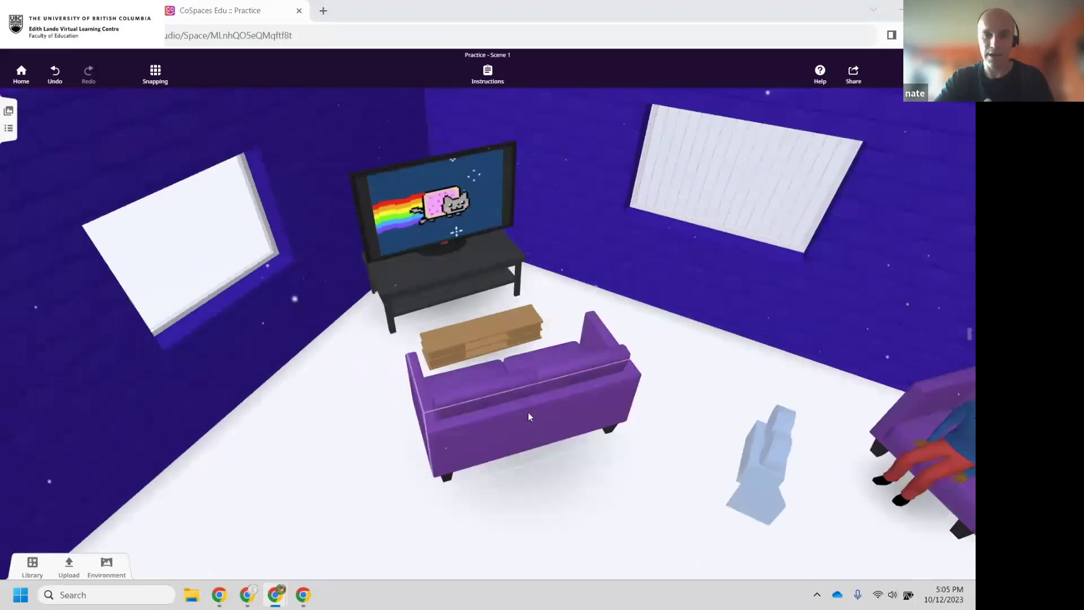
scroll(544, 425, "down", 3)
left_click_drag(544, 430, 255, 437)
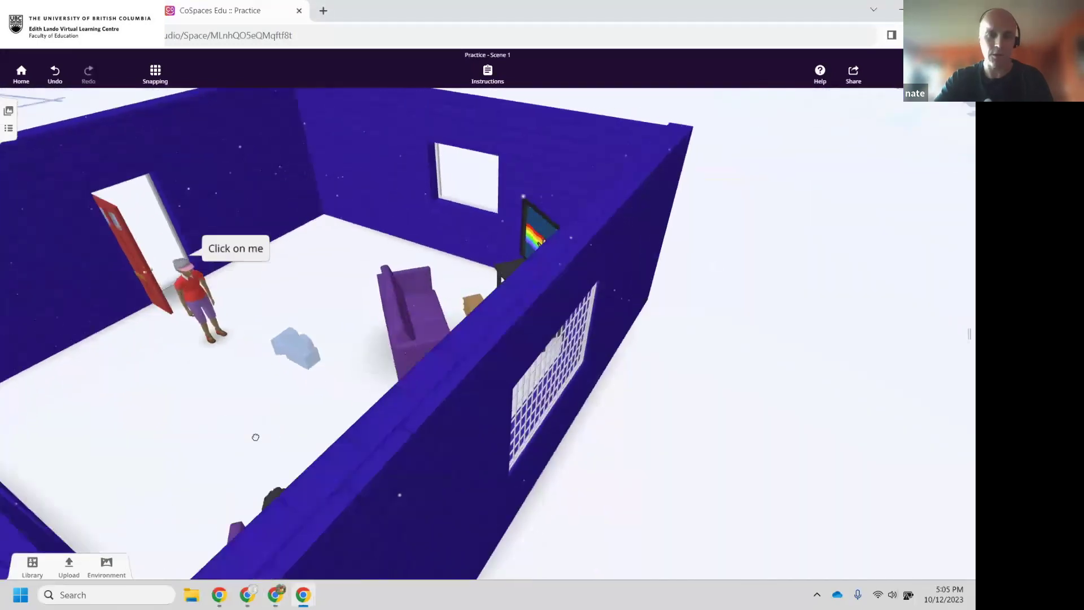
scroll(421, 416, "down", 3)
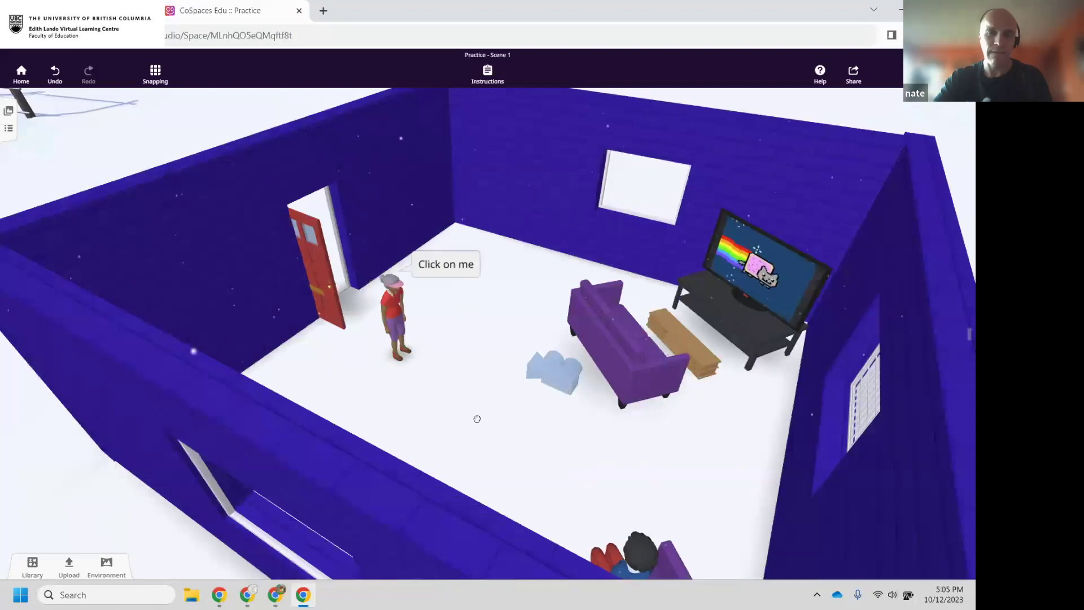
left_click_drag(477, 416, 414, 423)
scroll(413, 422, "up", 3)
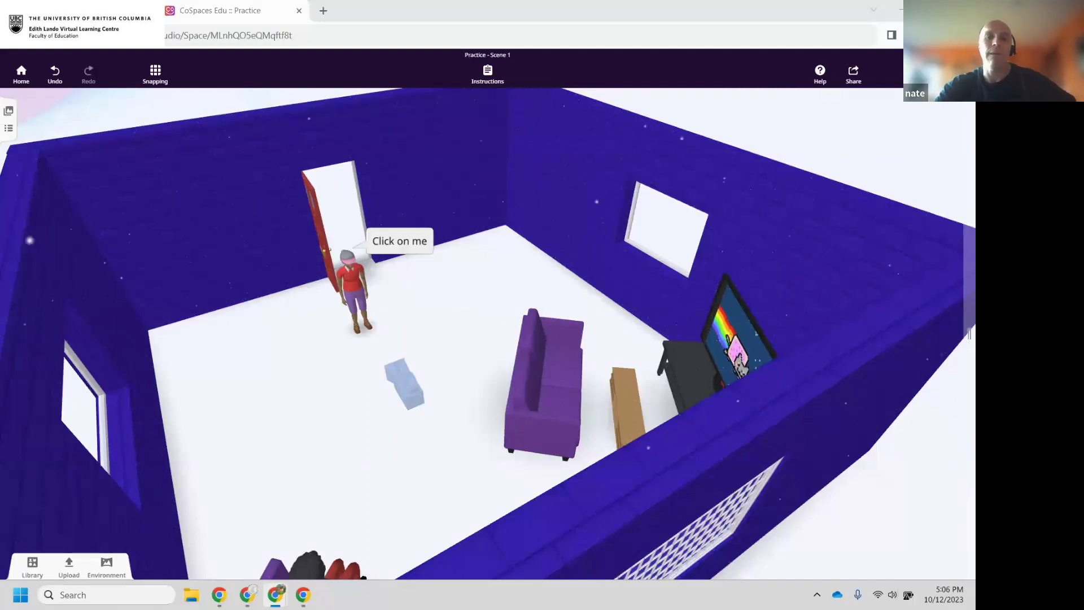
mouse_move(503, 292)
left_mouse_down()
mouse_move(469, 307)
mouse_move(492, 296)
left_mouse_up()
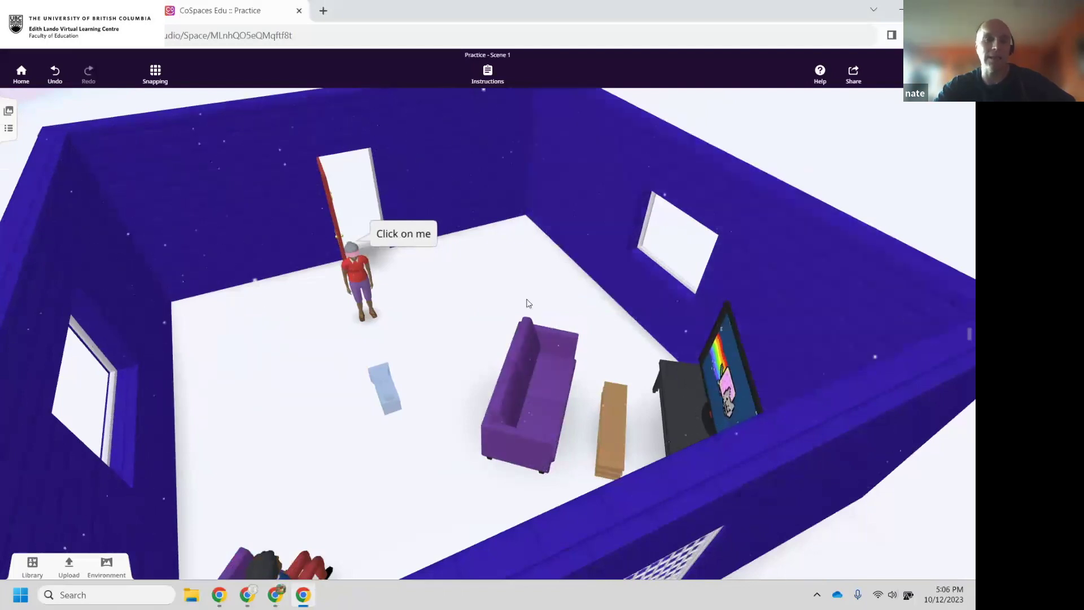
left_click_drag(525, 305, 496, 301)
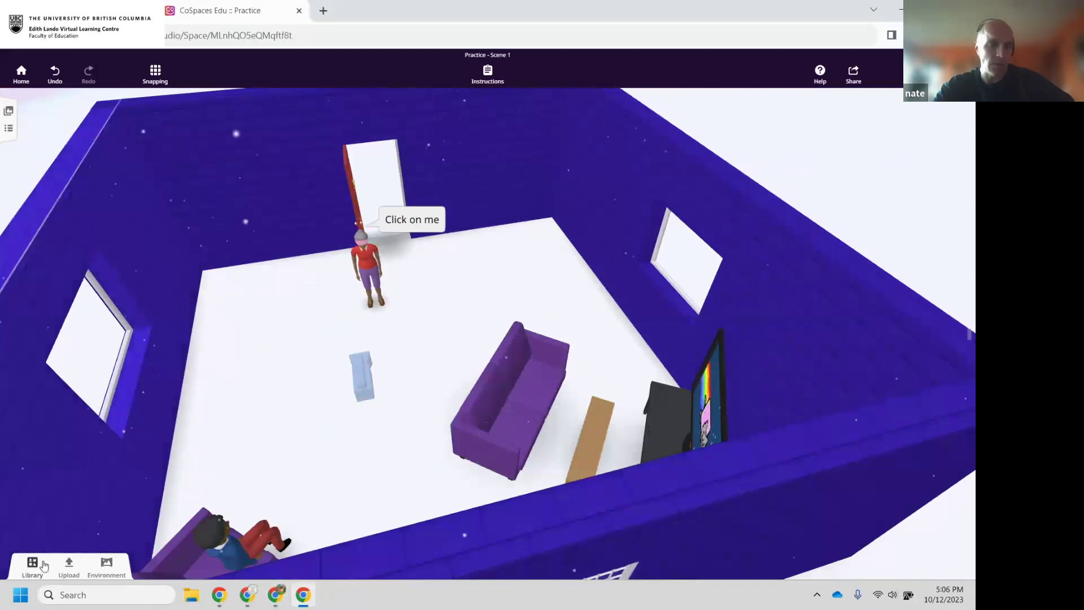
left_click(37, 566)
Place a wardrobe from Housing > Bedroom by the left wall and set it to All closed.
left_click(94, 494)
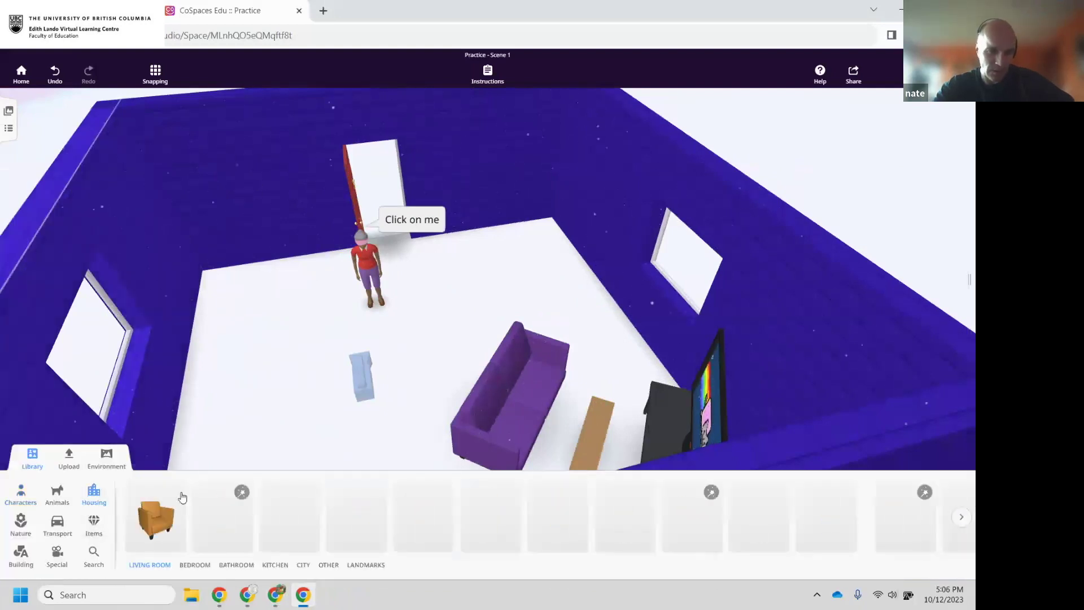
left_click(960, 519)
left_click(960, 518)
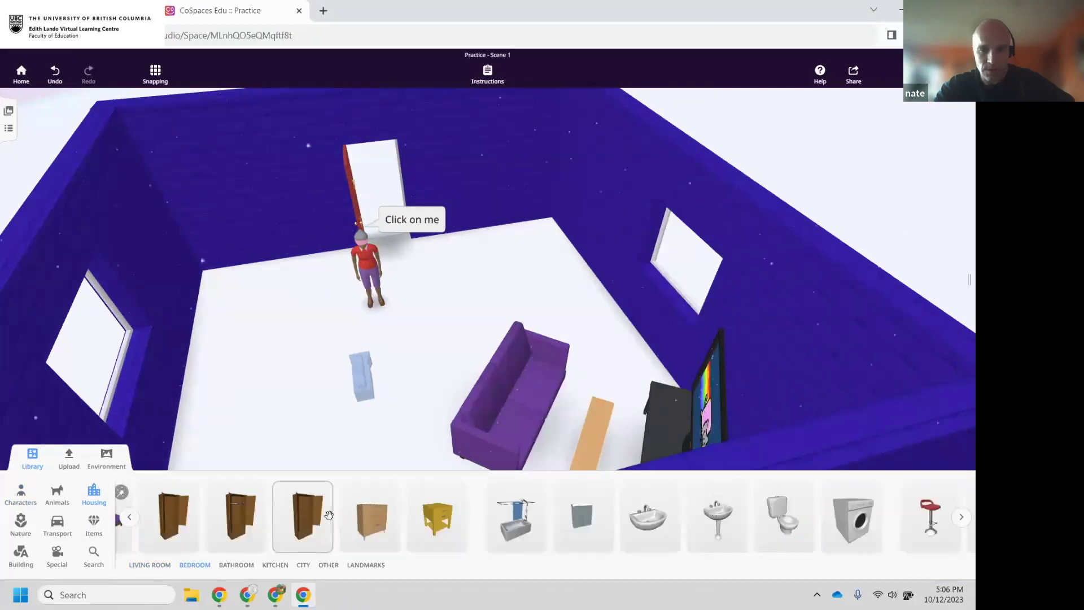
left_click_drag(316, 515, 272, 279)
left_click_drag(268, 275, 269, 269)
left_click(254, 230)
left_click(316, 208)
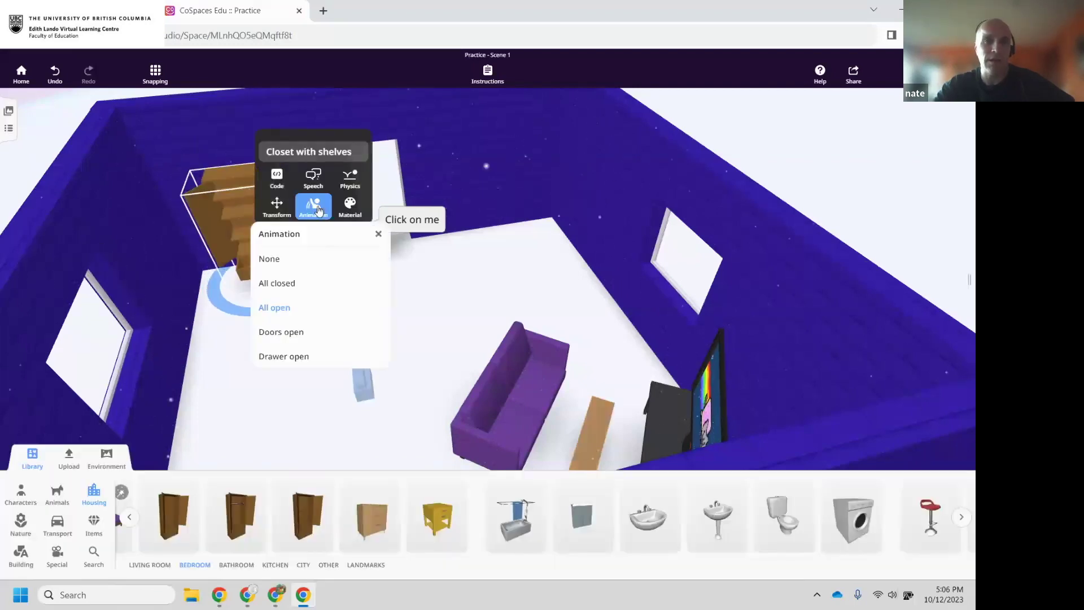
left_click(292, 284)
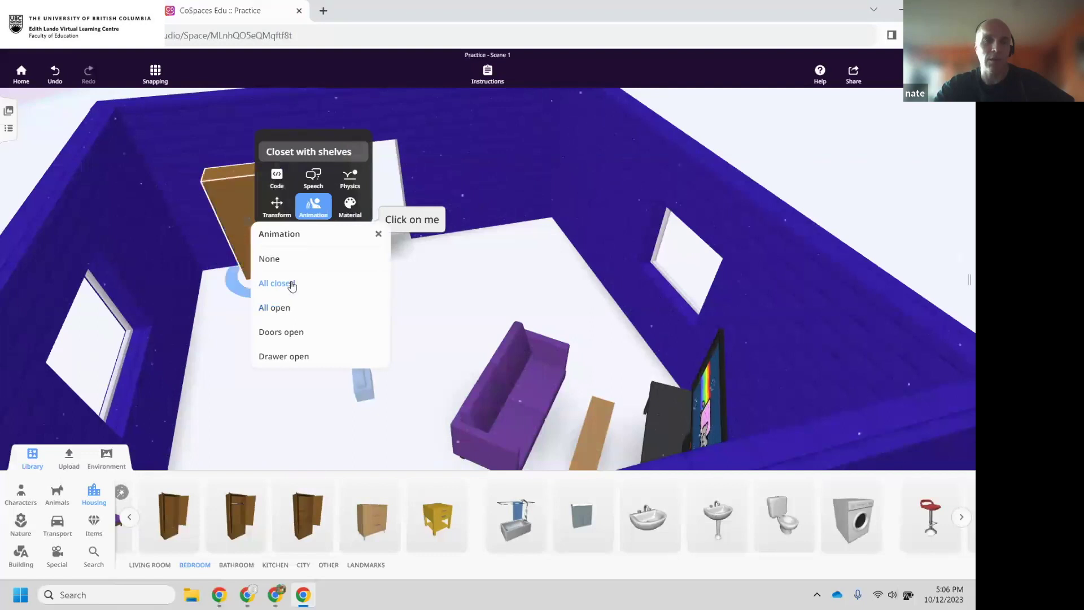
left_click(231, 216)
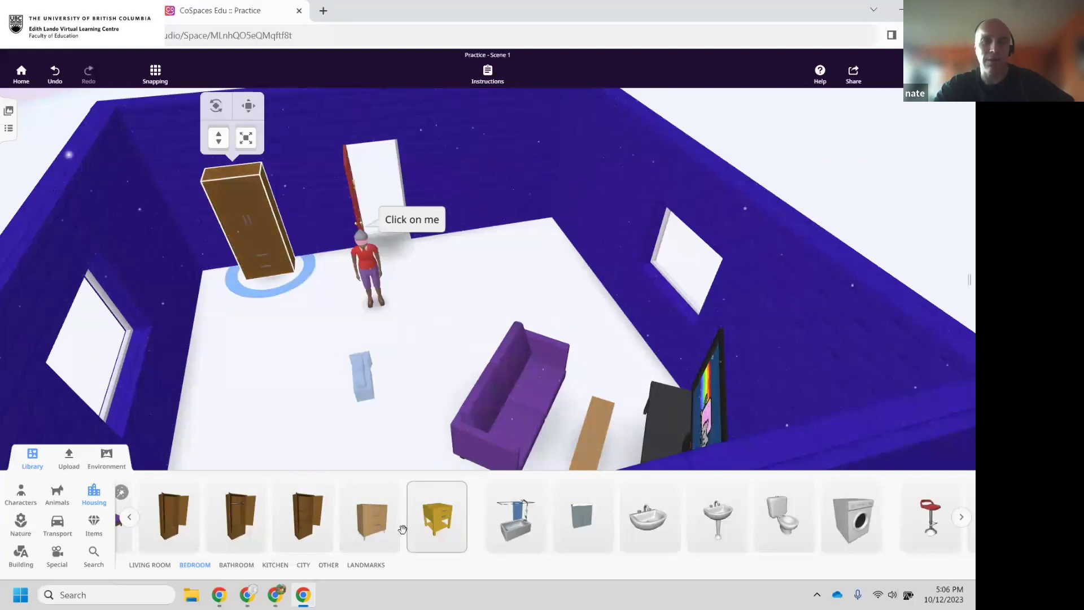
Add a chest of drawers near the left wall and try its open-drawers animation.
left_click_drag(369, 485, 204, 323)
right_click(198, 322)
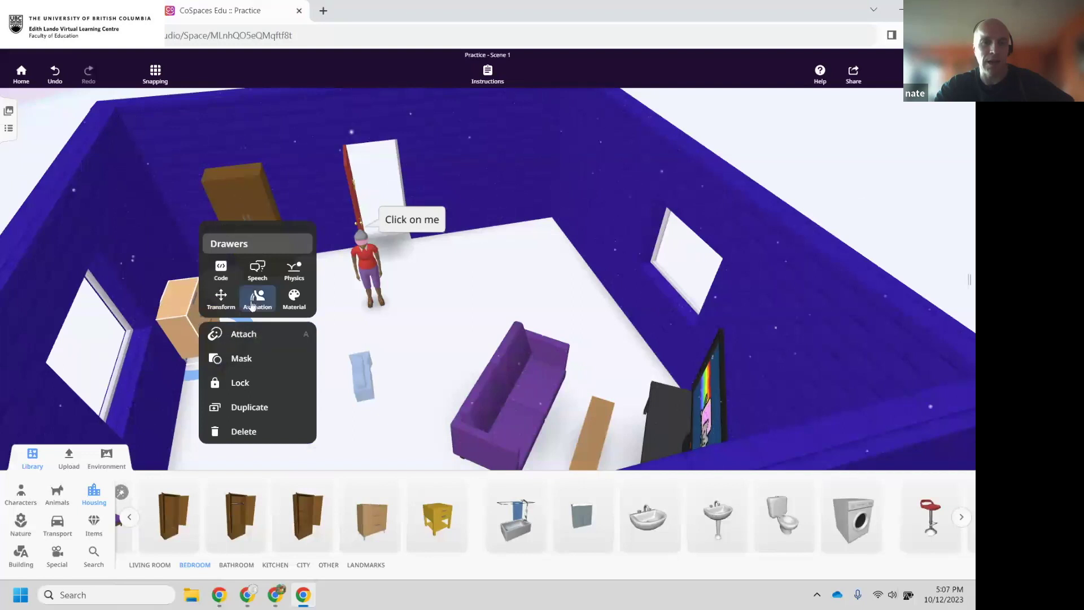
left_click(258, 297)
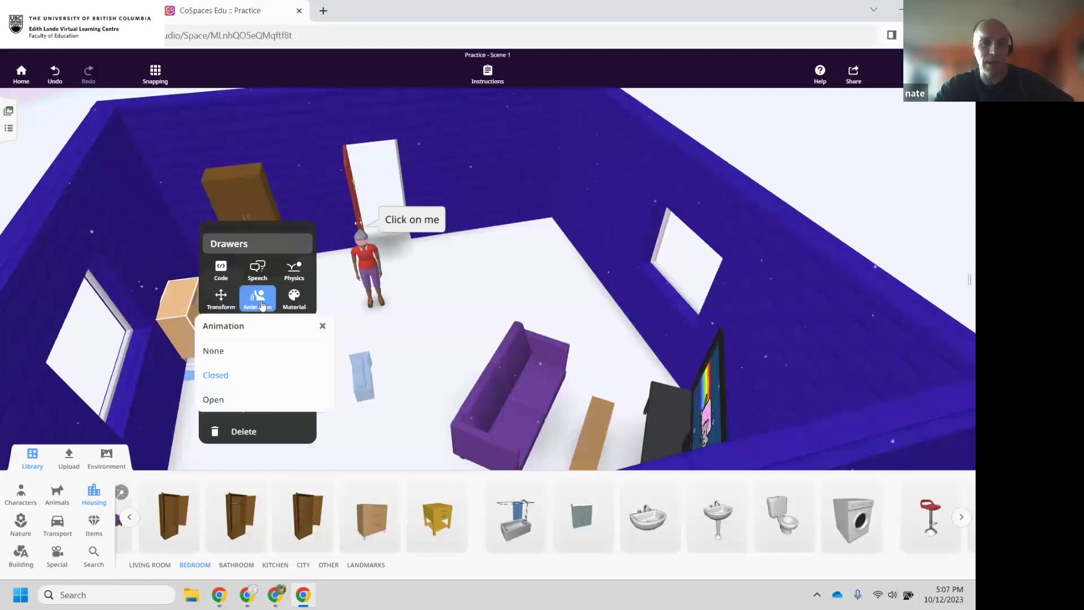
left_click(215, 399)
left_click(380, 332)
Set the drawers back to Closed, adjust their position and angle, and reopen the nyan cat GIF results.
left_click(184, 306)
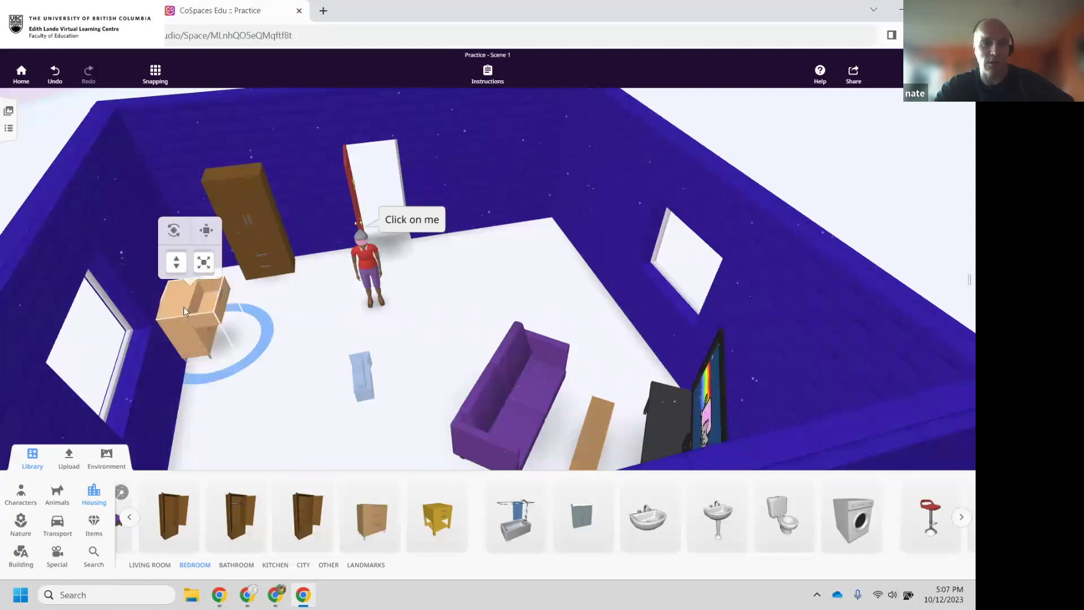
right_click(184, 306)
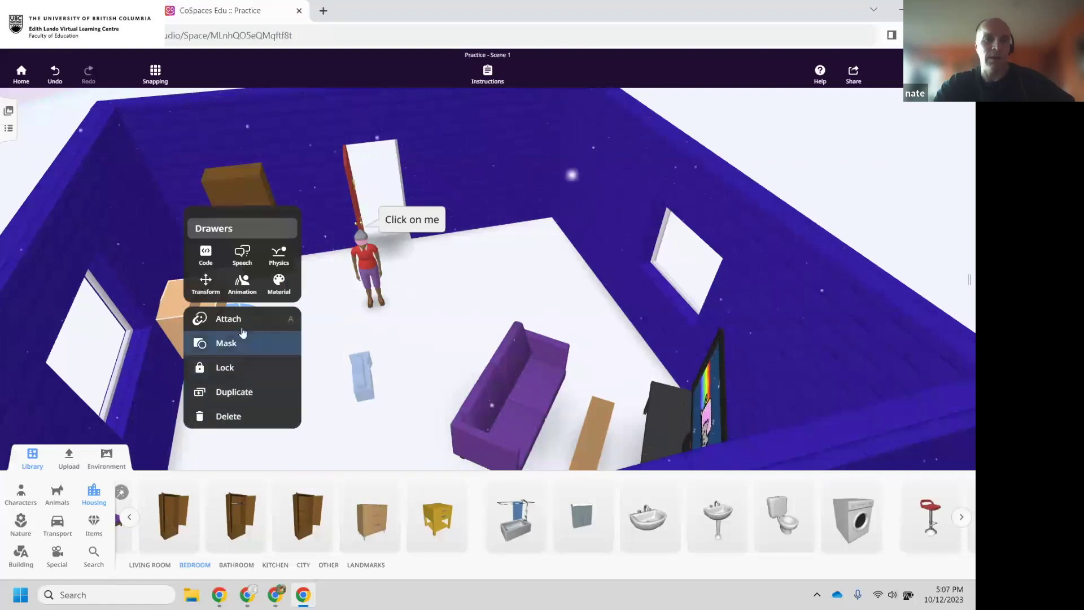
left_click(241, 283)
left_click(228, 360)
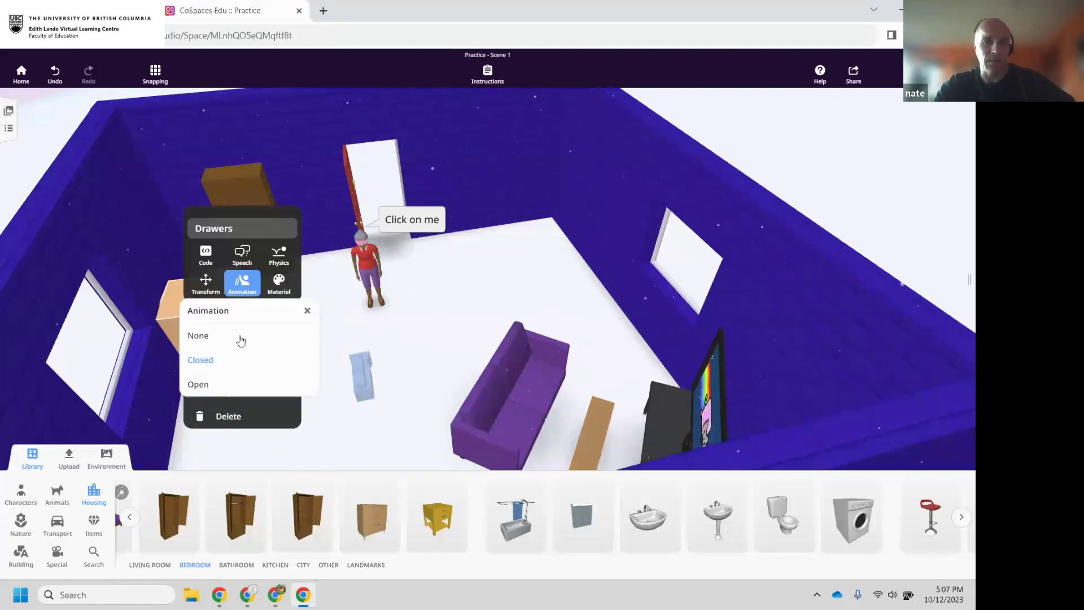
left_click(223, 320)
left_click_drag(222, 320, 206, 299)
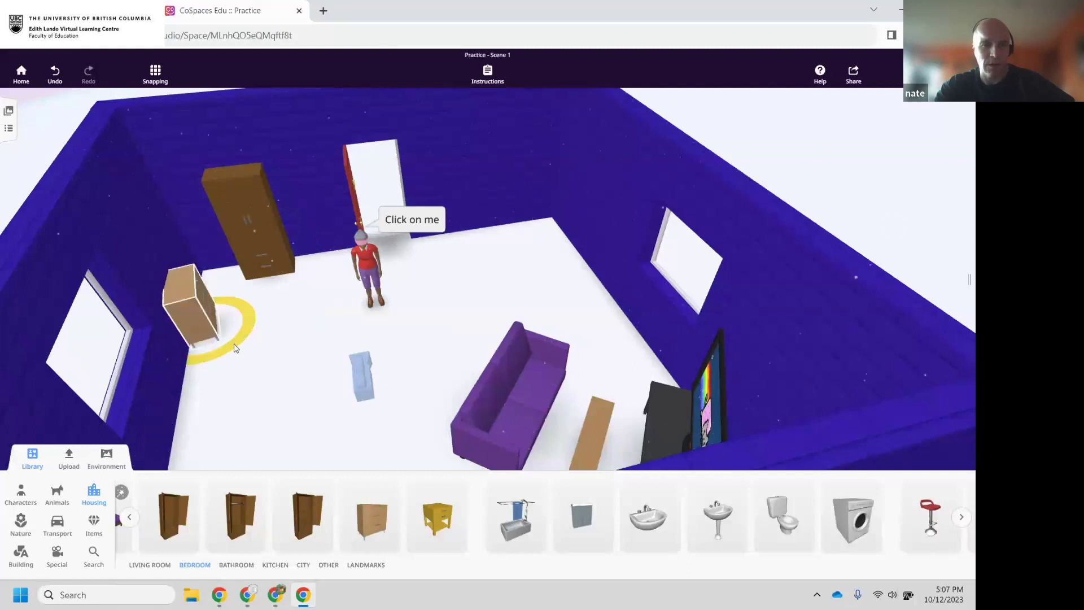
left_click_drag(235, 350, 232, 346)
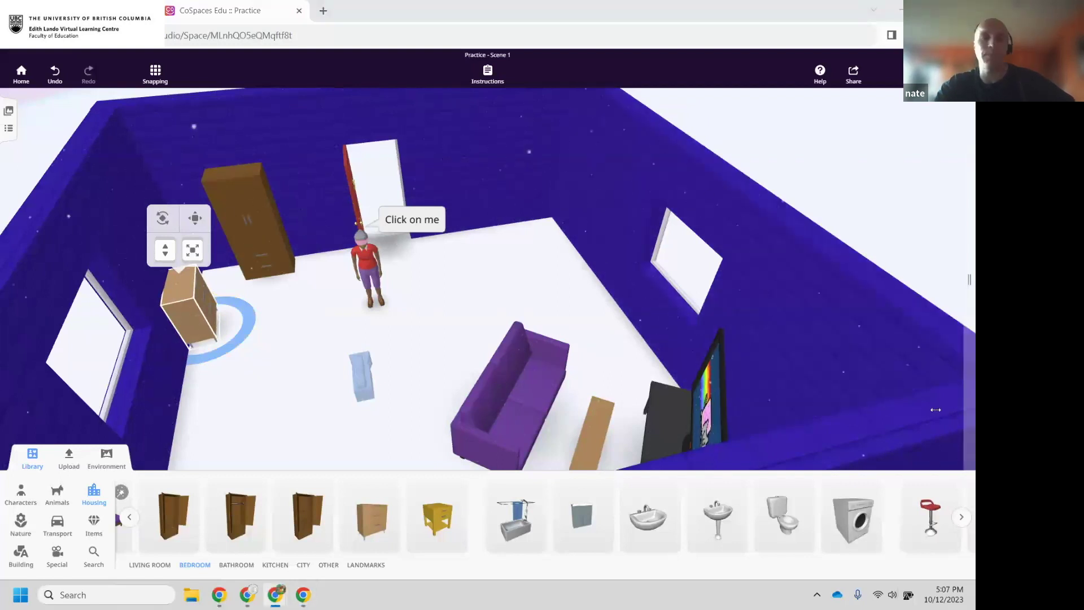
left_click_drag(438, 305, 525, 301)
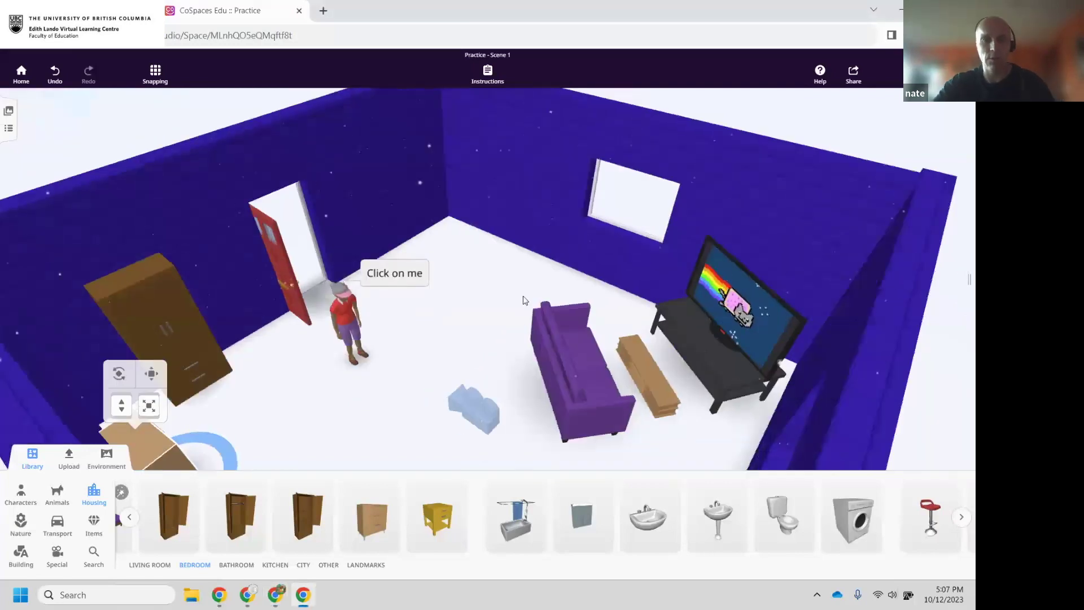
left_click(67, 464)
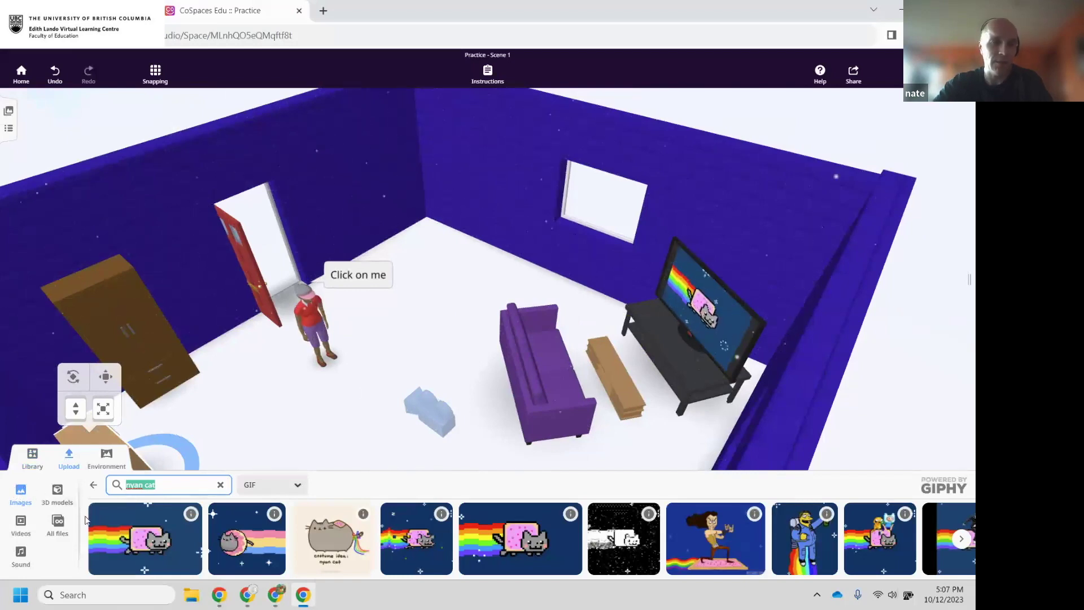
Switch the web search from GIF to Image and search for 'painting'.
left_click(94, 486)
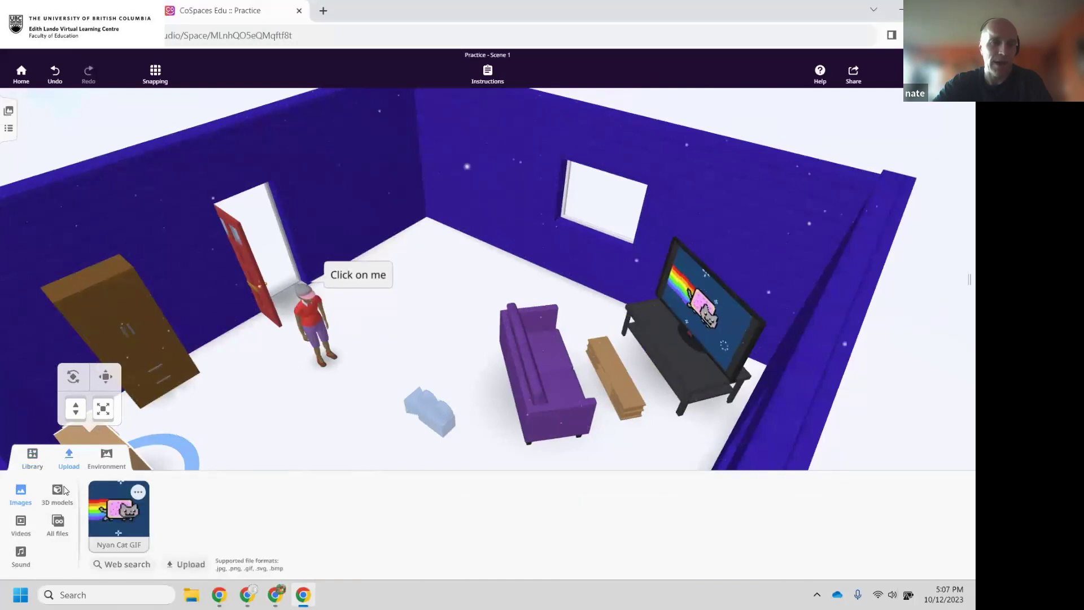
left_click(127, 565)
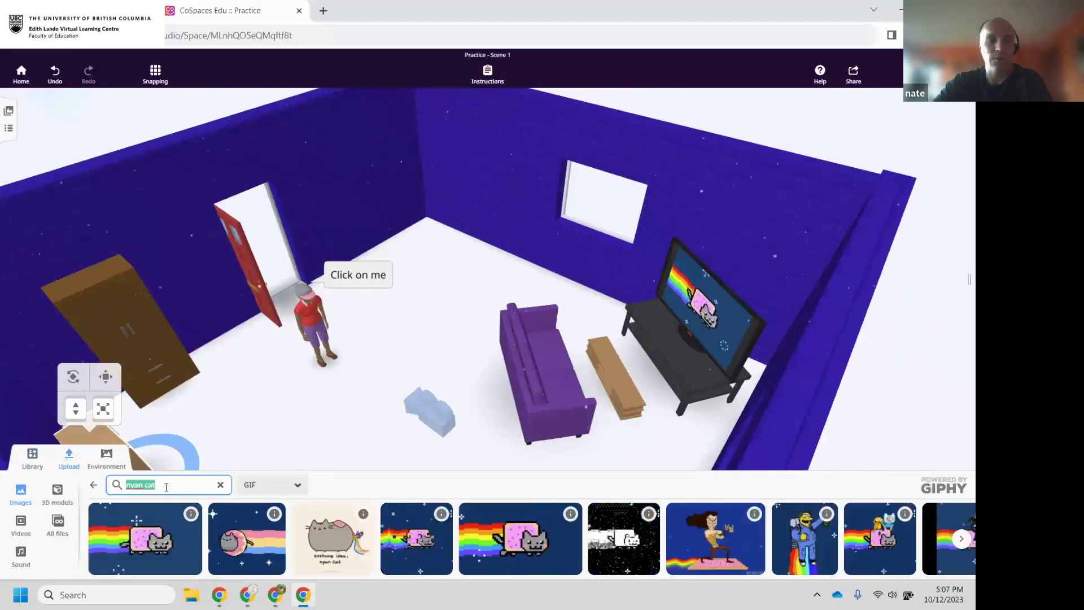
left_click(282, 486)
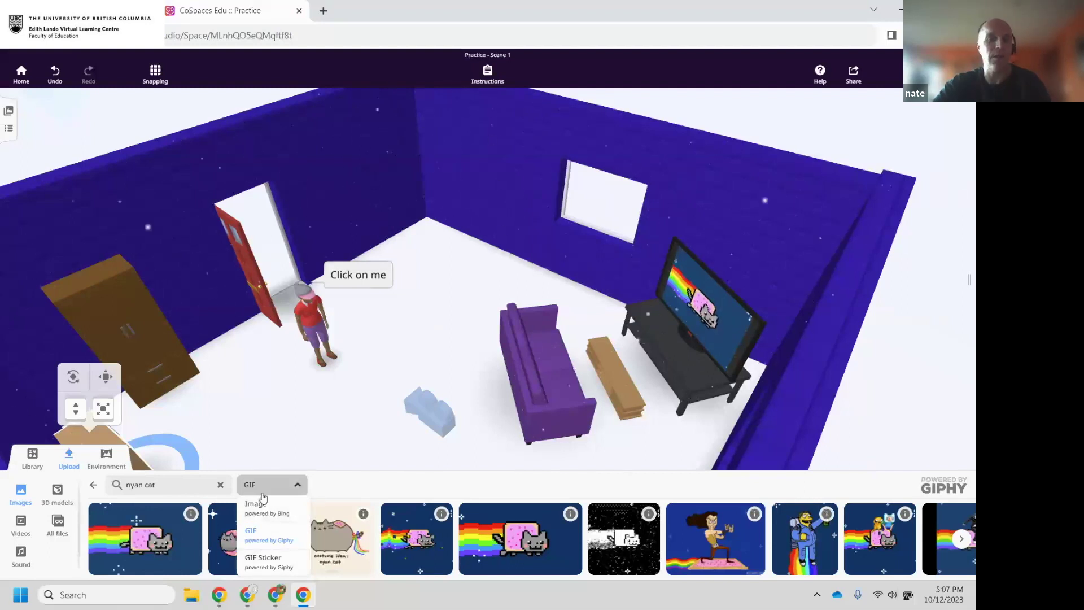
left_click(288, 488)
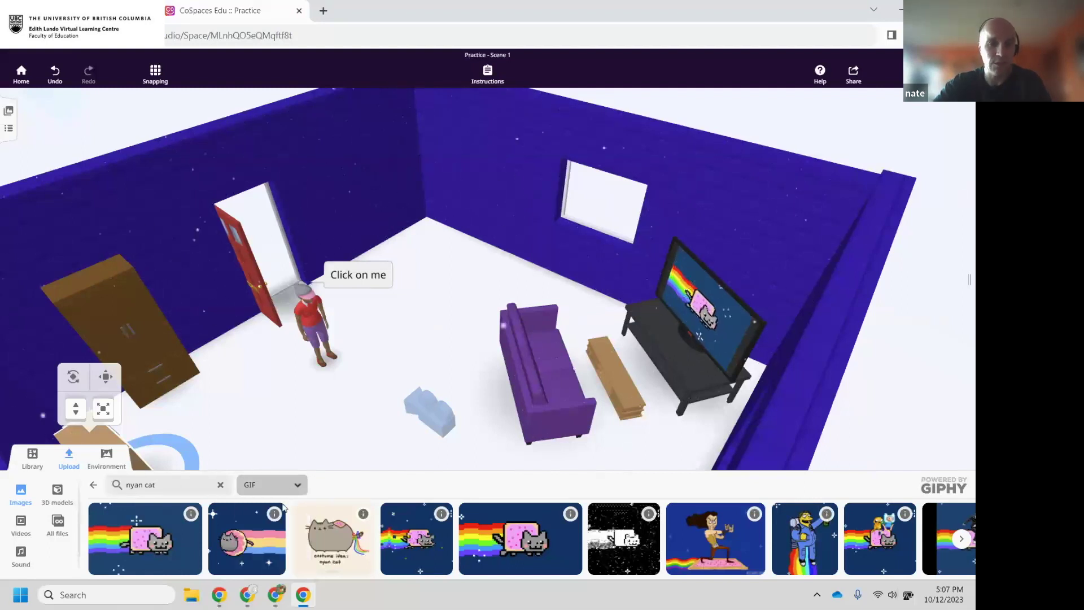
left_click(288, 486)
left_click(265, 504)
triple_click(172, 485)
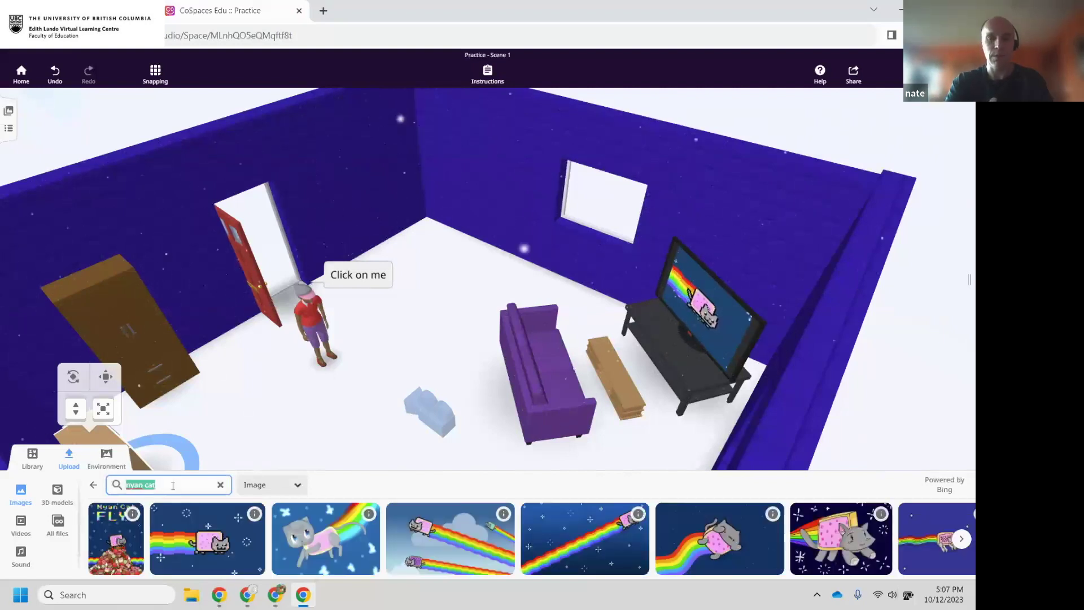
type("painting")
key("Return")
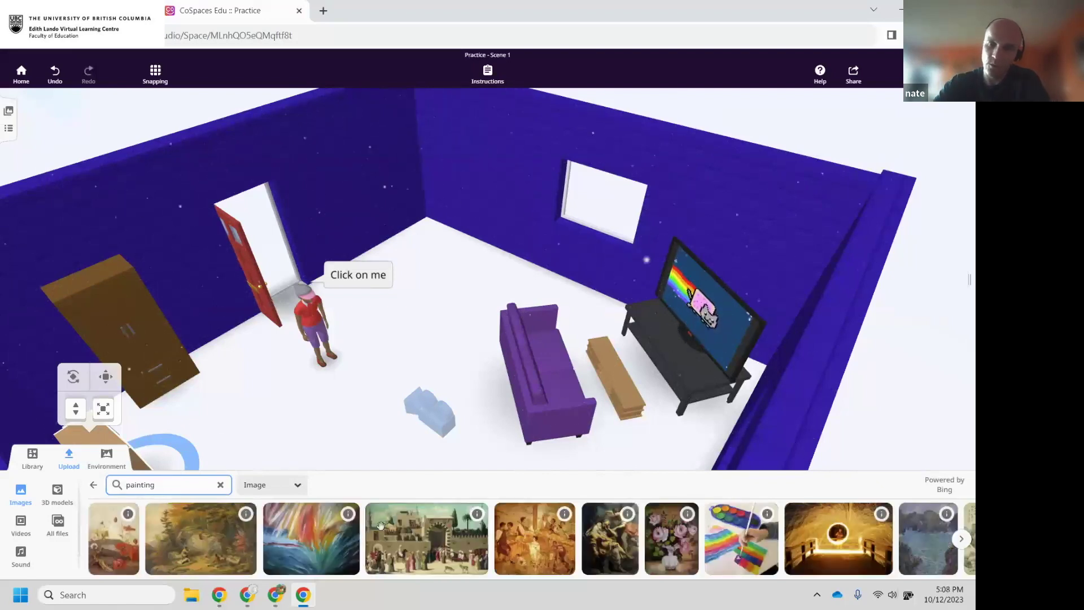
Drop a painting result into the room, enlarge it, and slide it left.
mouse_move(929, 551)
left_mouse_down()
mouse_move(926, 505)
mouse_move(598, 348)
mouse_move(497, 276)
mouse_move(490, 235)
left_mouse_up()
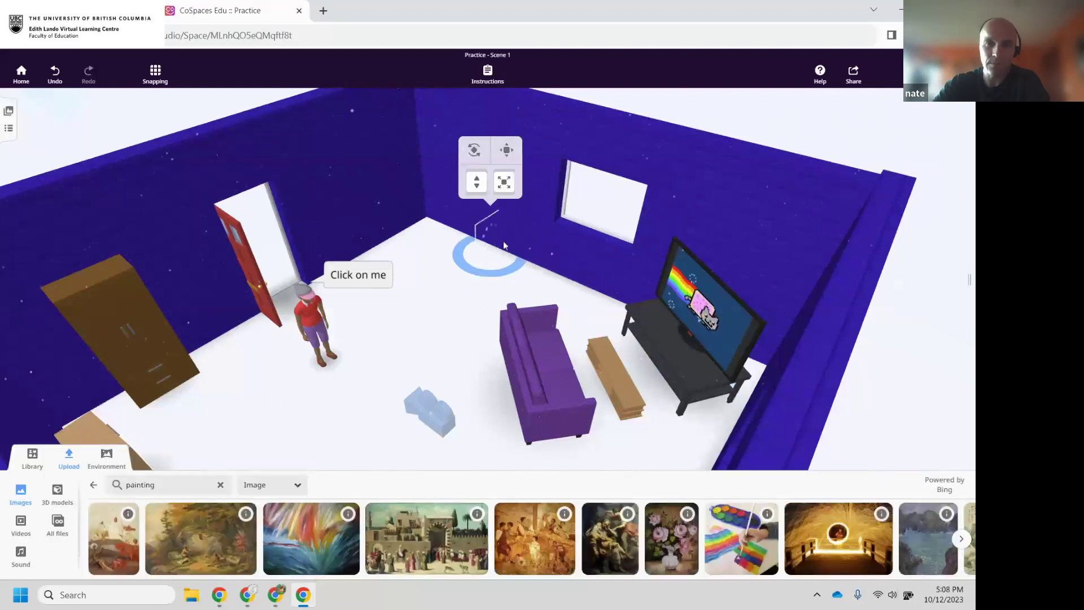
left_click_drag(504, 182, 519, 160)
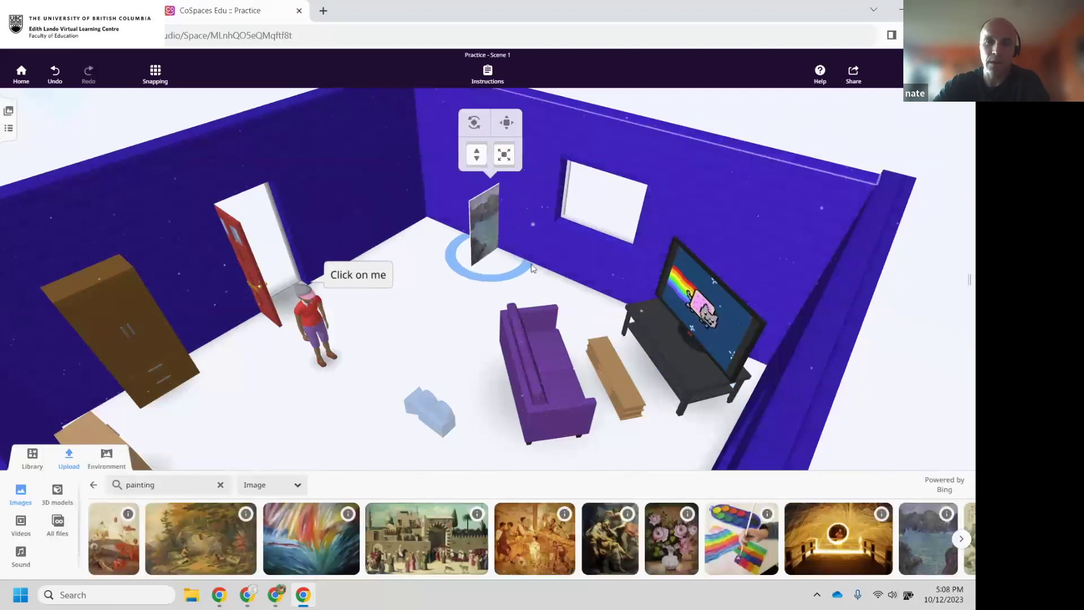
left_click(485, 248)
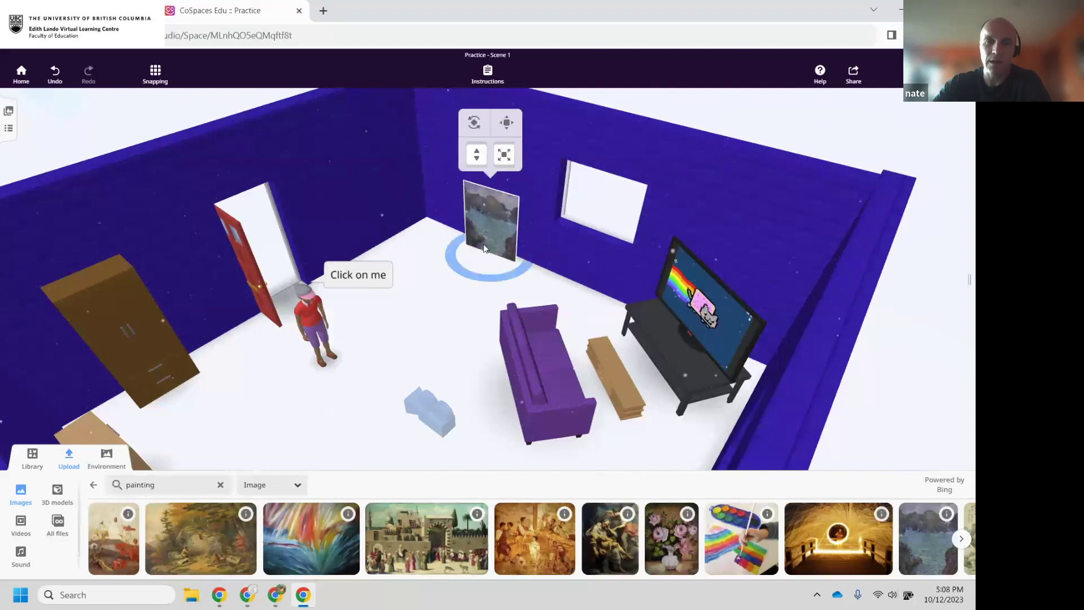
left_click_drag(491, 210, 455, 254)
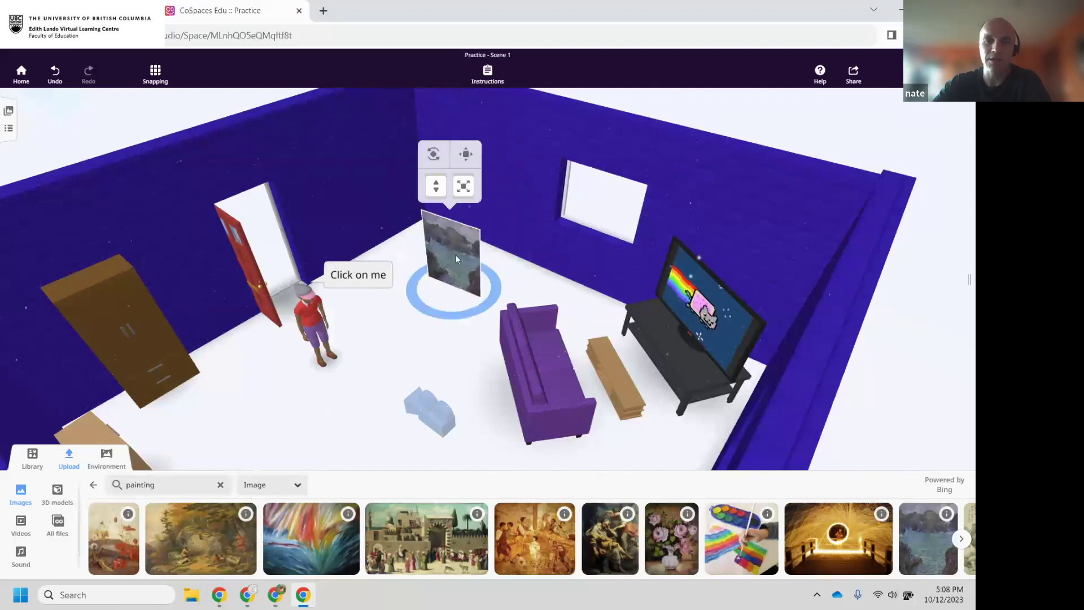
Attach the painting to the back wall beside the window and close the image panel.
right_click(455, 254)
left_click(495, 271)
left_click(557, 228)
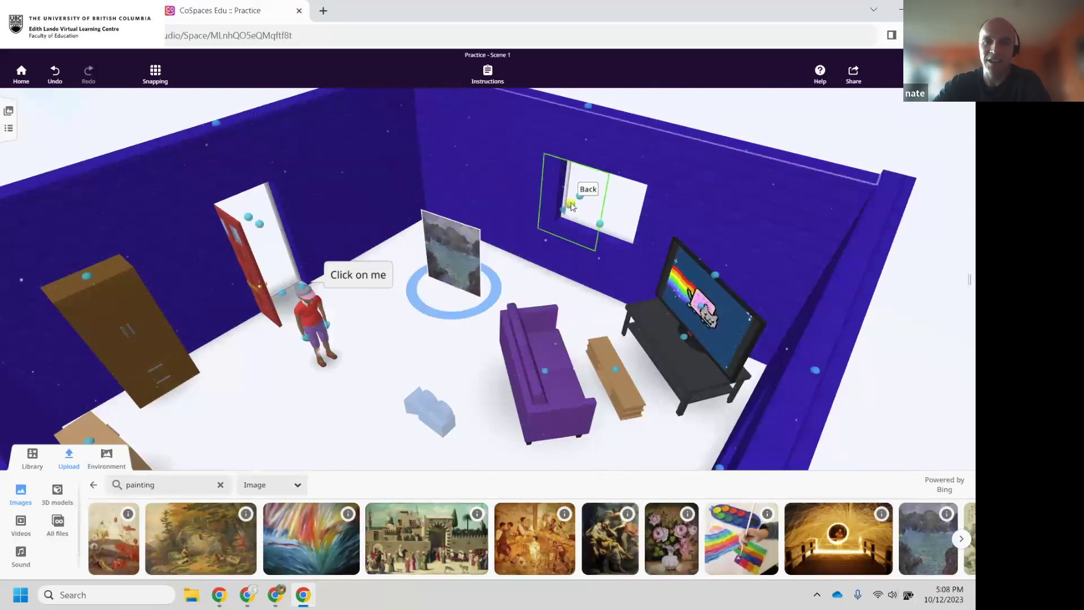
mouse_move(567, 205)
left_mouse_down()
mouse_move(496, 190)
mouse_move(500, 171)
left_mouse_up()
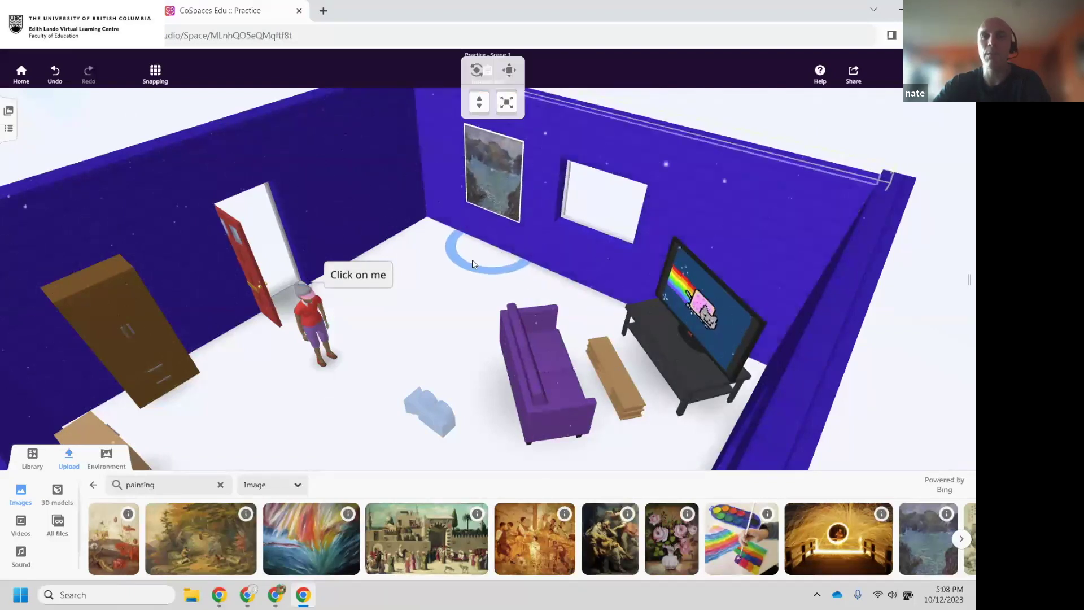
left_click(468, 312)
left_click_drag(468, 322, 214, 418)
left_click(69, 459)
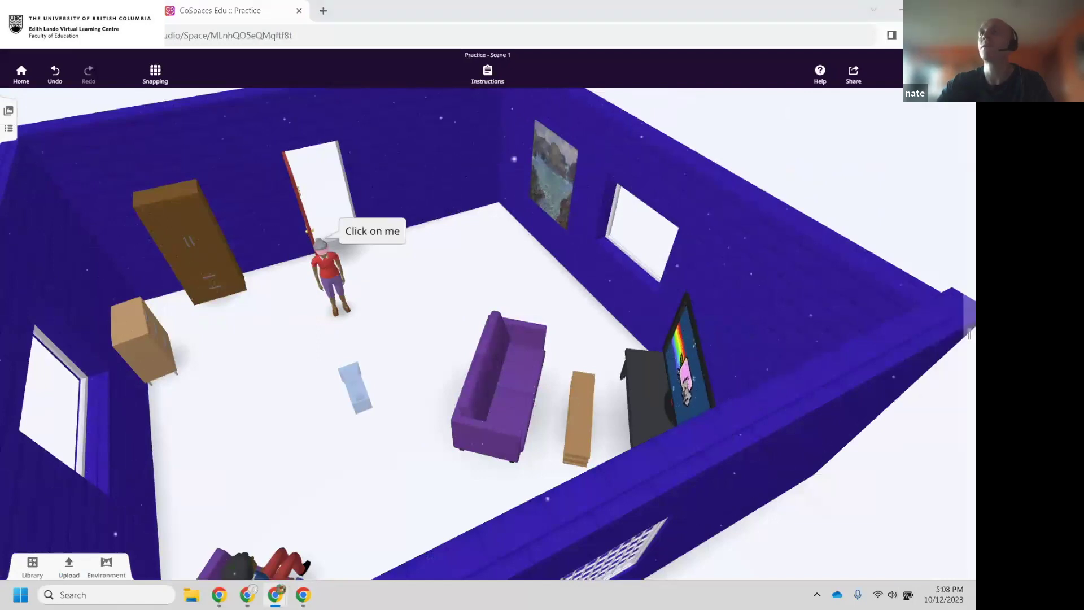
Bring the second window's red-brick practice room into view and inspect its back wall's options.
left_click_drag(976, 187, 638, 56)
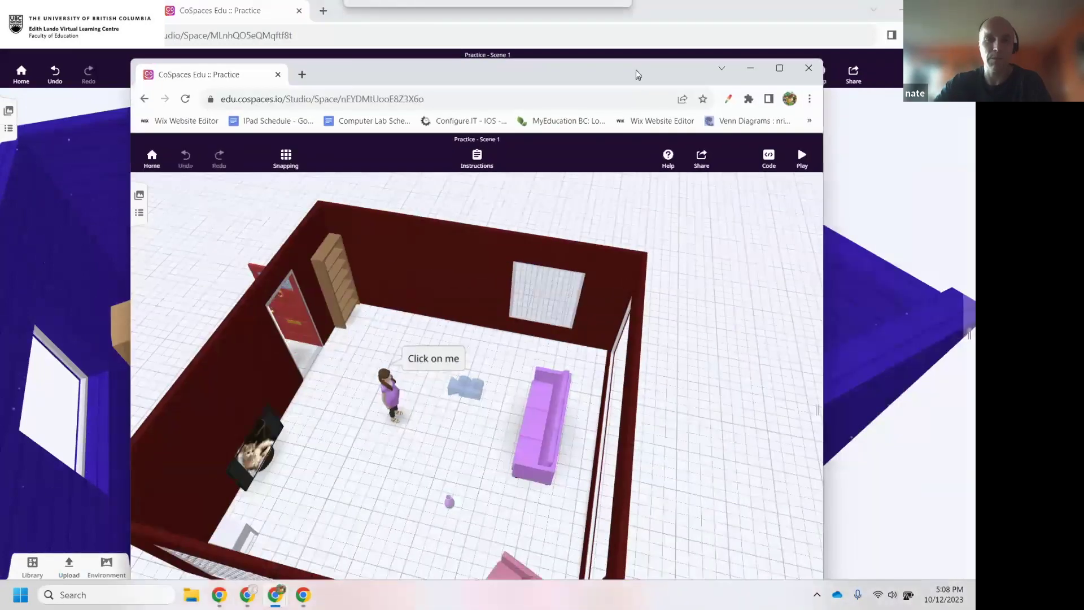
left_click_drag(692, 401, 559, 237)
left_click(559, 234)
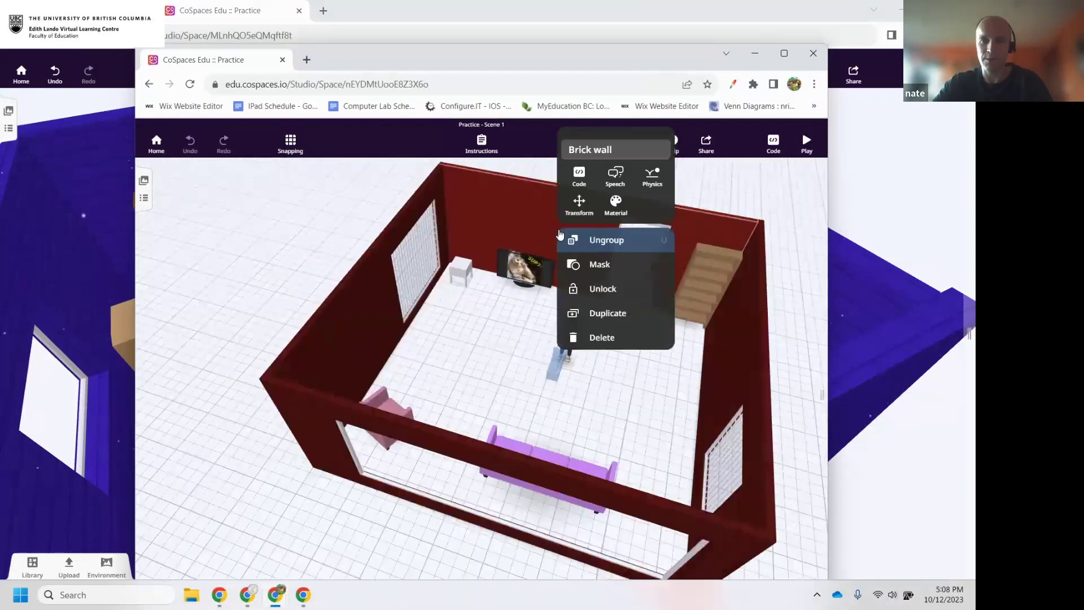
left_click(325, 244)
left_click_drag(298, 253, 452, 231)
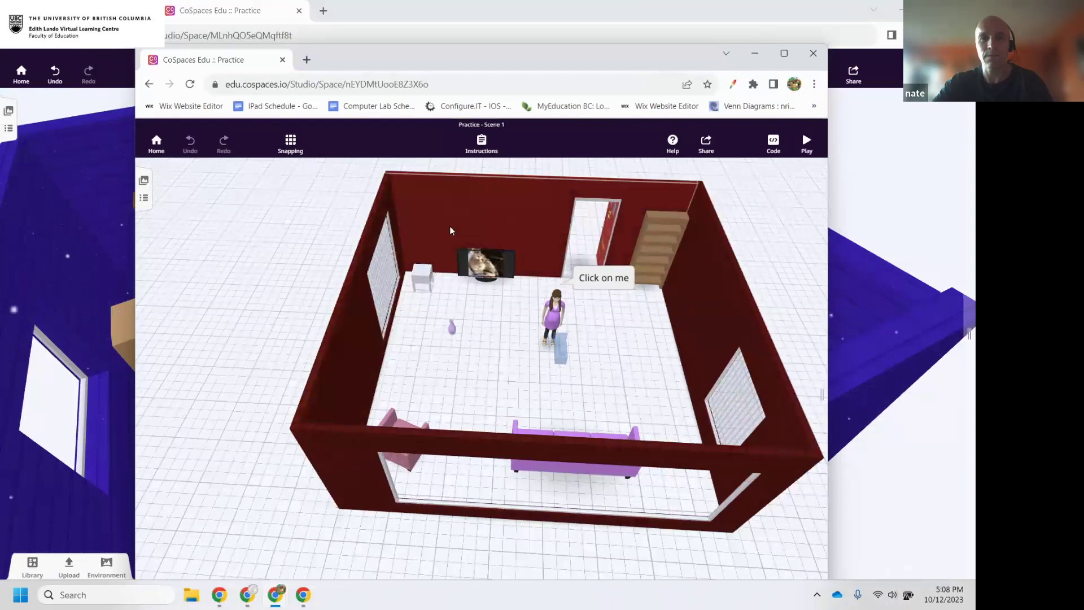
Check the back and left brick walls' menus, then return to the Practice assignment page.
left_click(452, 231)
left_click(354, 335)
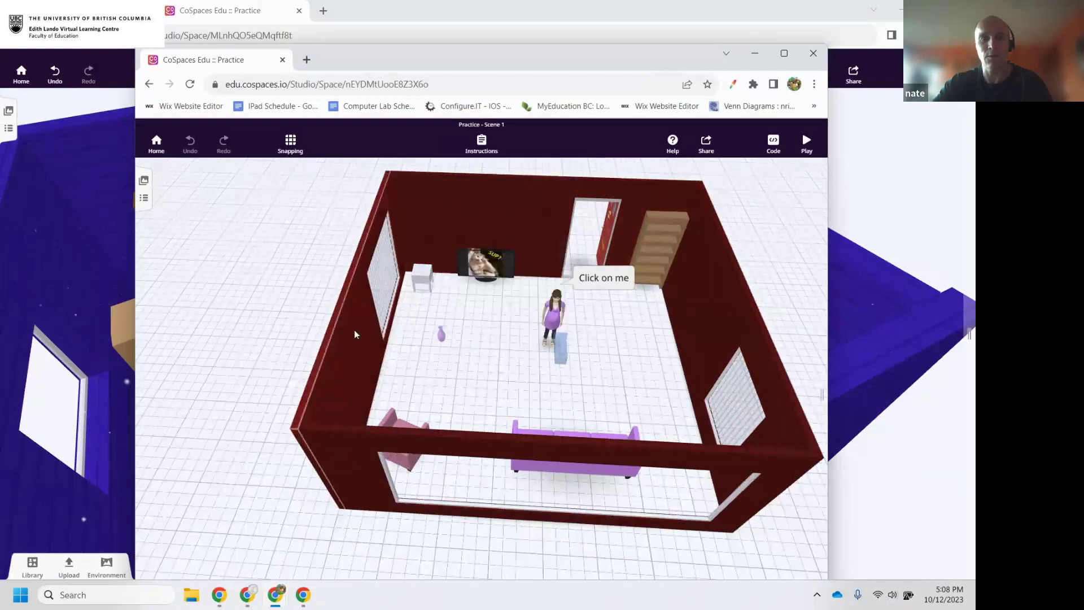
left_click(343, 365)
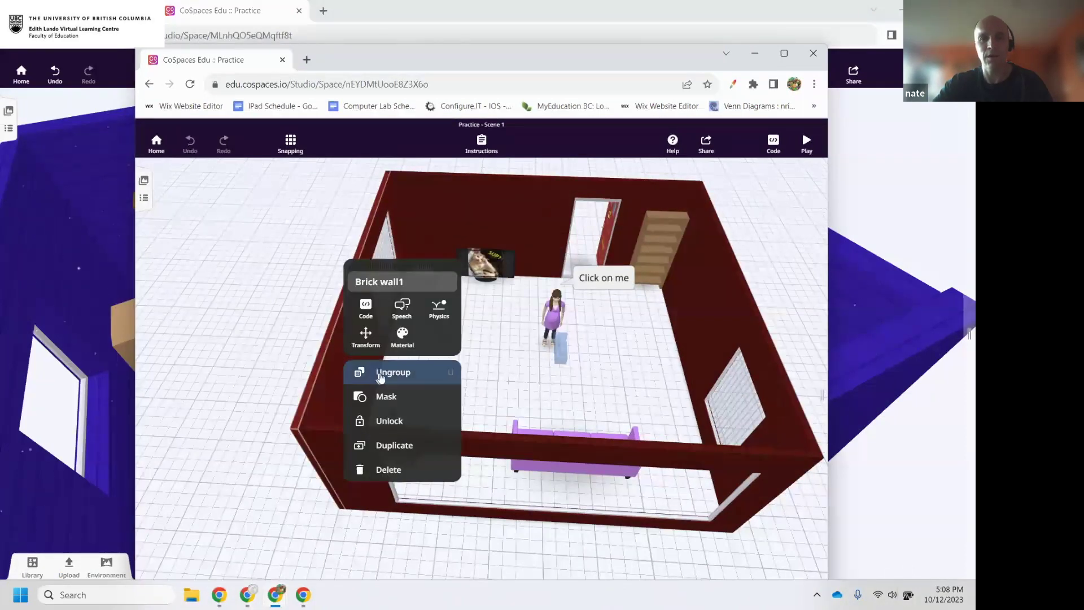
left_click(496, 375)
left_click_drag(730, 315, 396, 356)
scroll(617, 363, "down", 3)
left_click(151, 84)
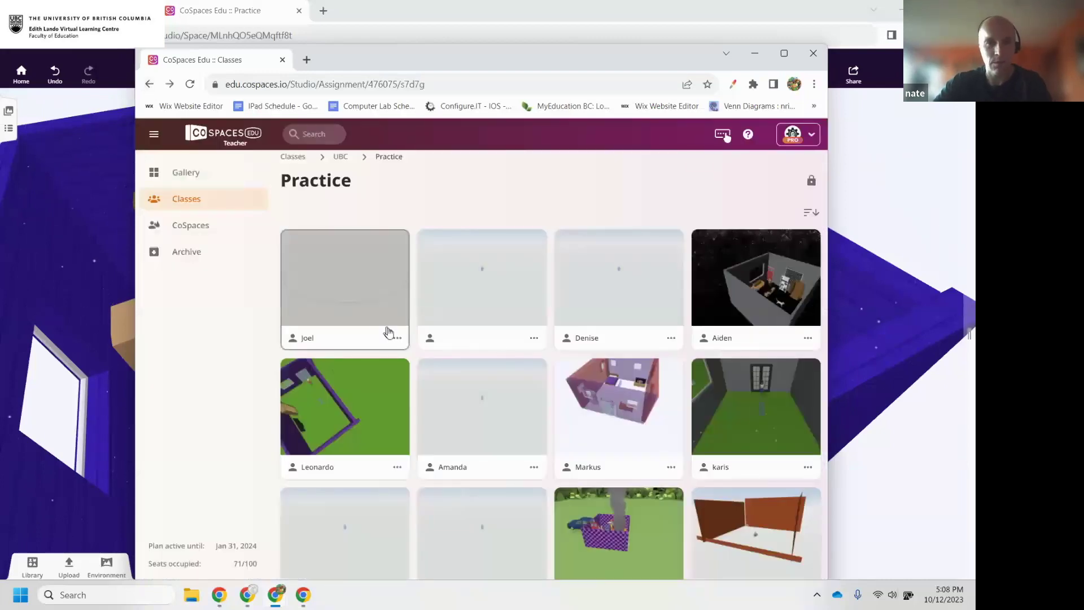
Open a student's Practice project and zoom in to select the TV on its stand.
left_click(373, 311)
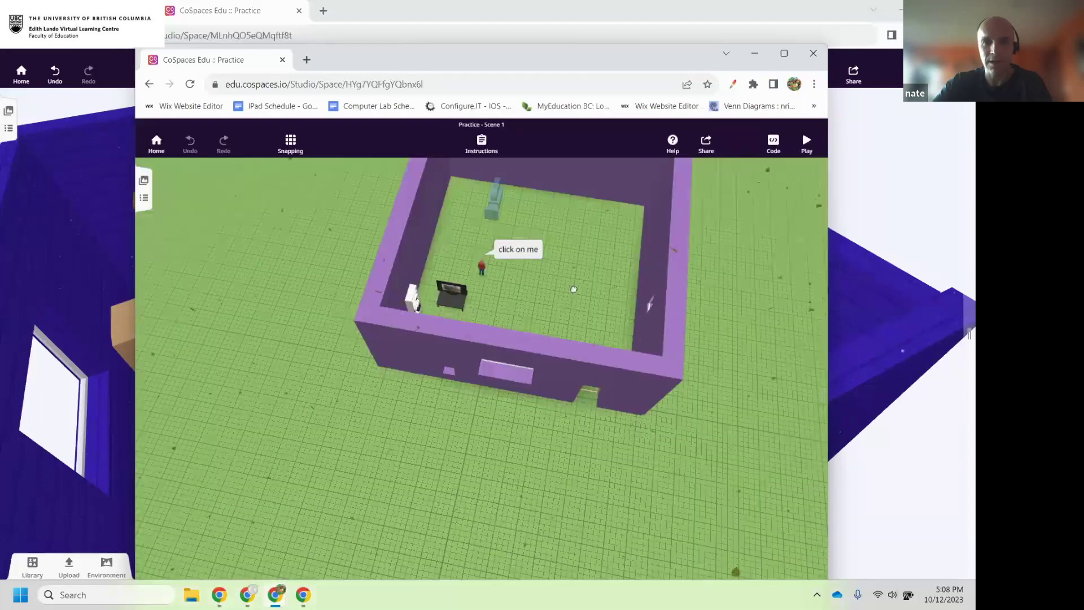
left_click_drag(573, 290, 532, 293)
scroll(532, 294, "up", 5)
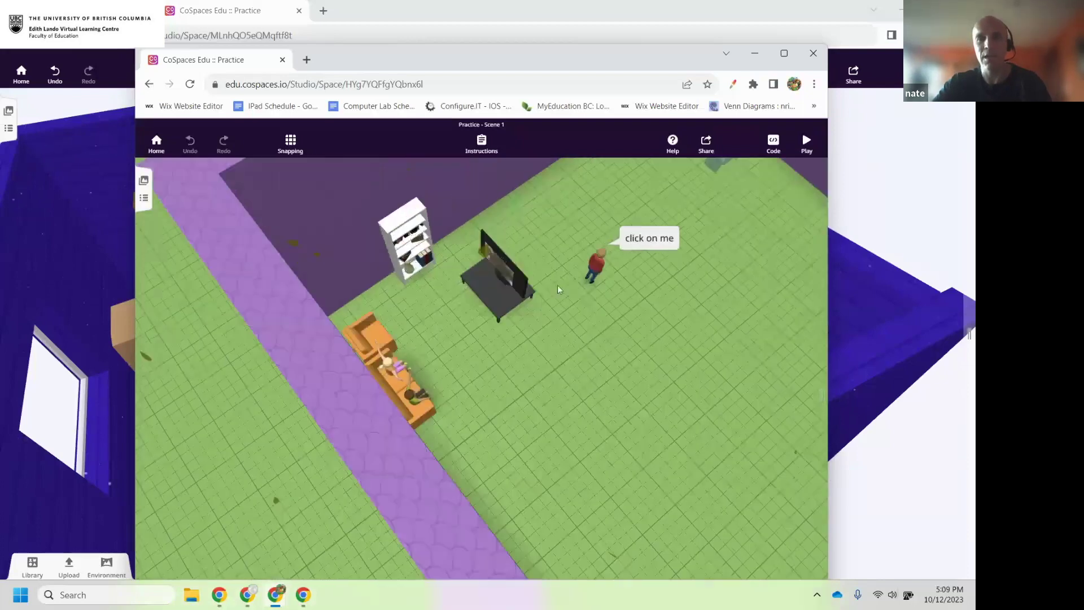
scroll(558, 290, "up", 5)
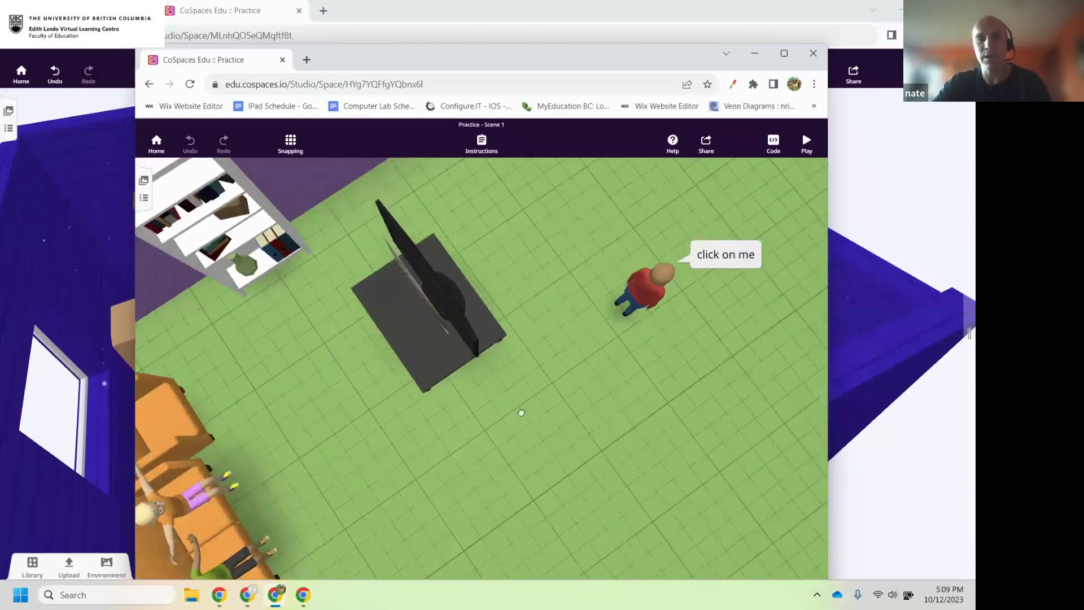
left_click(423, 309)
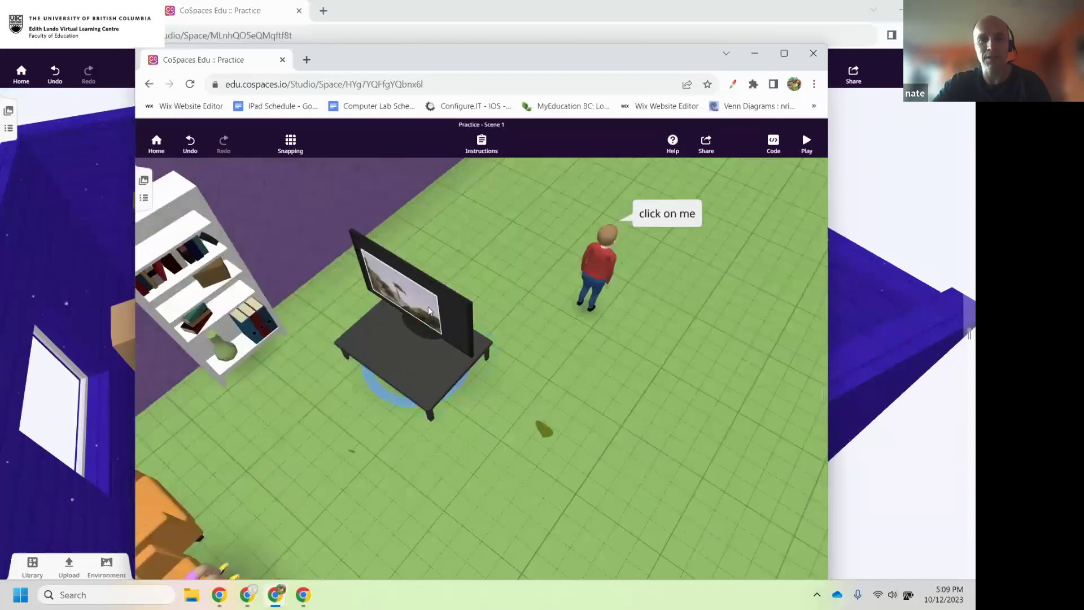
Turn off Snap to grid in the Snapping settings.
left_click(296, 146)
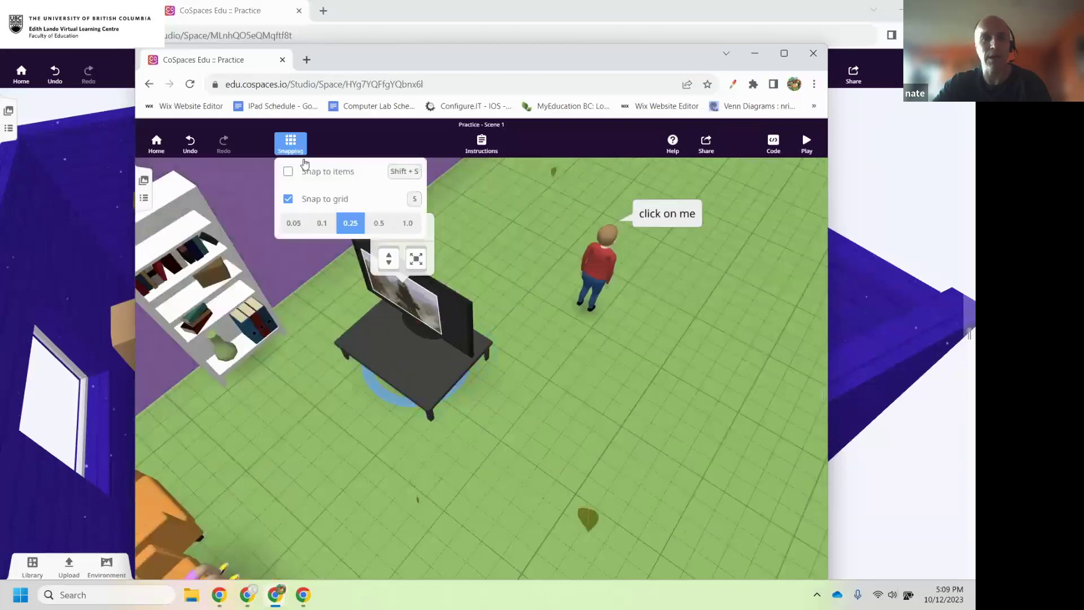
left_click(288, 199)
left_click(413, 297)
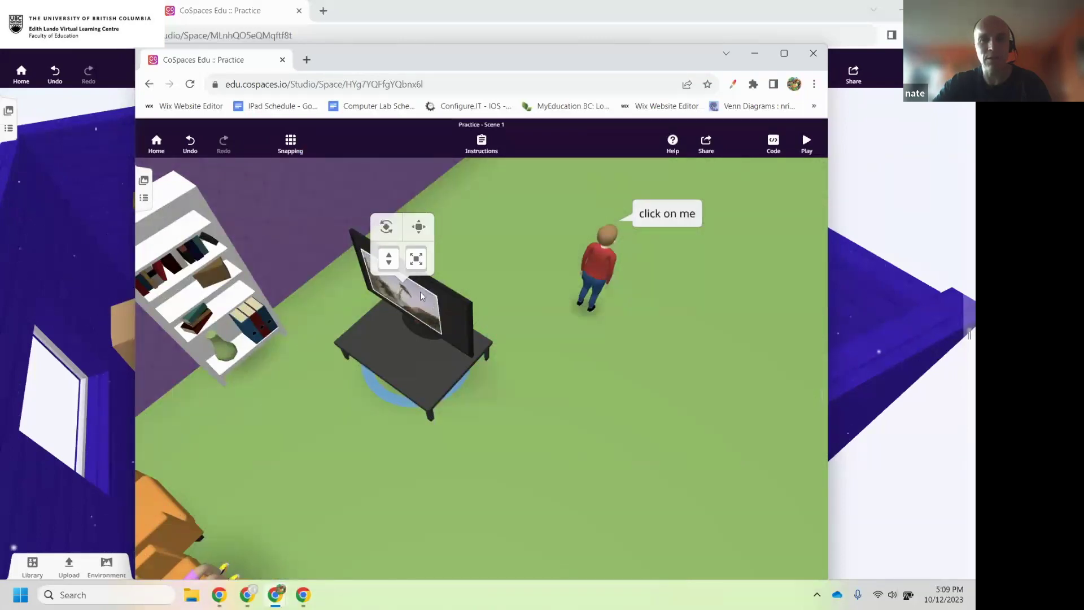
Reselect the TV, then undo and redo its last change.
left_click(424, 308)
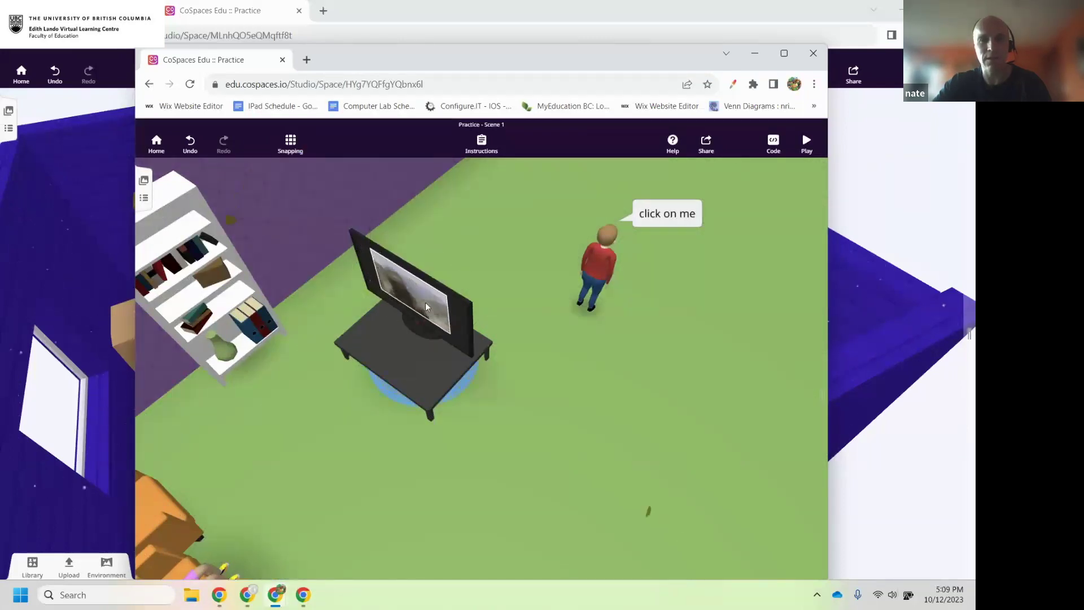
left_click(424, 298)
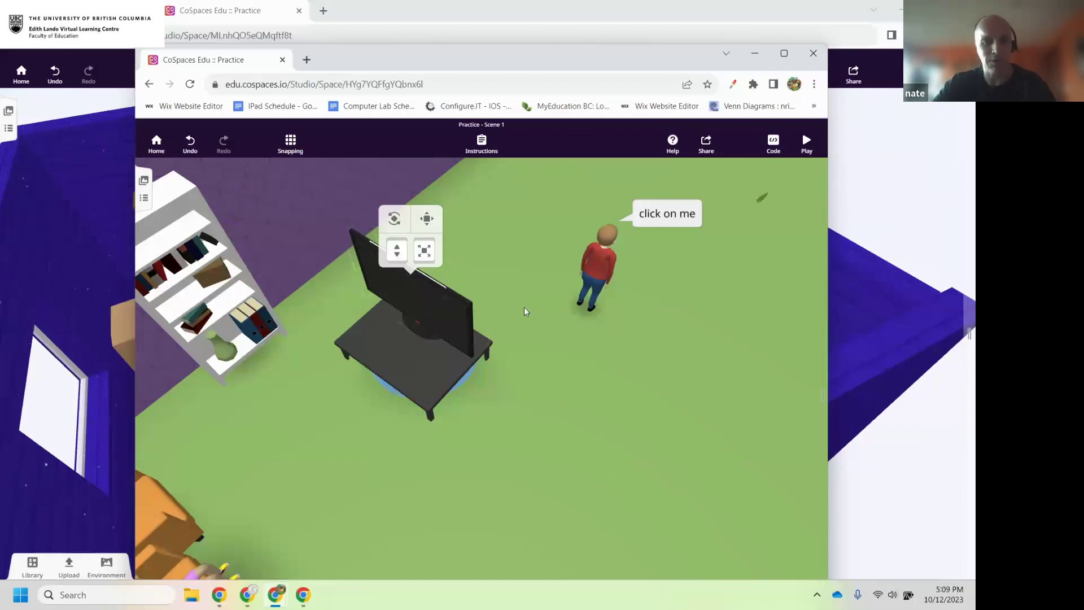
key("ctrl+z")
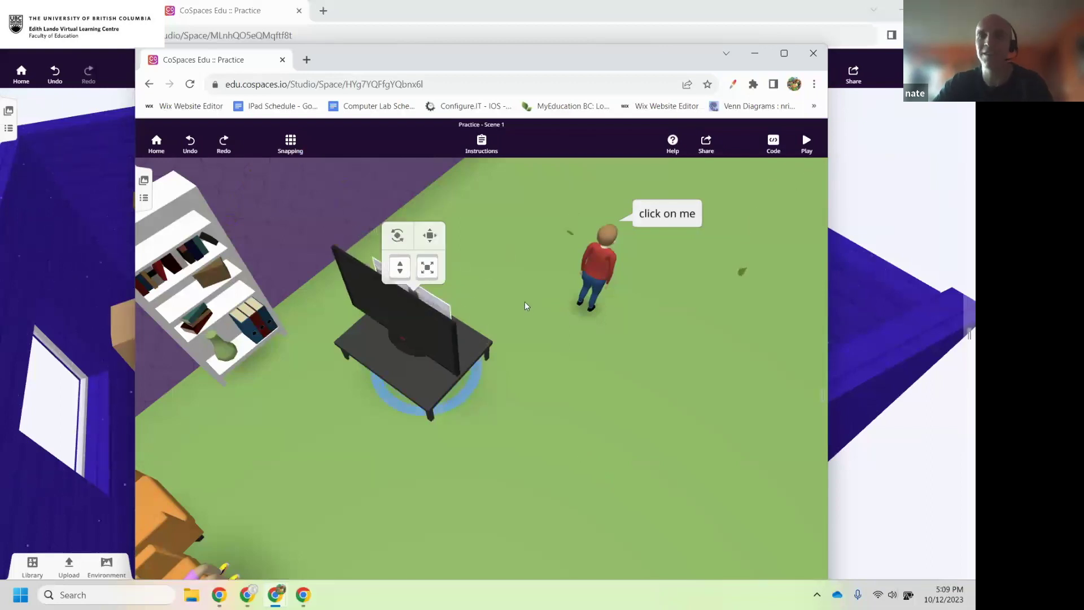
key("ctrl+y")
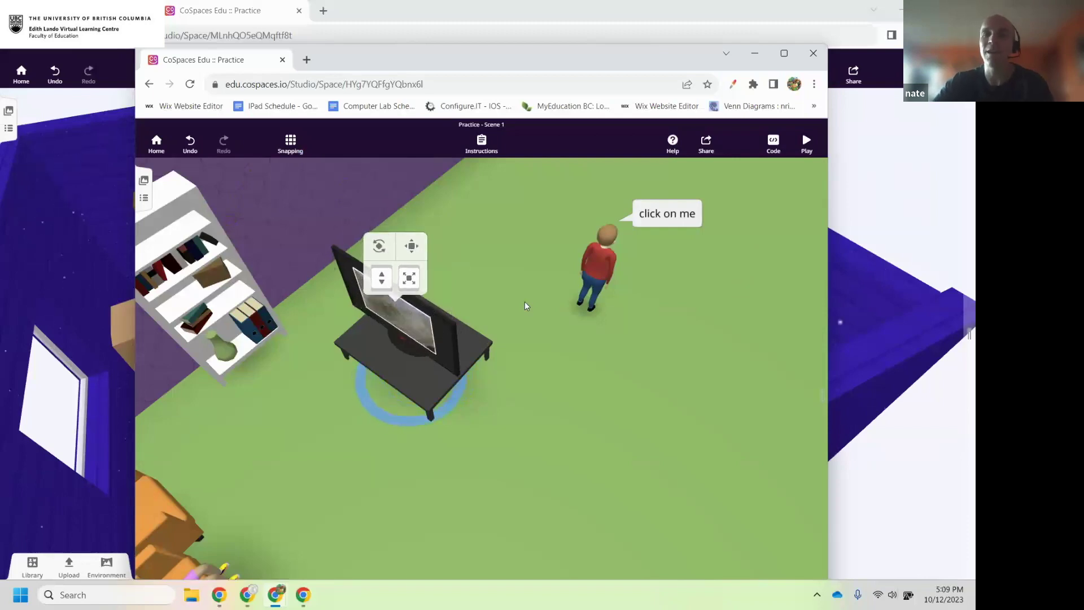
left_click_drag(482, 67, 1083, 132)
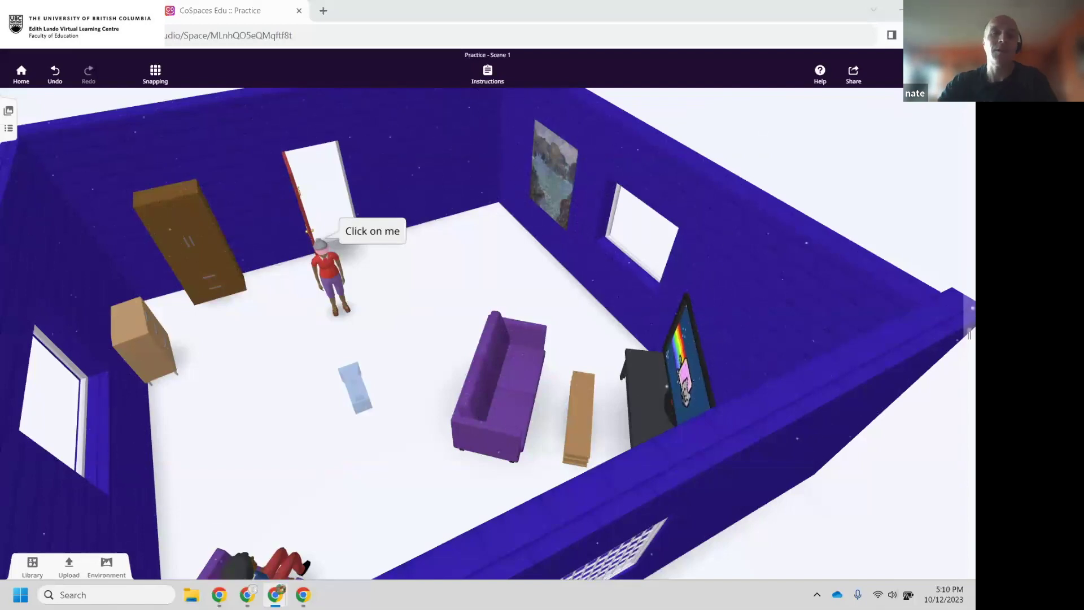
Orbit and zoom the camera until the red doorway and the 'Click on me' character fill the view.
left_click_drag(452, 320, 404, 312)
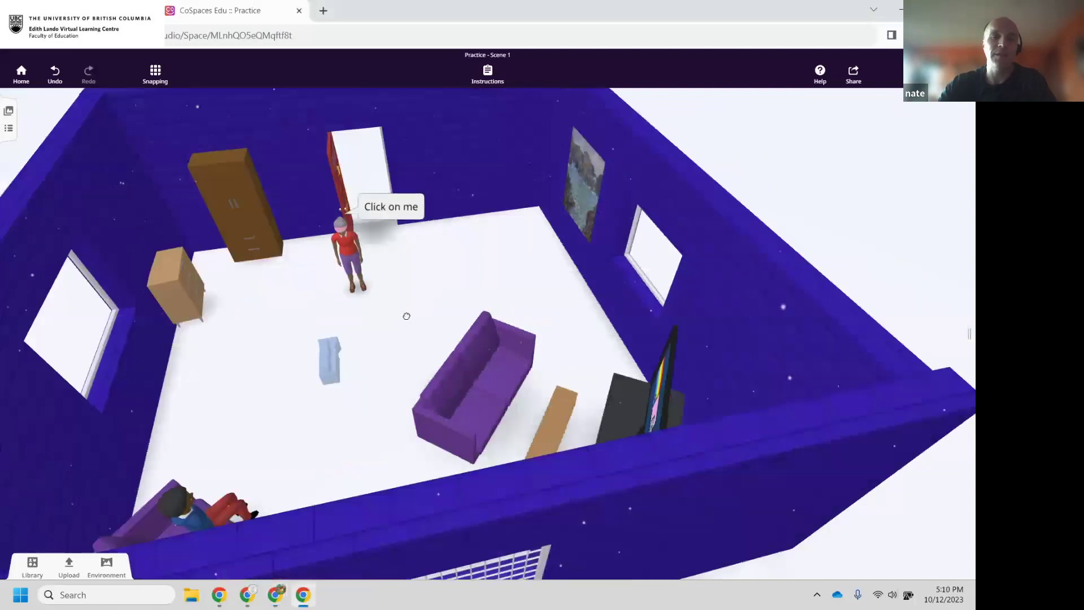
scroll(555, 315, "up", 8)
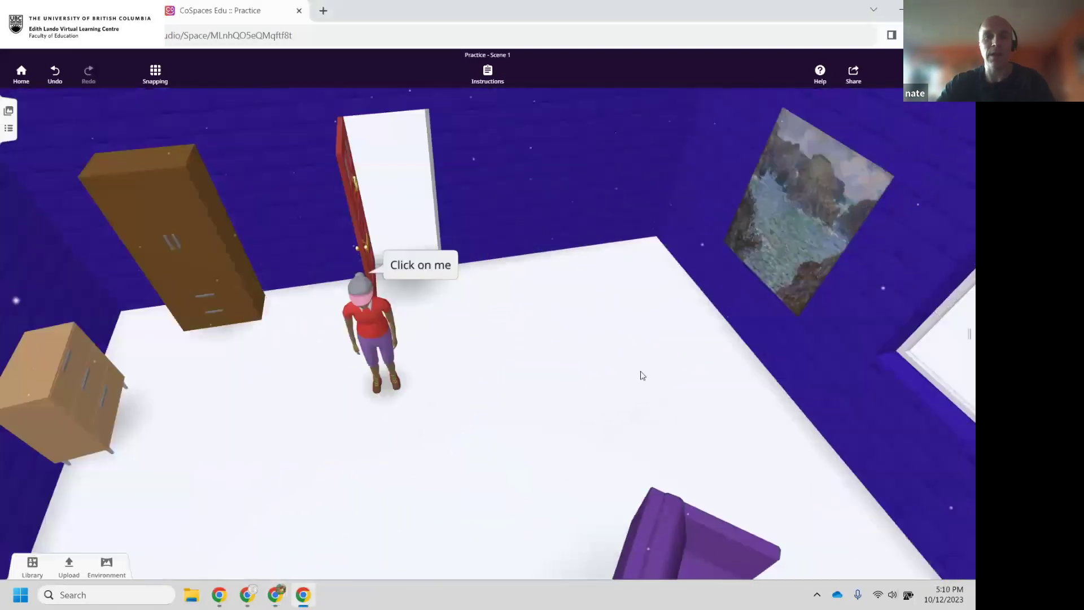
left_click_drag(642, 375, 536, 355)
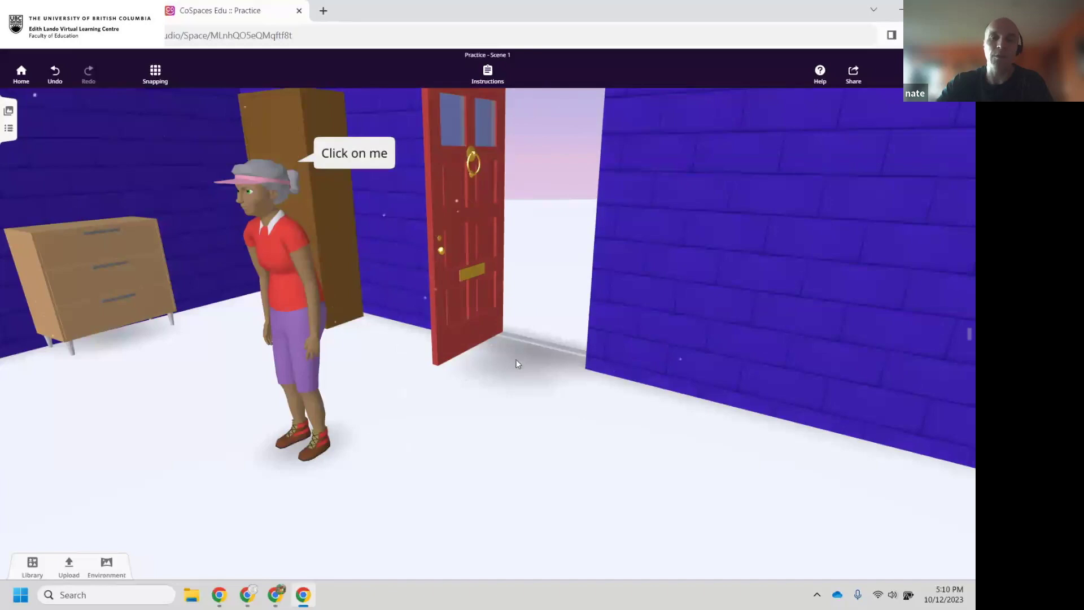
scroll(489, 441, "down", 5)
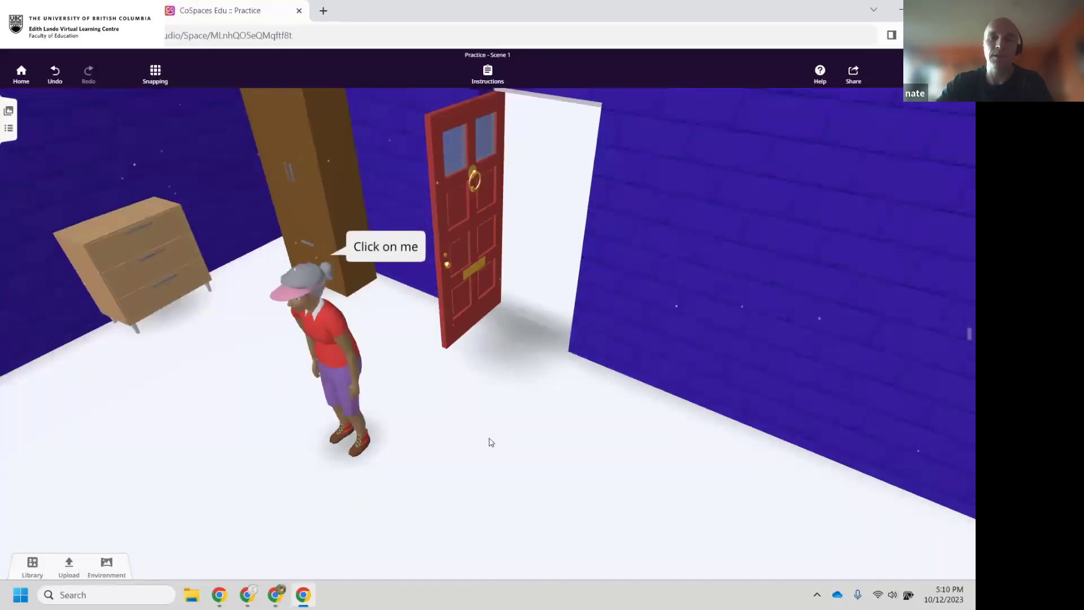
mouse_move(502, 426)
left_mouse_down()
mouse_move(542, 404)
mouse_move(513, 407)
mouse_move(526, 404)
mouse_move(499, 433)
left_mouse_up()
scroll(503, 426, "down", 10)
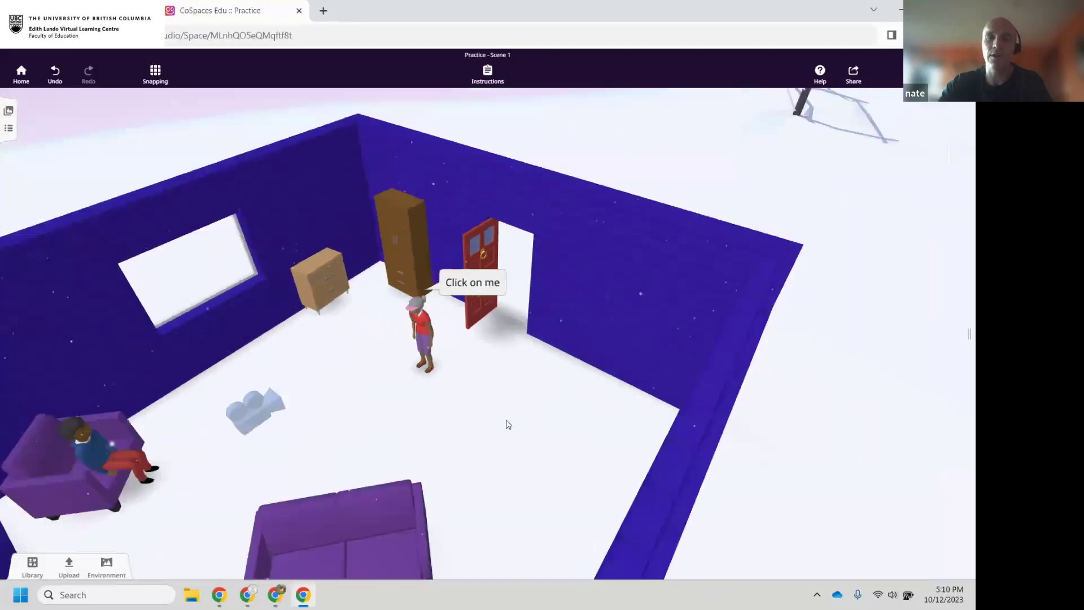
scroll(507, 424, "up", 10)
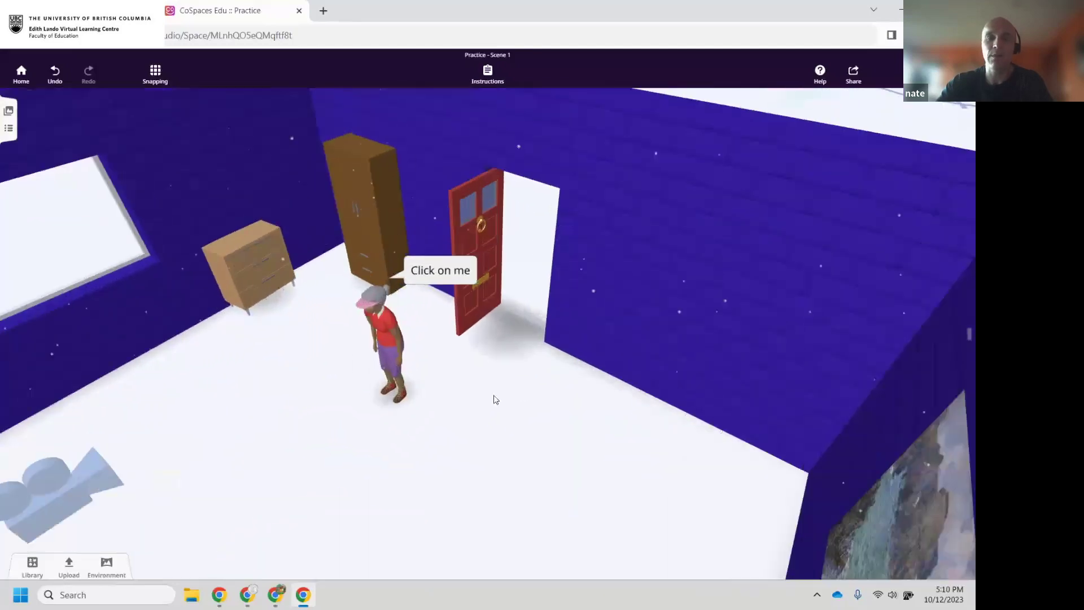
scroll(505, 412, "up", 5)
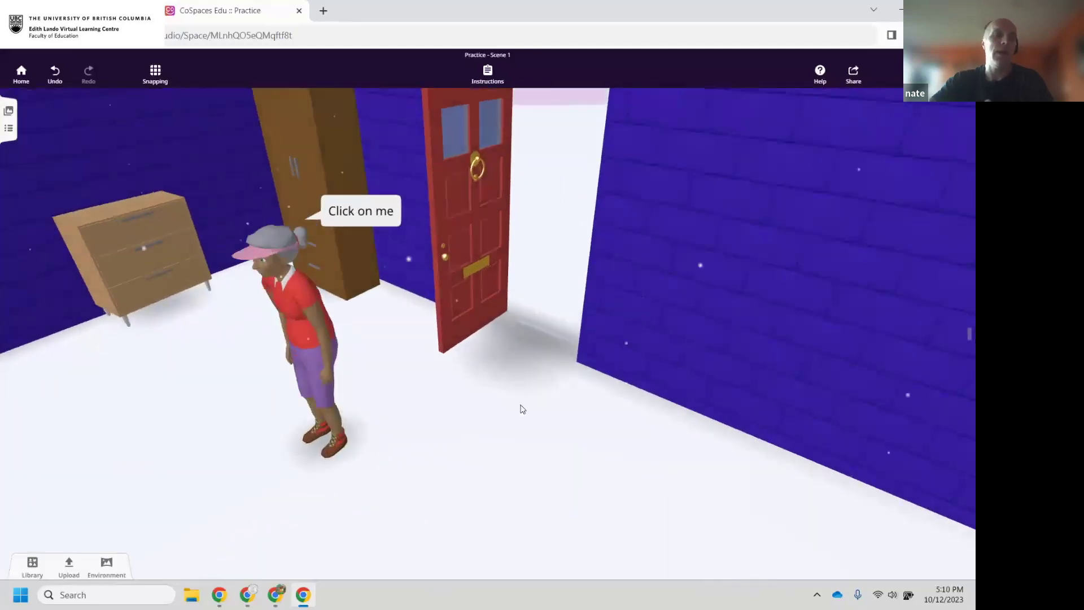
Drop a straight path from Library > Special onto the floor by the door, then switch windows.
left_click(32, 565)
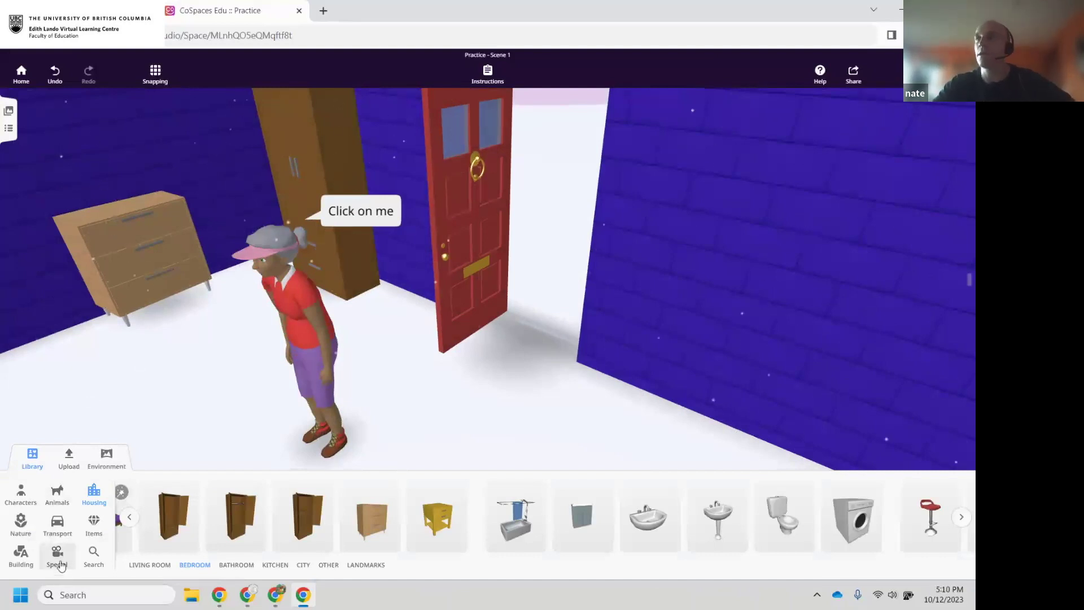
left_click(59, 559)
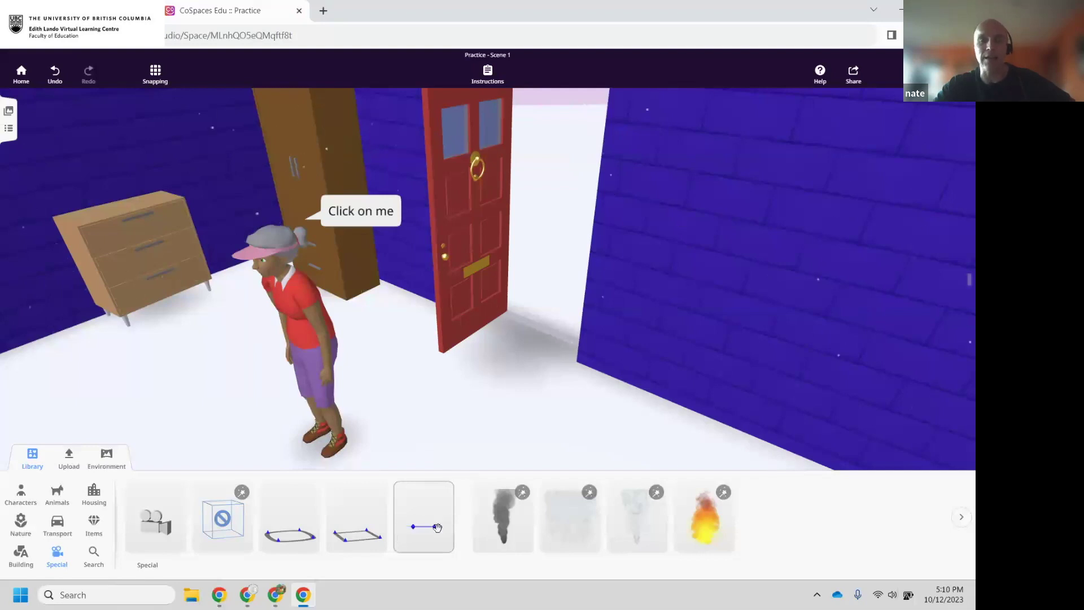
left_click_drag(424, 527, 457, 411)
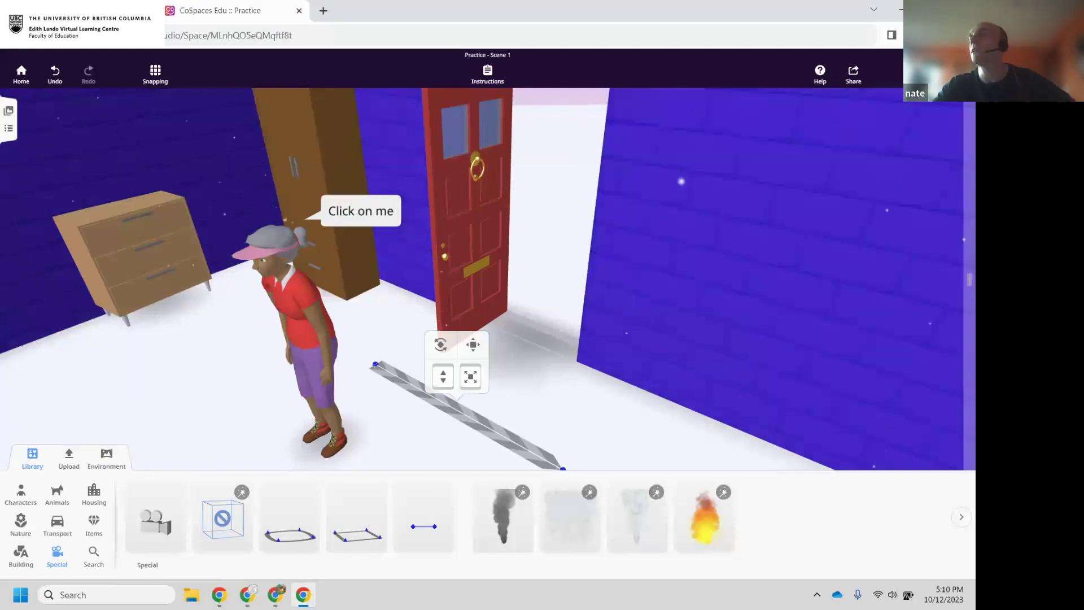
key("alt+Tab")
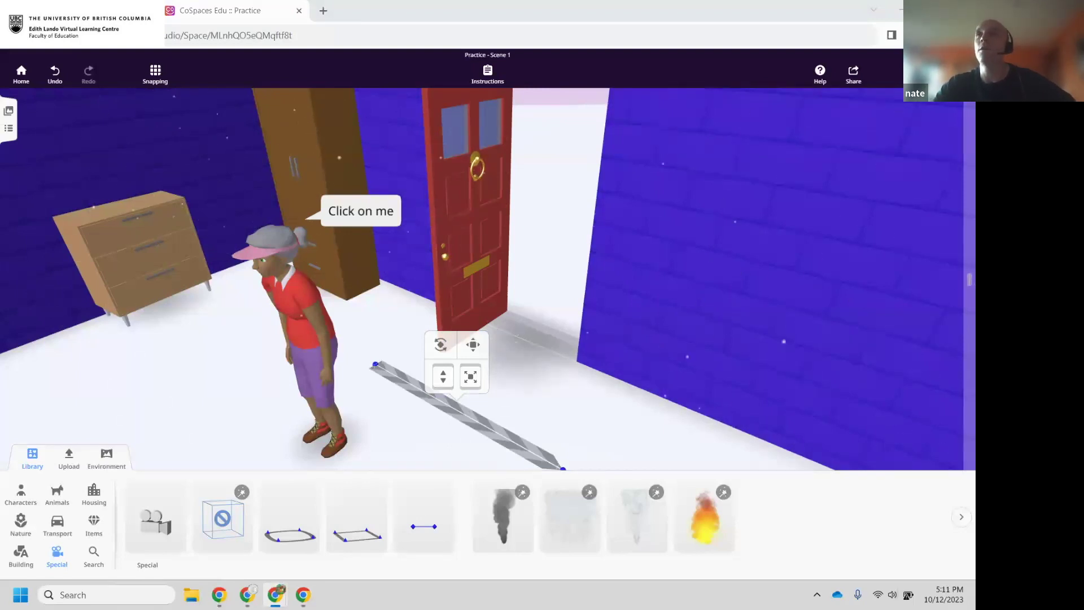
key("alt+Tab")
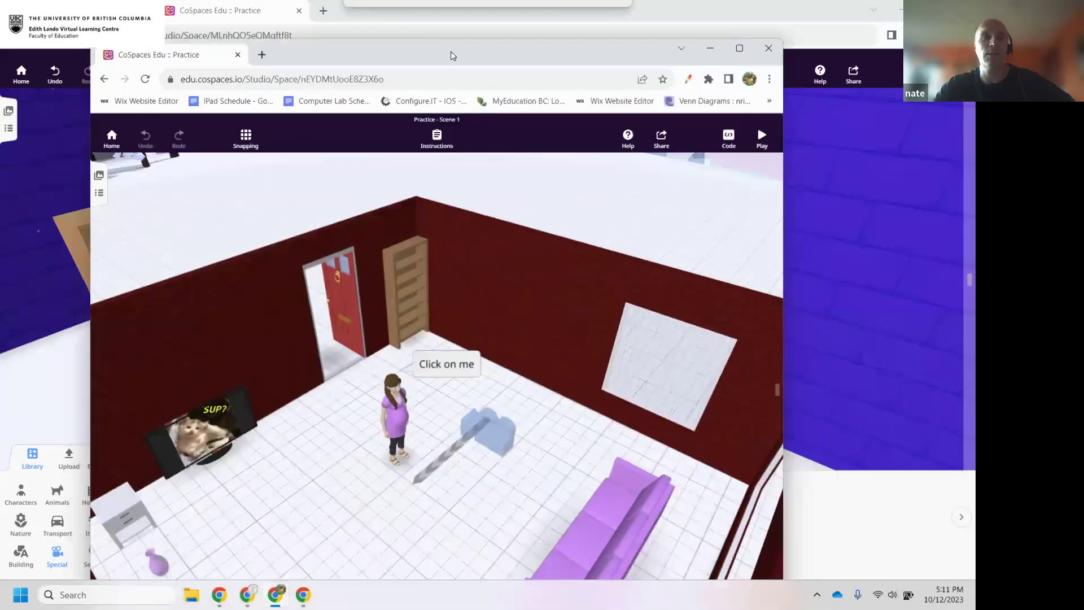
Return to the assignment, open the first Practice card, zoom out overhead and play it.
left_click(103, 80)
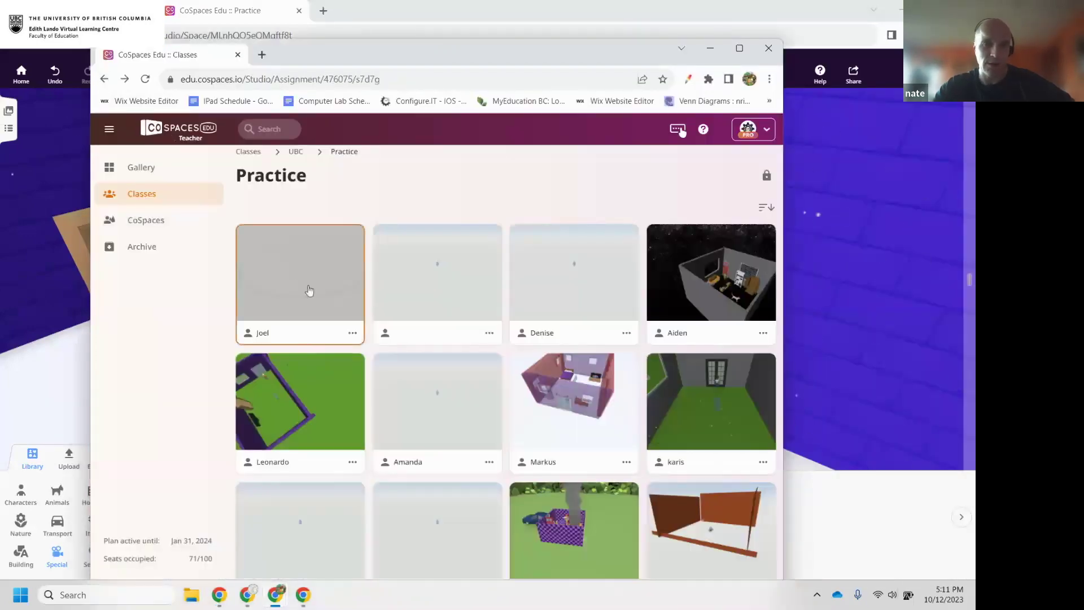
left_click(308, 289)
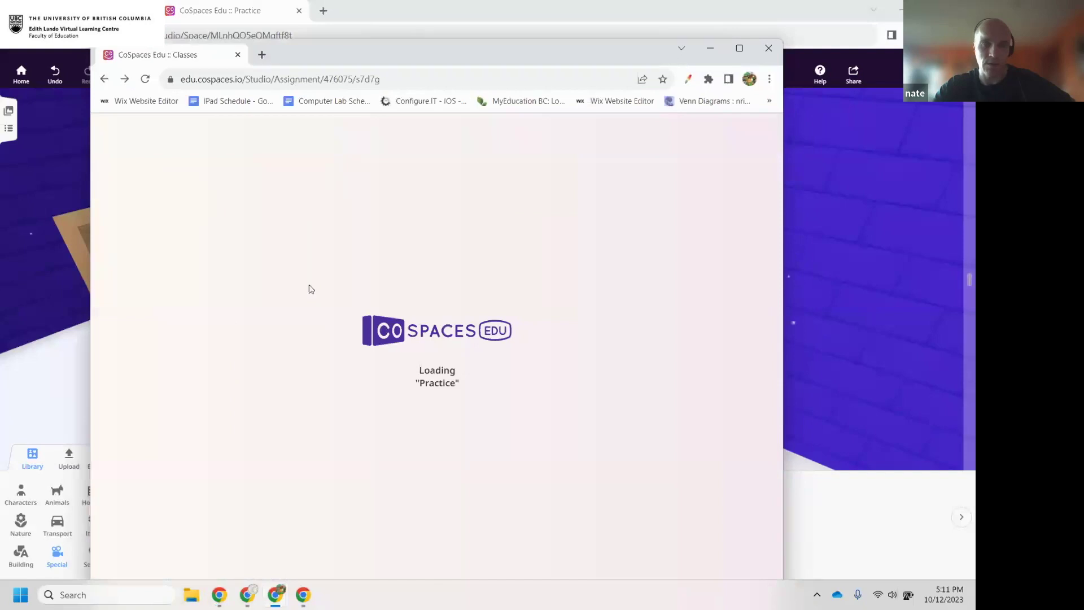
left_click_drag(604, 60, 611, 30)
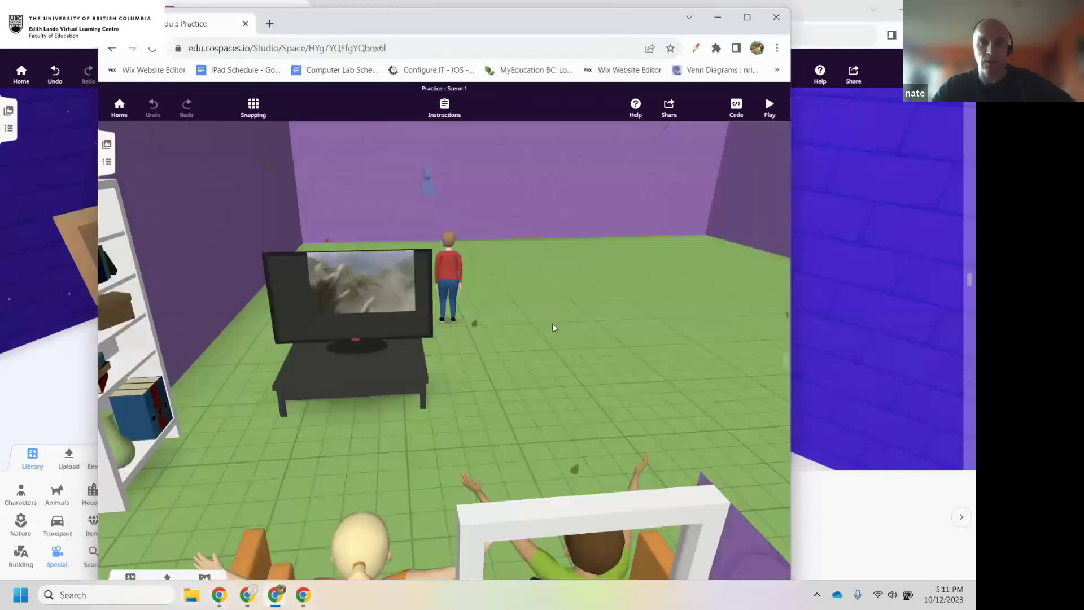
scroll(556, 303, "down", 10)
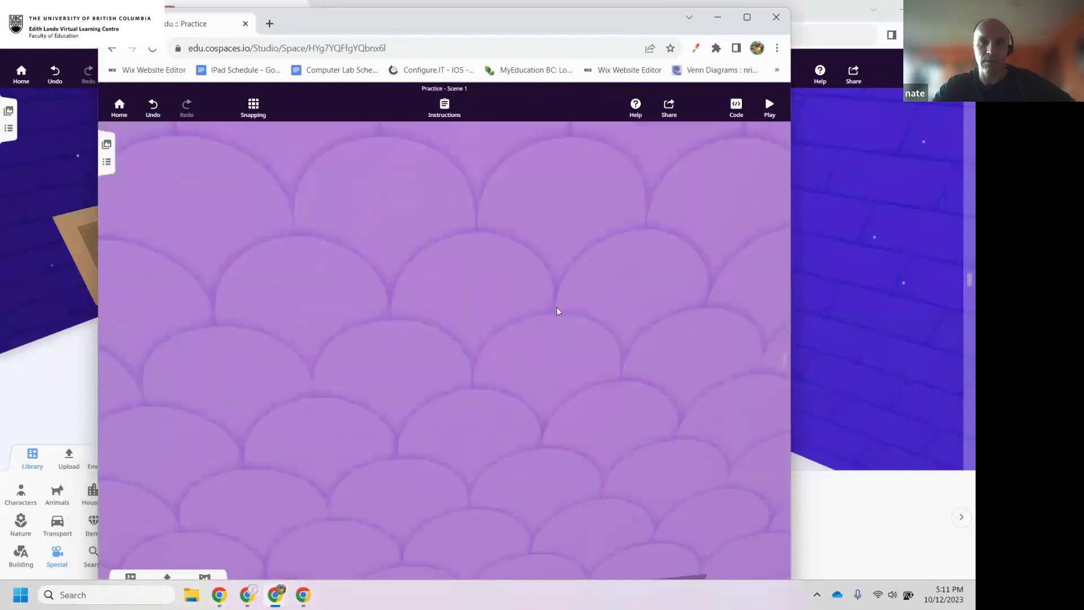
scroll(558, 320, "down", 3)
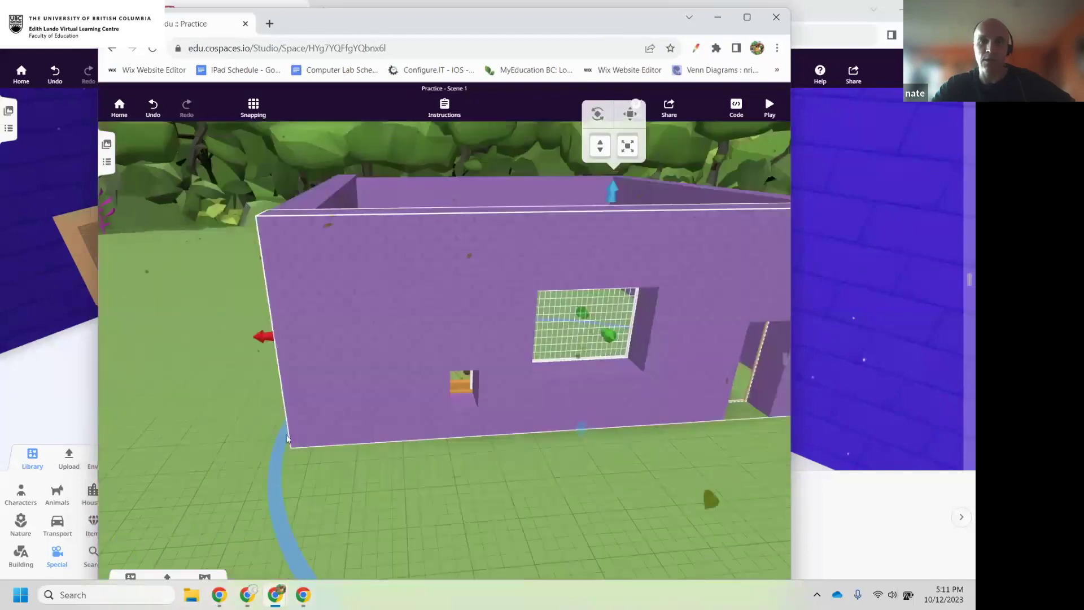
left_click_drag(216, 378, 649, 198)
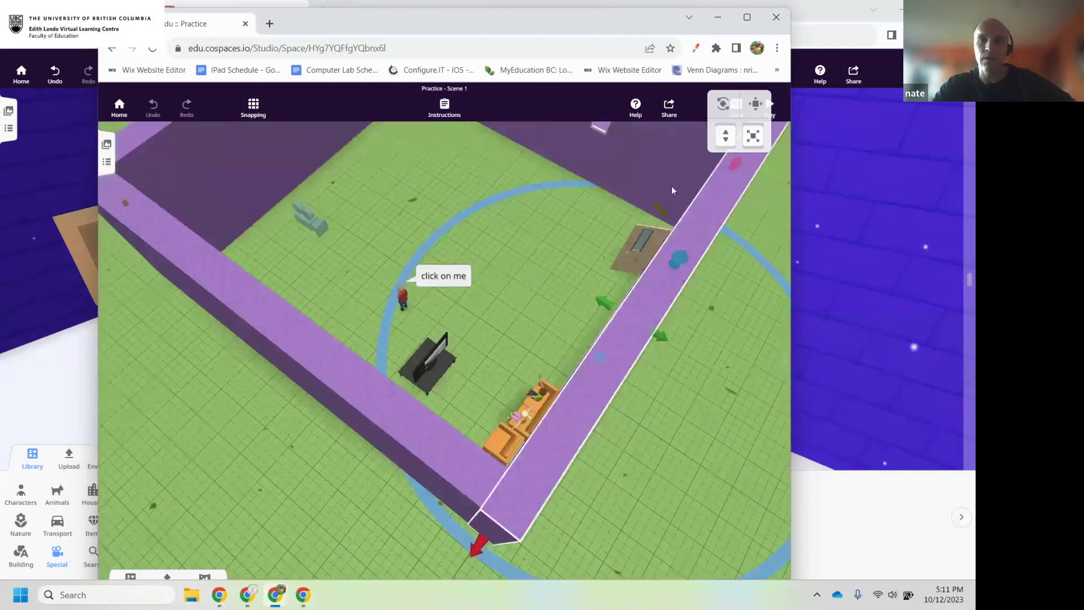
left_click(773, 109)
left_click_drag(476, 291, 525, 339)
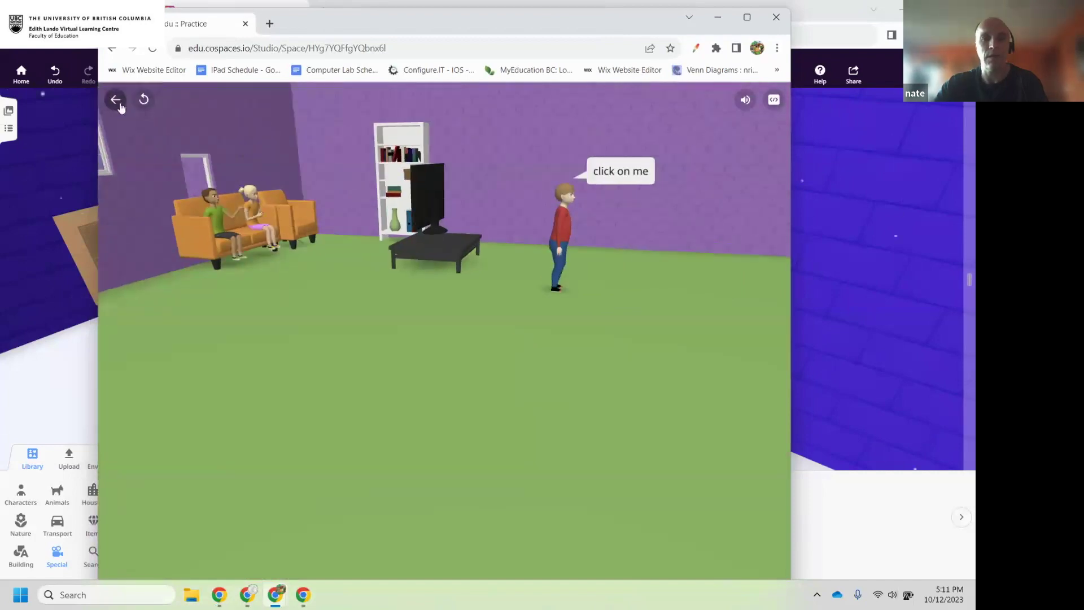
Exit play mode and inspect the purple room, selecting the boy, dark chair and orange desk.
left_click(116, 100)
left_click_drag(501, 305, 499, 262)
left_click(467, 255)
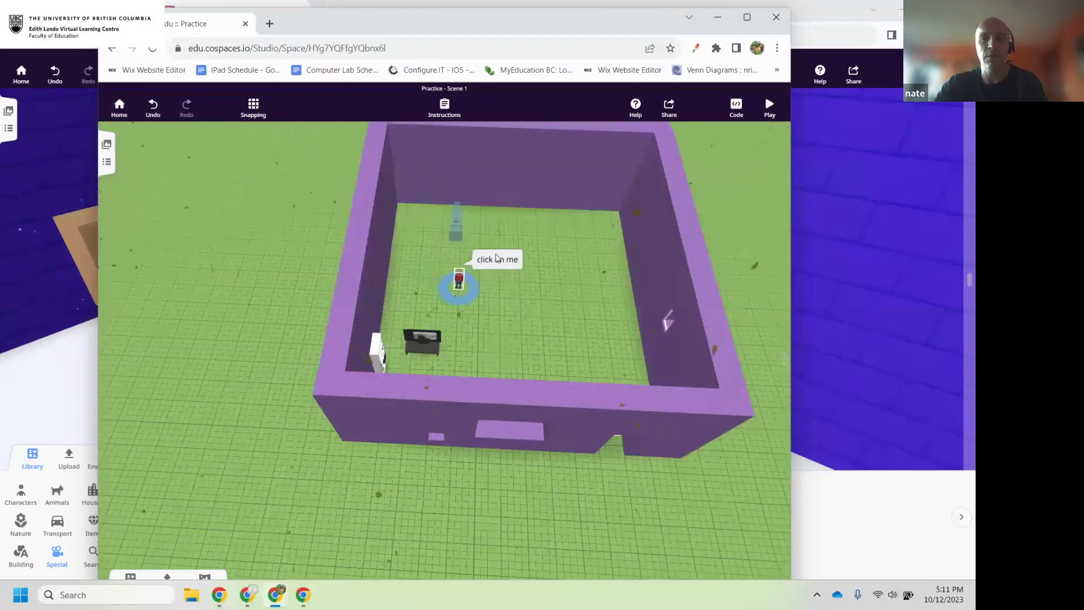
left_click(574, 300)
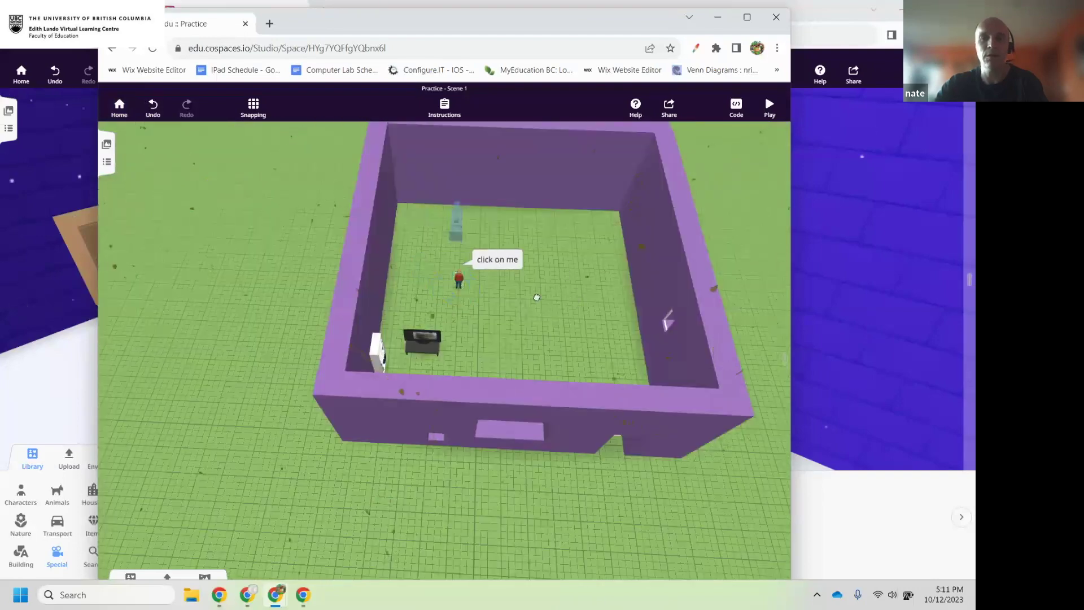
left_click_drag(536, 297, 551, 367)
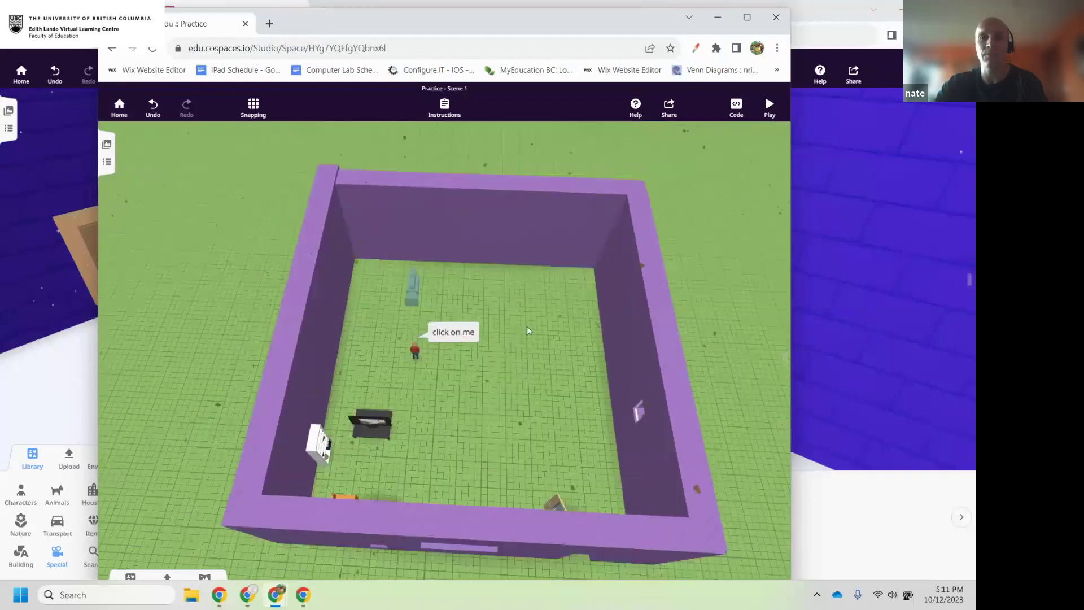
left_click_drag(536, 371, 395, 338)
left_click(361, 297)
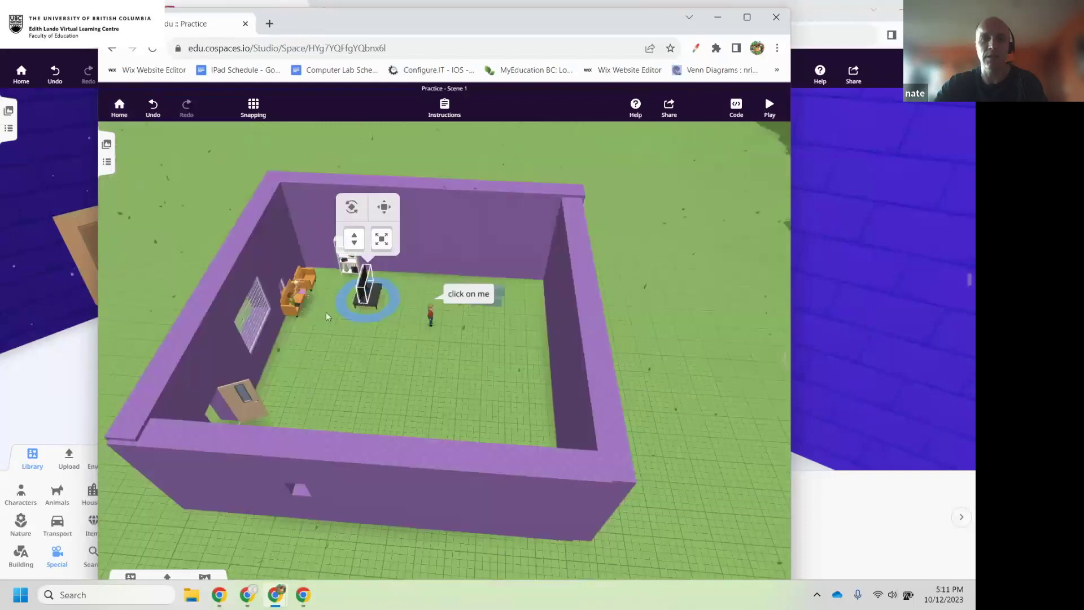
left_click(309, 297)
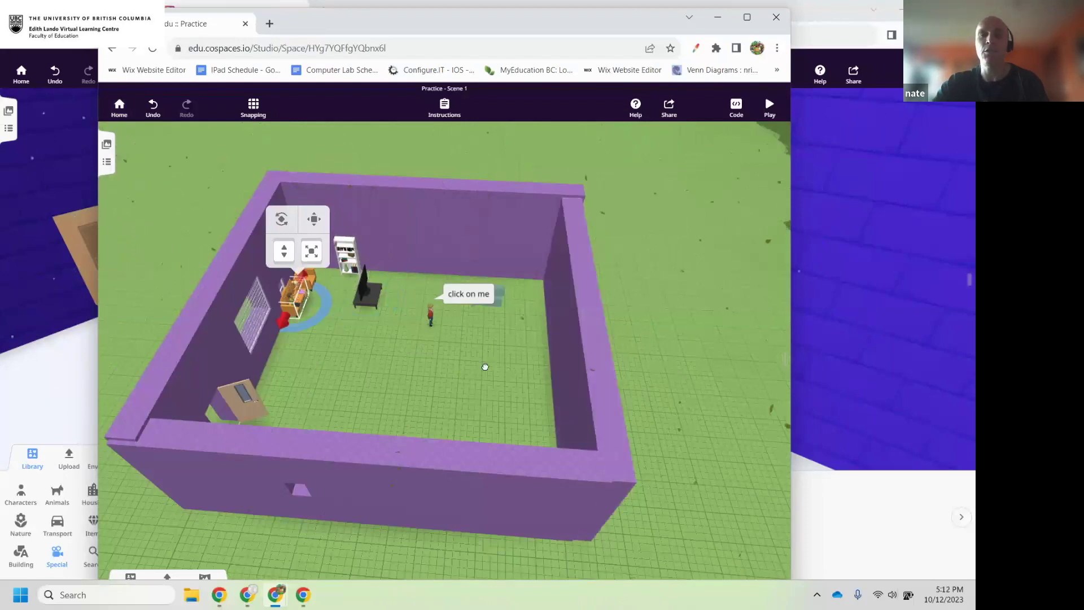
left_click_drag(485, 367, 362, 346)
Place a straight path from Library > Special near the room's door, then reveal the original window.
left_click_drag(606, 25, 616, 18)
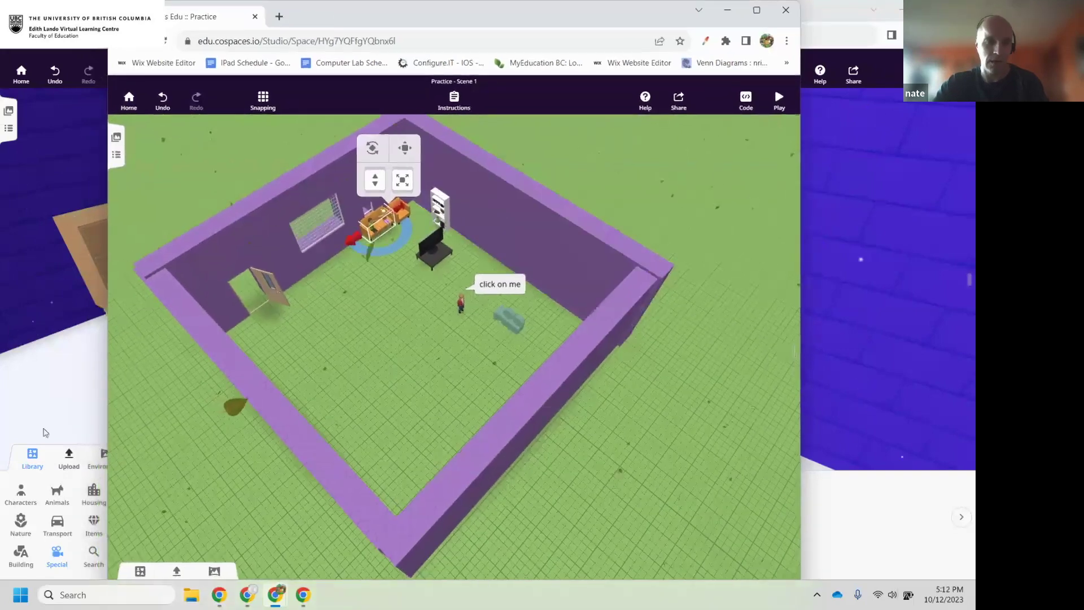
left_click(141, 571)
left_click(164, 564)
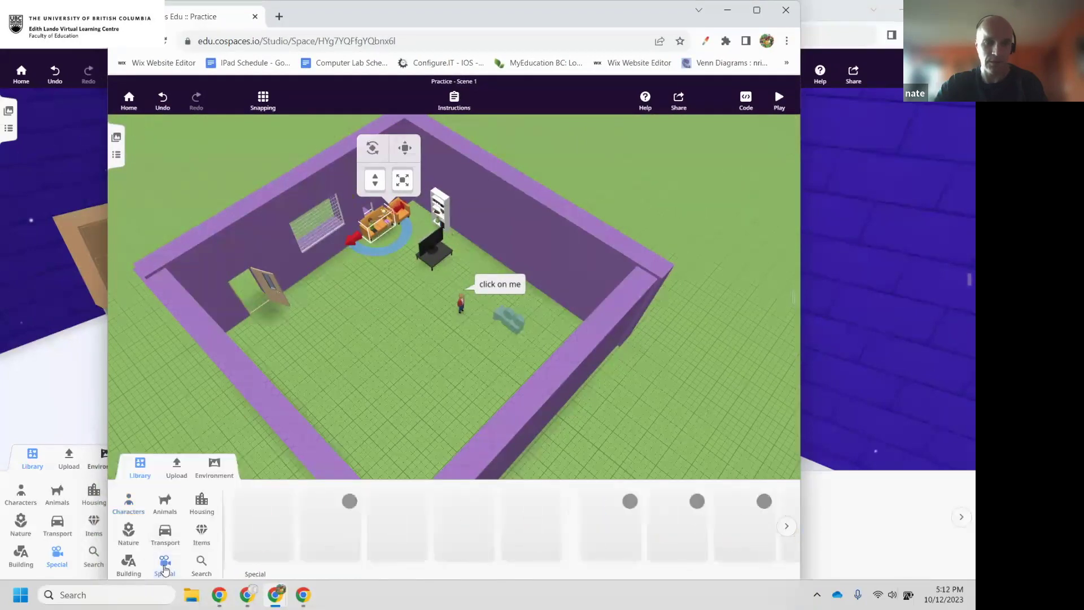
left_click_drag(518, 502, 291, 326)
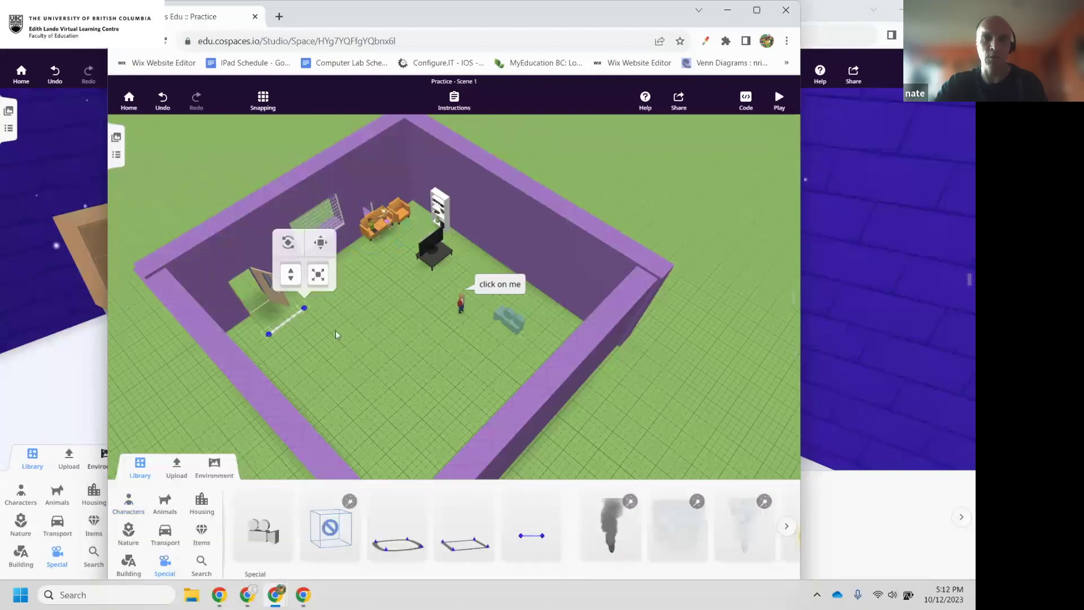
left_click_drag(435, 21, 532, 52)
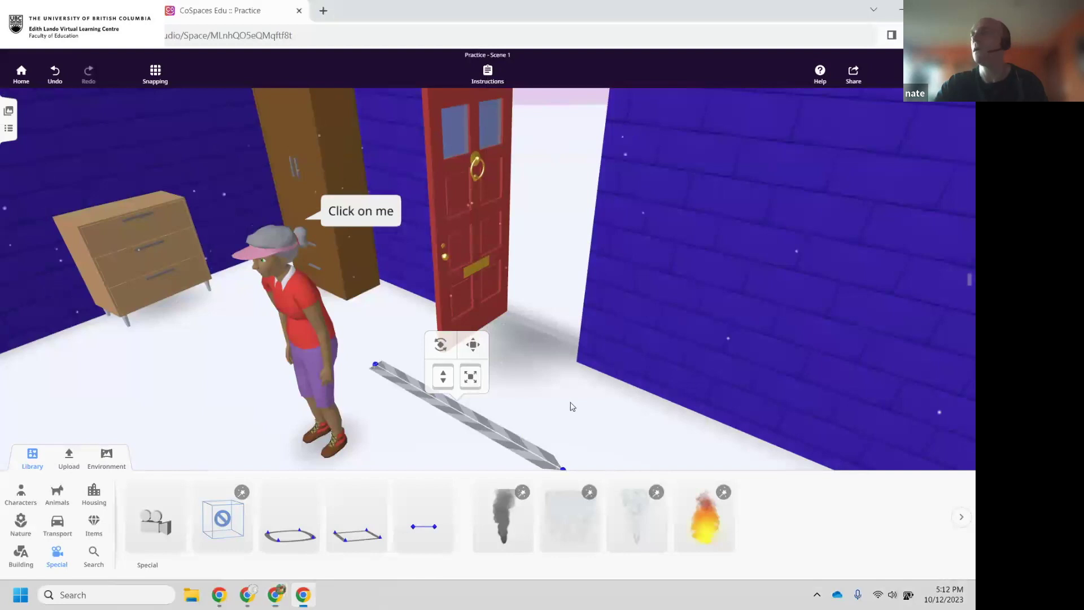
Collapse the Library and drag the path's ends, one beyond the door, the other toward the character.
left_click(565, 398)
left_click_drag(559, 393, 511, 367)
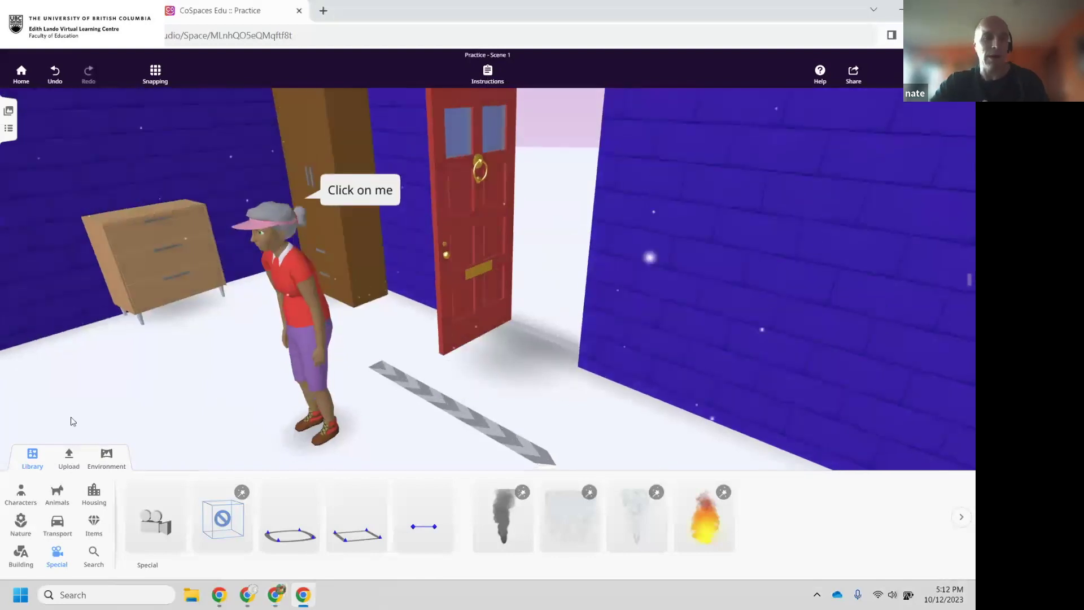
left_click(32, 457)
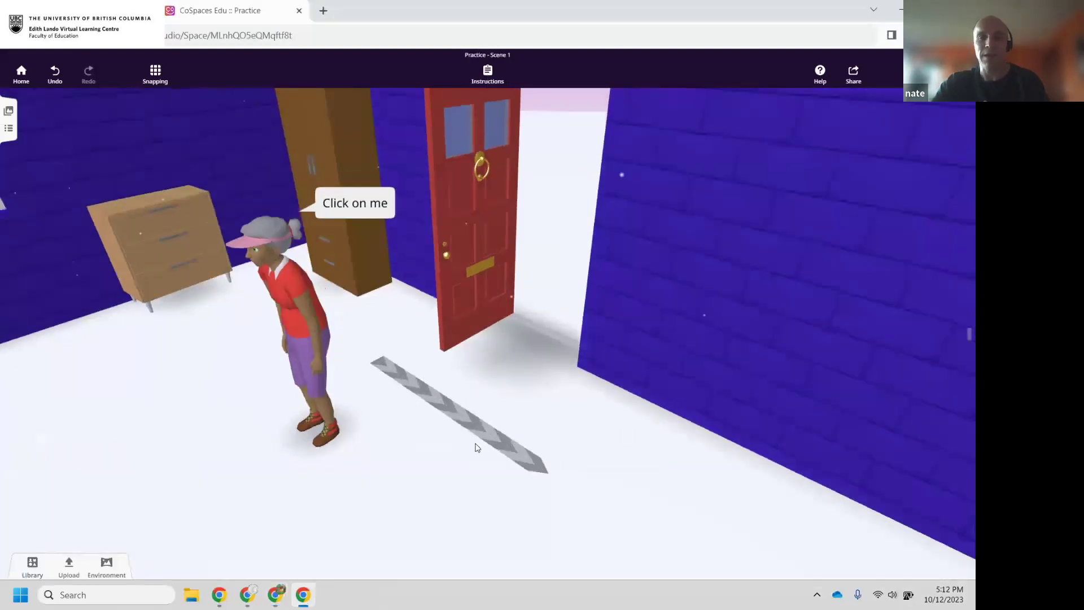
left_click(538, 473)
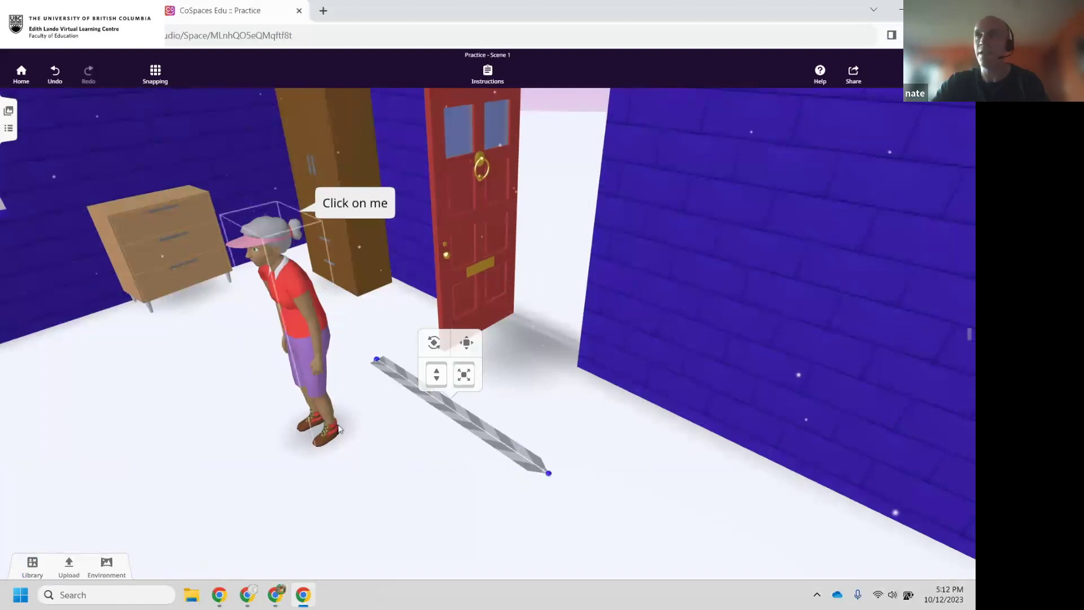
left_click(482, 432)
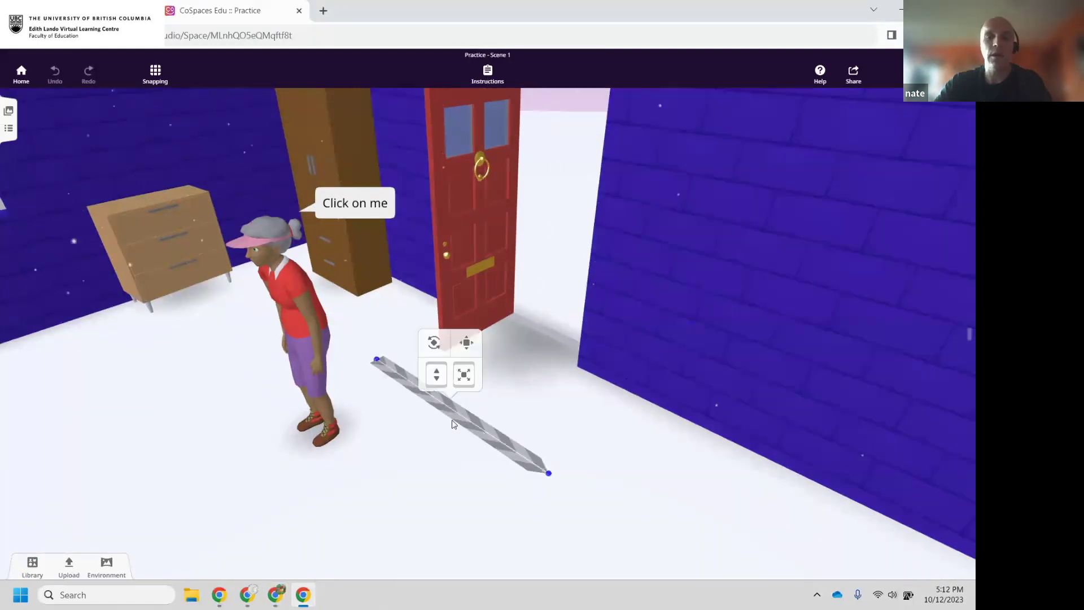
left_click_drag(549, 476, 611, 276)
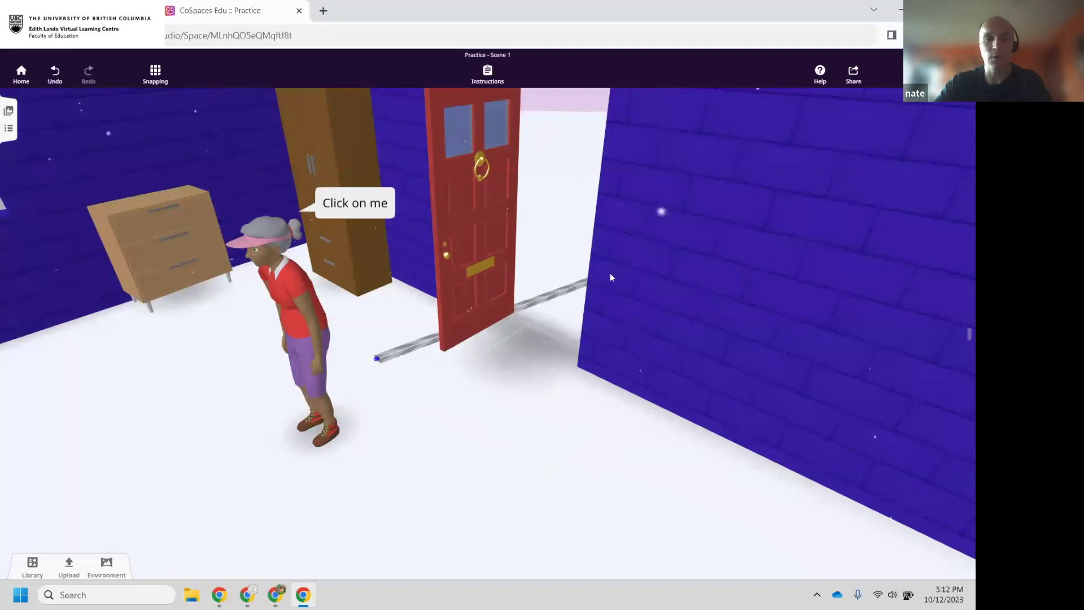
left_click_drag(376, 359, 332, 433)
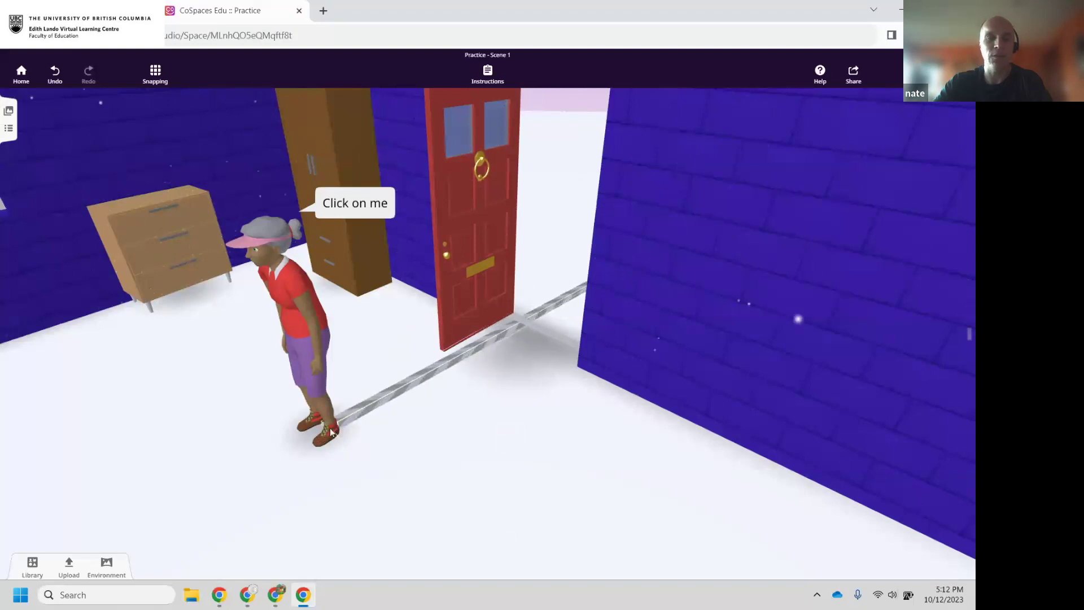
Zoom in and pull the path's near end exactly to the character's feet.
left_click_drag(402, 442, 468, 451)
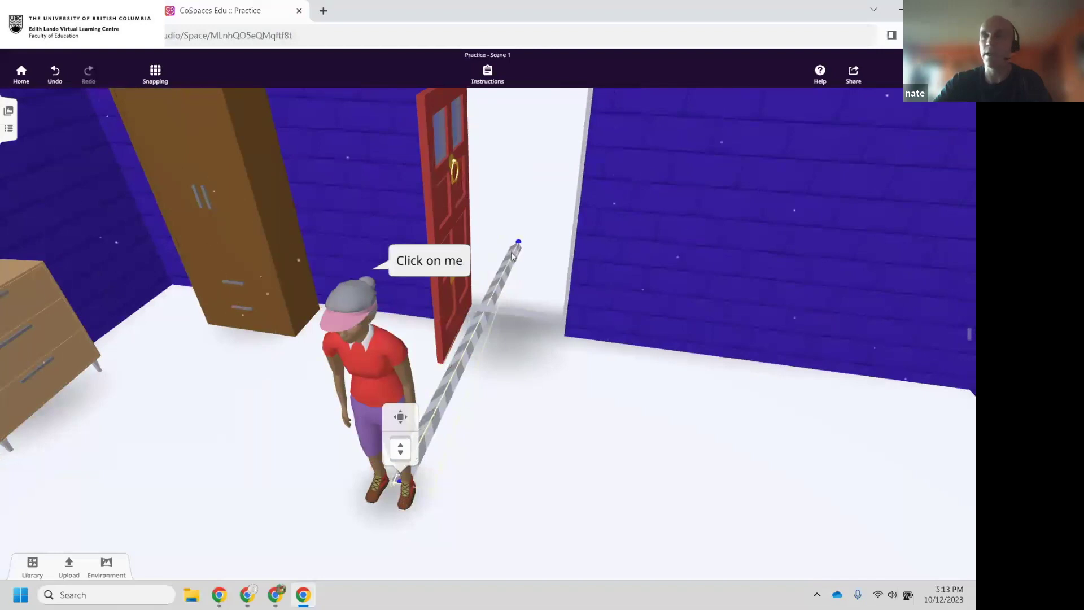
scroll(459, 337, "up", 5)
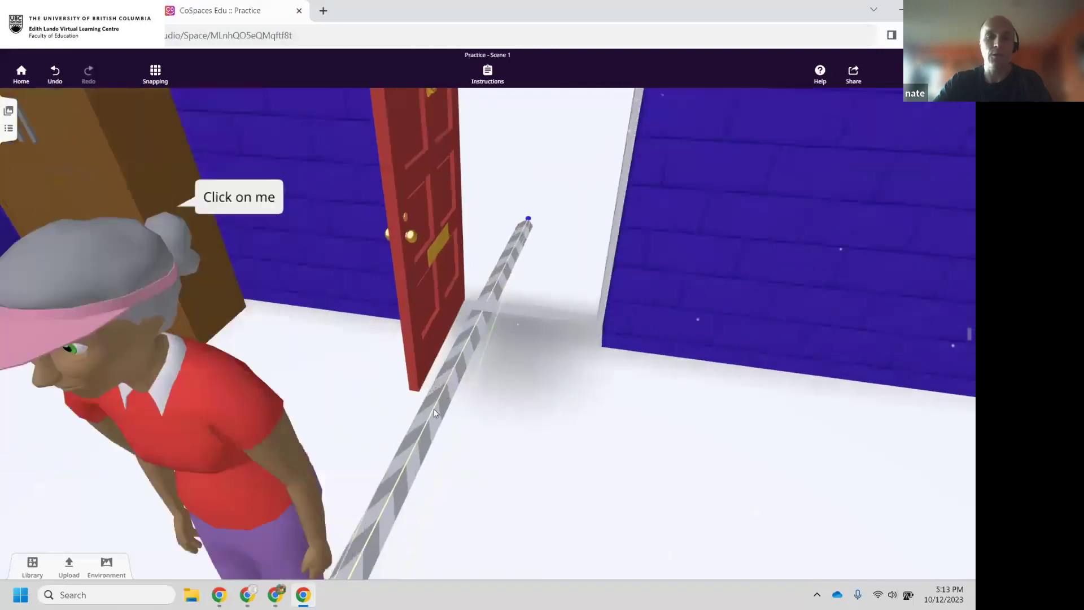
scroll(430, 415, "up", 3)
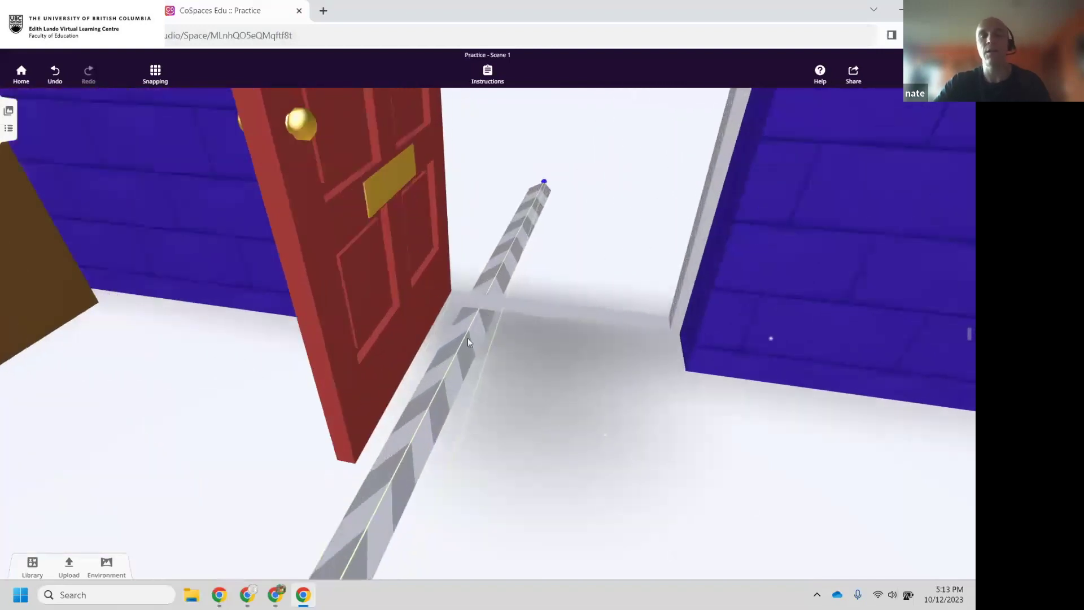
scroll(526, 405, "down", 3)
left_click_drag(528, 426, 499, 419)
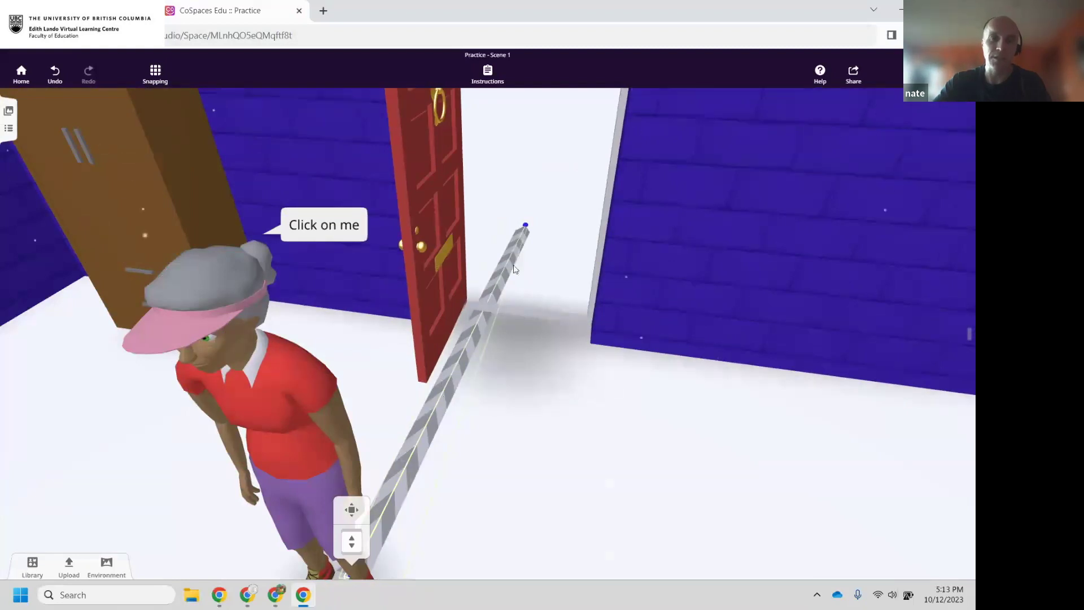
scroll(523, 236, "down", 3)
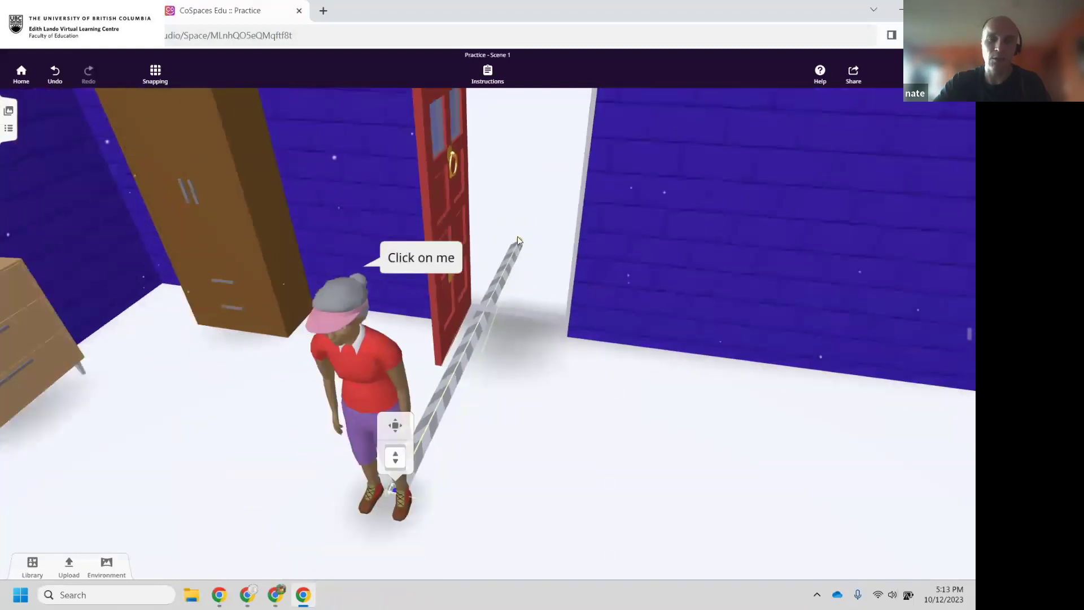
left_click_drag(520, 241, 559, 199)
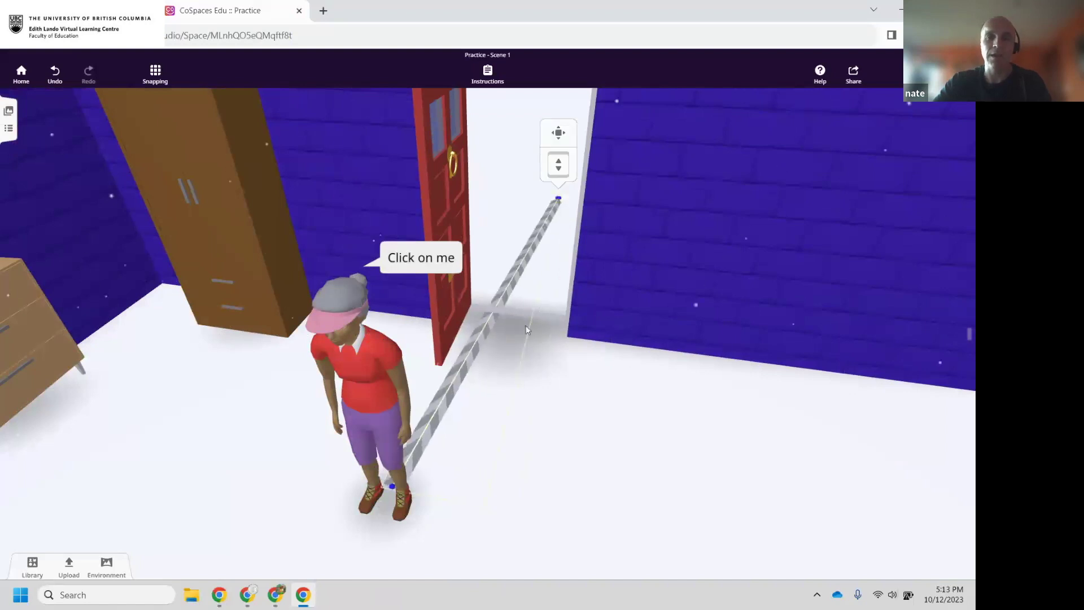
scroll(486, 370, "up", 5)
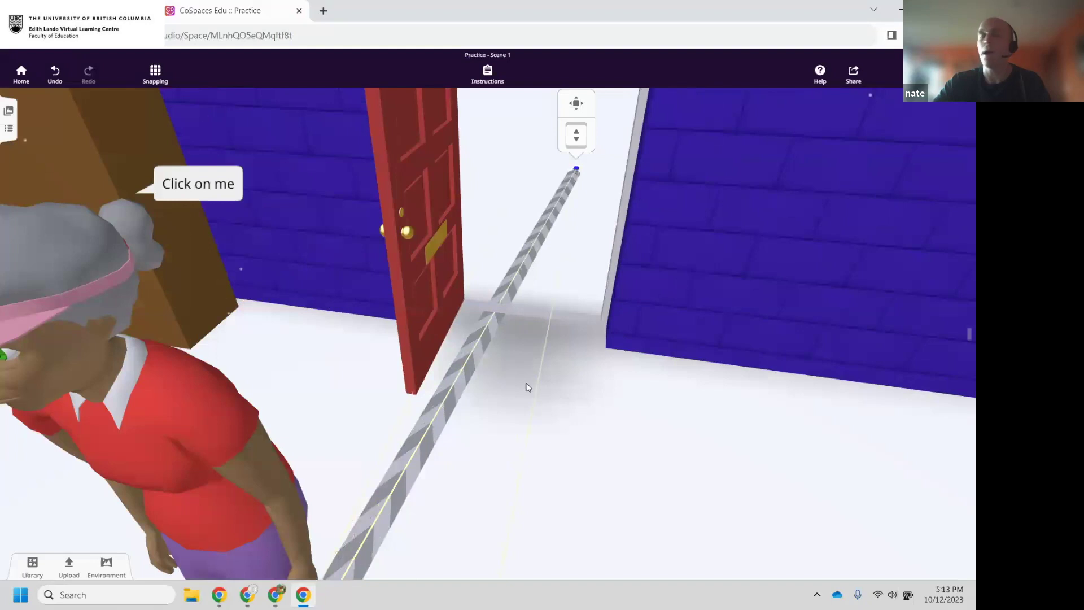
left_click(459, 385)
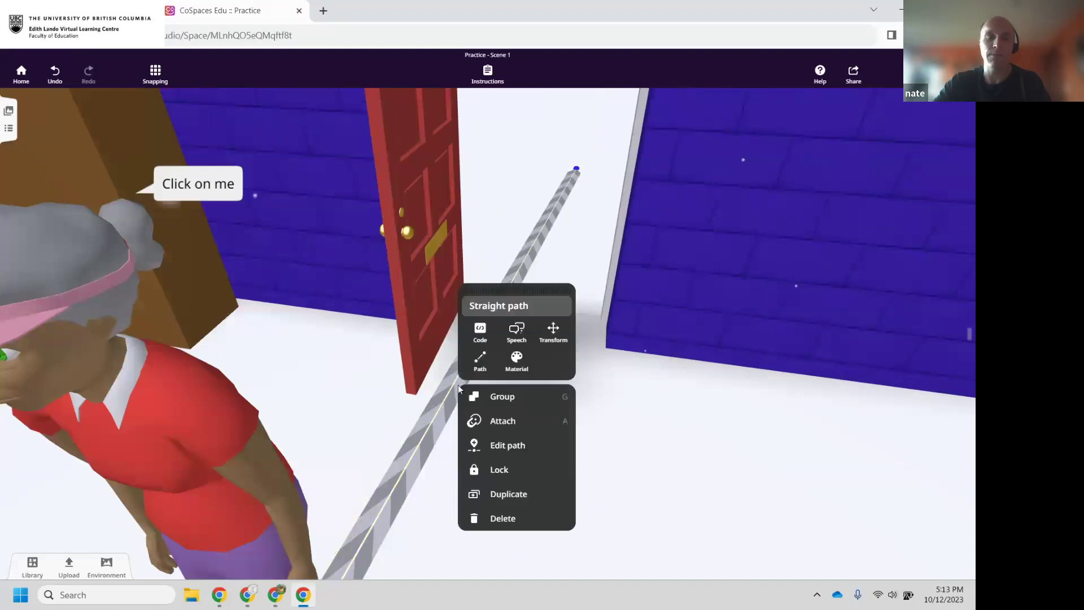
Enable Use in CoBlocks for the straight path and set its width to about 20.96.
left_click(480, 332)
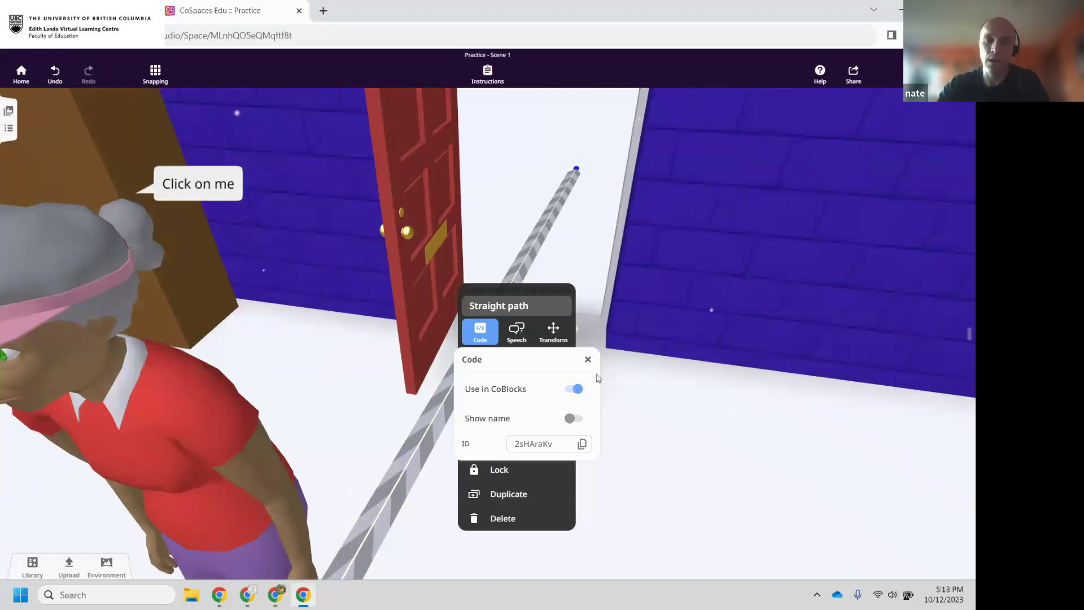
left_click(588, 359)
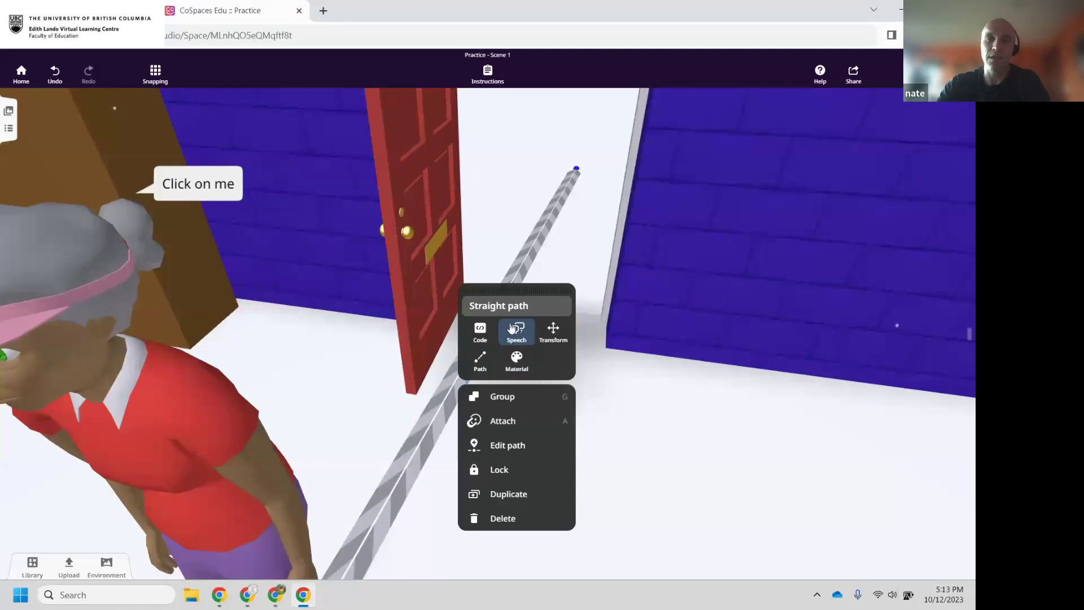
left_click(481, 362)
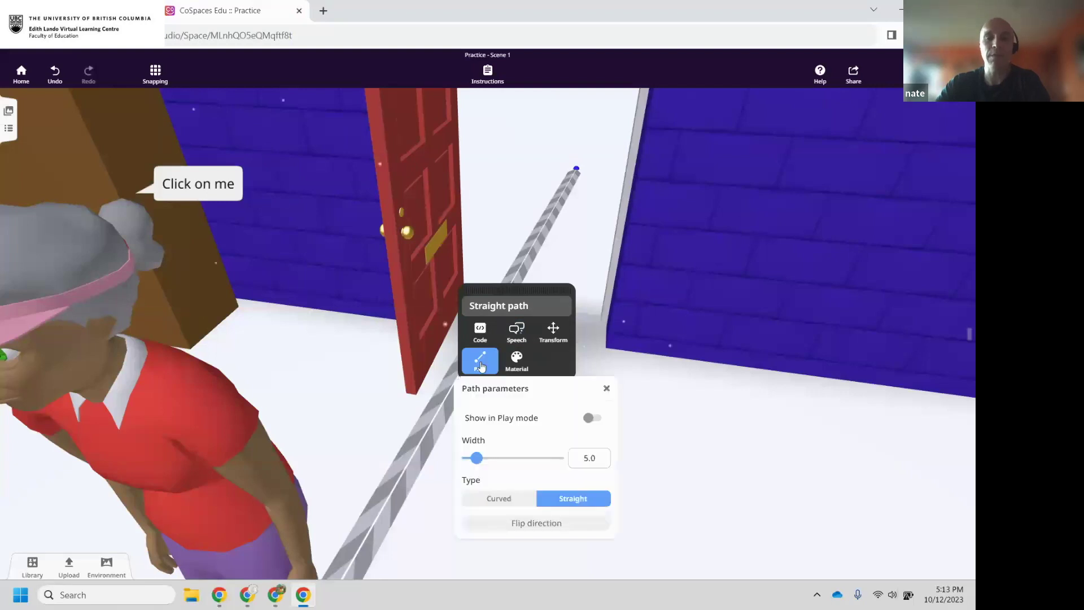
left_click_drag(476, 458, 505, 458)
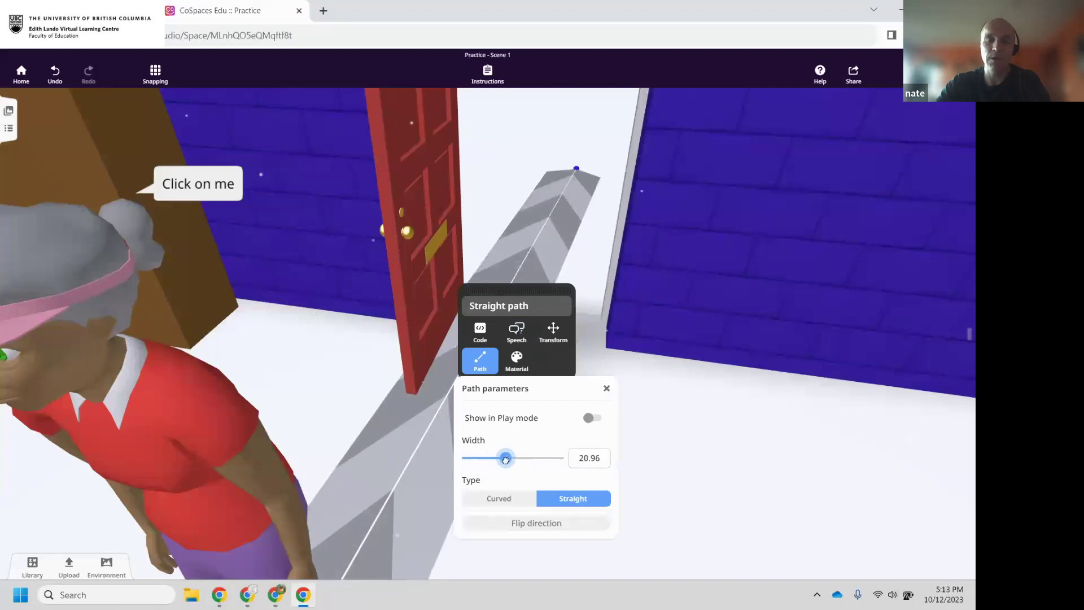
left_click(423, 436)
scroll(430, 429, "down", 5)
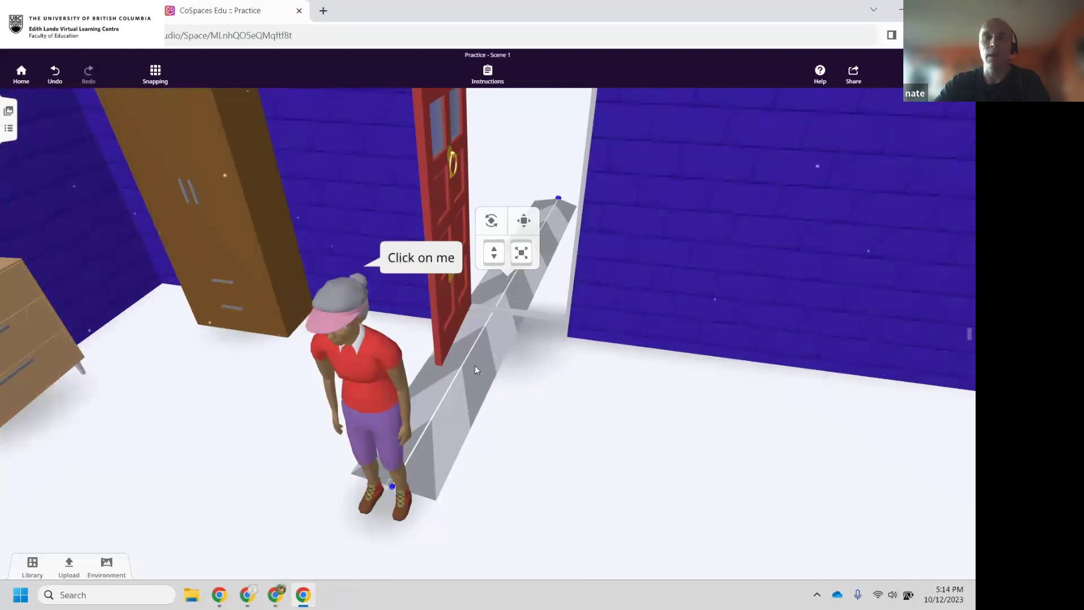
Drag the wide path's far end further out past the doorway and zoom around to check it.
left_click_drag(556, 200, 601, 150)
scroll(466, 338, "up", 2)
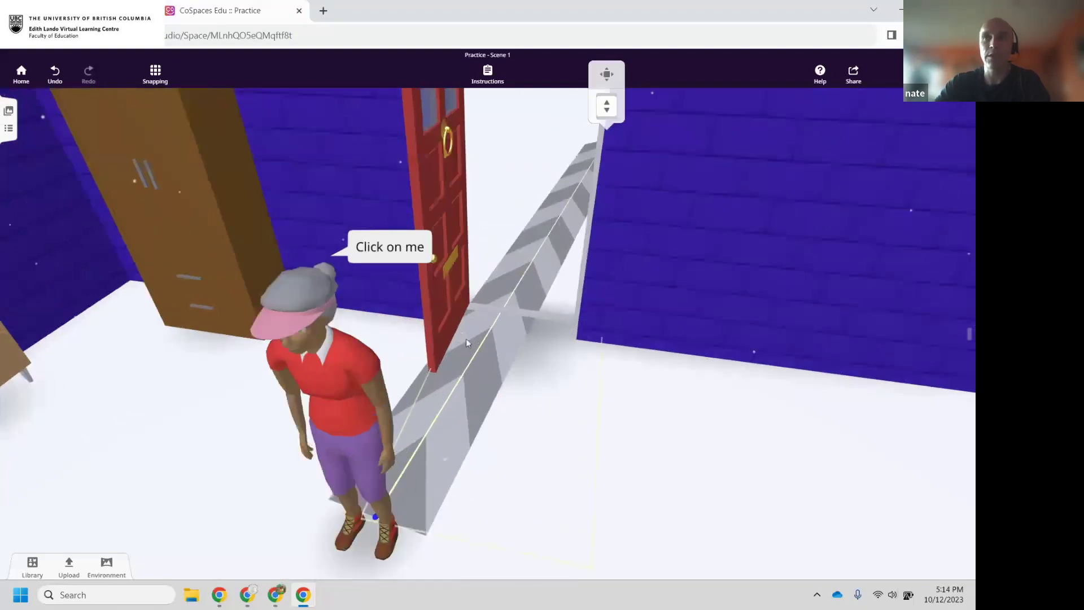
scroll(442, 364, "up", 3)
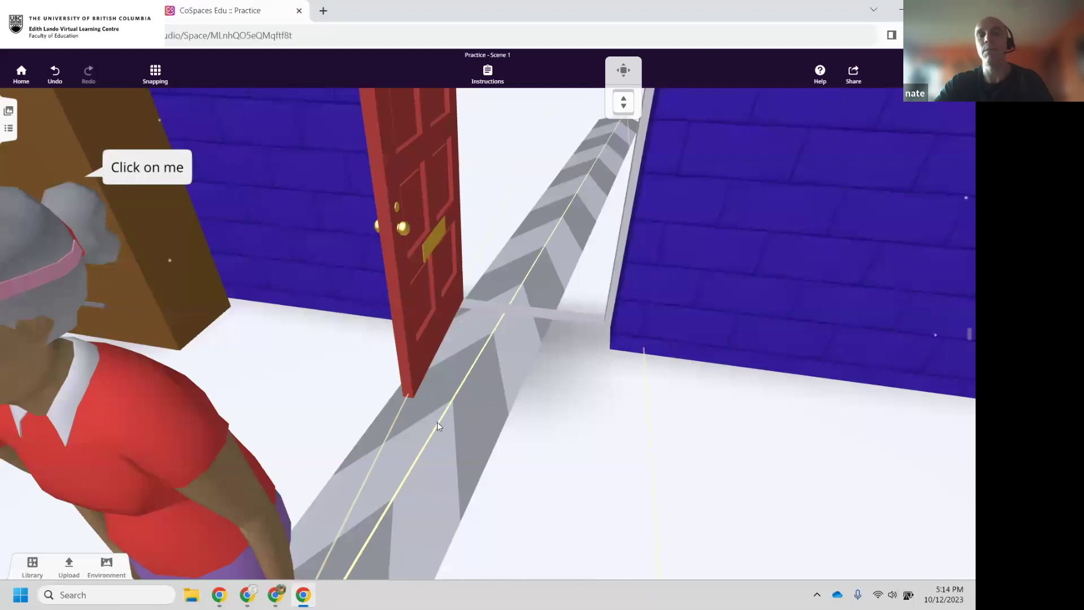
scroll(437, 422, "down", 5)
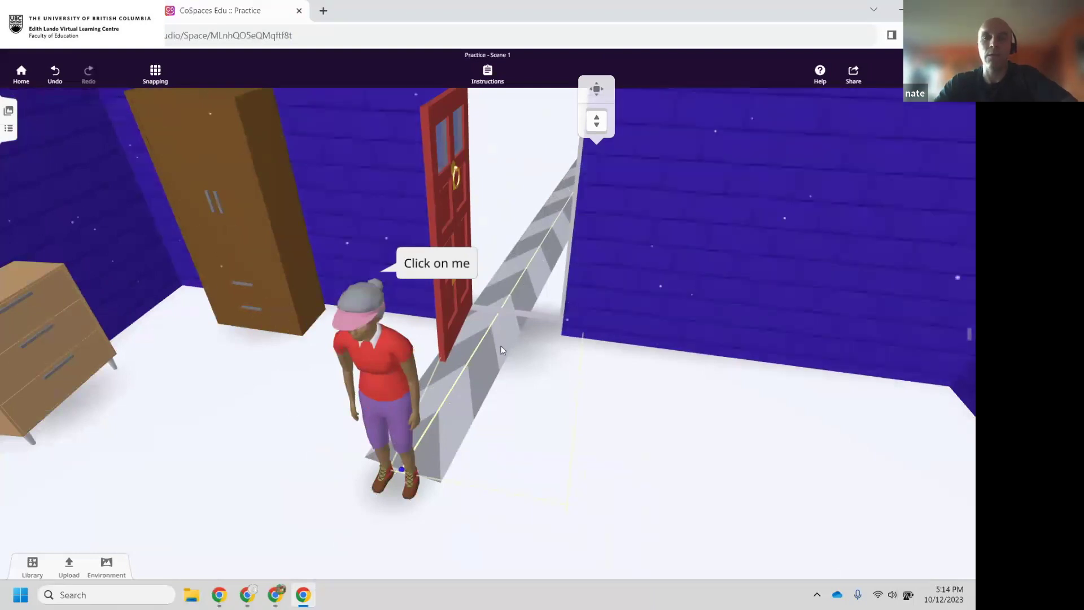
left_click_drag(501, 350, 463, 387)
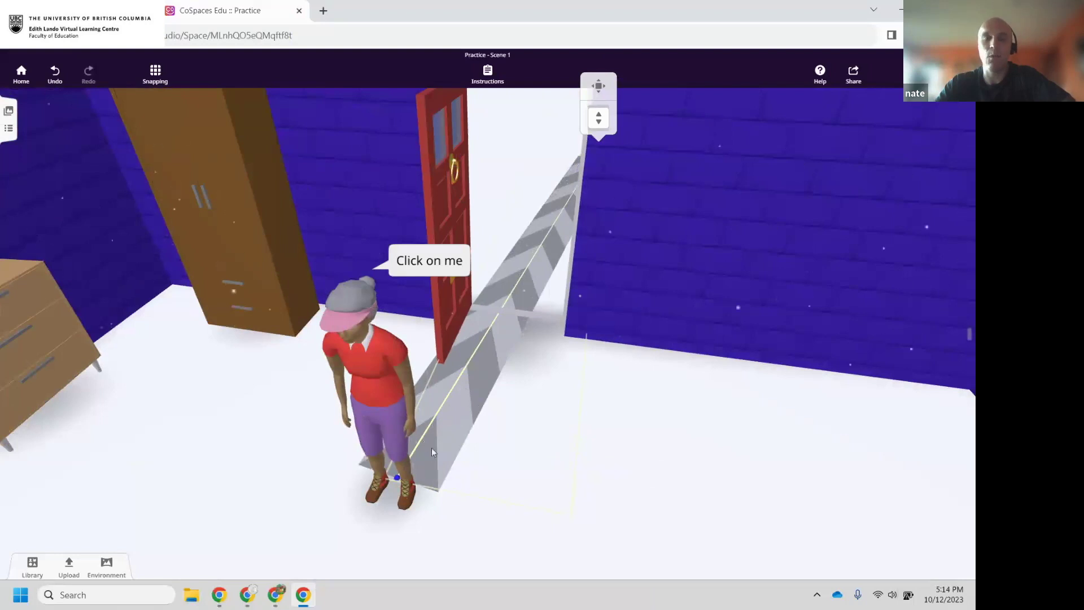
scroll(571, 362, "down", 3)
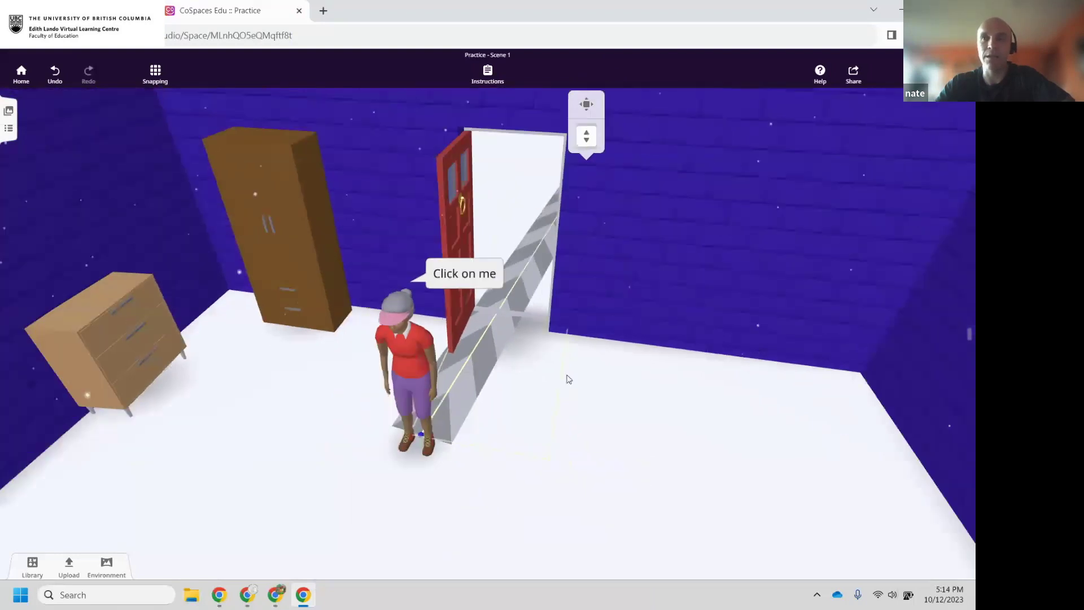
mouse_move(613, 415)
left_mouse_down()
mouse_move(476, 408)
mouse_move(619, 411)
left_mouse_up()
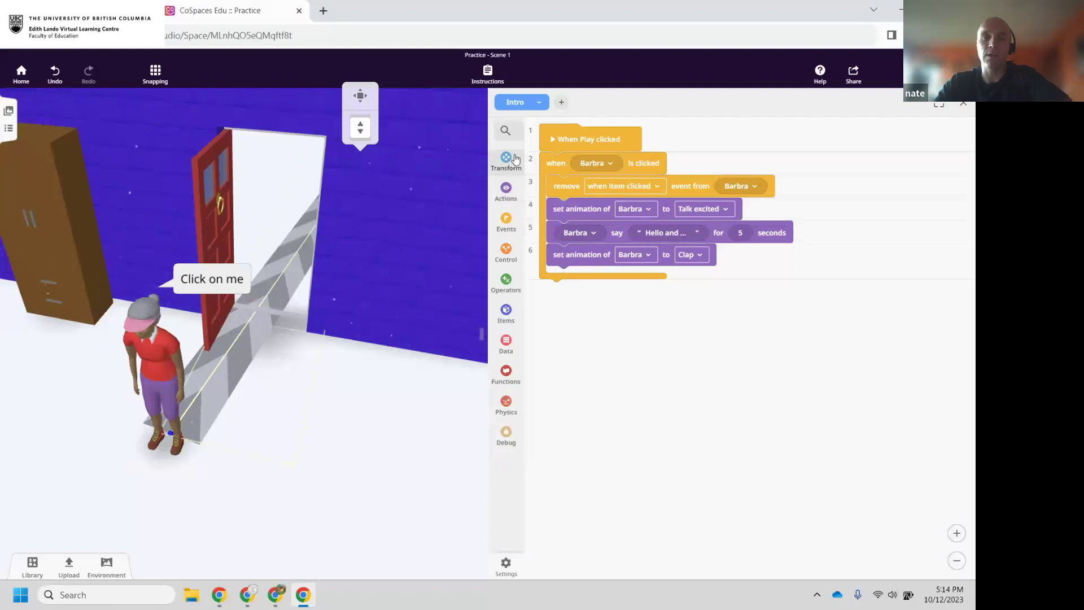
Add 'move on path Straight path forward in 5 sec' below Clap, then play and click the character.
left_click_drag(483, 334, 420, 332)
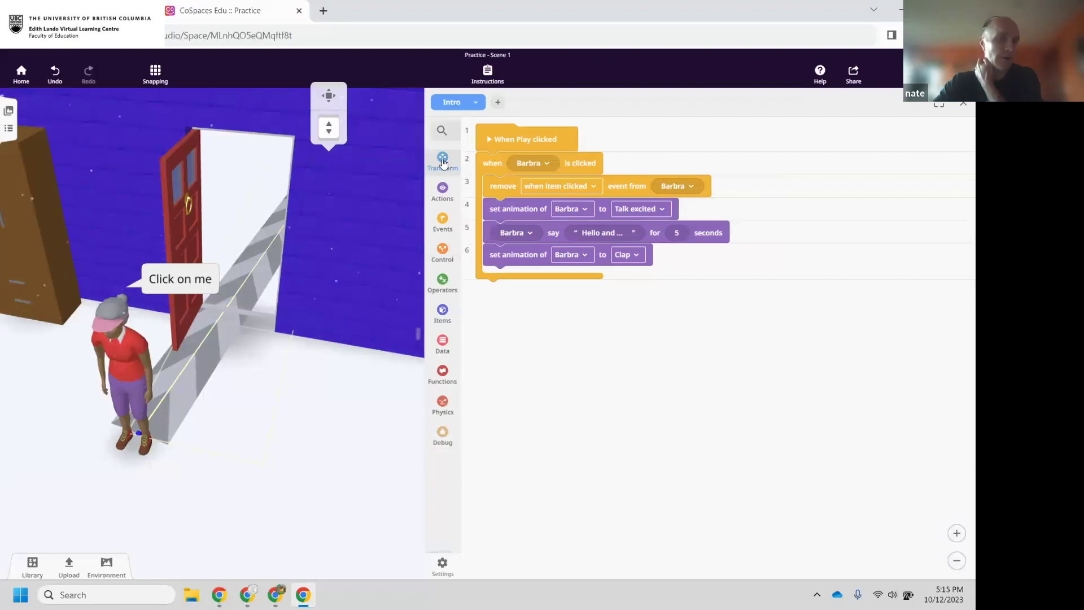
left_click(444, 164)
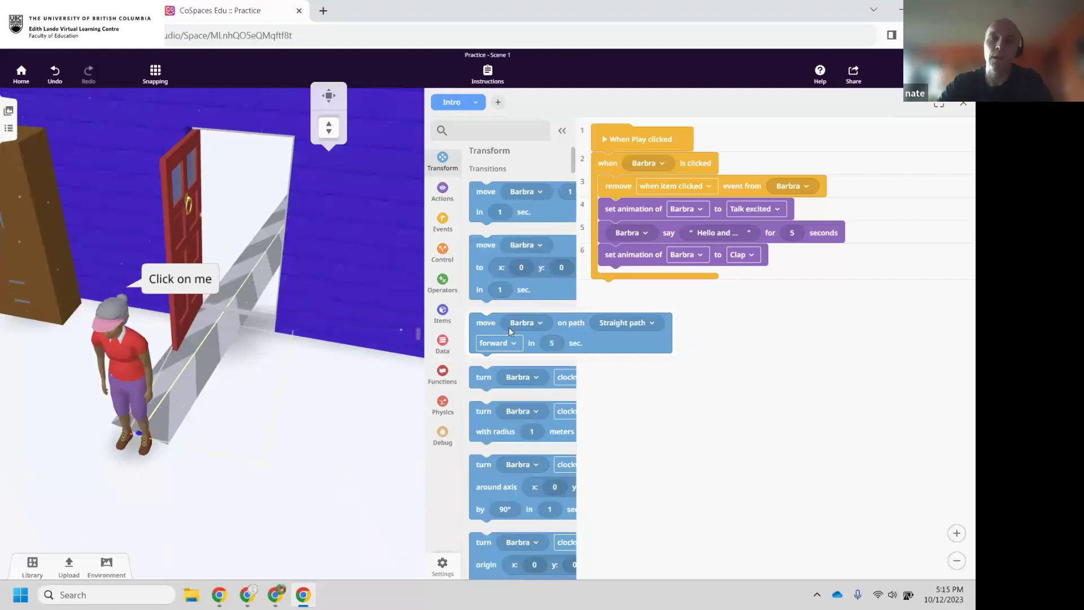
left_click_drag(476, 327, 609, 279)
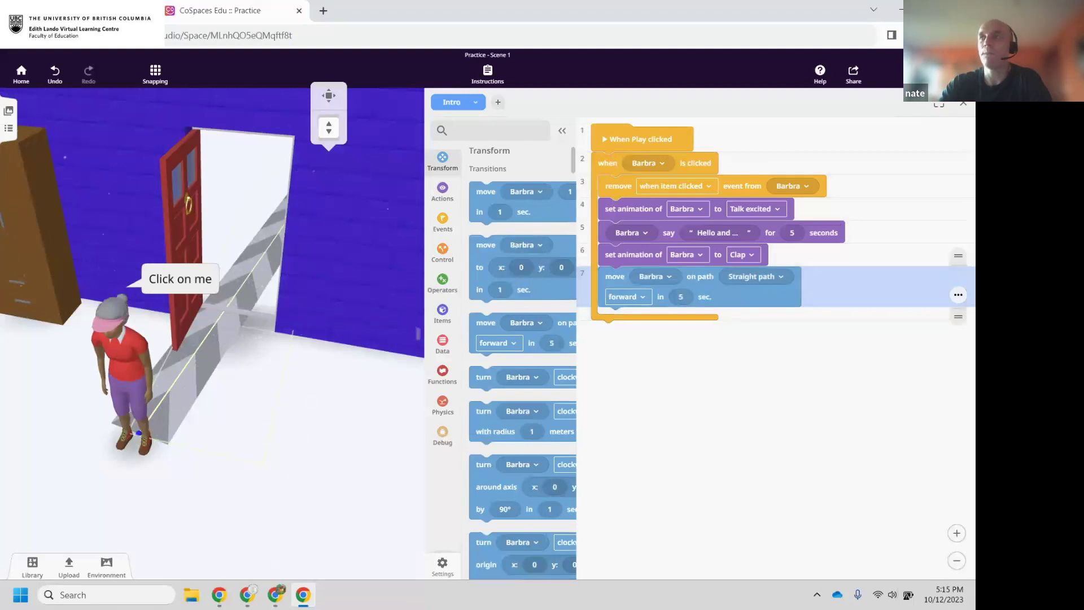
left_click(937, 71)
left_click(536, 417)
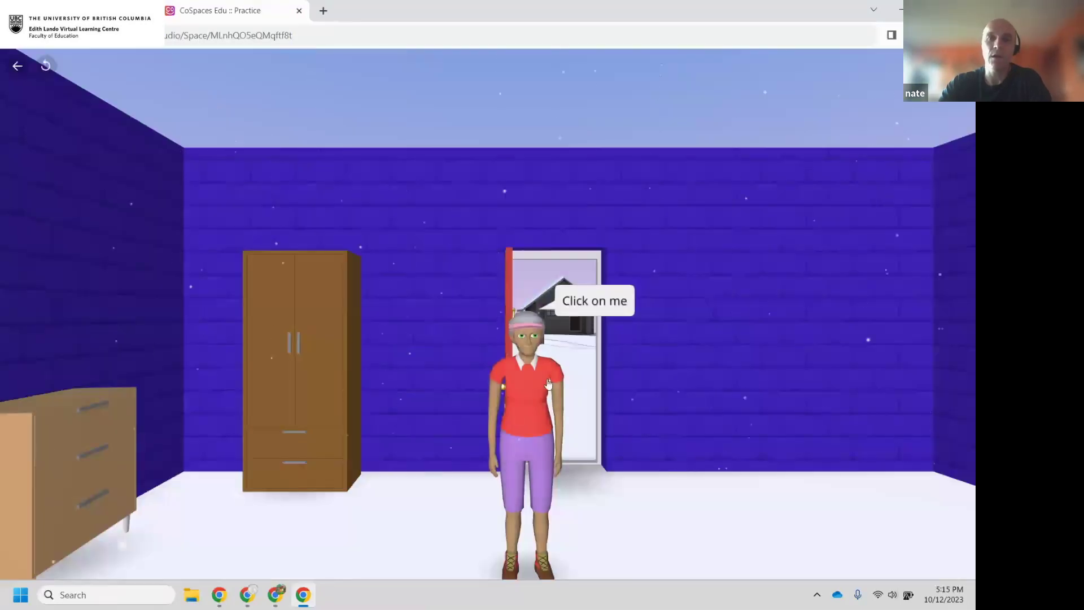
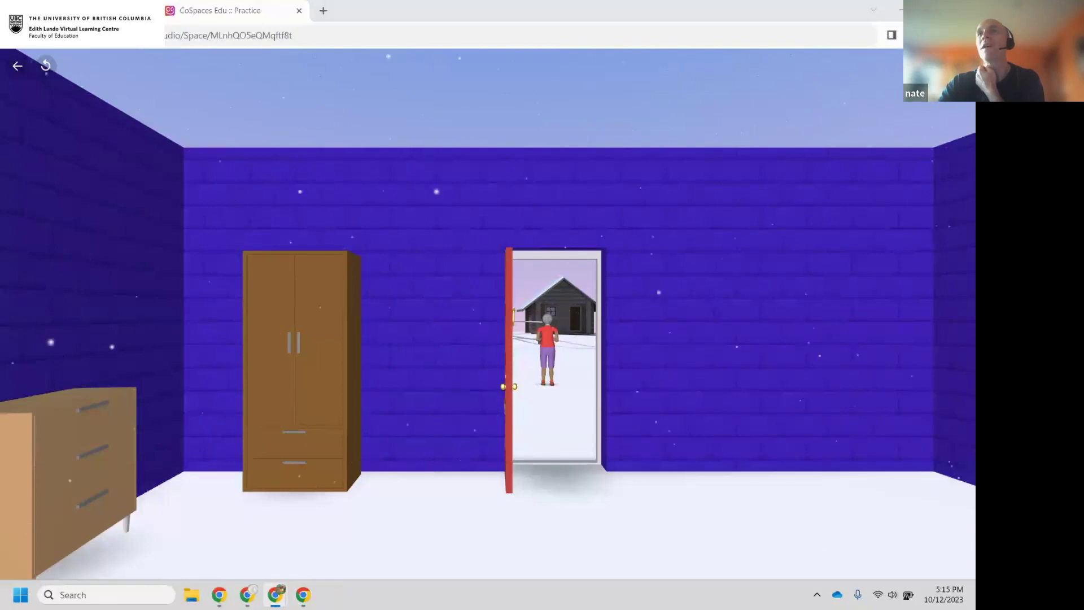
In the Baby Mama project, place the path move inside the 'when Baby Mama is clicked' block.
left_click_drag(975, 131, 556, 66)
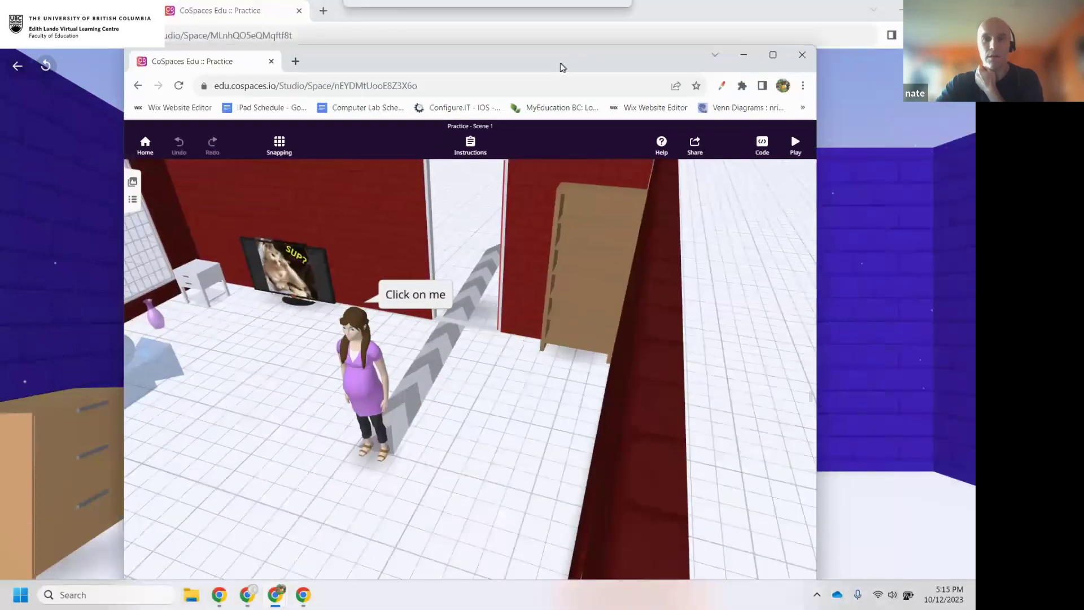
left_click(757, 146)
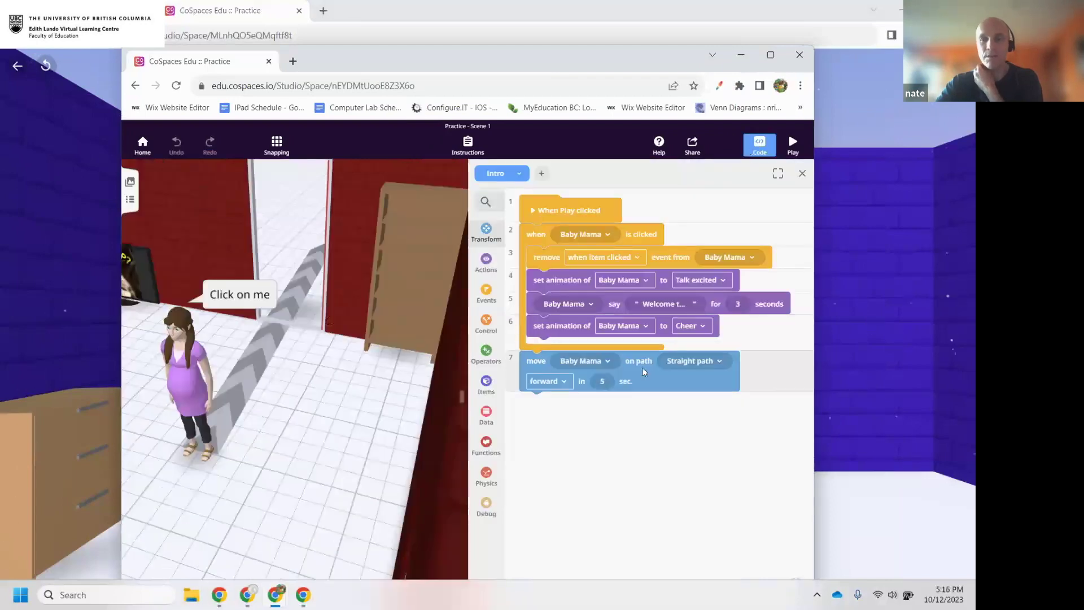
left_click_drag(636, 377, 654, 376)
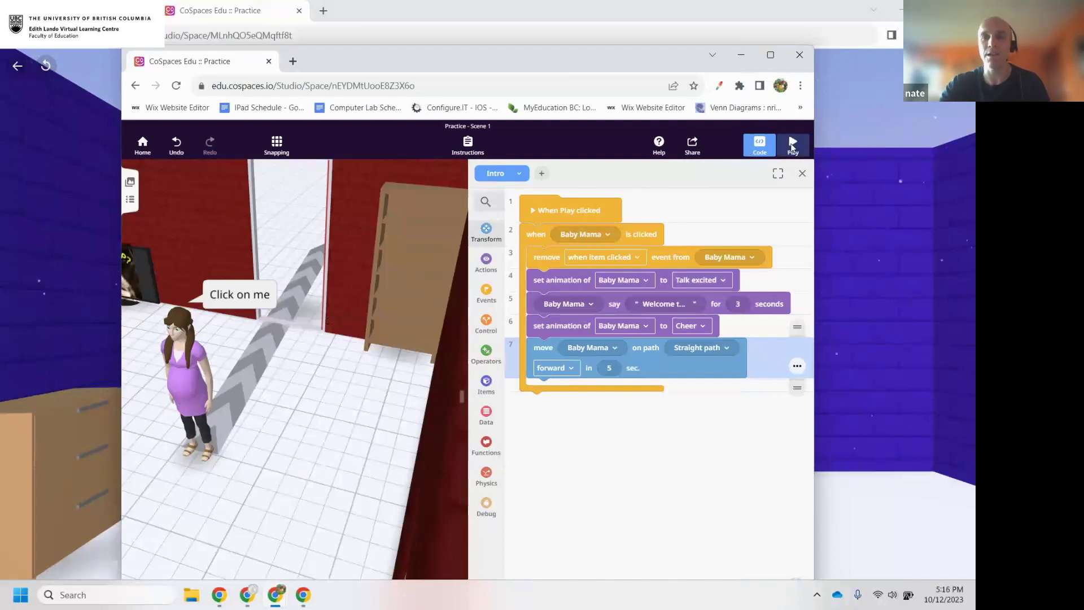
Test-play the Baby Mama scene, then minimize that window and bring back Barbra's scene.
left_click(793, 145)
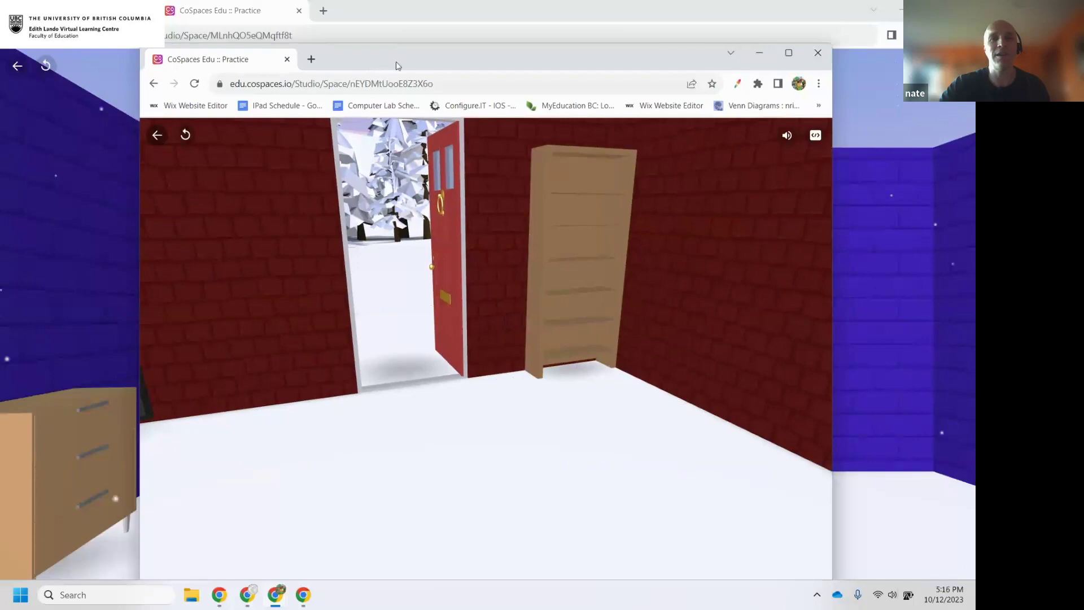
key("Escape")
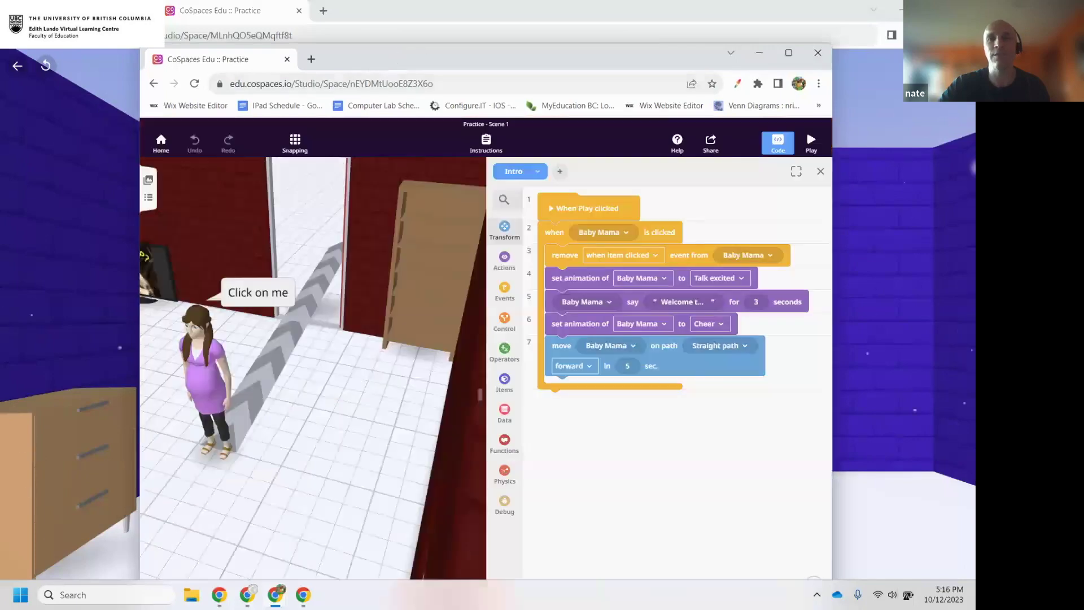
key("super+Down")
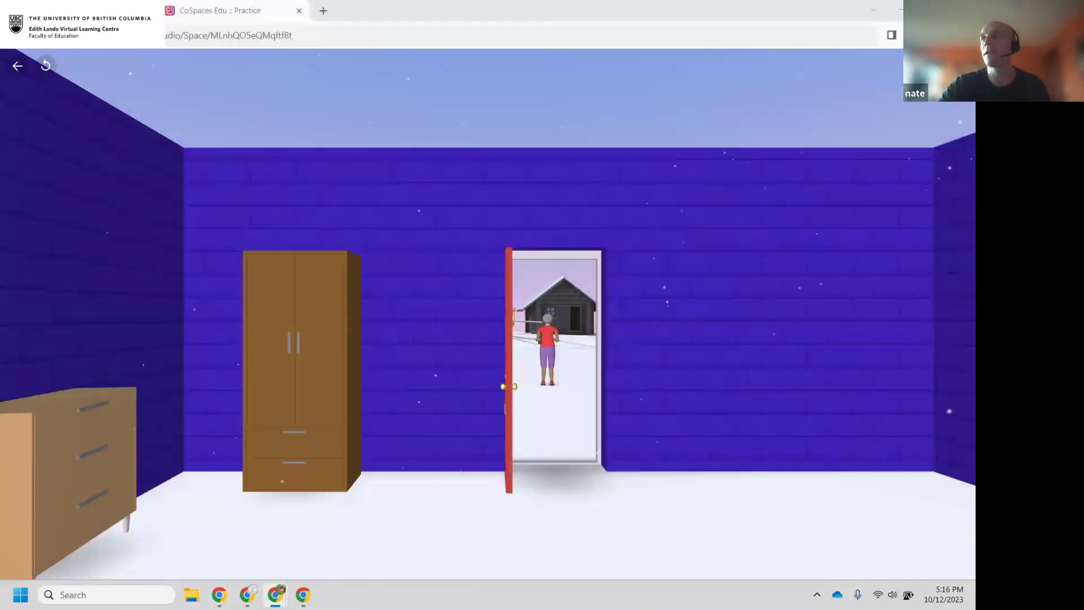
left_click(555, 357)
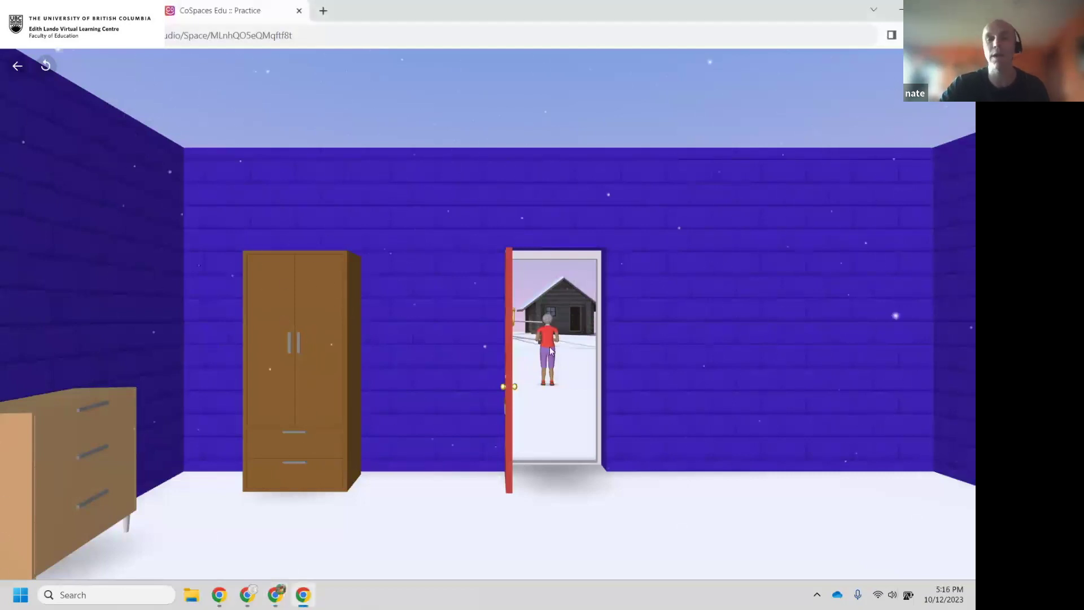
Duplicate Barbra's Clap animation block and change the copy to Walk.
left_click(33, 81)
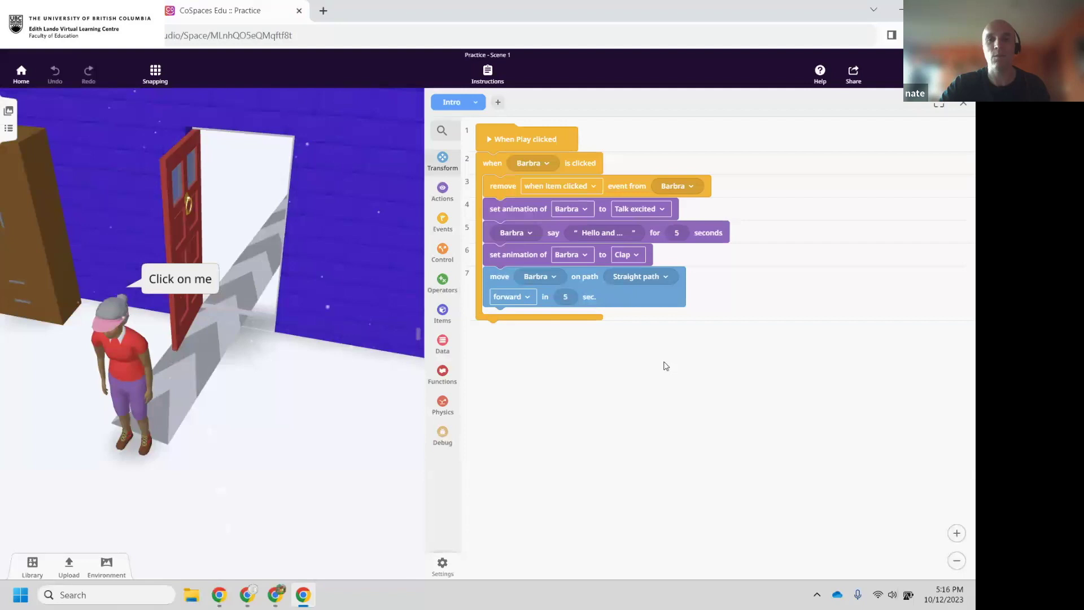
left_click(524, 259)
right_click(524, 260)
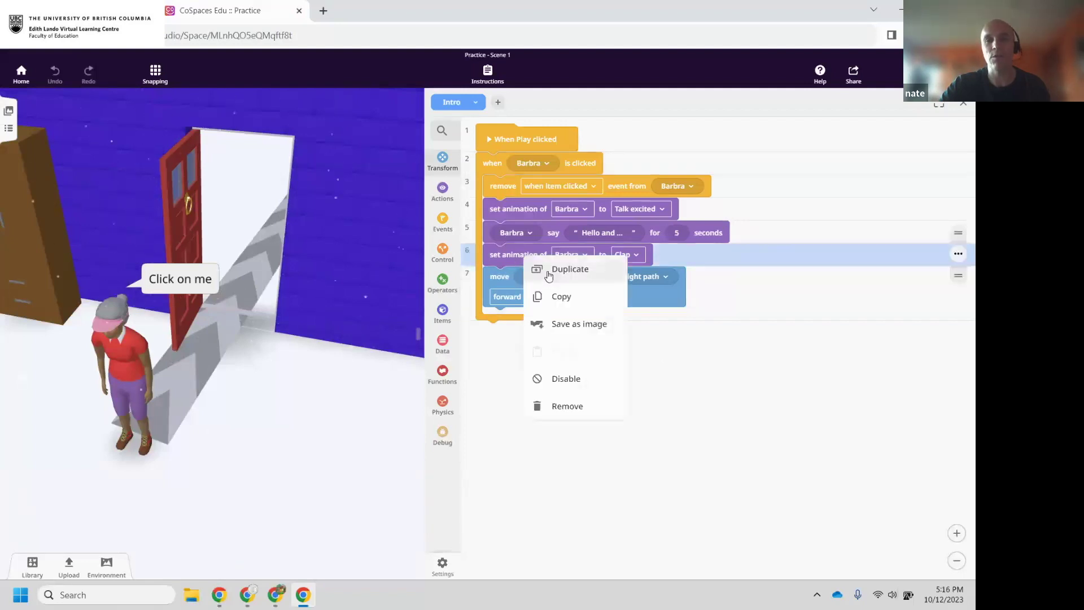
left_click(570, 270)
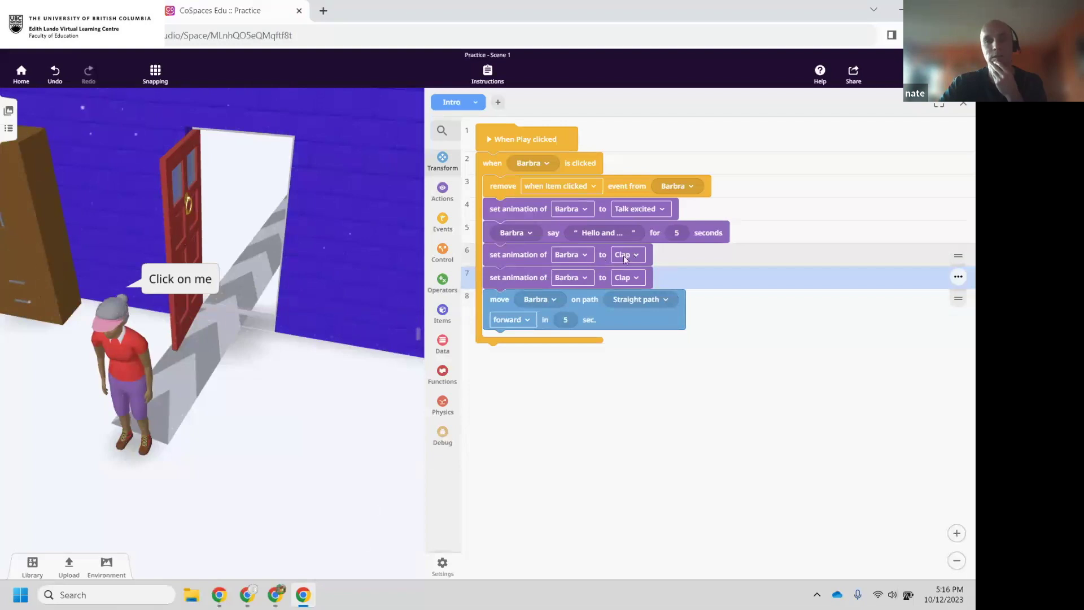
left_click(633, 279)
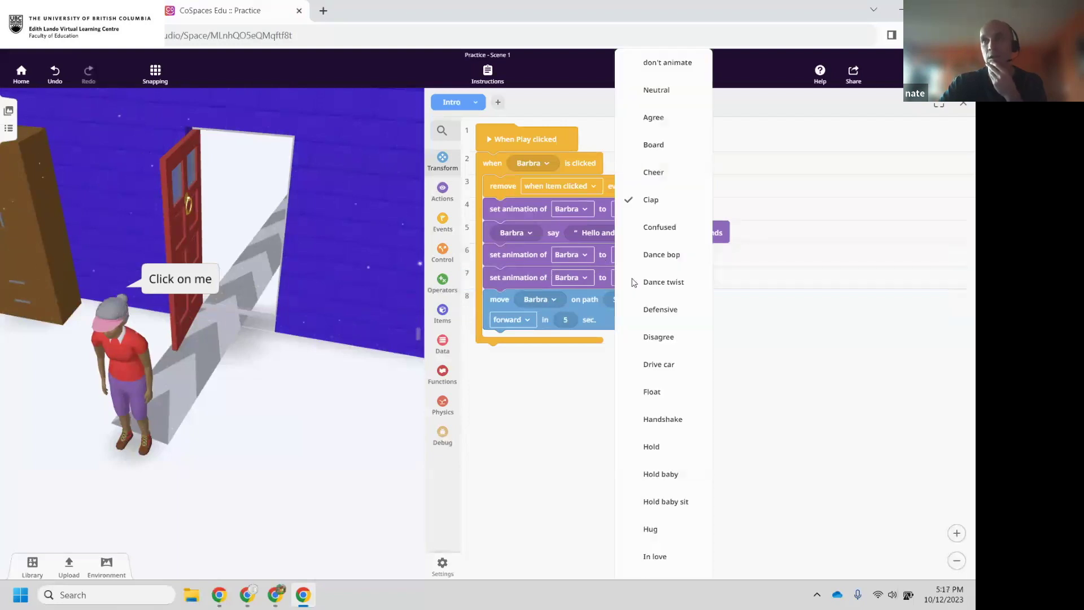
scroll(640, 438, "down", 10)
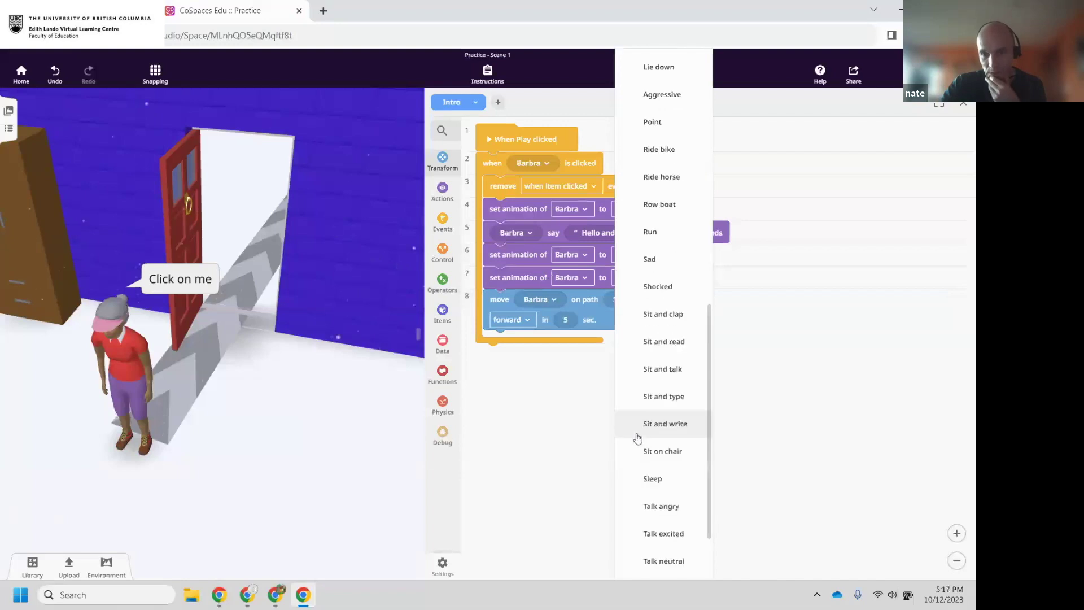
scroll(651, 434, "up", 7)
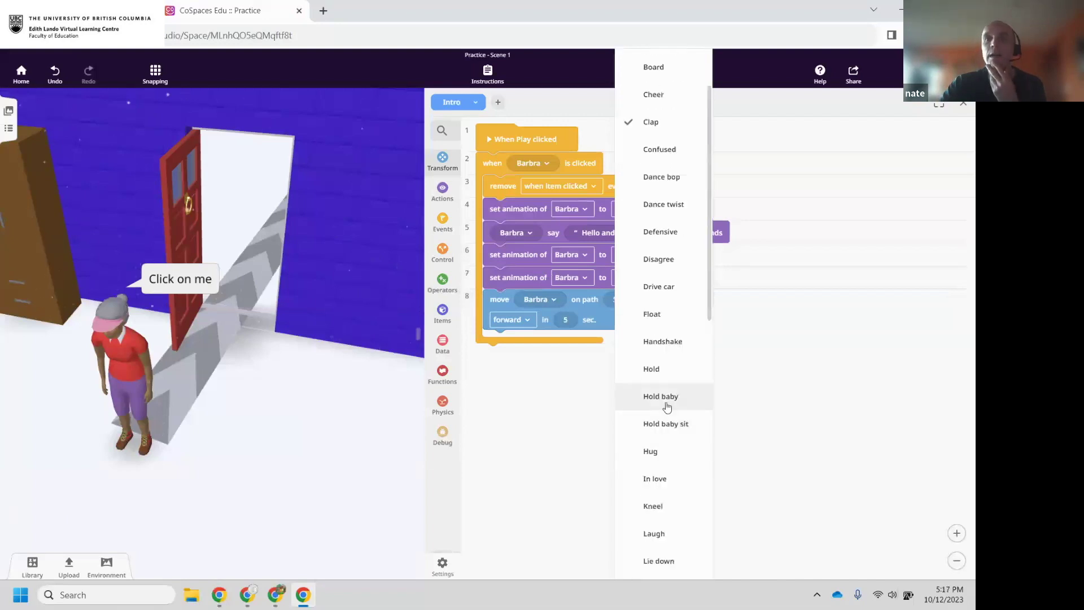
scroll(688, 363, "down", 12)
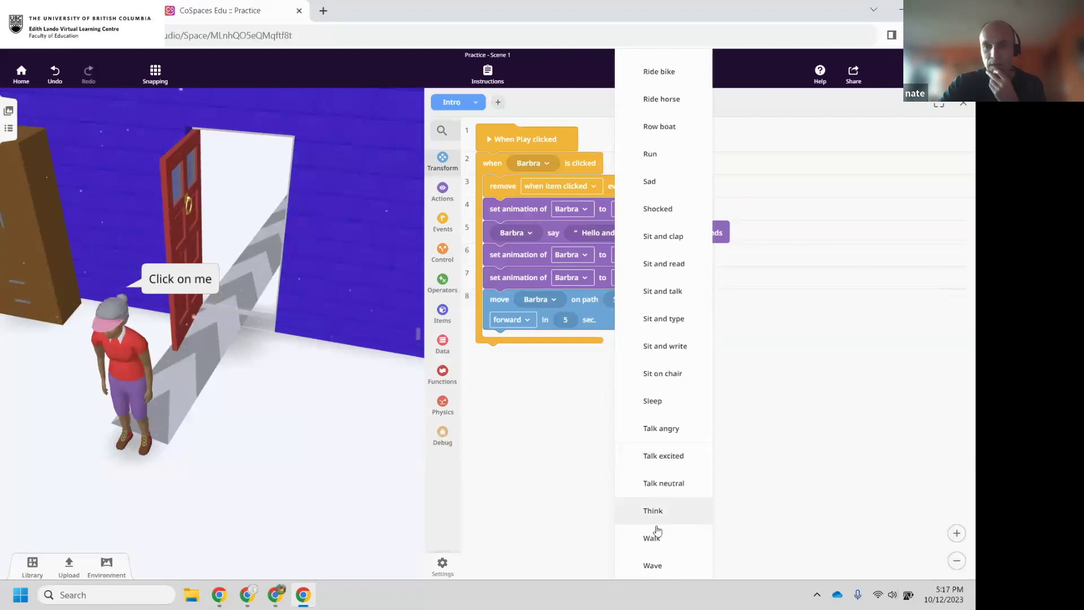
left_click(656, 541)
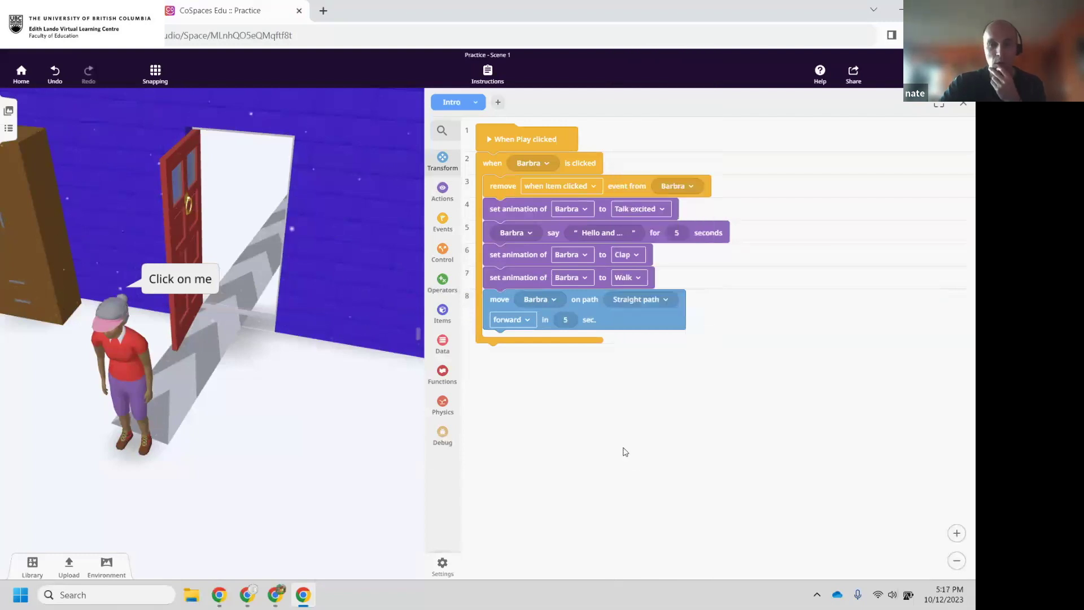
Insert a 'wait for' block of 4 seconds between the Clap and Walk animations.
left_click(443, 250)
scroll(515, 381, "down", 3)
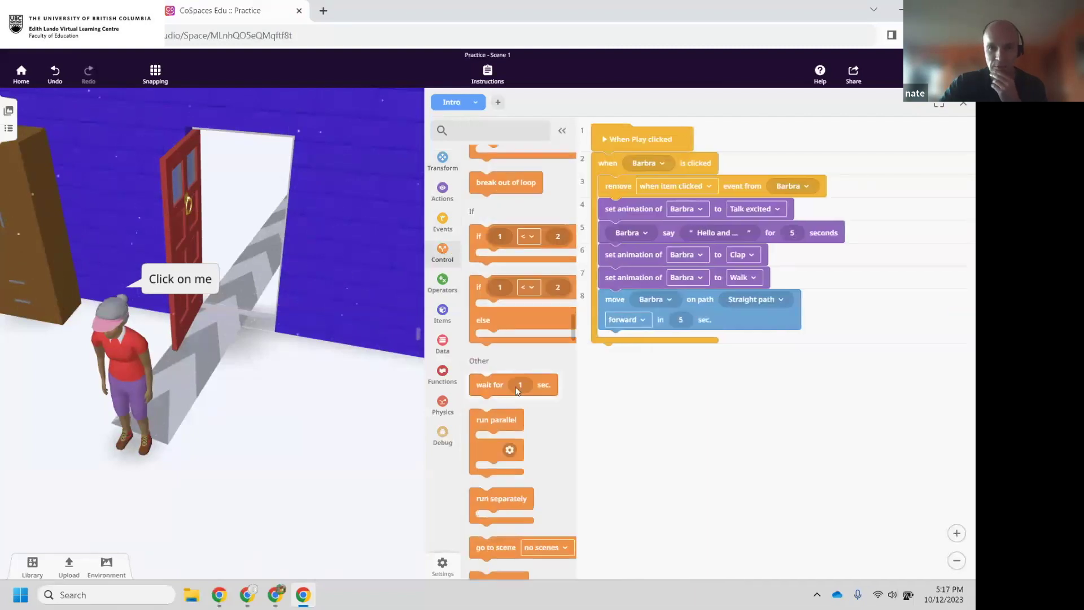
scroll(515, 387, "down", 1)
scroll(531, 379, "up", 3)
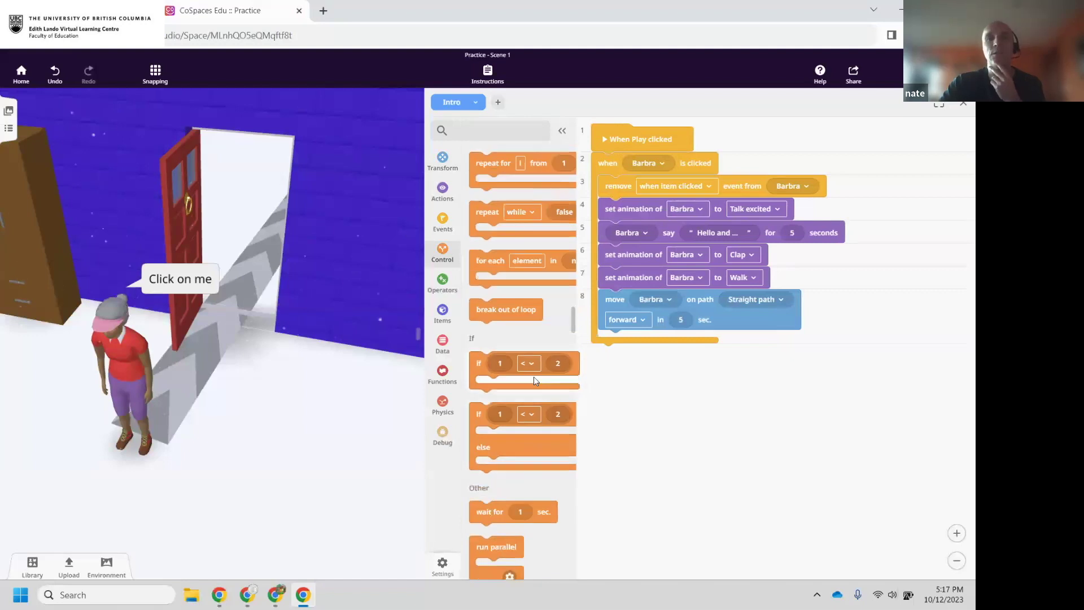
scroll(534, 378, "down", 2)
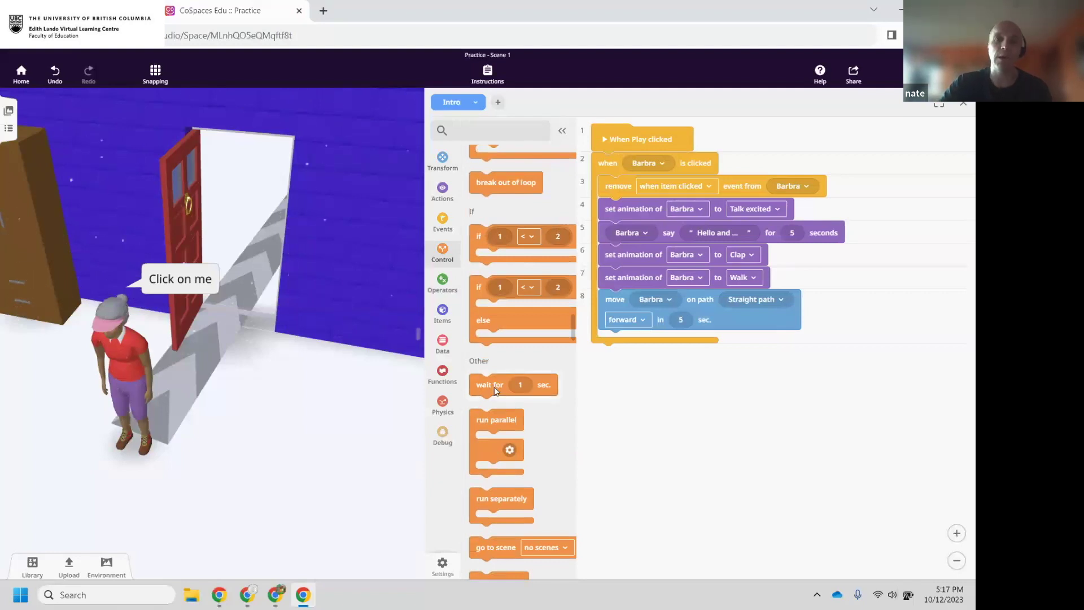
left_click(454, 135)
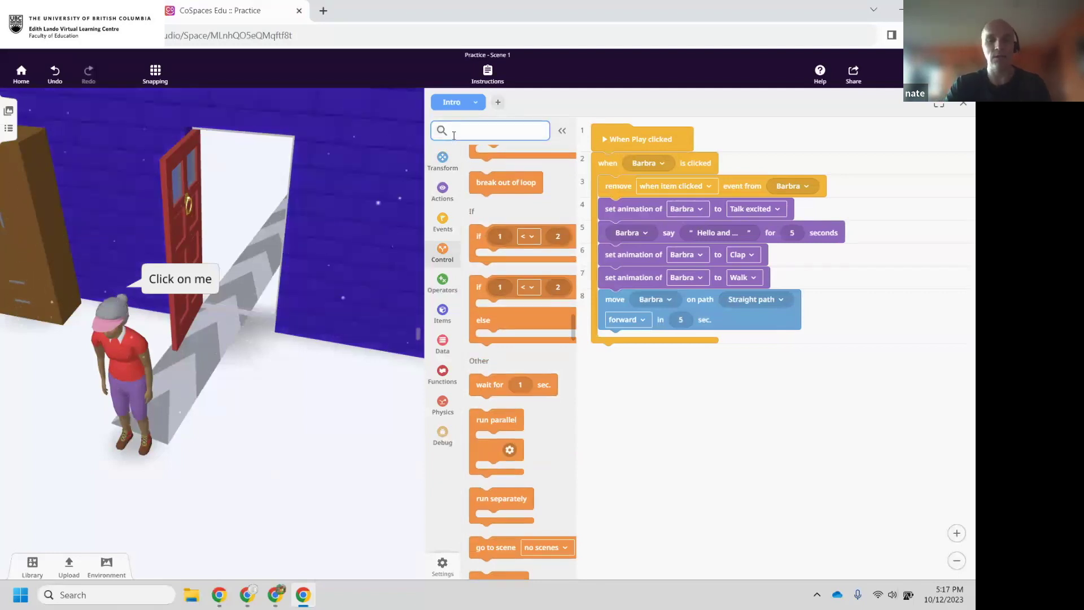
type("wait")
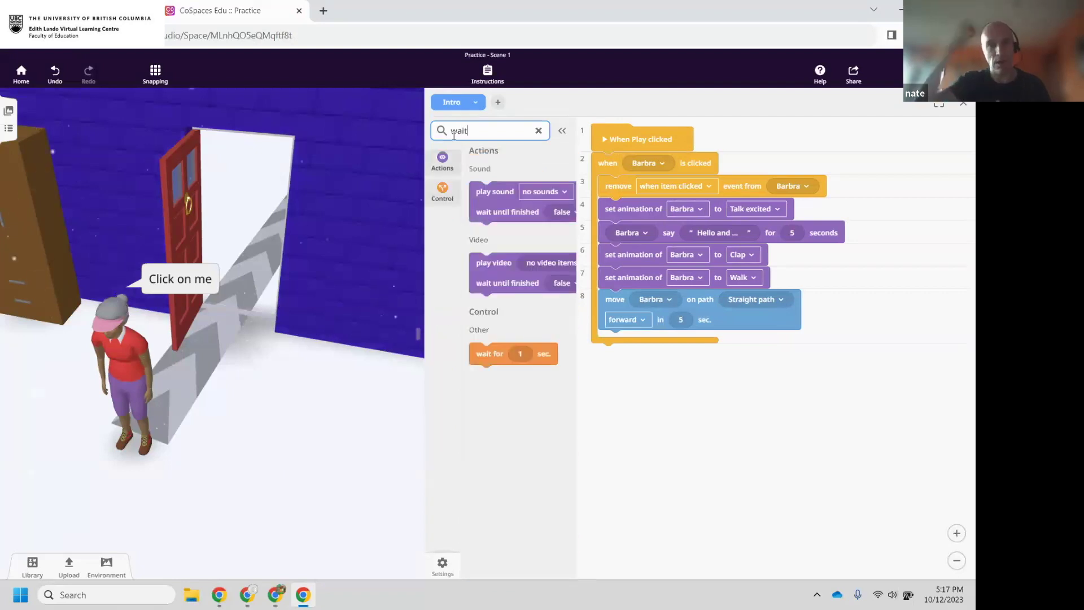
left_click_drag(495, 368, 620, 276)
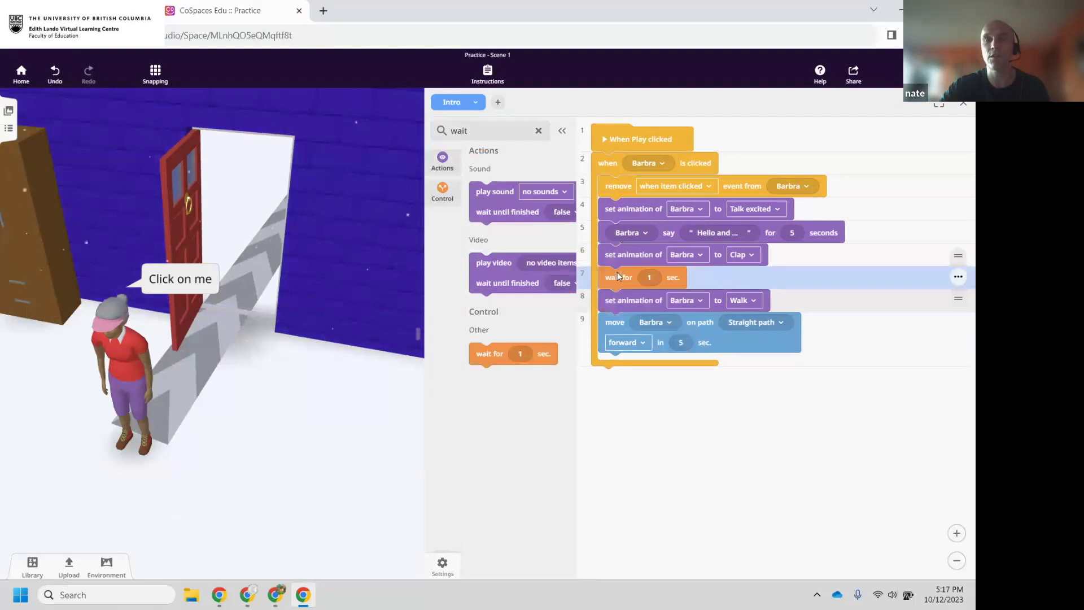
left_click(650, 277)
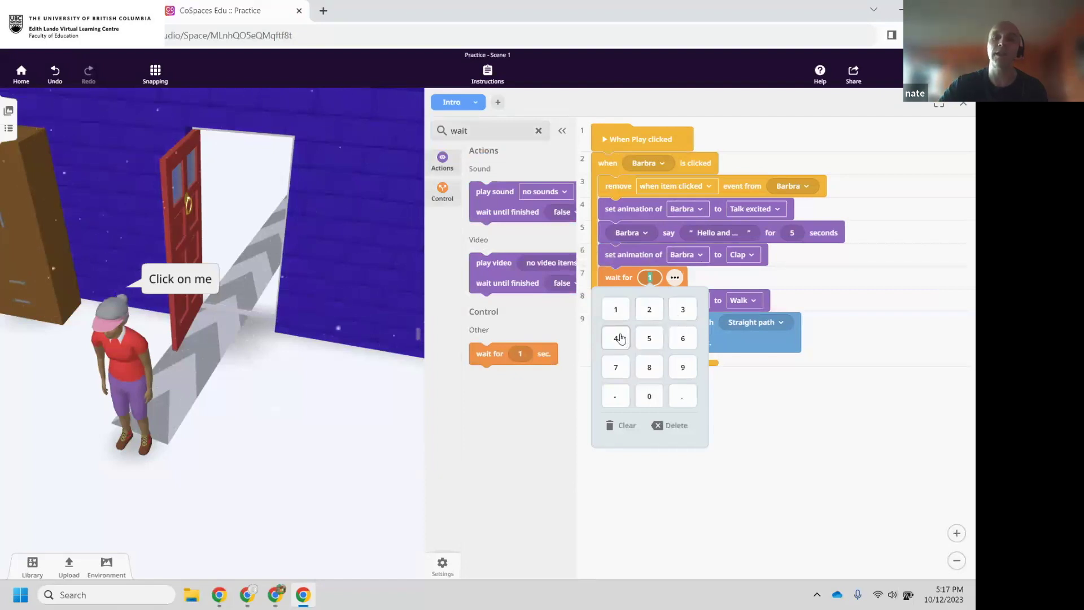
left_click(752, 409)
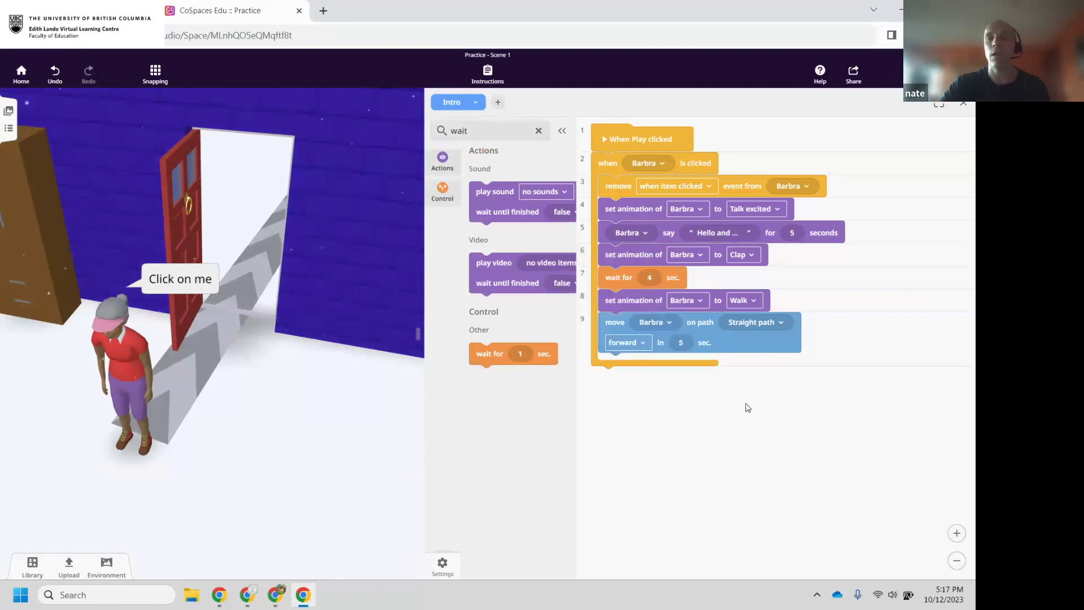
left_click(884, 70)
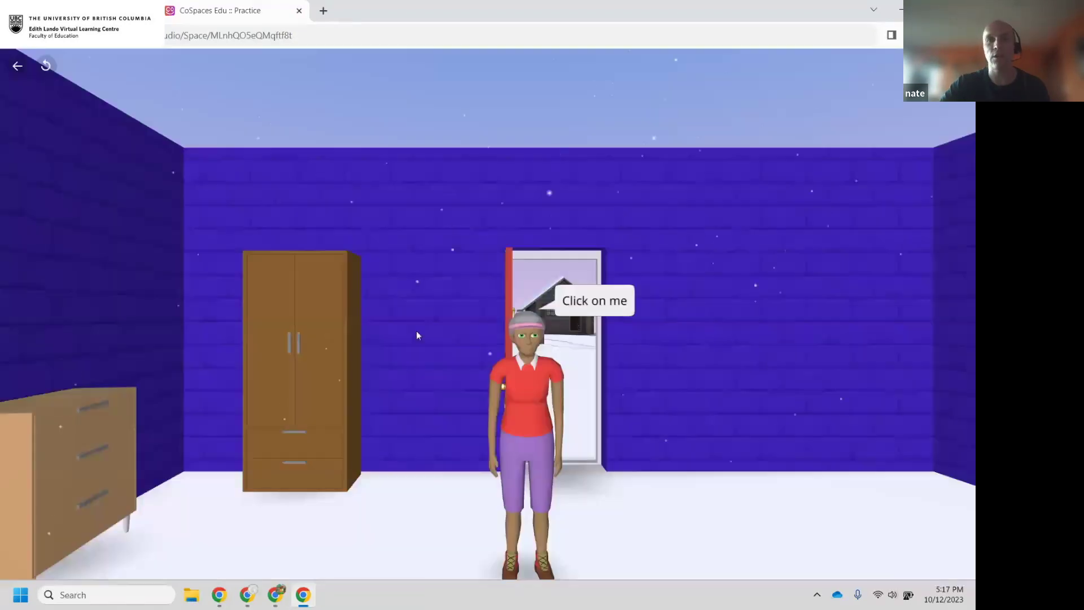
left_click(531, 430)
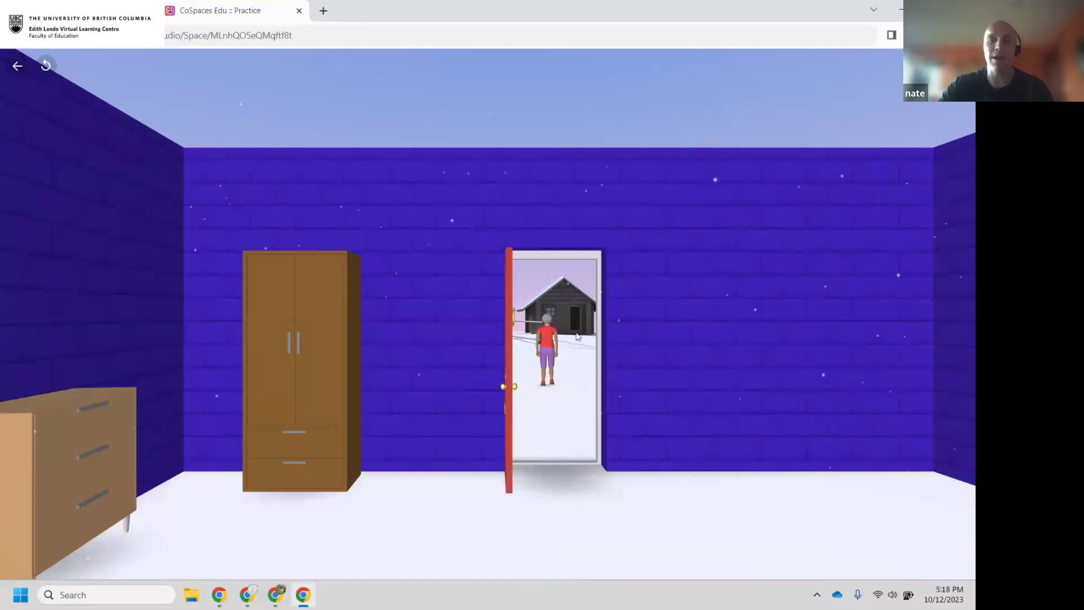
left_click_drag(564, 402, 570, 427)
key("Up")
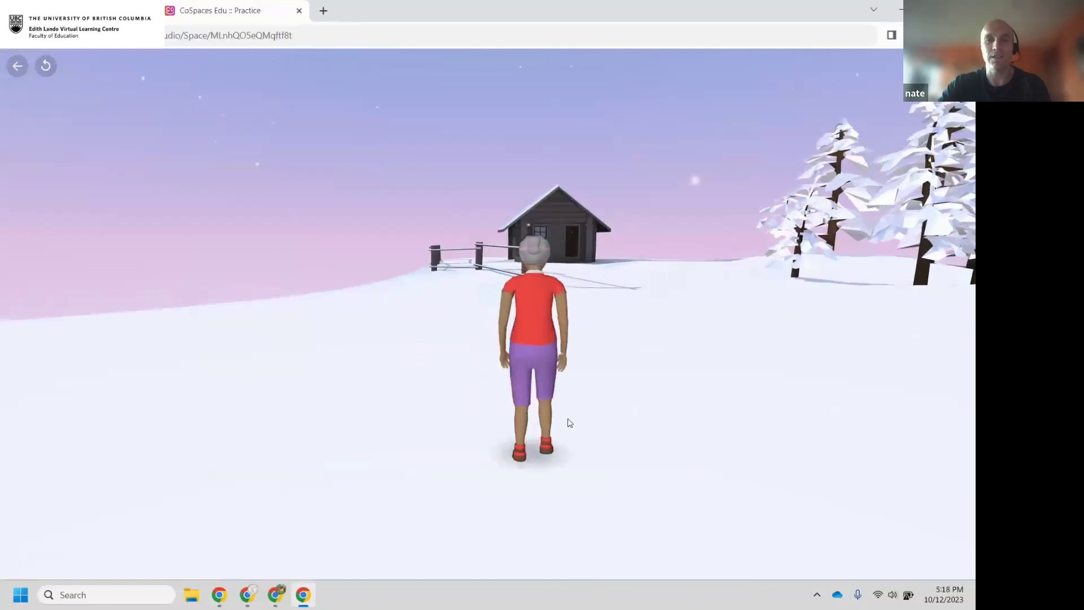
key("Down")
left_click_drag(354, 470, 338, 444)
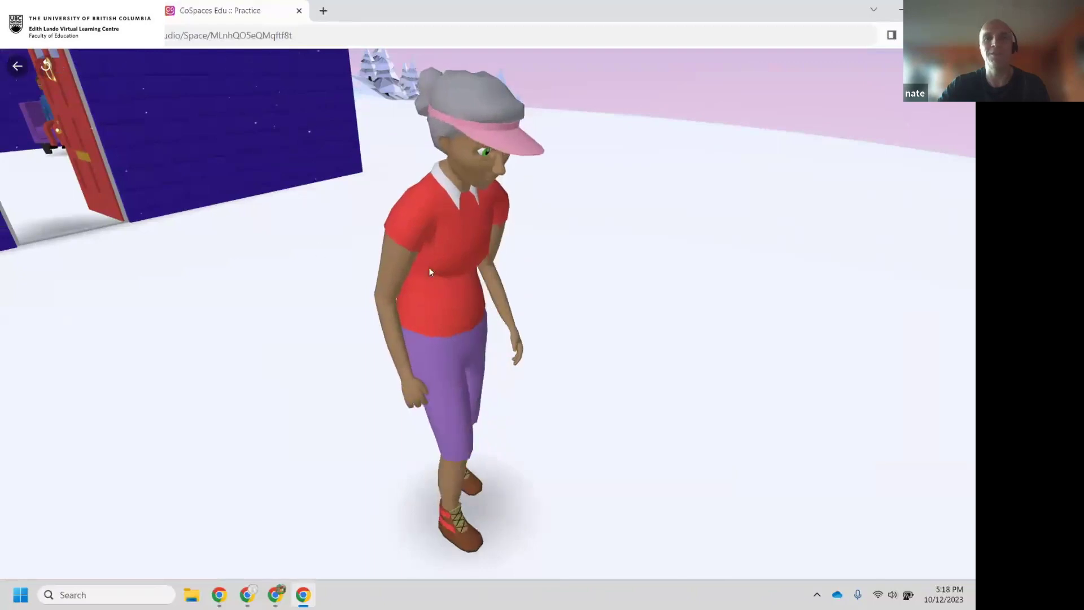
key("Escape")
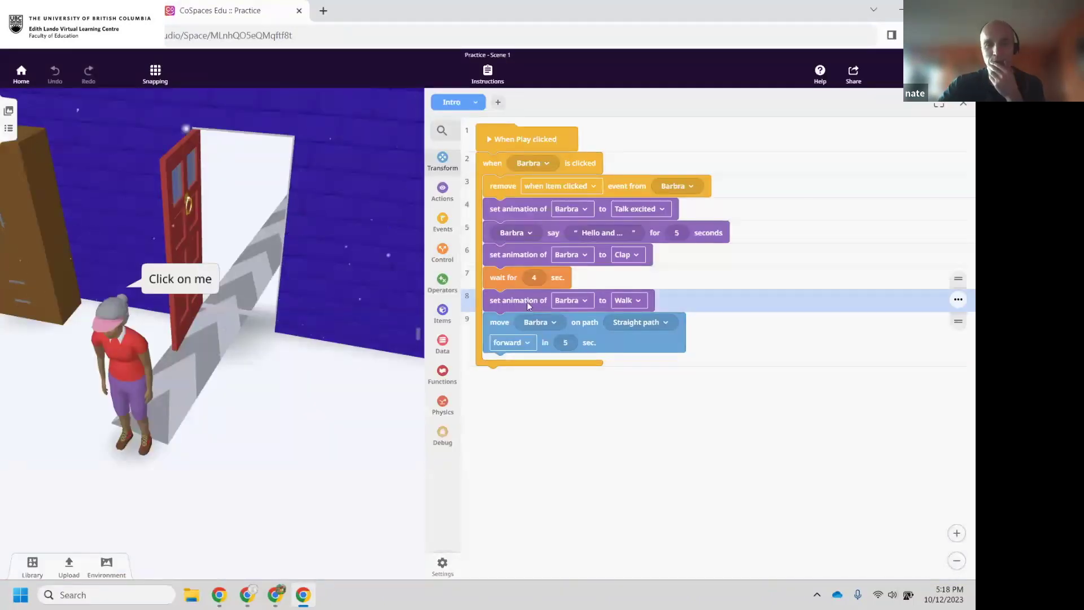
right_click(527, 302)
Add a Cheer animation after the path move, test it on Barbra, and return to the editor.
left_click(564, 314)
left_click_drag(563, 337, 625, 374)
left_click(629, 366)
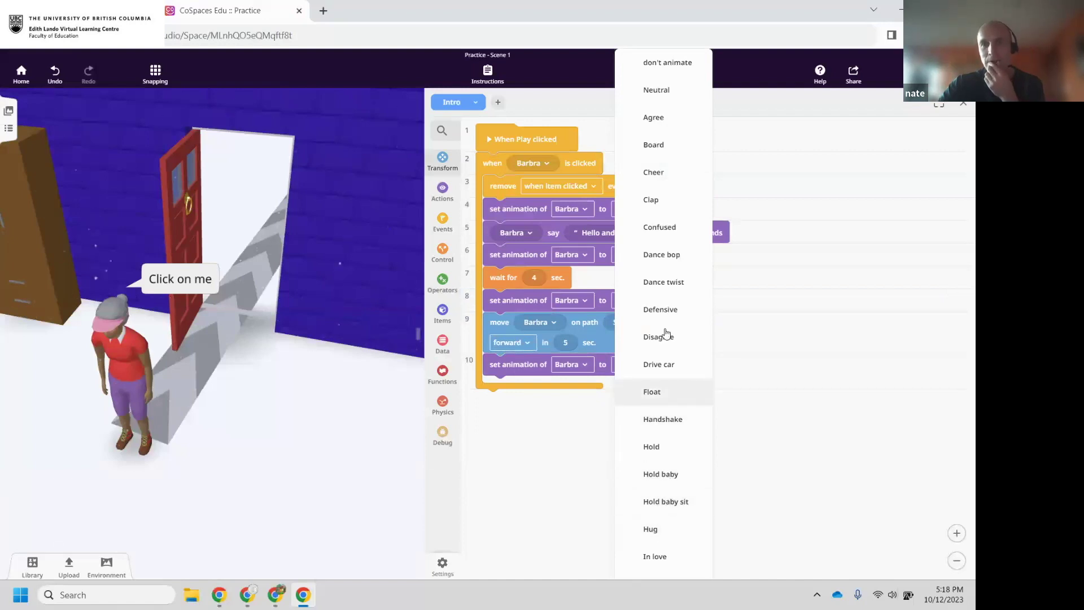
left_click(655, 173)
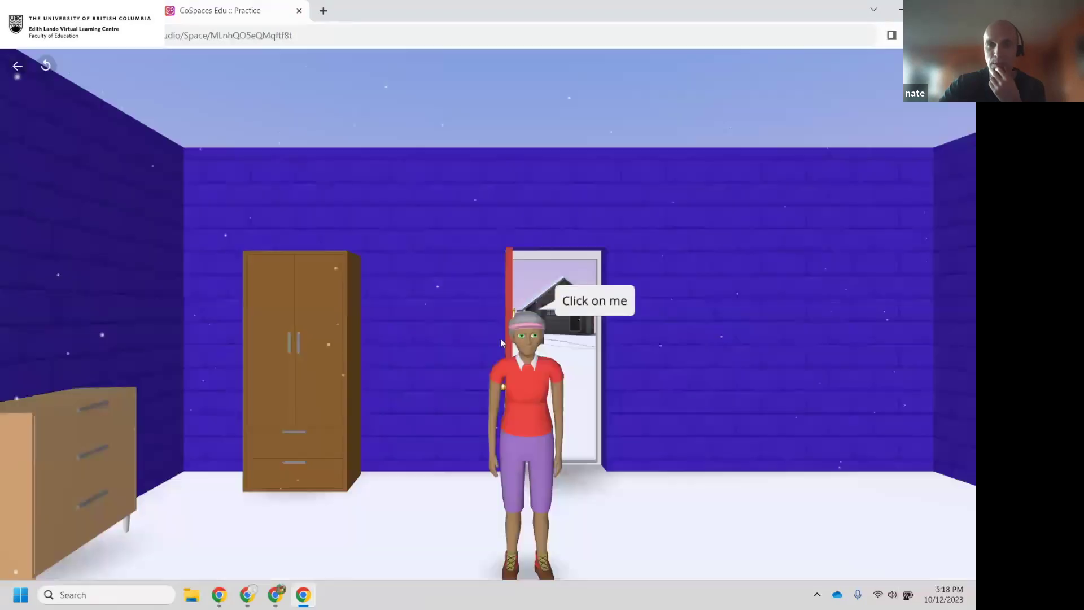
left_click(500, 337)
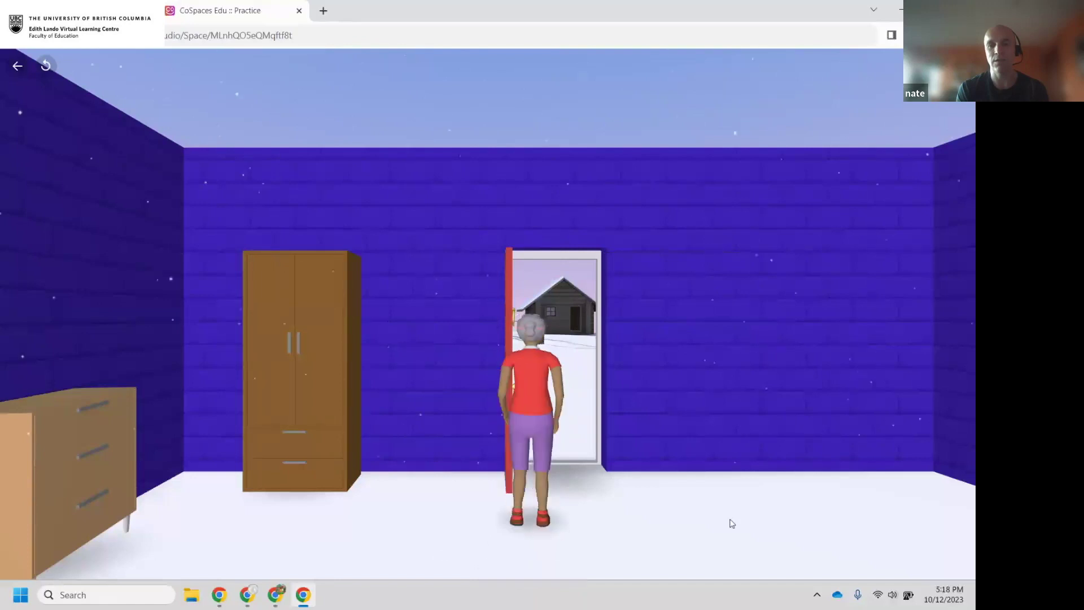
left_click(17, 67)
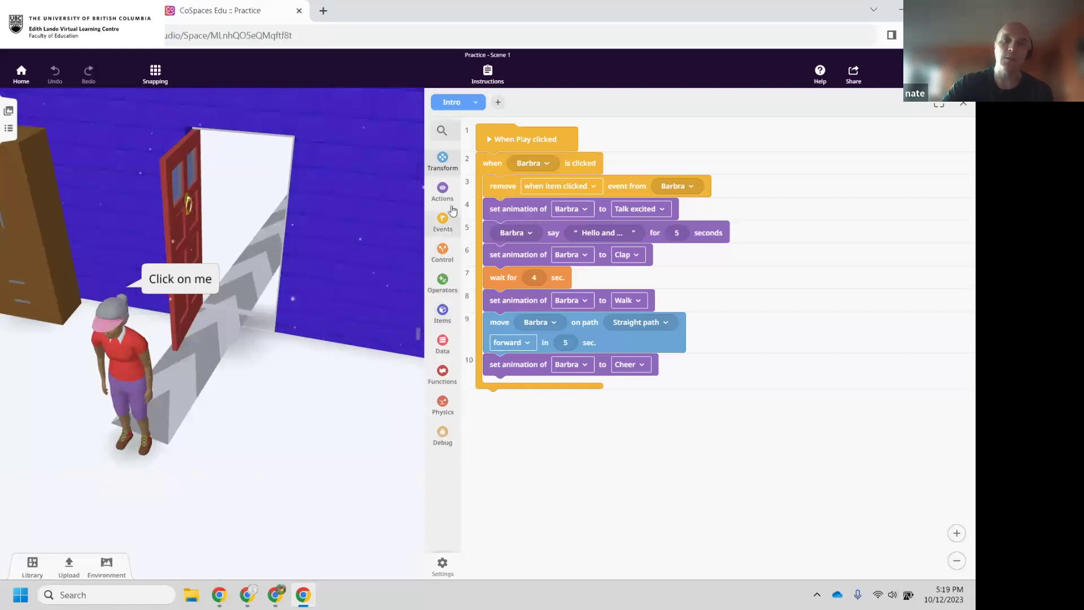
Add a 'turn clockwise 180°' block with a duplicated Walk animation placed before it.
left_click(443, 159)
left_click_drag(483, 193, 485, 199)
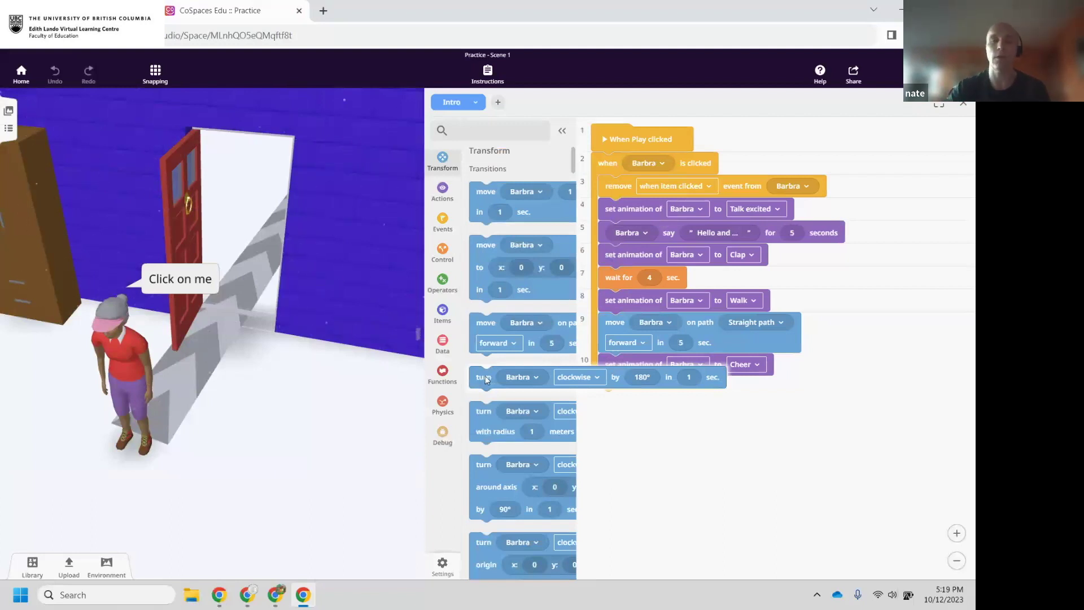
left_click_drag(479, 381, 611, 295)
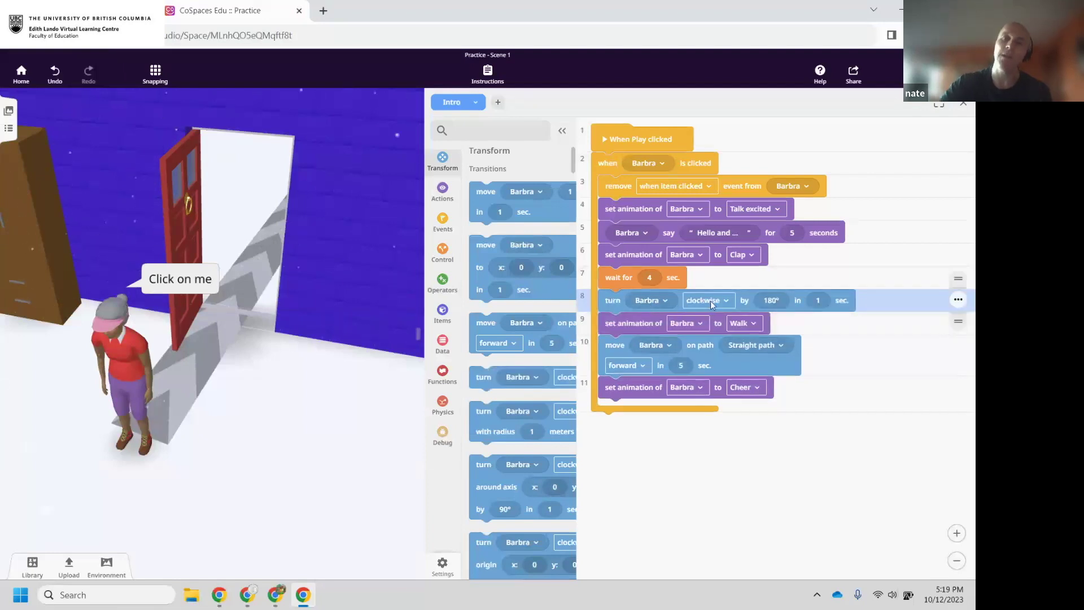
right_click(636, 322)
left_click(659, 333)
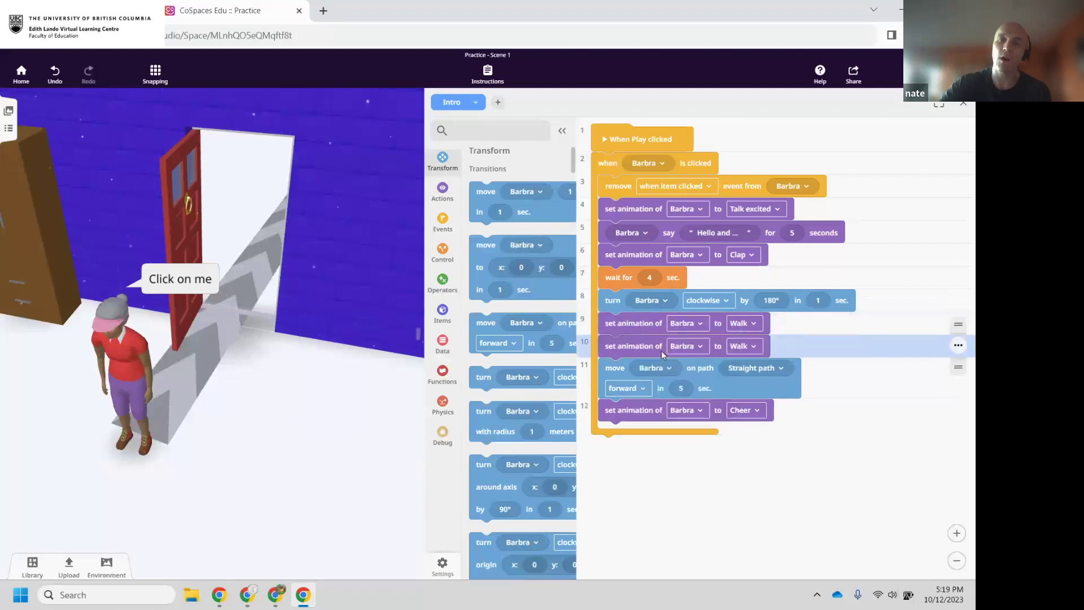
left_click_drag(653, 362, 646, 297)
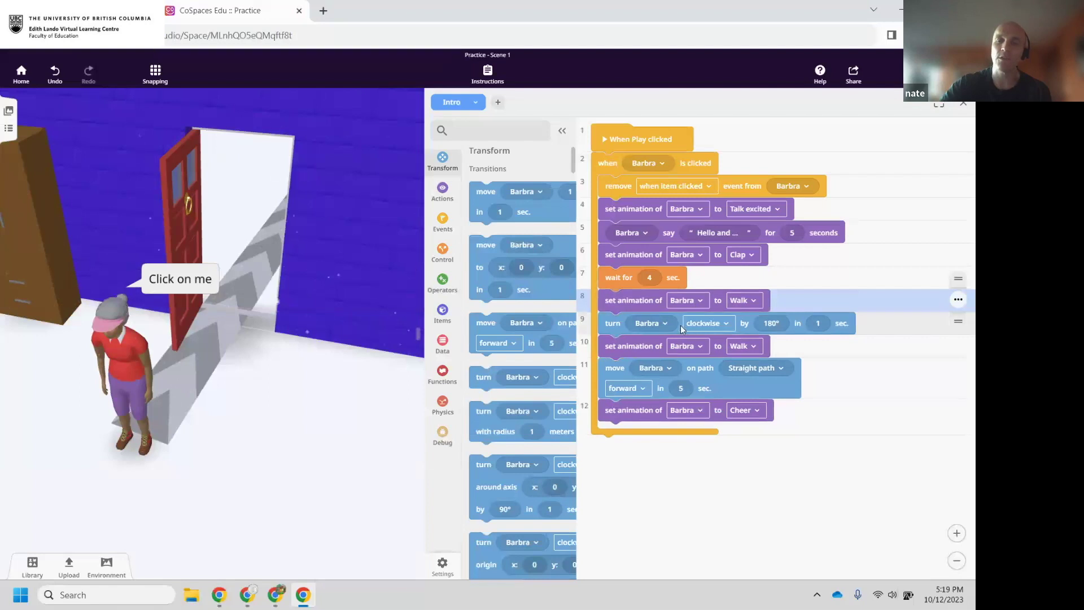
Make the turn last 2 seconds and run the scene, clicking Barbra to start.
left_click(818, 324)
left_click(819, 355)
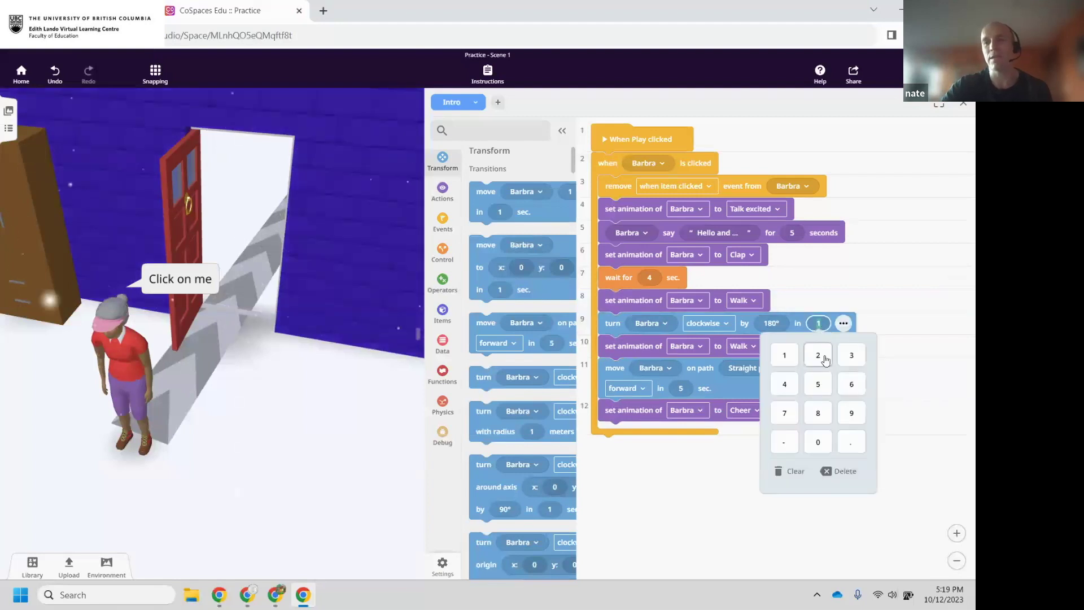
left_click(835, 299)
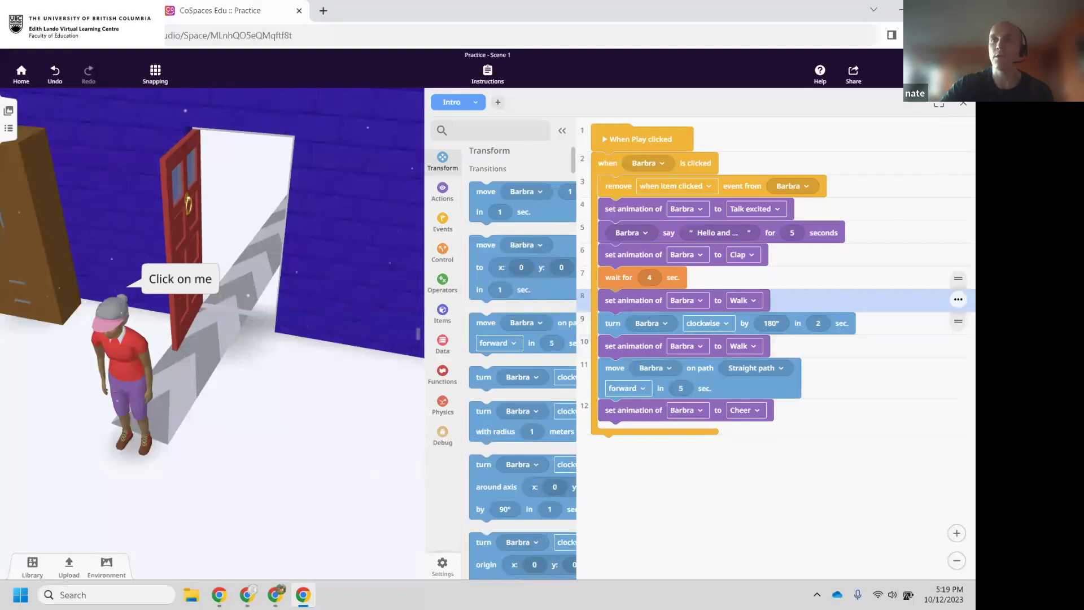
left_click(932, 71)
left_click(552, 398)
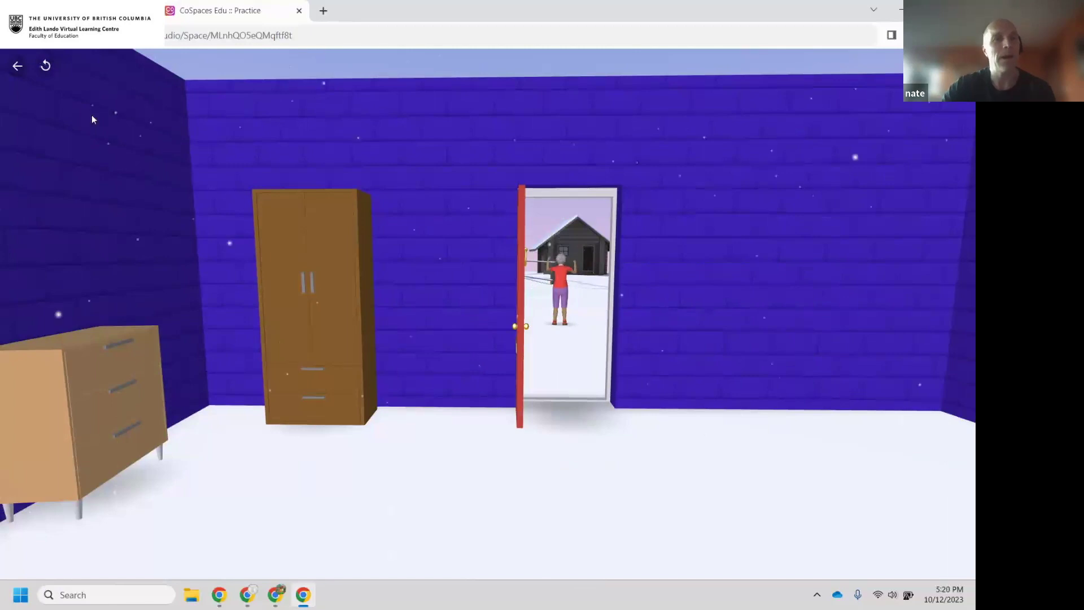
Set Barbra's move-on-path duration to 6 seconds.
left_click(17, 66)
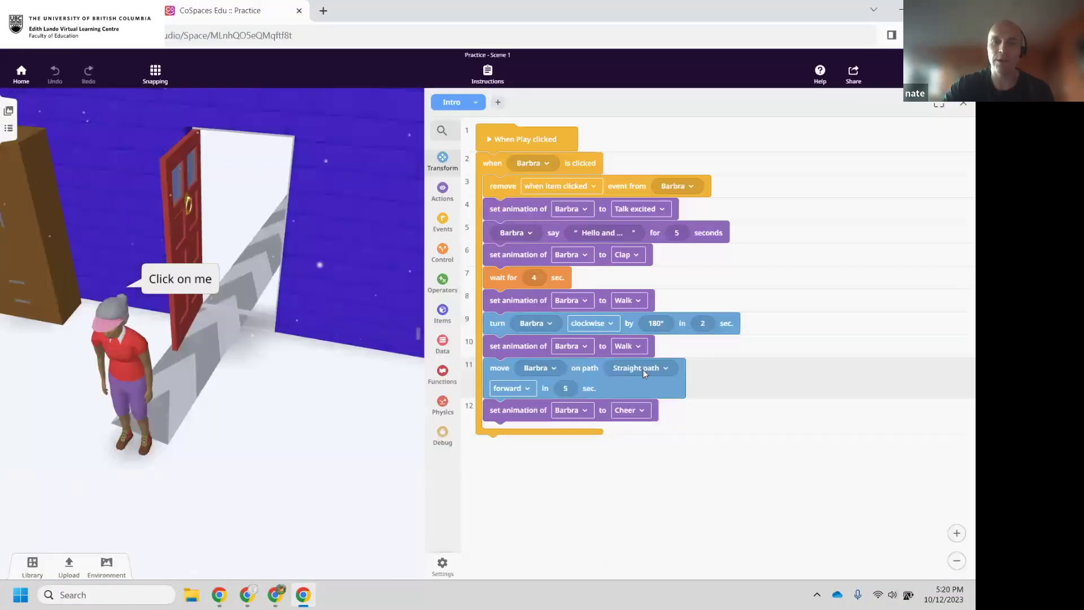
left_click(565, 388)
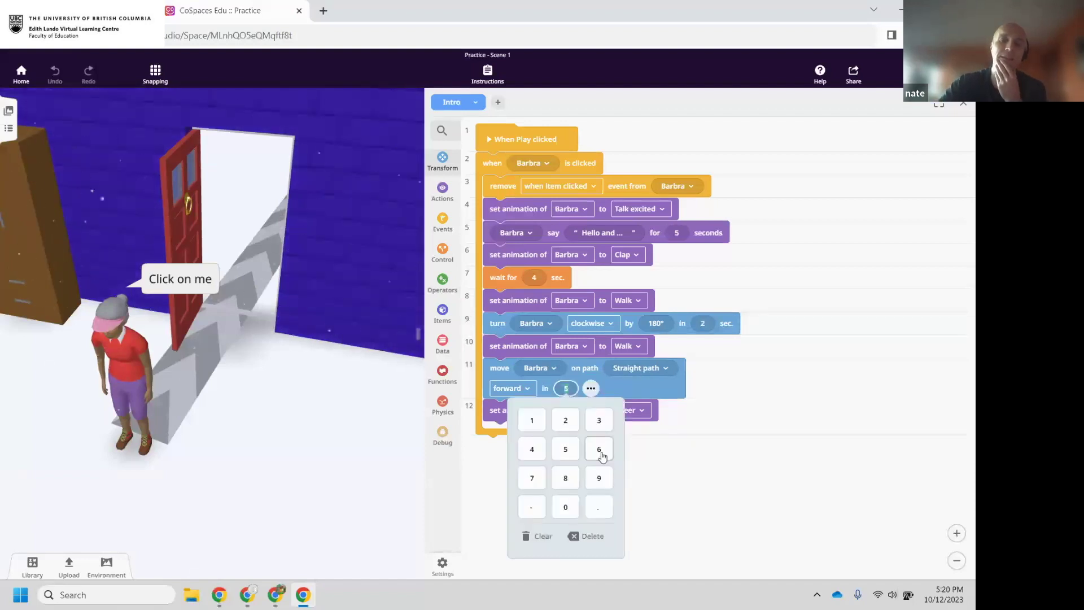
left_click(706, 450)
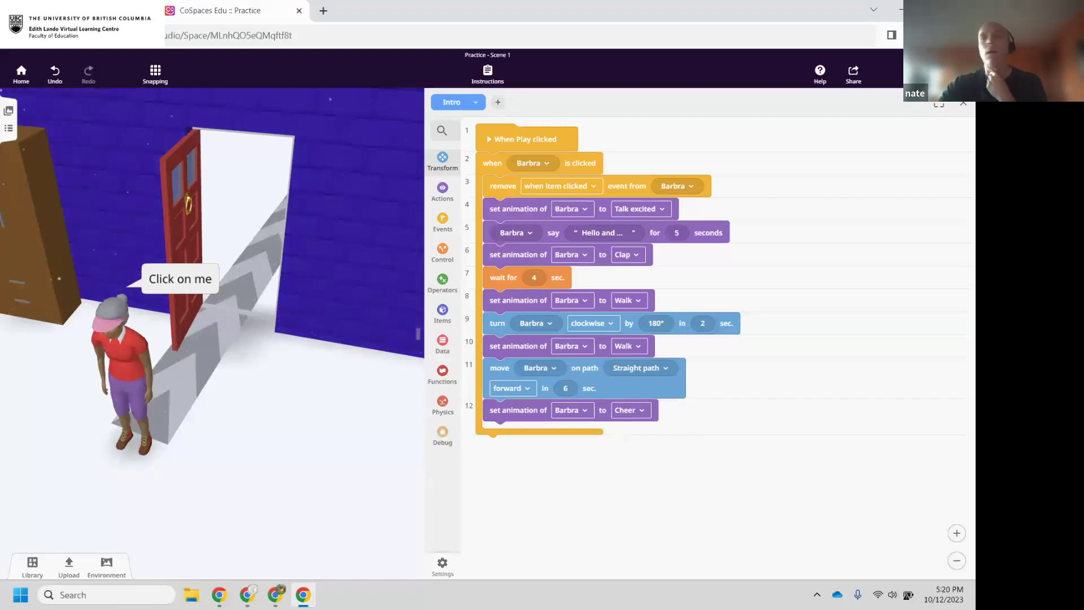
Nudge Barbra slightly to the left in the room.
mouse_move(292, 462)
left_mouse_down()
mouse_move(243, 456)
mouse_move(324, 472)
mouse_move(274, 452)
mouse_move(338, 435)
mouse_move(241, 439)
mouse_move(293, 455)
left_mouse_up()
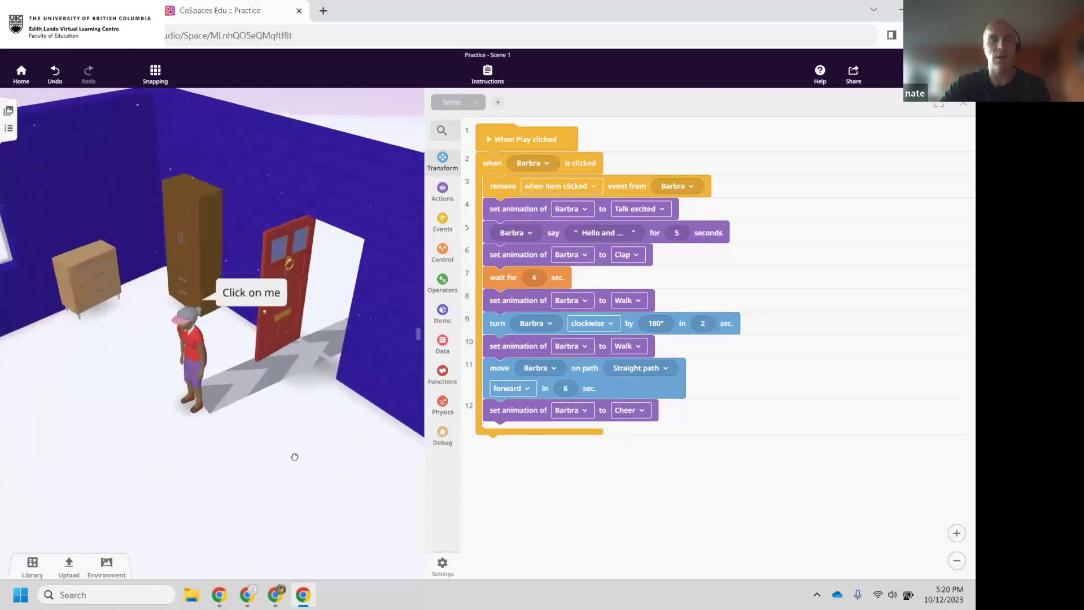
left_click(195, 361)
left_click_drag(209, 351, 202, 351)
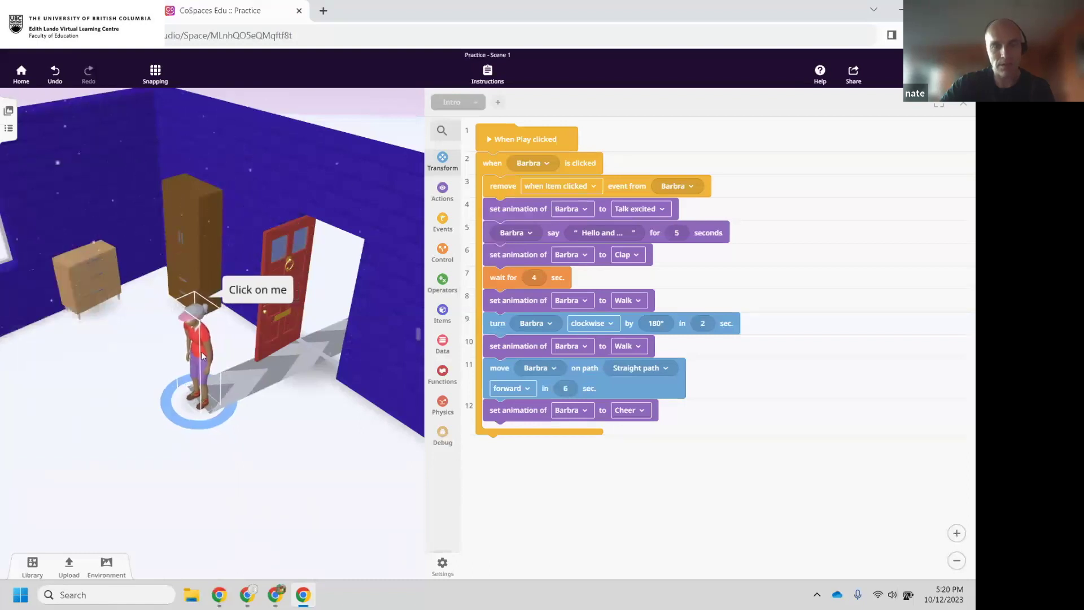
left_click(309, 449)
left_click_drag(309, 449, 206, 415)
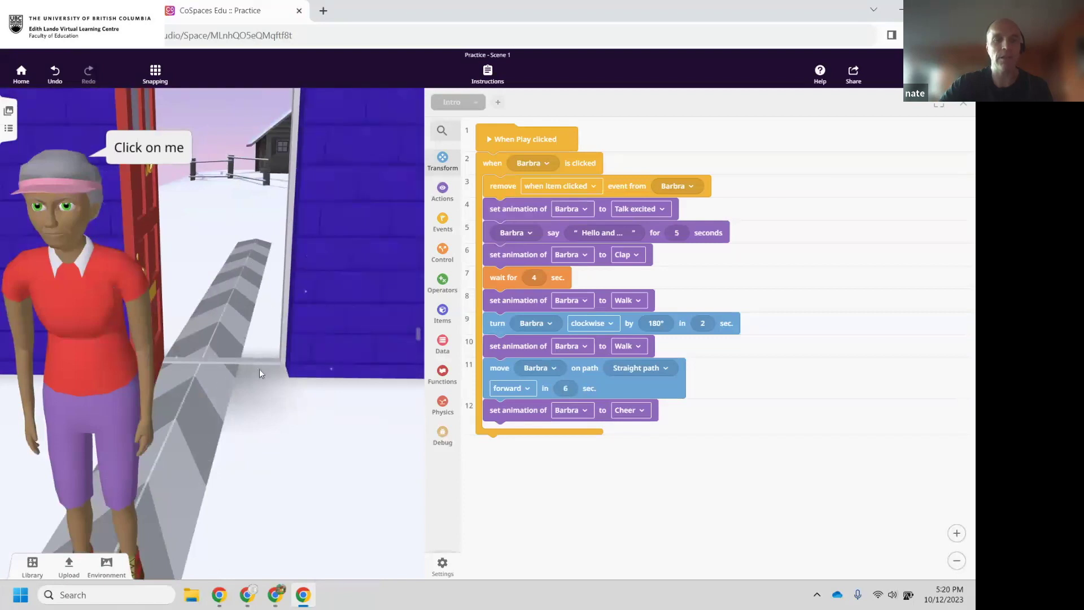
mouse_move(307, 443)
left_mouse_down()
mouse_move(218, 443)
mouse_move(290, 438)
mouse_move(320, 450)
left_mouse_up()
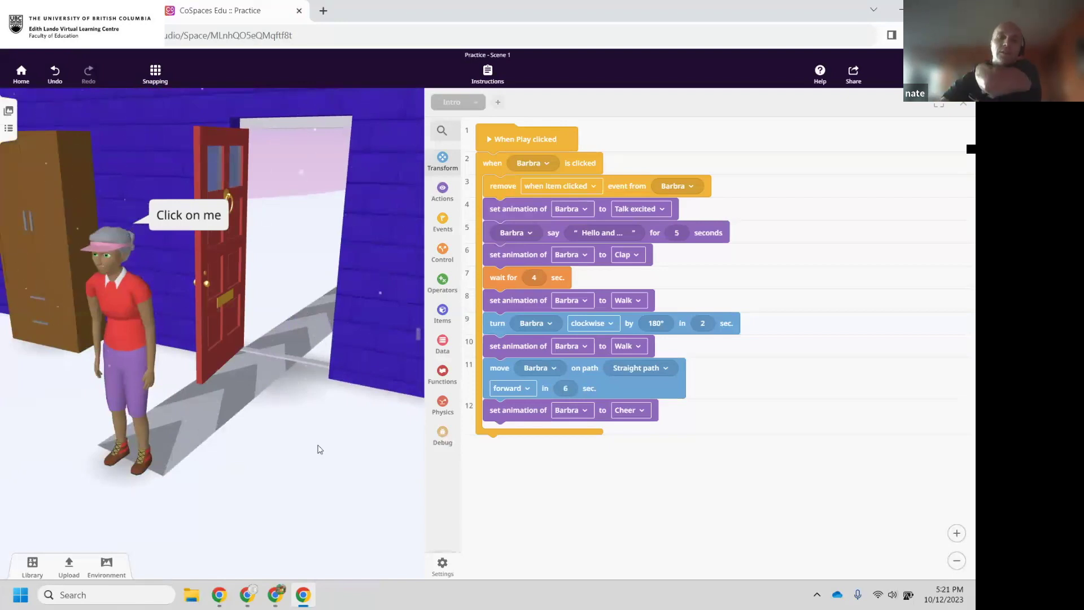
Switch the floor path's Type from Straight to Curved in its Path settings.
left_click(261, 378)
right_click(260, 378)
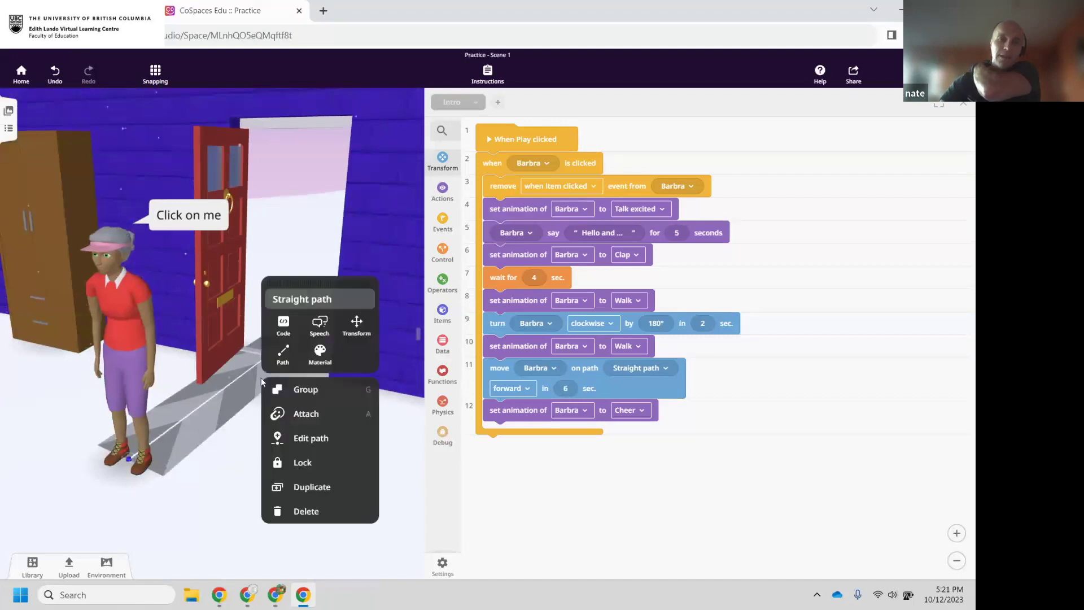
left_click(288, 354)
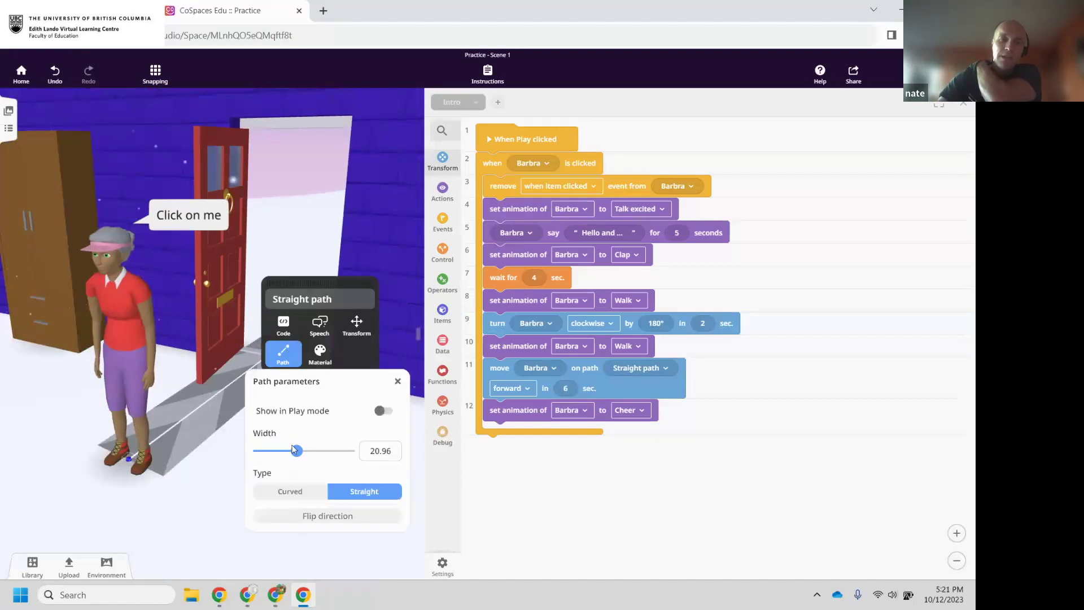
left_click(307, 494)
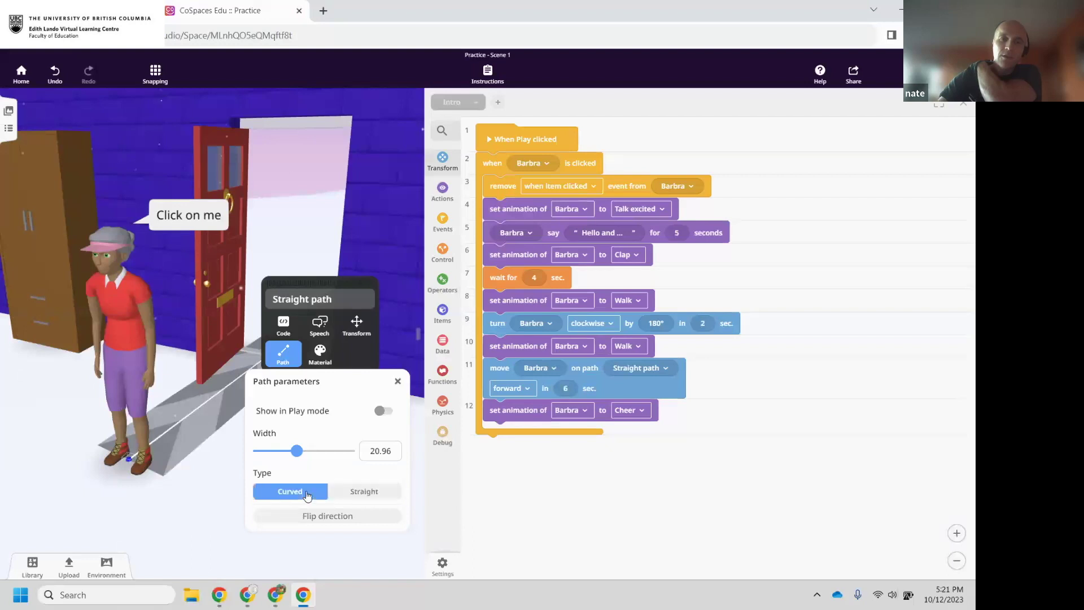
left_click(237, 474)
Focus the view on the path and enter its Edit path mode.
left_click_drag(247, 467, 247, 398)
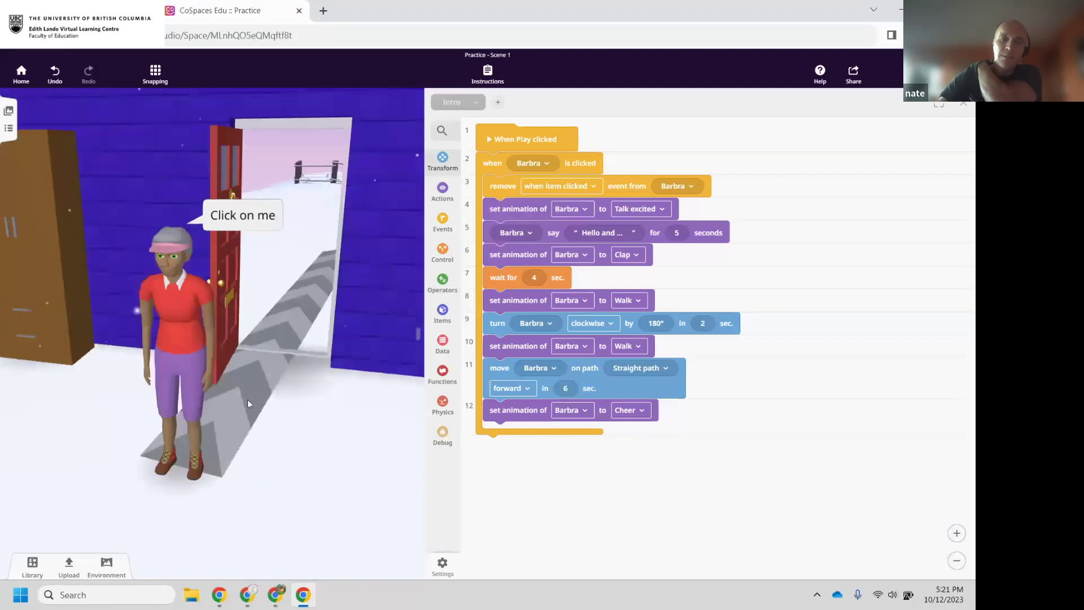
double_click(242, 383)
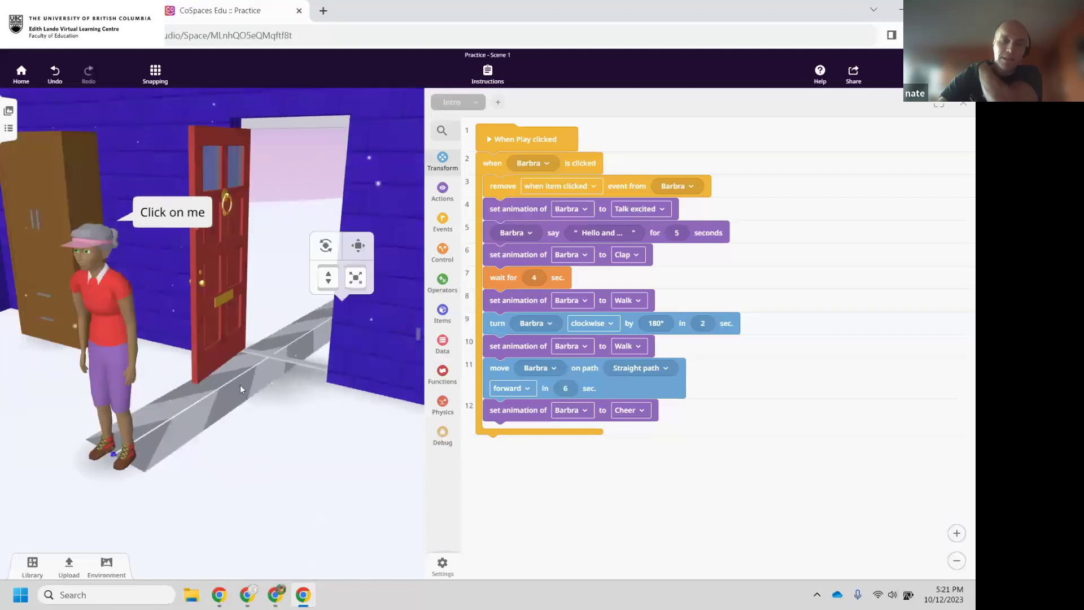
left_click(240, 386)
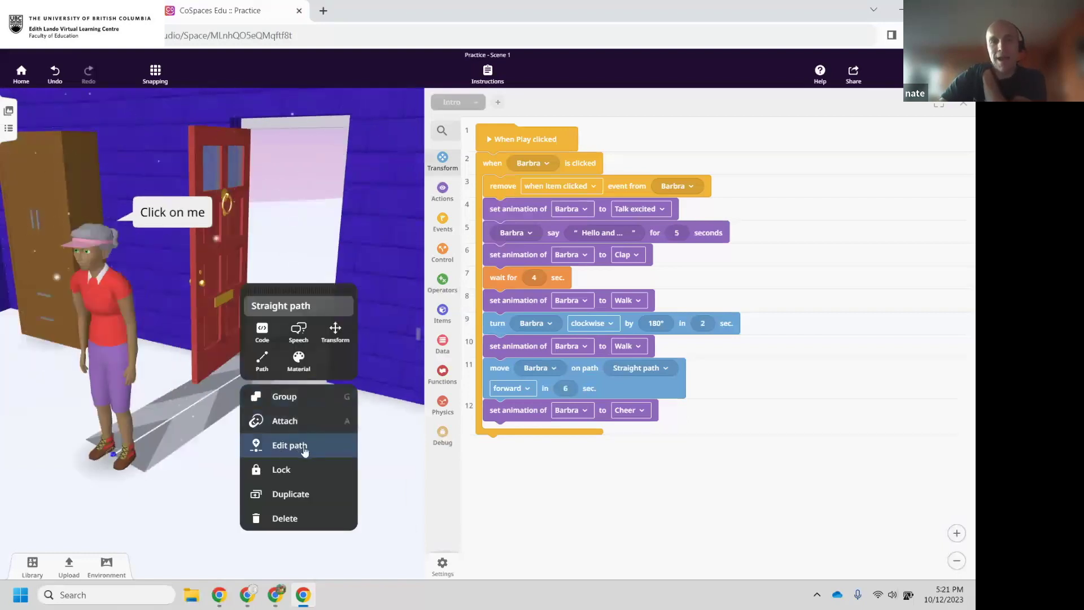
left_click(260, 446)
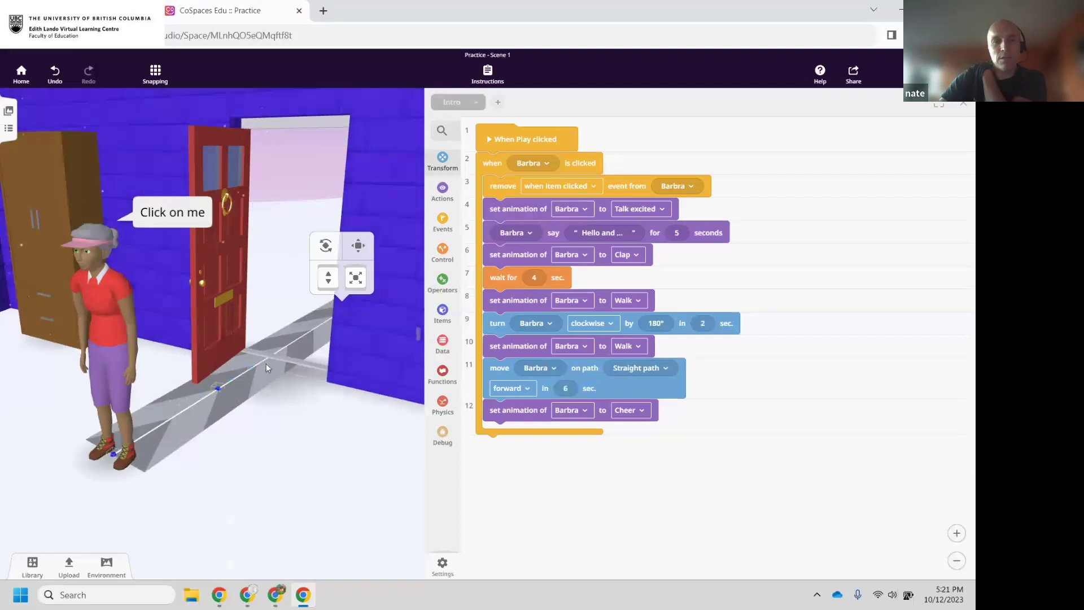
left_click(285, 433)
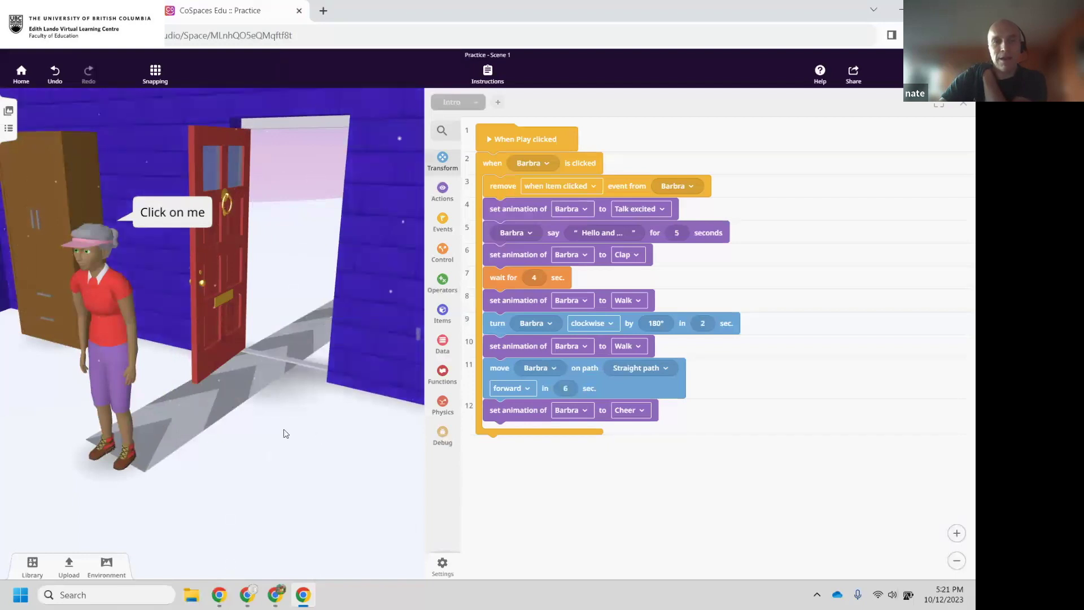
double_click(285, 433)
left_click(292, 290)
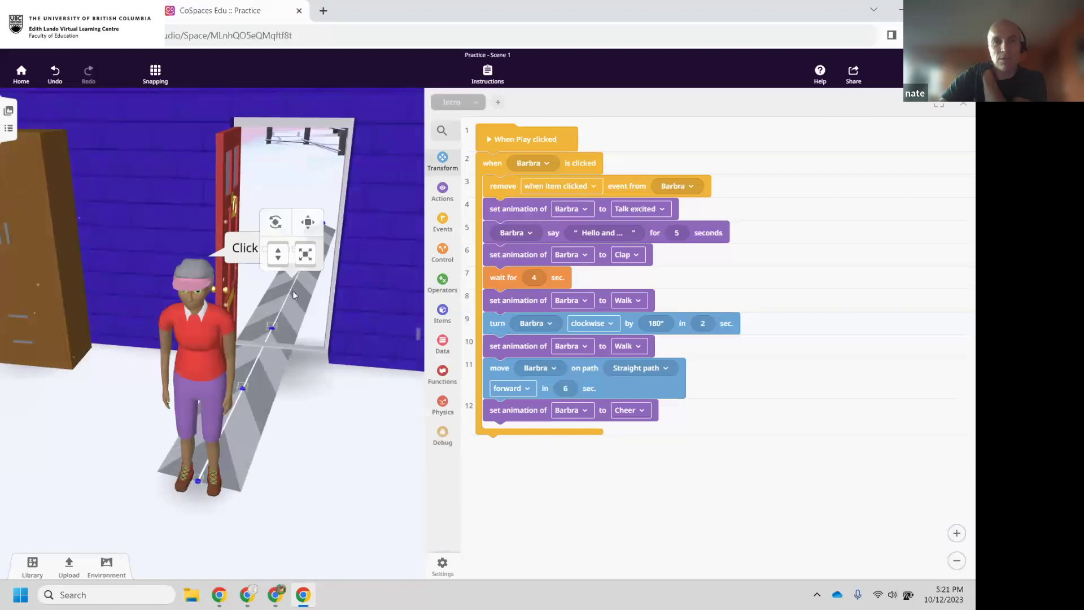
left_click(292, 290)
left_click(340, 351)
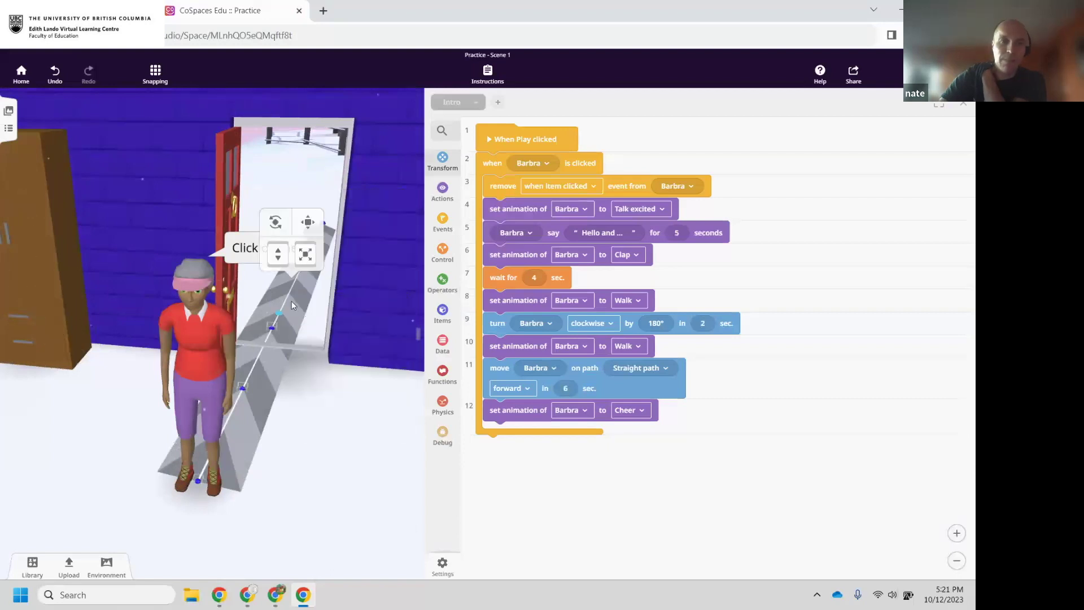
Drag the path's top endpoint out past the doorway, lower it, and select the far end point.
left_click(291, 292)
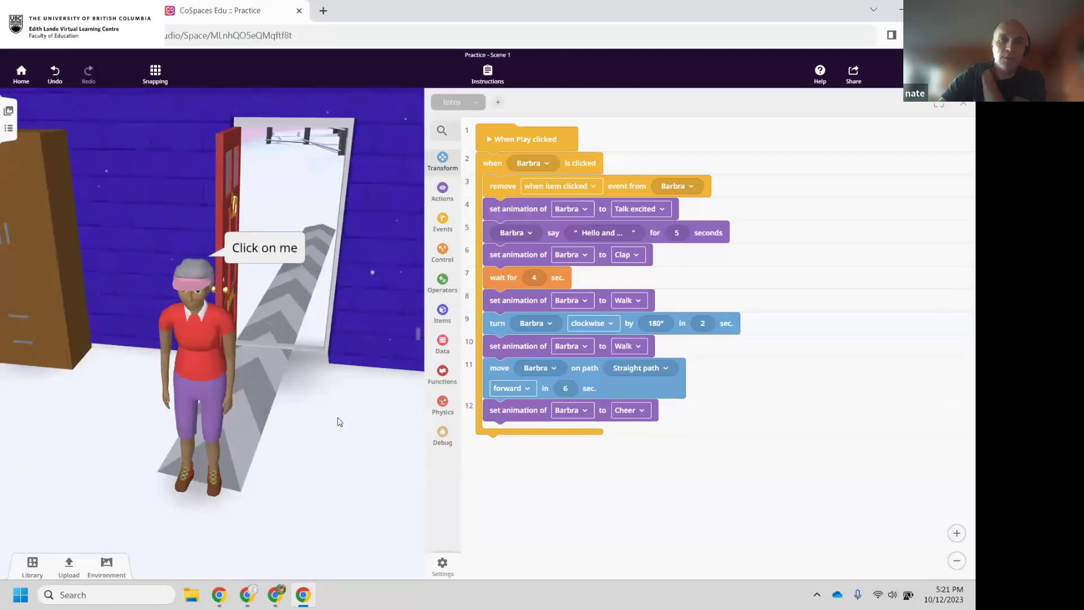
left_click(293, 292)
left_click_drag(294, 291, 322, 224)
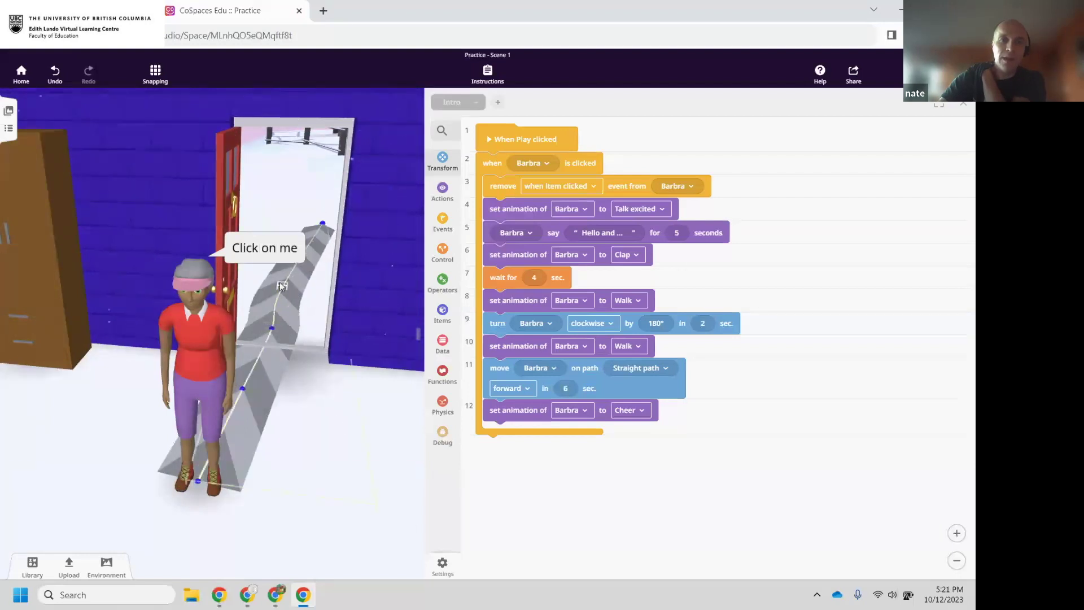
left_click(300, 285)
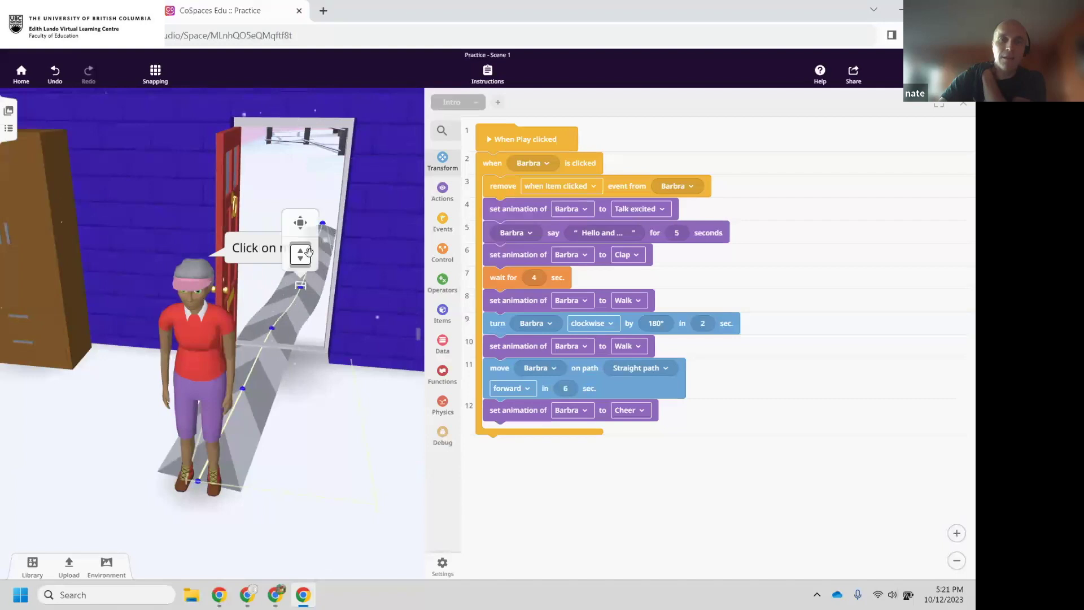
left_click_drag(325, 227, 333, 259)
double_click(398, 443)
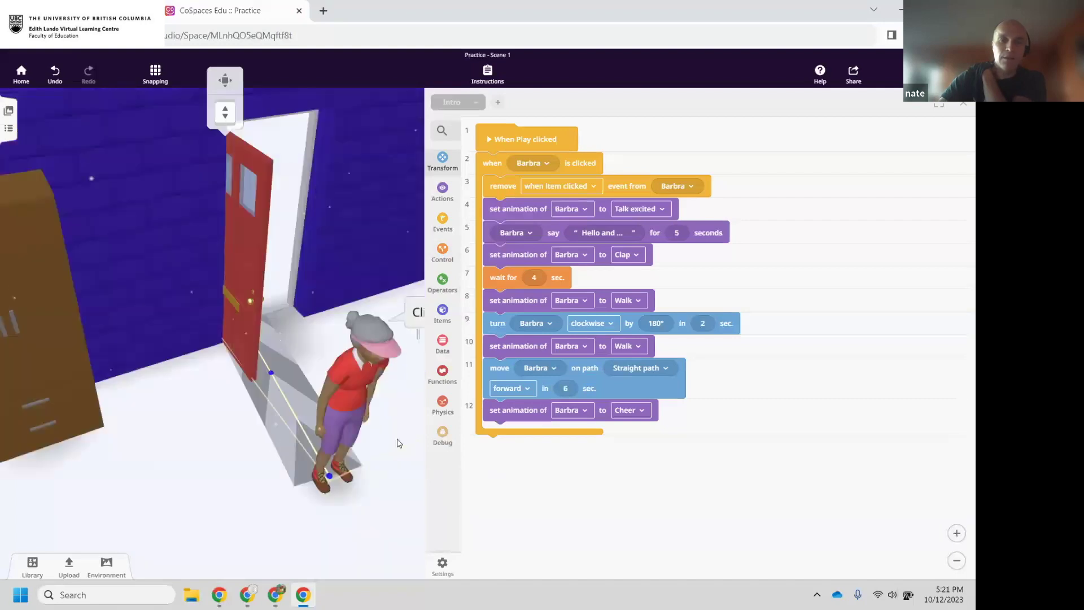
mouse_move(249, 464)
left_mouse_down()
mouse_move(220, 455)
mouse_move(201, 467)
mouse_move(240, 478)
left_mouse_up()
scroll(240, 478, "down", 5)
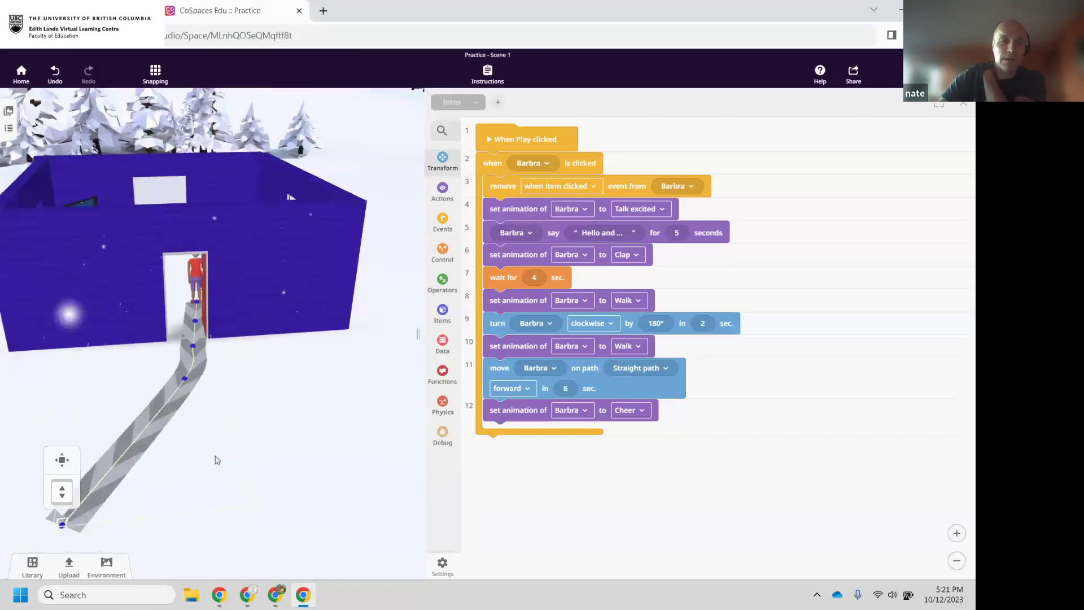
left_click(110, 487)
Move the path's end point and straighten the bend near the door.
left_click_drag(91, 485, 63, 376)
left_click_drag(190, 374, 201, 323)
scroll(209, 384, "up", 5)
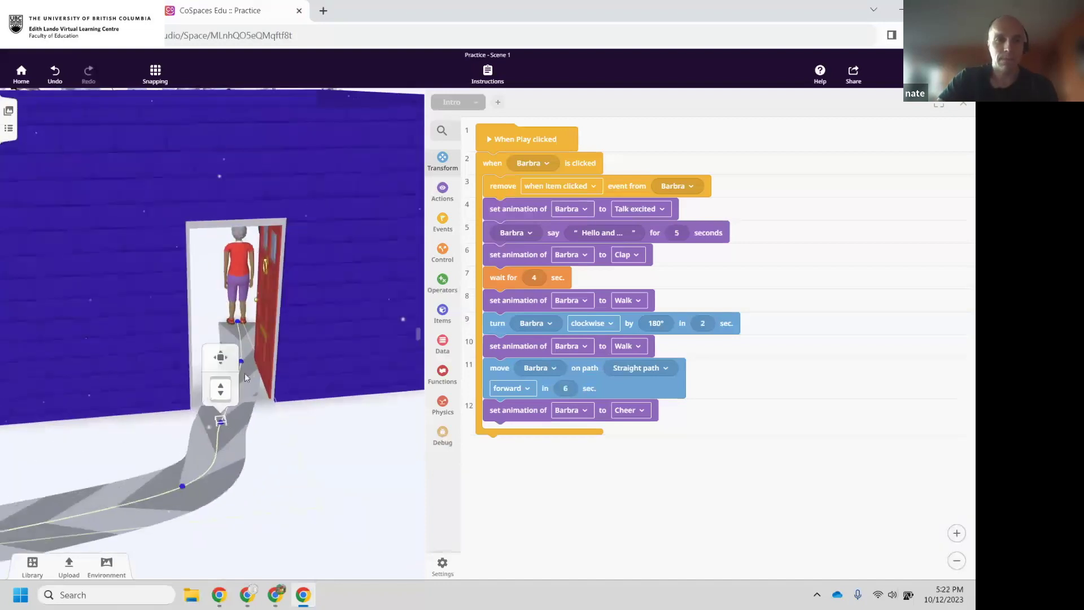
scroll(245, 377, "up", 2)
left_click_drag(247, 374, 221, 368)
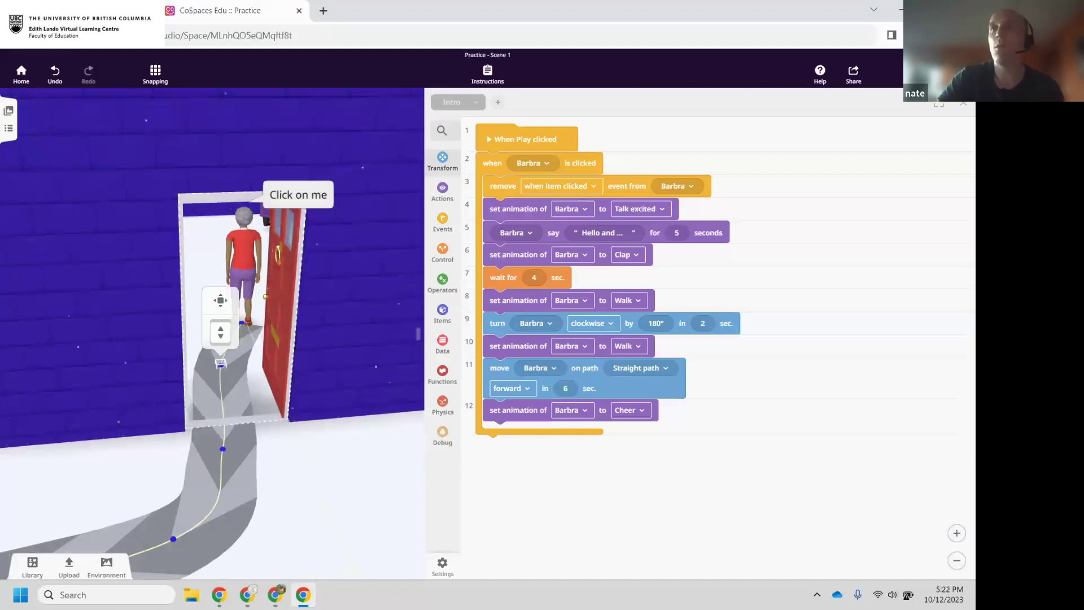
Raise the path point beside the doorway, then test-play the scene and return to editing.
key("alt+Tab")
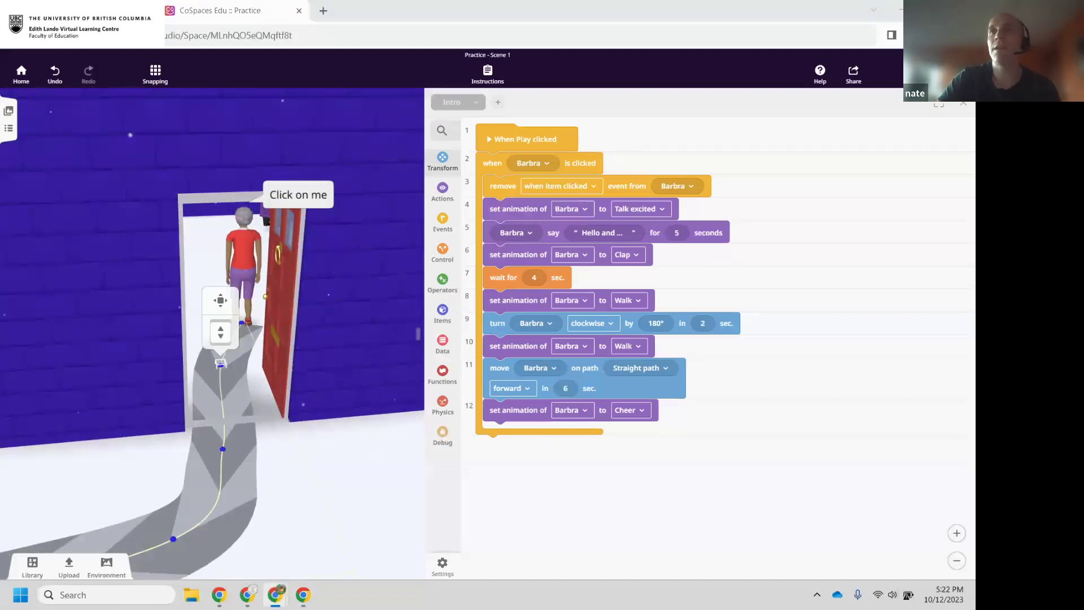
left_click_drag(365, 476, 330, 414)
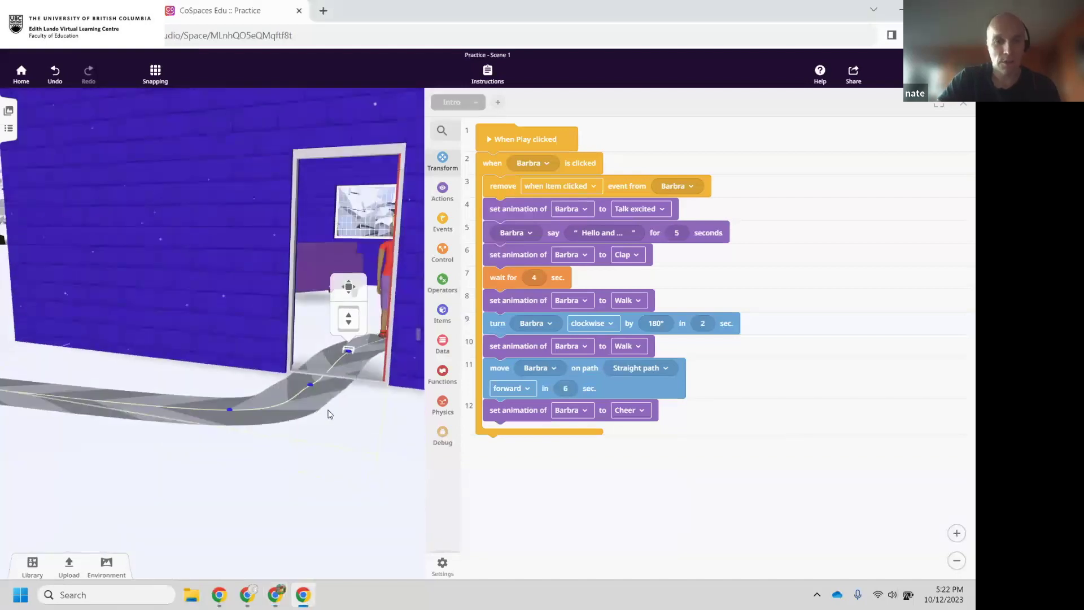
left_click(311, 384)
left_click_drag(312, 335, 313, 283)
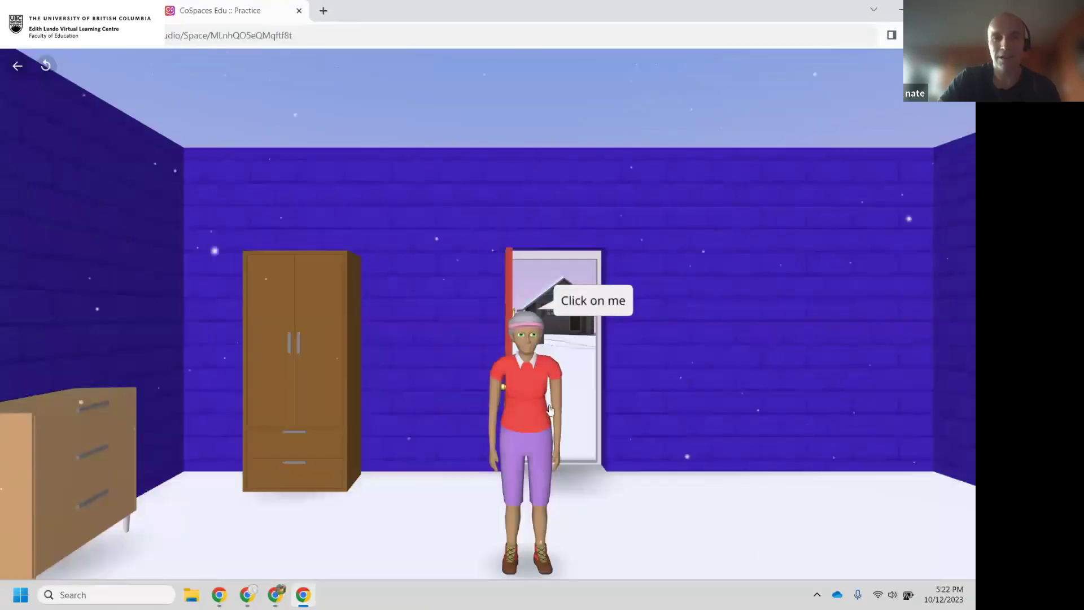
left_click(542, 406)
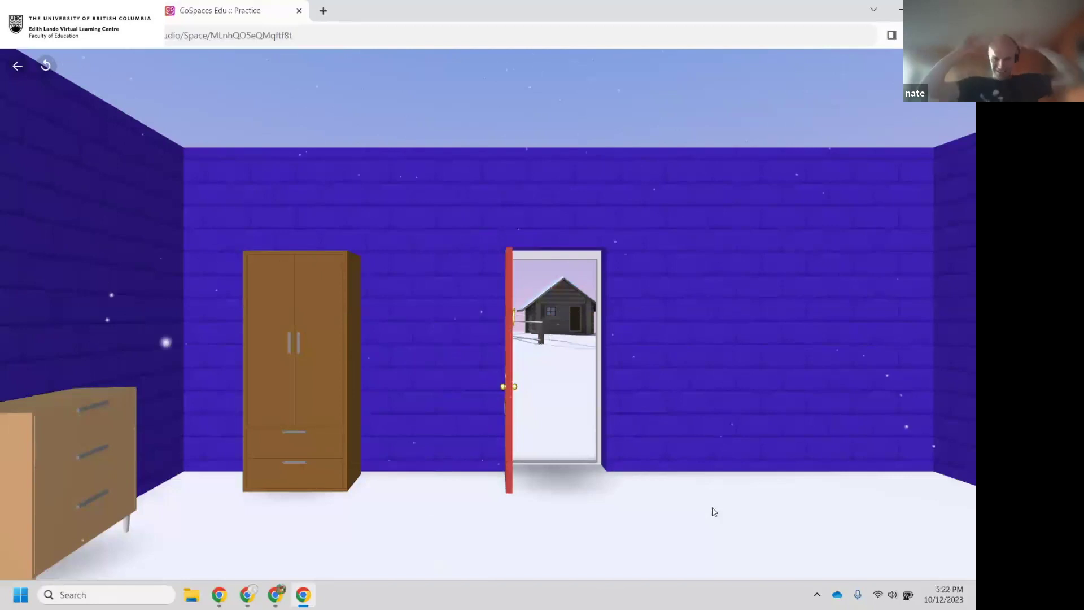
left_click(19, 64)
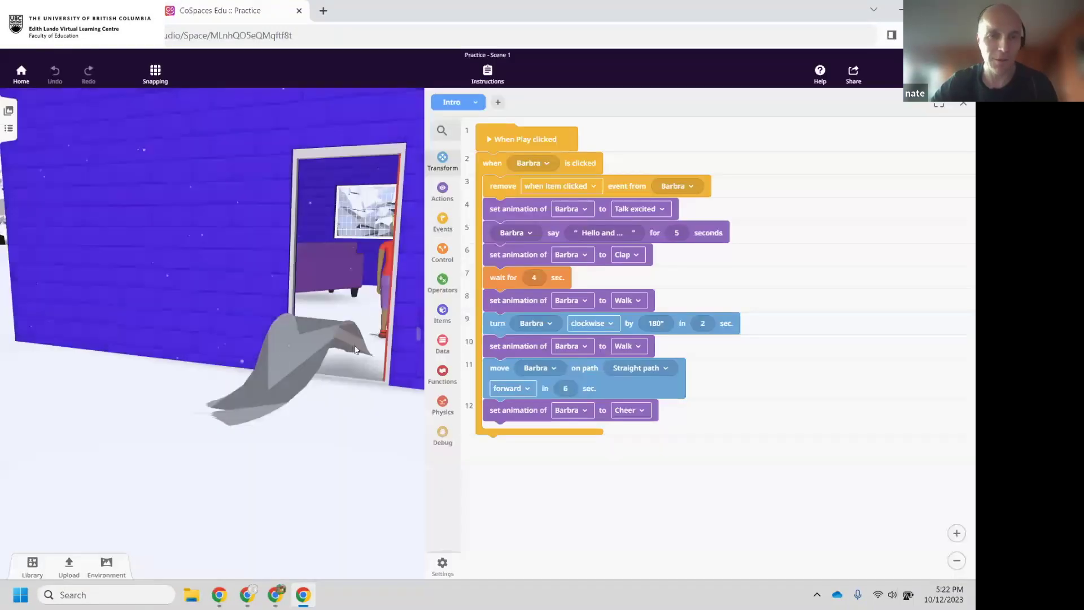
Lower the raised path point back down to the floor.
left_click(312, 317)
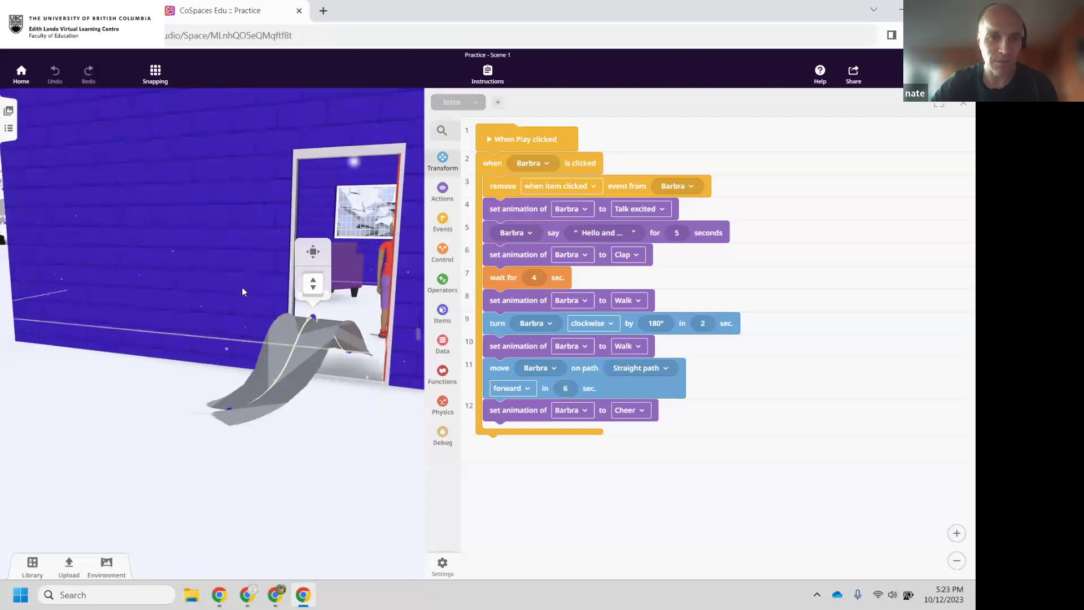
left_click_drag(312, 282, 308, 357)
left_click(310, 476)
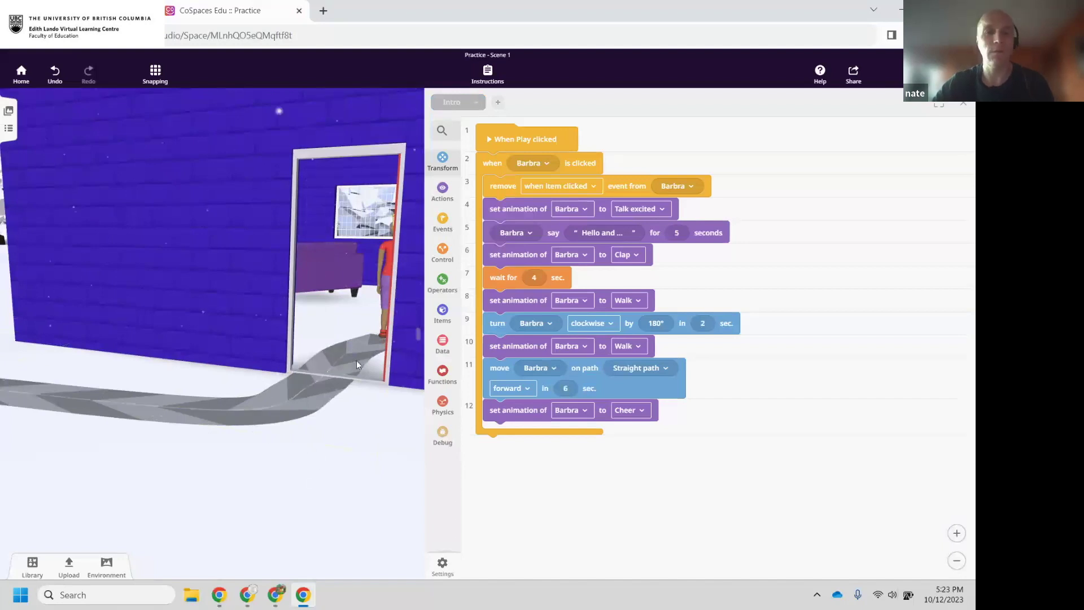
Orbit and zoom the view onto the doorway and select the front door.
left_click_drag(243, 463, 369, 456)
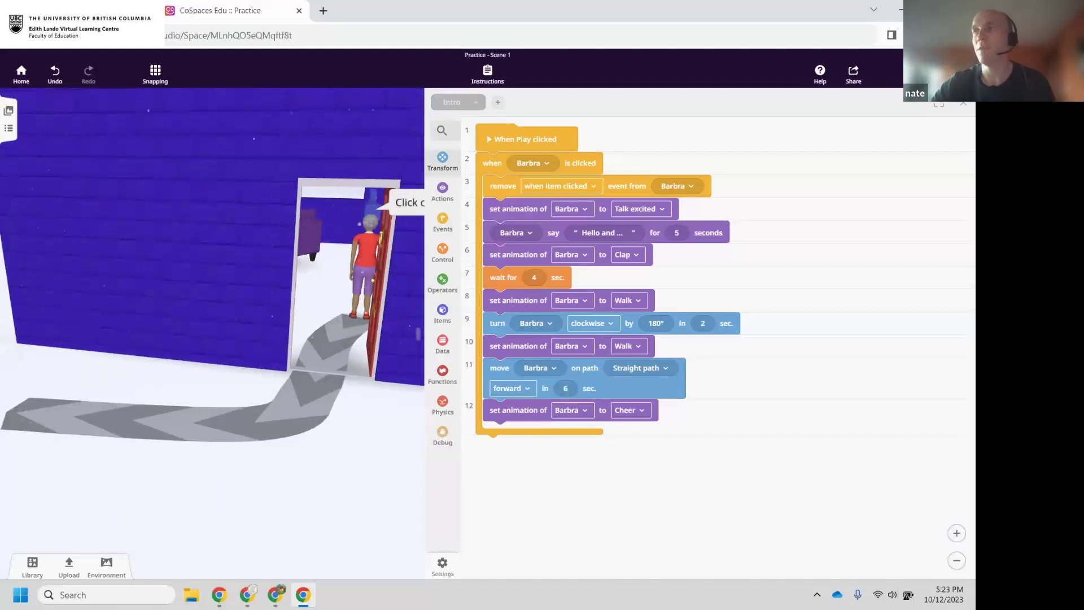
left_click_drag(265, 473, 237, 363)
scroll(280, 463, "down", 5)
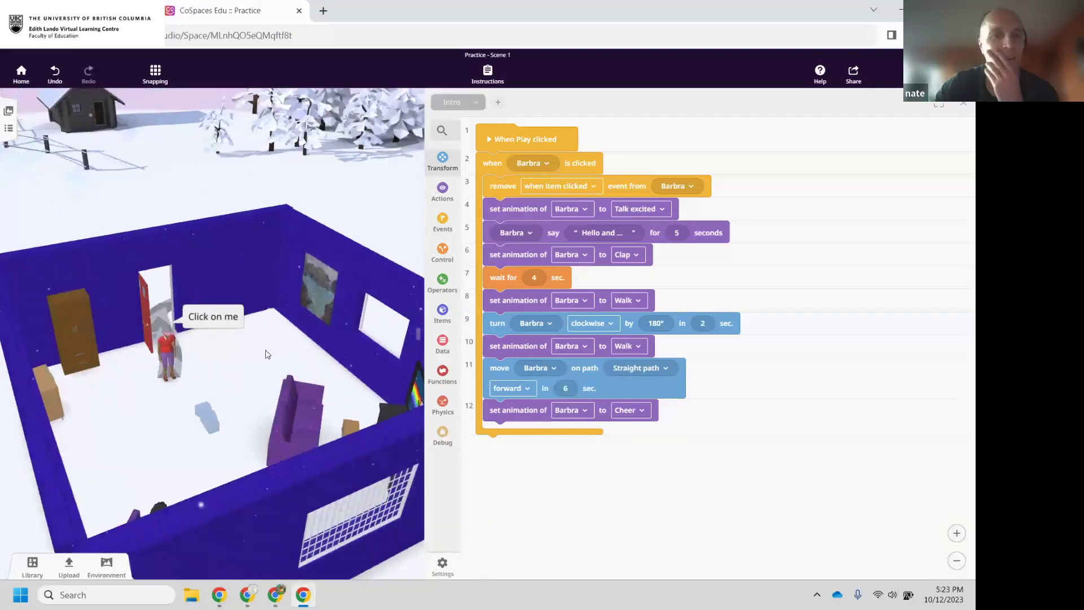
left_click_drag(219, 376, 193, 372)
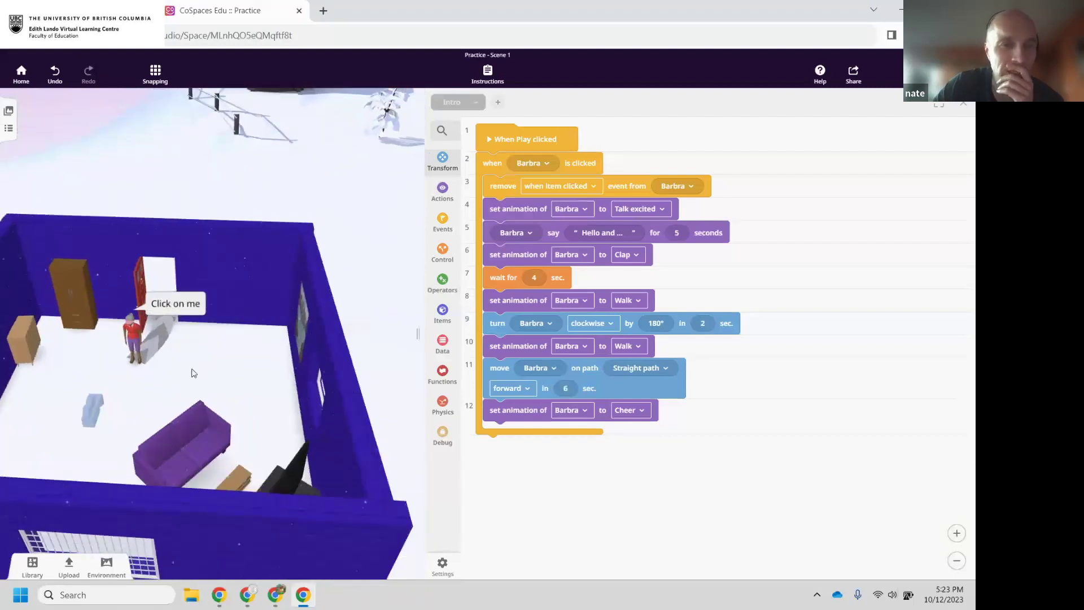
scroll(193, 373, "up", 5)
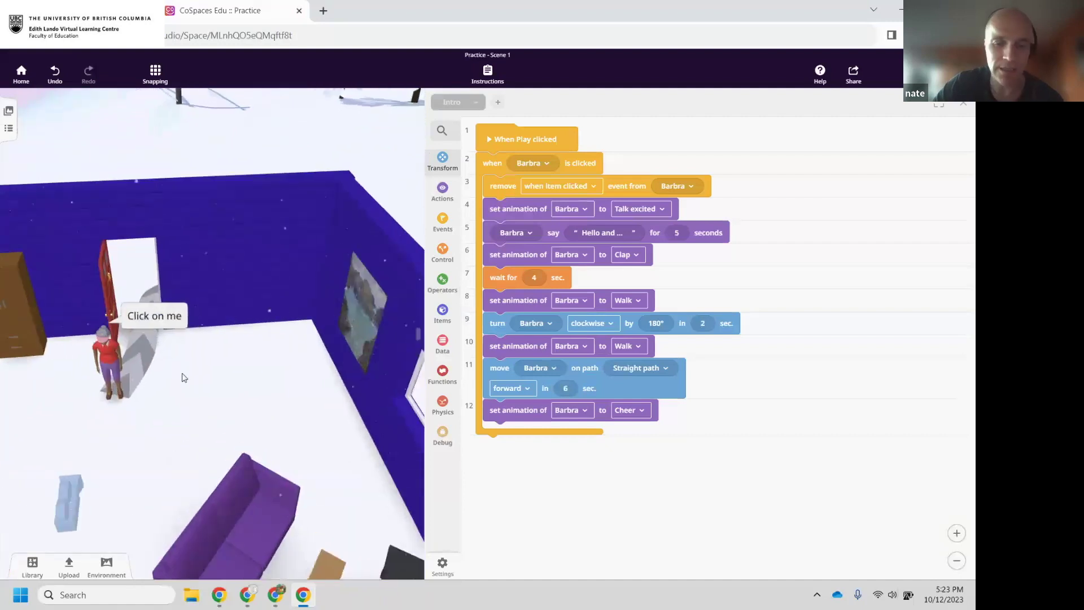
left_click_drag(196, 382, 421, 383)
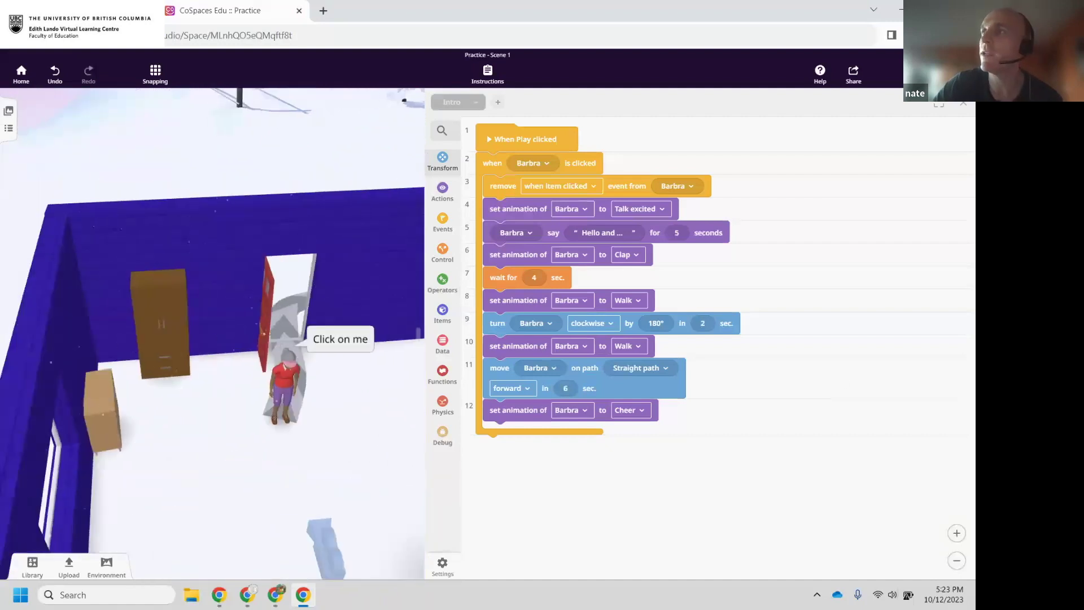
left_click_drag(331, 444, 290, 445)
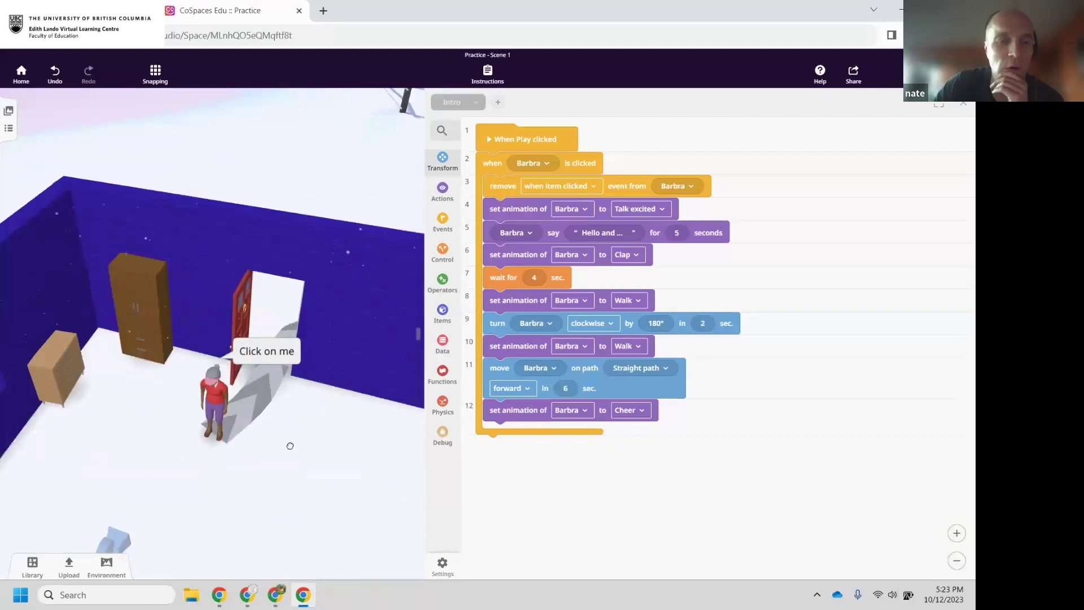
left_click(238, 323)
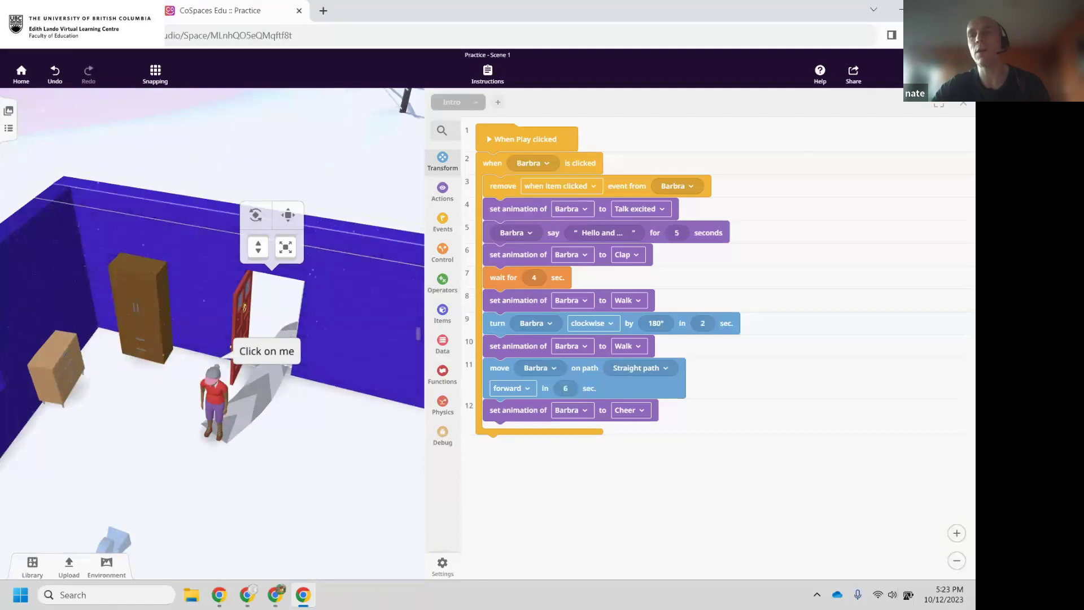
left_click(932, 71)
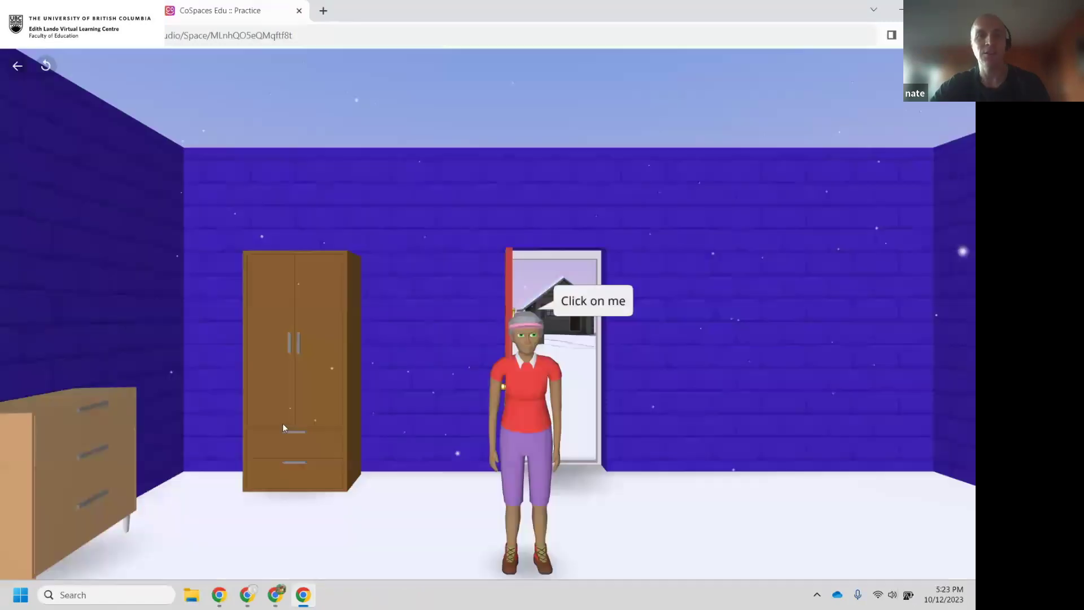
left_click(528, 396)
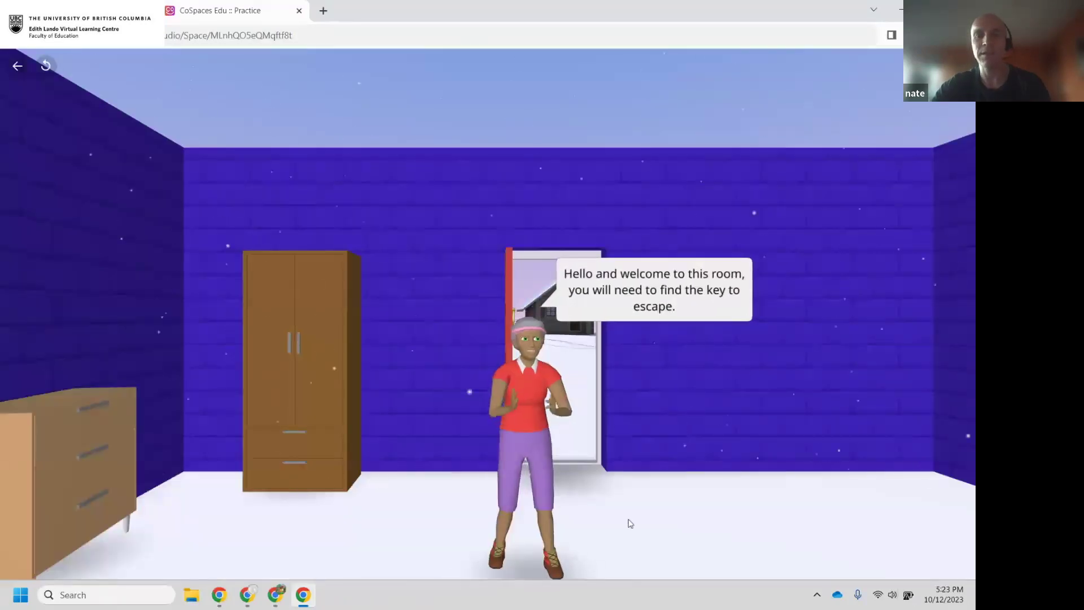
key("d")
key("w")
key("w")
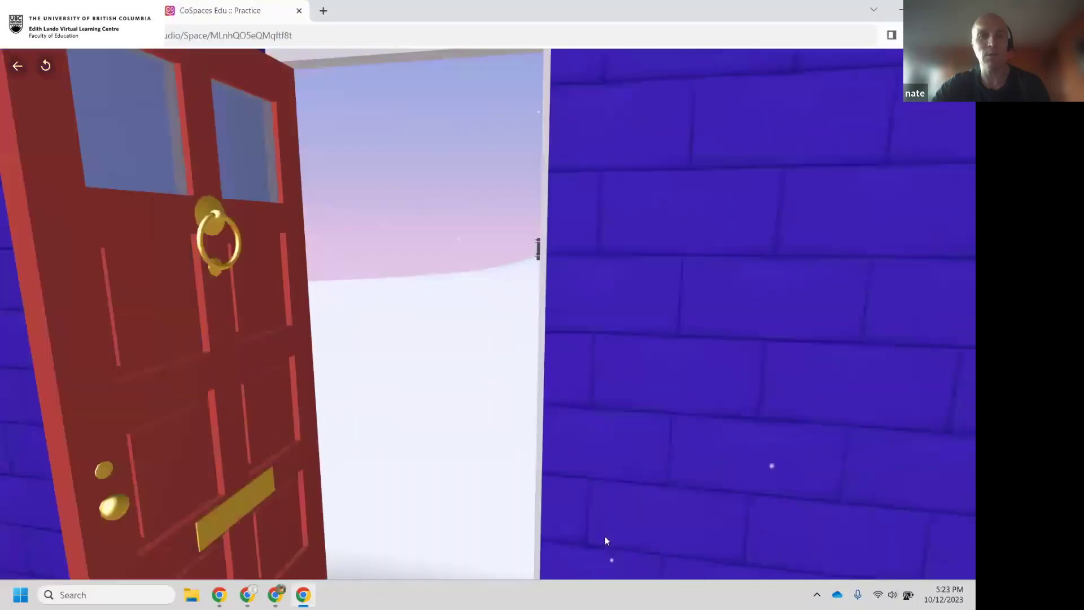
left_click_drag(603, 542, 260, 544)
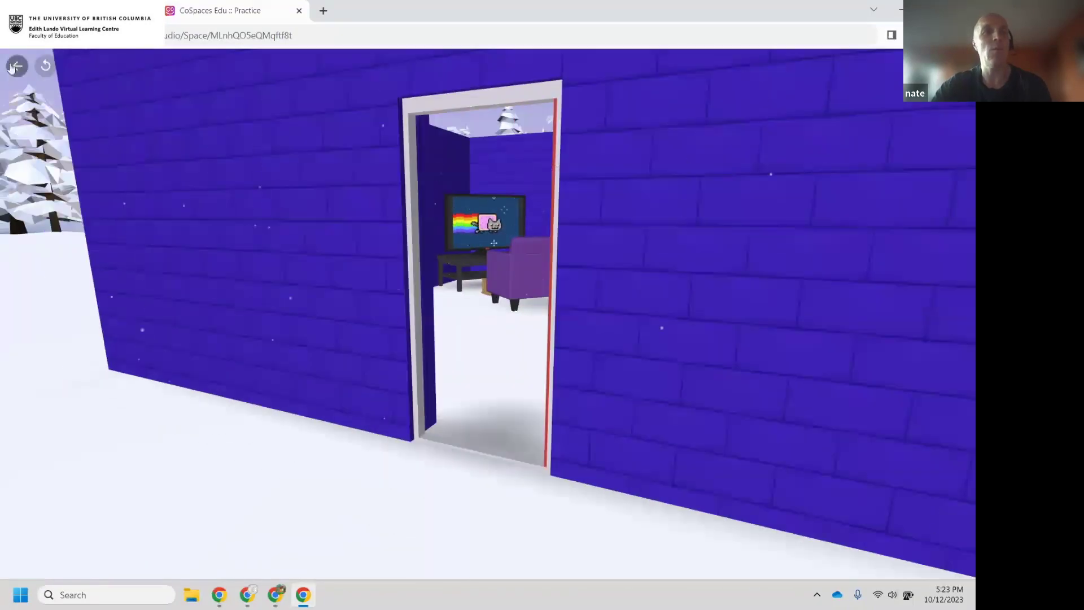
left_click(16, 66)
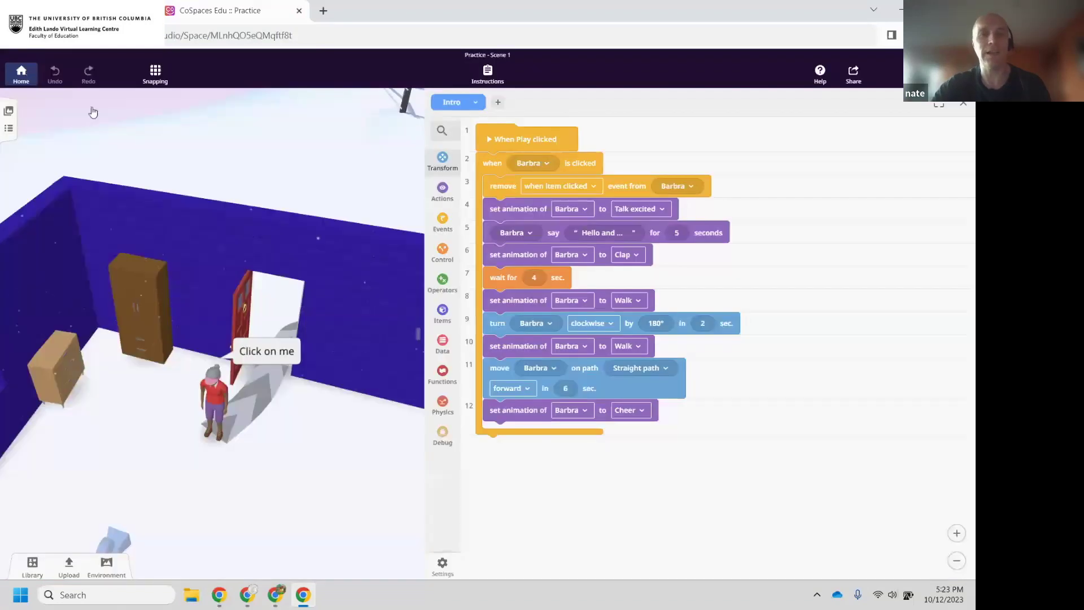
Set the Front door's animation to Closed.
left_click(247, 322)
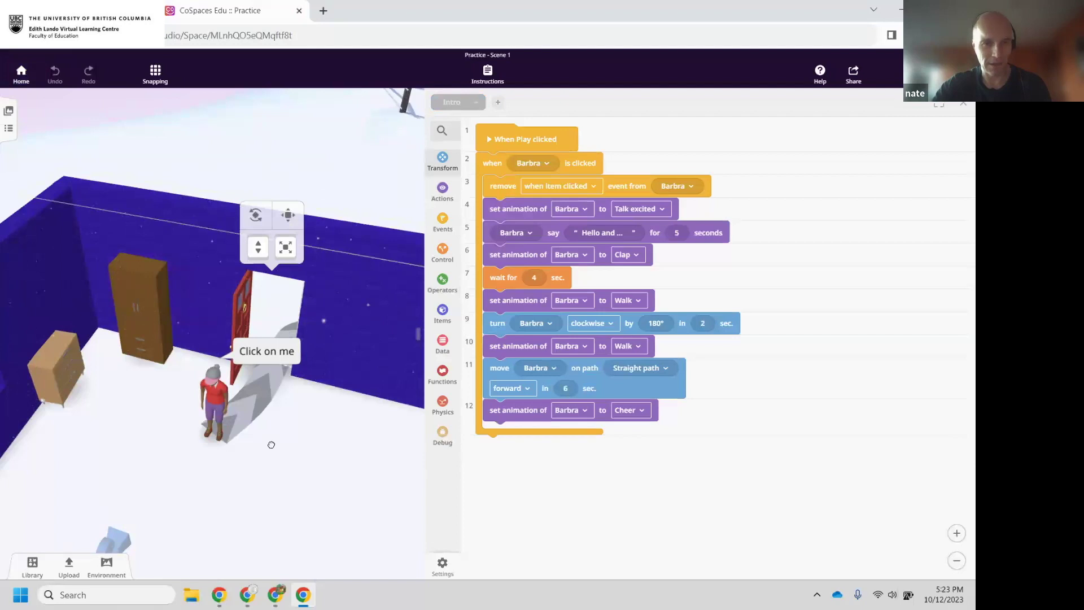
left_click_drag(271, 443, 219, 339)
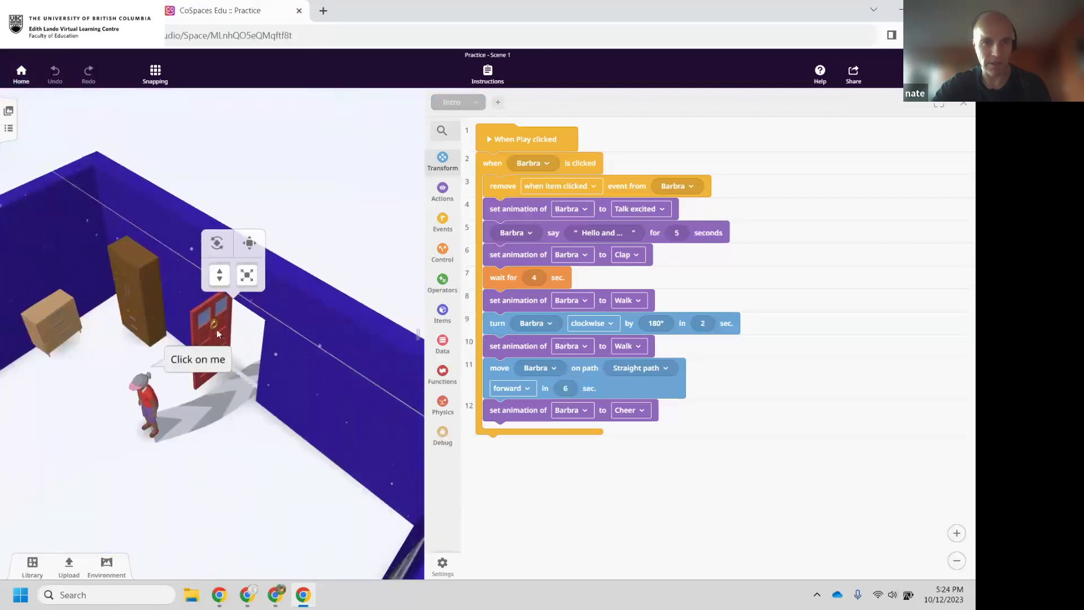
right_click(217, 333)
left_click(275, 305)
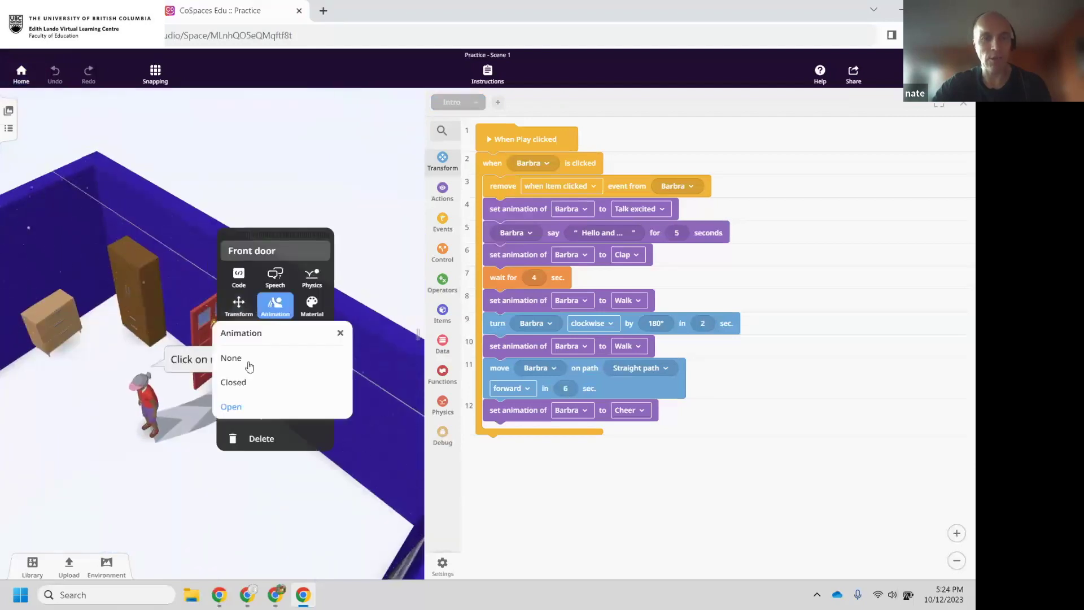
left_click(246, 384)
left_click(239, 509)
left_click_drag(257, 487, 283, 479)
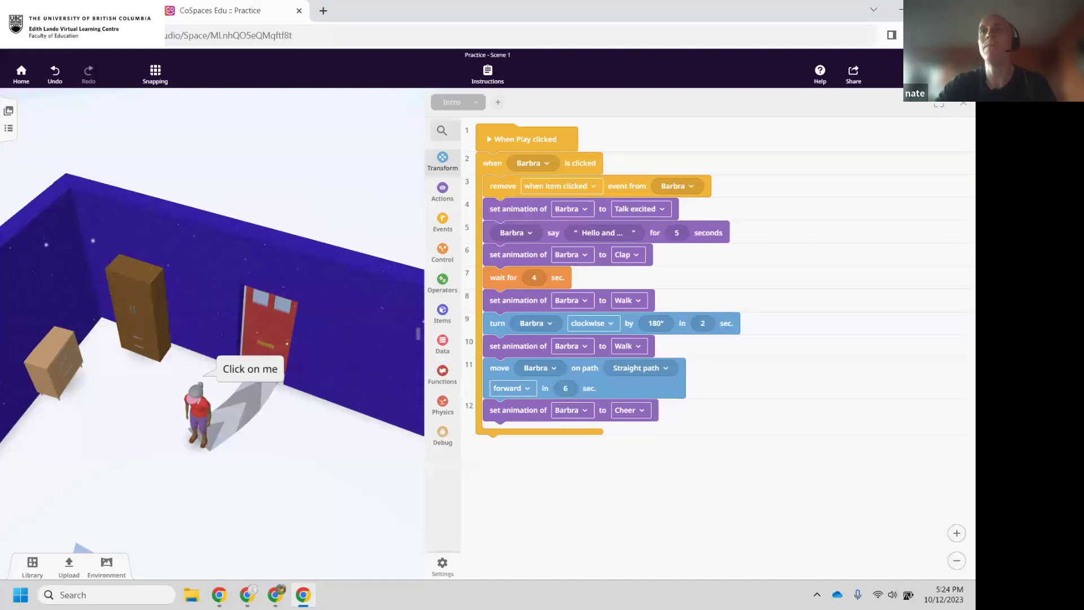
key("alt+Tab")
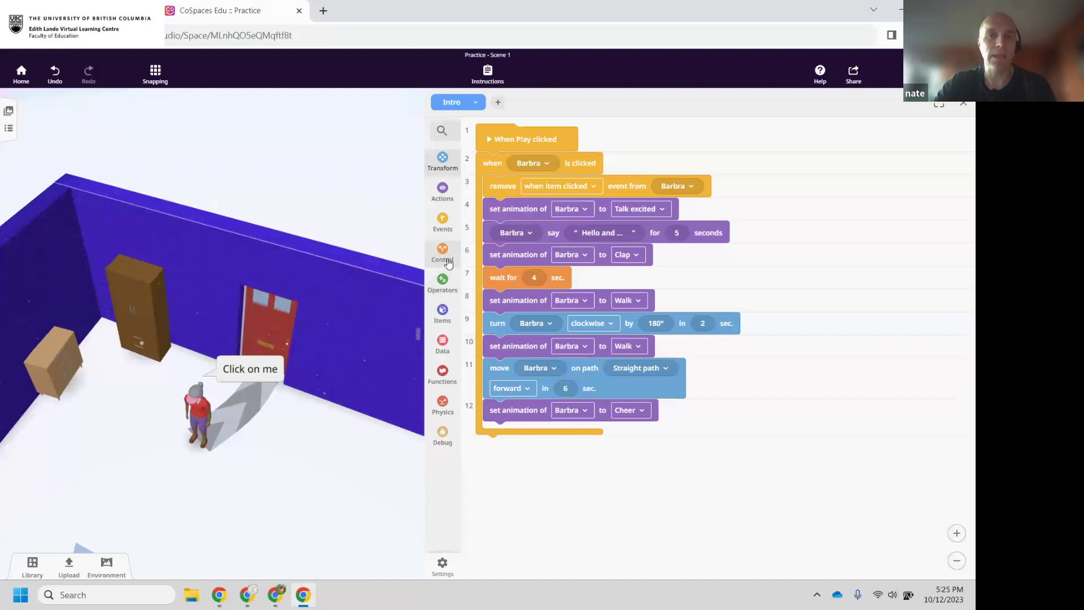
left_click(443, 191)
Insert a Front door animation step after Barbra's turn and set it to Open.
left_click_drag(497, 194, 483, 192)
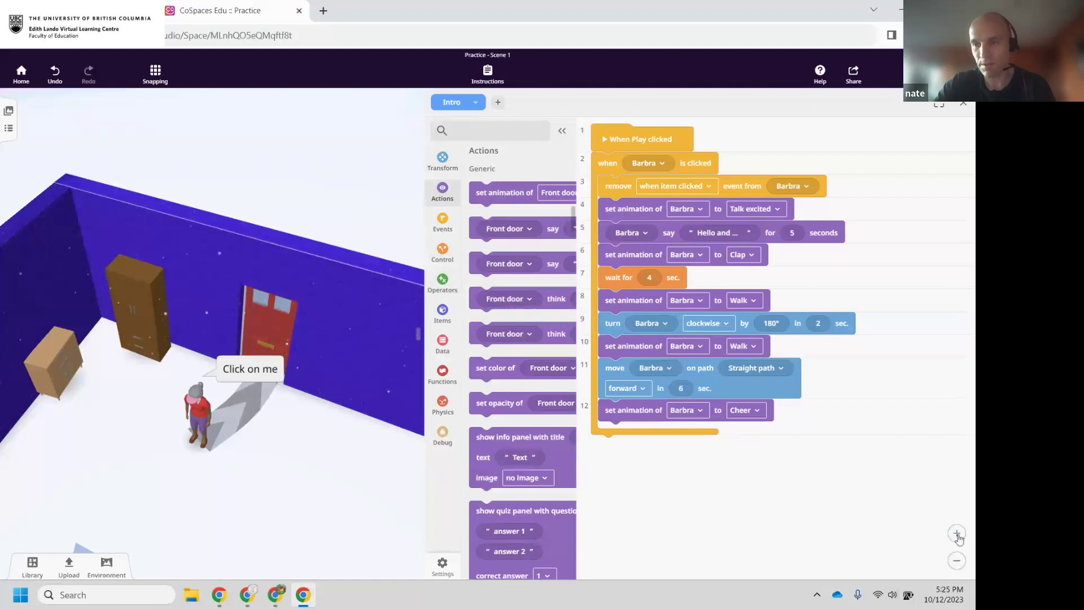
left_click(957, 533)
mouse_move(497, 222)
left_mouse_down()
mouse_move(486, 220)
mouse_move(499, 201)
left_mouse_up()
left_click(442, 190)
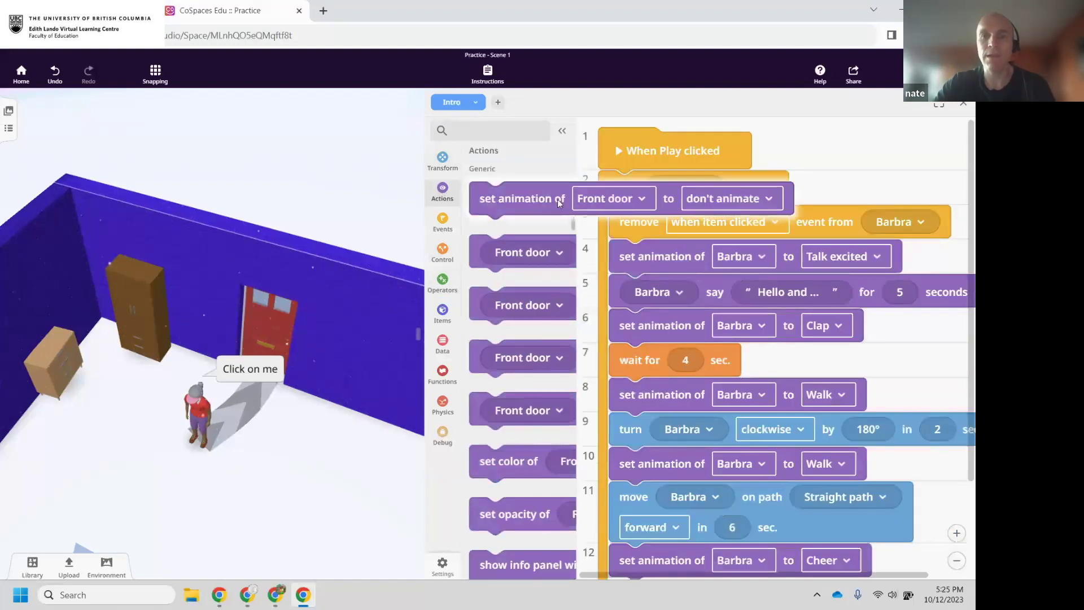
left_click_drag(631, 205, 652, 469)
left_click(536, 203)
scroll(768, 473, "down", 2)
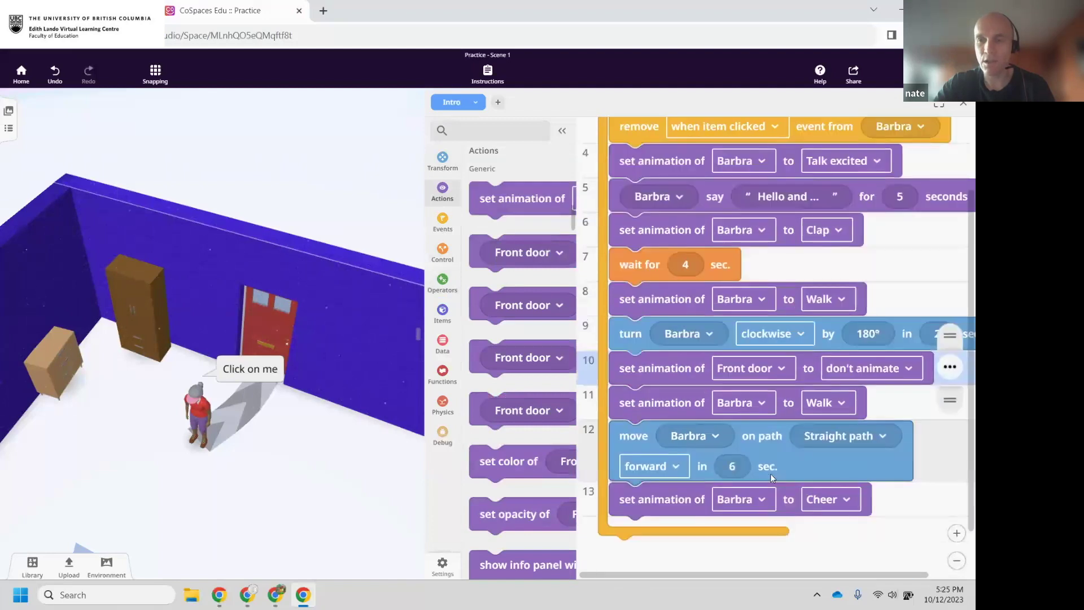
left_click_drag(418, 334, 304, 334)
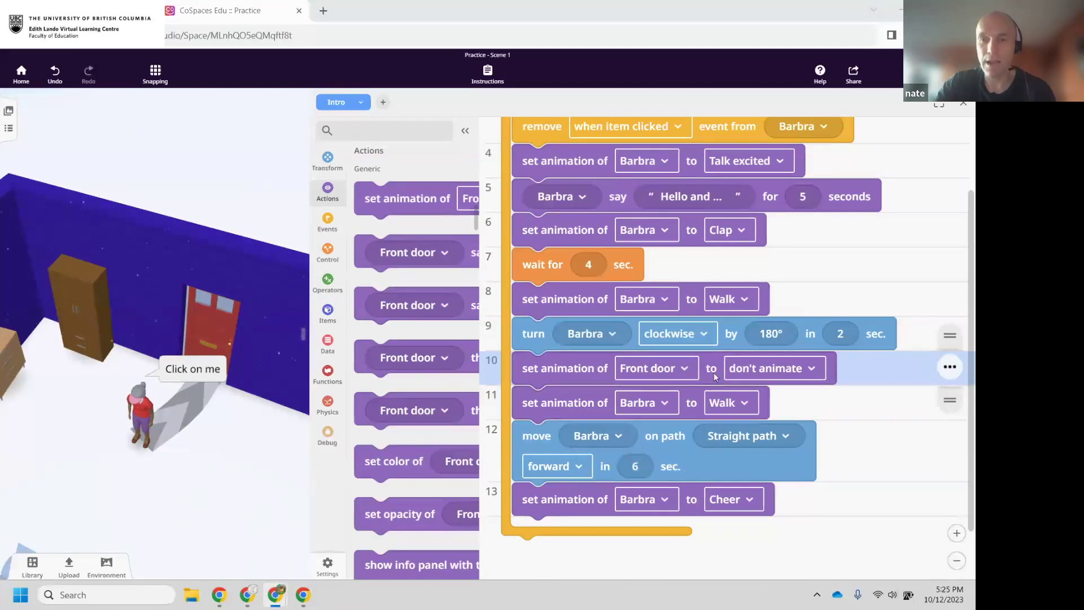
left_click(744, 371)
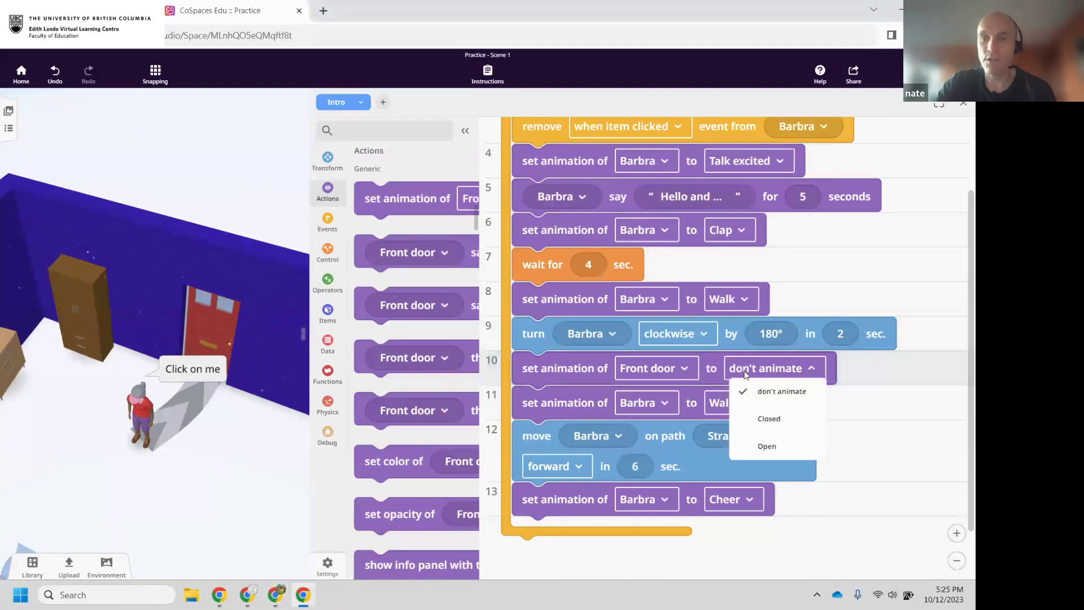
left_click(772, 447)
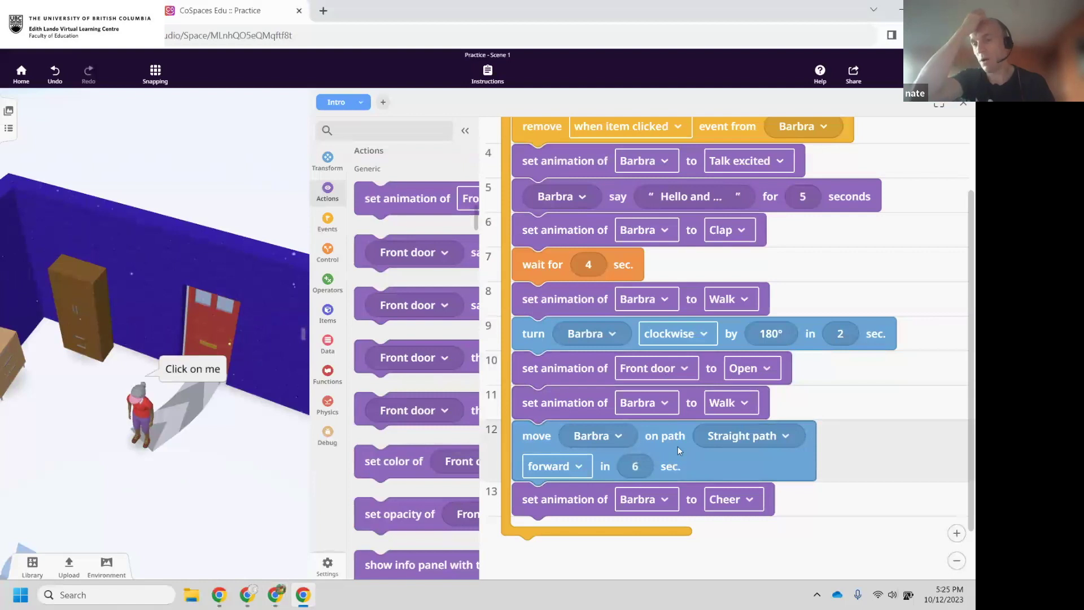
Duplicate the door-open step below Barbra's walk, set the copy to Closed, and play the scene.
right_click(594, 368)
left_click(632, 382)
scroll(634, 371, "down", 2)
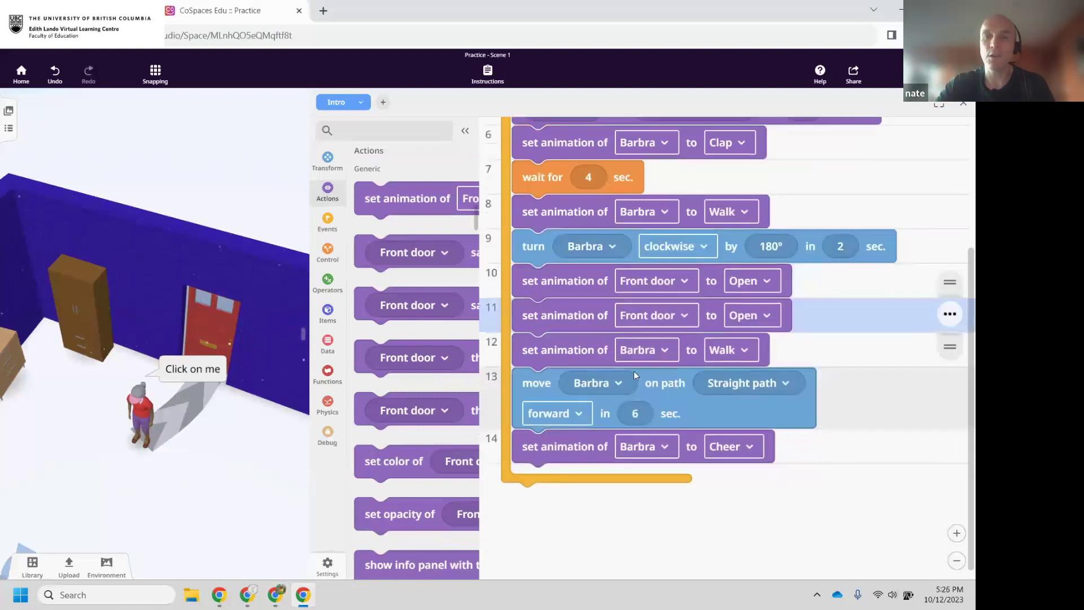
left_click_drag(555, 320, 567, 455)
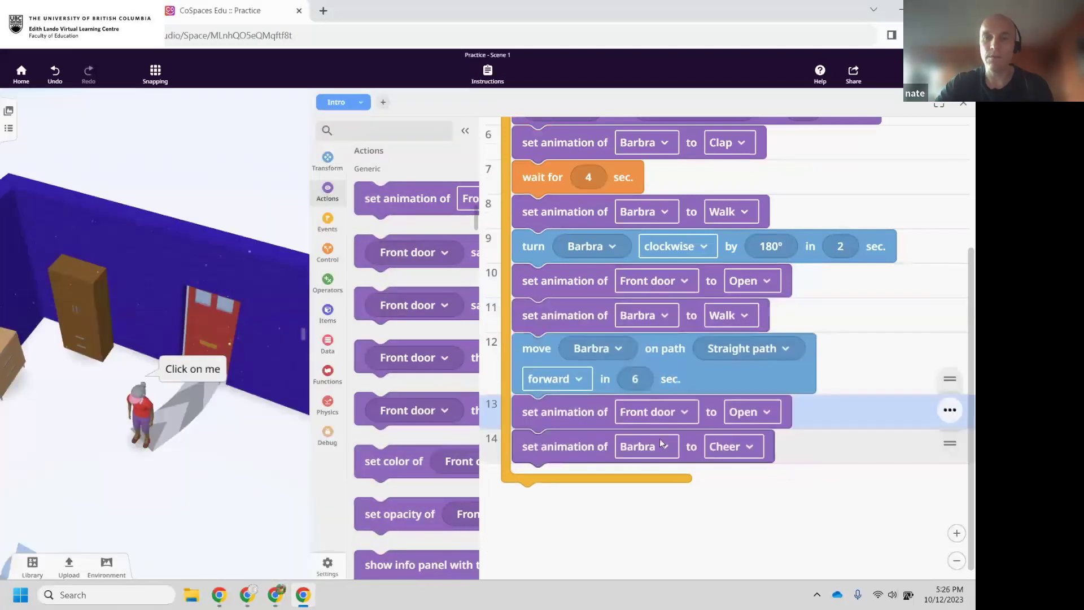
left_click(743, 412)
left_click(761, 461)
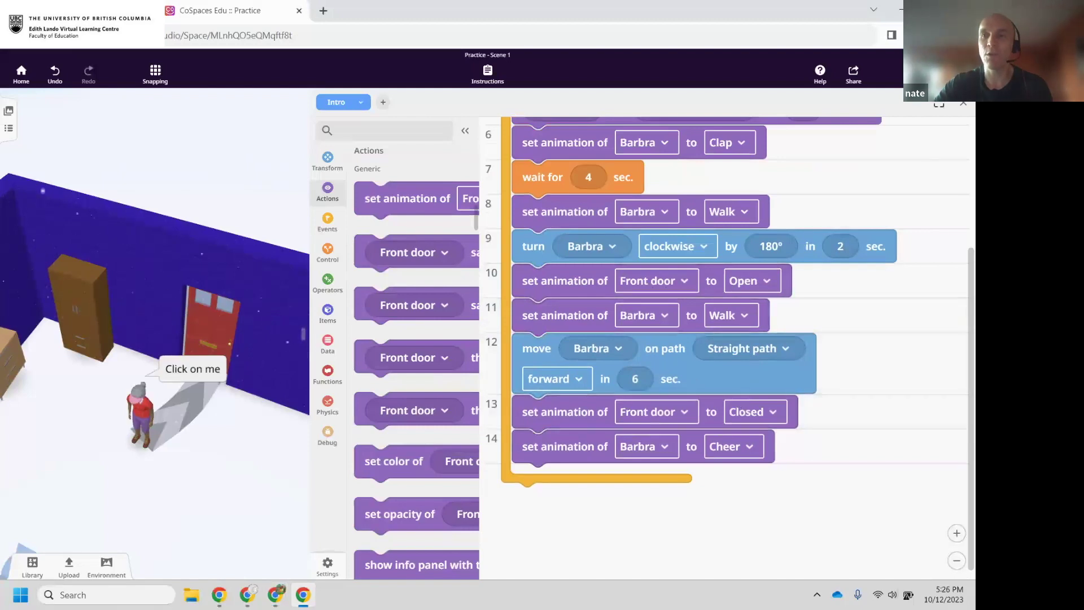
left_click(946, 70)
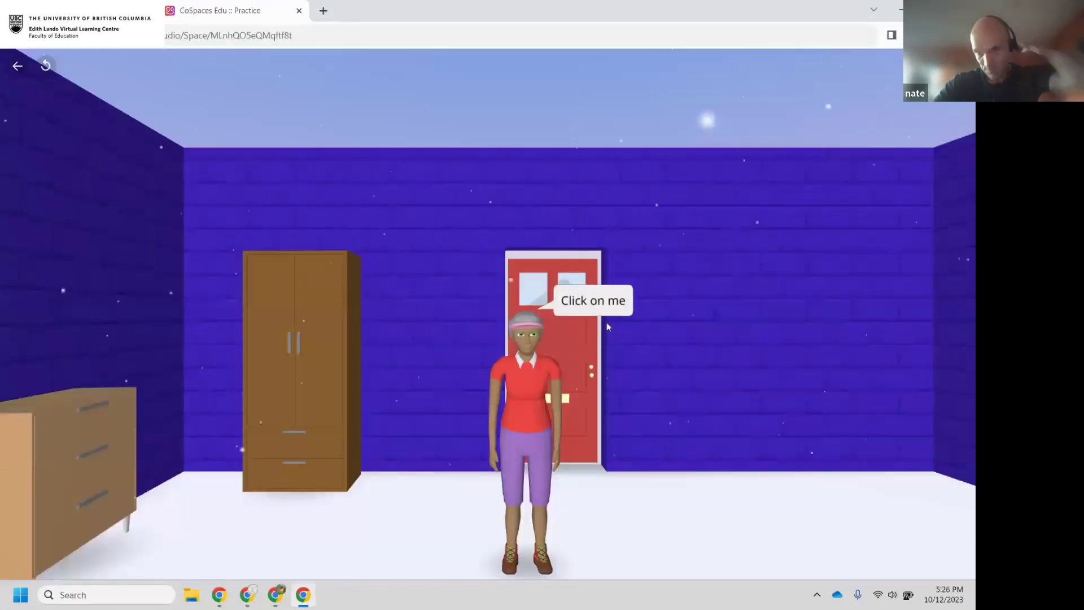
Click Barbra during playback to run her script, then exit back to the editor.
left_click(546, 396)
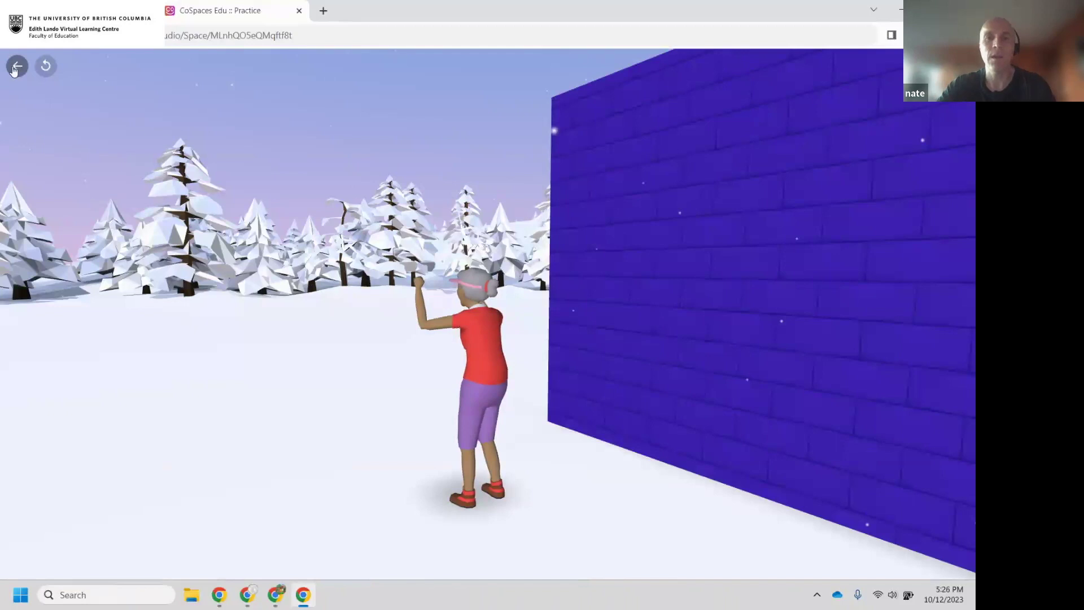
key("Escape")
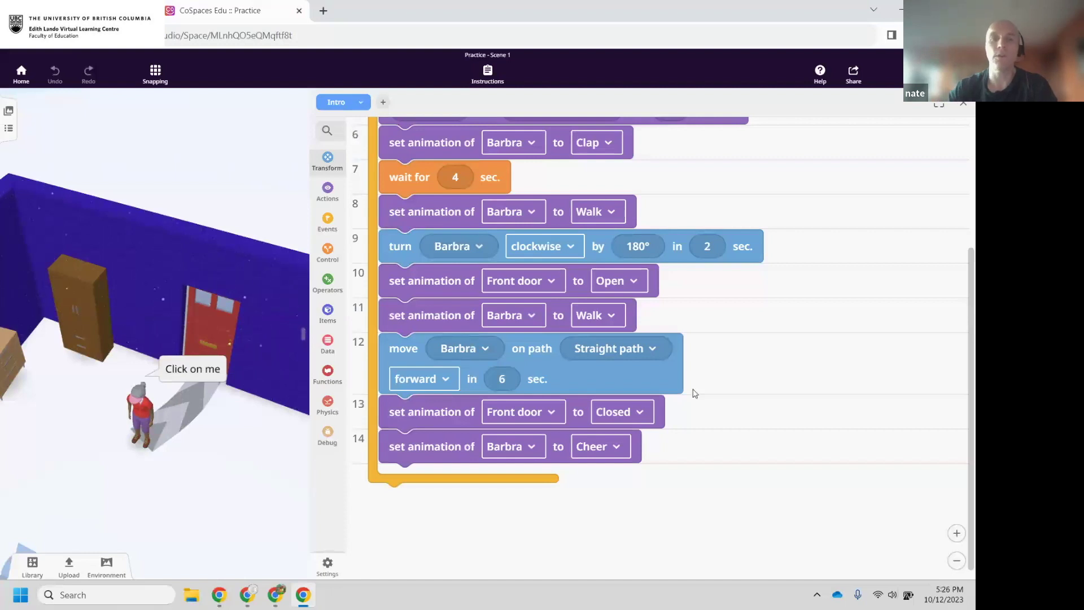
Drag a run parallel block from Control to the end of Barbra's script, after Cheer.
scroll(643, 375, "up", 2)
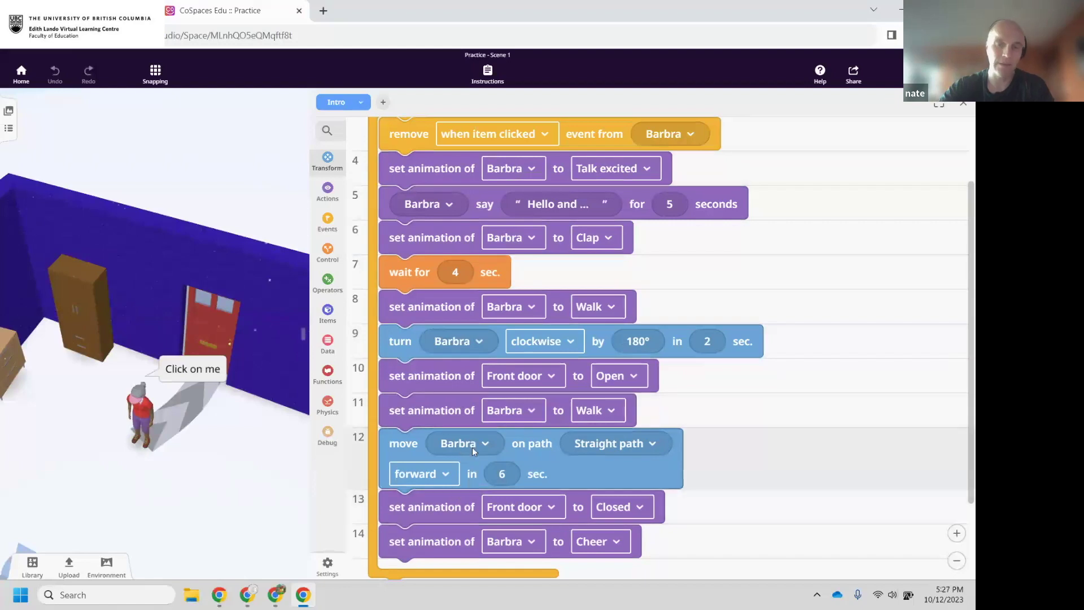
scroll(596, 406, "down", 2)
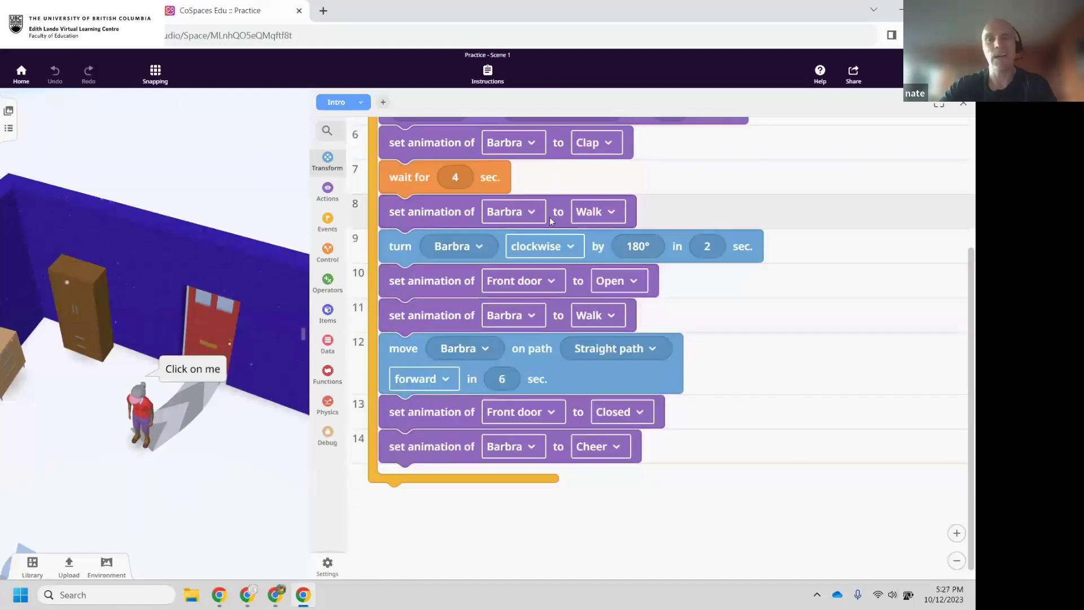
scroll(788, 296, "up", 2)
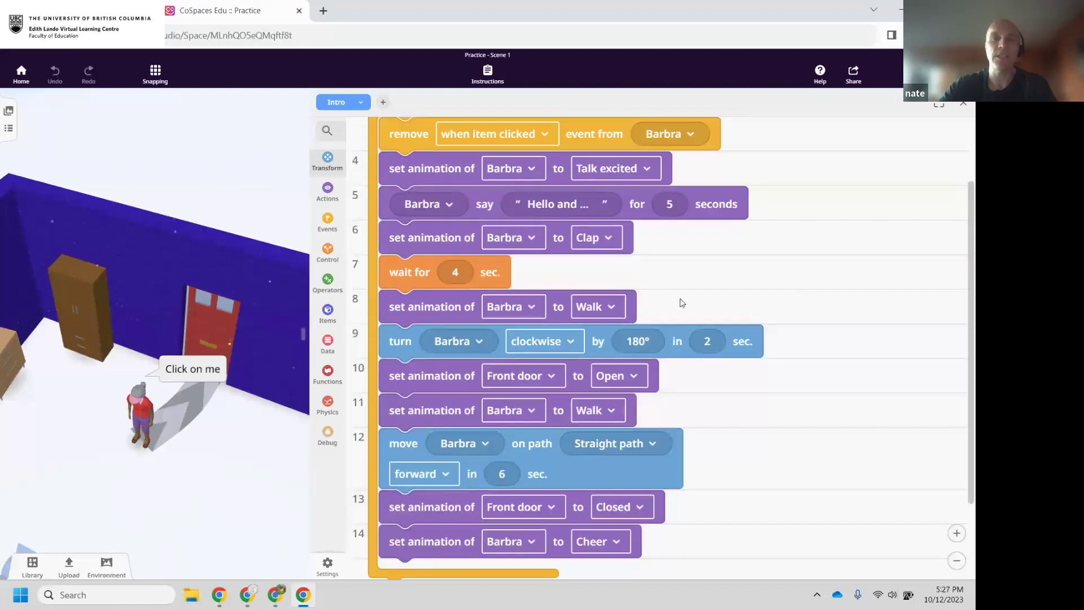
left_click(328, 252)
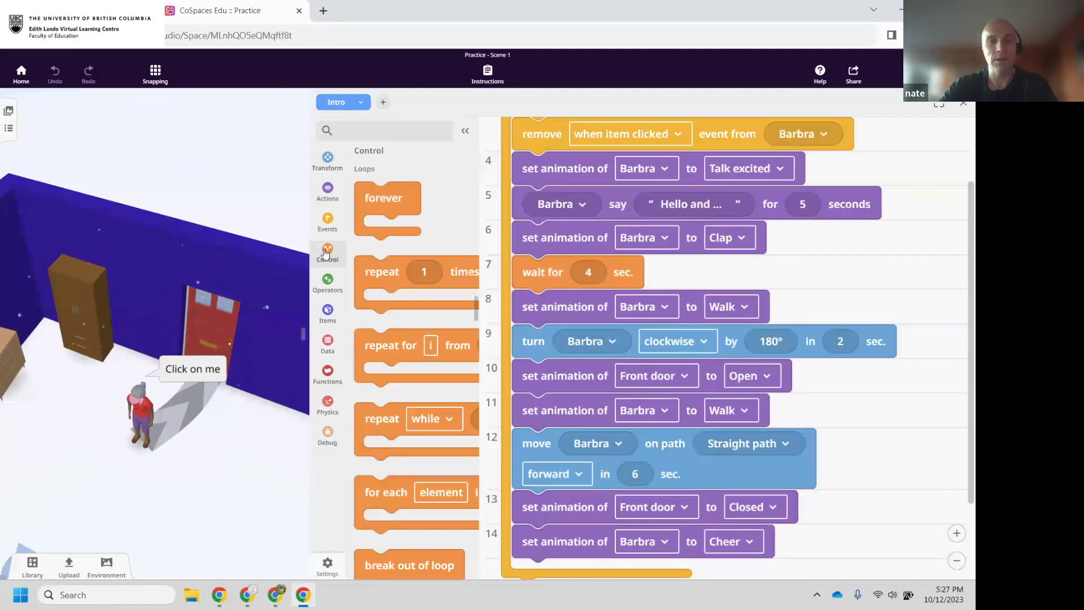
scroll(406, 368, "down", 7)
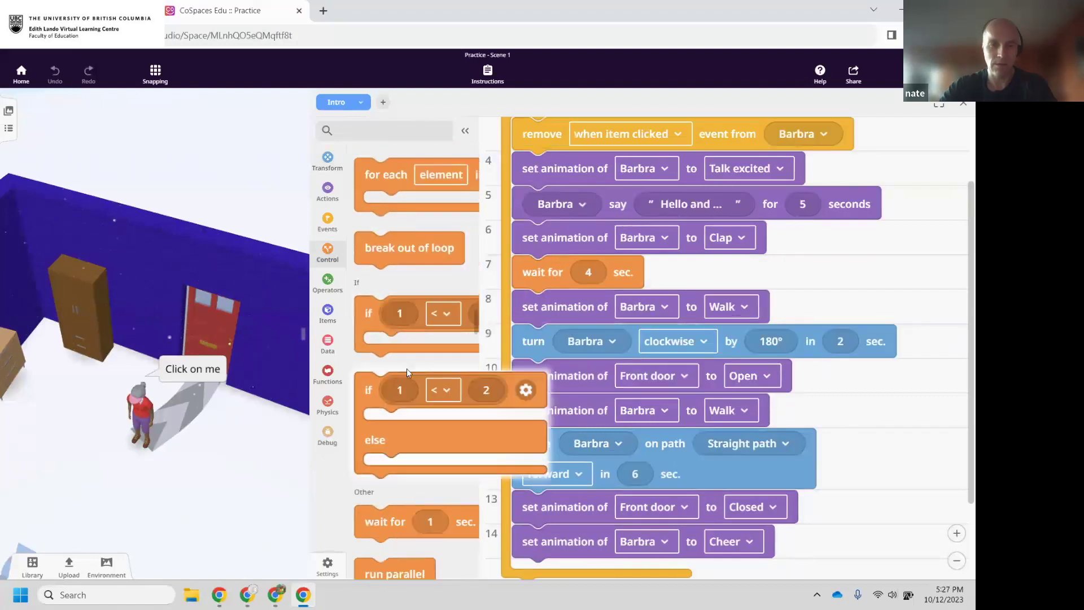
scroll(406, 368, "down", 3)
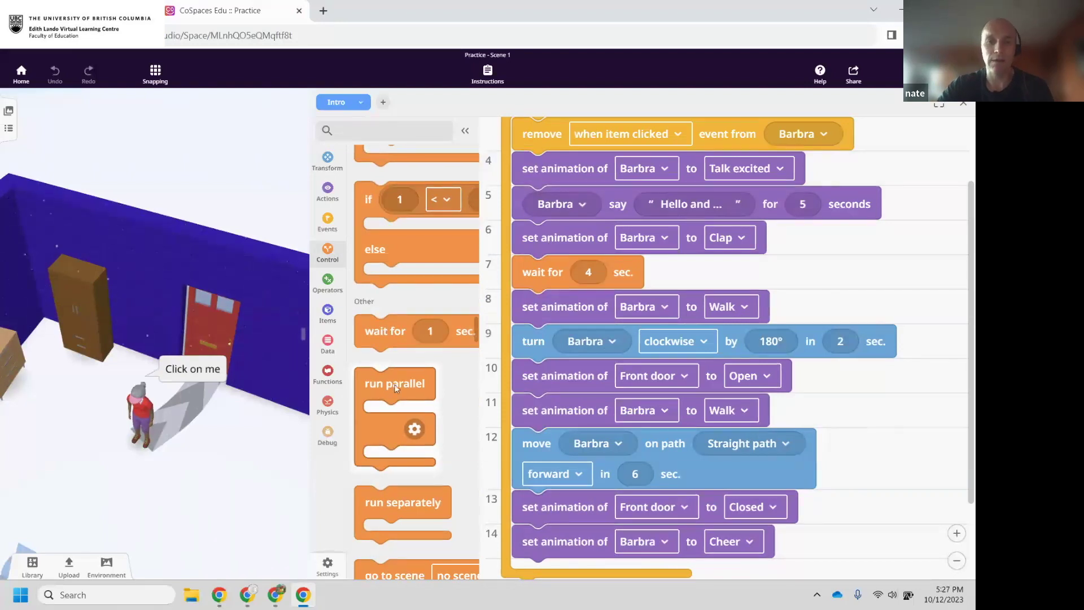
scroll(378, 388, "down", 2)
left_click_drag(384, 255, 536, 583)
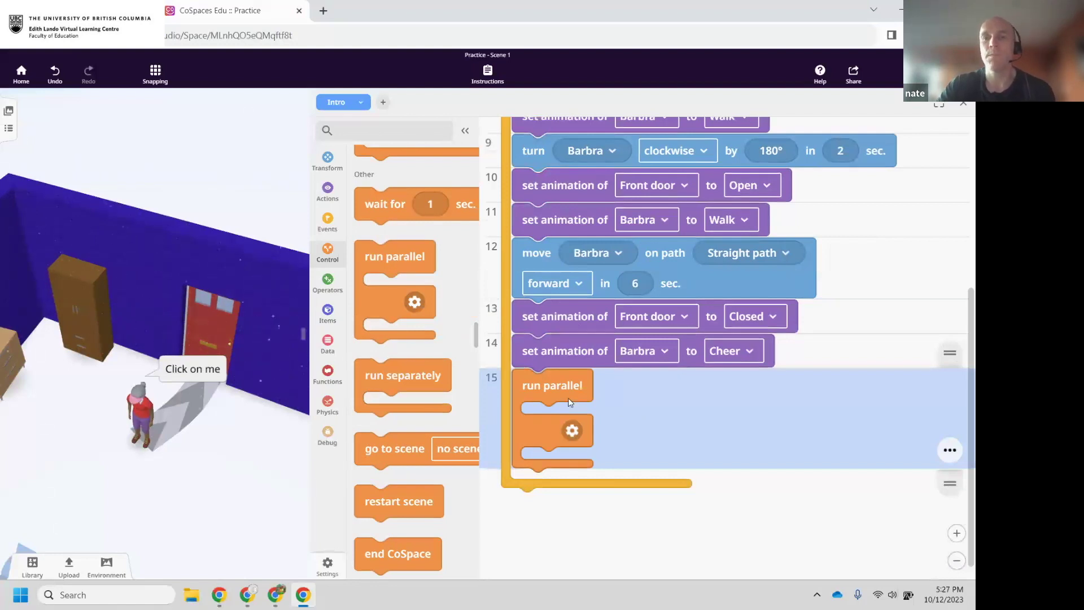
Place the turn through Cheer steps inside run parallel and move the door-closing step after it.
scroll(623, 350, "up", 2)
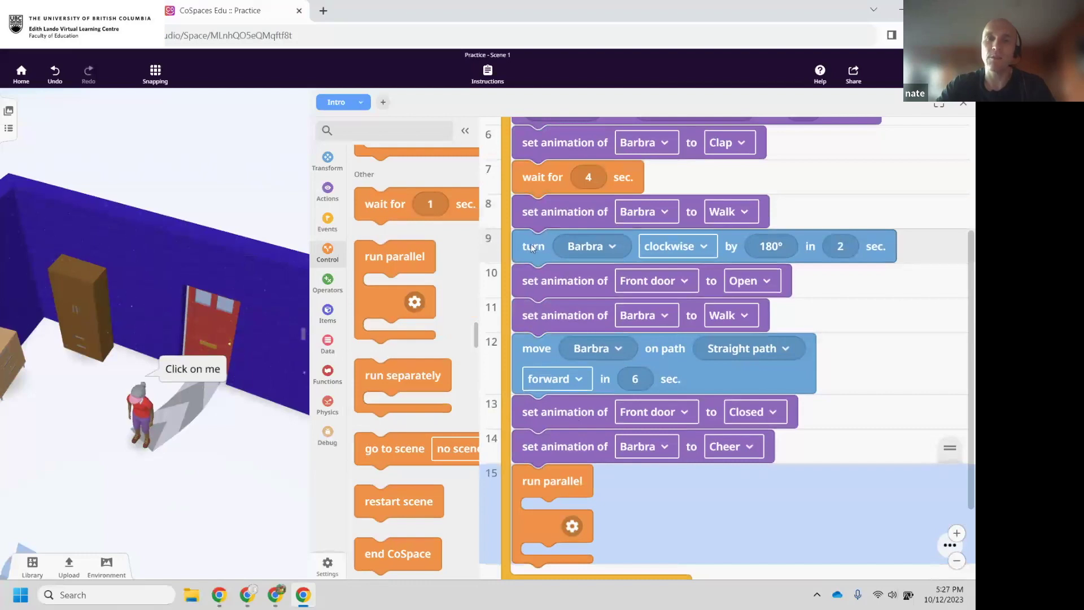
mouse_move(532, 249)
left_mouse_down()
mouse_move(563, 267)
mouse_move(543, 252)
left_mouse_up()
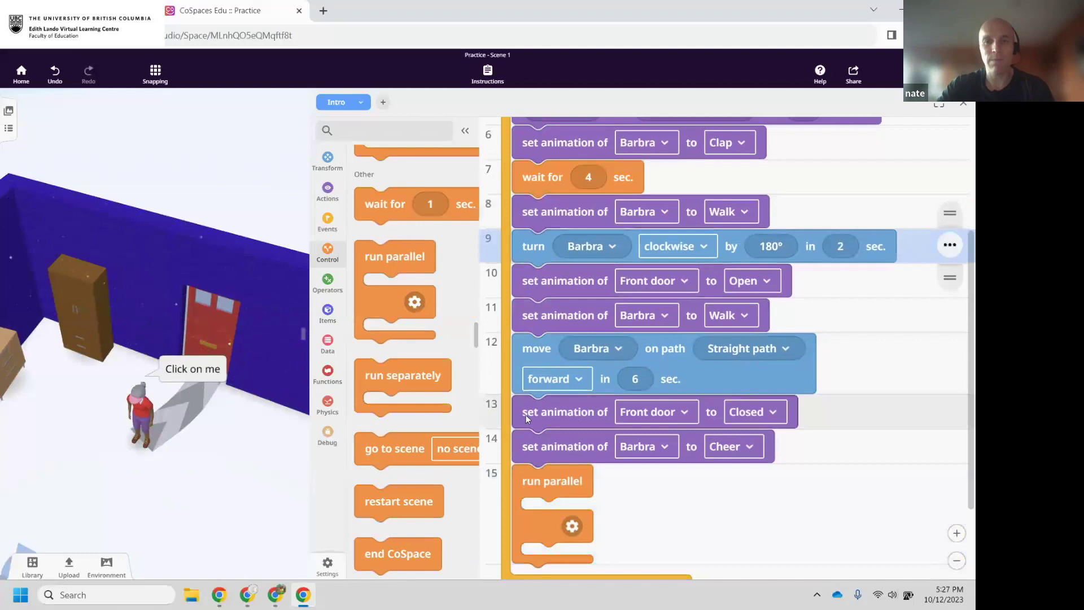
left_click(540, 252)
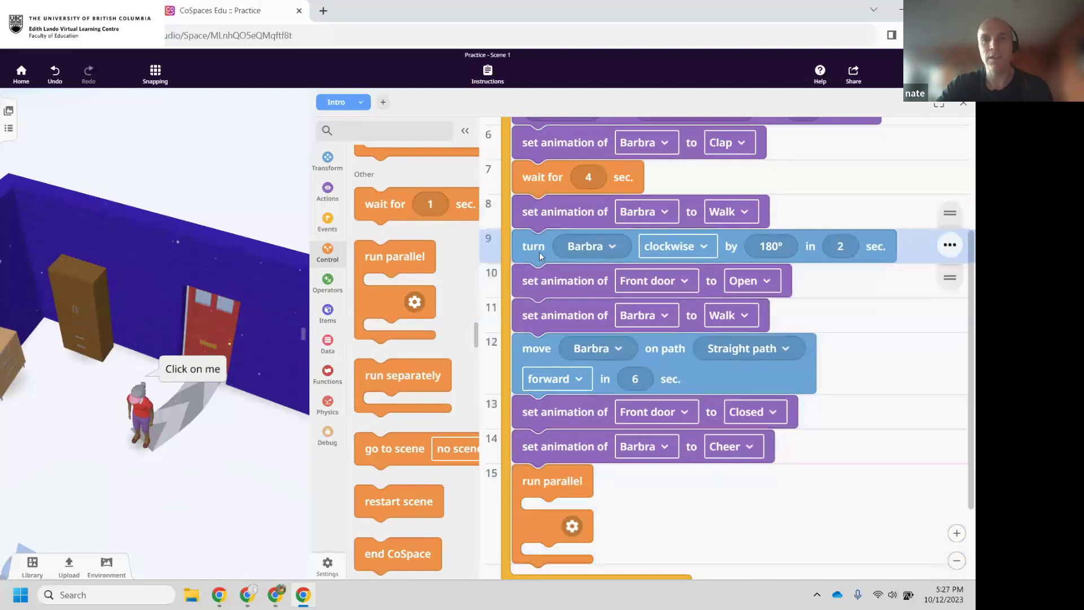
left_click(546, 443, "shift")
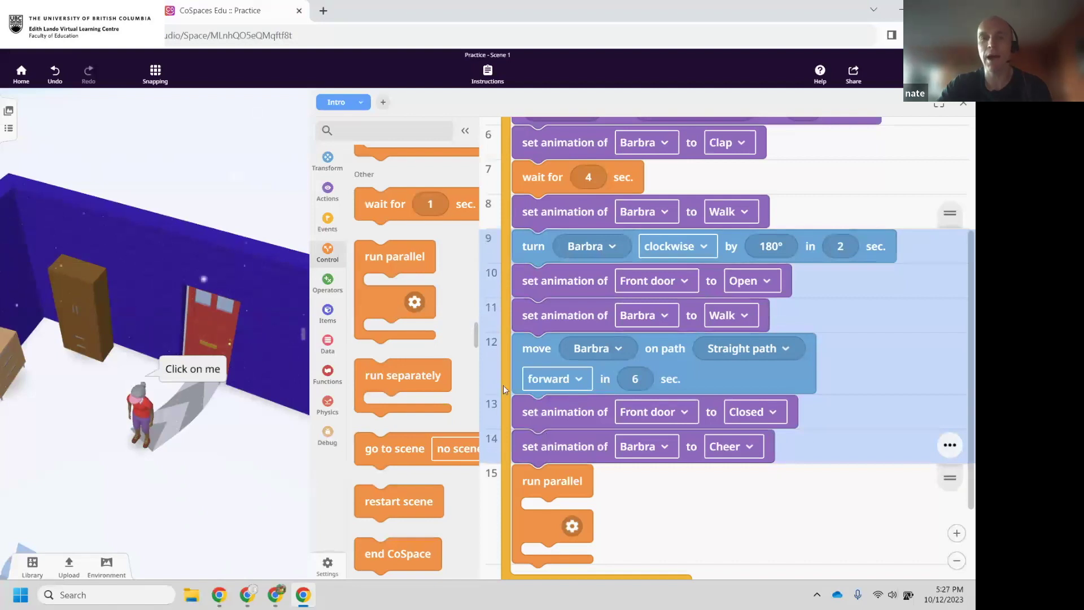
left_click_drag(545, 251, 553, 524)
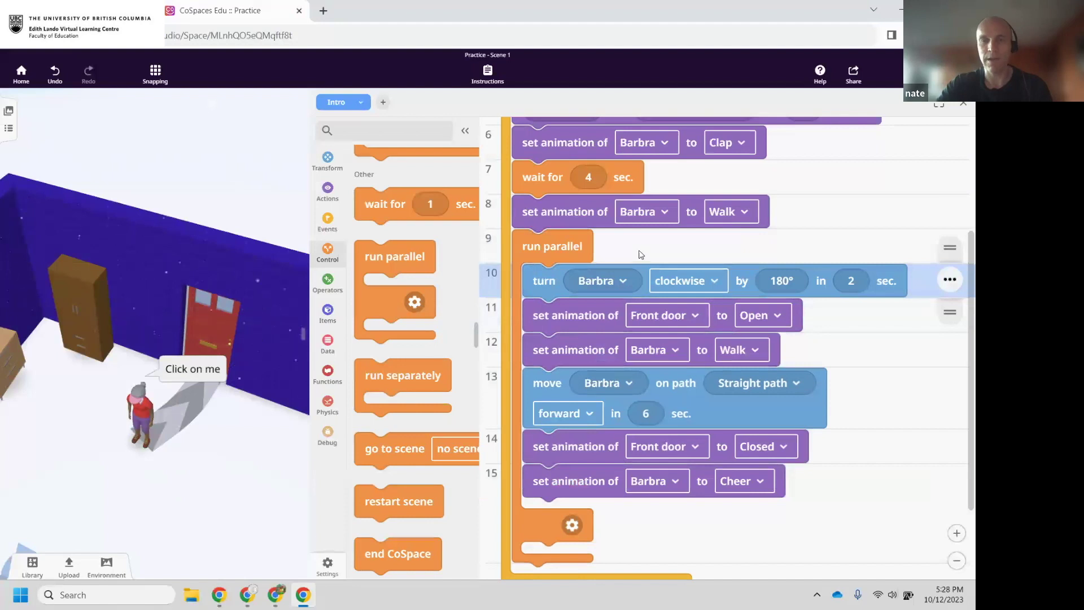
left_click(547, 472, "shift")
left_click_drag(554, 278, 552, 248)
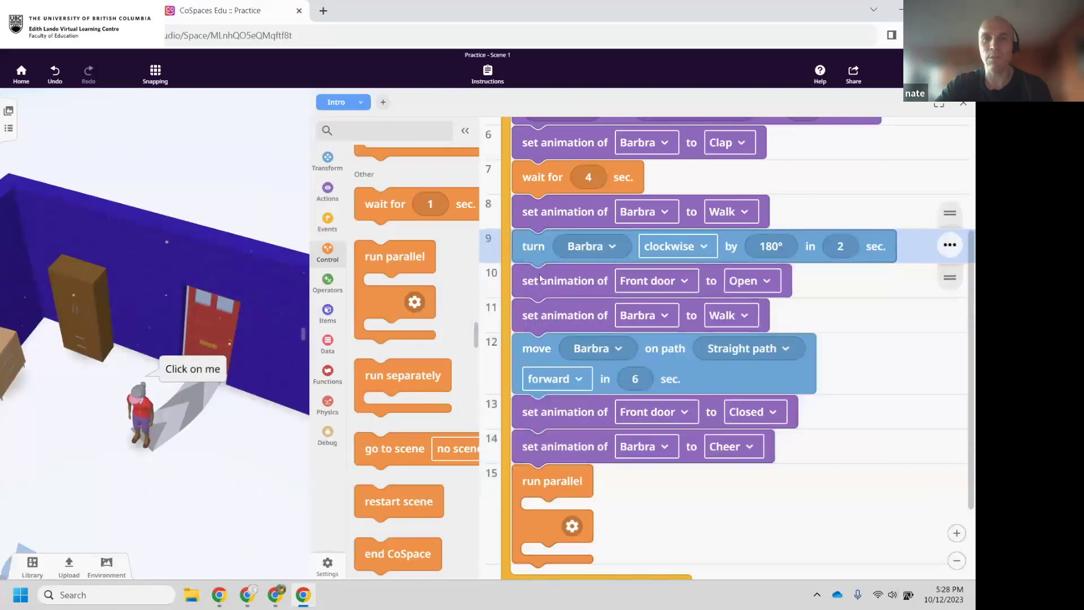
left_click(545, 445, "shift")
left_click_drag(592, 300, 553, 520)
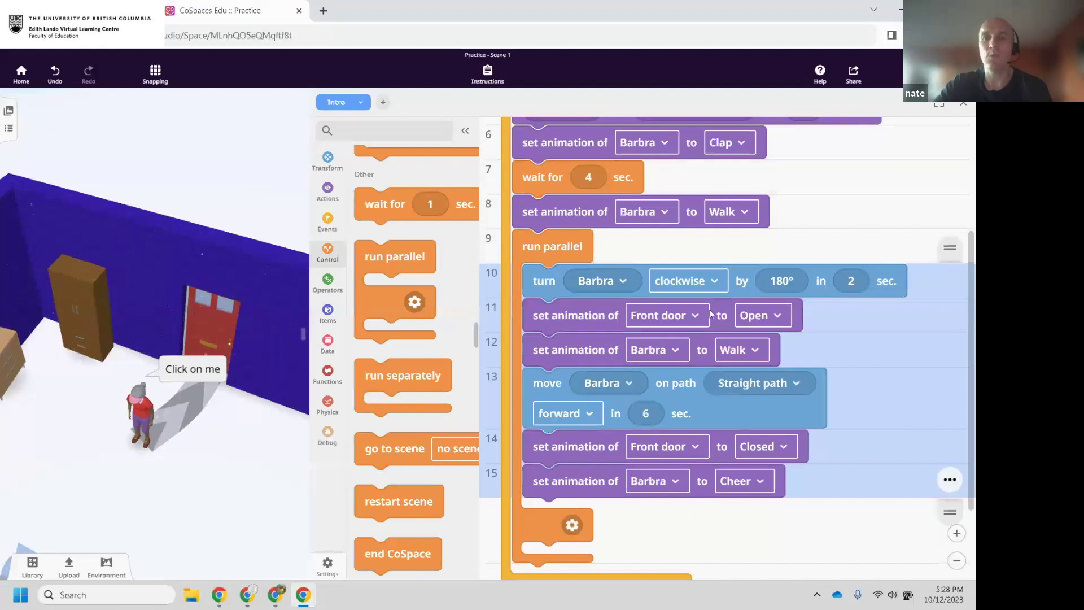
left_click(588, 317)
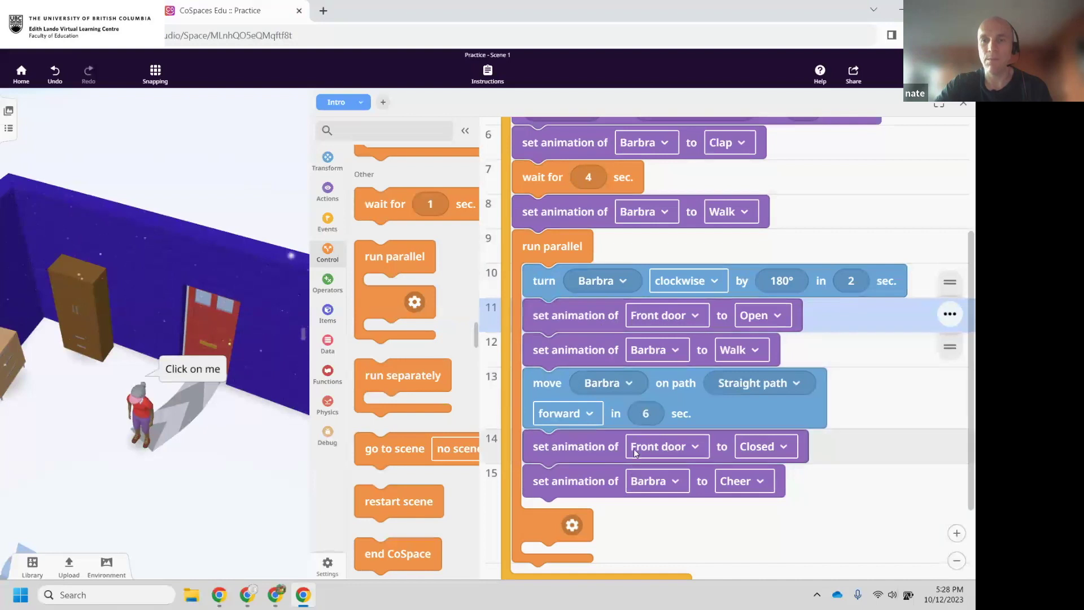
left_click_drag(576, 451, 578, 561)
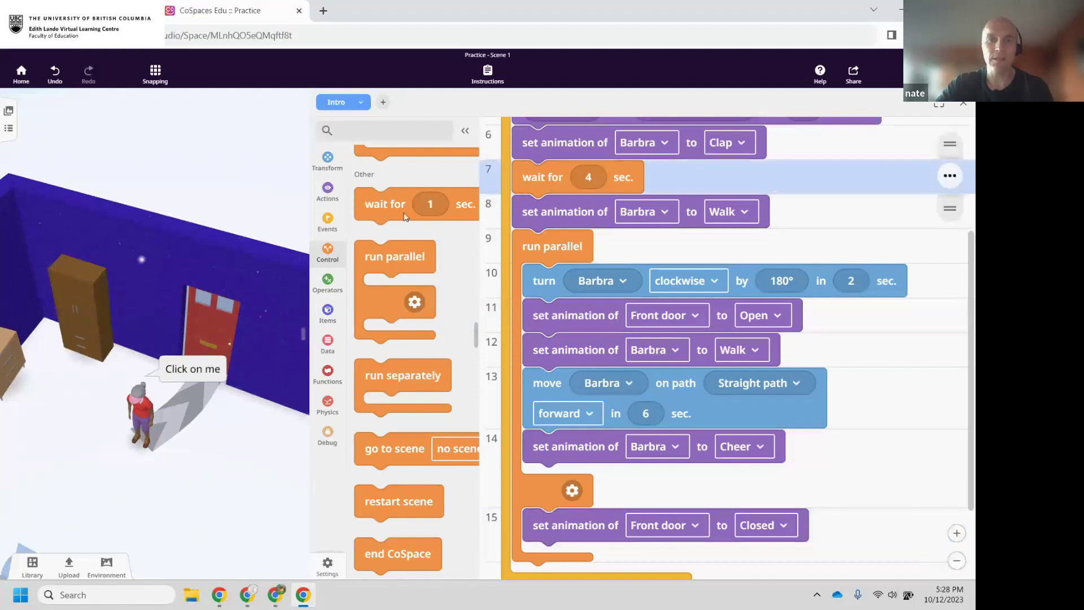
Insert a 2-second wait before the Front door Closed step and play the scene.
left_click(354, 129)
type("wait")
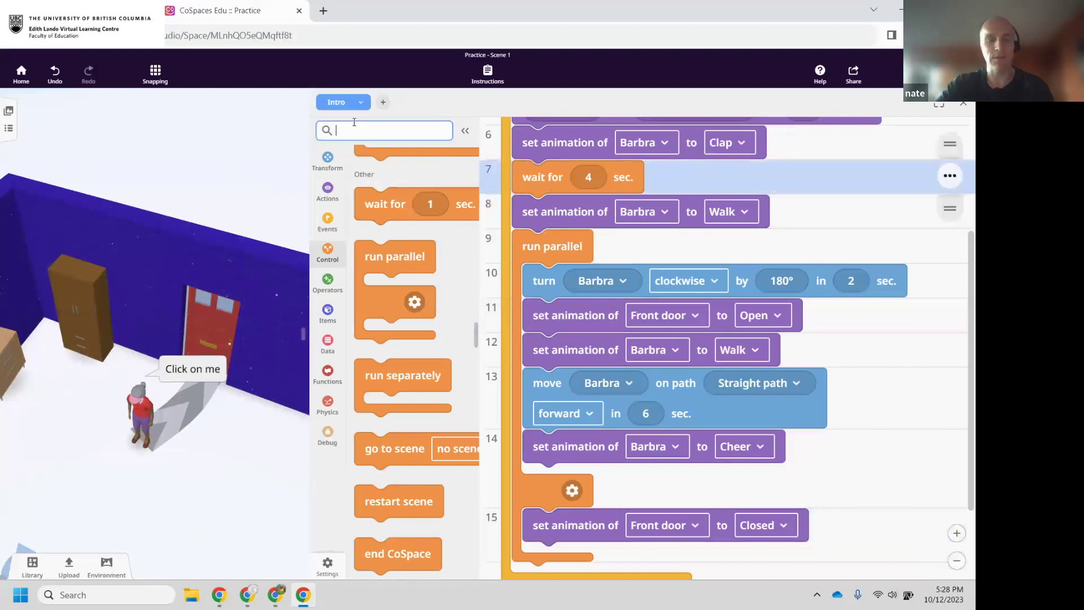
left_click_drag(379, 402, 549, 521)
left_click(600, 526)
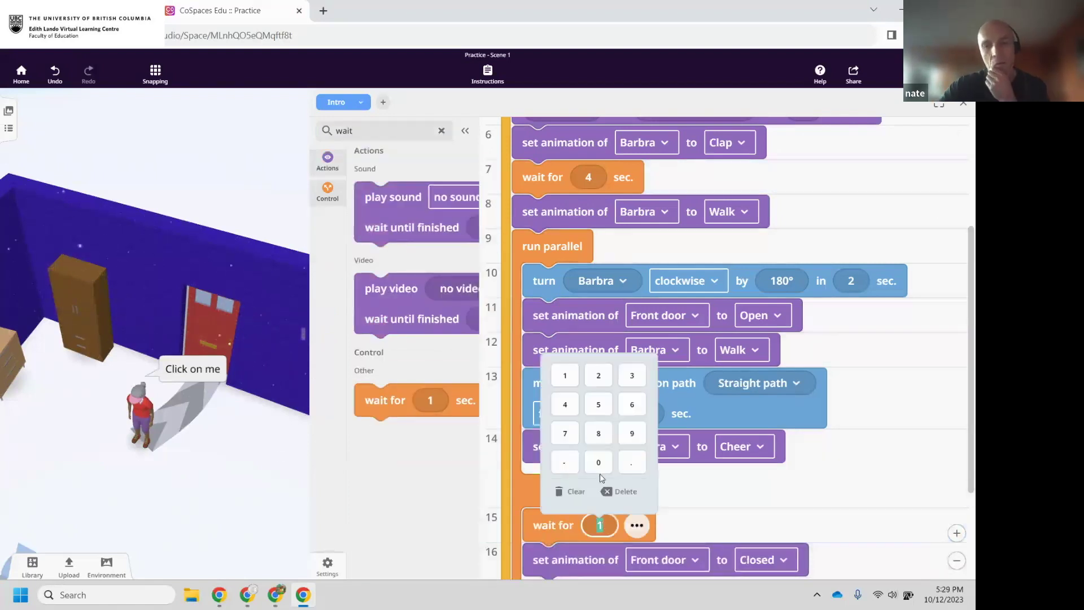
left_click(598, 375)
scroll(872, 428, "down", 3)
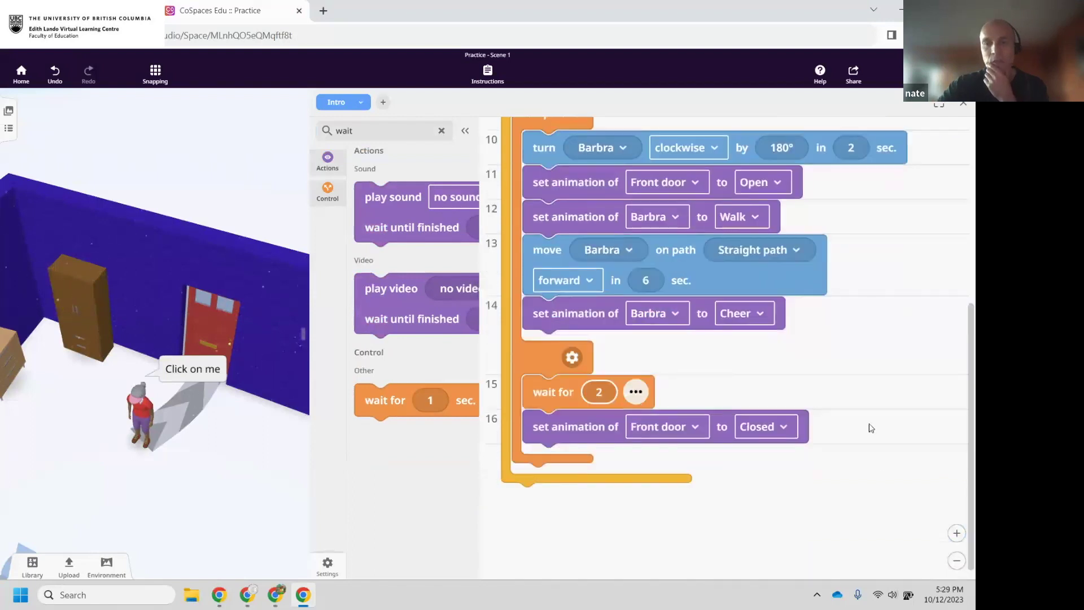
scroll(871, 428, "up", 2)
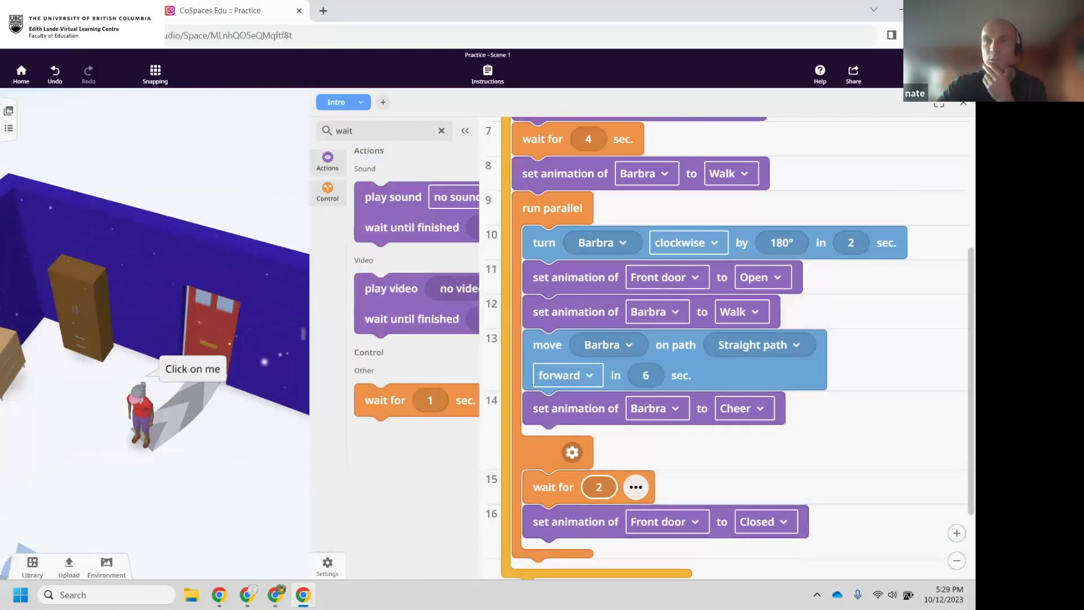
left_click(940, 69)
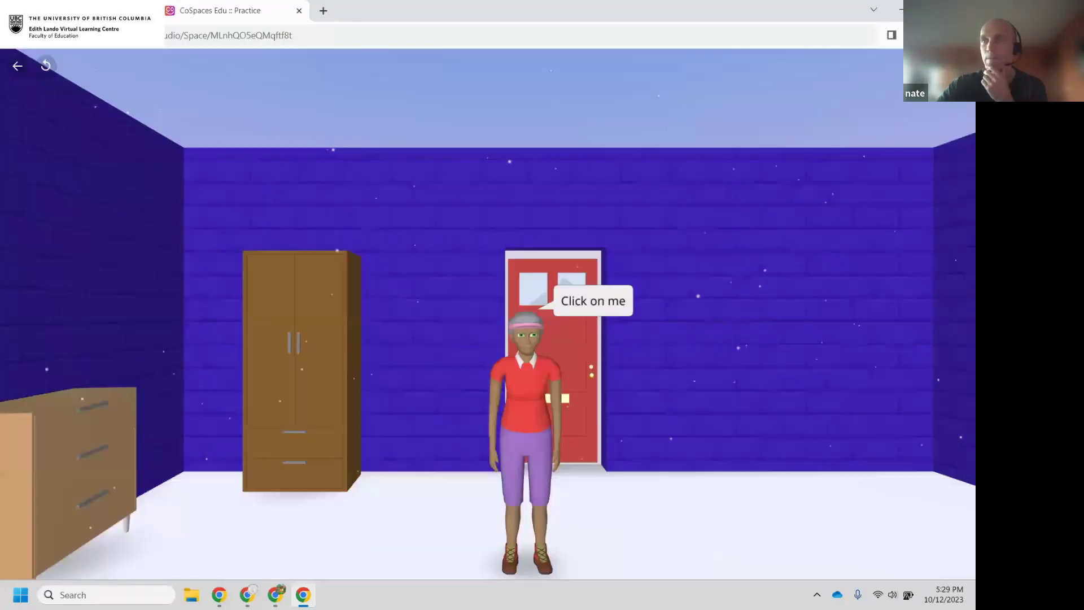
Trigger Barbra's script in playback, watch her leave and the door close, then exit.
left_click(524, 402)
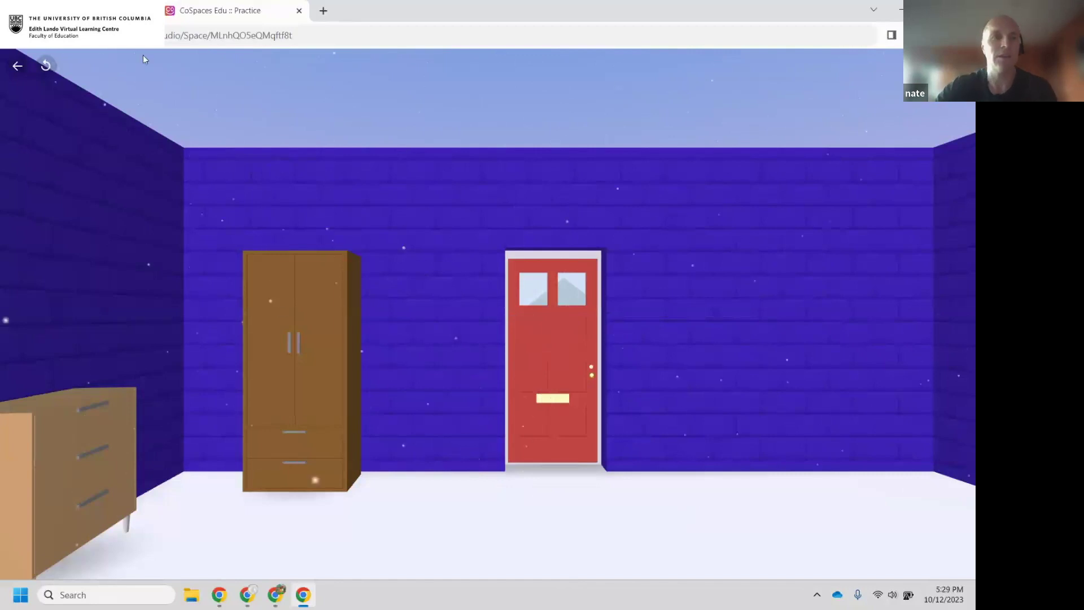
left_click(18, 68)
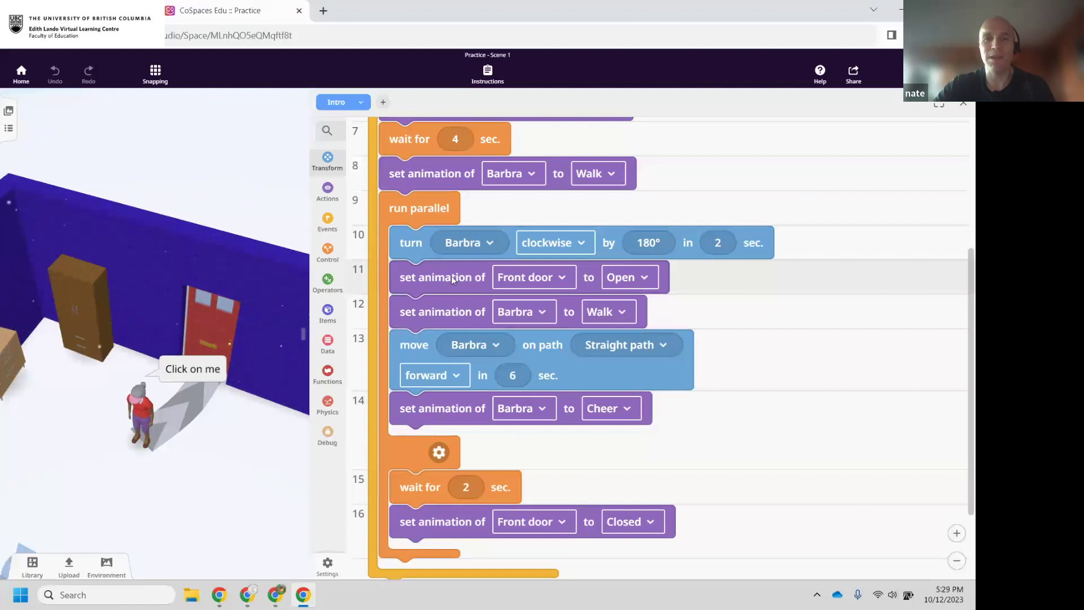
Nudge the door-opening step and put it back, then stop the test run to return to editing.
left_click_drag(450, 281, 455, 248)
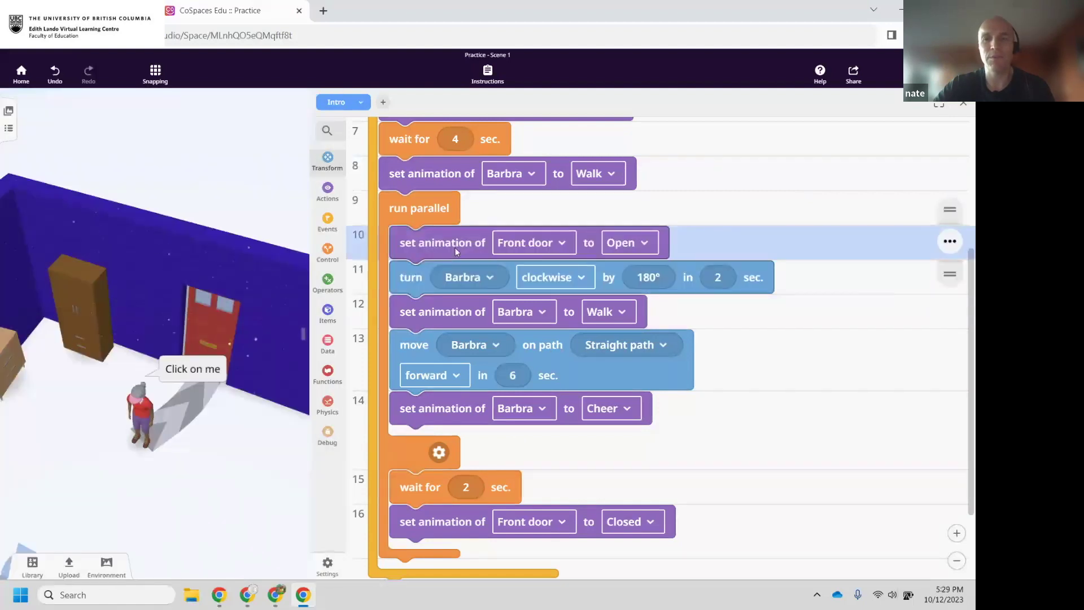
mouse_move(455, 247)
left_mouse_down()
mouse_move(473, 288)
mouse_move(461, 303)
mouse_move(459, 245)
left_mouse_up()
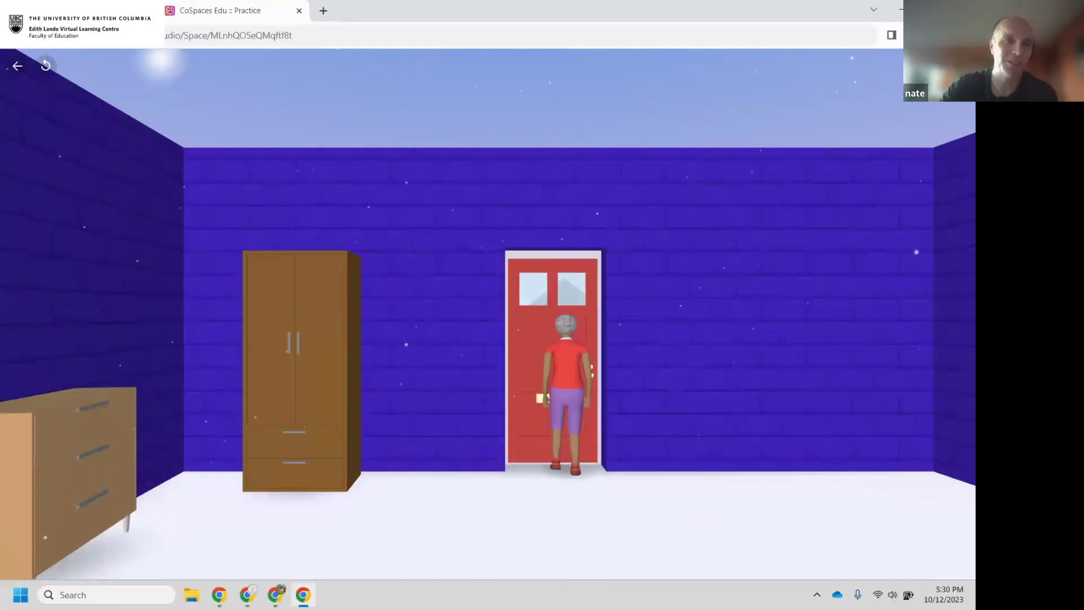
left_click(17, 66)
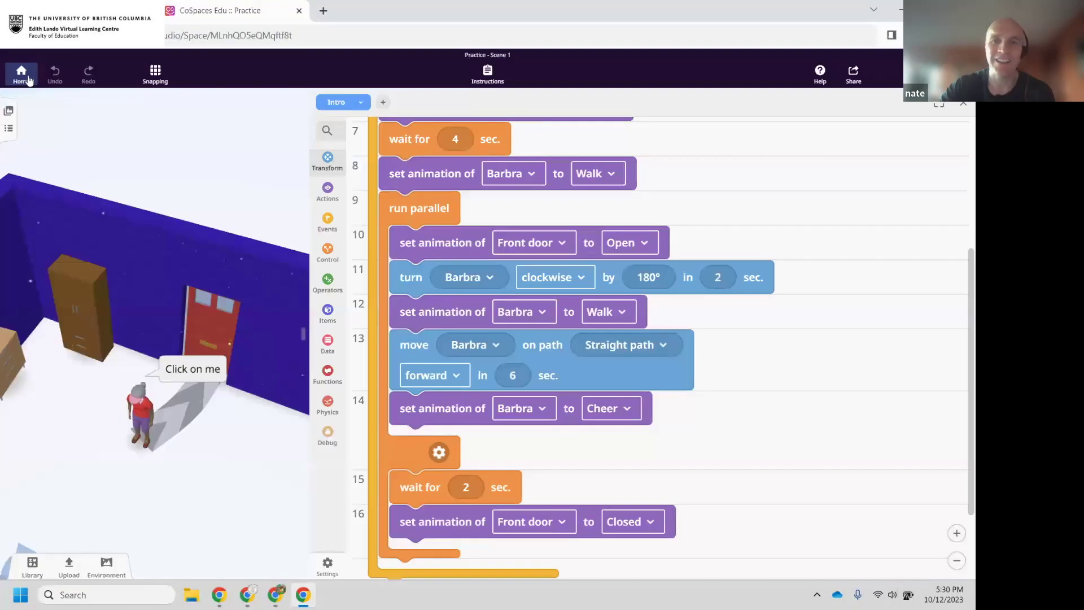
Move the door-opening step below Barbra's turn, set the wait to 6 seconds, and test-play.
left_click(466, 487)
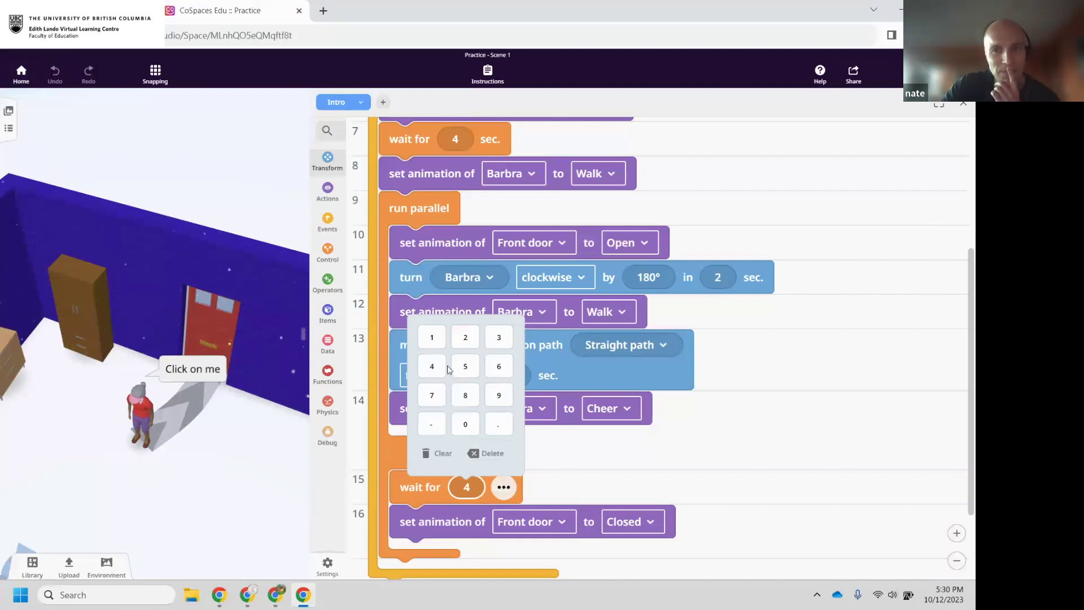
left_click(436, 249)
left_click_drag(436, 248, 450, 310)
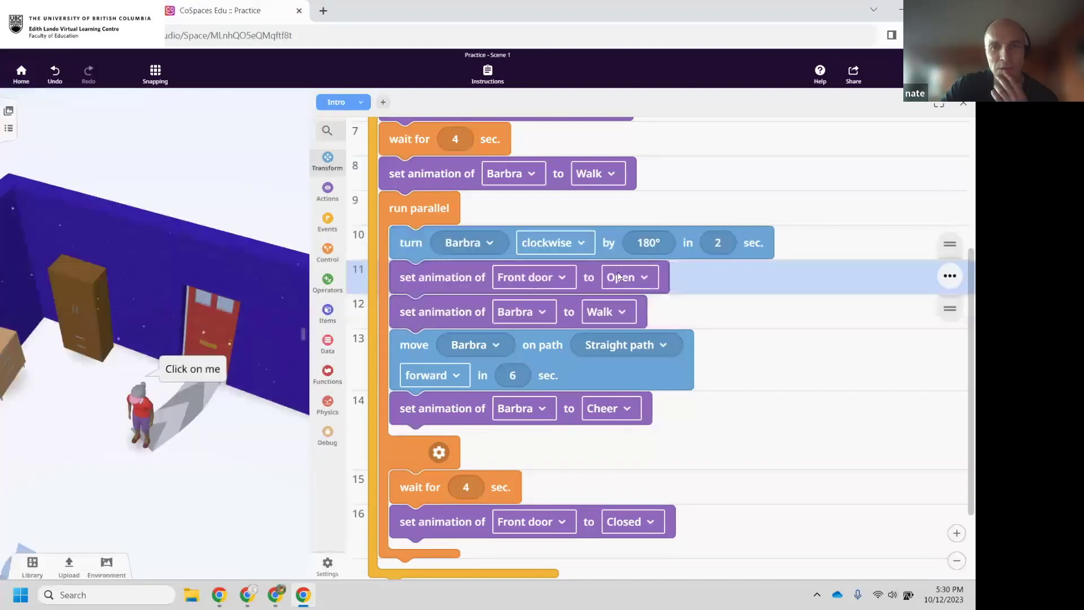
left_click(467, 487)
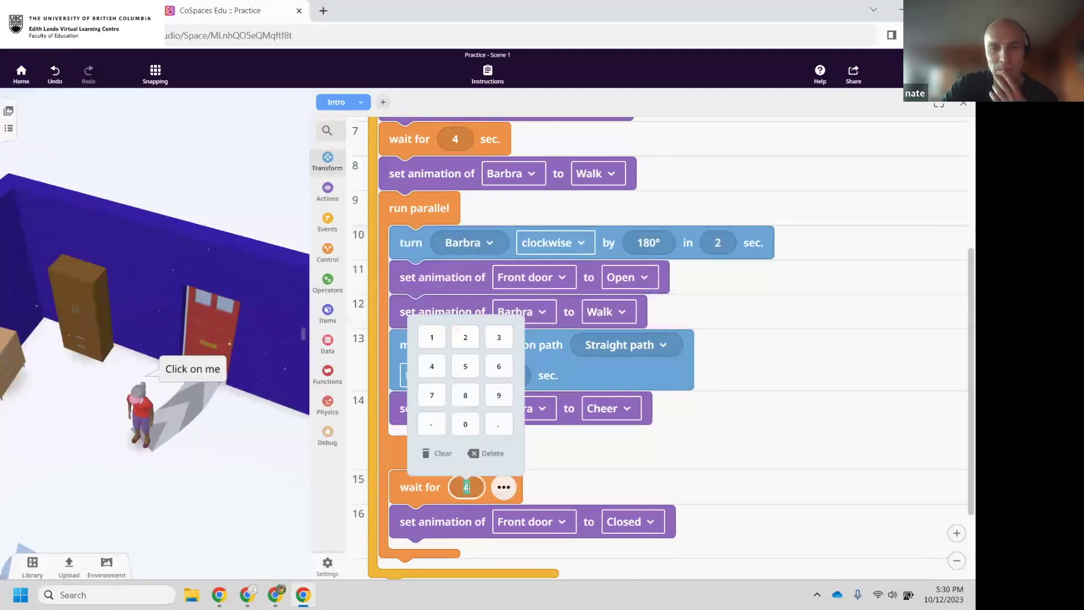
left_click(499, 371)
key("Return")
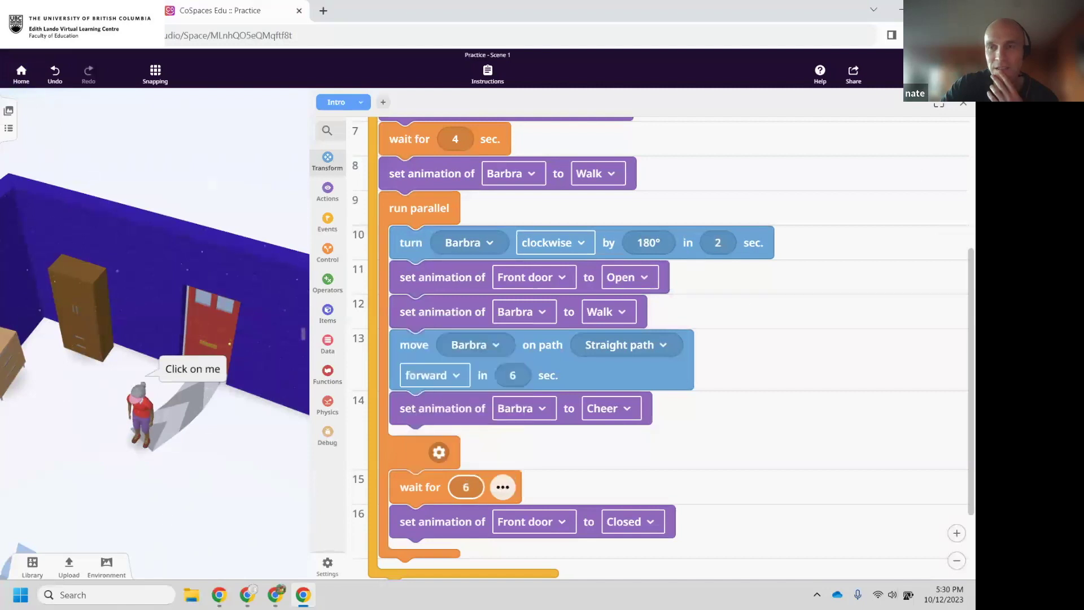
left_click(948, 70)
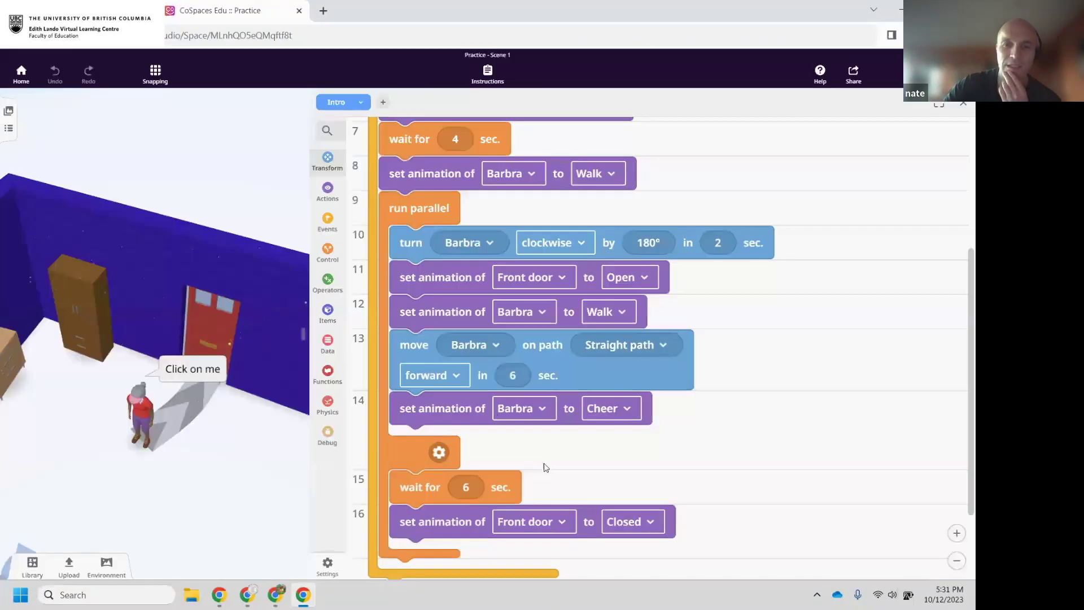
Change the door's wait to 5 seconds and bring a second project window over the editor.
left_click(467, 488)
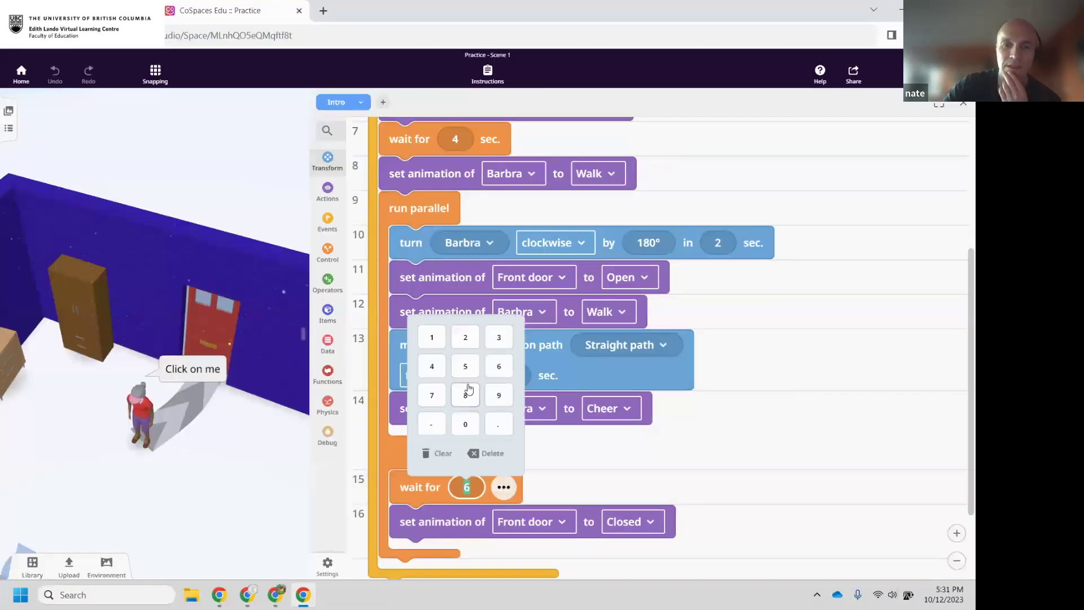
left_click(750, 375)
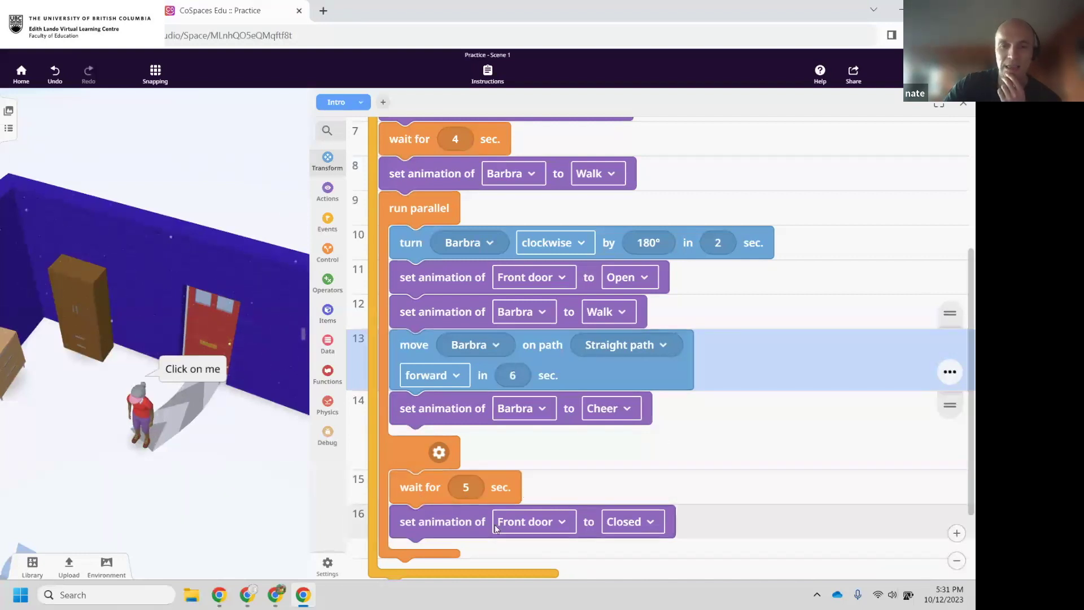
left_click(422, 487)
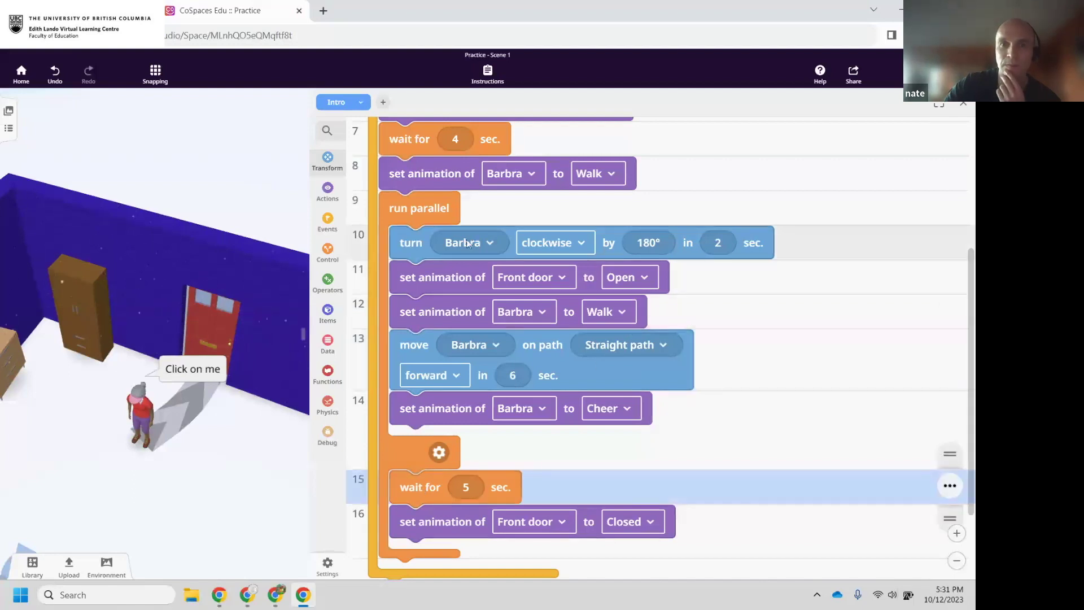
left_click_drag(1083, 141, 426, 46)
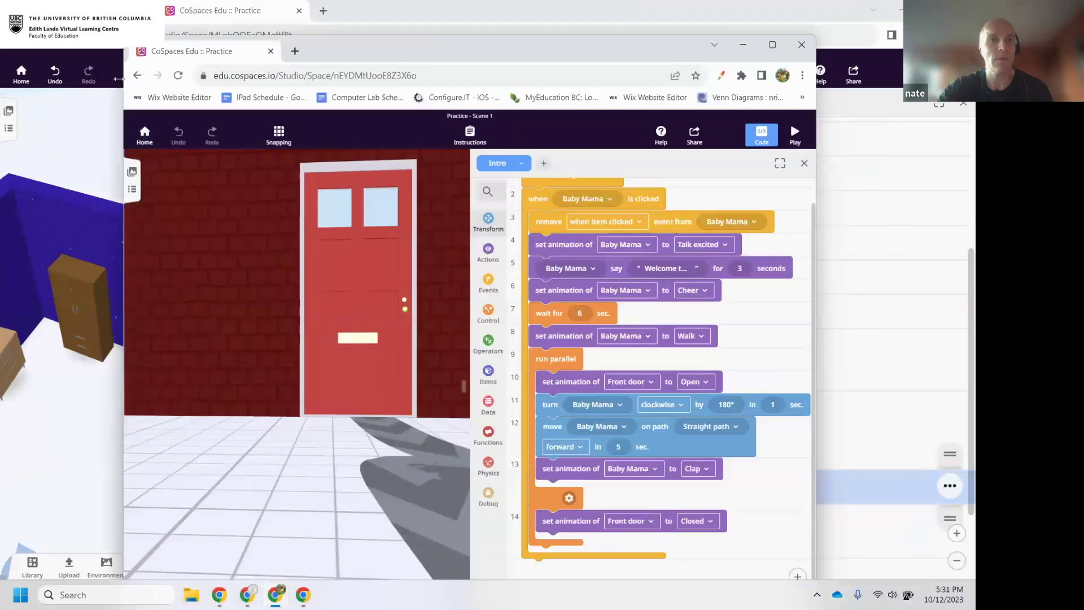
Go back to the class page, open the Practice project, and show the Control blocks.
right_click(138, 76)
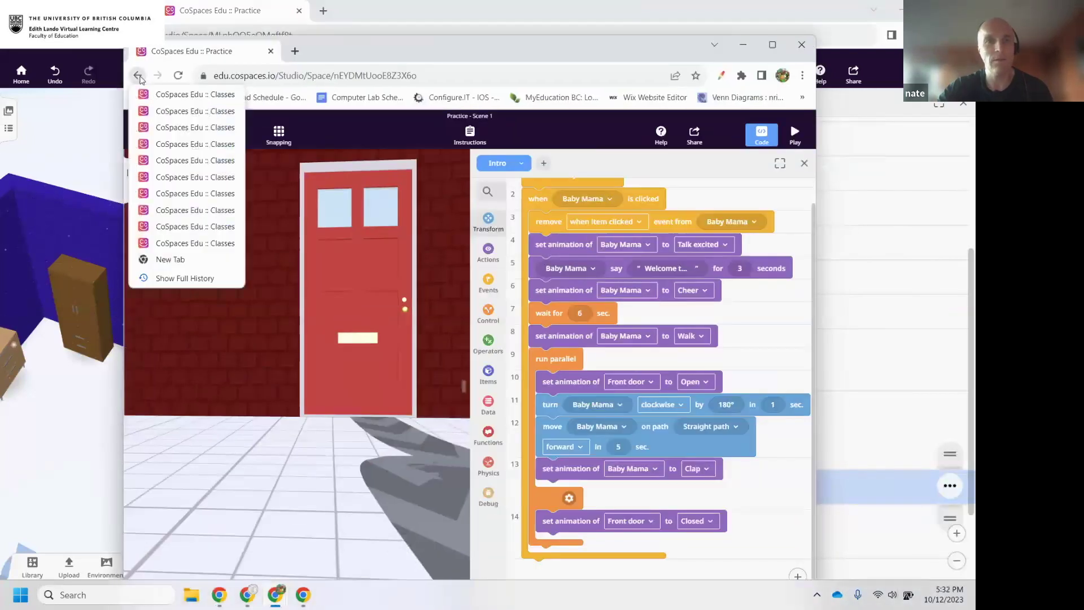
left_click(138, 75)
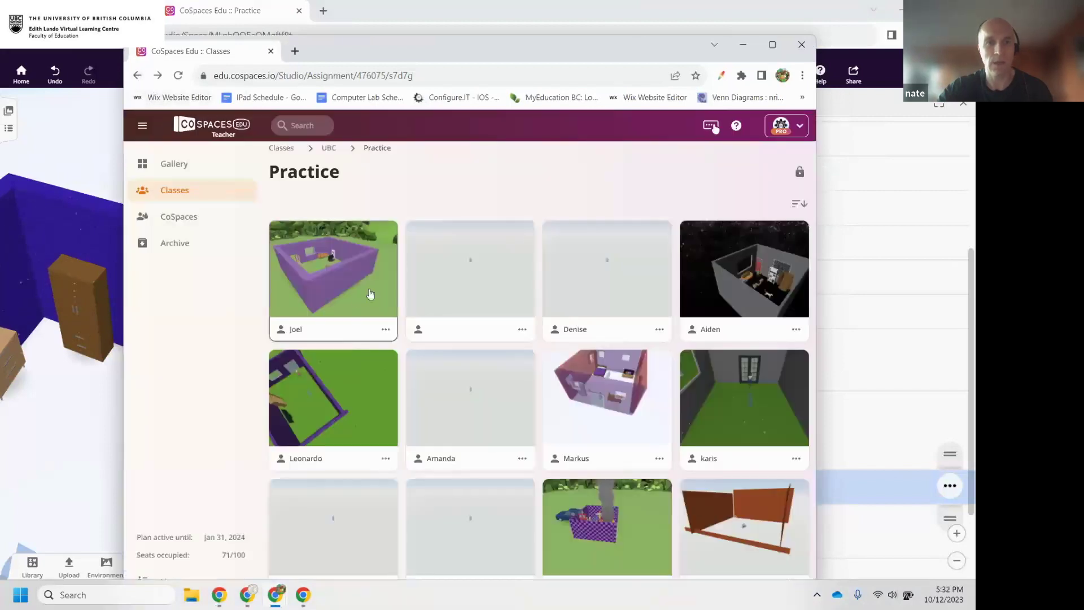
left_click(357, 299)
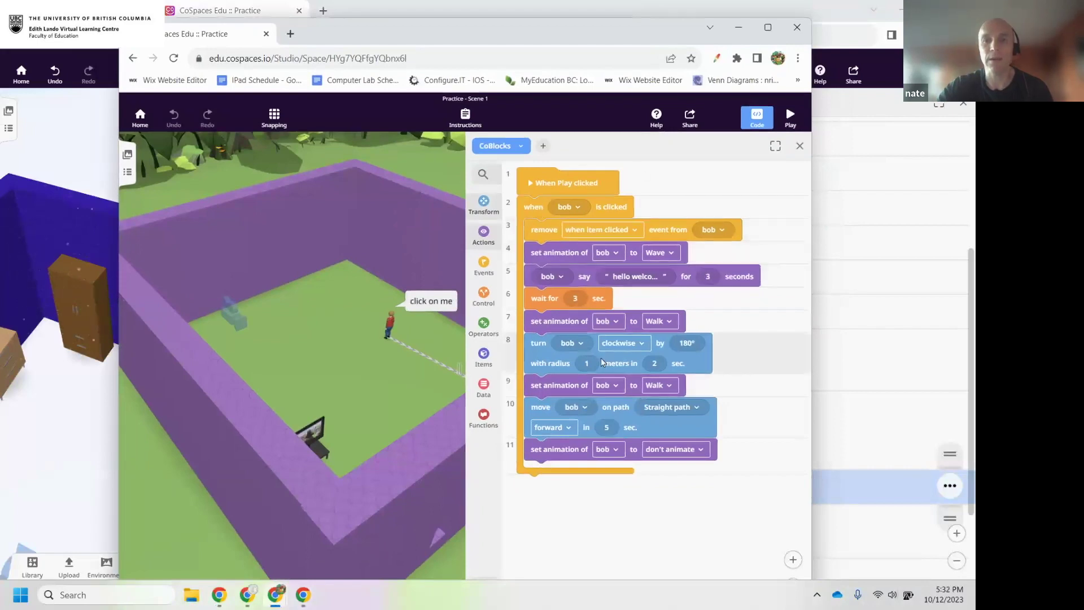
left_click(485, 294)
scroll(546, 352, "down", 3)
Add a run parallel block to bob's script and widen the code area.
scroll(546, 352, "down", 2)
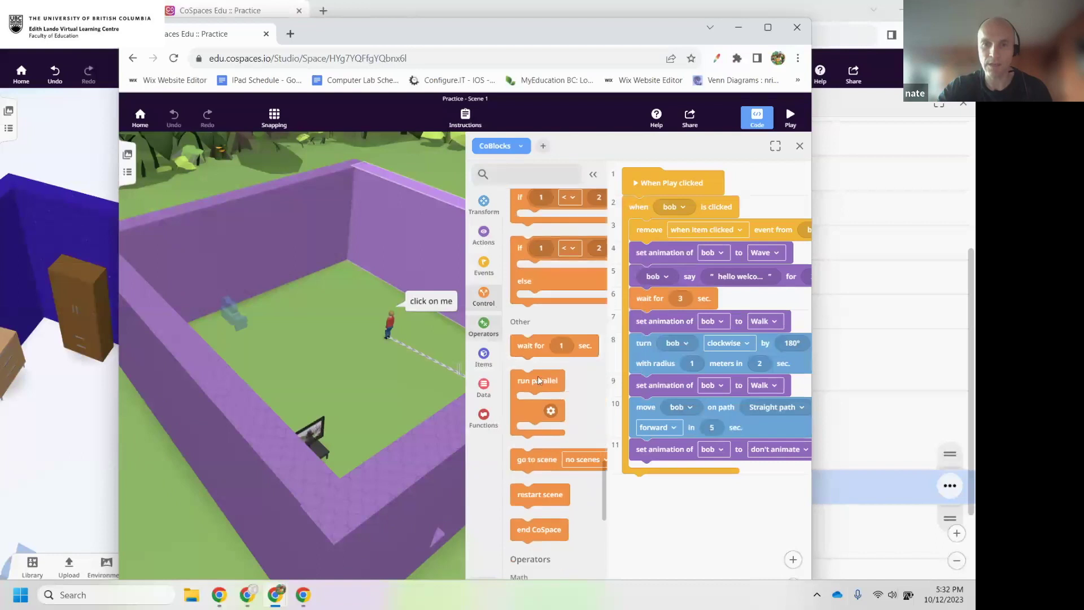
left_click_drag(536, 381, 674, 529)
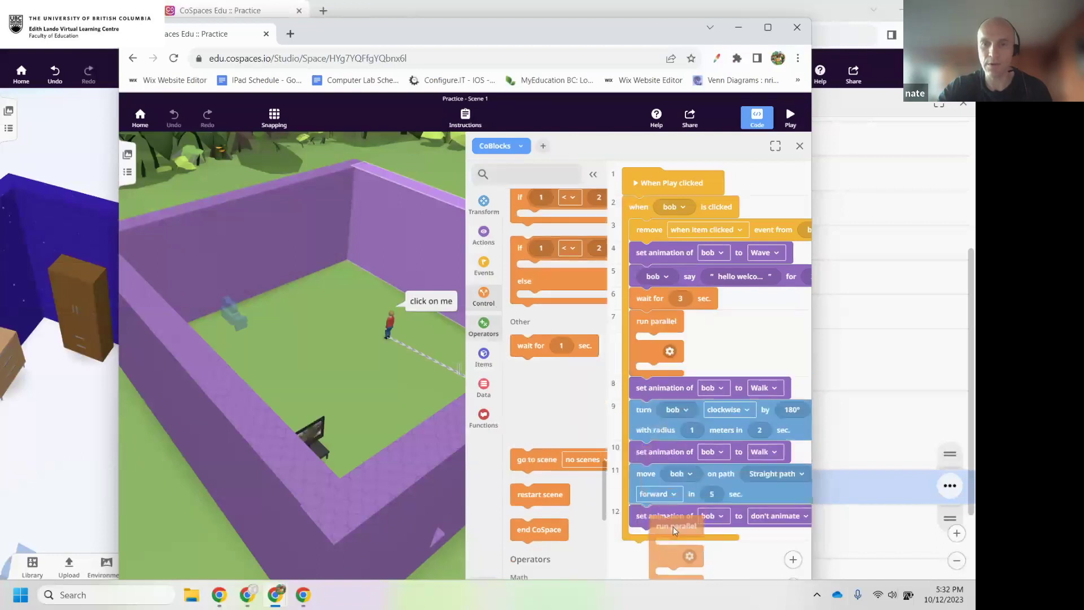
left_click_drag(634, 479, 556, 353)
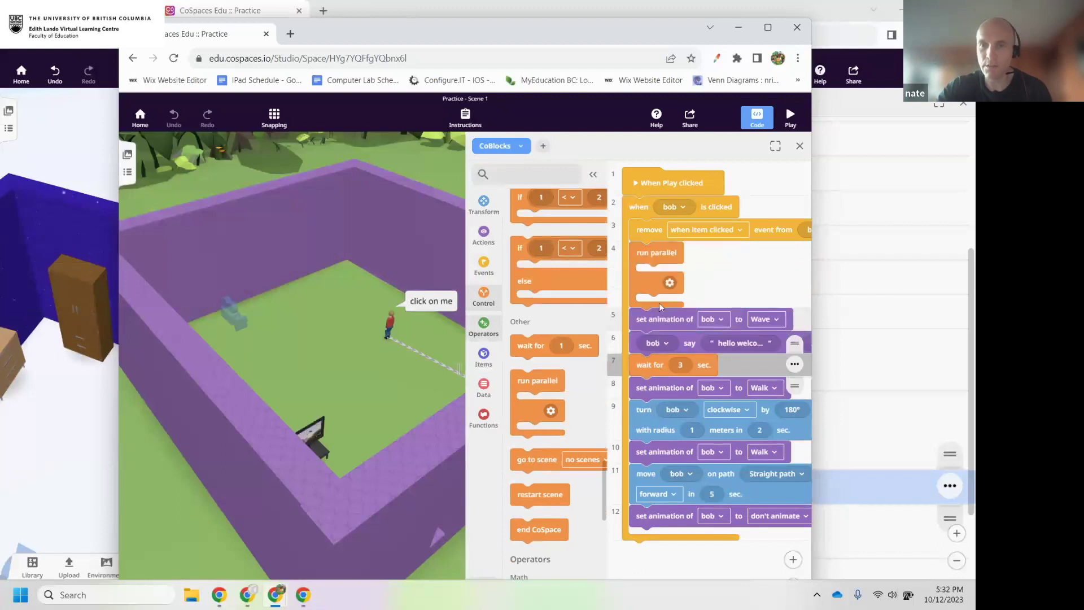
left_click_drag(456, 355, 282, 356)
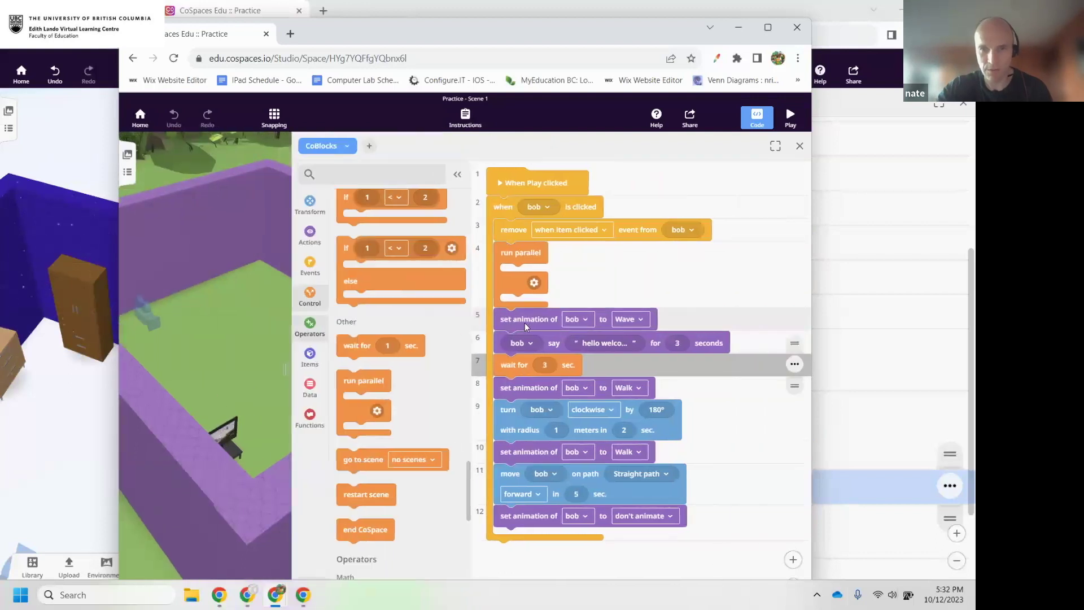
Stack Wave, greeting and 3-second wait above the group; put turn, Walk, move and stop inside.
left_click_drag(524, 325, 522, 258)
left_click_drag(508, 348, 512, 277)
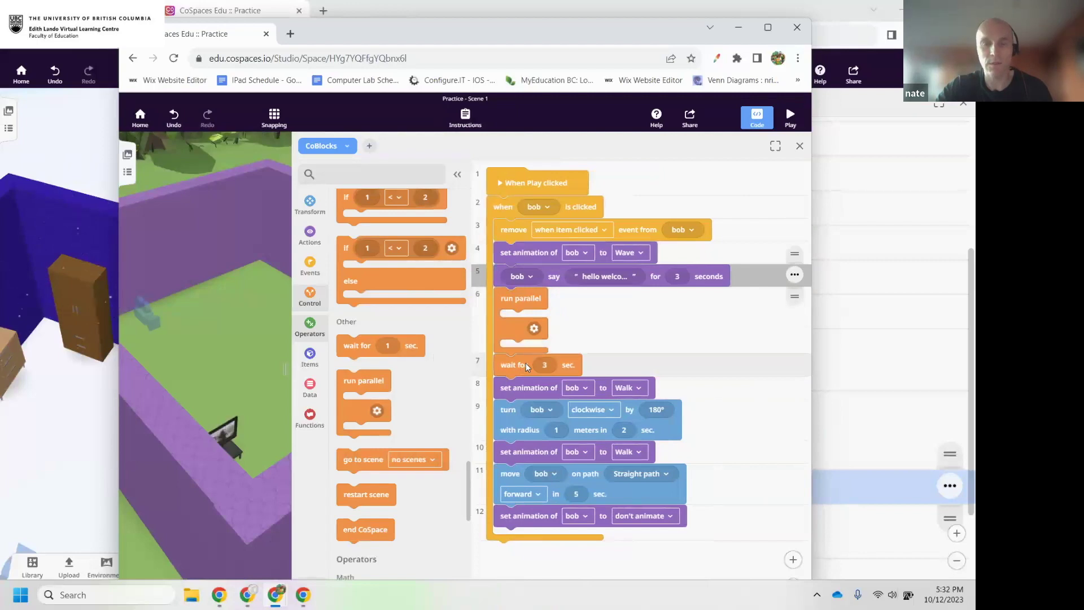
left_click_drag(517, 368, 526, 303)
left_click_drag(524, 388, 537, 324)
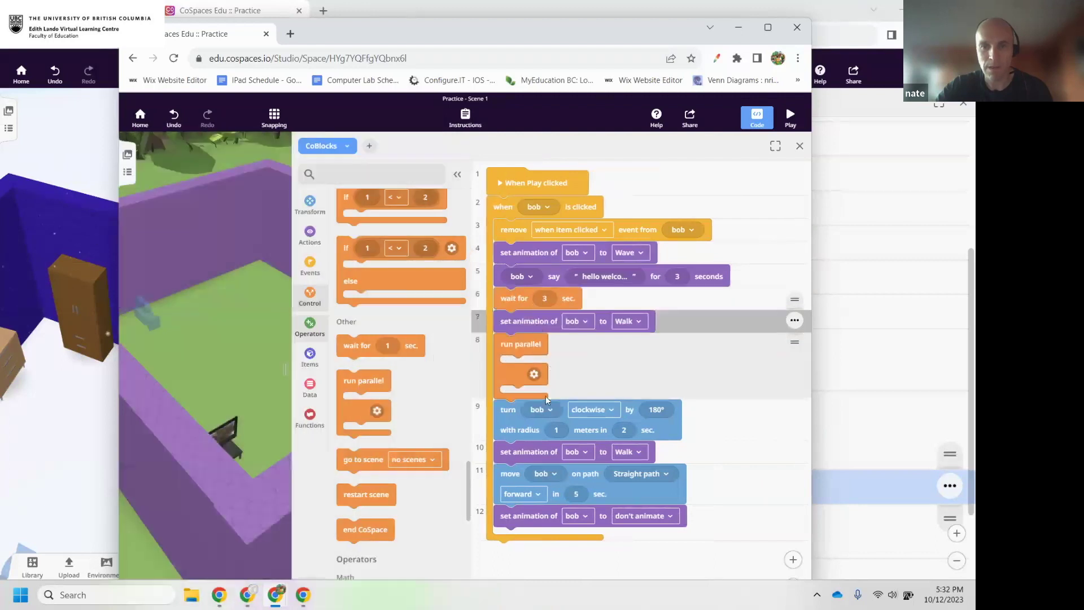
left_click_drag(518, 413, 525, 370)
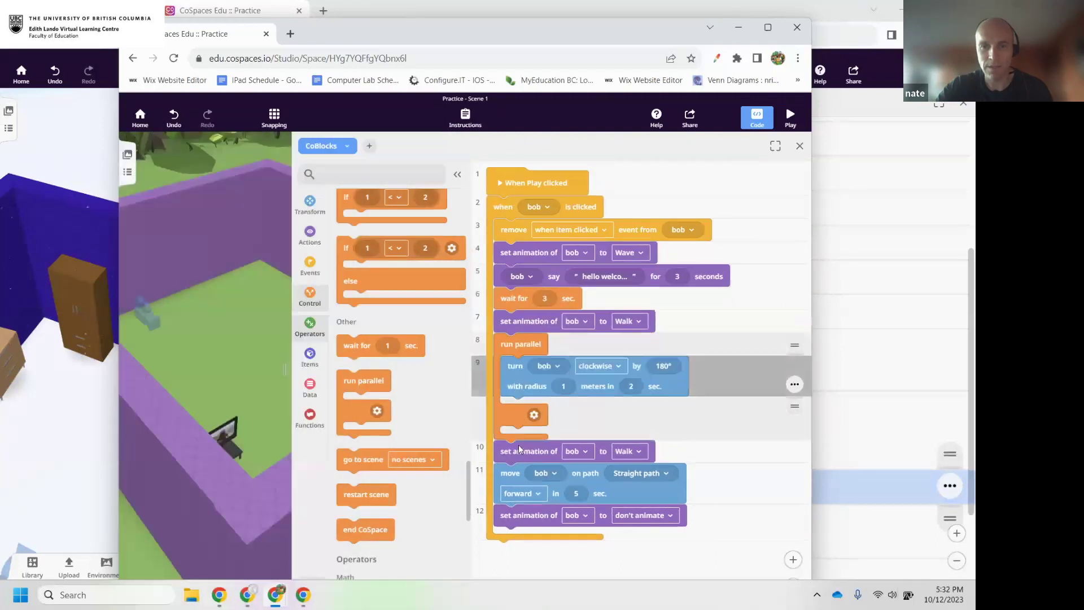
left_click_drag(530, 446, 551, 418)
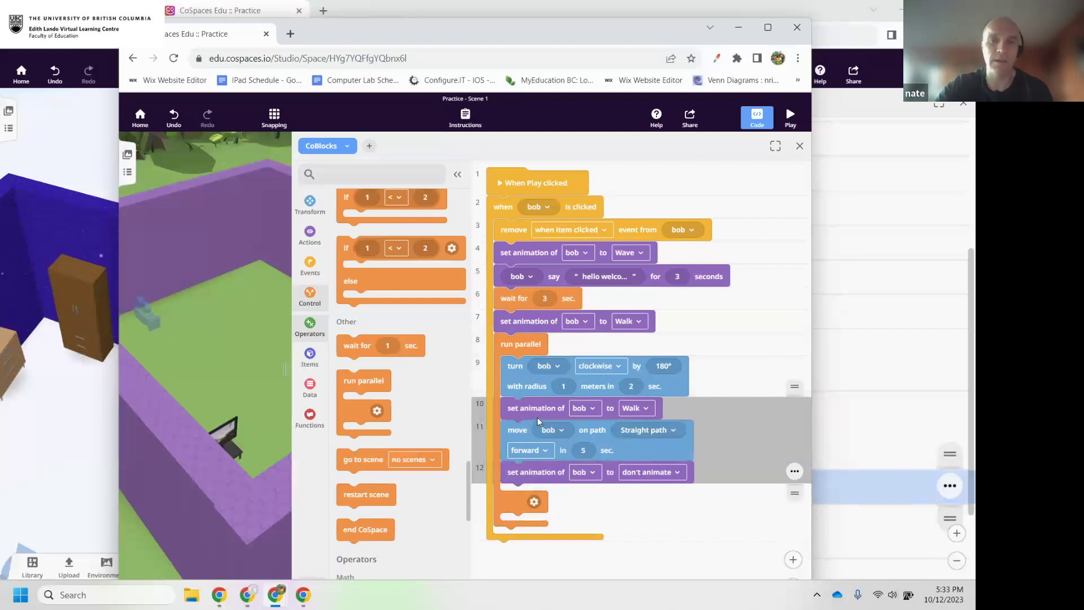
Add a block making the Classroom door play its Open animation in bob's parallel group.
left_click(317, 238)
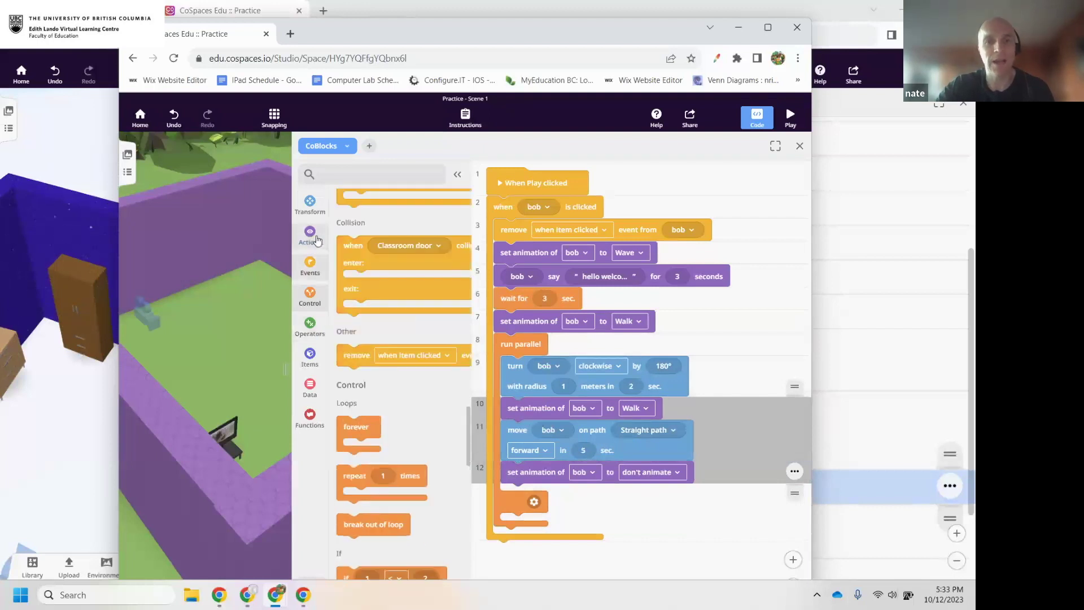
scroll(347, 315, "up", 10)
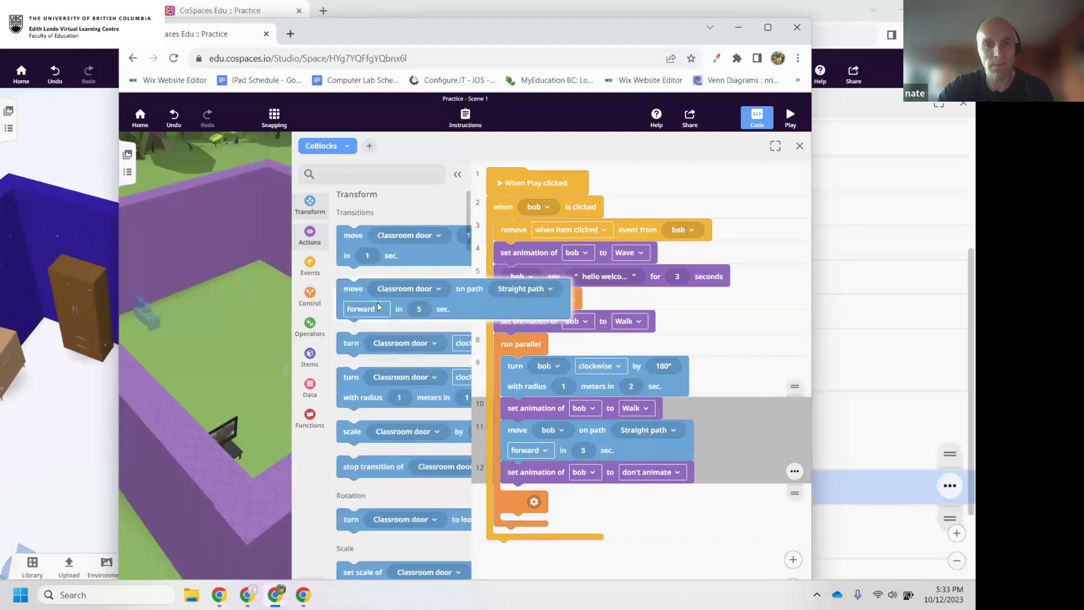
scroll(377, 314, "down", 2)
left_click_drag(377, 327, 534, 409)
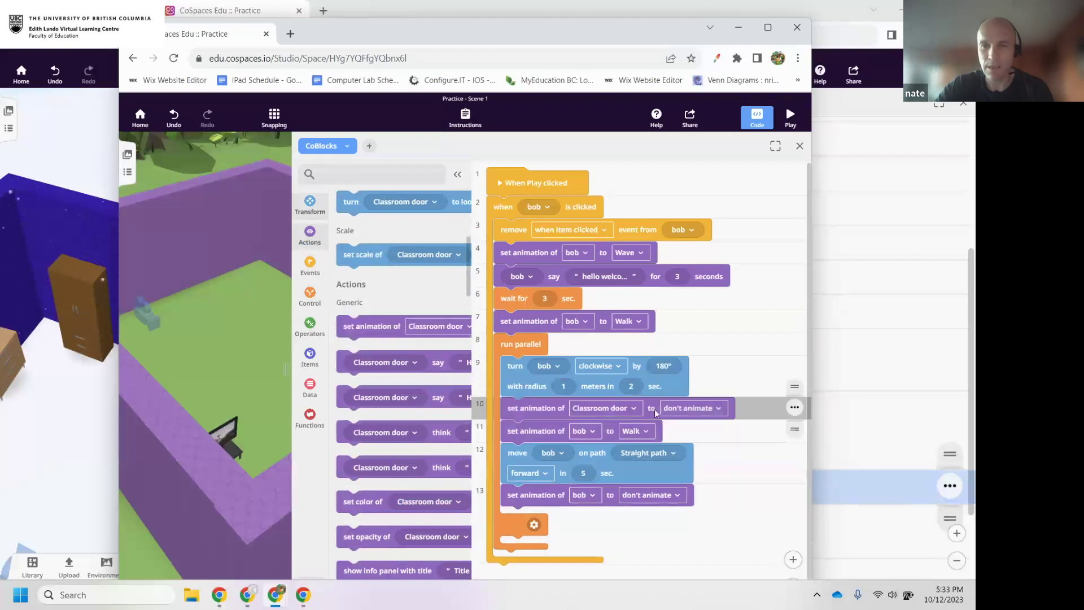
left_click(676, 411)
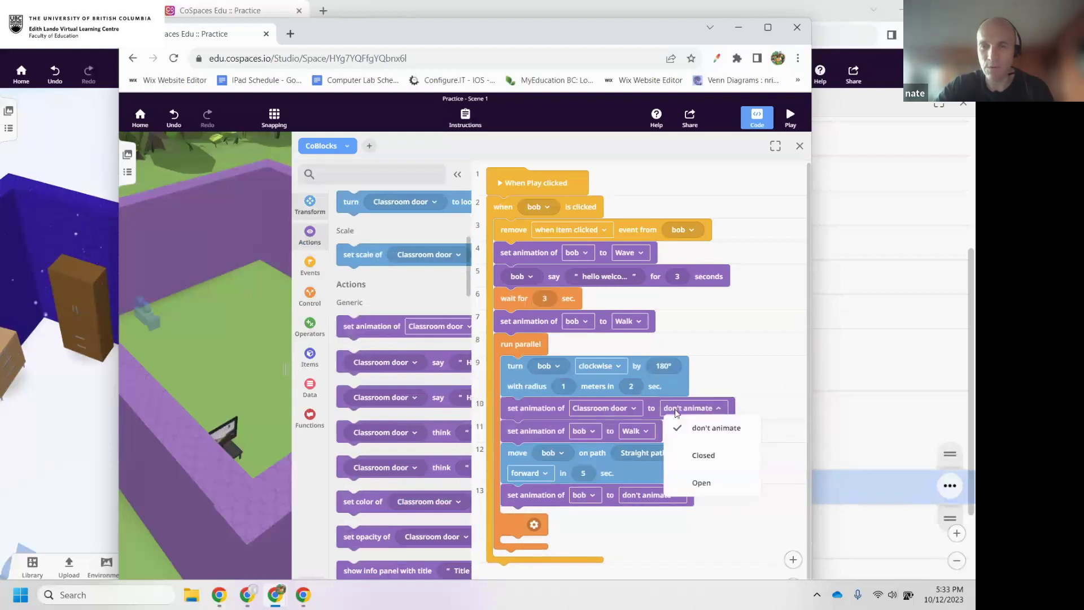
left_click(701, 482)
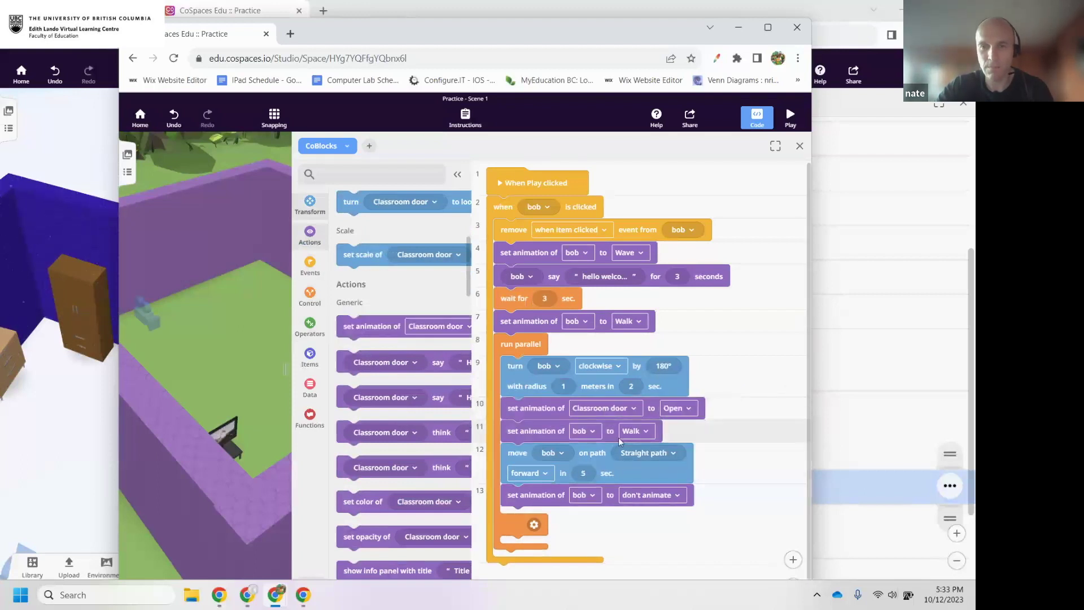
scroll(567, 430, "down", 1)
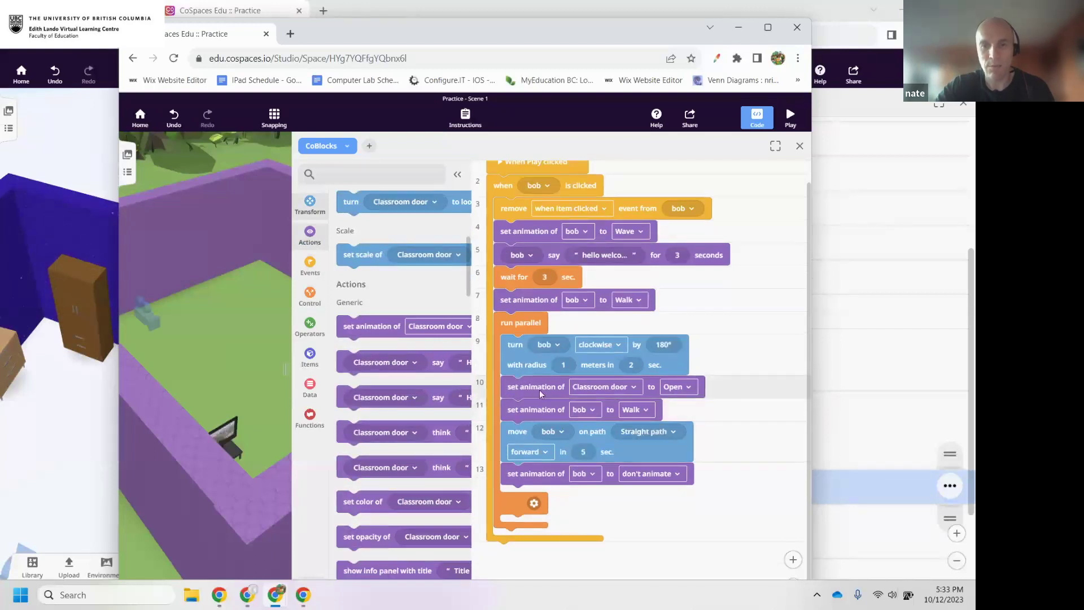
Add a 1-second wait after the parallel group, followed by a duplicated door block set to close.
left_click(311, 295)
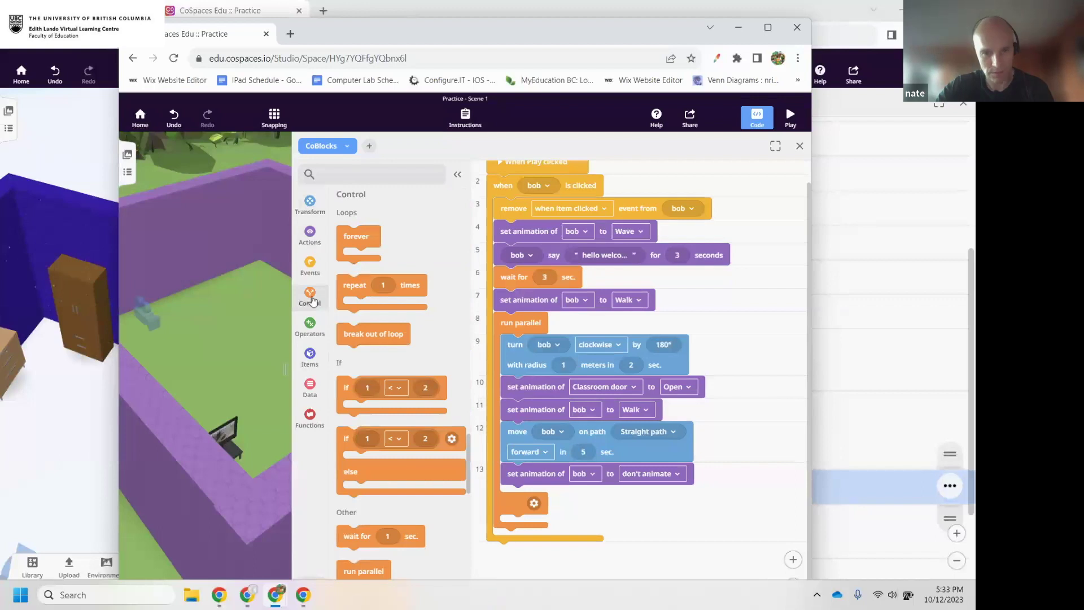
left_click_drag(369, 535, 536, 527)
right_click(545, 394)
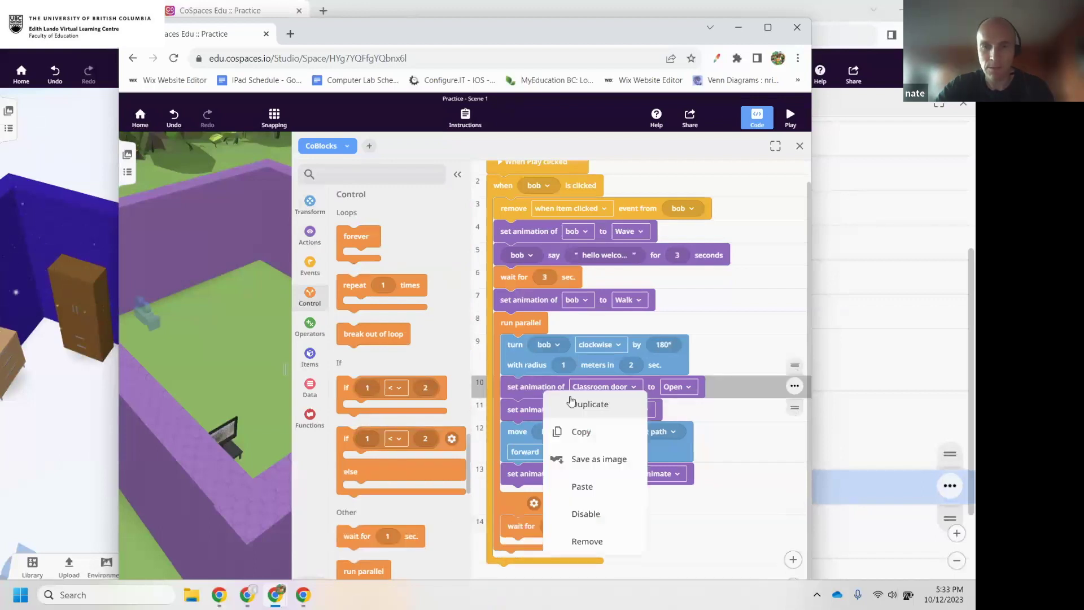
left_click(573, 402)
left_click_drag(599, 410, 638, 546)
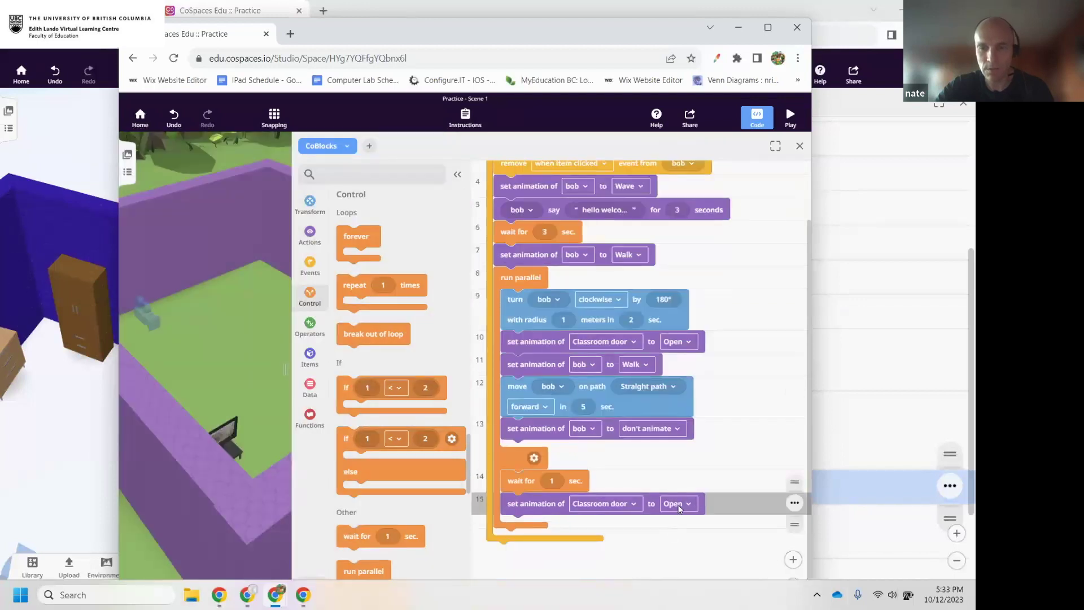
left_click(679, 508)
left_click(694, 551)
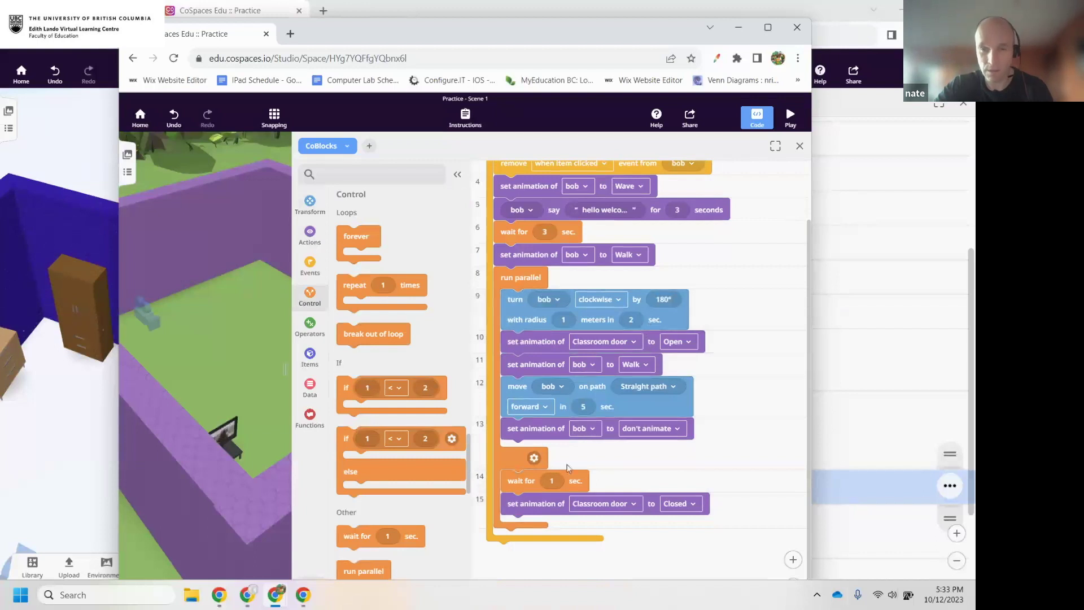
Change the line 14 wait to 5 seconds and run the scene in Play mode.
left_click(551, 480)
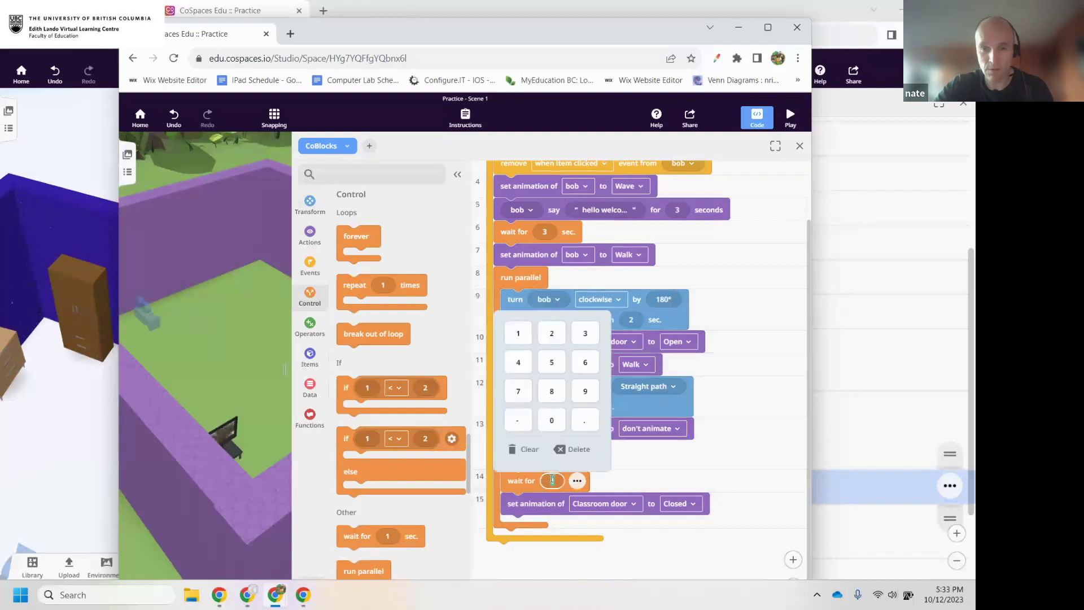
left_click(553, 363)
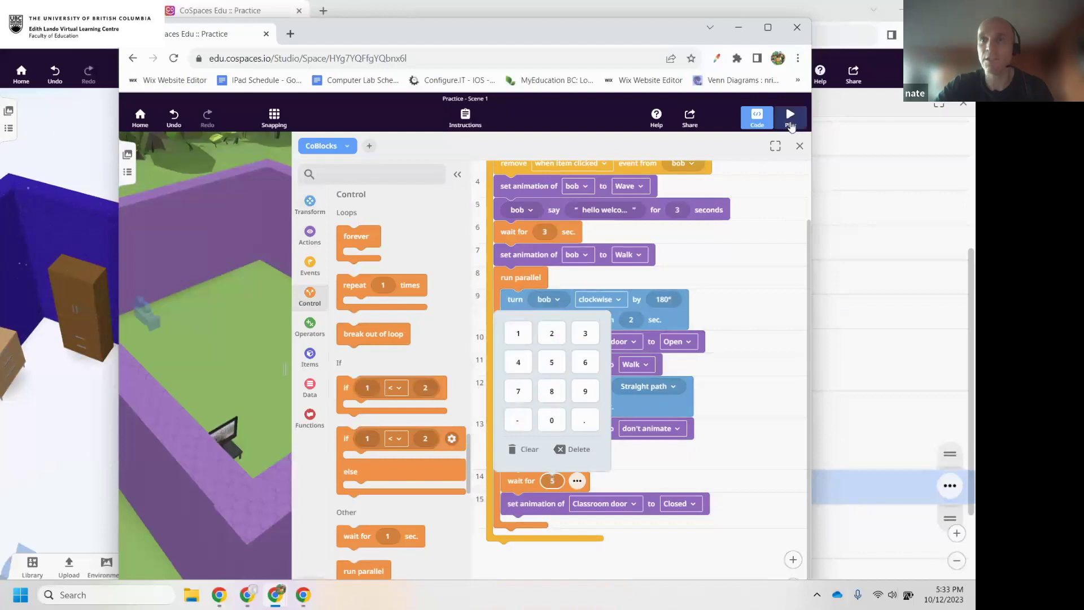
left_click(791, 118)
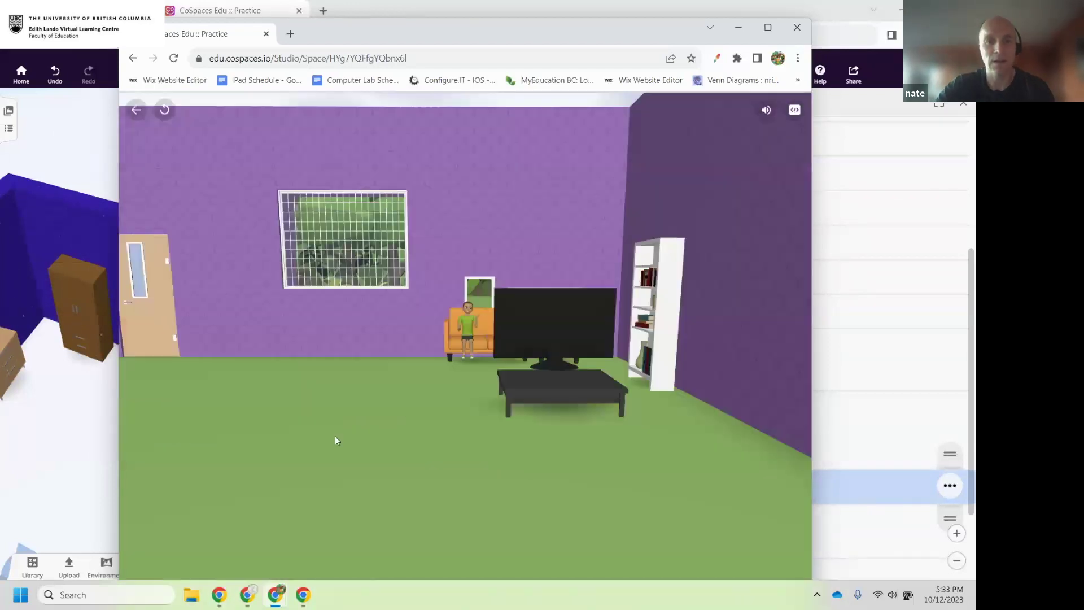
Click bob during the test run, then exit to the Practice class's project list.
left_click(299, 395)
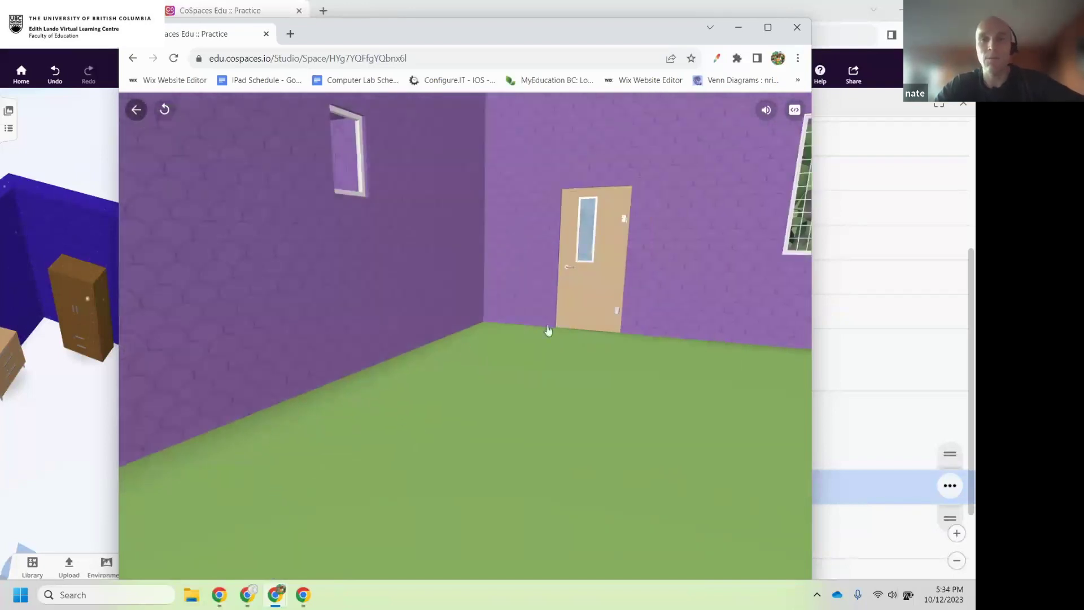
left_click(136, 112)
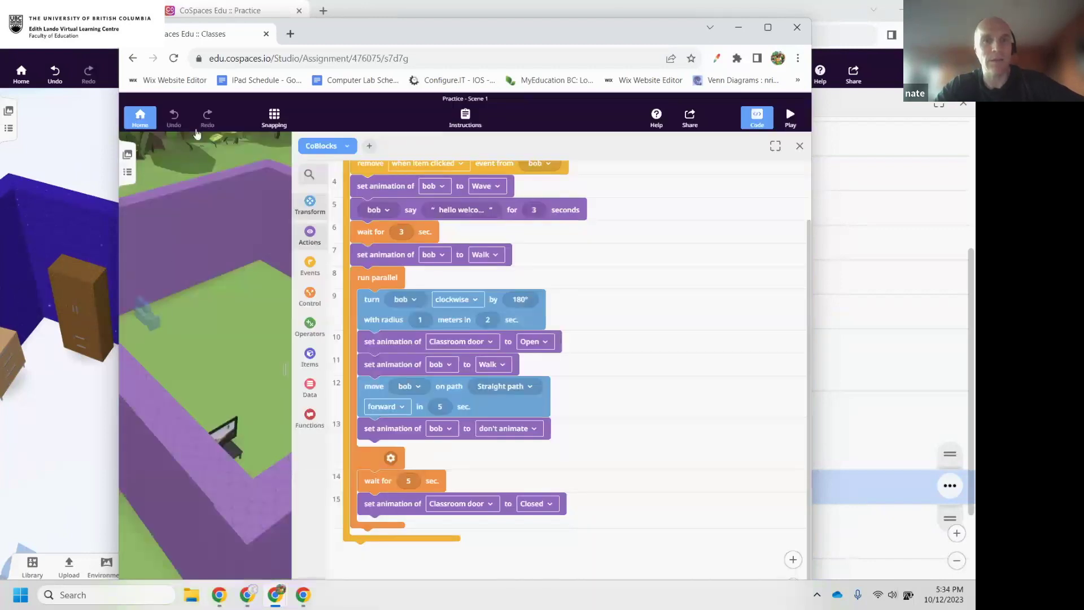
left_click(140, 117)
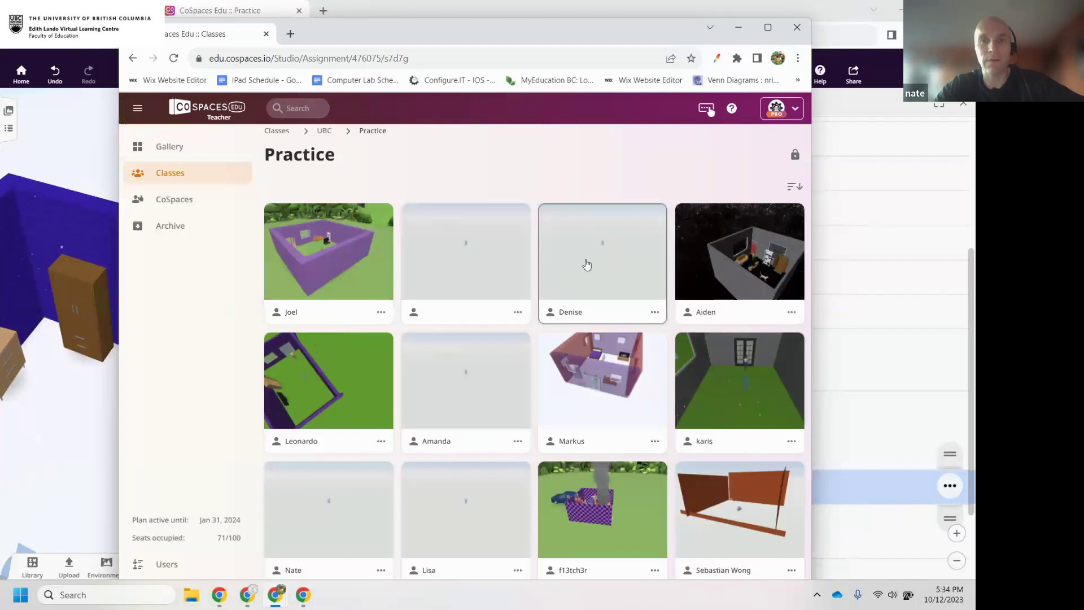
Open another student's project code and add a Control 'wait for' block above the Front door close block.
left_click(587, 265)
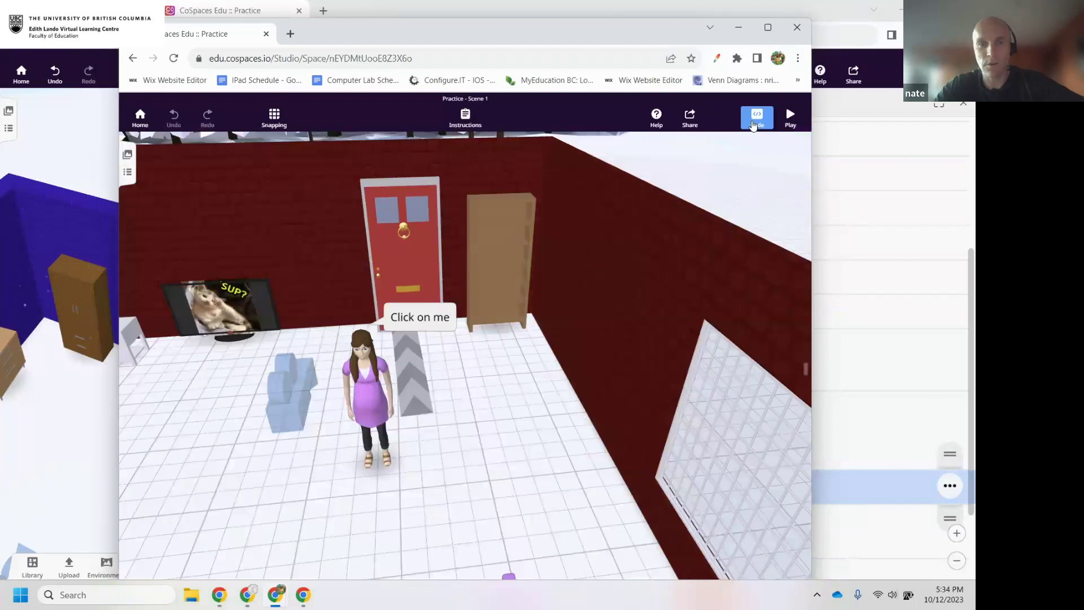
left_click(754, 126)
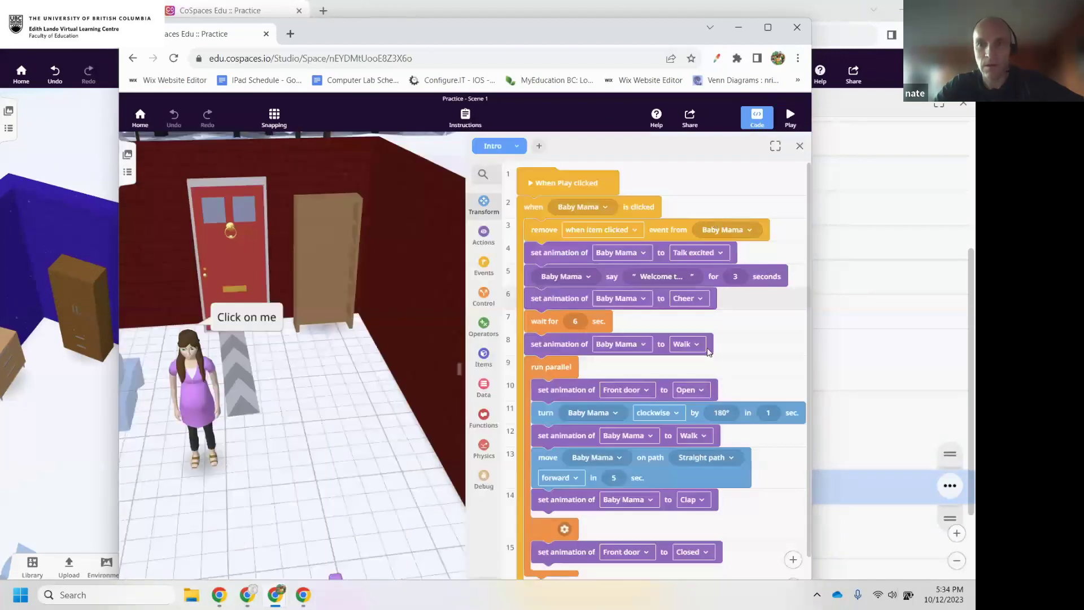
scroll(708, 365, "down", 1)
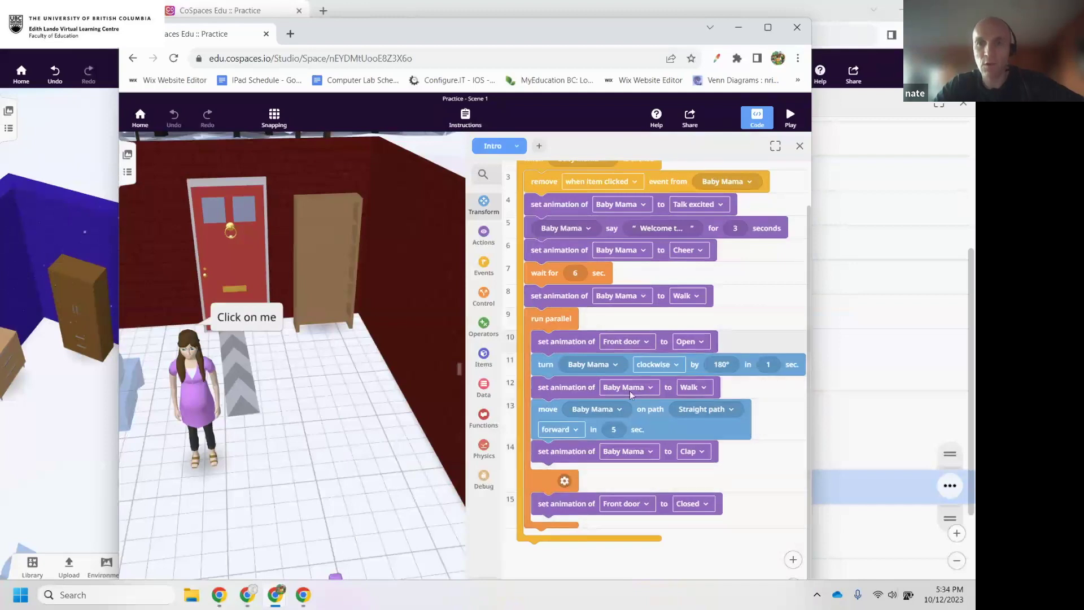
left_click(482, 293)
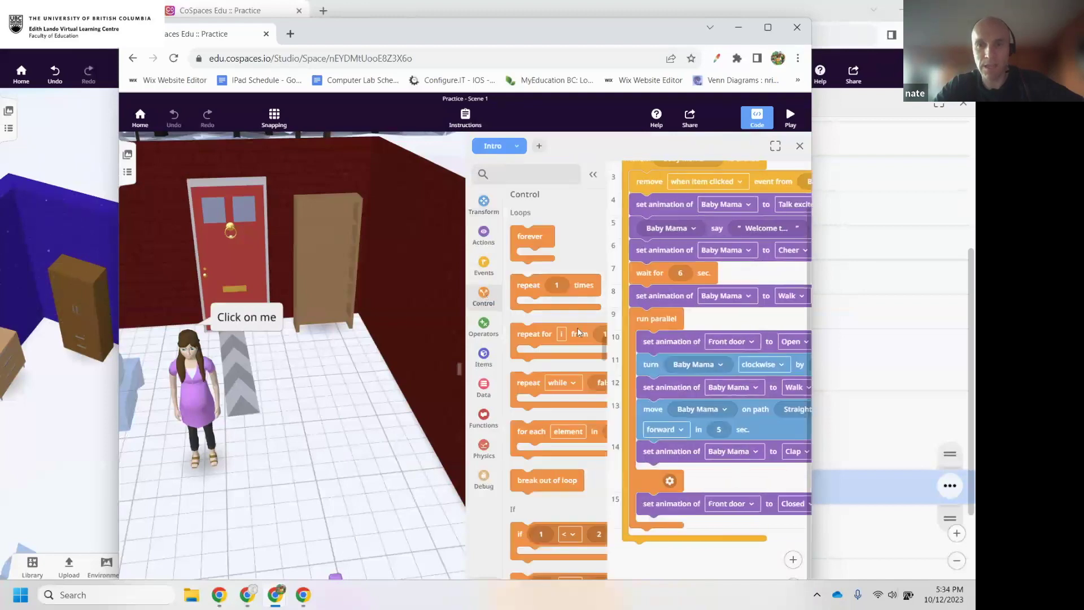
scroll(588, 315, "down", 4)
left_click_drag(551, 497, 656, 504)
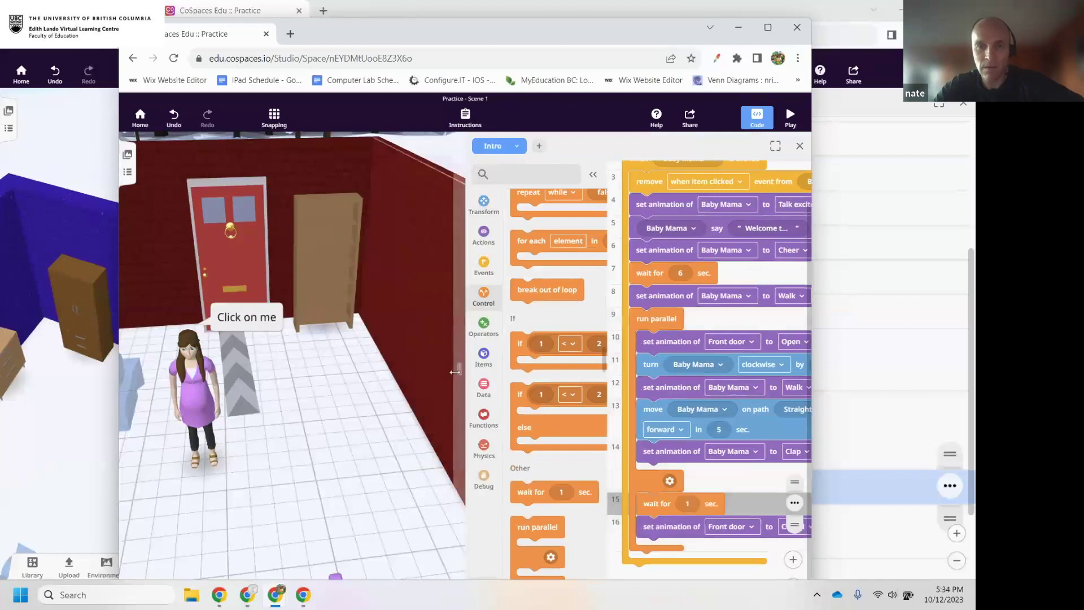
Move the Front door open block below Baby Mama's turn and set the line 15 wait to 5 seconds.
left_click_drag(456, 371, 300, 371)
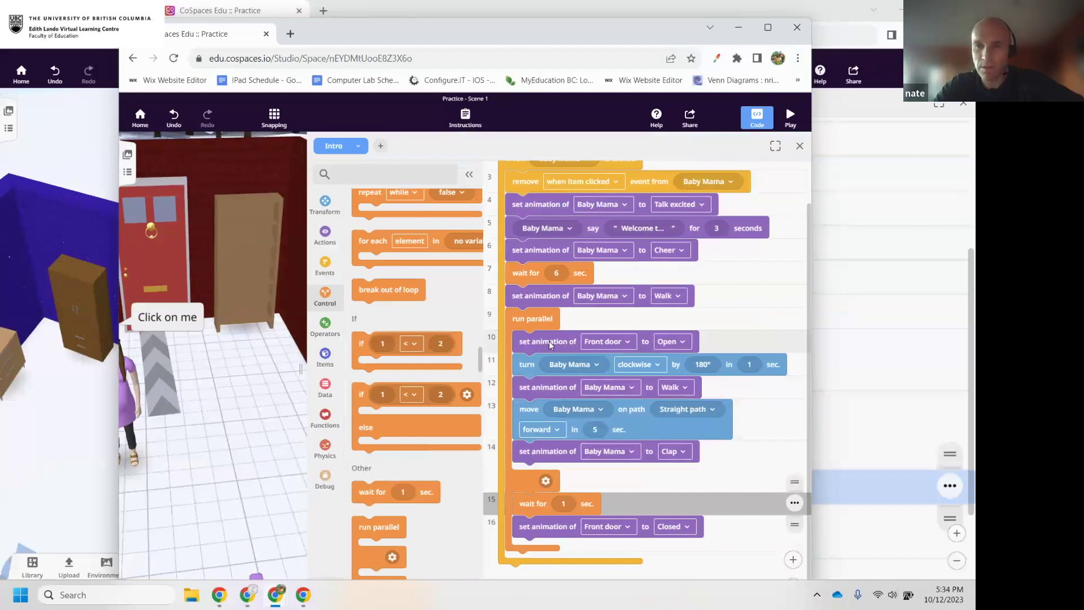
left_click_drag(558, 345, 556, 392)
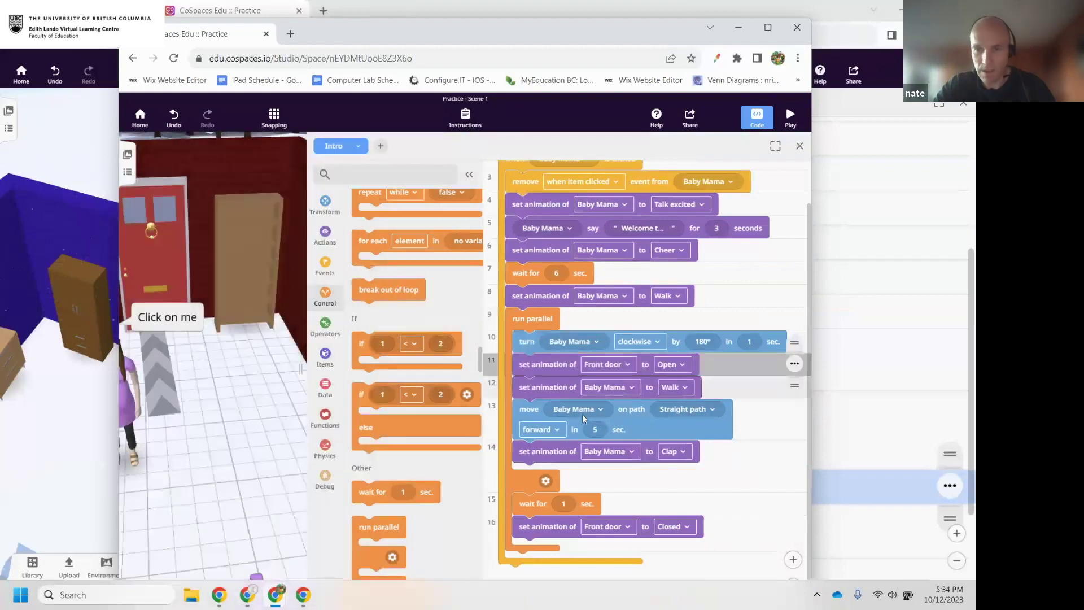
left_click(564, 506)
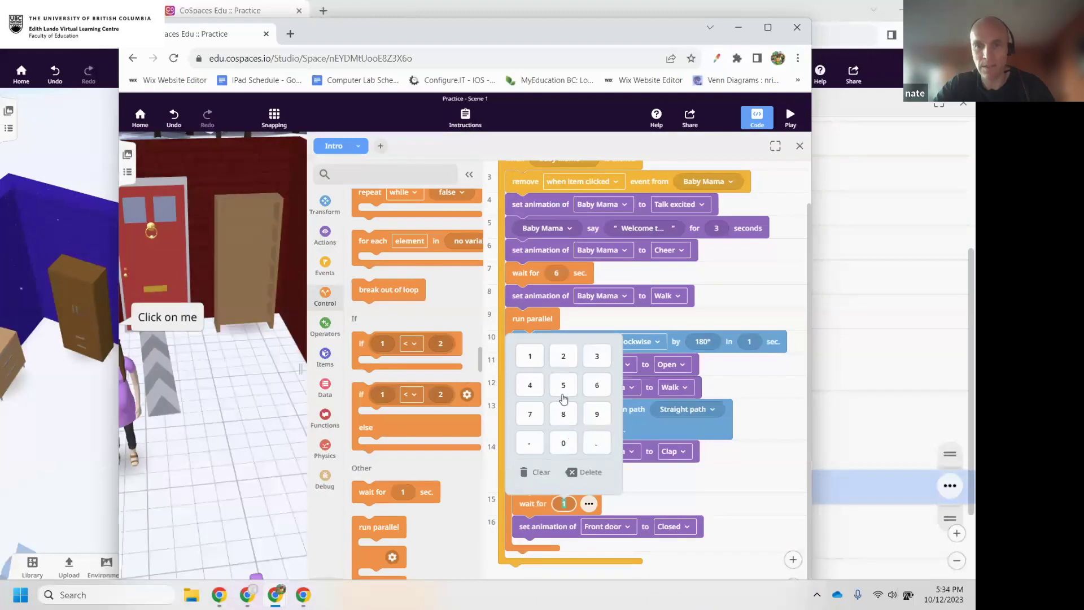
left_click(645, 489)
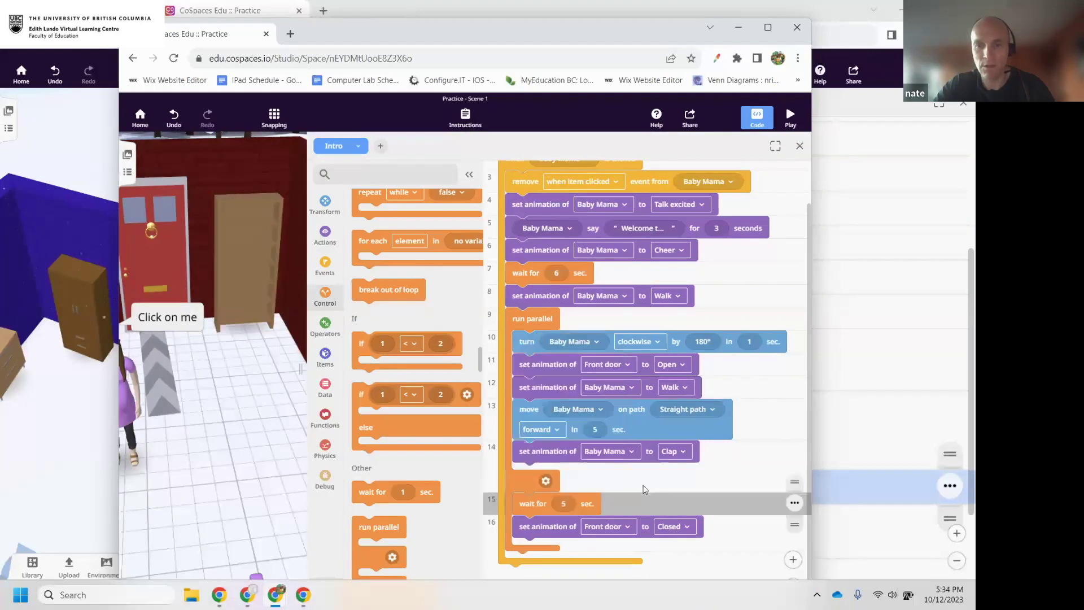
left_click(768, 27)
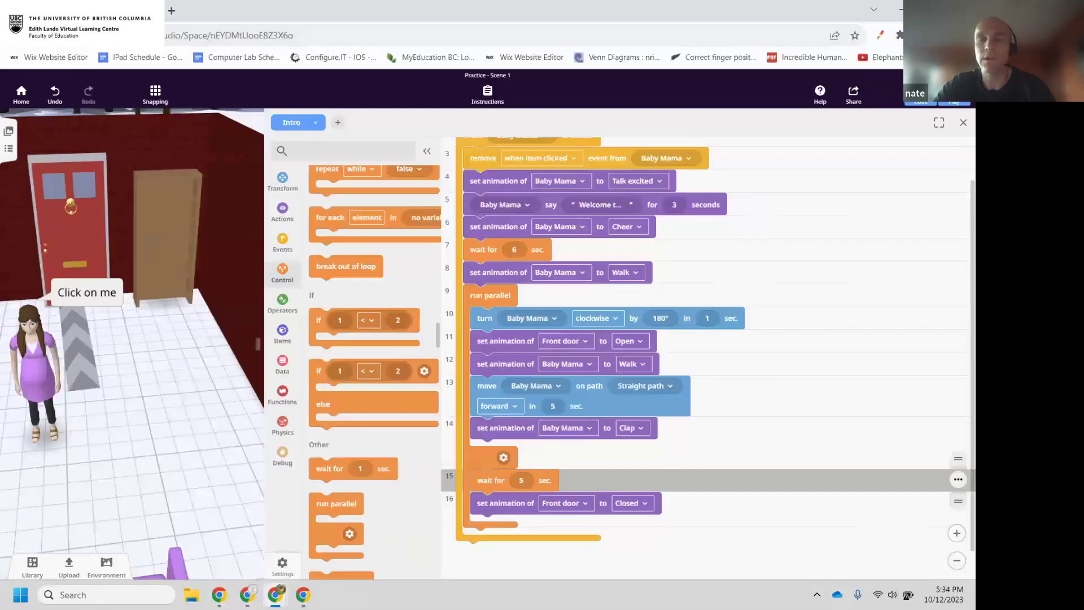
left_click(955, 103)
scroll(502, 429, "down", 5)
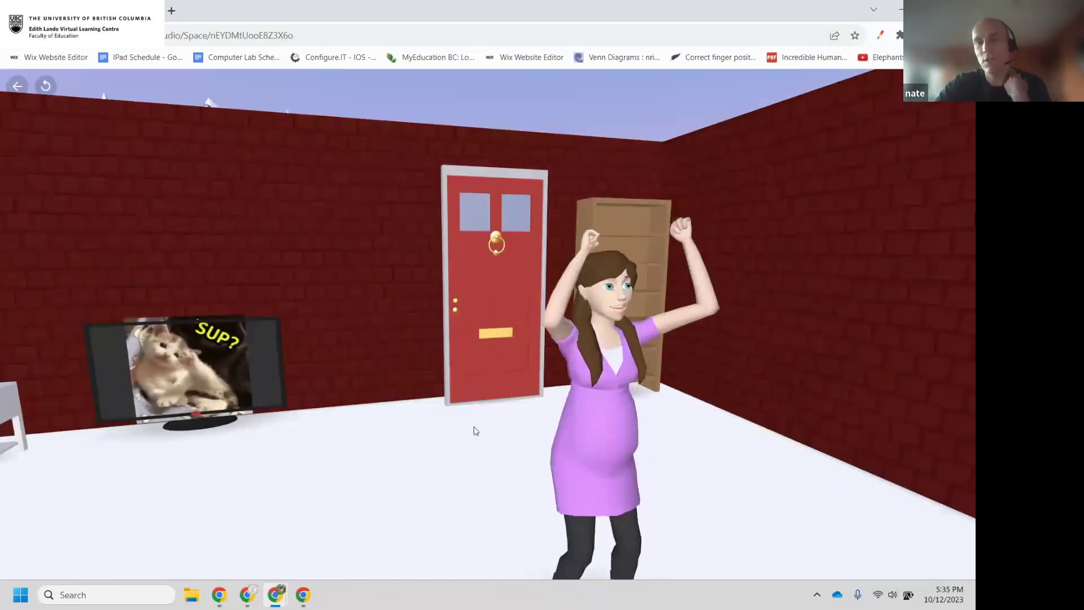
scroll(435, 429, "up", 3)
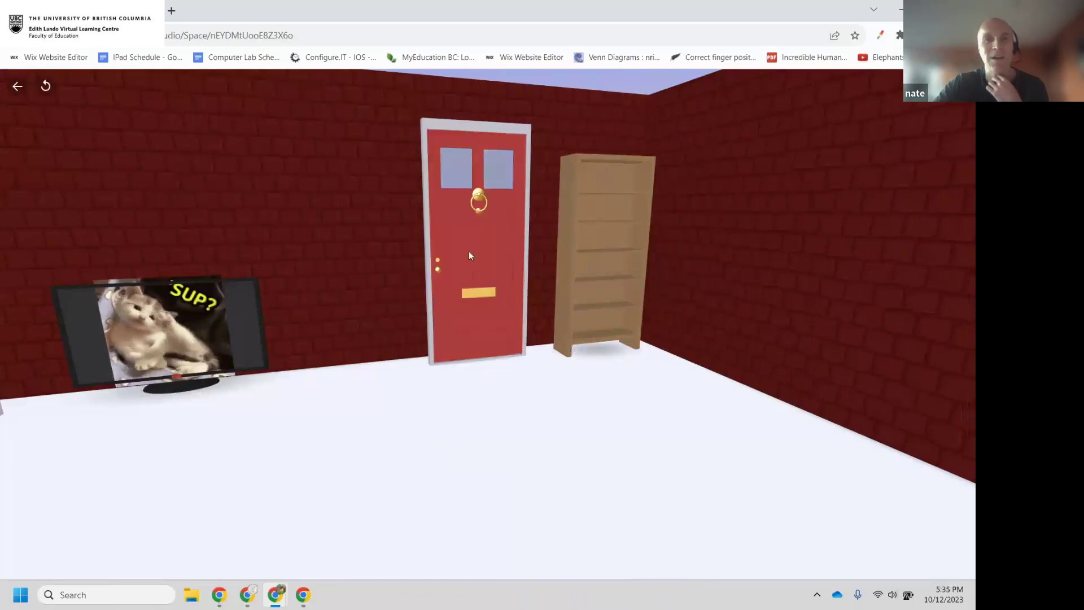
left_click(18, 88)
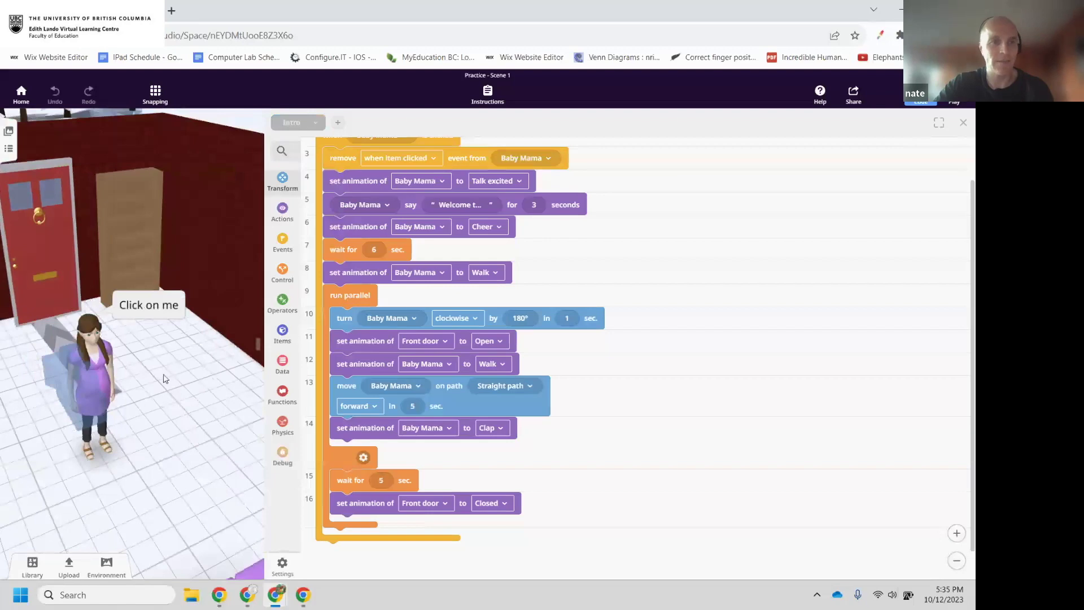
Select the front door in the scene and turn the view toward the long red wall.
left_click_drag(84, 446, 163, 467)
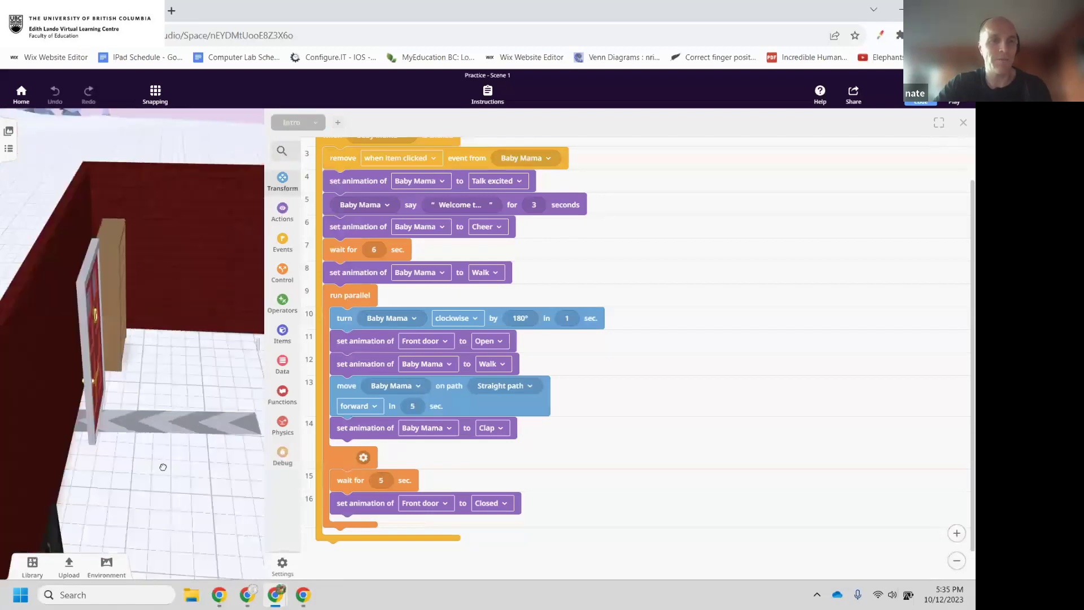
left_click(65, 351)
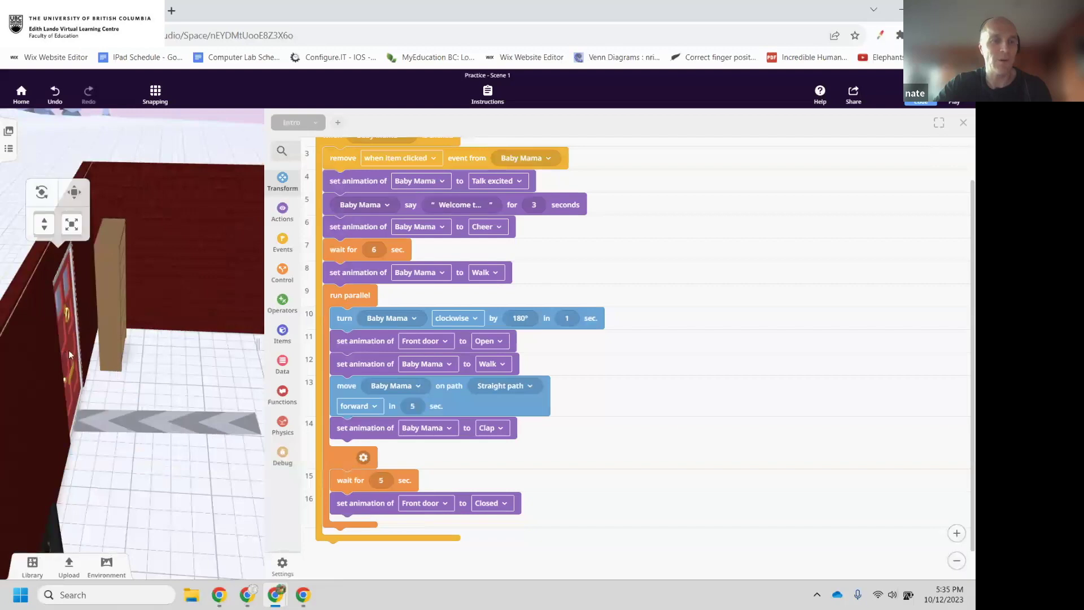
left_click_drag(169, 368, 450, 384)
scroll(593, 319, "down", 1)
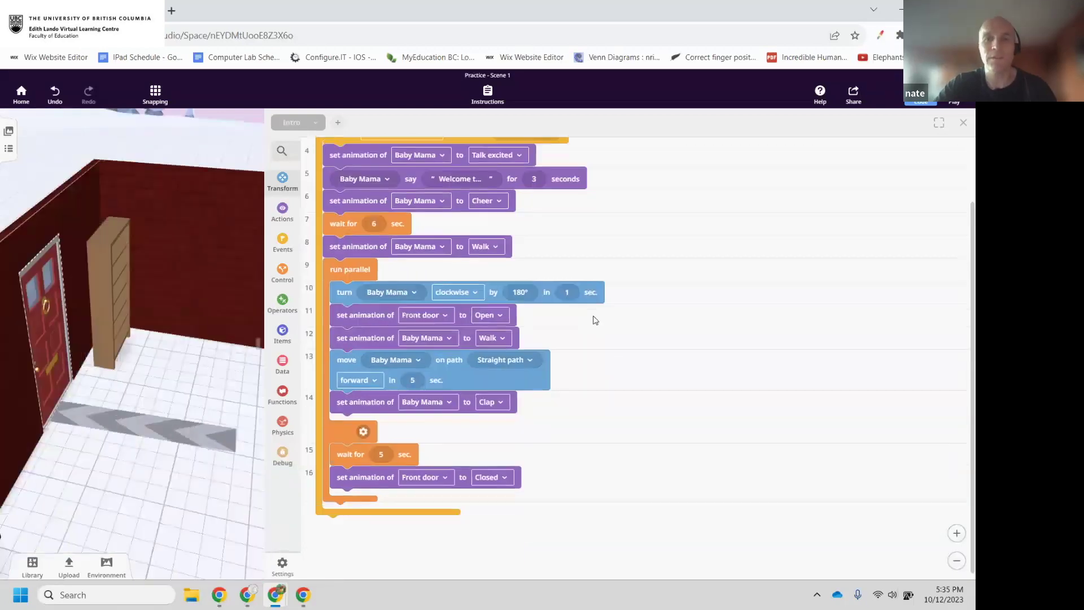
scroll(594, 321, "up", 2)
scroll(583, 322, "down", 2)
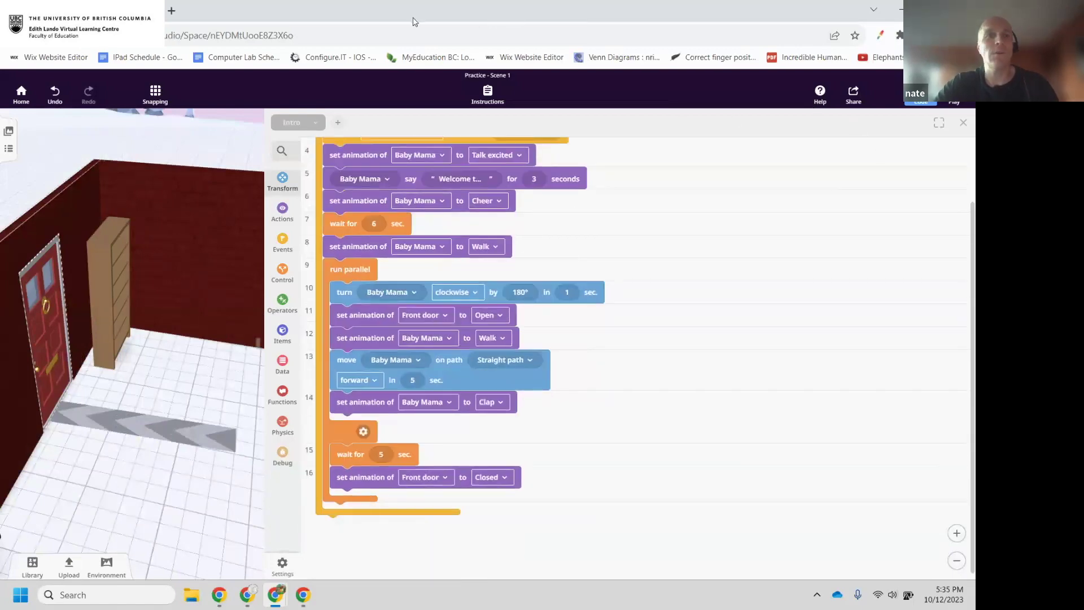
Switch to the Barbra project window and adjust the view of the purple room.
key("alt+Tab")
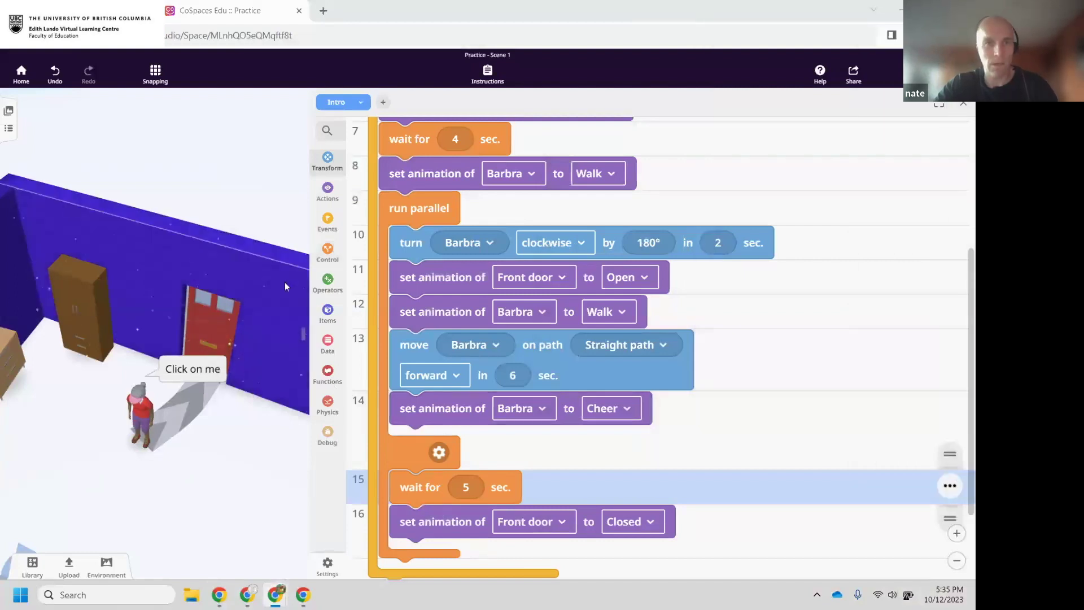
left_click_drag(213, 453, 203, 450)
scroll(203, 450, "down", 5)
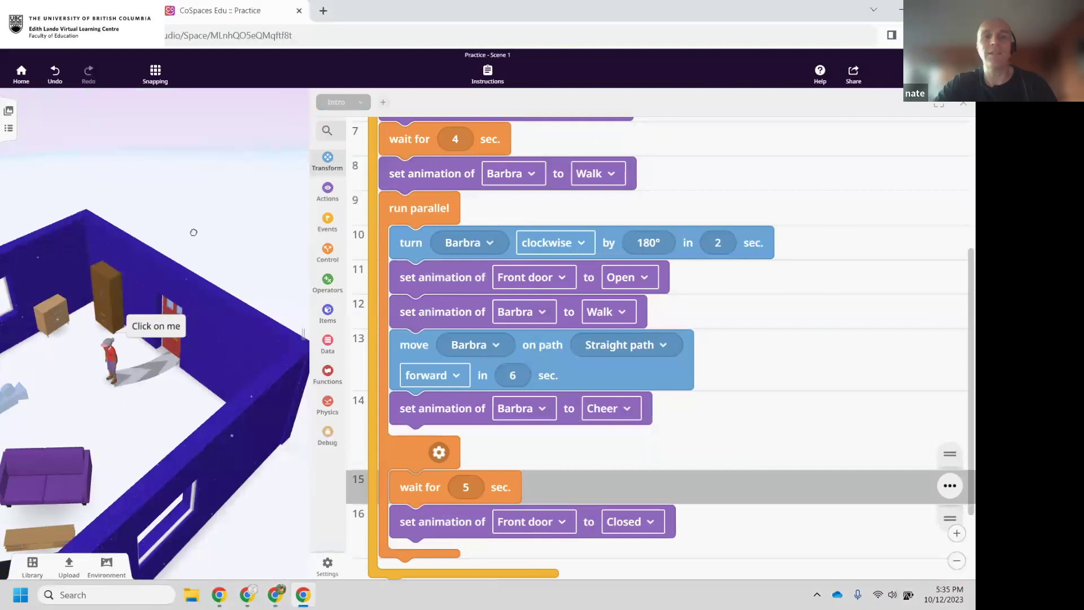
left_click_drag(193, 232, 203, 232)
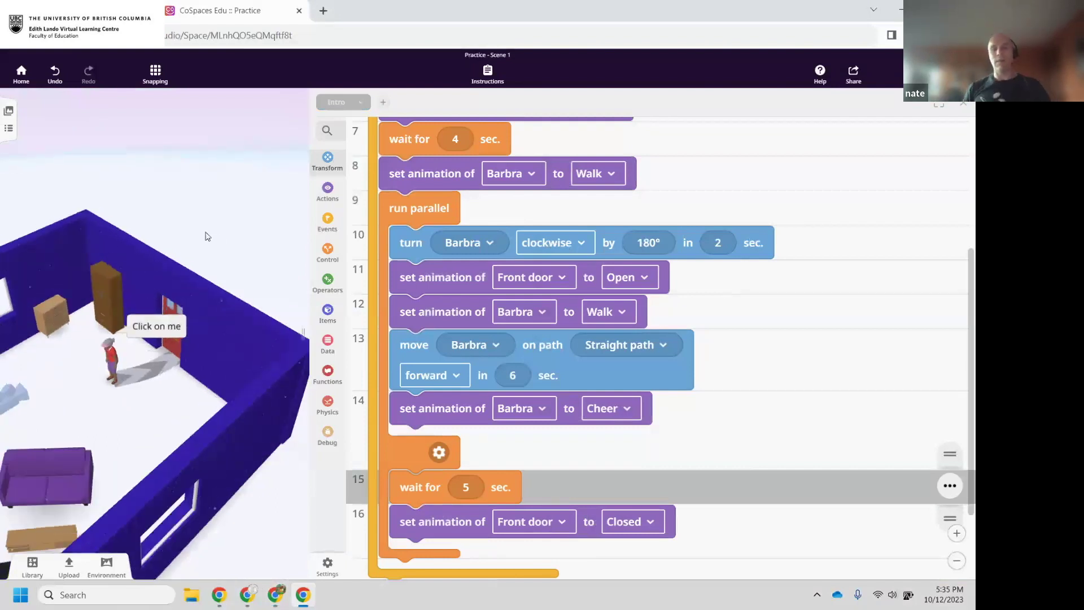